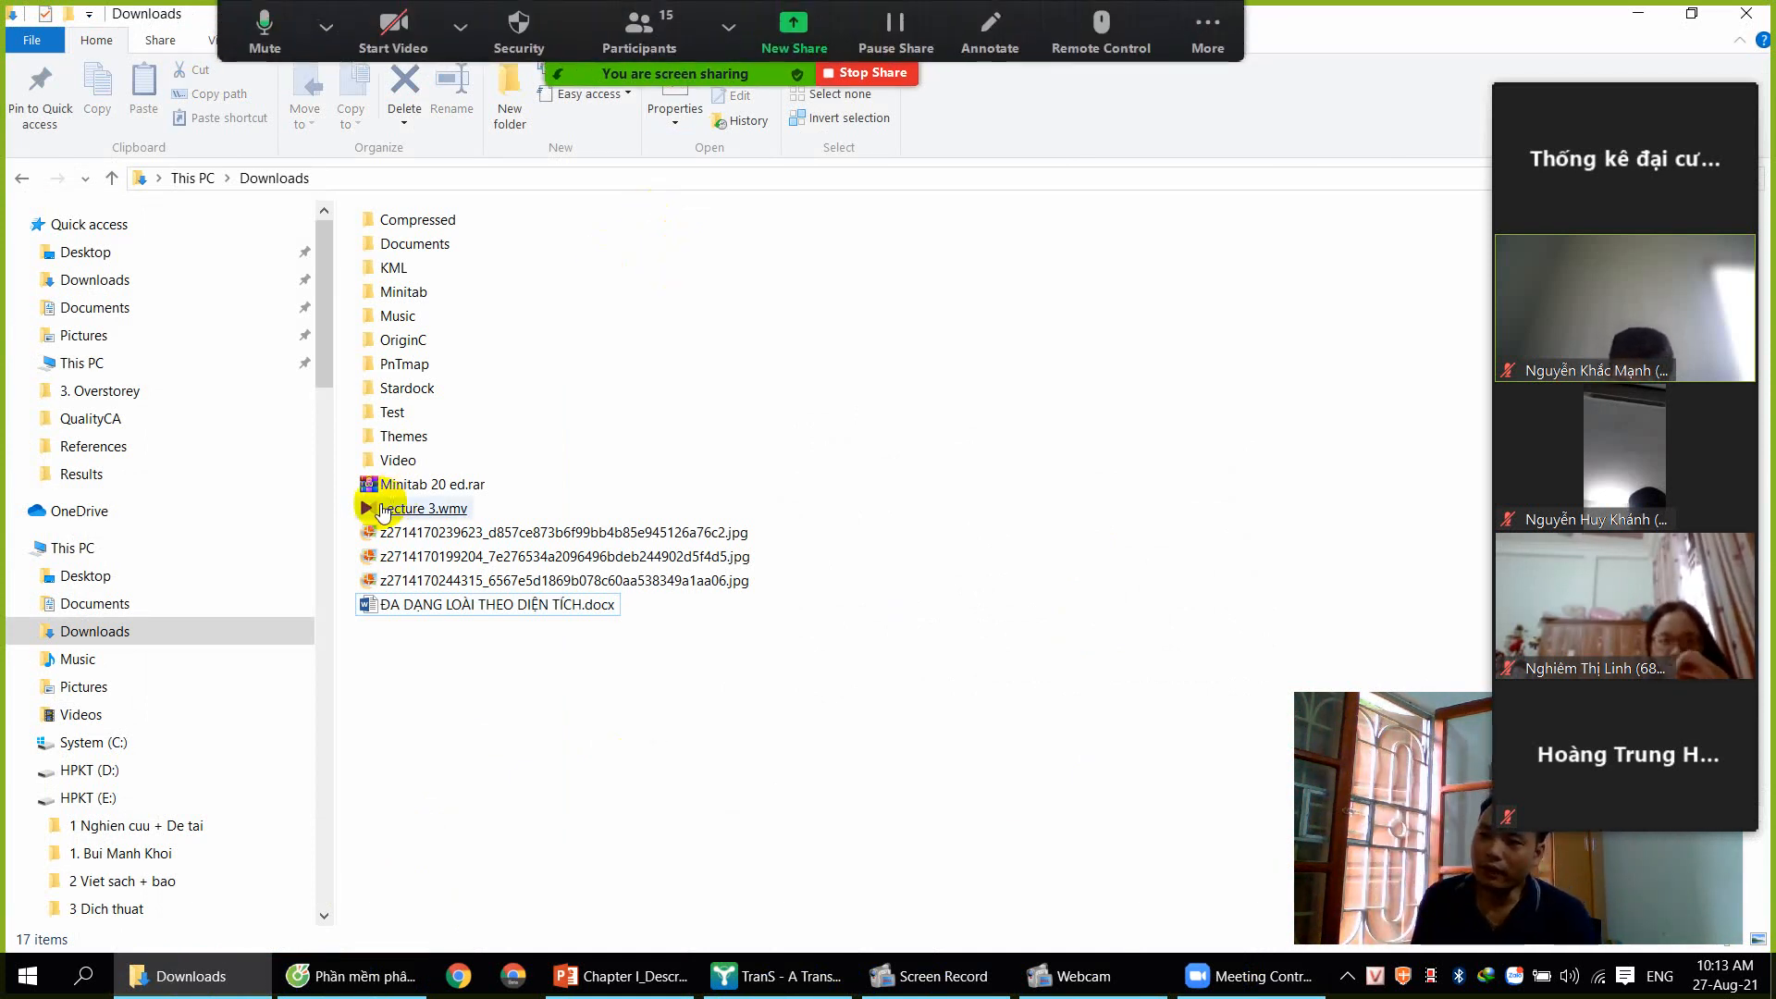
Start a new share of the entire screen in the Zoom meeting
left_click(438, 493)
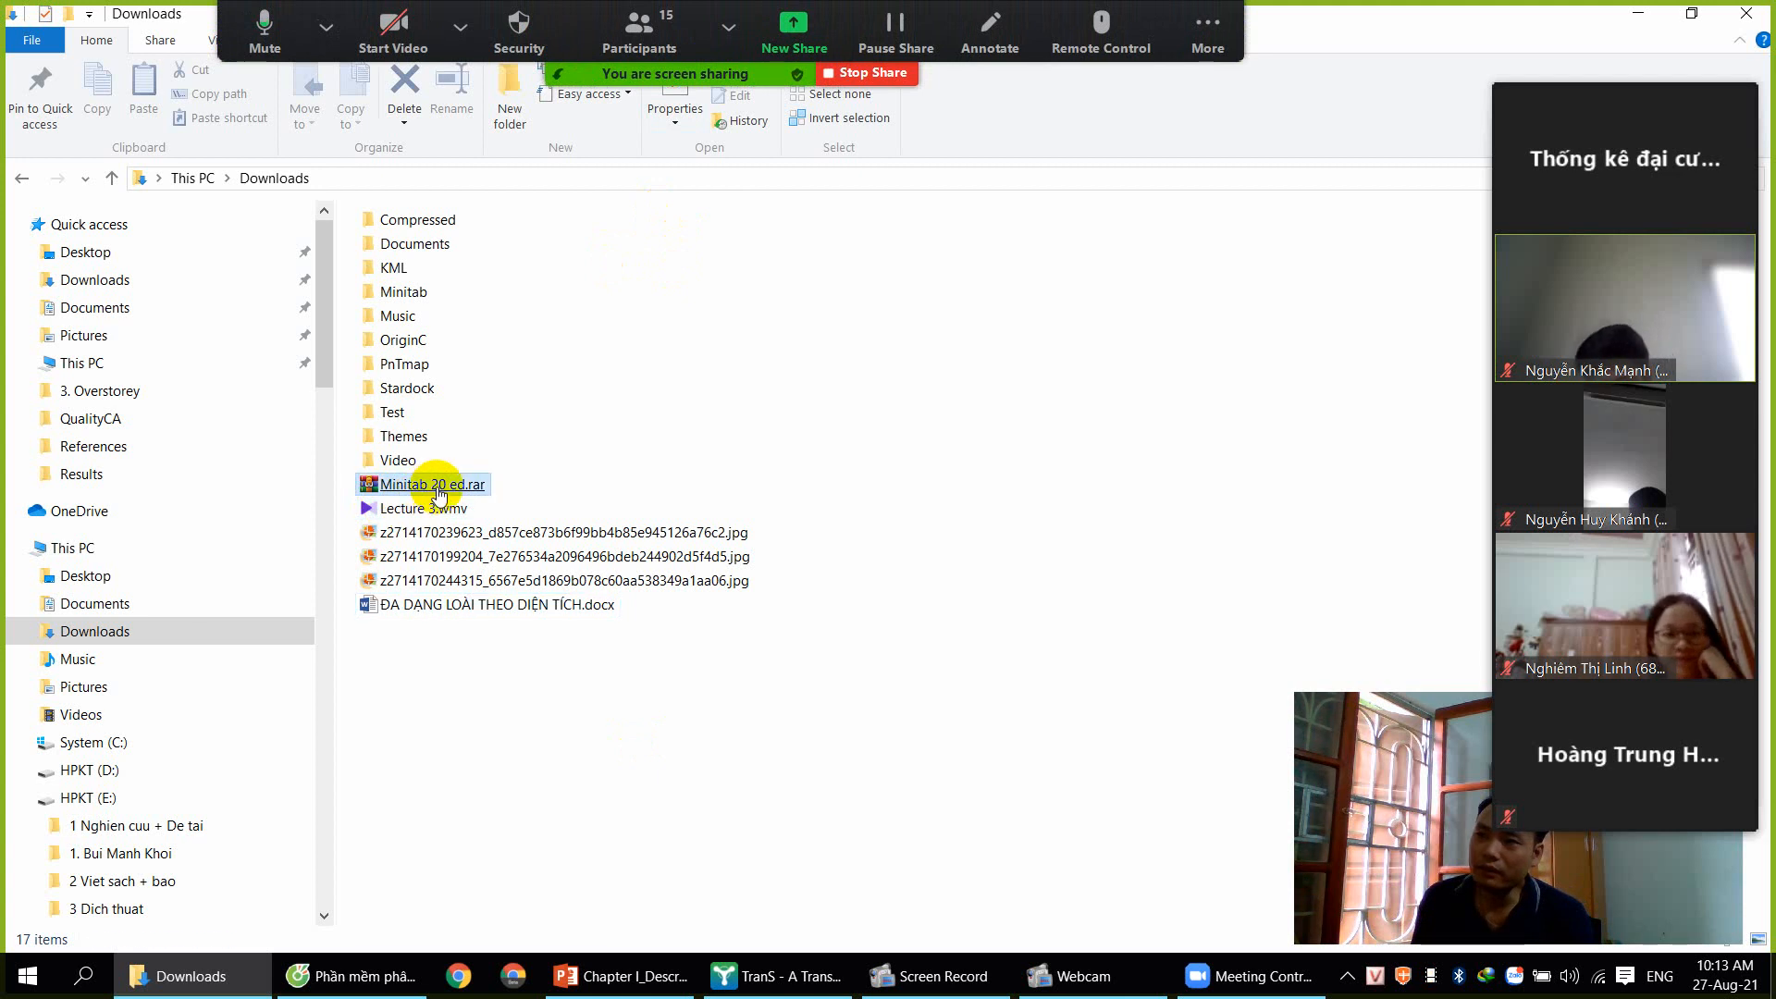
left_click(796, 39)
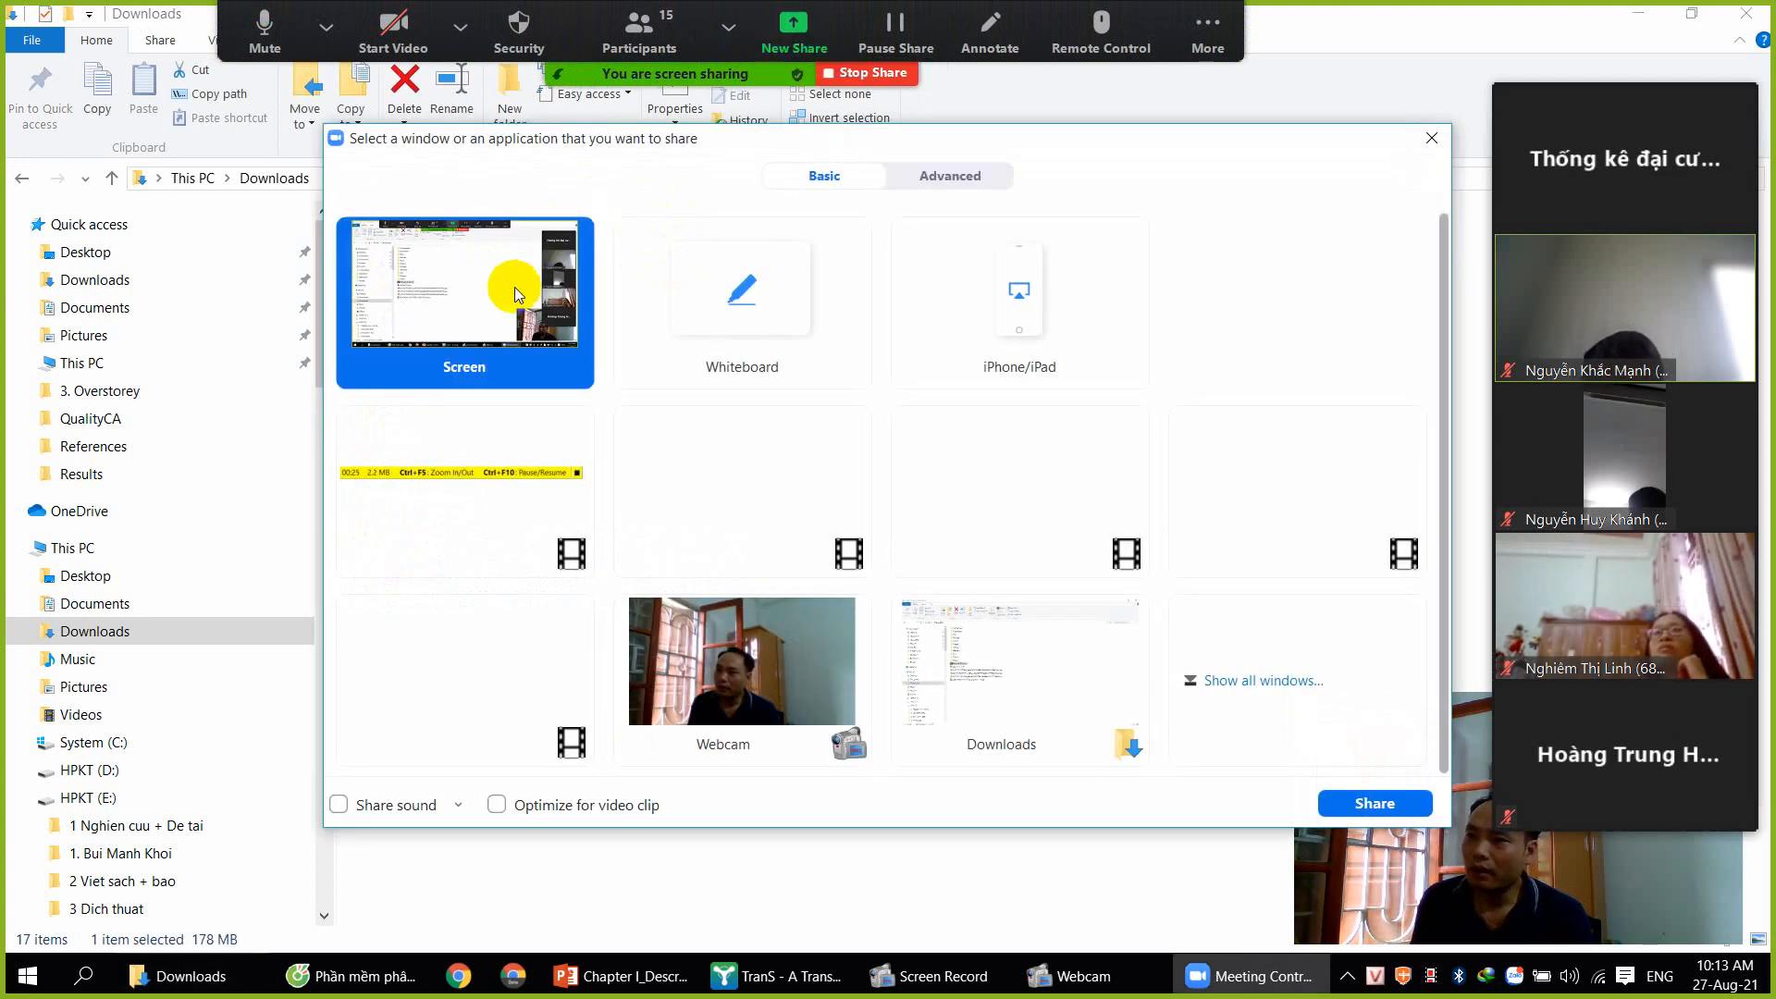
left_click(1343, 797)
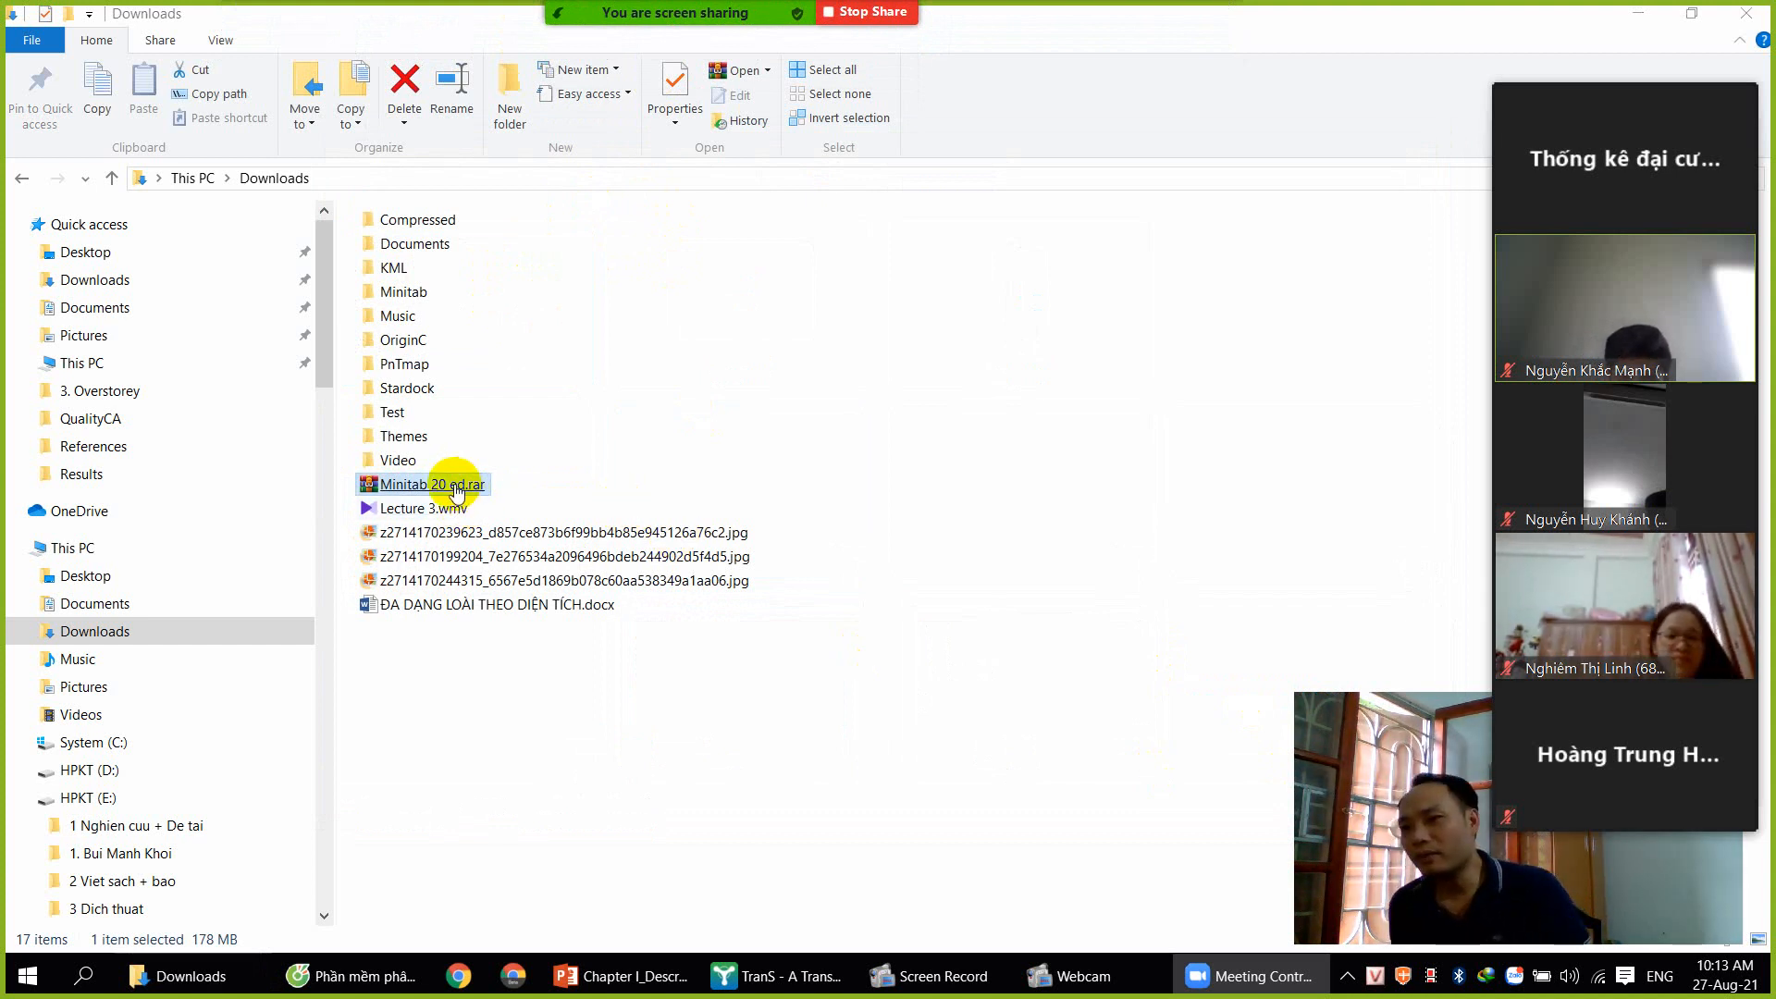
Switch to the Cốc Cốc browser and open the home page (Trang chủ) of lamnghiepvn.info
left_click(356, 973)
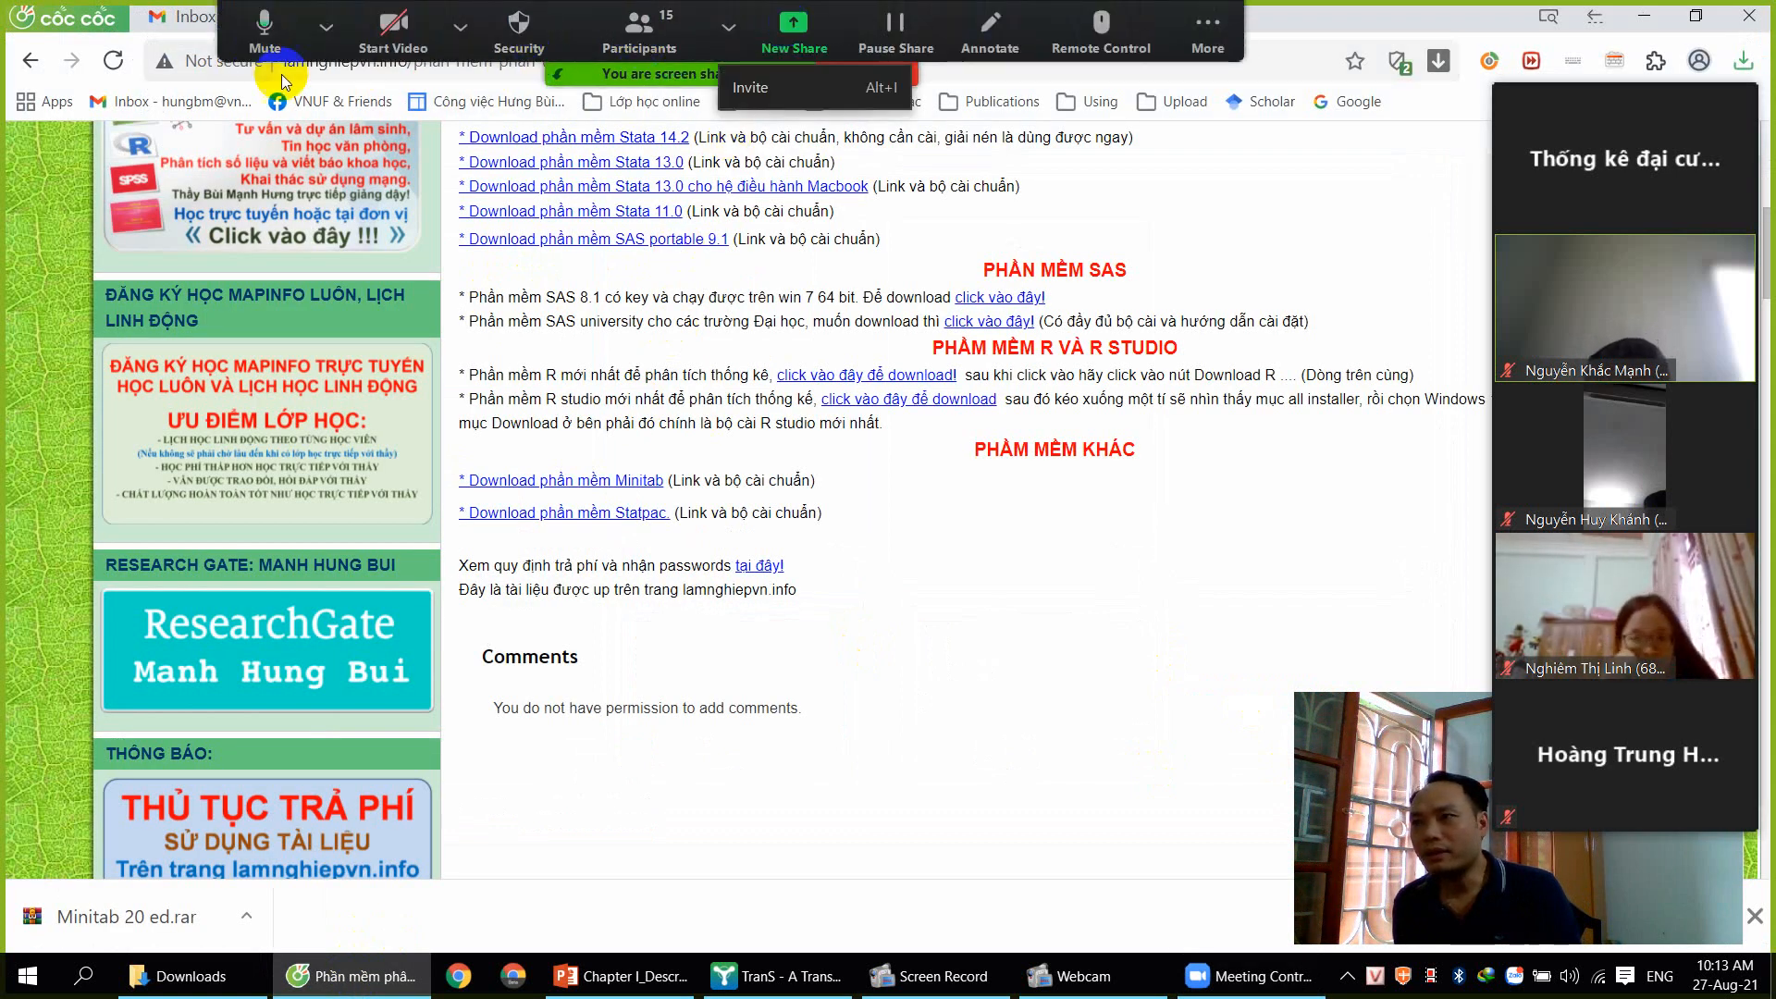
left_click(1207, 32)
left_click(1372, 9)
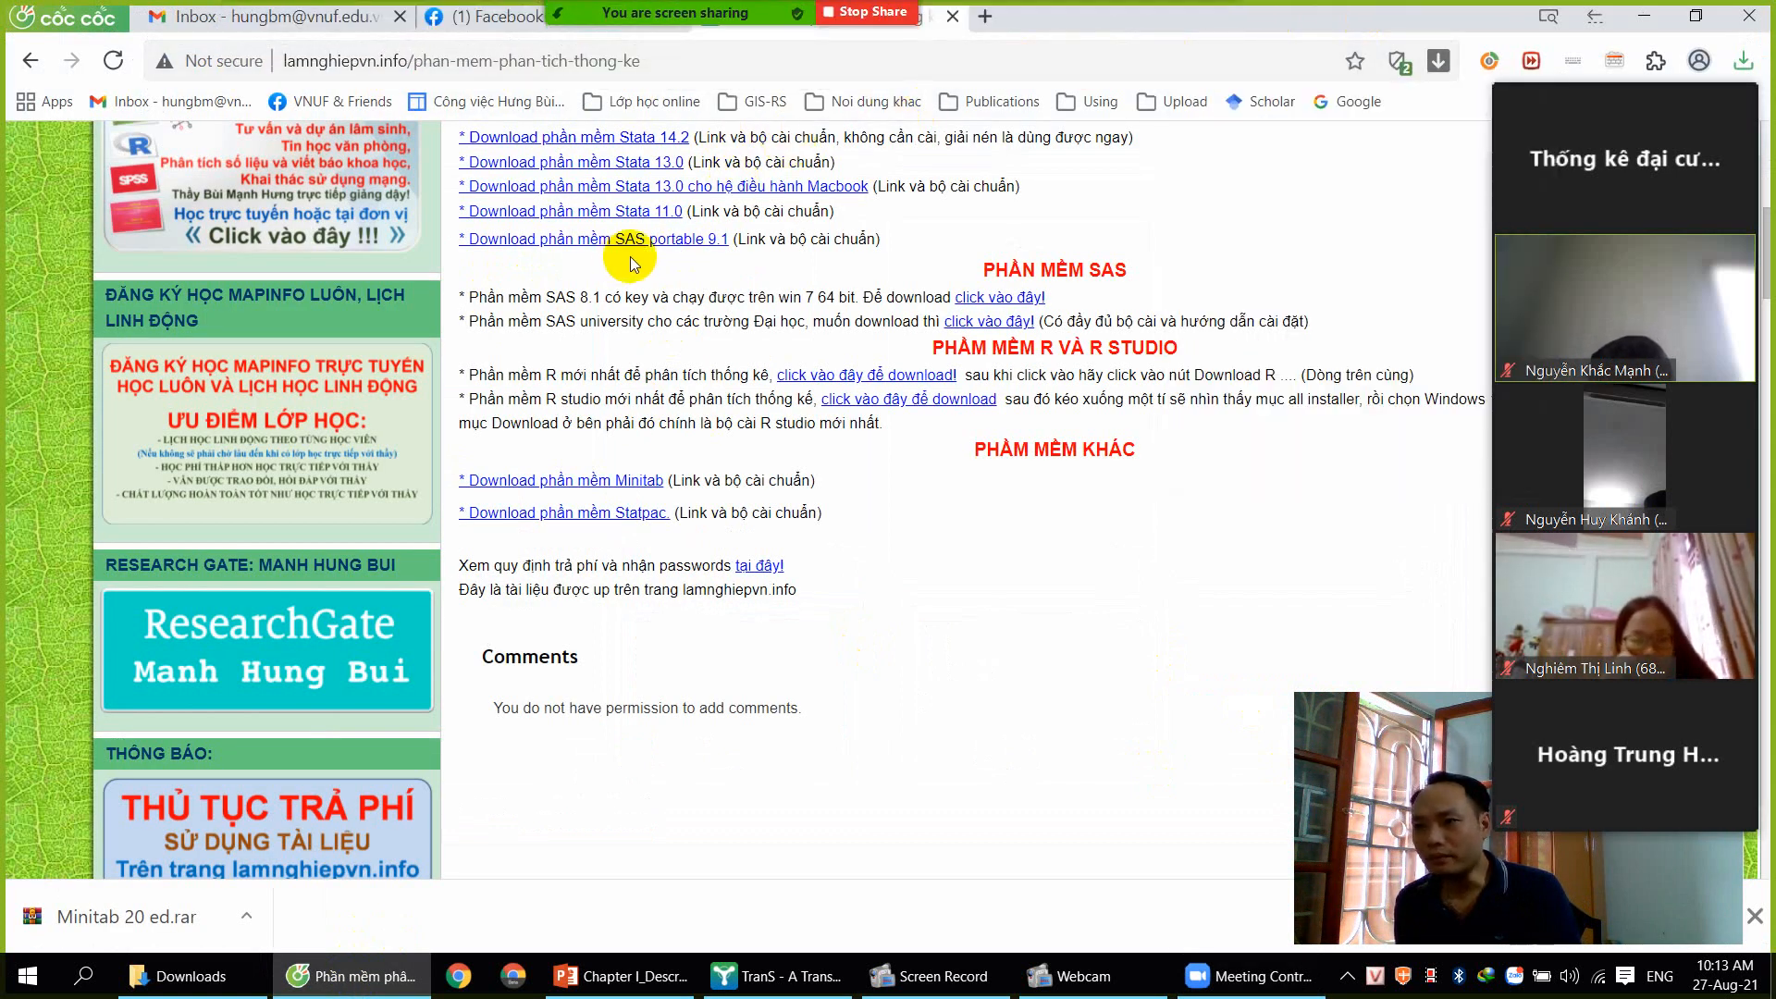
scroll(509, 381, "up", 5)
scroll(508, 379, "up", 3)
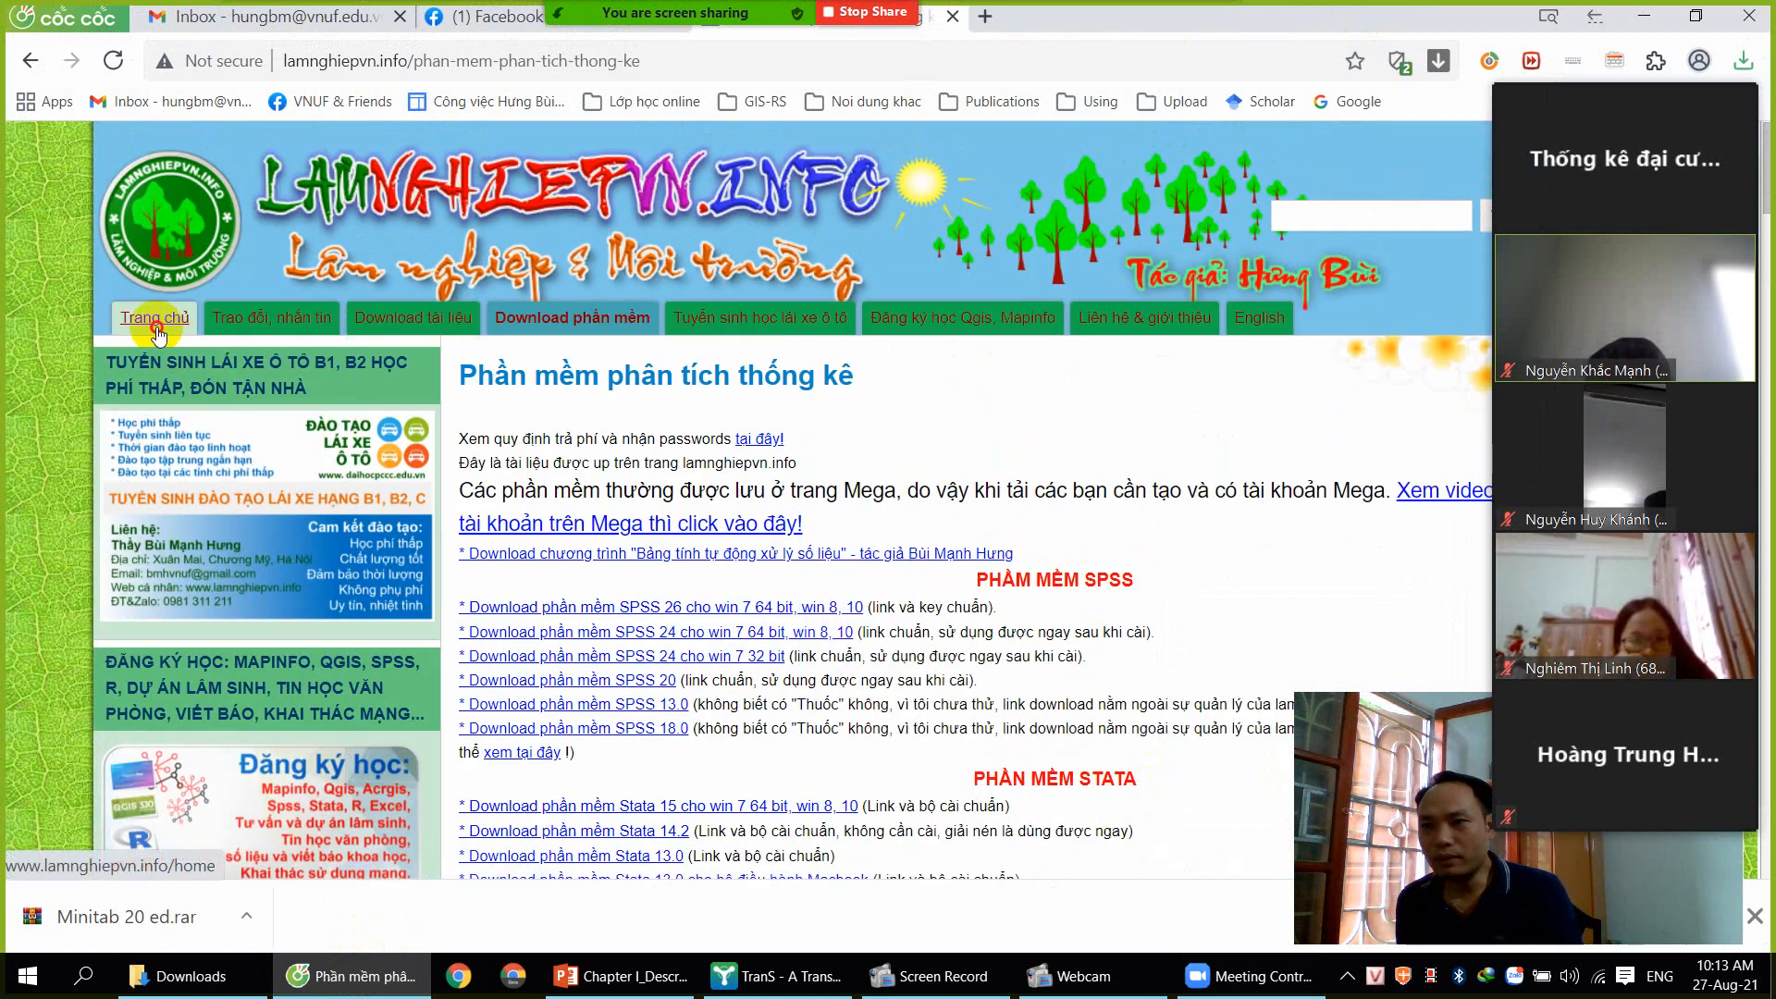
left_click(155, 322)
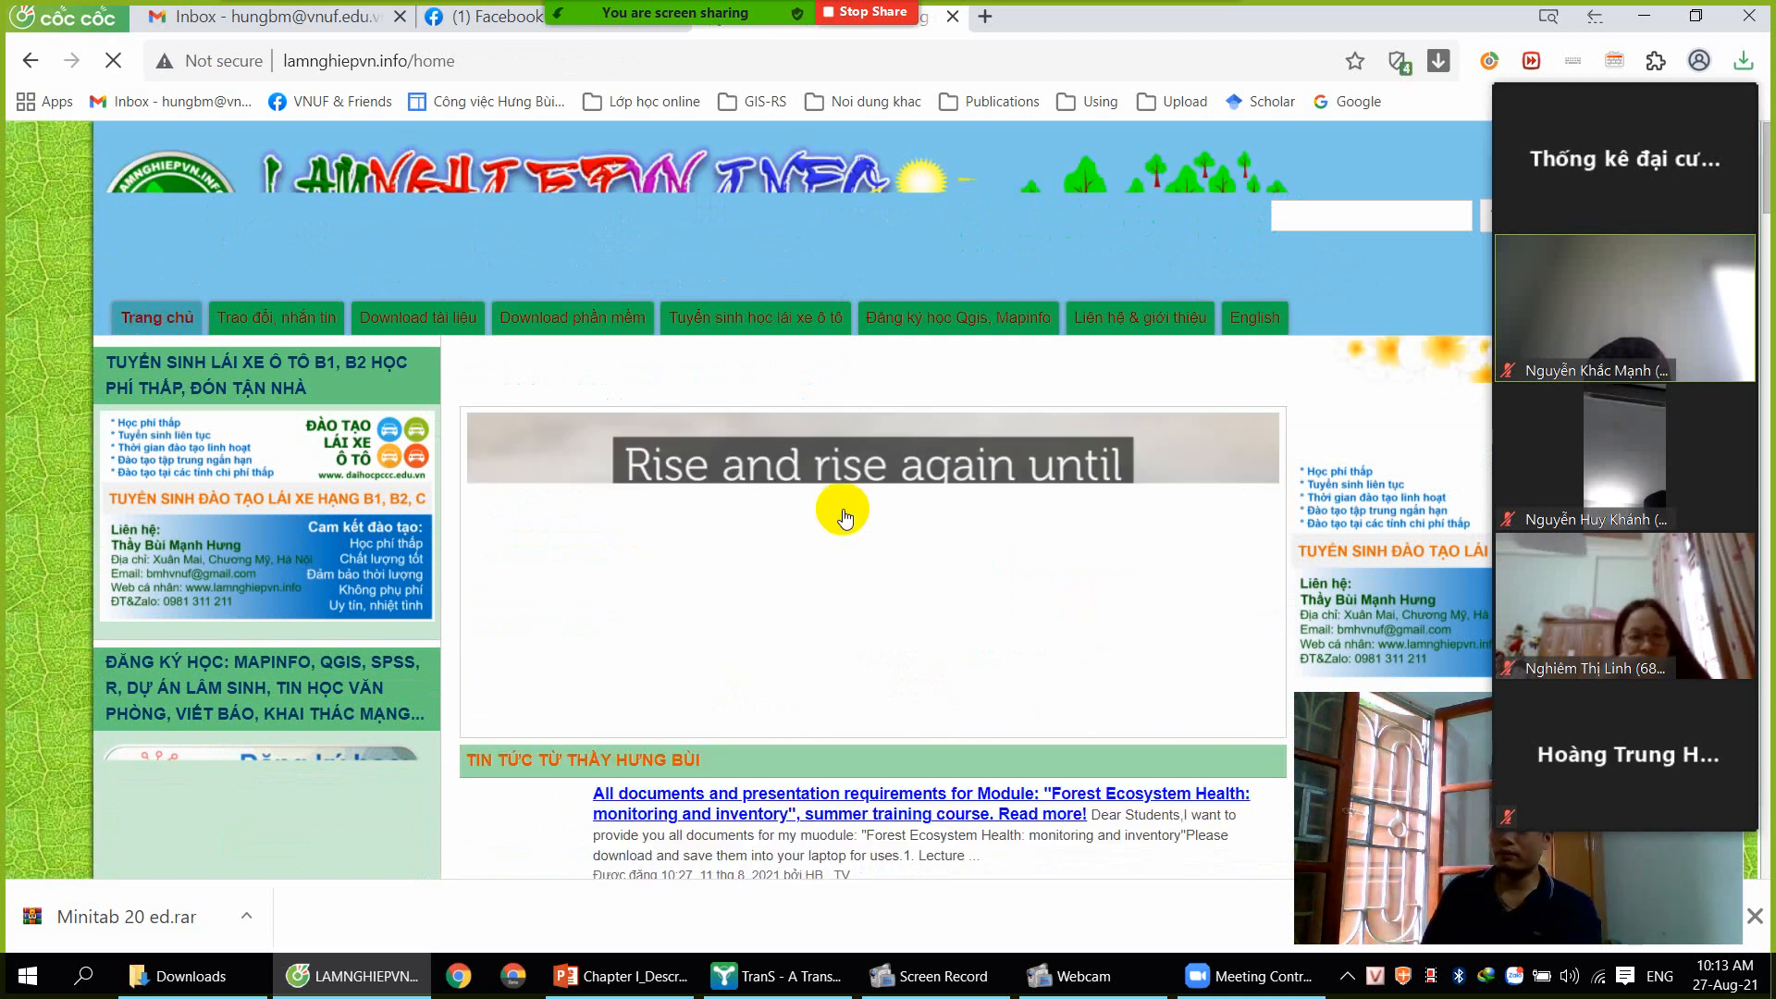
Open the news article with all documents for the "Introductory Statistics" course
scroll(844, 518, "down", 3)
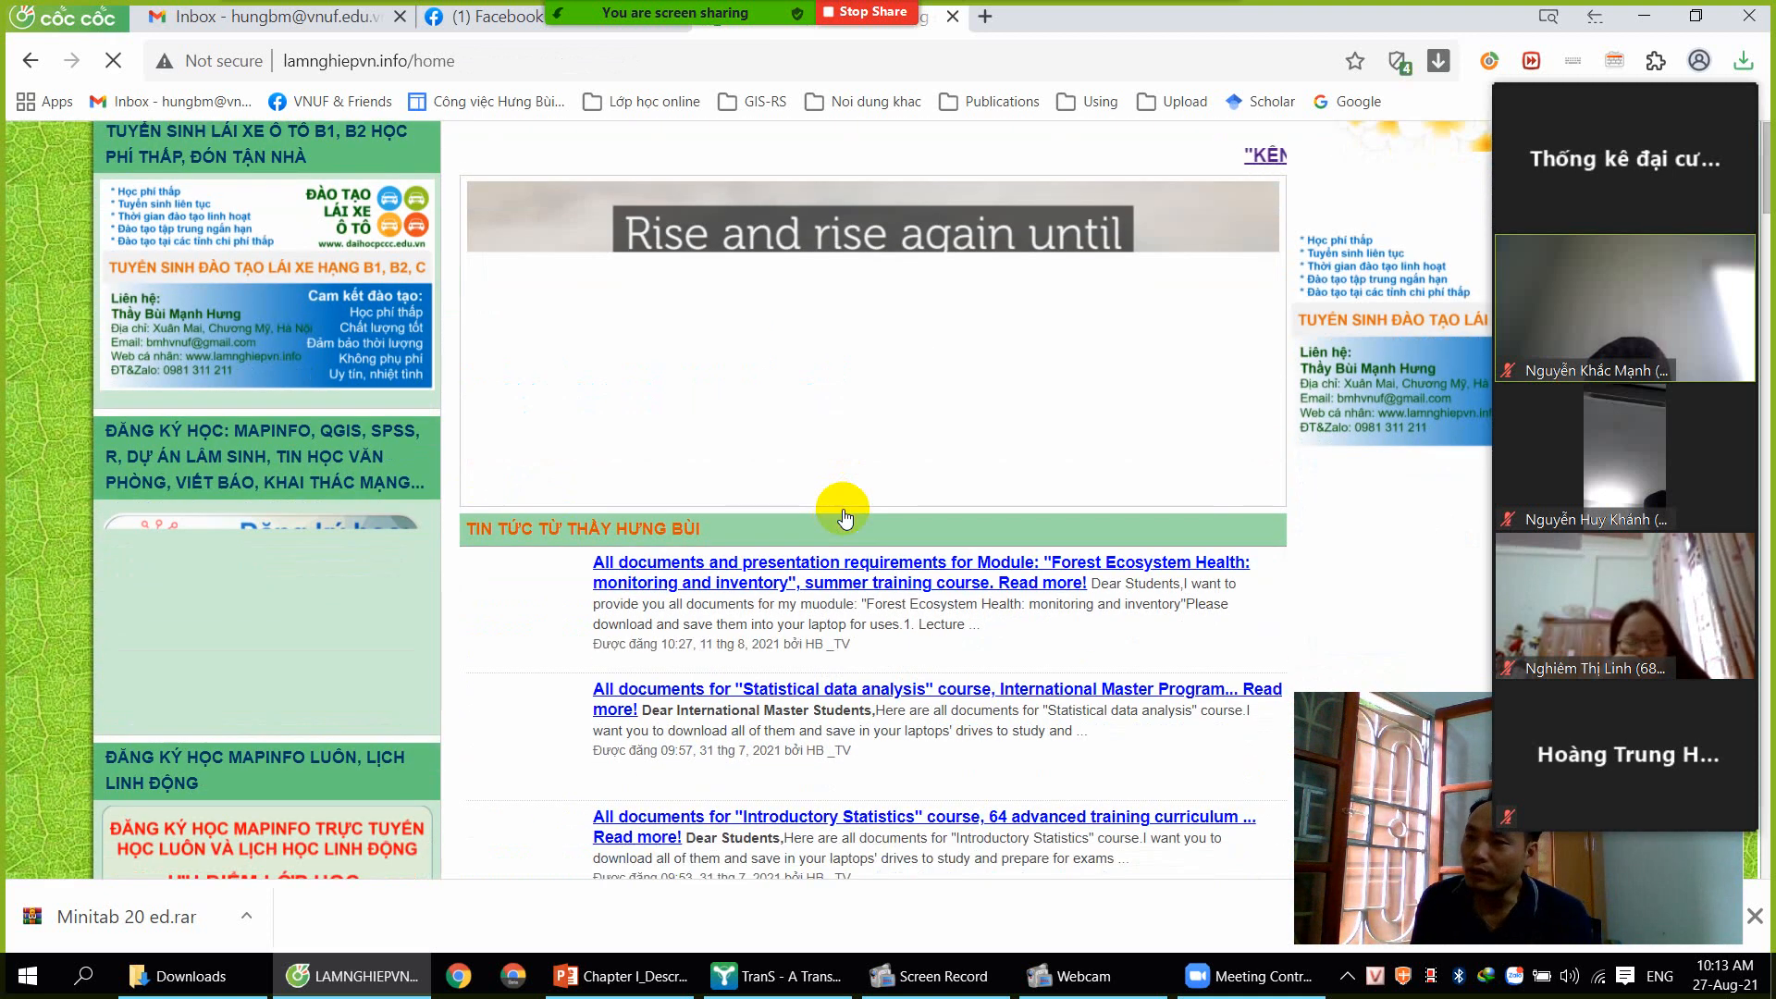
scroll(837, 509, "down", 4)
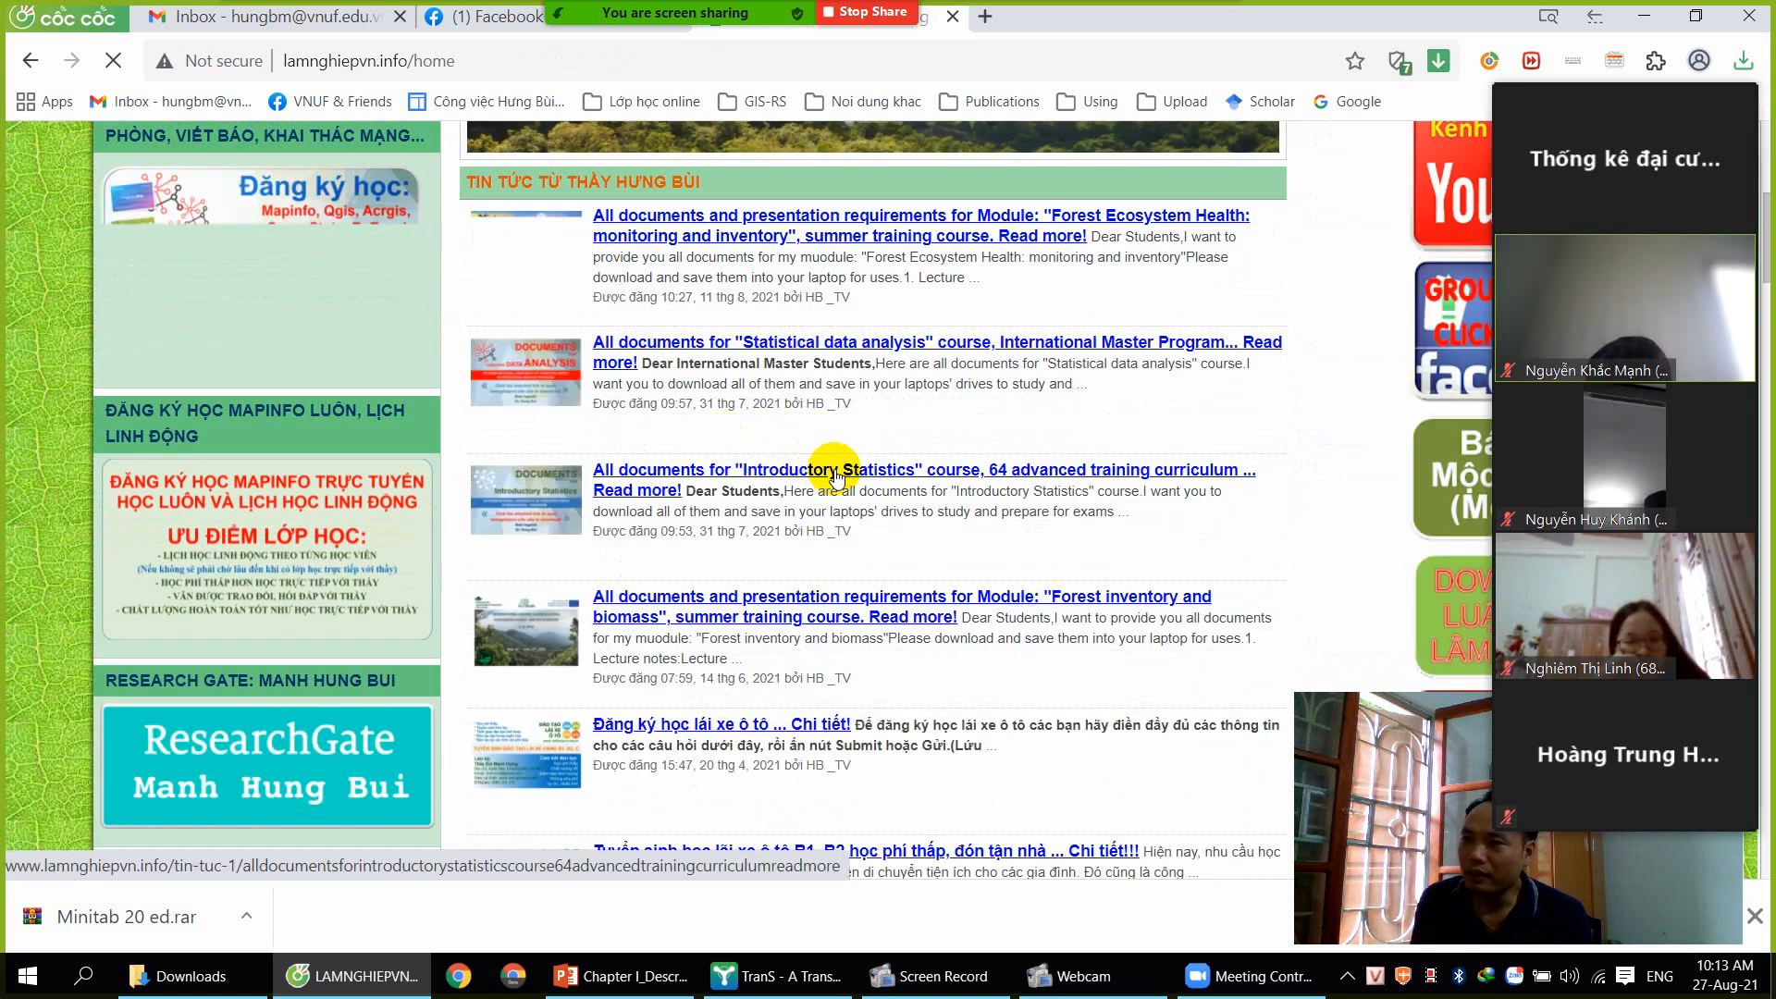
left_click(837, 474)
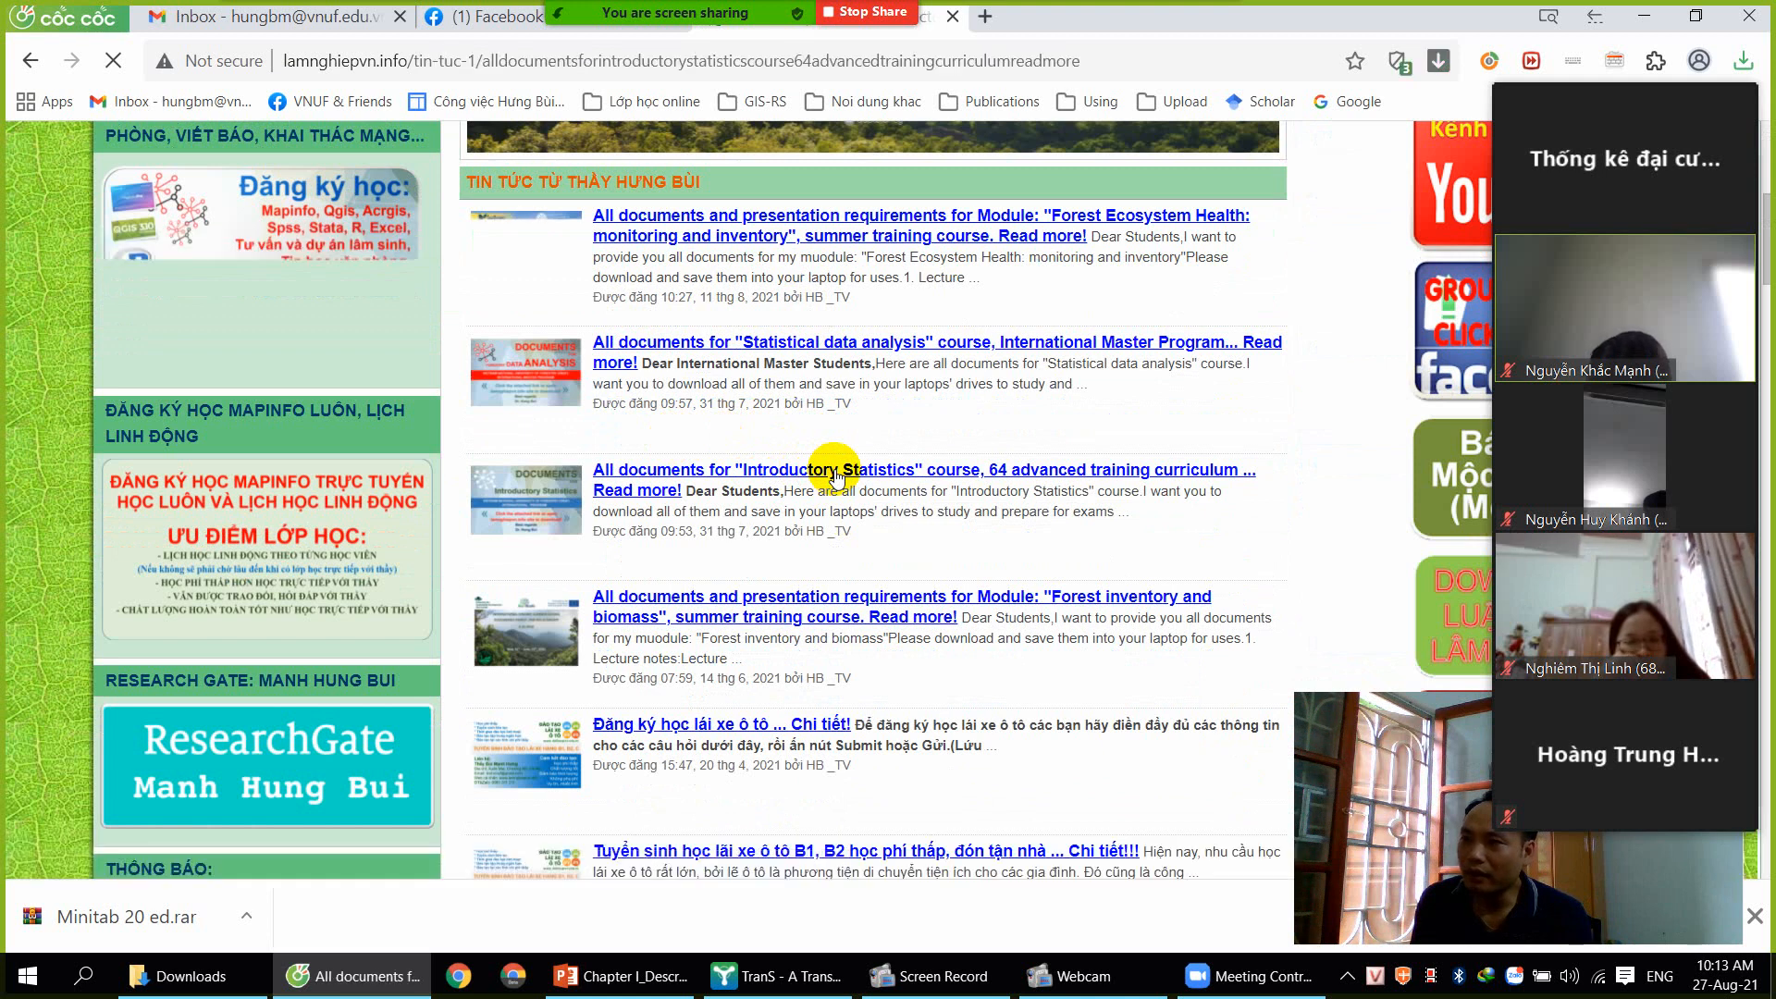
Open the Google Drive download page for Minitab 20 from the article's "Softwares to use" section
scroll(812, 490, "down", 7)
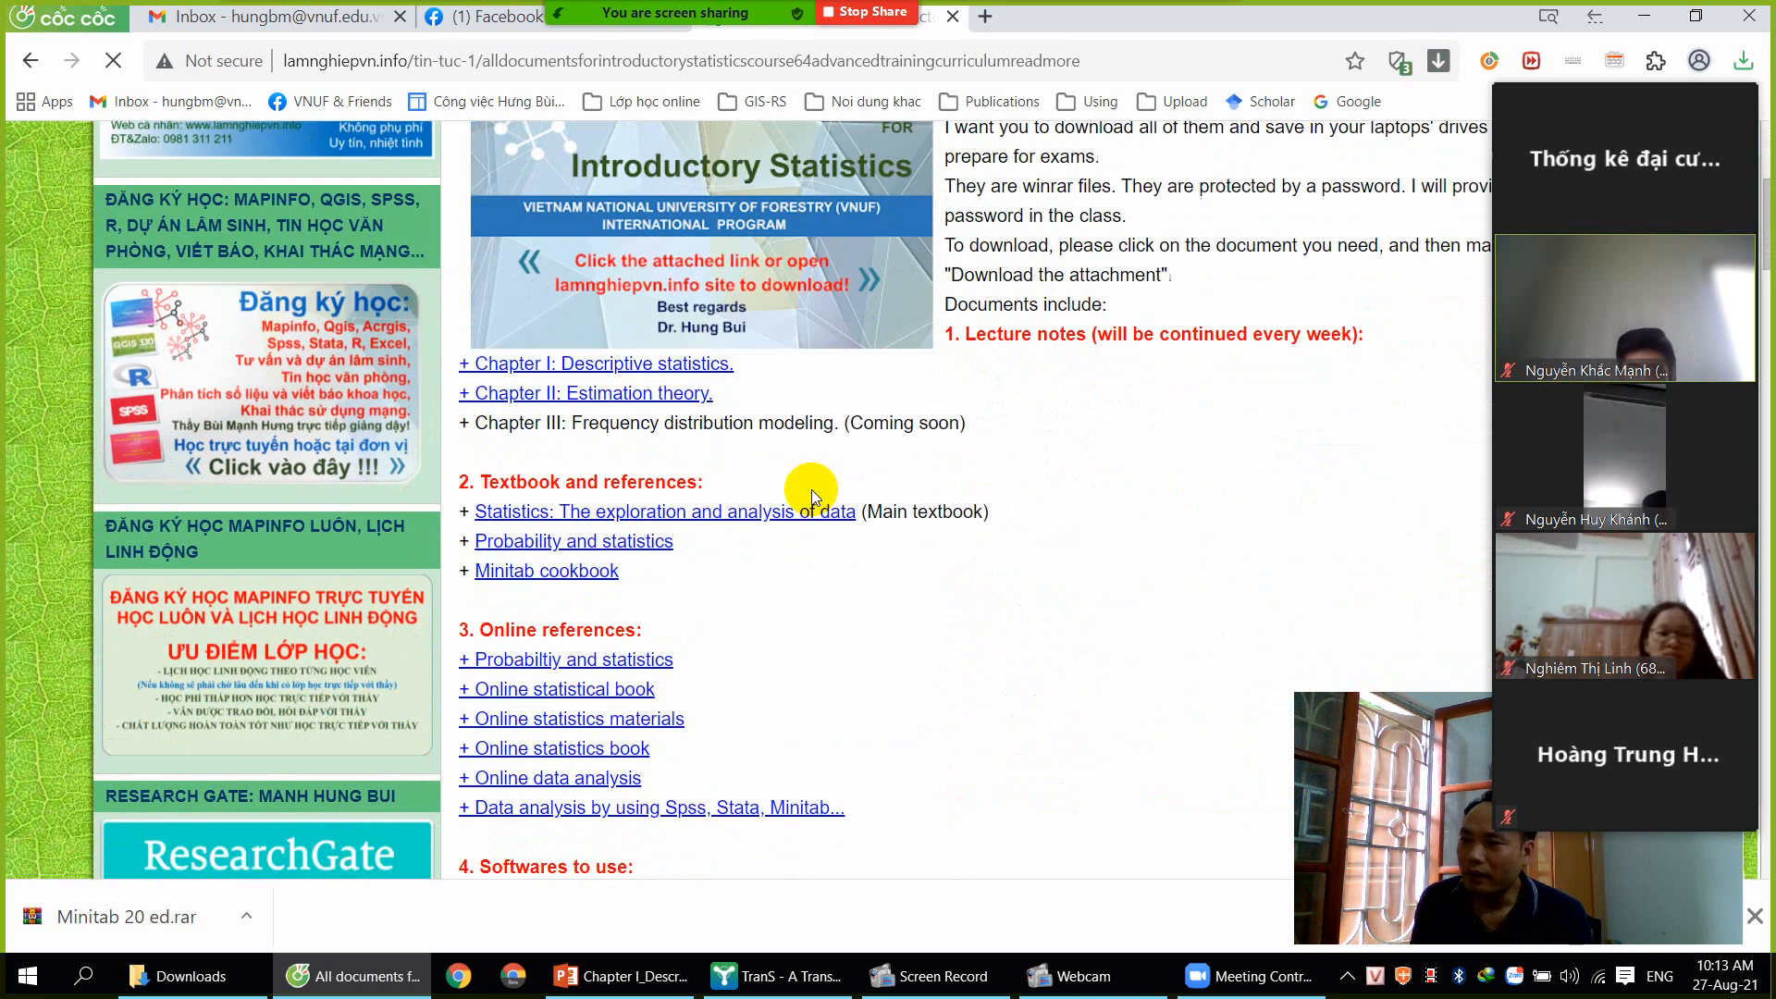
scroll(806, 492, "down", 1)
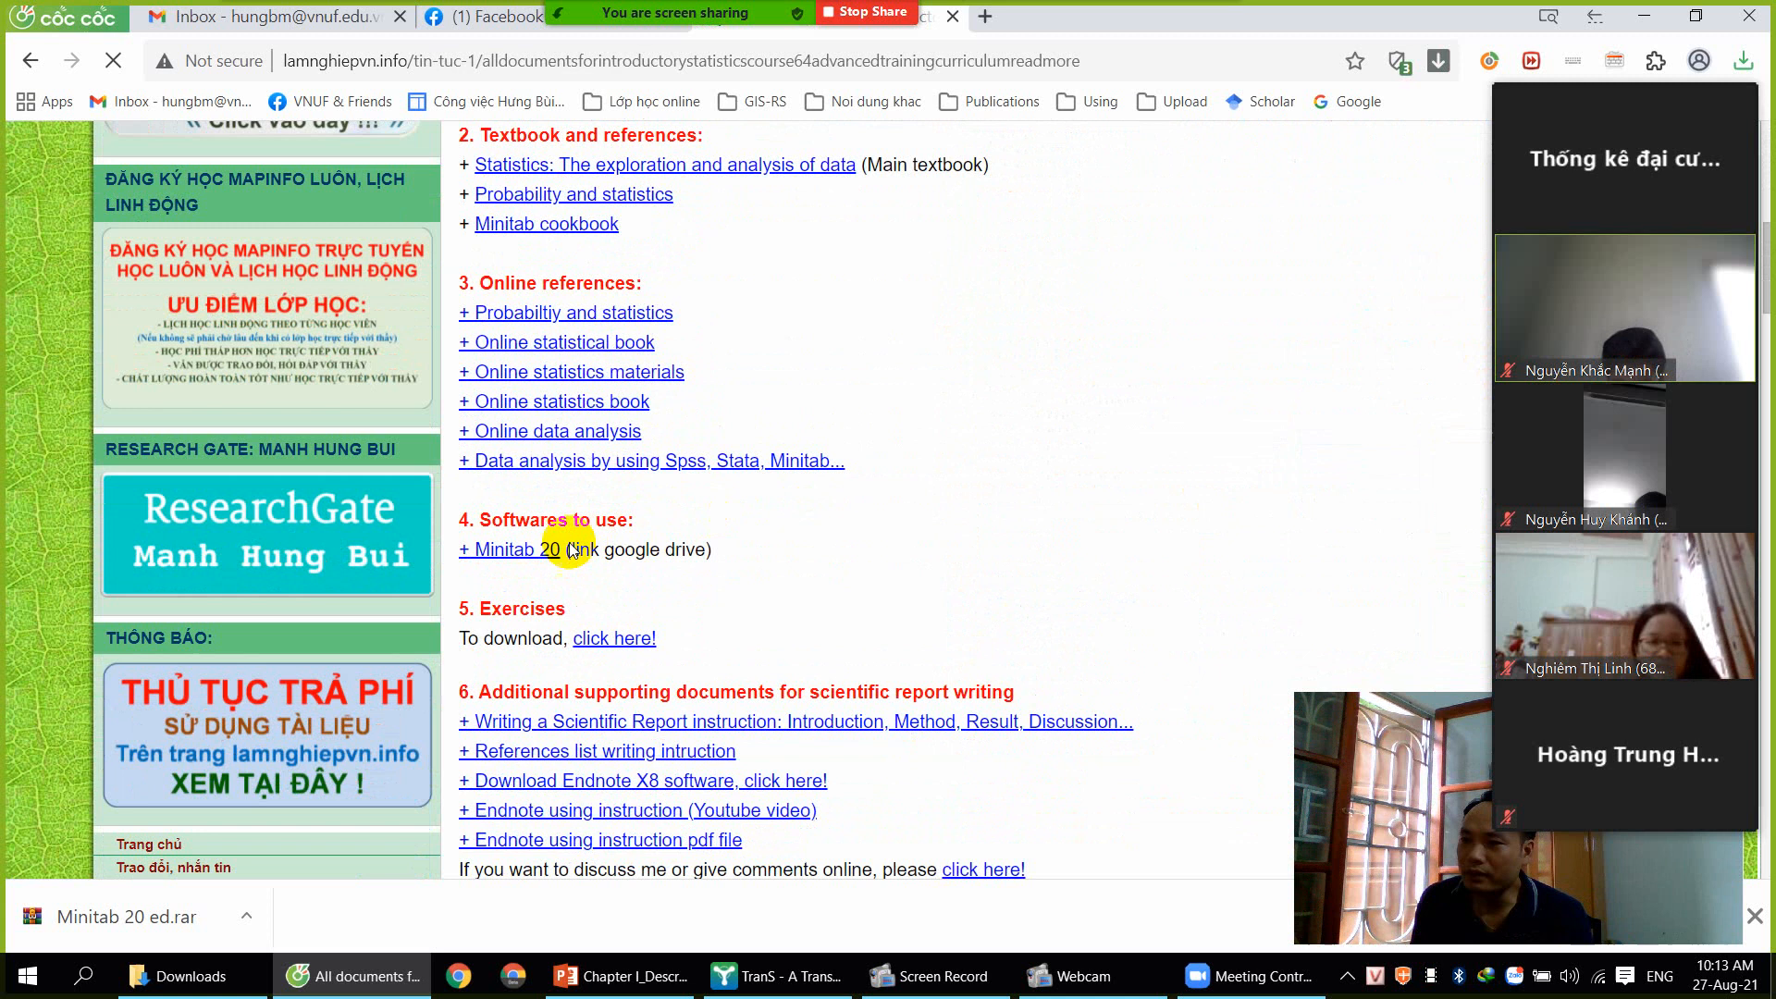
left_click(500, 552)
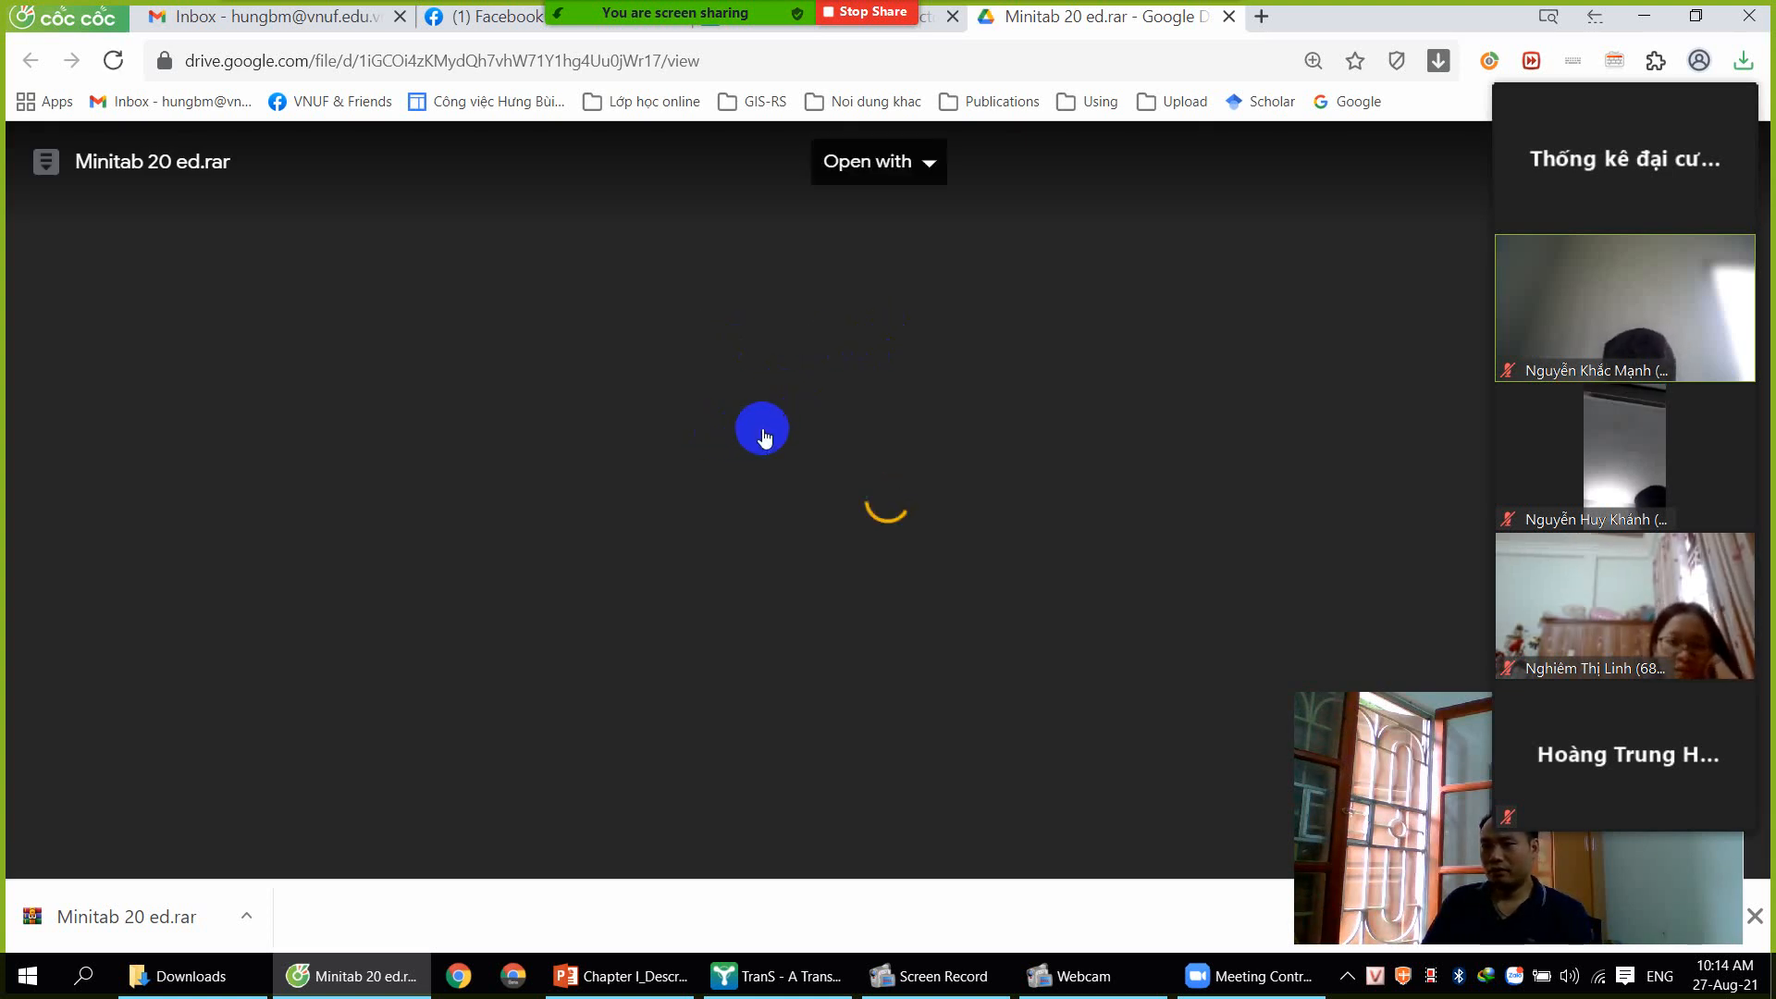
left_click(750, 412)
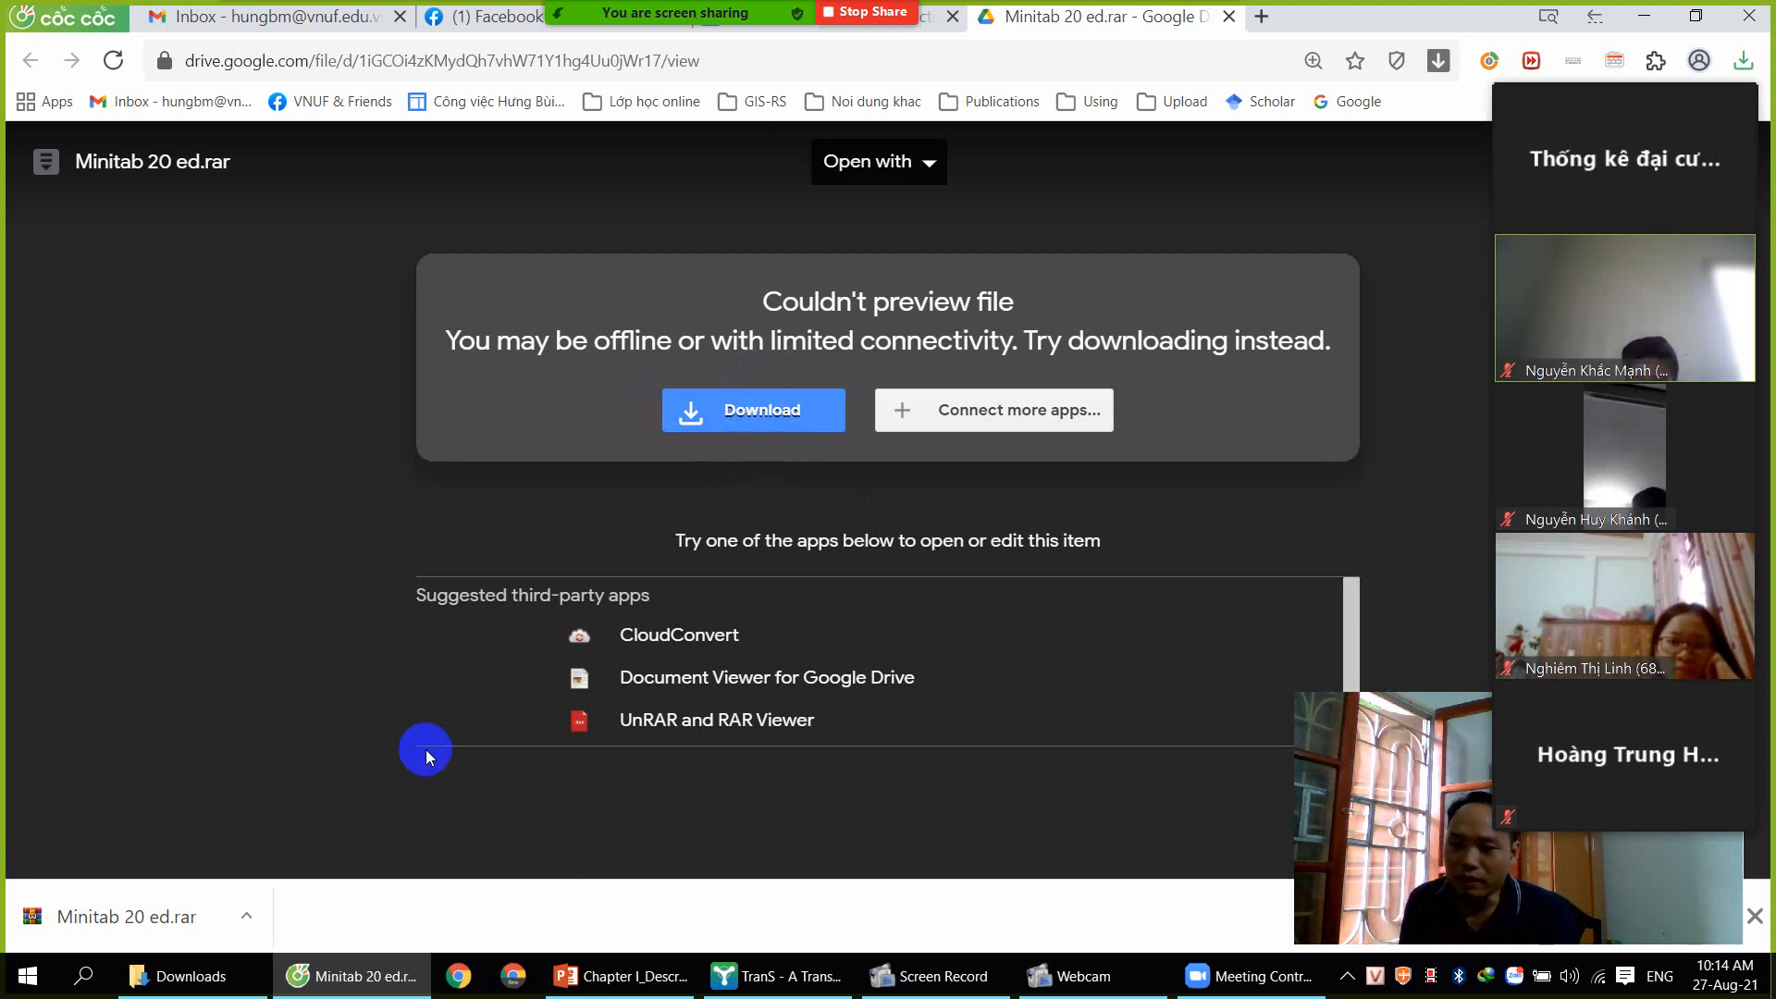
Switch to the Downloads folder in File Explorer and extract Minitab 20 ed.rar directly into it
left_click(192, 978)
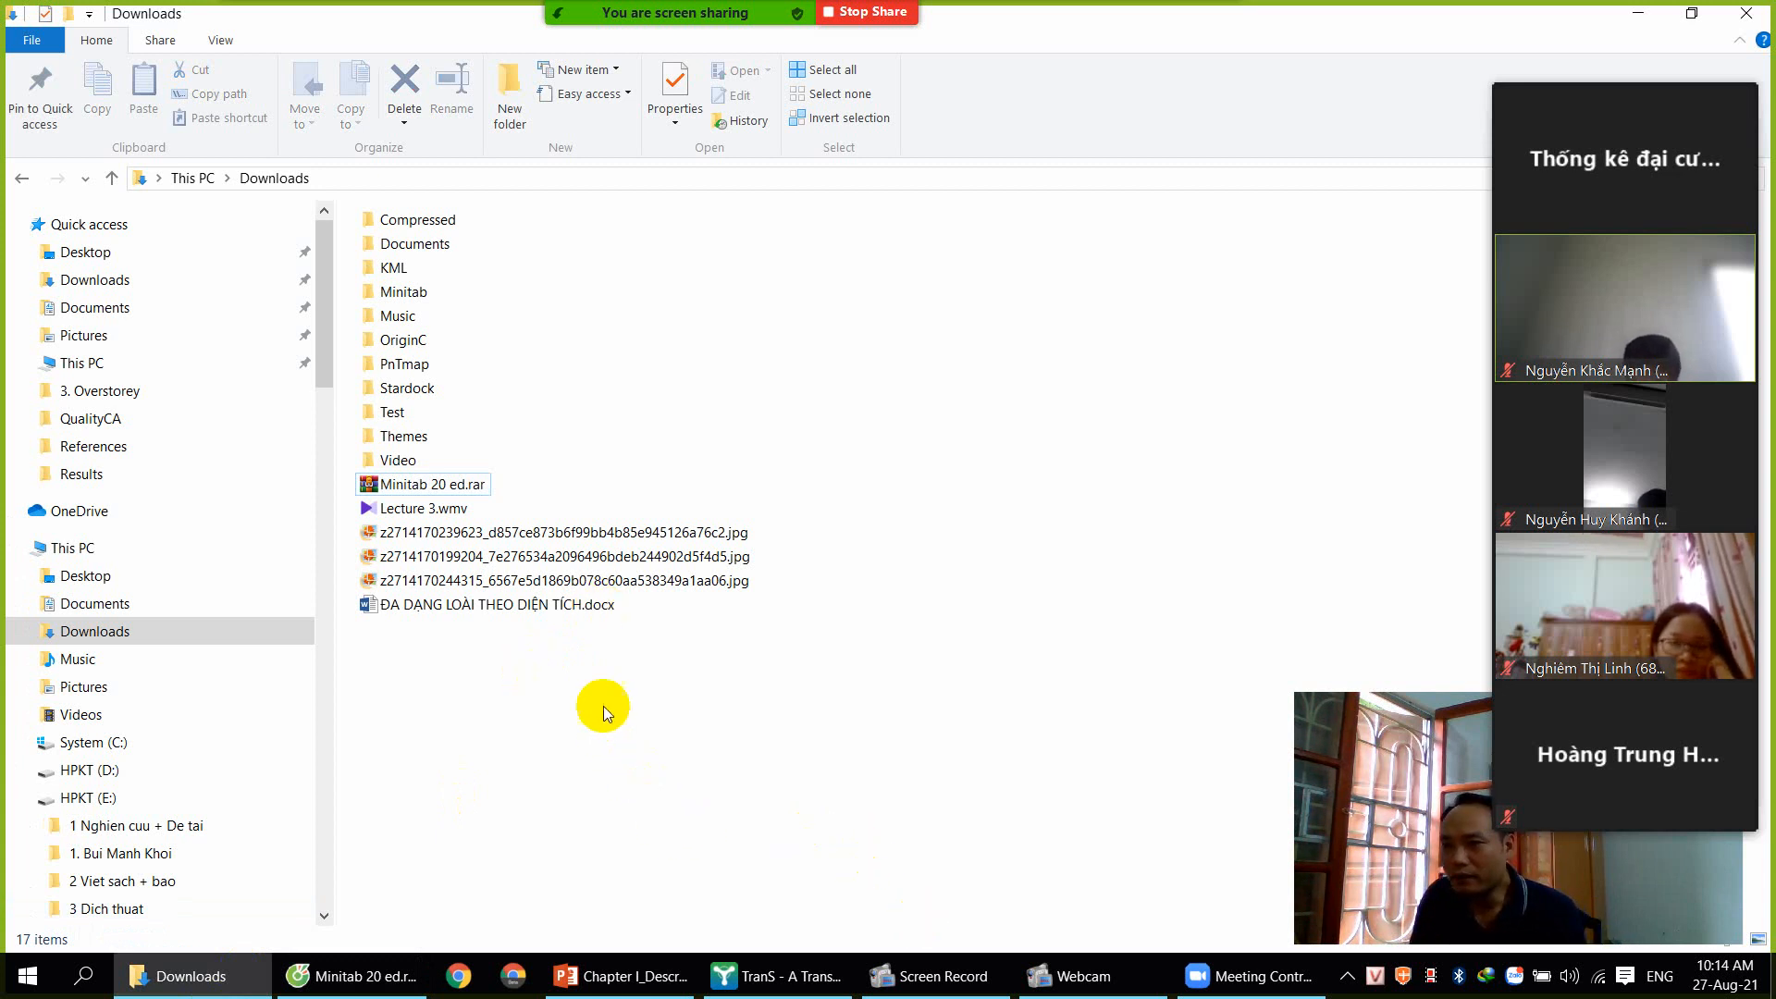
left_click(434, 490)
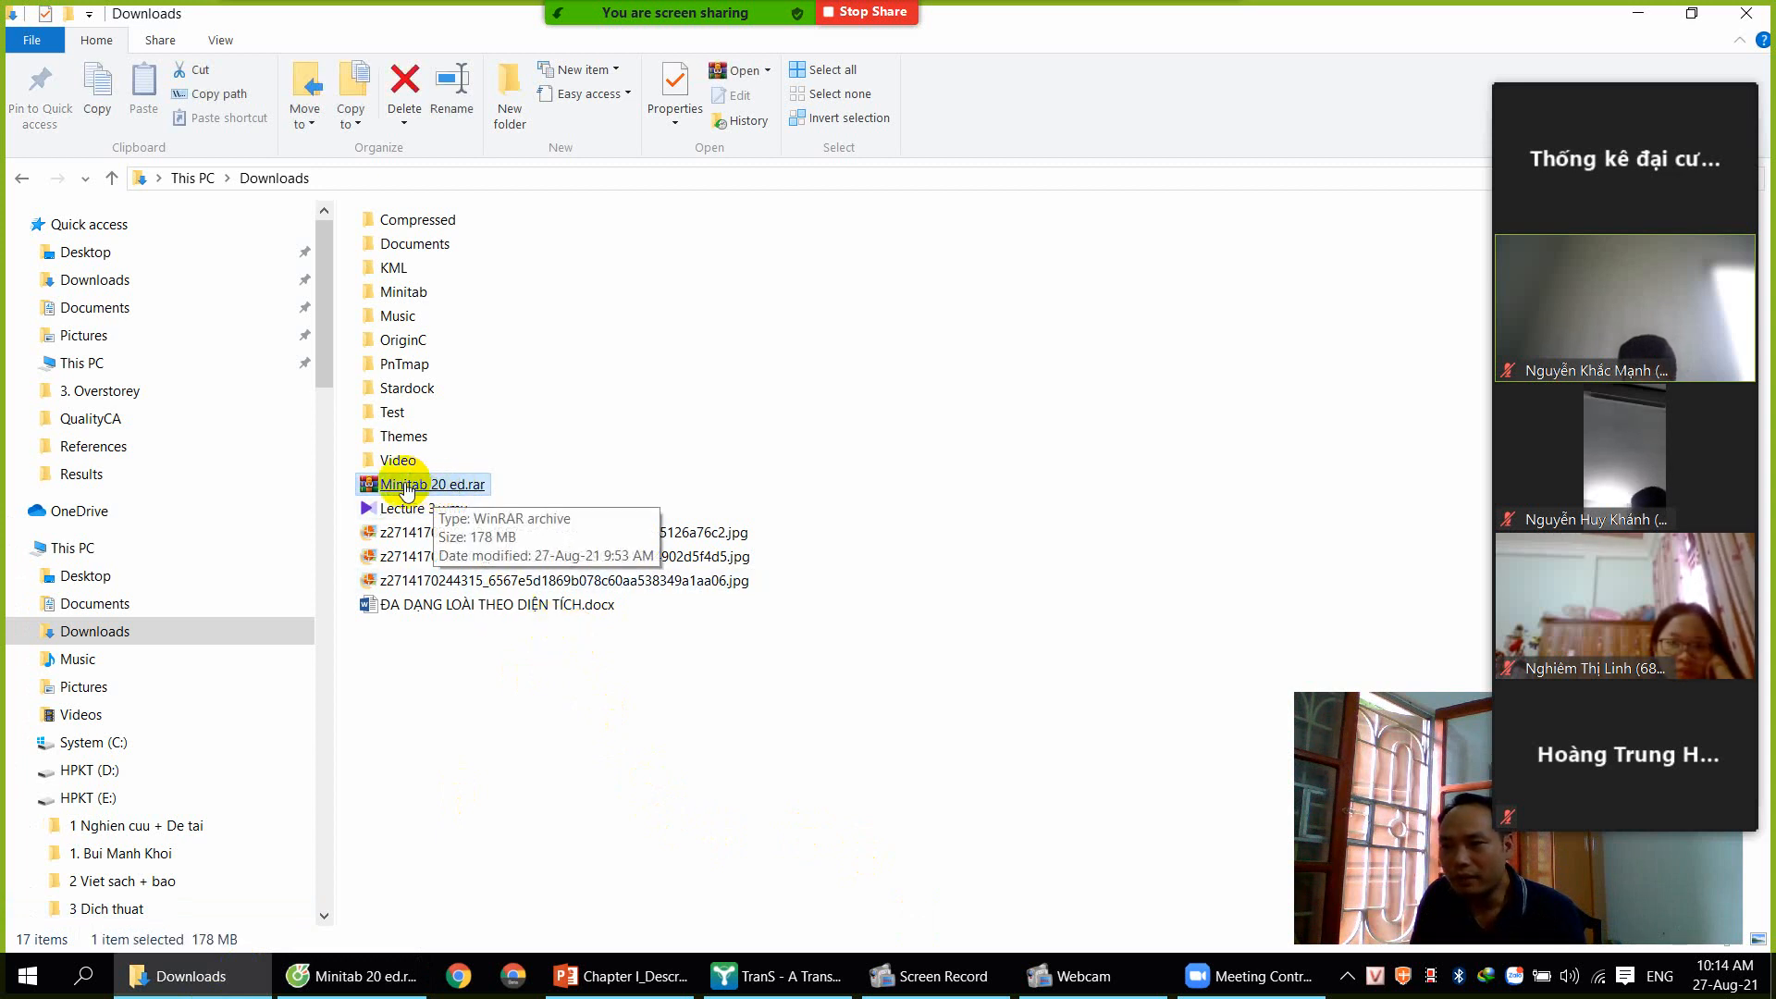
right_click(404, 489)
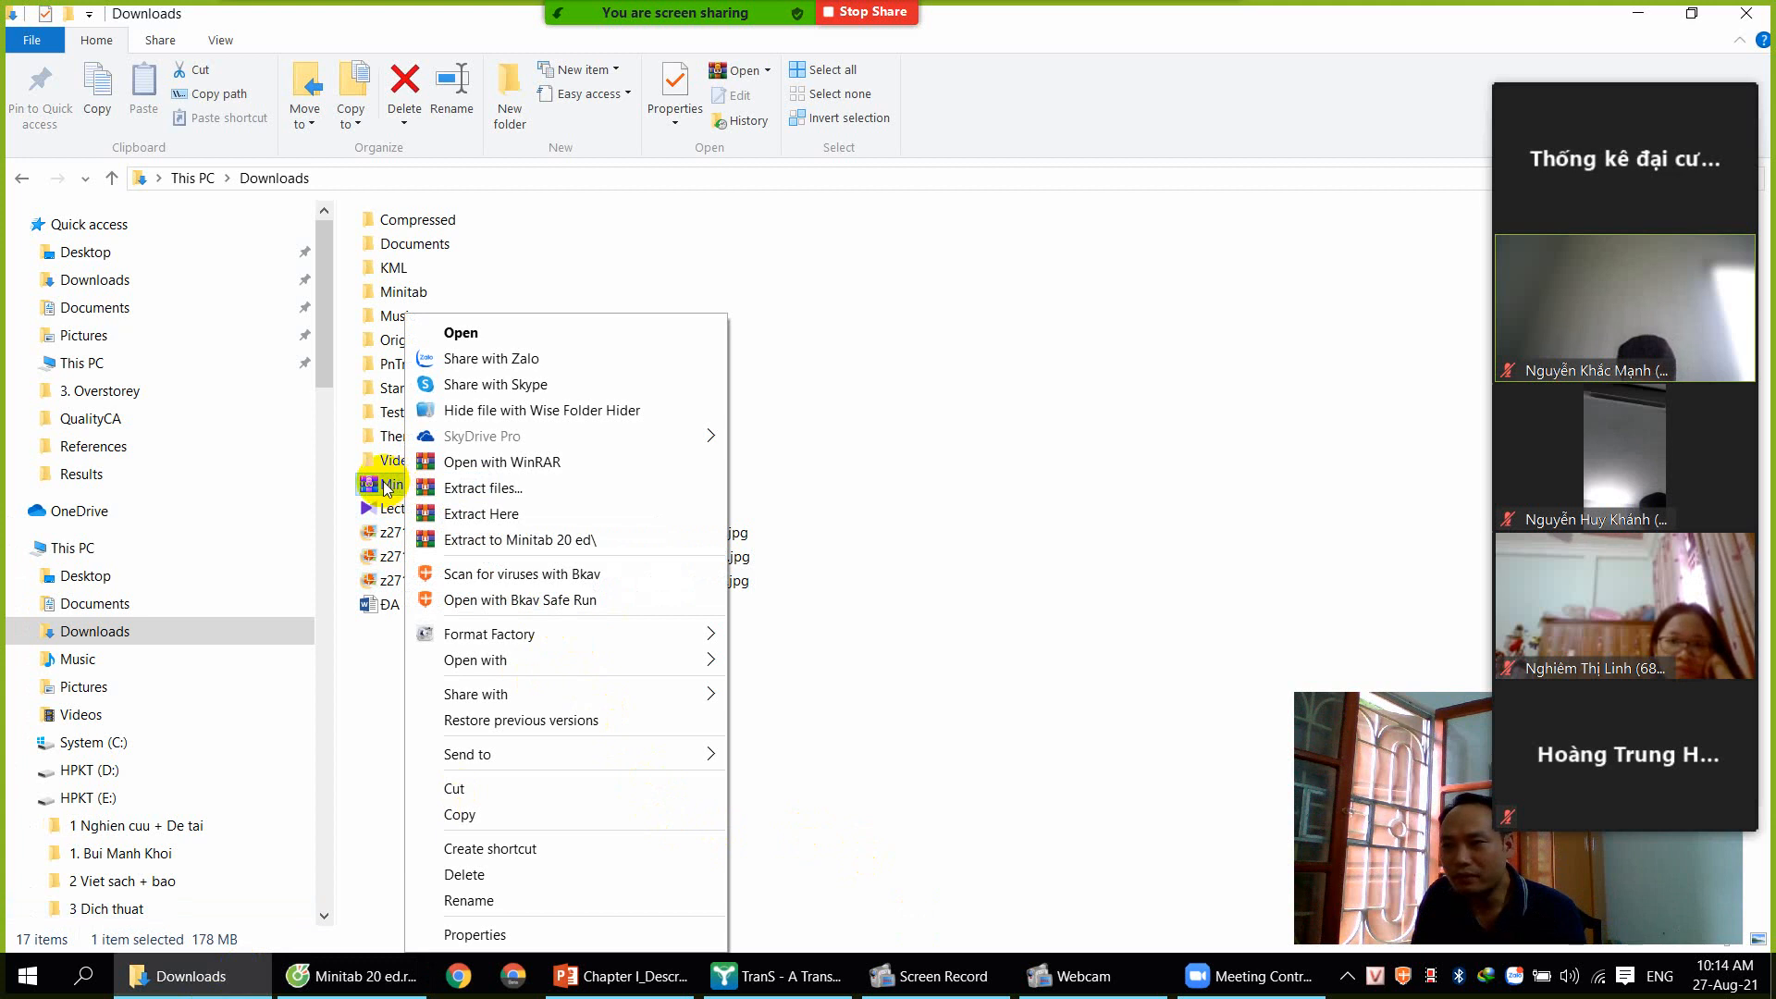
right_click(386, 488)
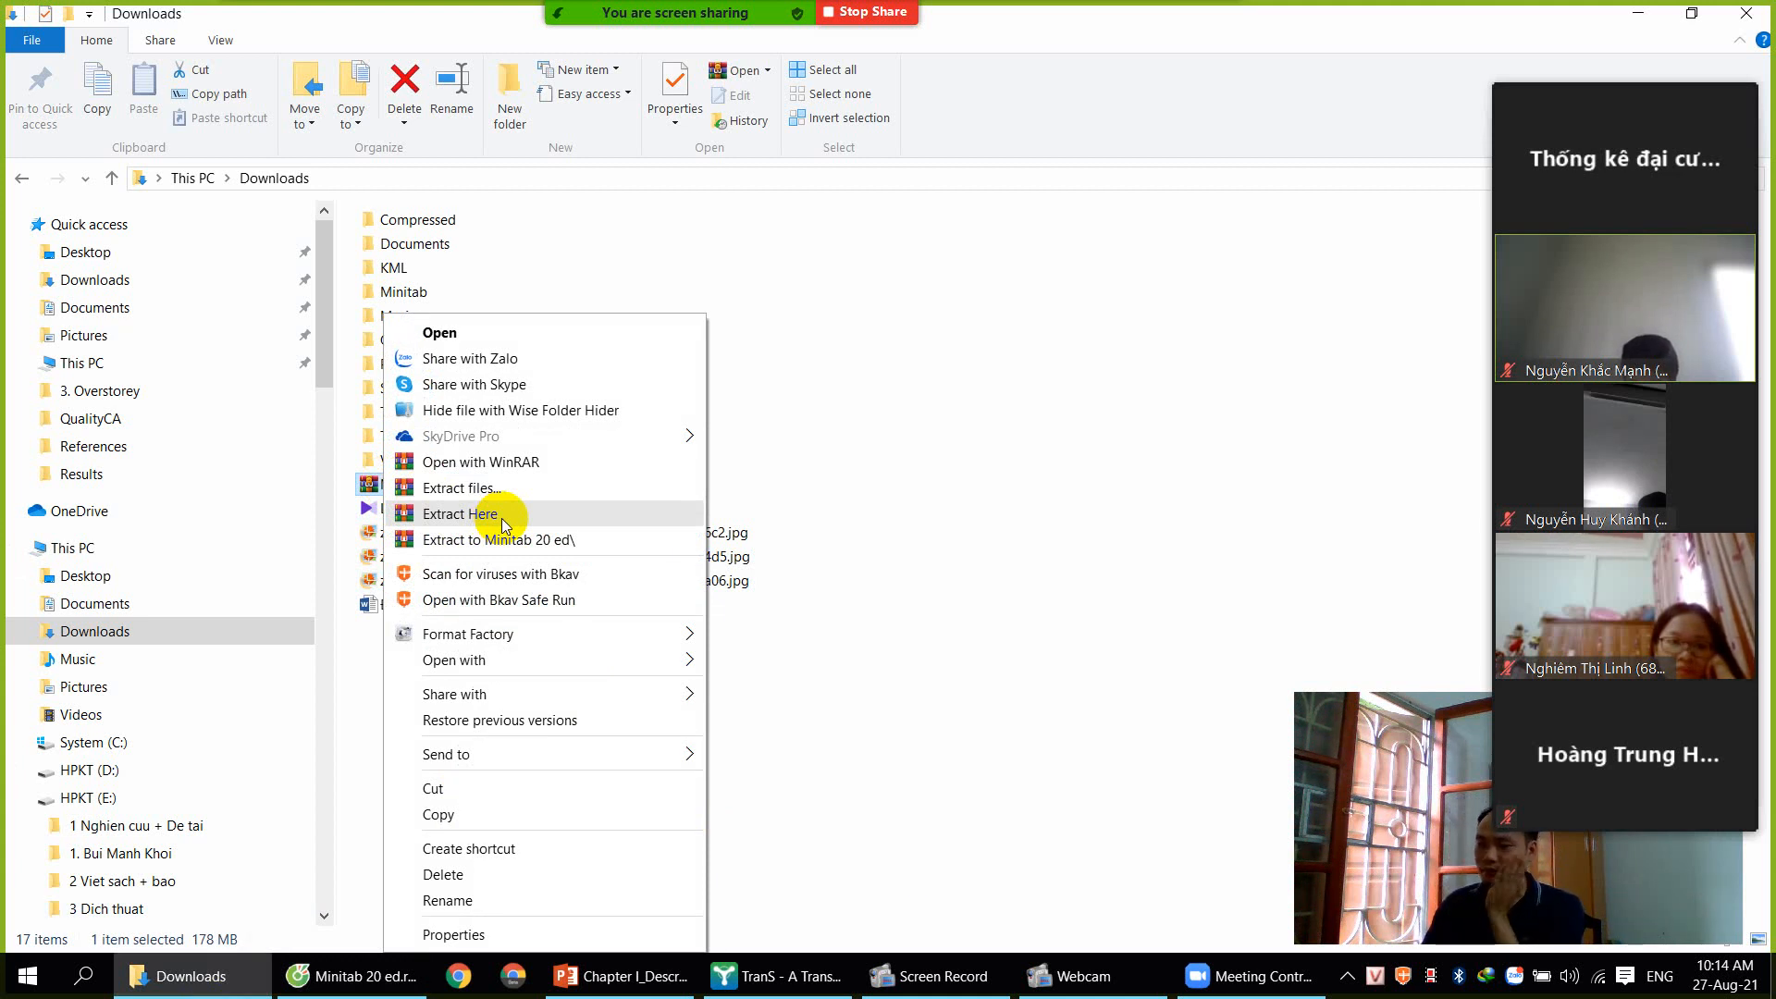
right_click(370, 490)
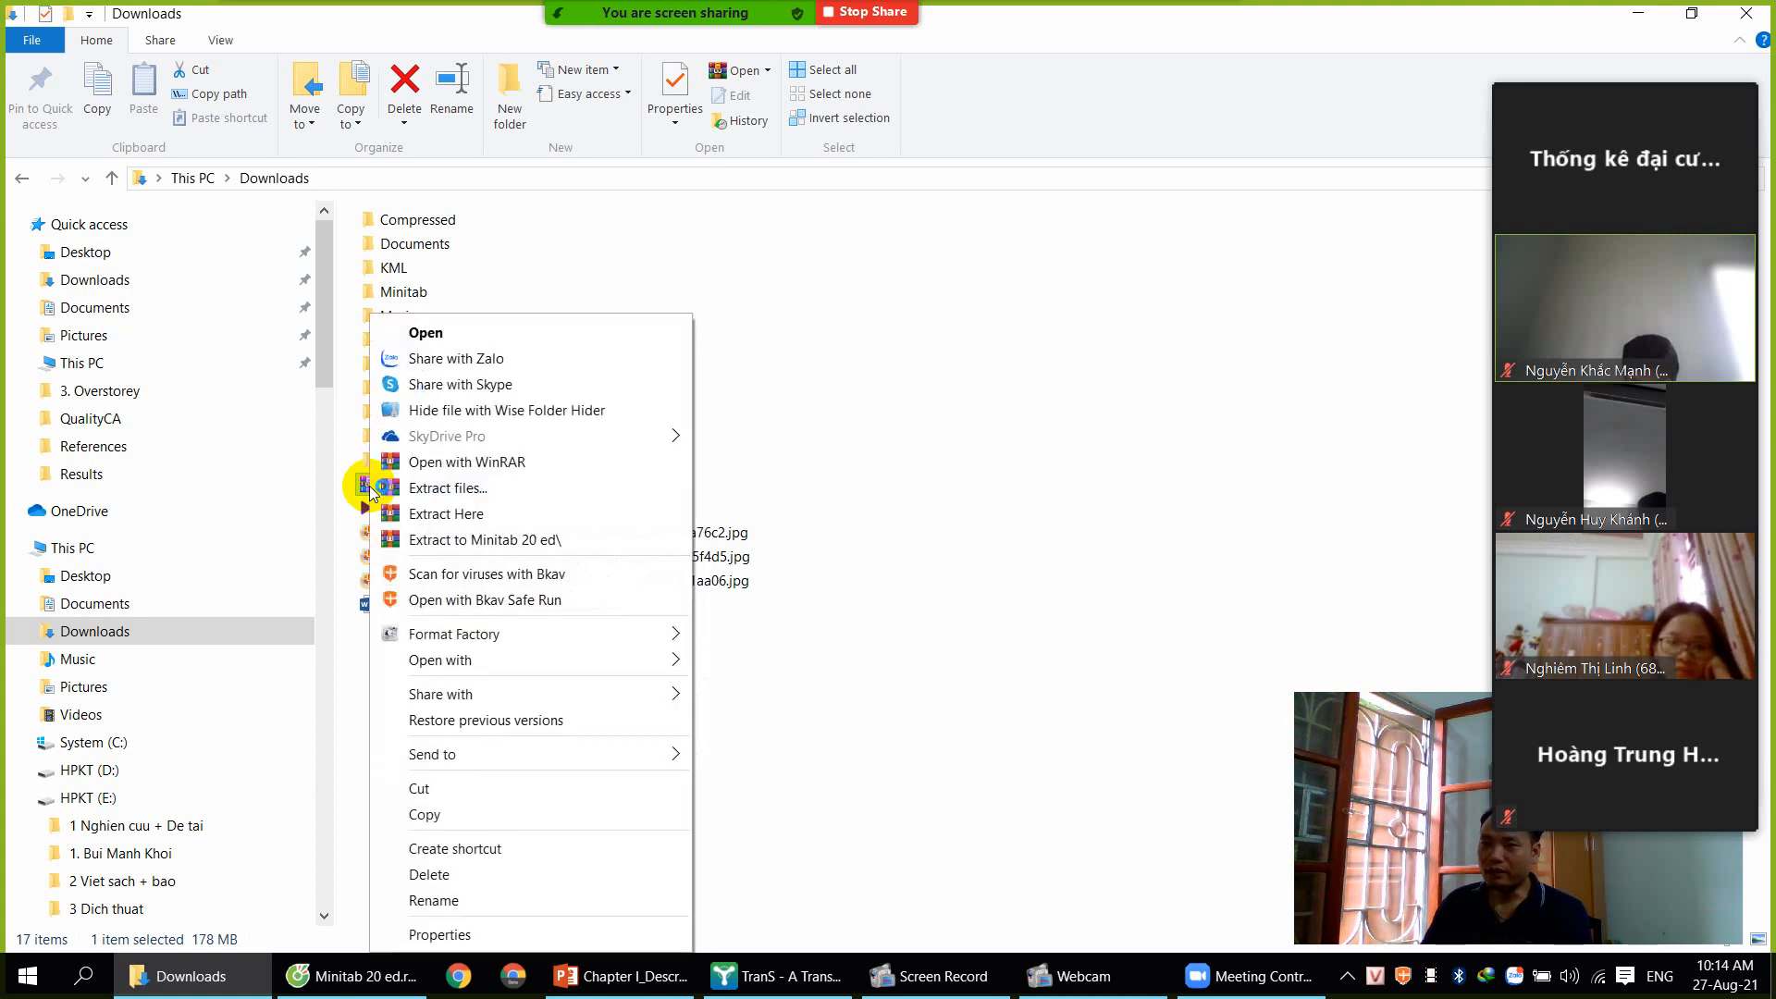
left_click(534, 513)
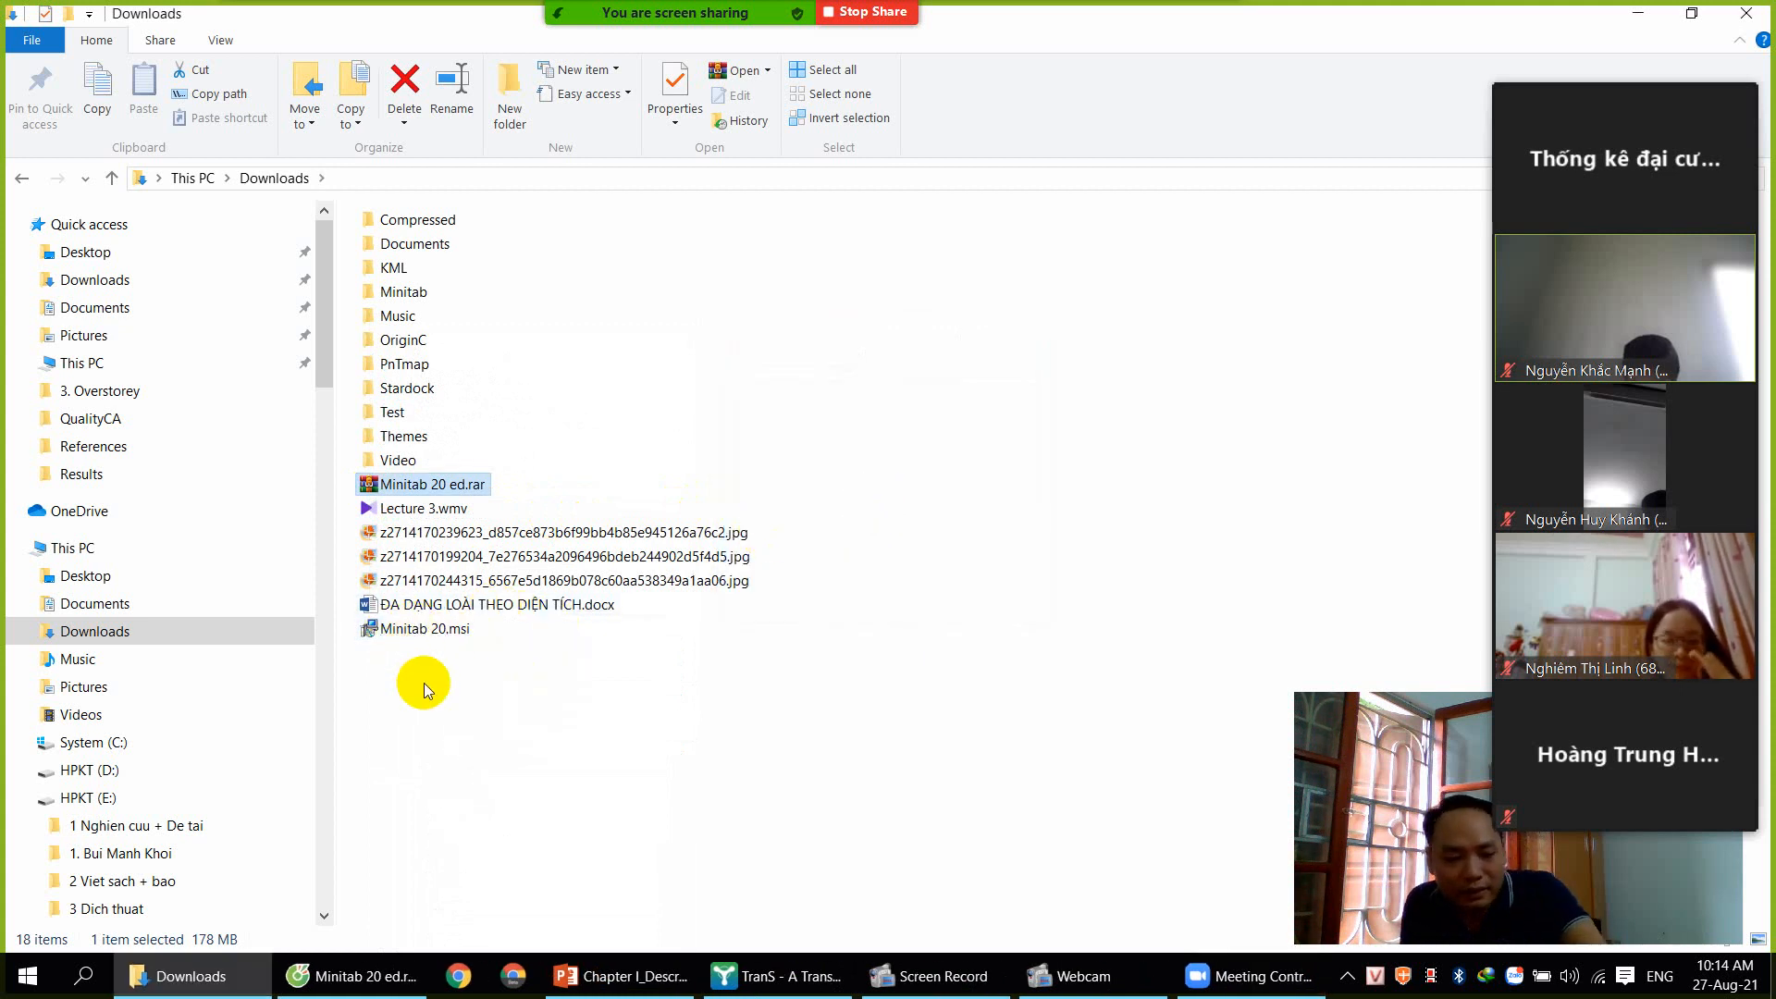
Run the Minitab 20.msi installer and accept the license agreement and privacy policy
left_click(451, 637)
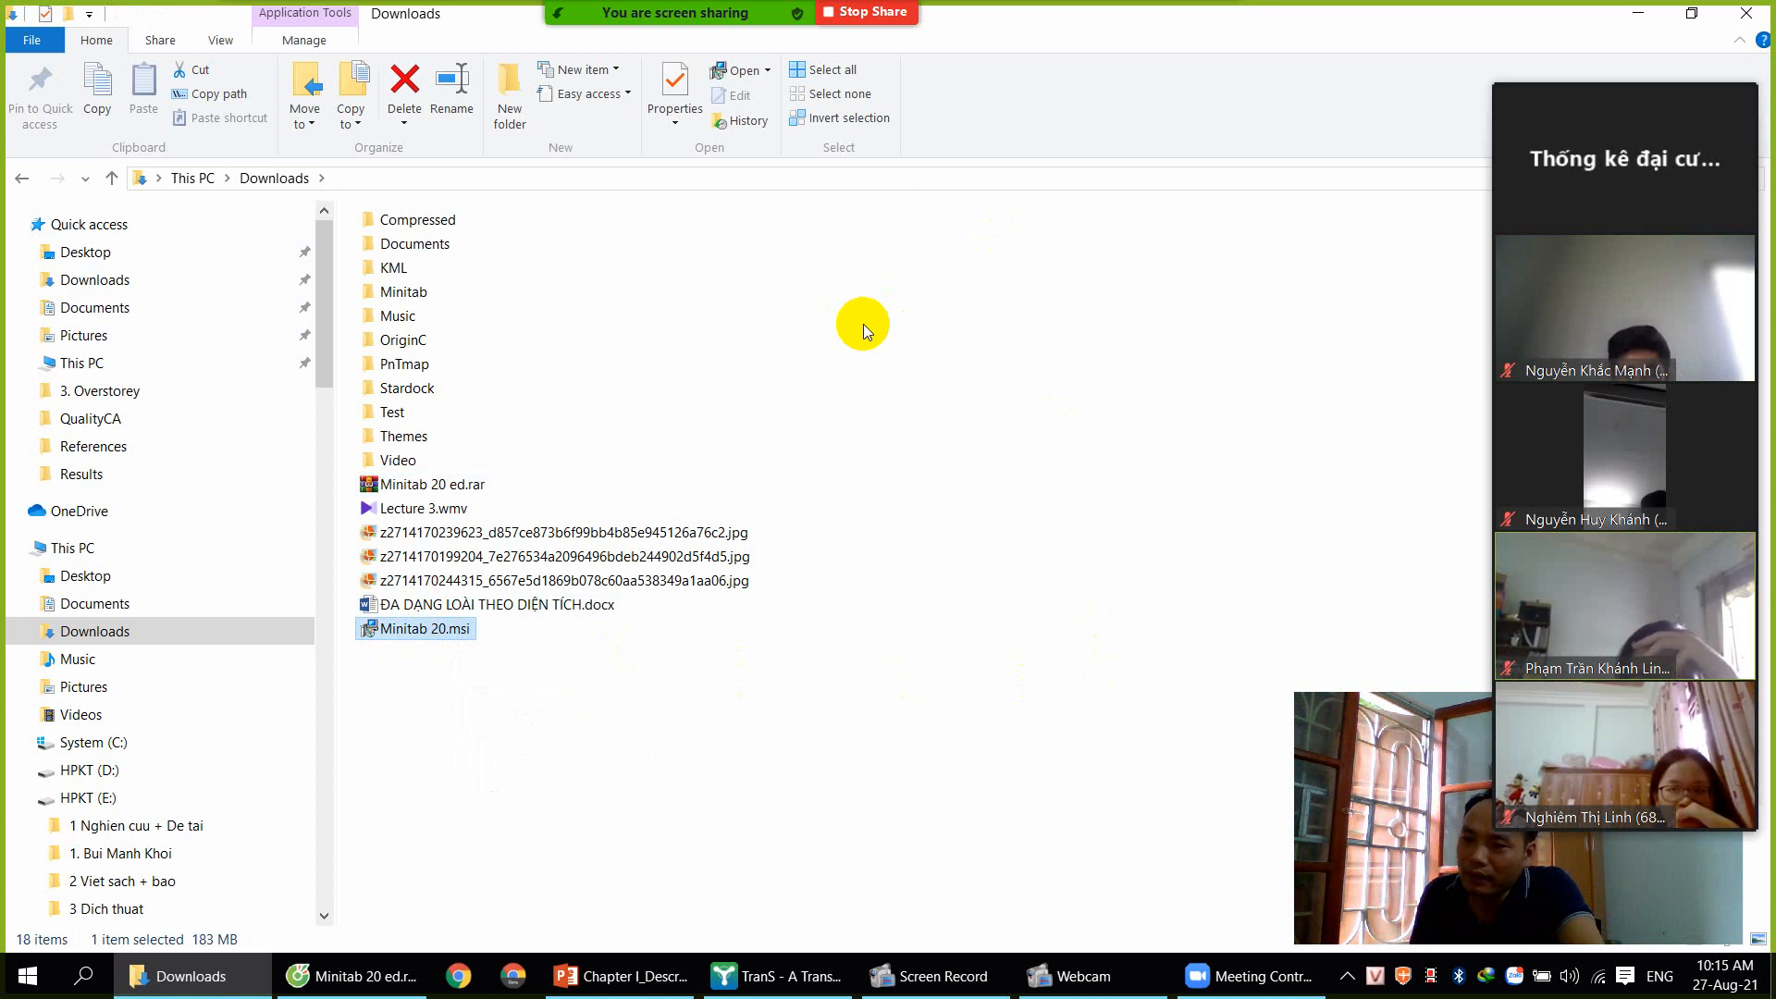
double_click(428, 632)
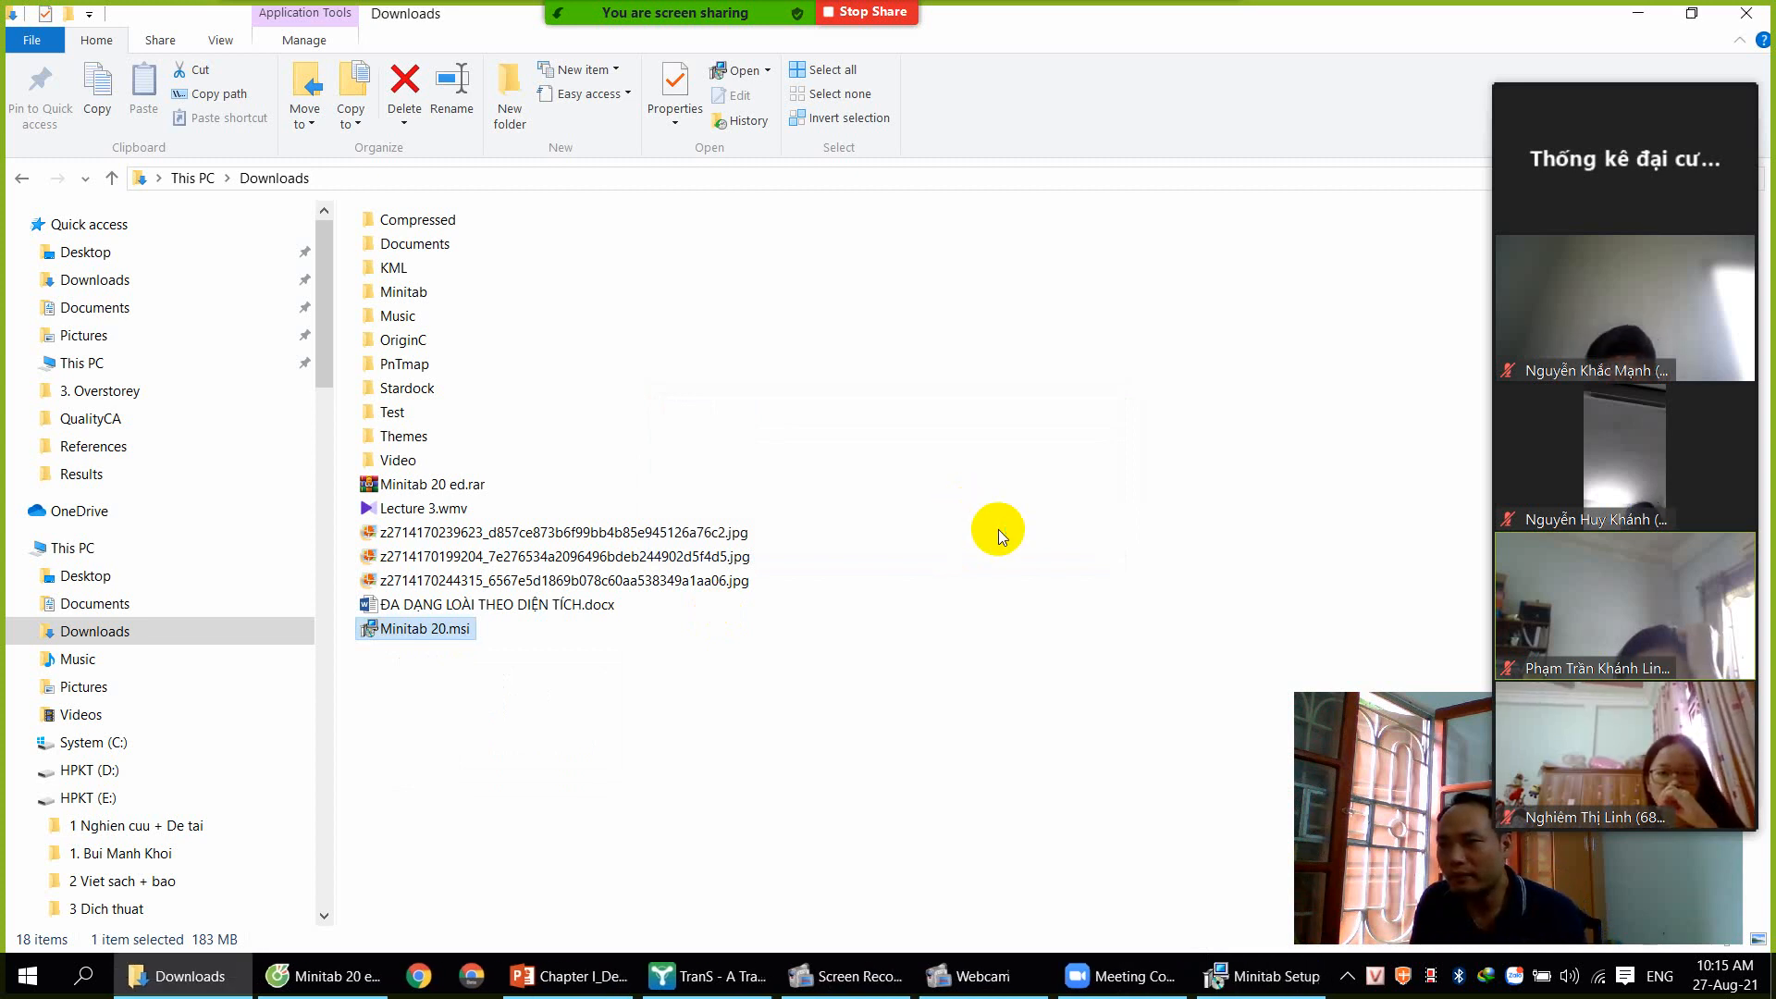
left_click(1225, 962)
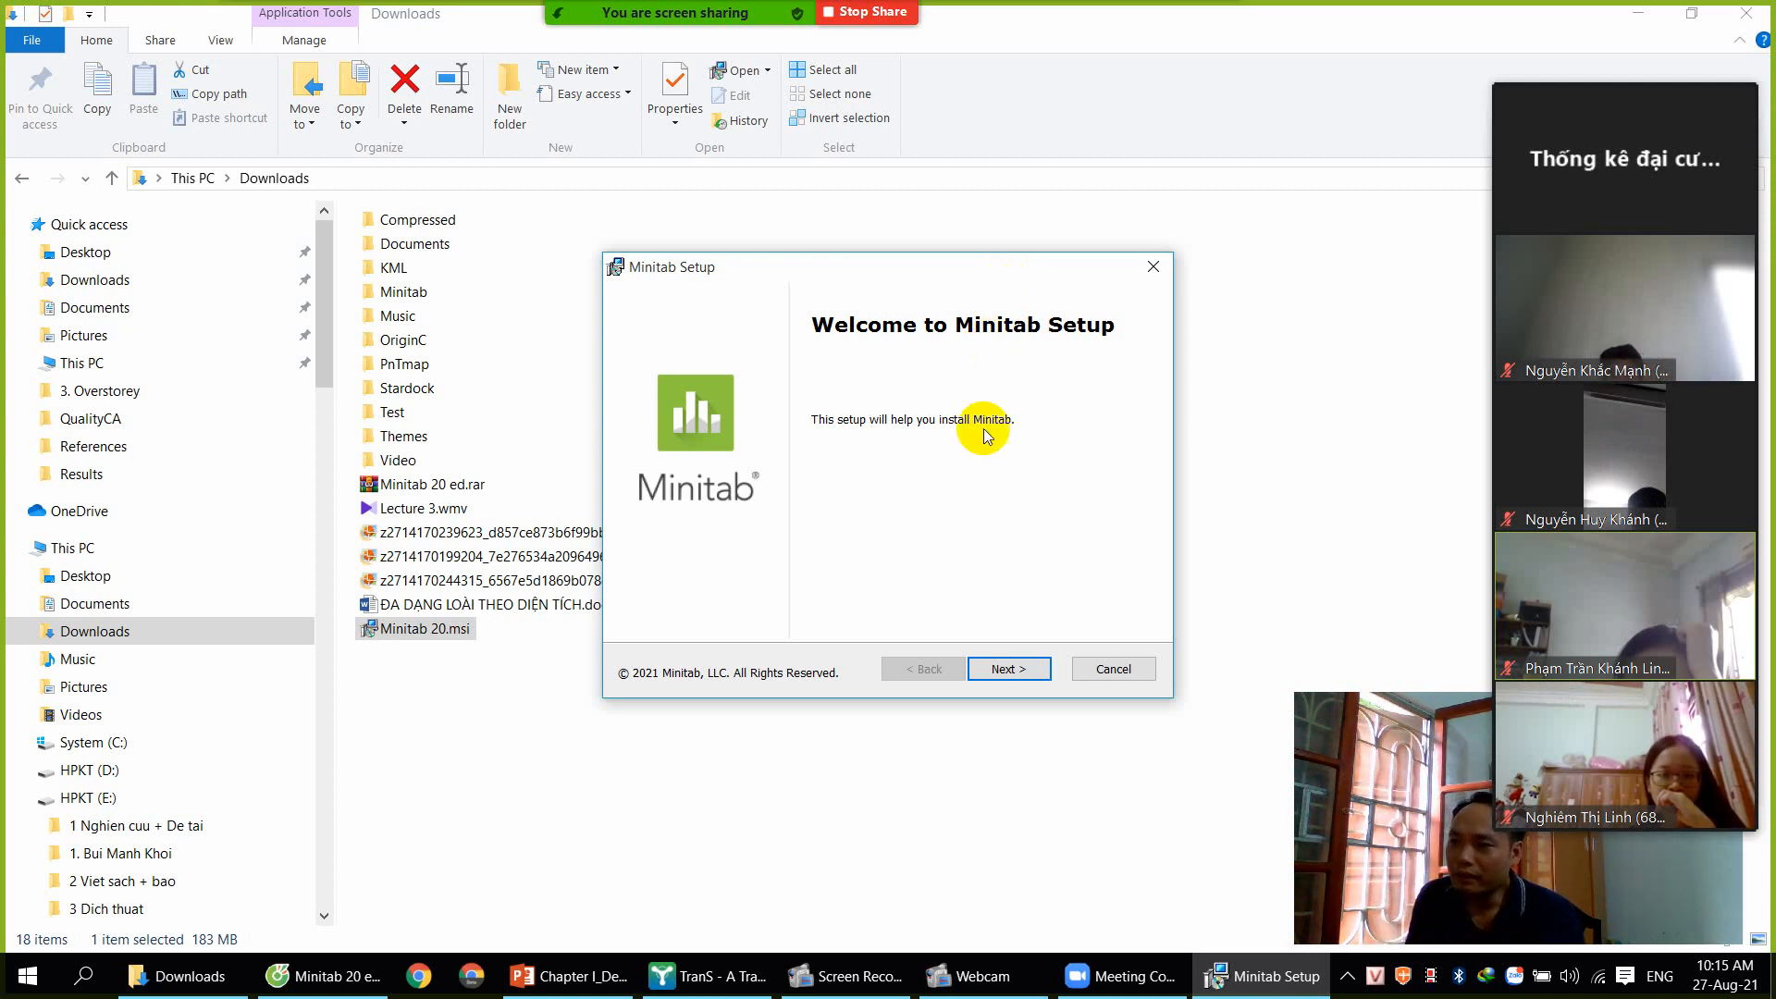
left_click(1008, 668)
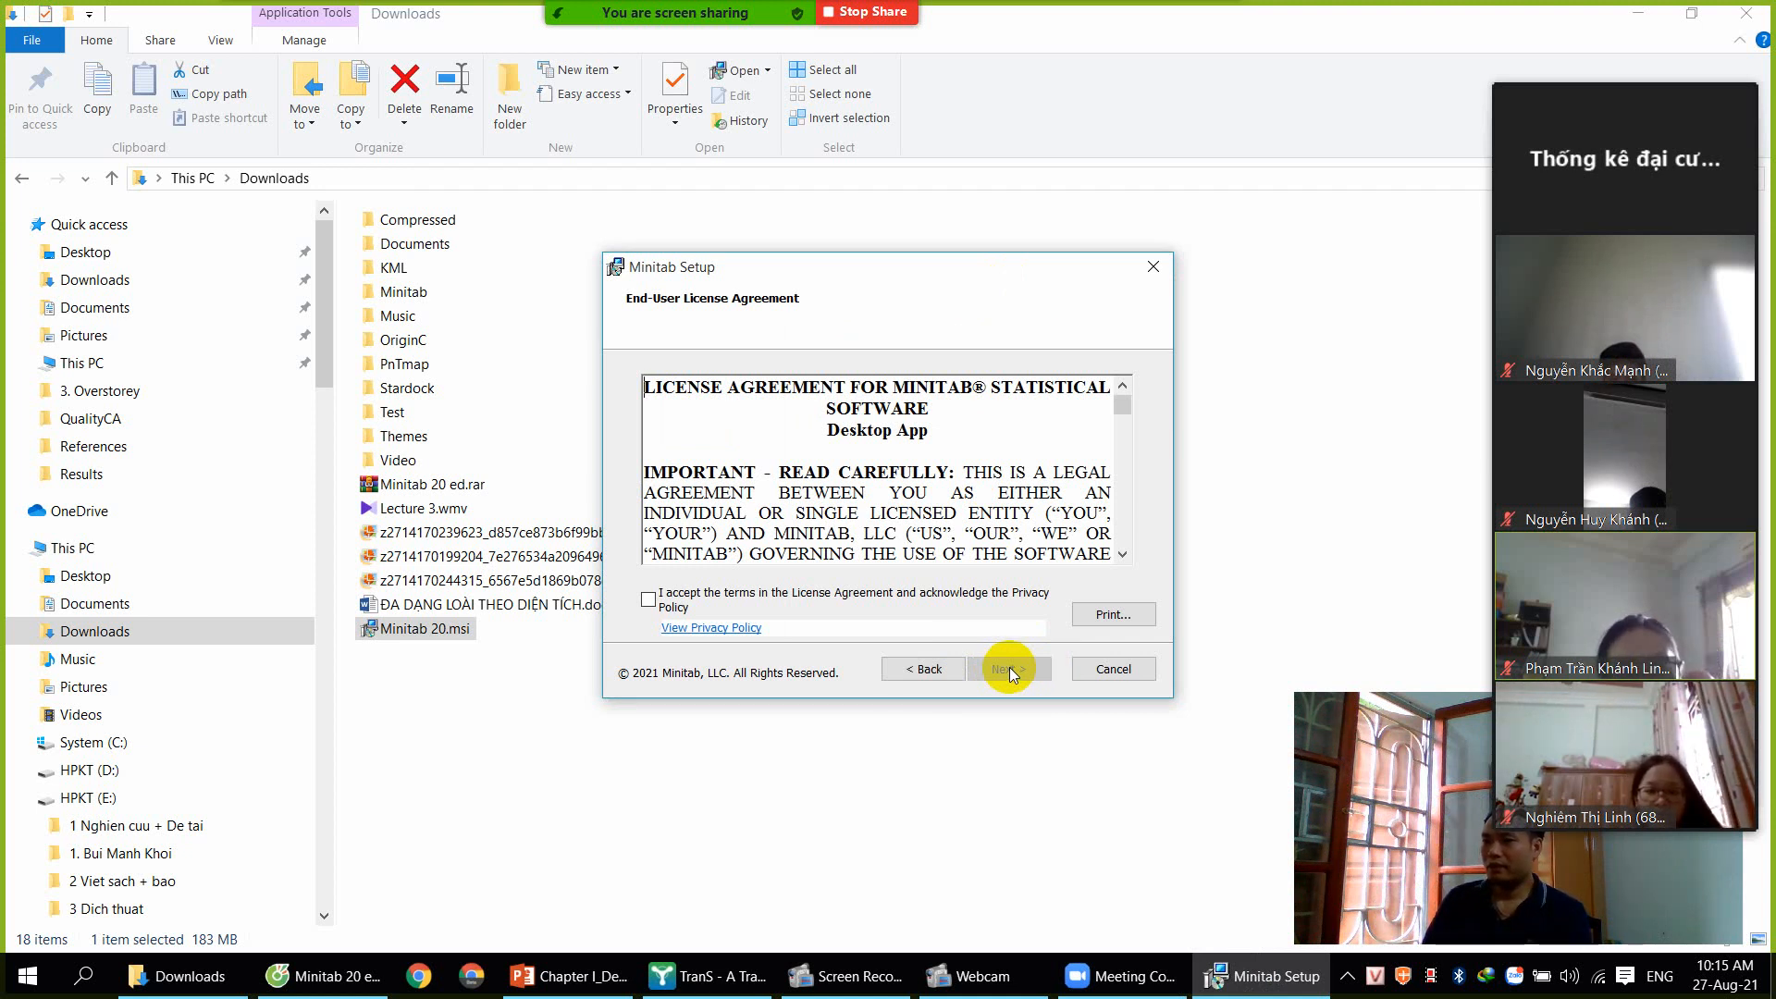
left_click(650, 600)
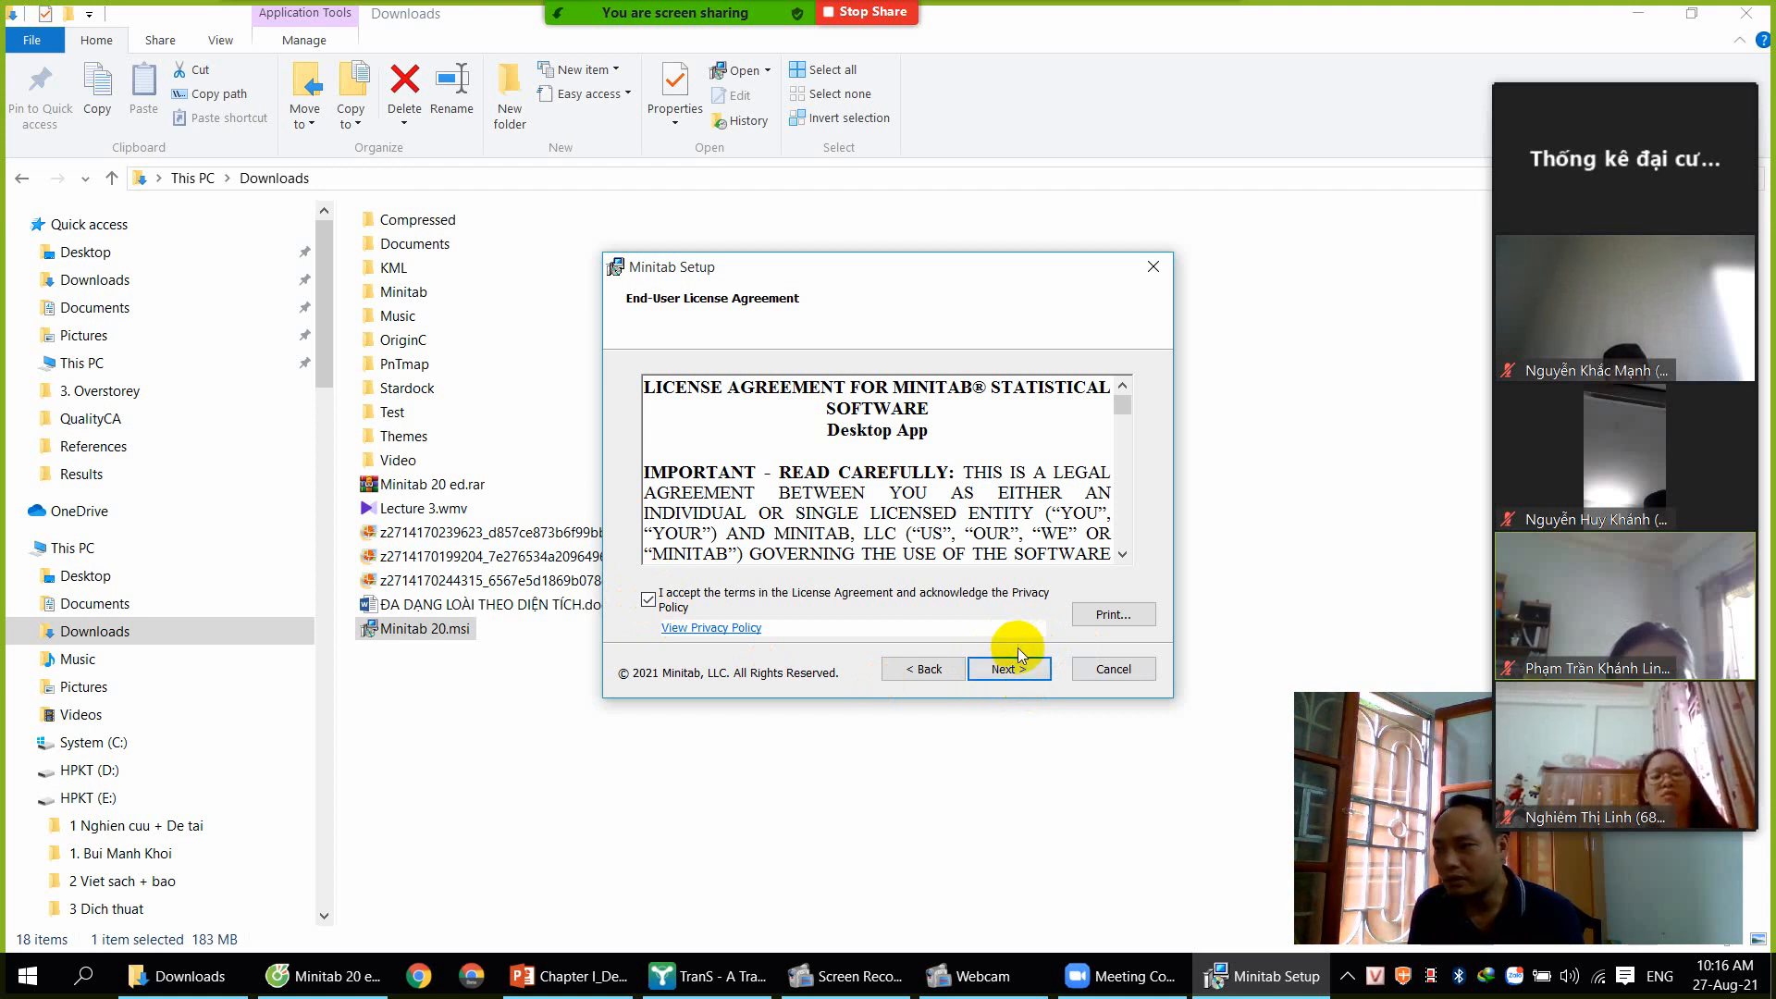
left_click(1007, 669)
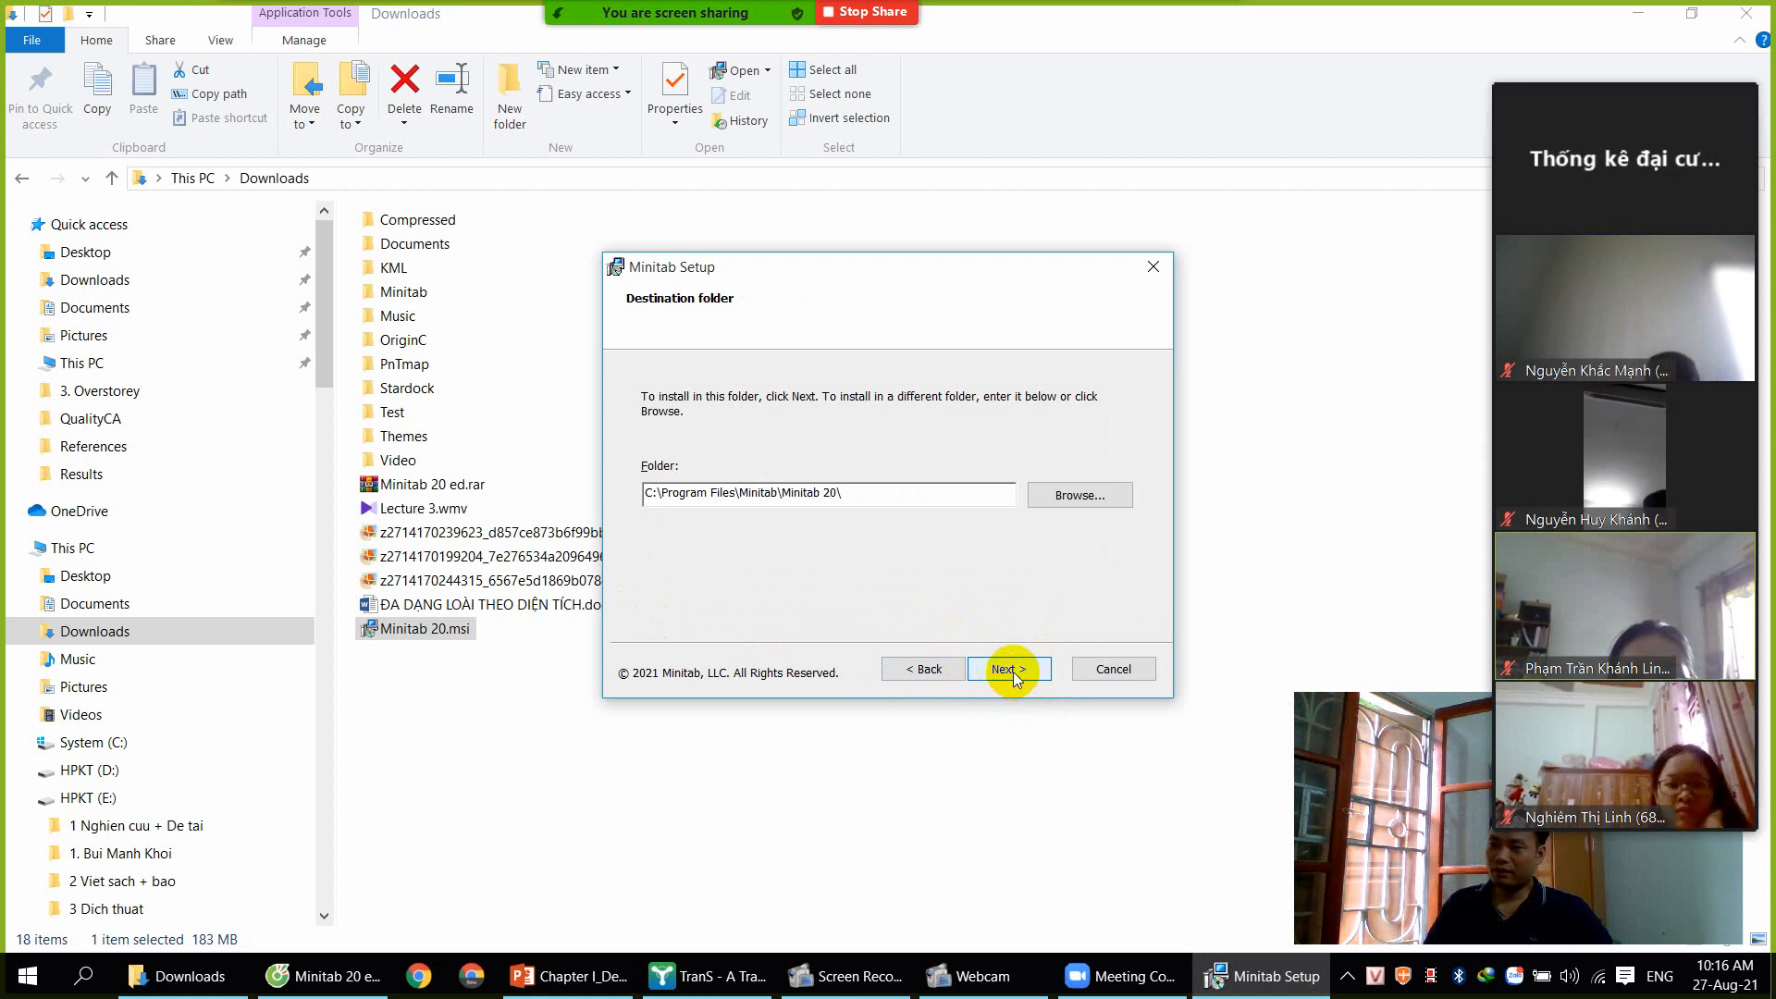
Install Minitab into the default folder C:\Program Files\Minitab\Minitab 20\ and finish the setup
left_click(1013, 668)
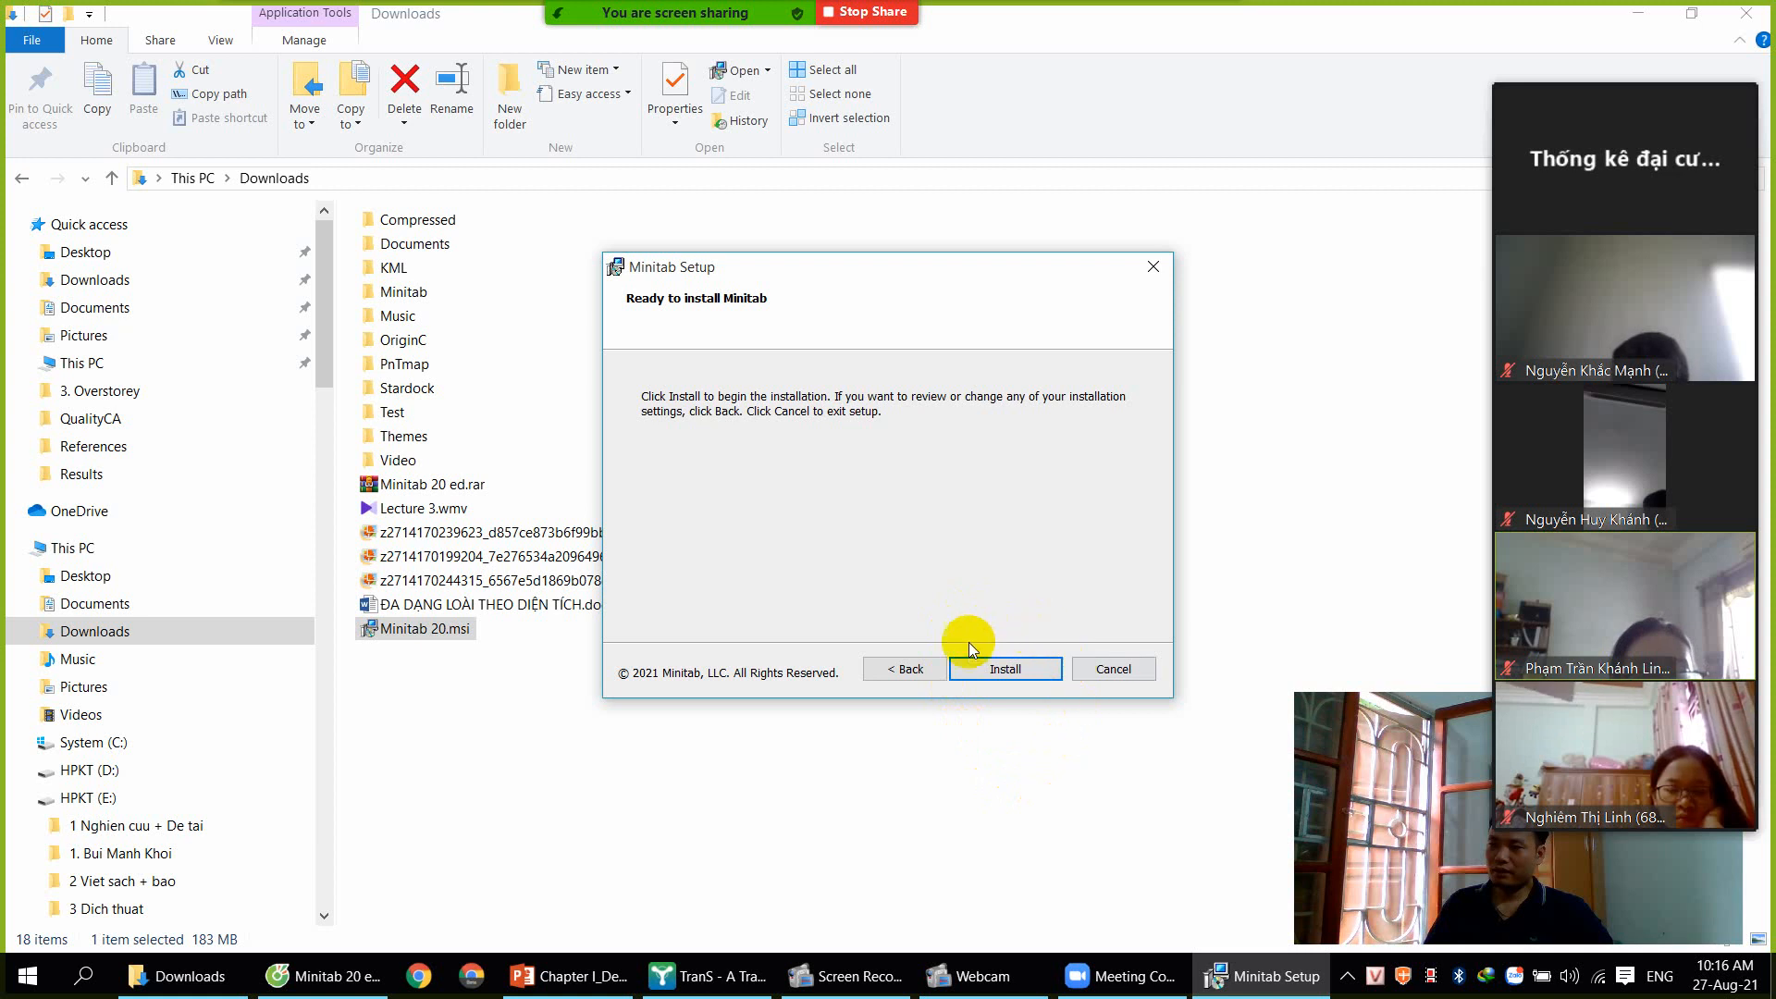
left_click(1007, 670)
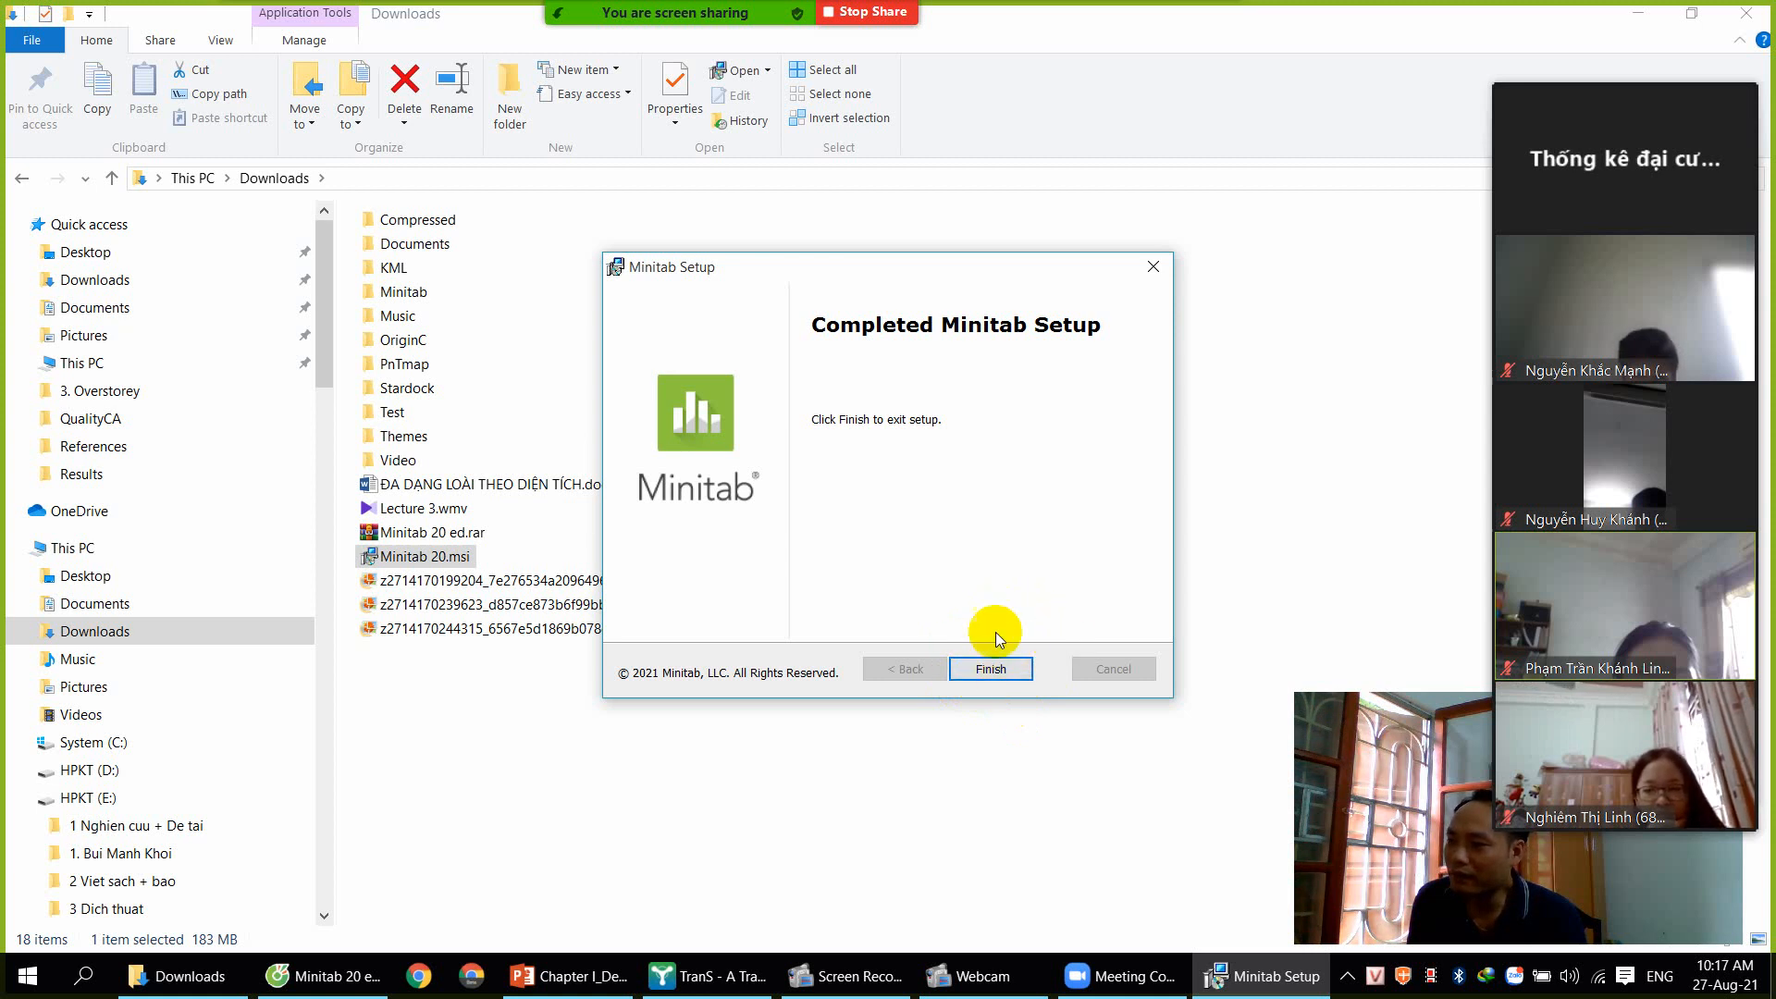
left_click(993, 670)
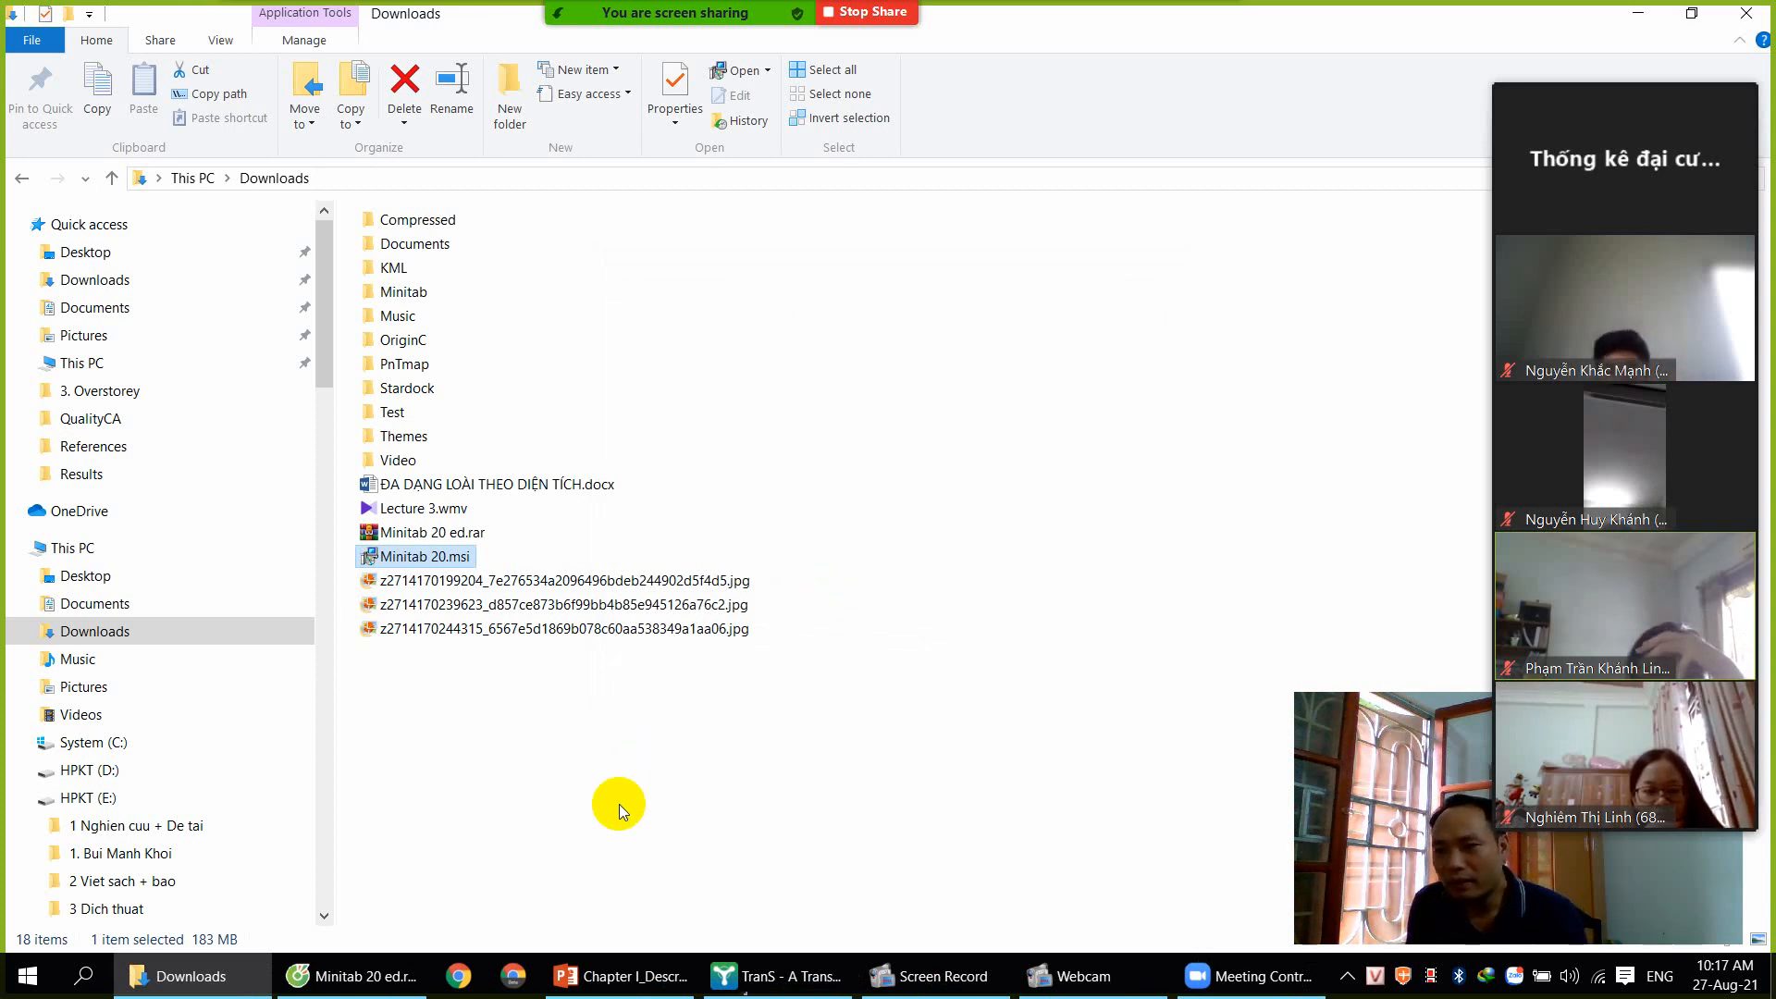
Launch Minitab Statistical Software from the installed programs
left_click(28, 975)
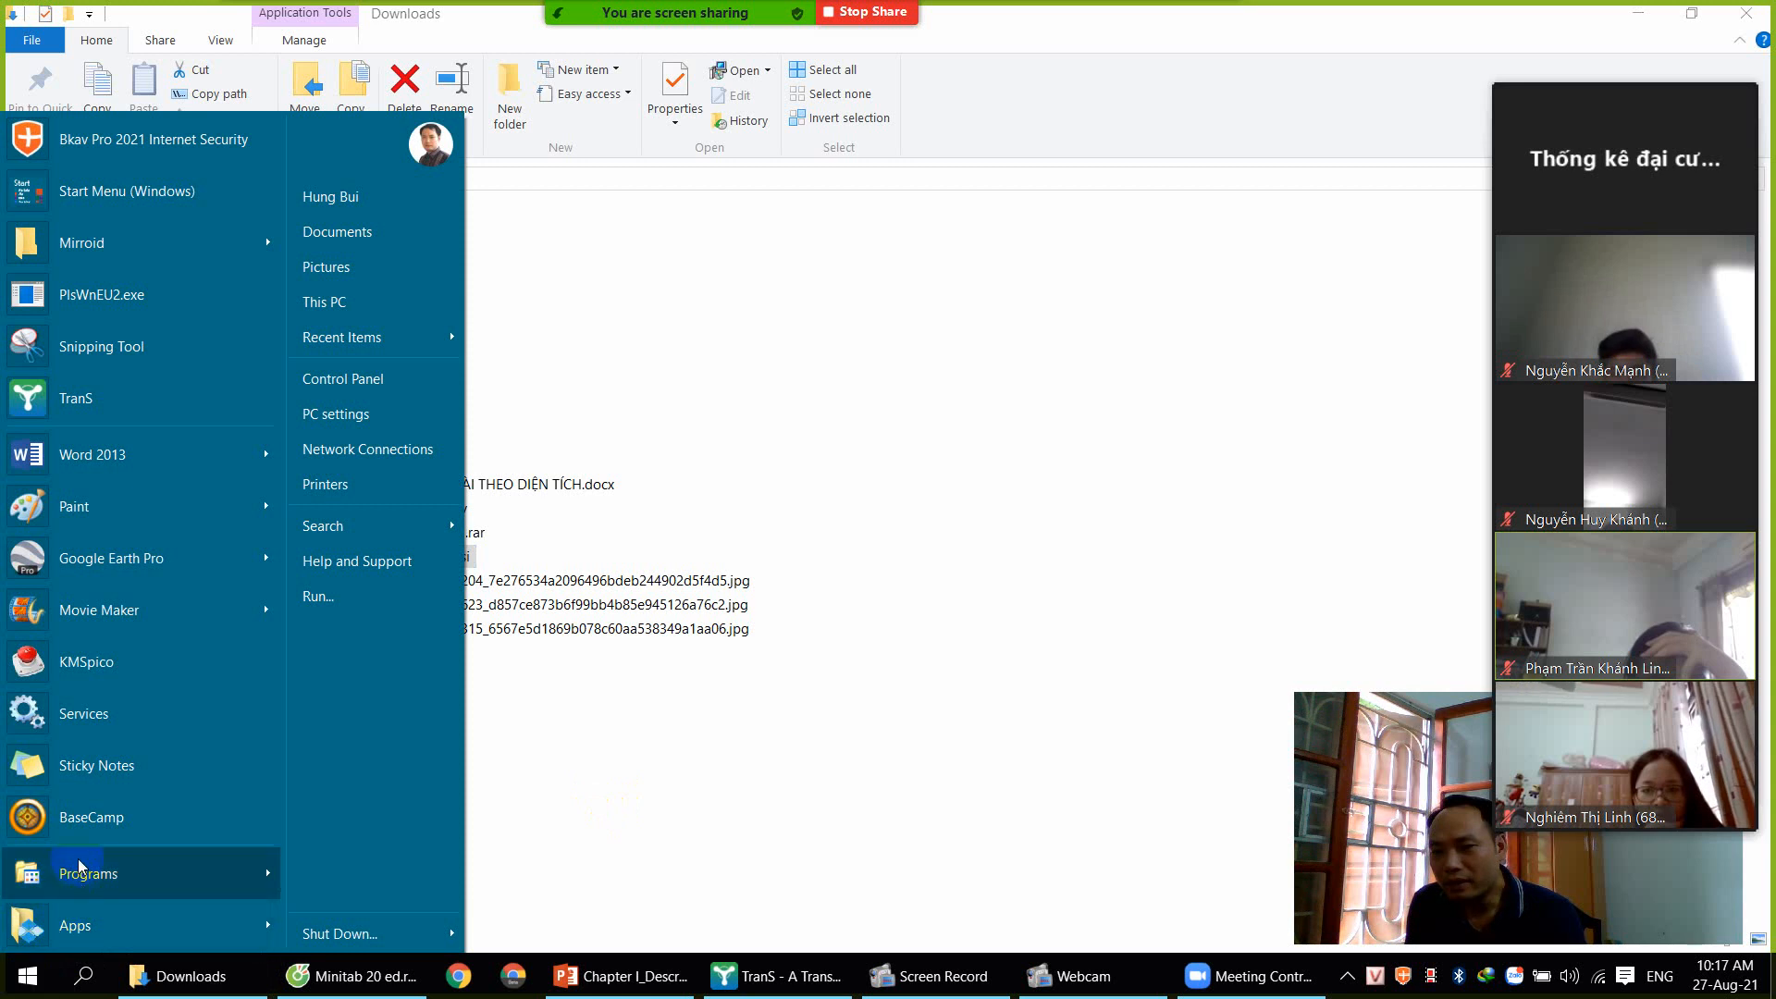
mouse_move(102, 878)
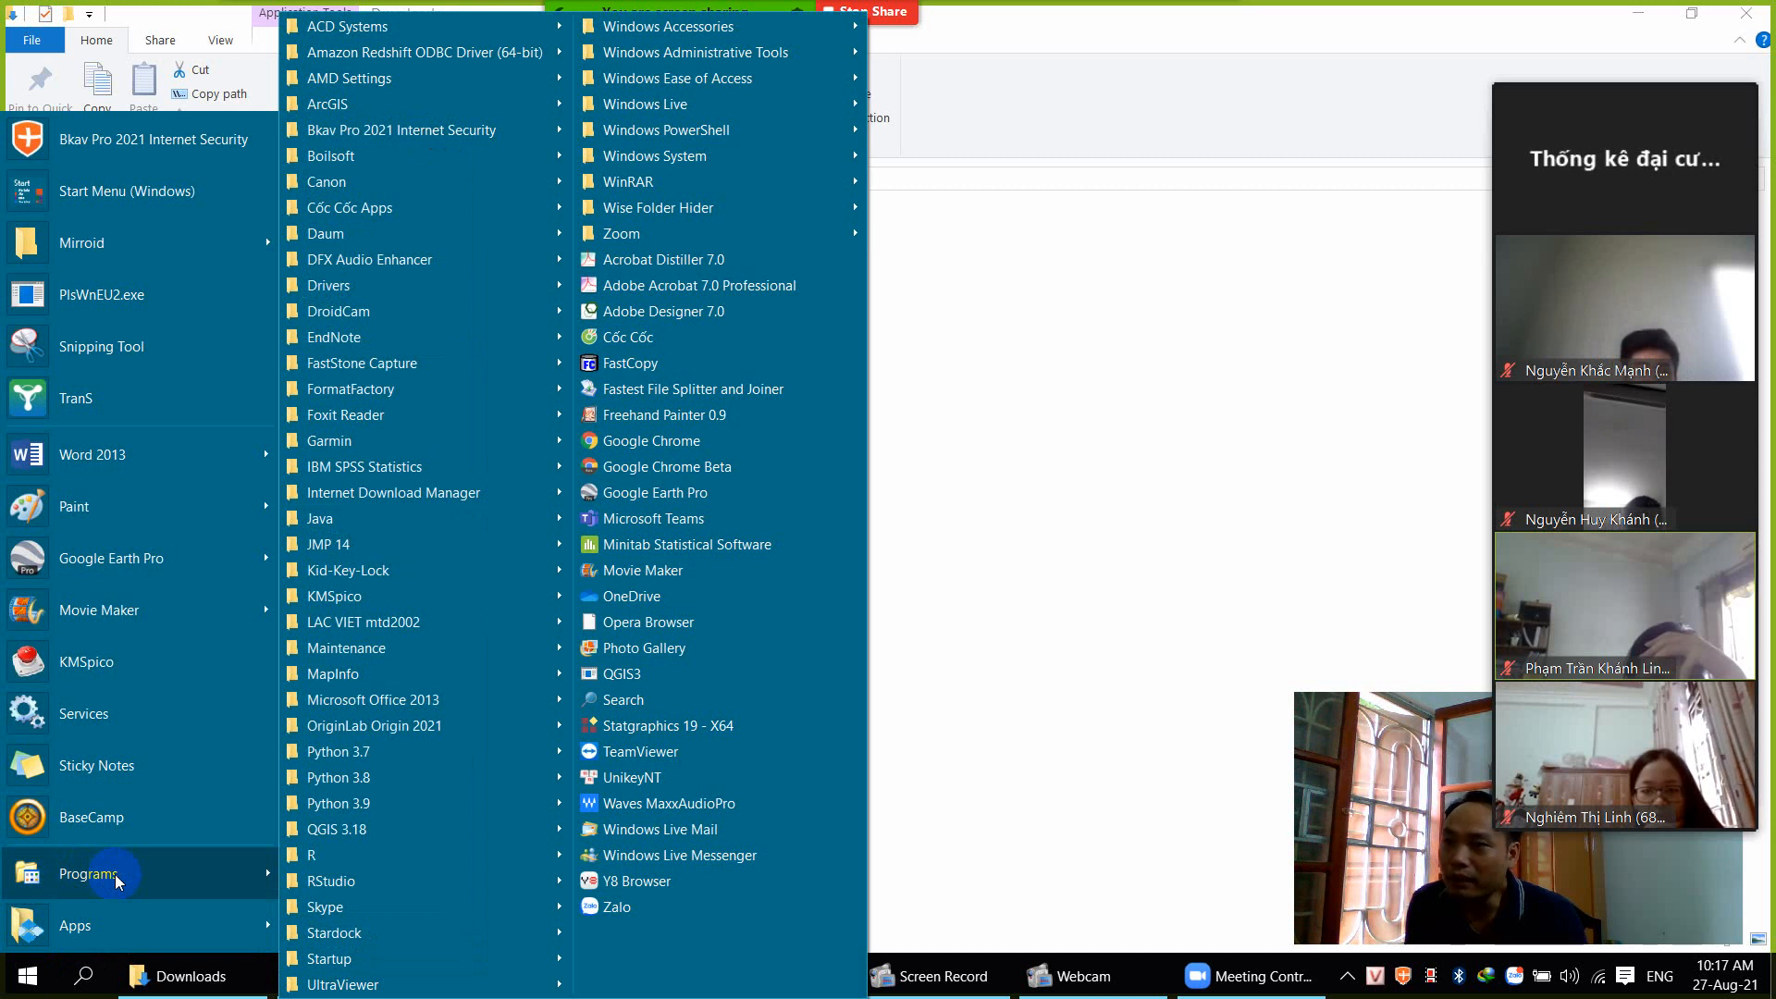
left_click(653, 552)
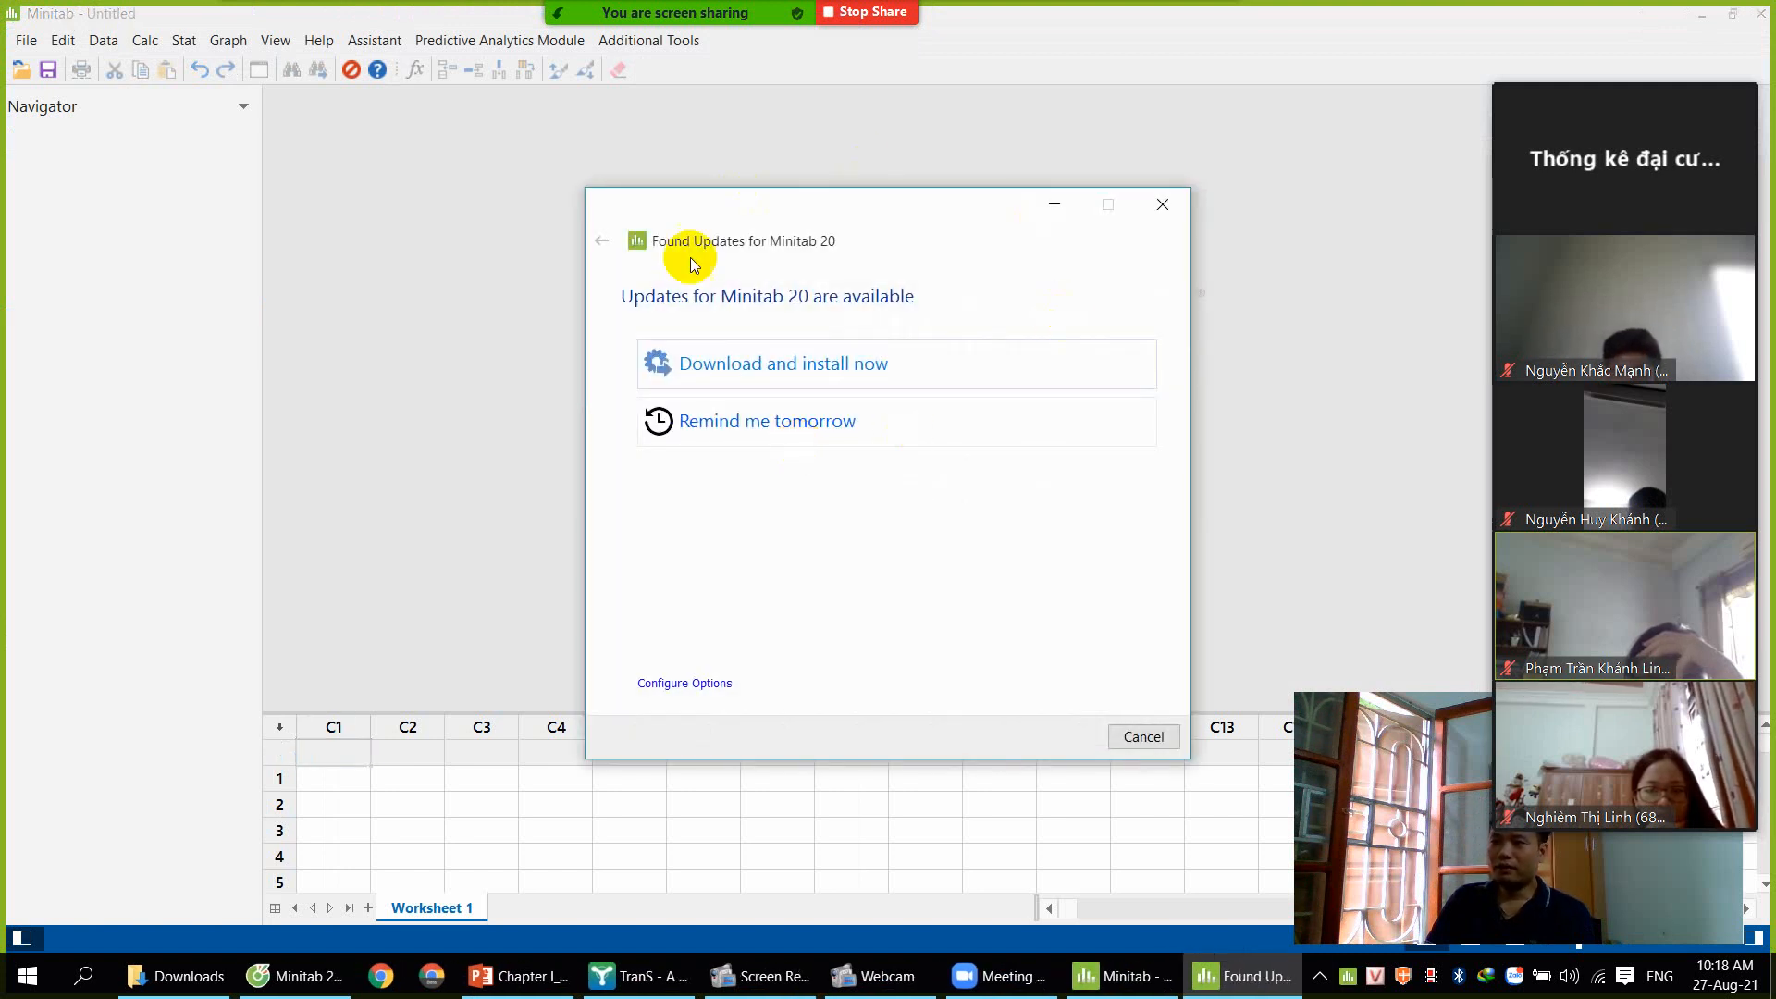
Dismiss the Minitab 20 updates dialog without downloading or installing the updates
left_click_drag(884, 207, 757, 163)
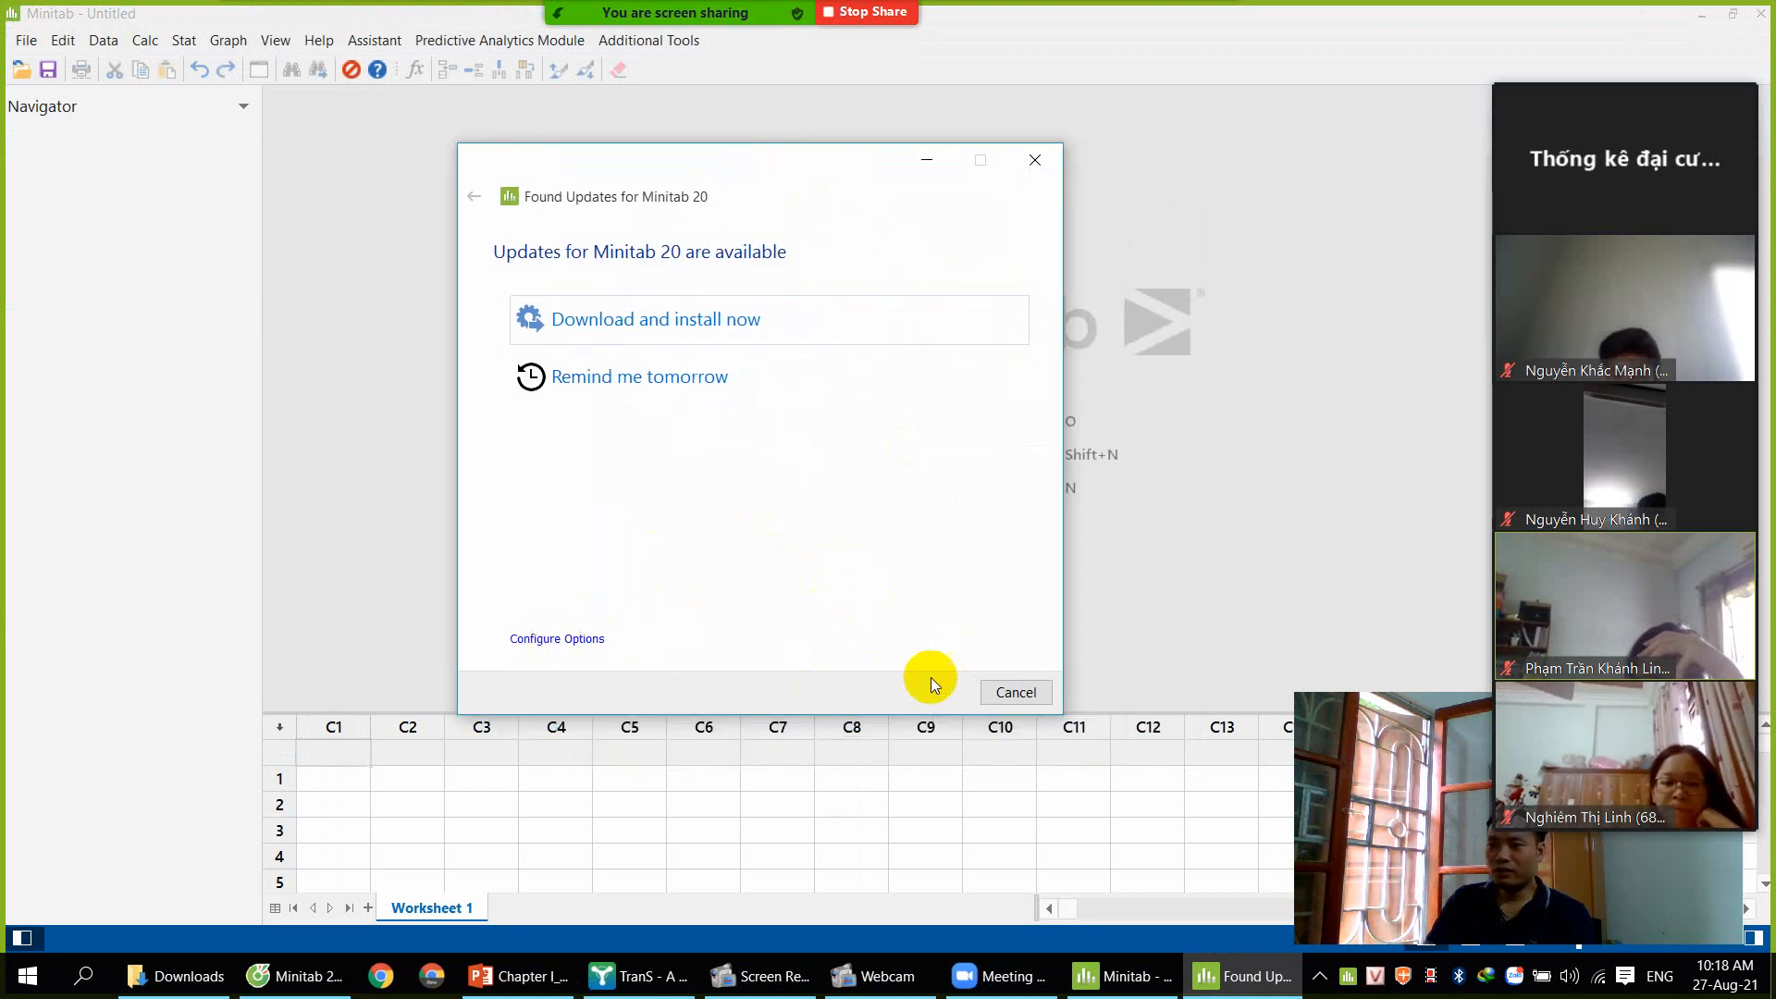
left_click(1022, 704)
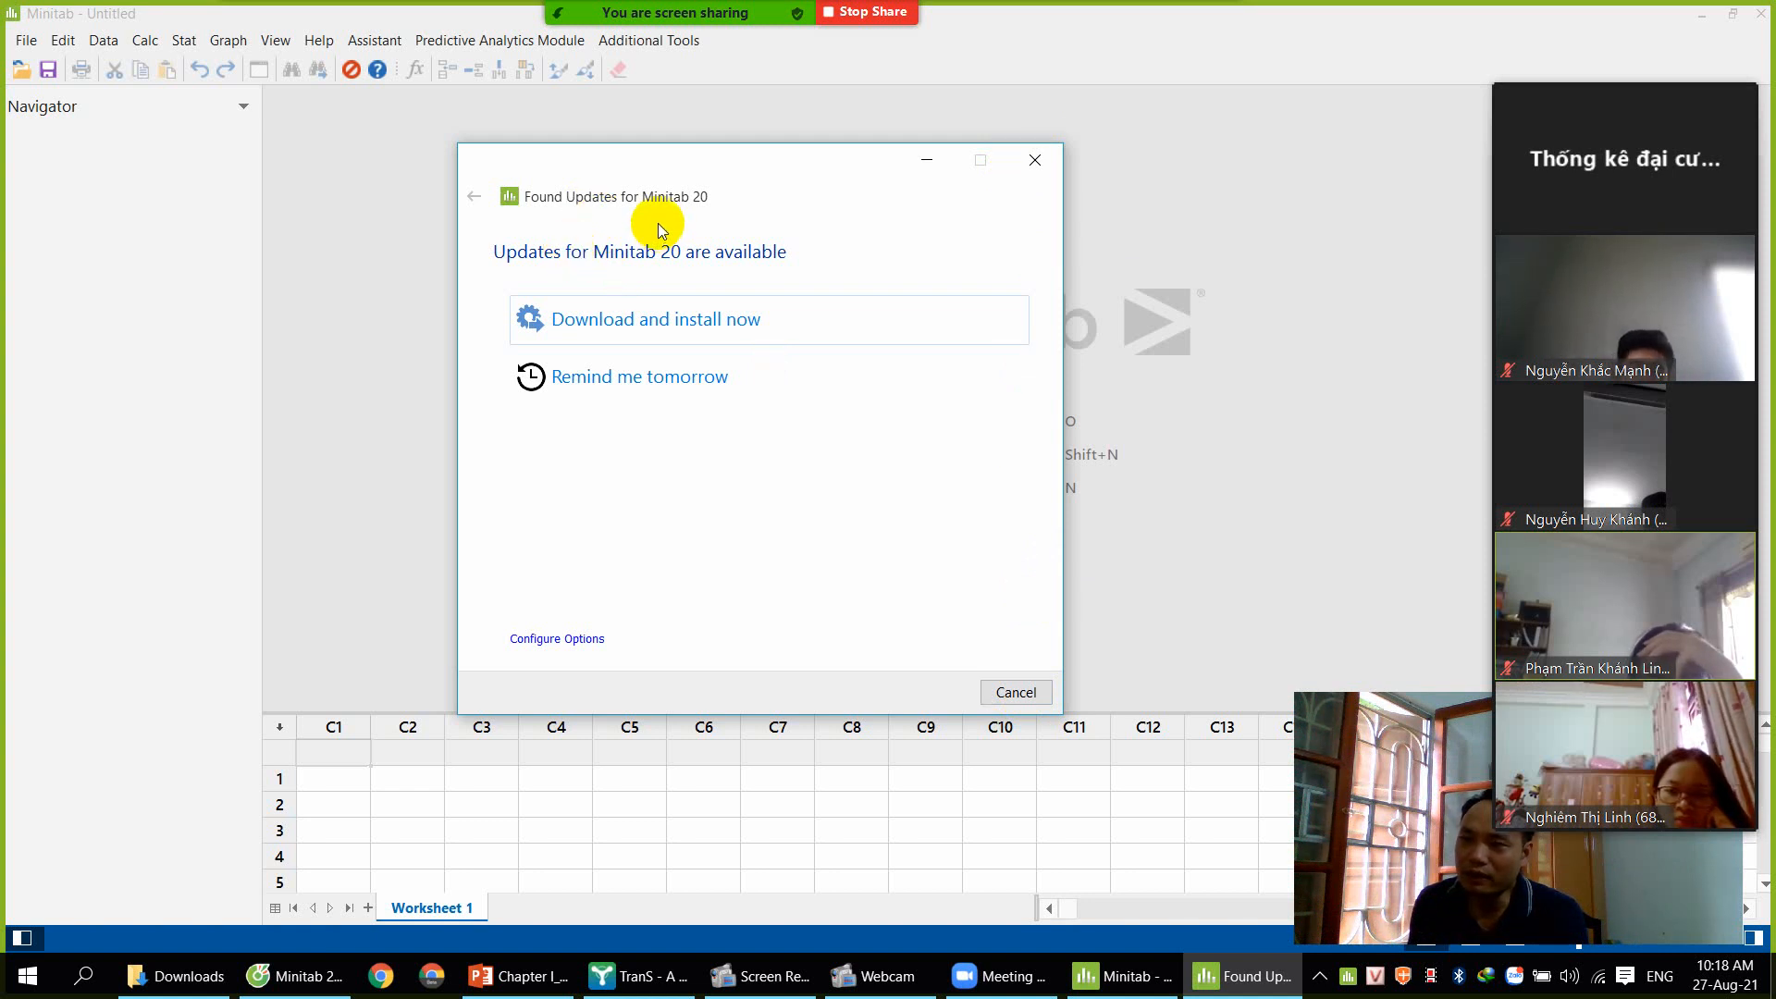
left_click(1035, 160)
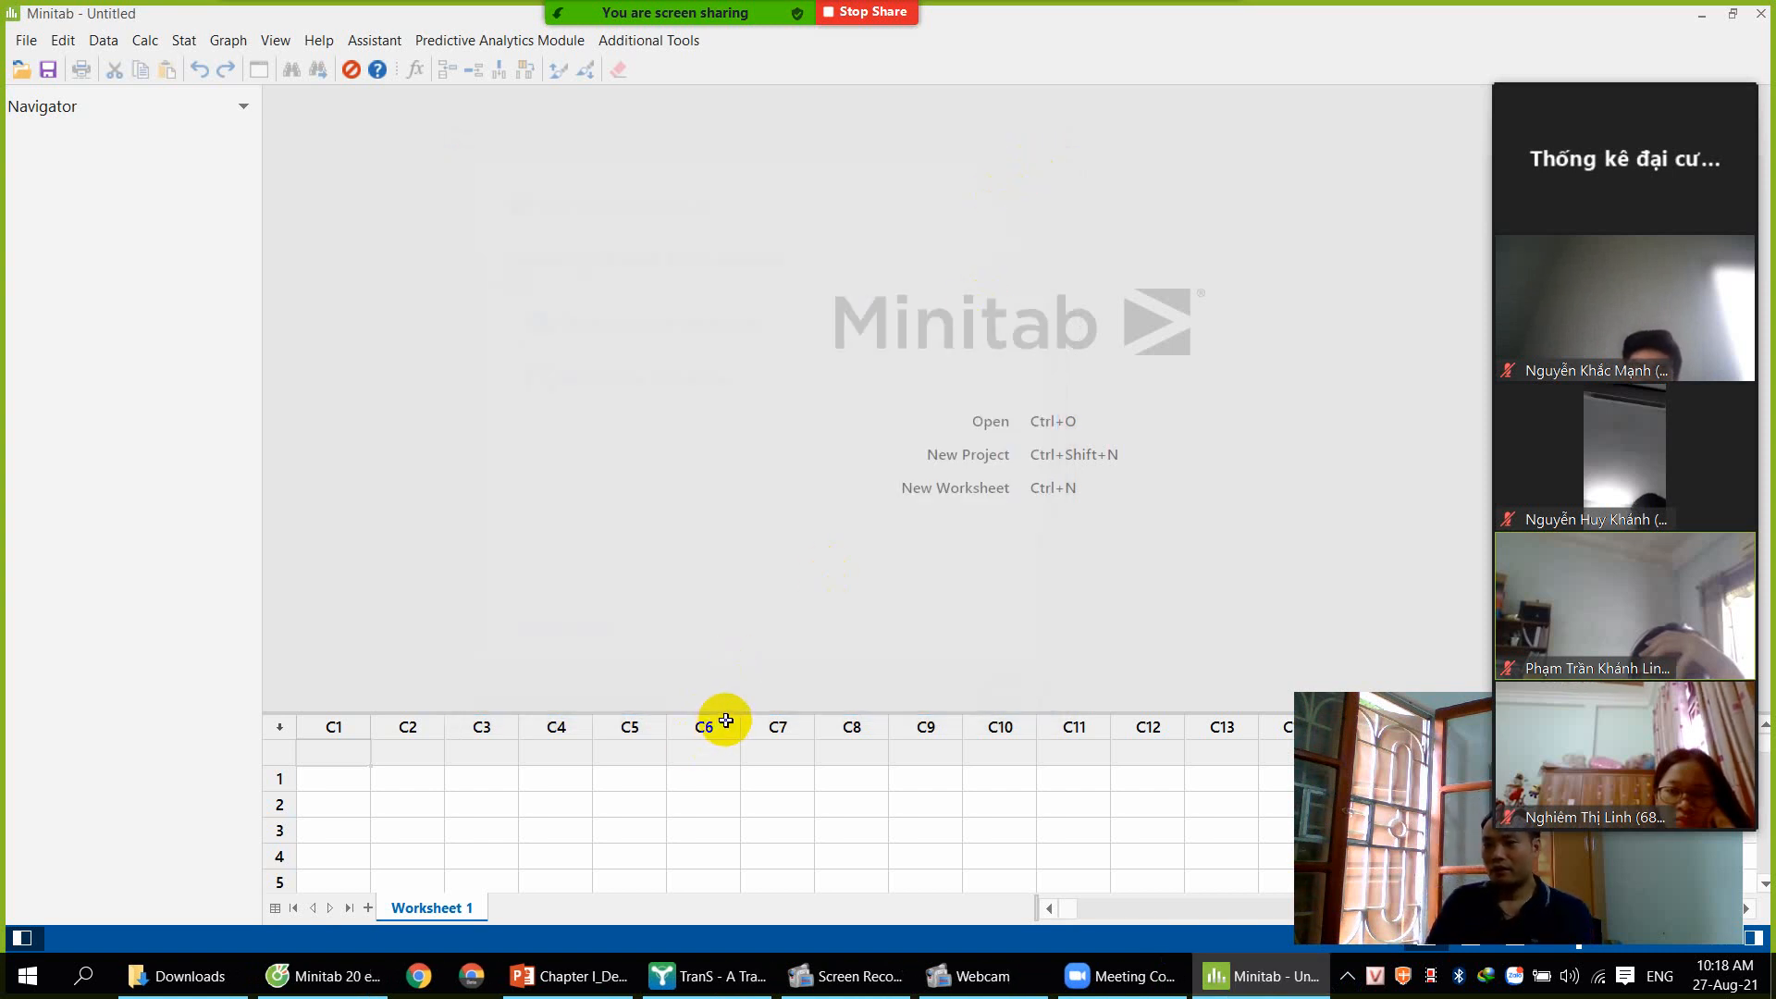
Enlarge the worksheet pane, dismiss the chat notification and close Minitab
left_click_drag(725, 715, 694, 579)
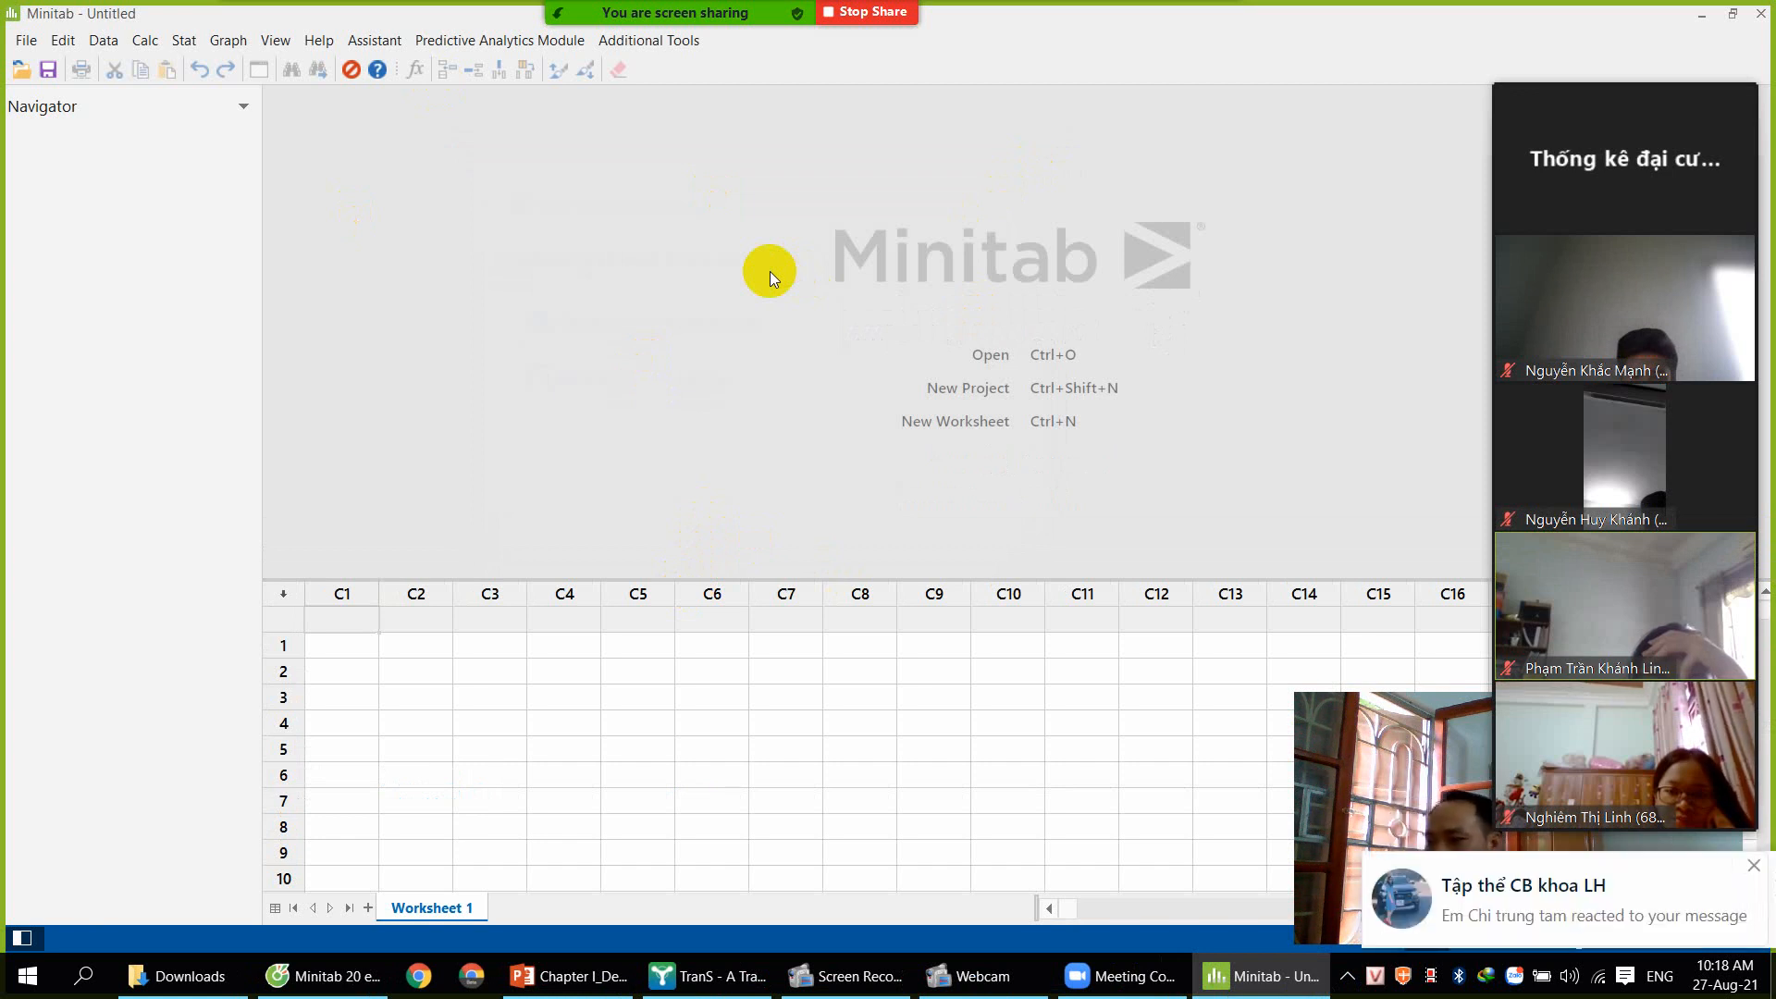
left_click(1753, 864)
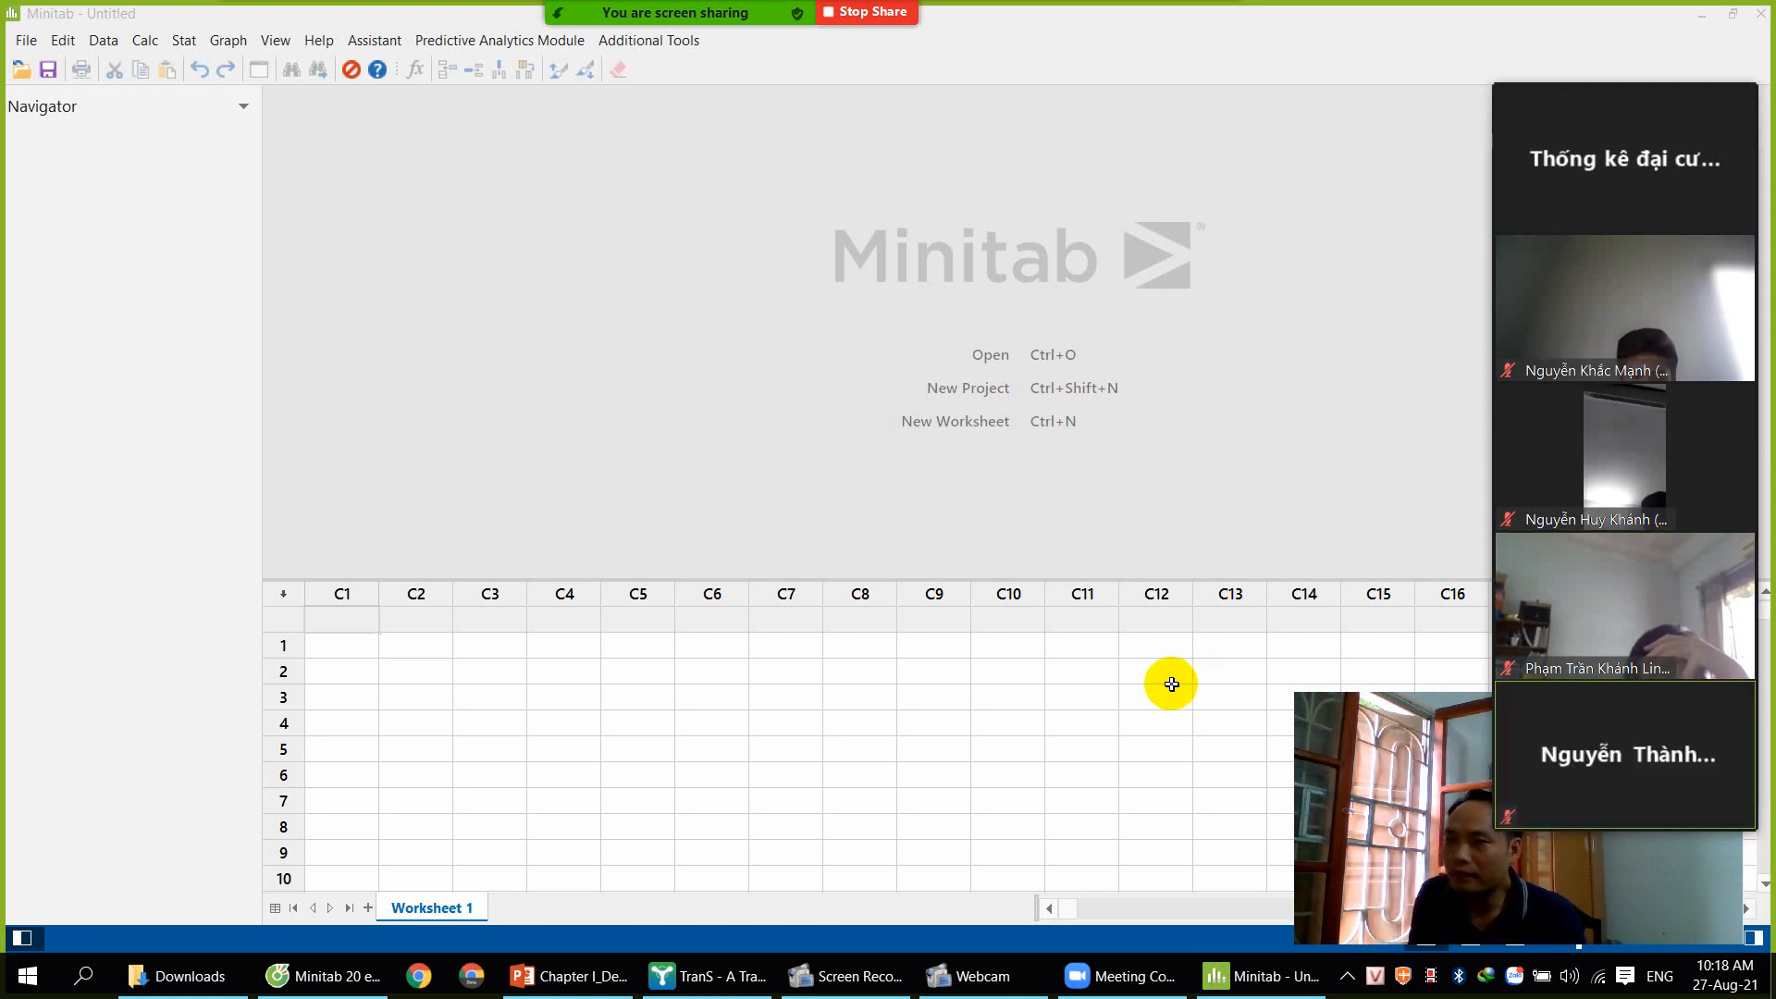
left_click(1755, 17)
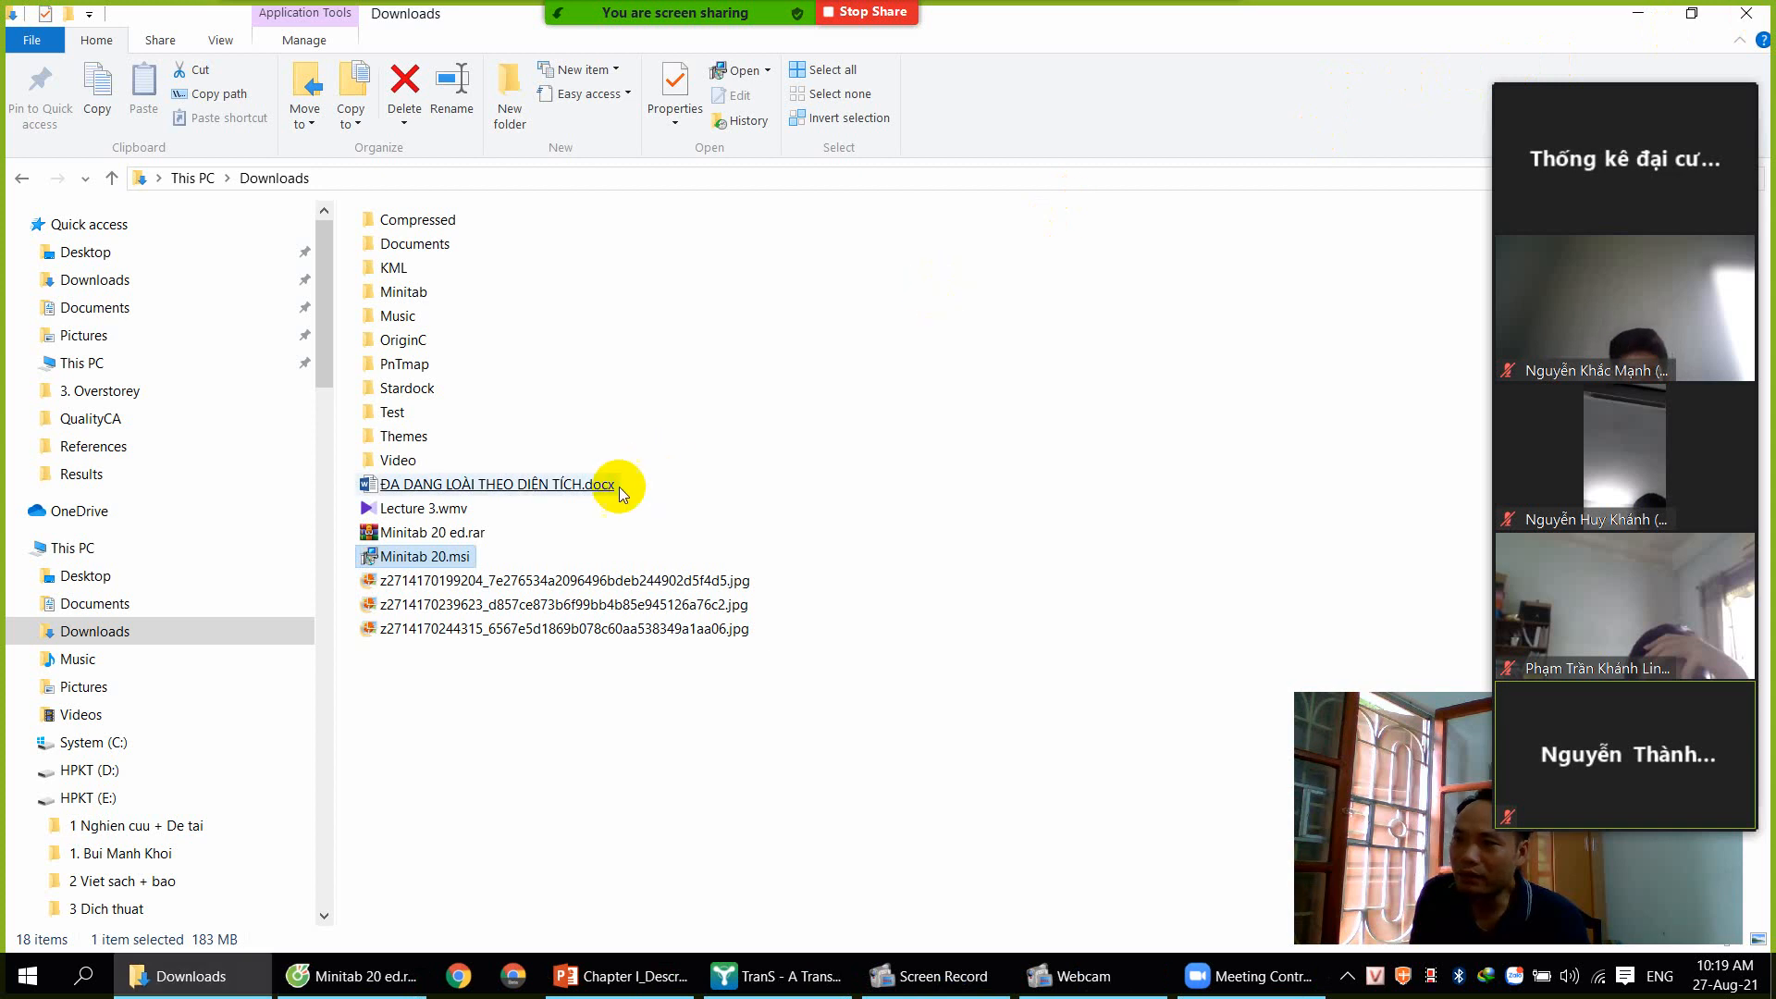
Show the desktop icons, minimize the meeting's video panel and launch Minitab Statistical Software from its desktop shortcut
key("super+d")
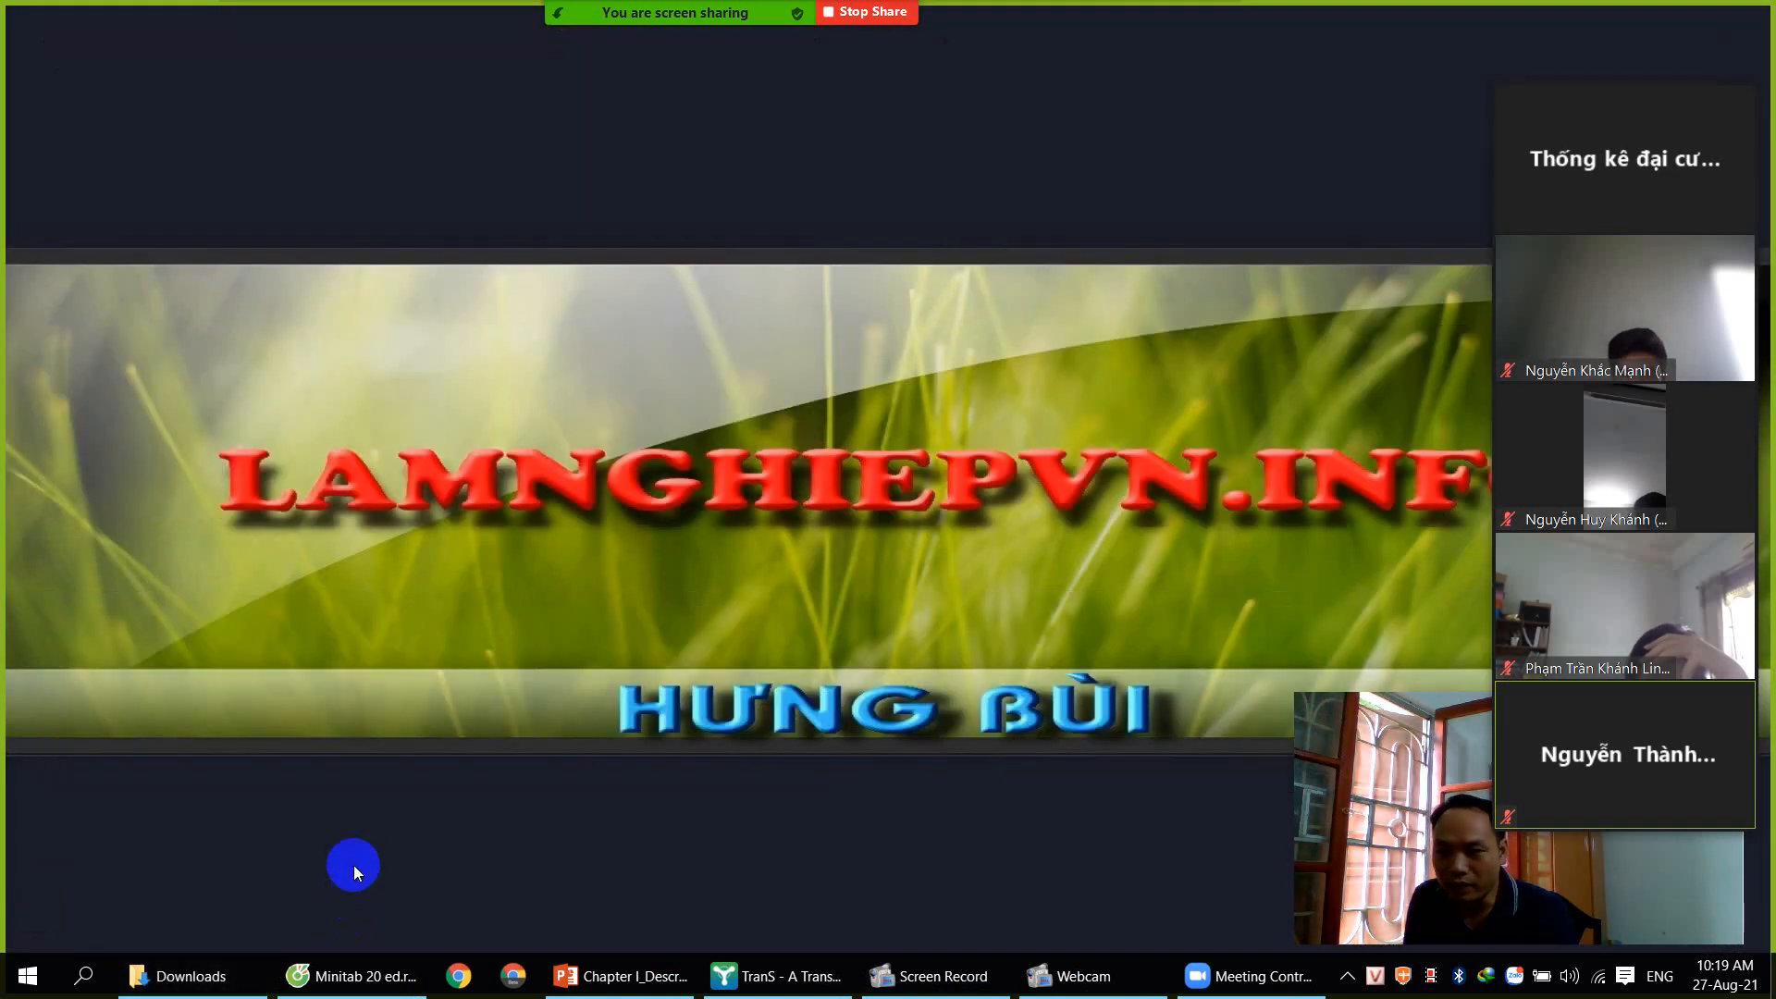
left_click_drag(73, 886, 999, 459)
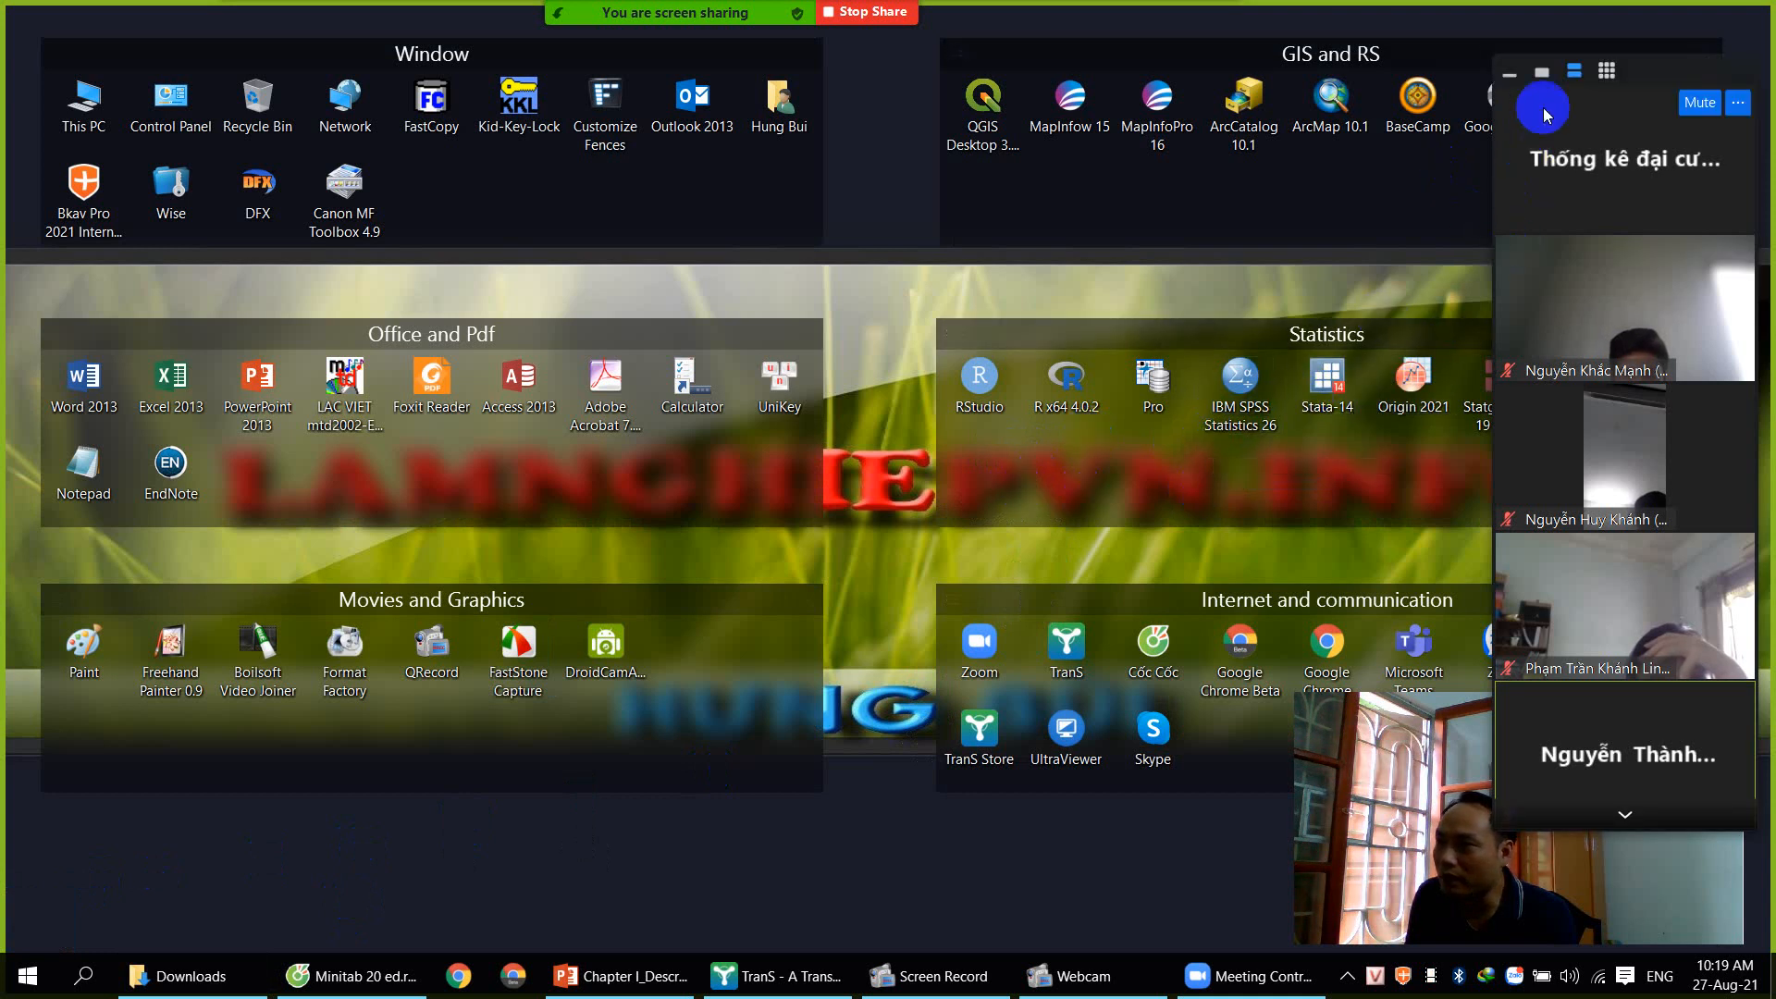
left_click(1509, 73)
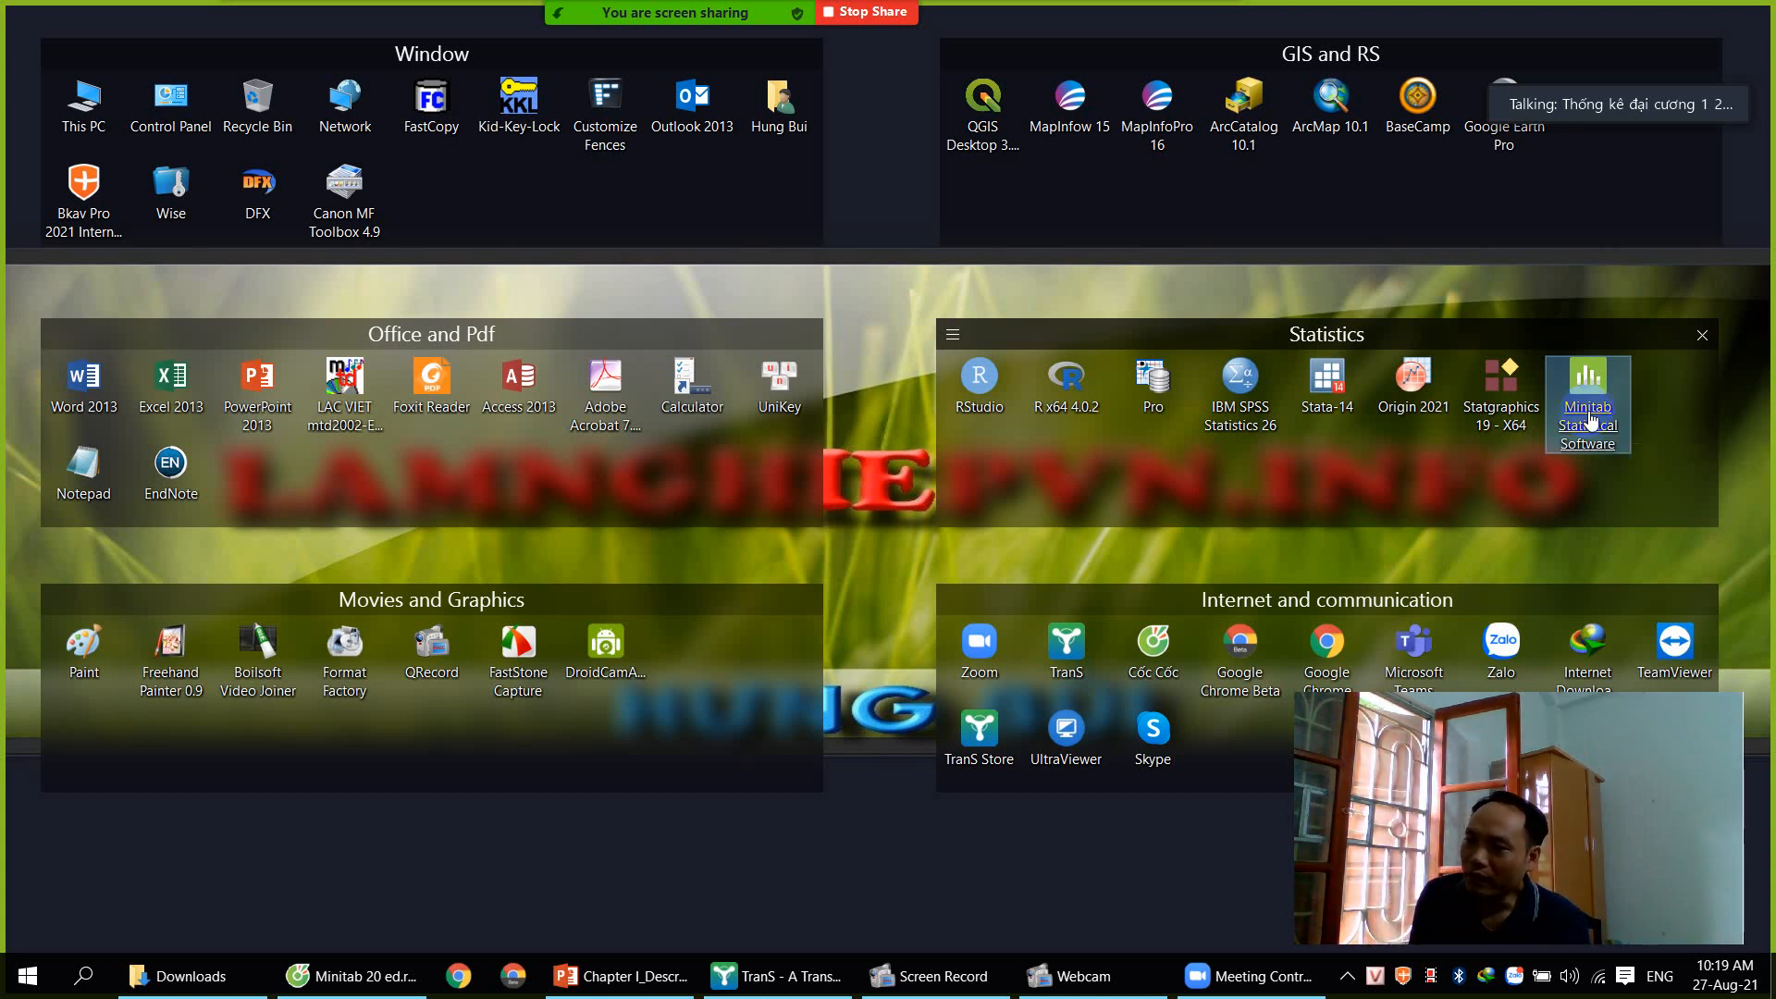
double_click(1591, 421)
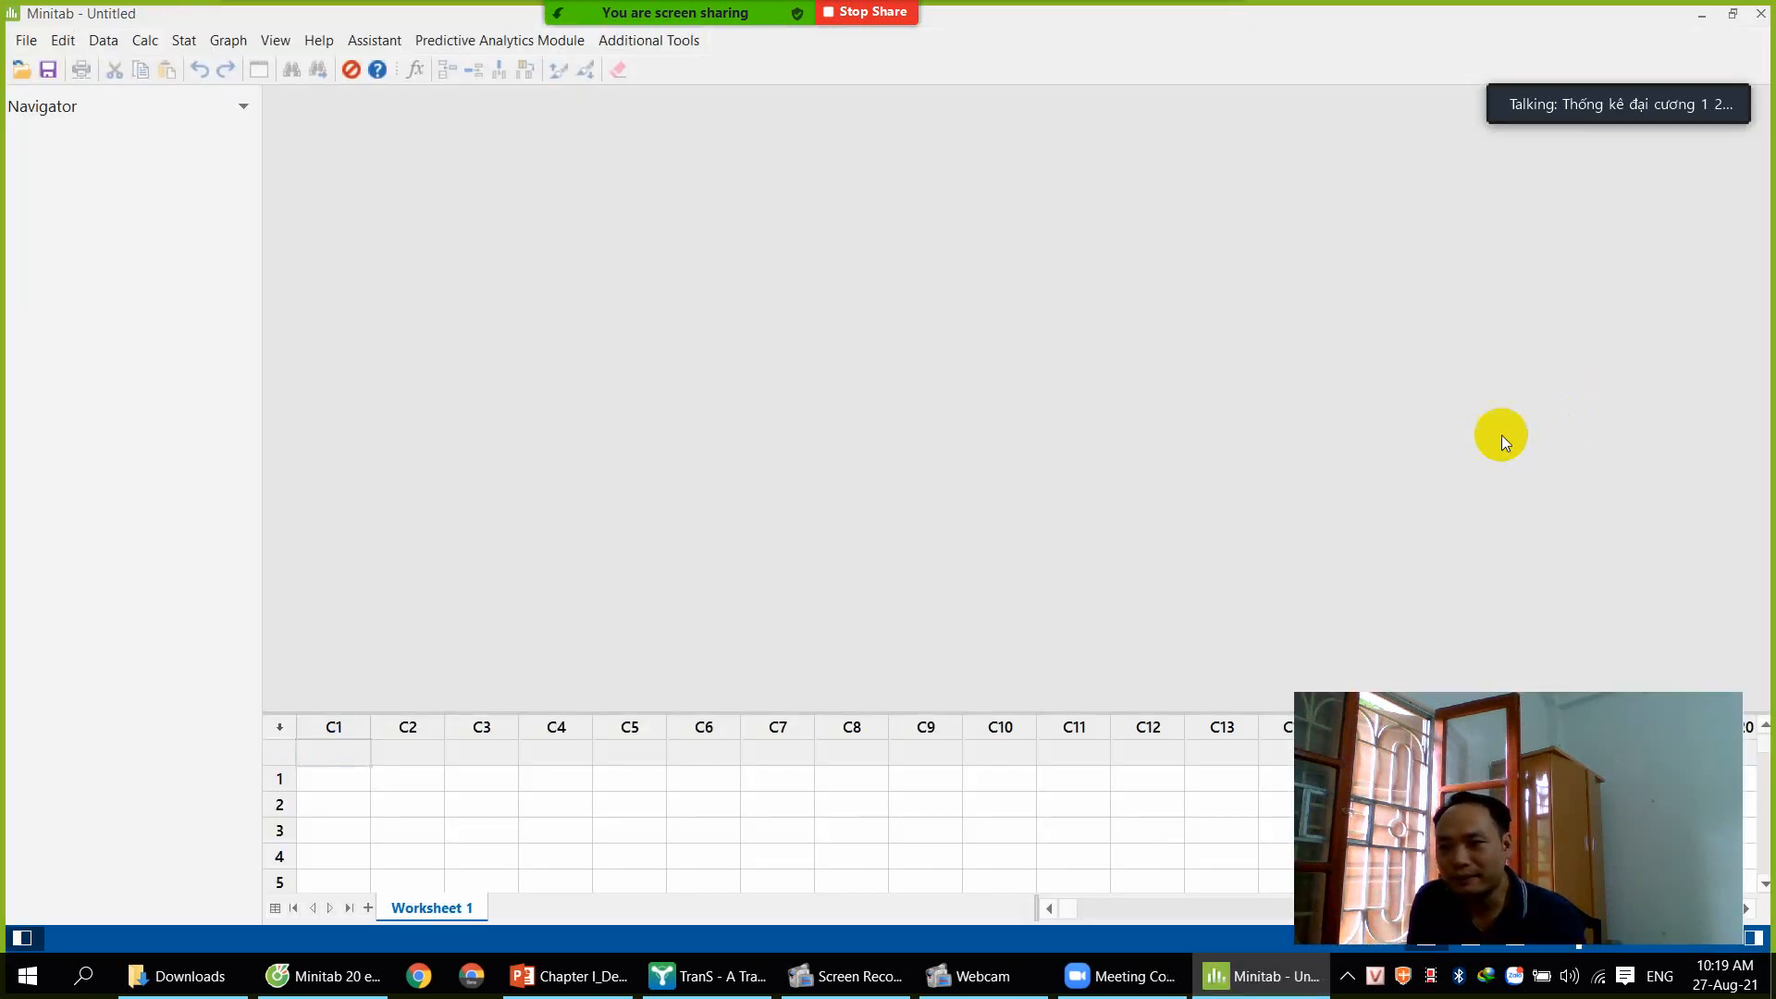
Enlarge the worksheet pane to show about 11 rows and move the webcam window clear of Minitab's status bar
left_click_drag(892, 713, 886, 560)
left_click_drag(1450, 706, 1456, 647)
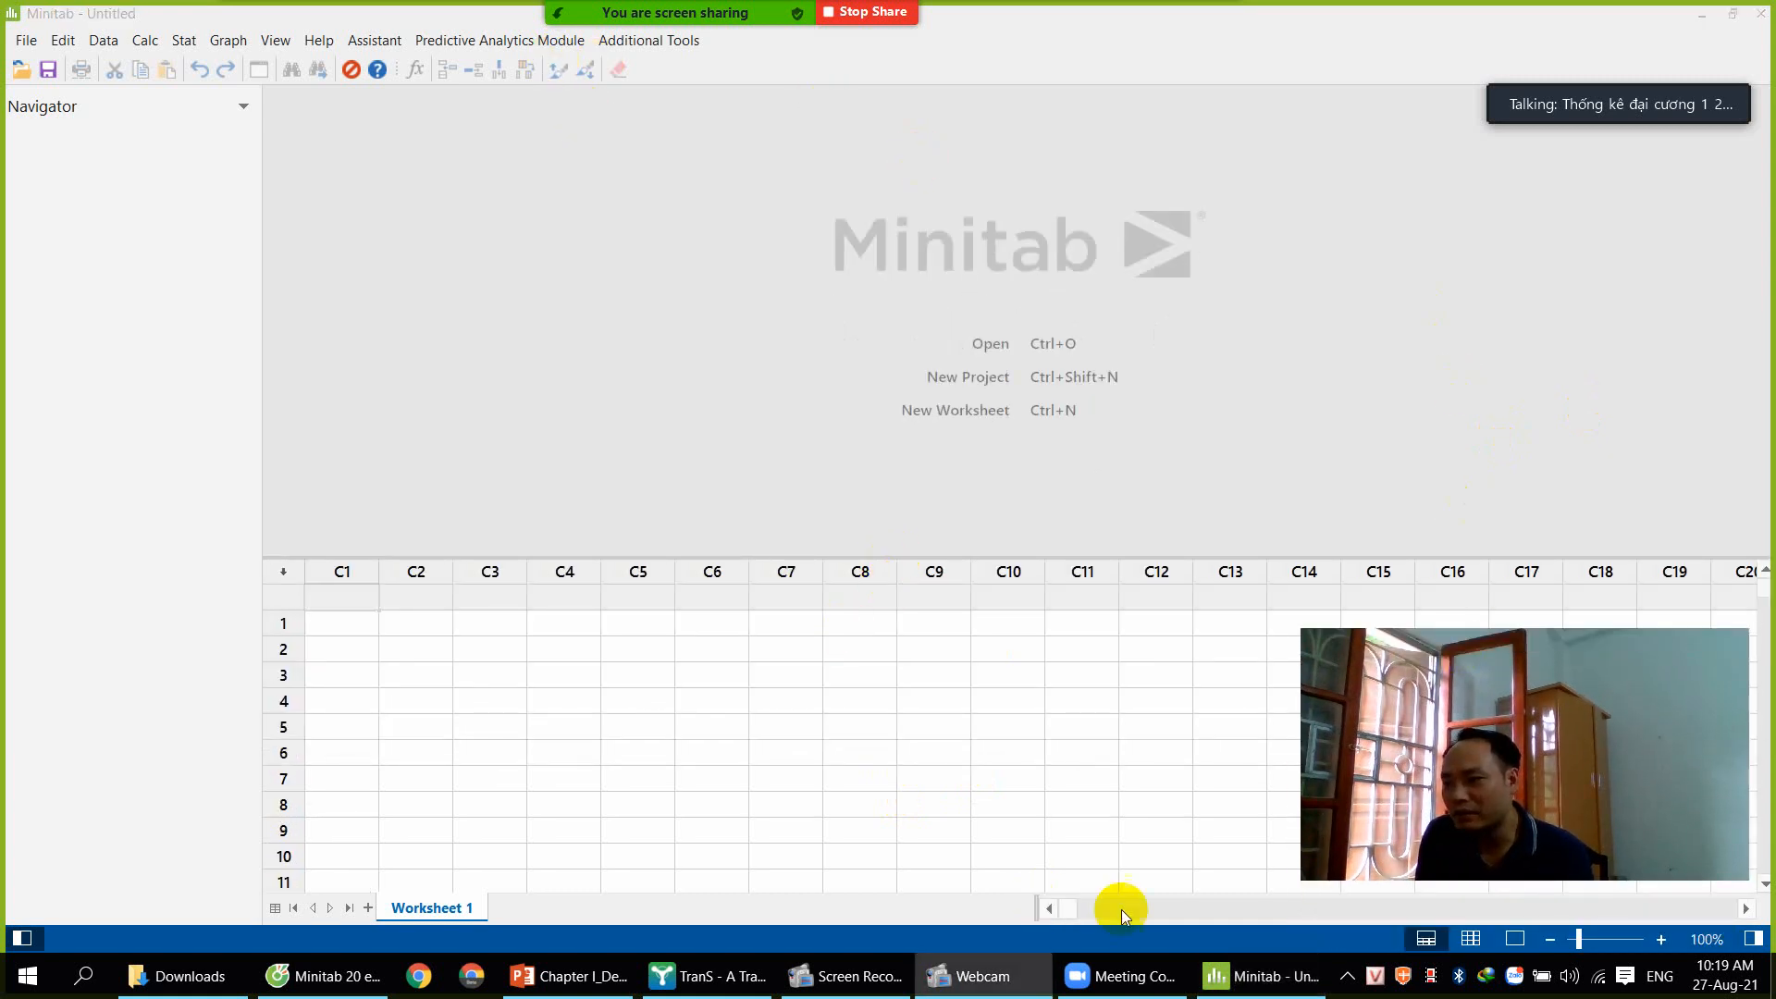
left_click(1267, 979)
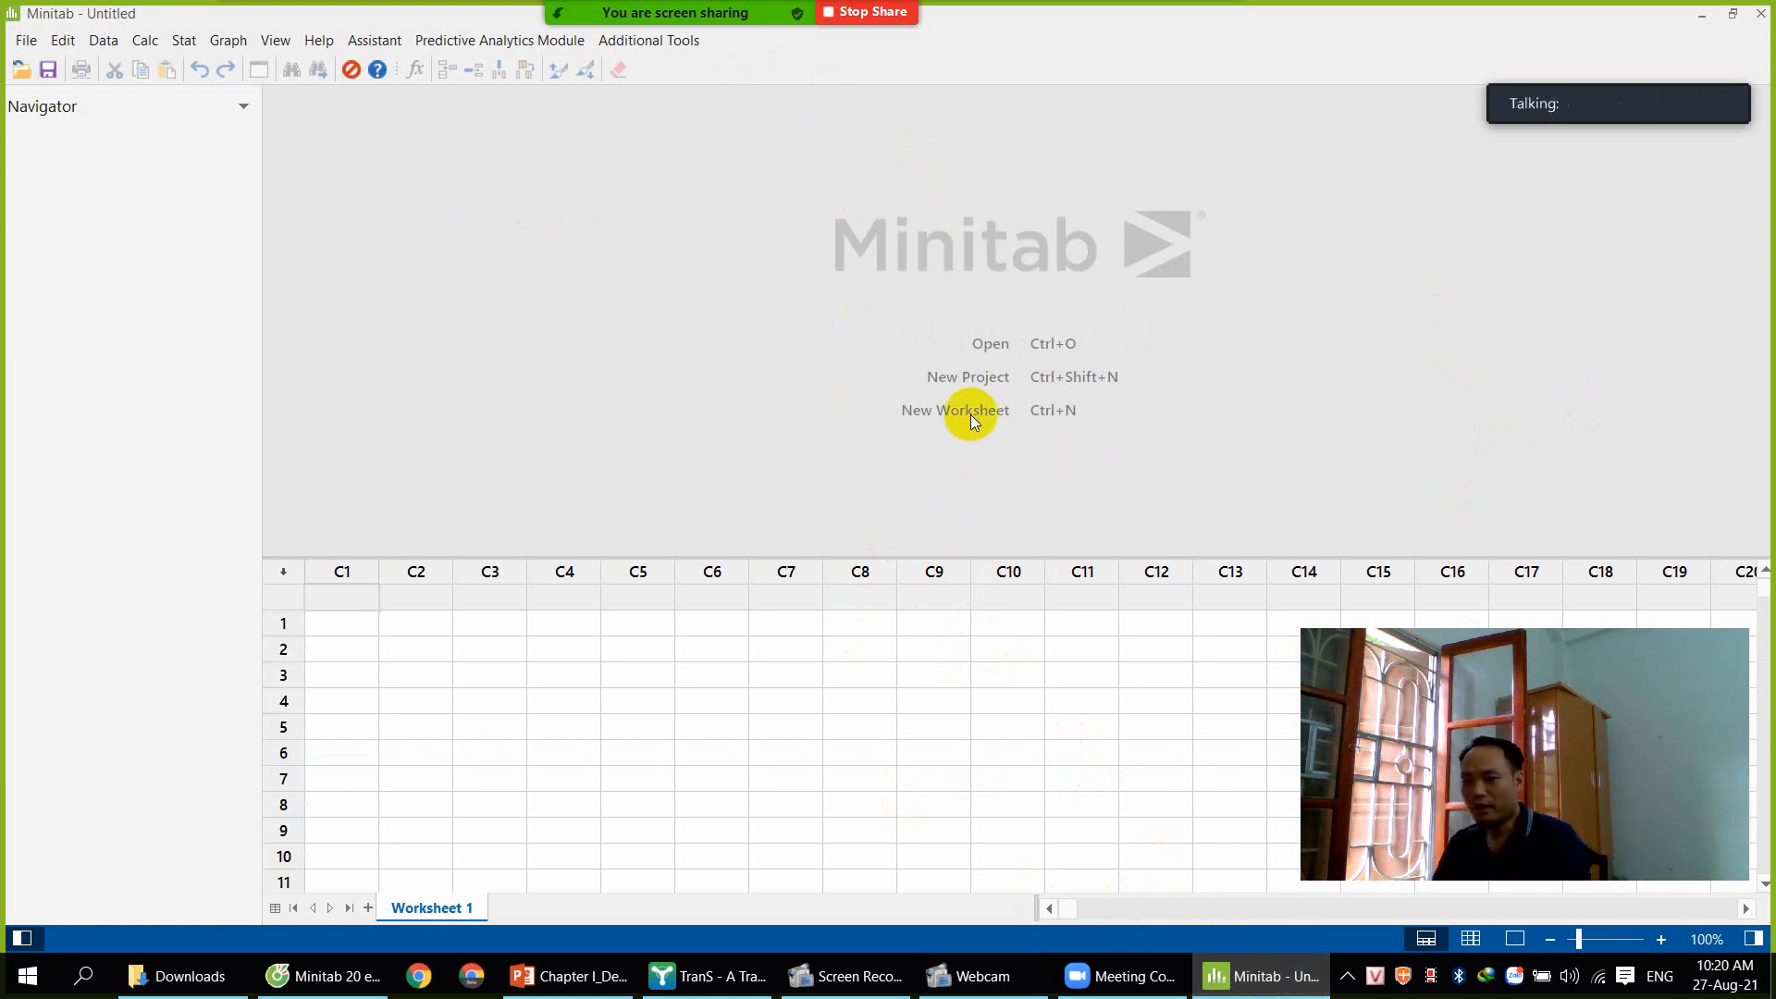
Switch to the browser, close the Minitab 20 ed.rar download page and return to Minitab
left_click(326, 976)
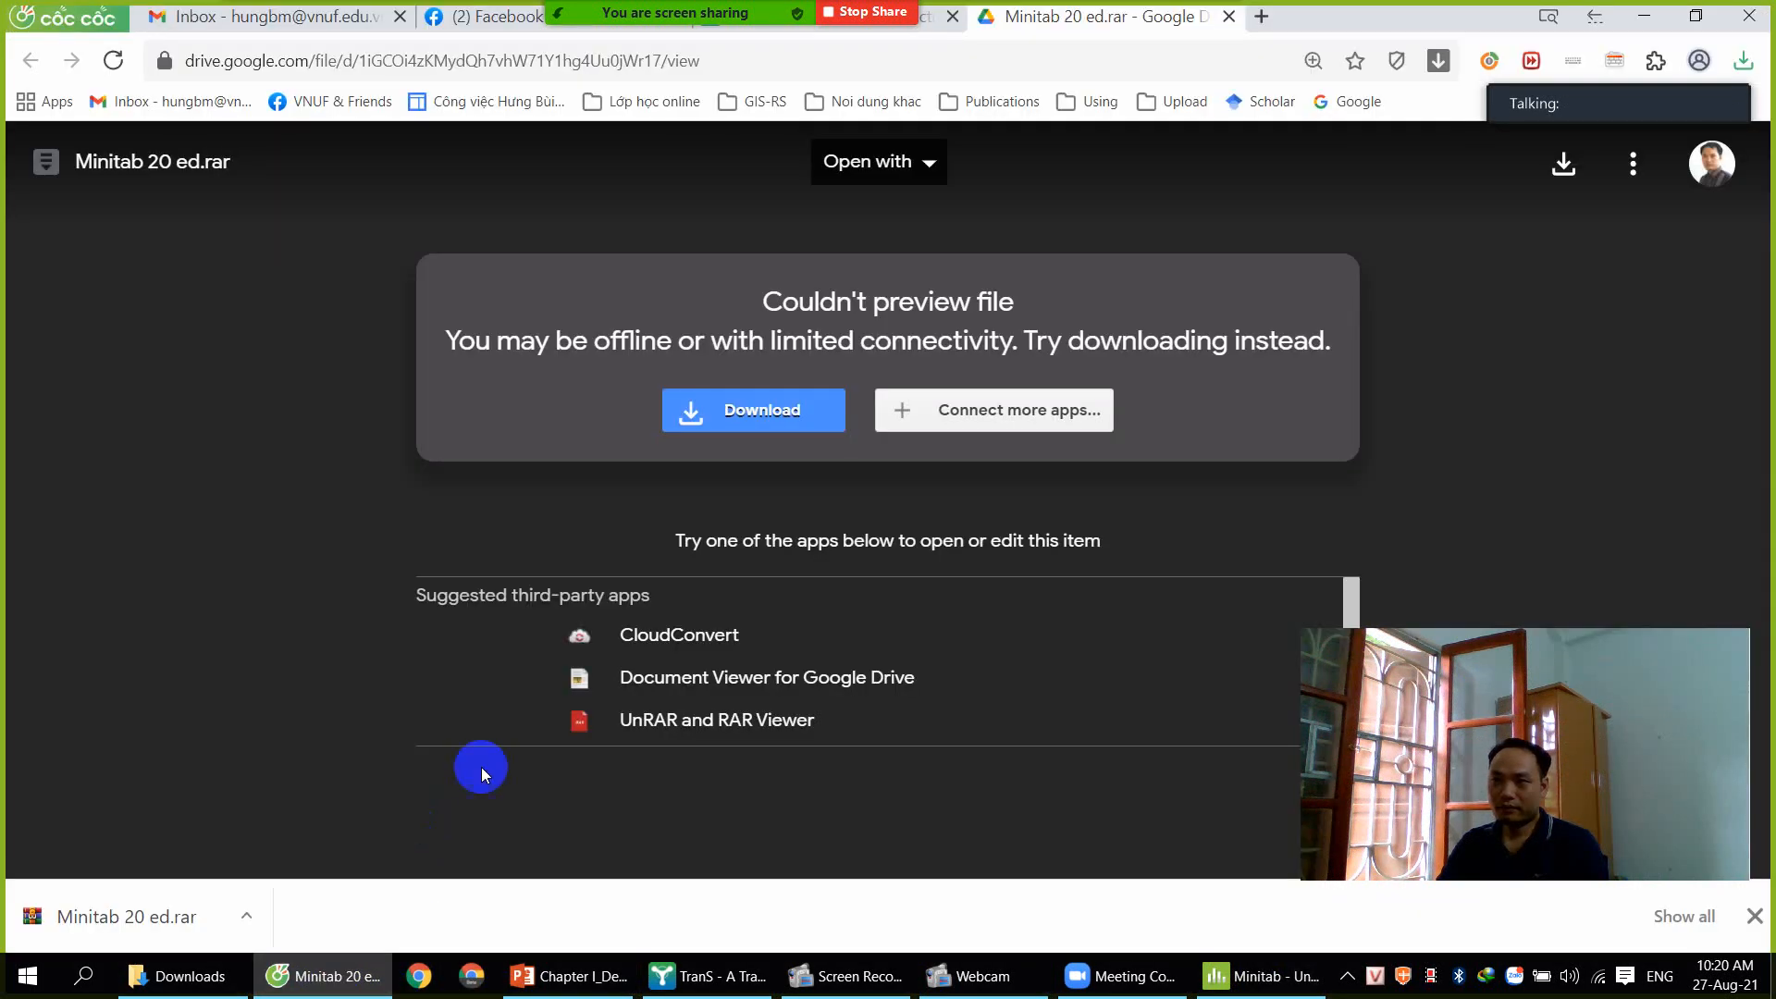
left_click(1228, 18)
left_click(1271, 975)
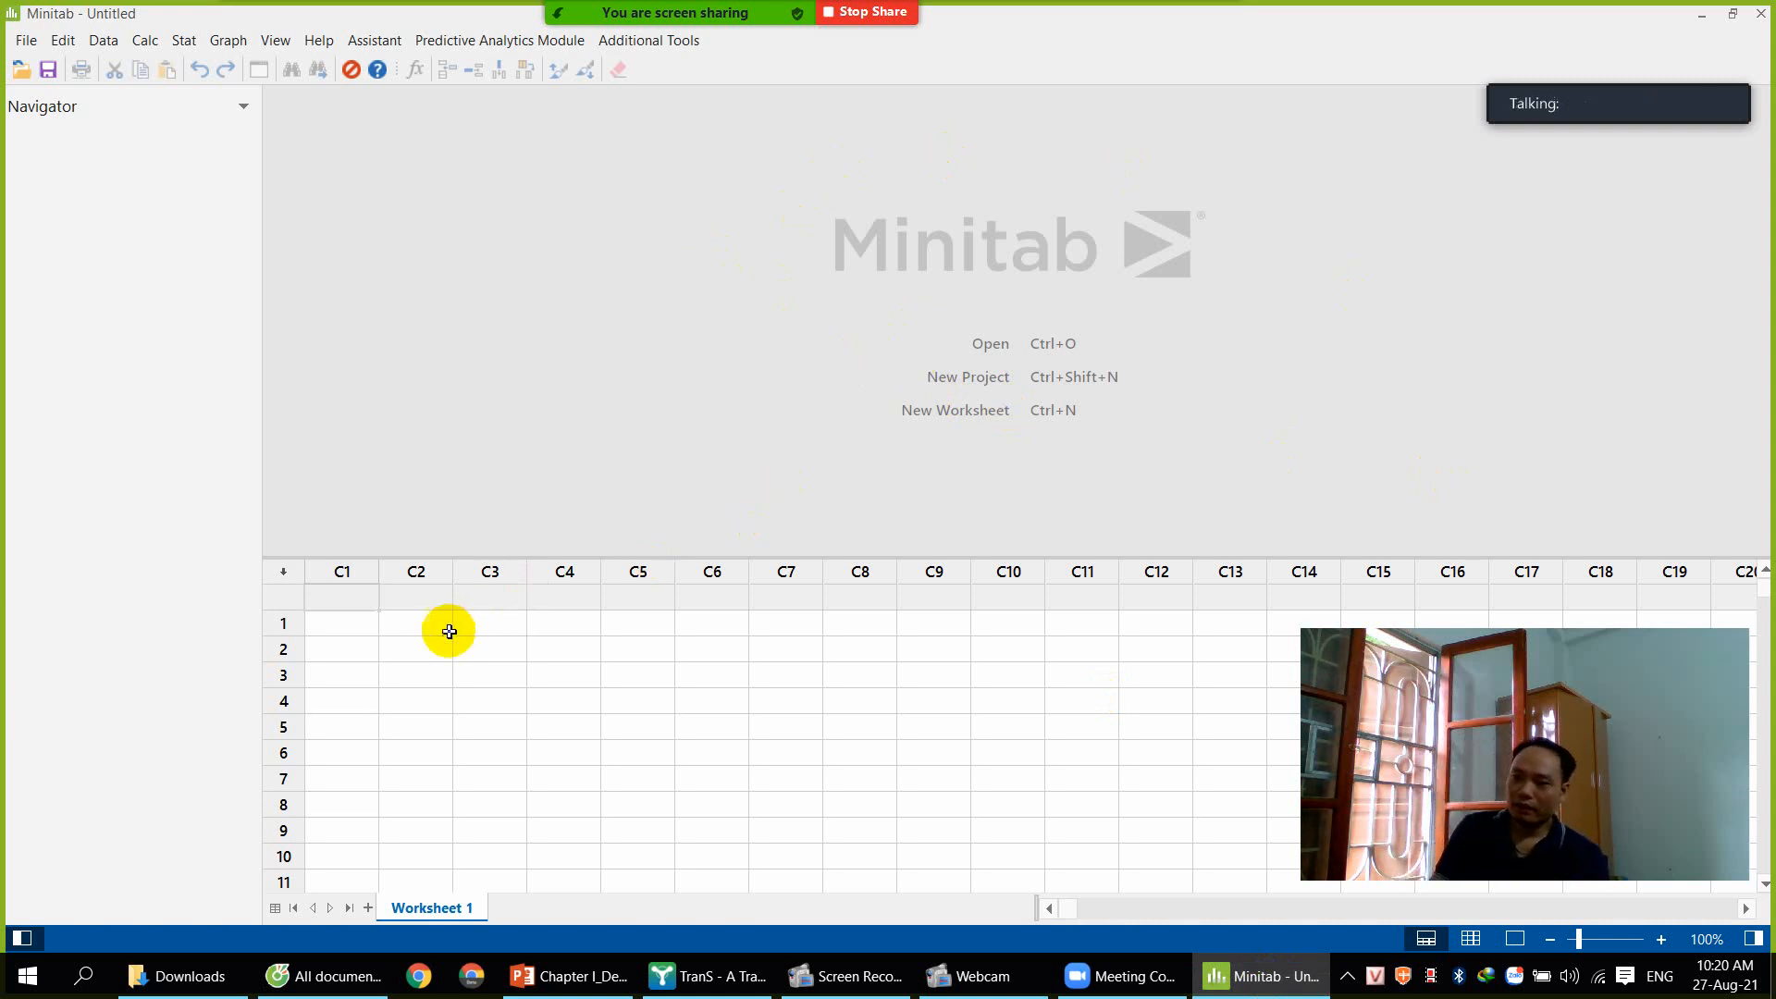
Point out the worksheet's data-entry area by selecting cell ranges, the name cell of C1 and its first data cell
left_click_drag(344, 622, 403, 777)
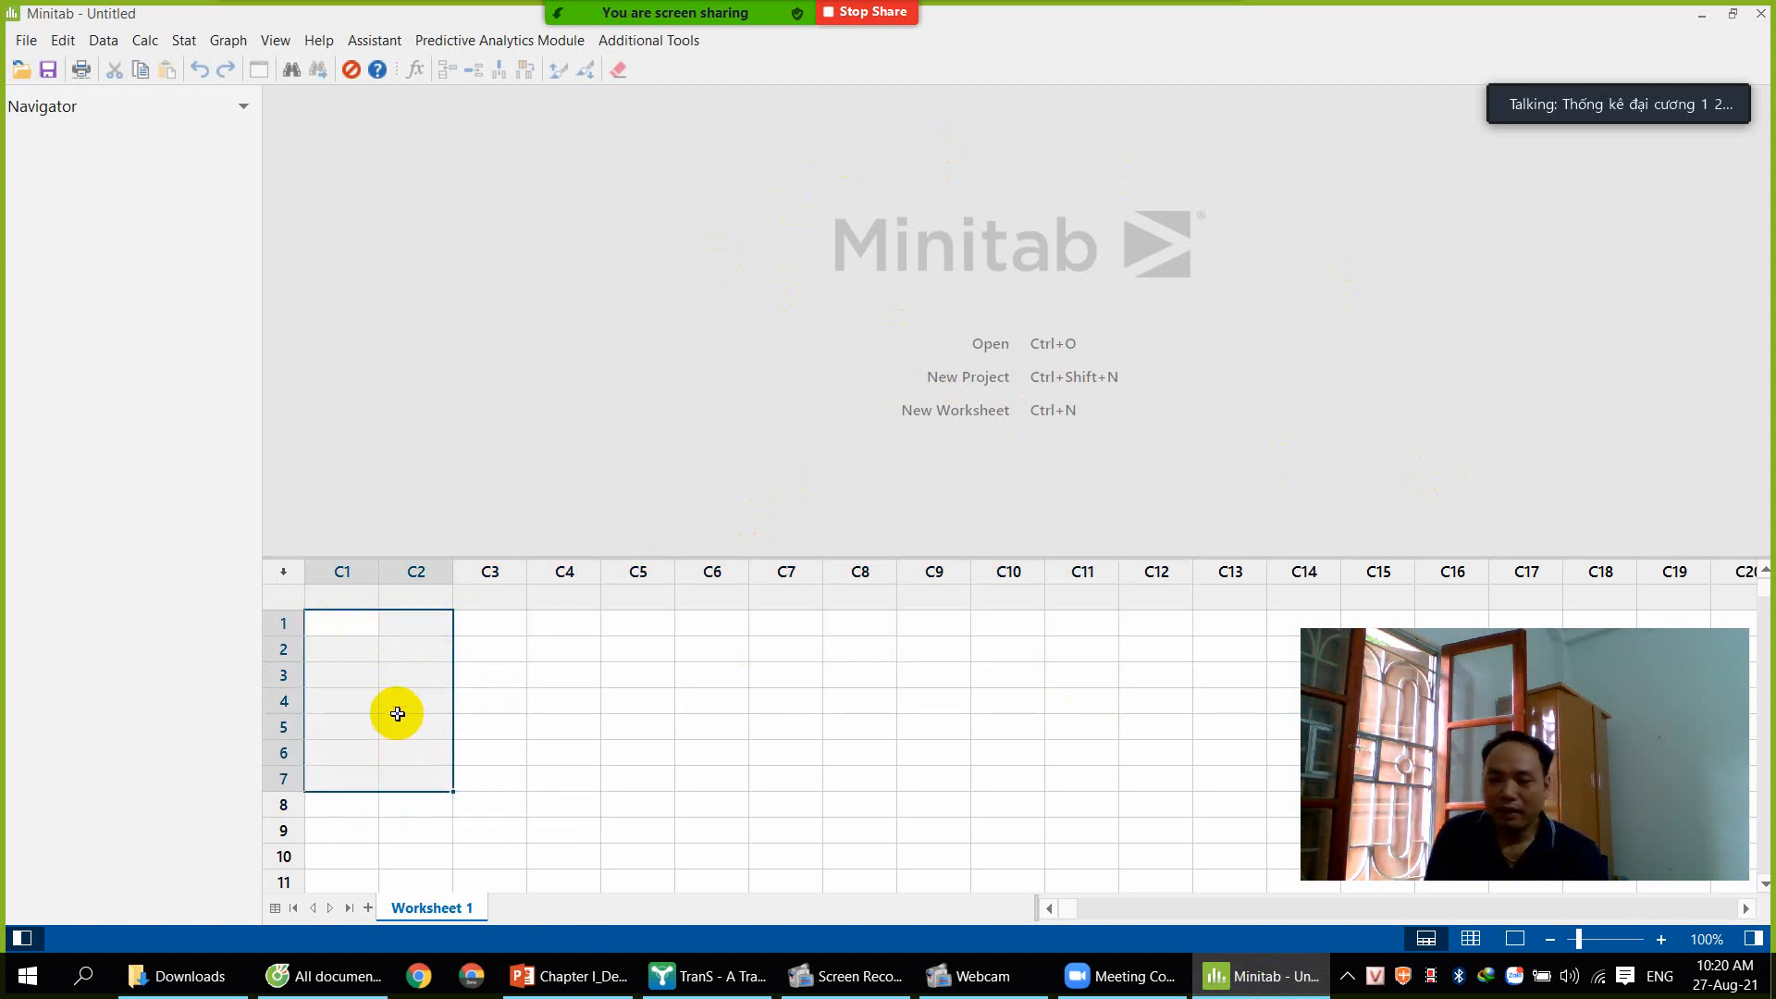
left_click_drag(342, 620, 1376, 797)
scroll(708, 733, "up", 2)
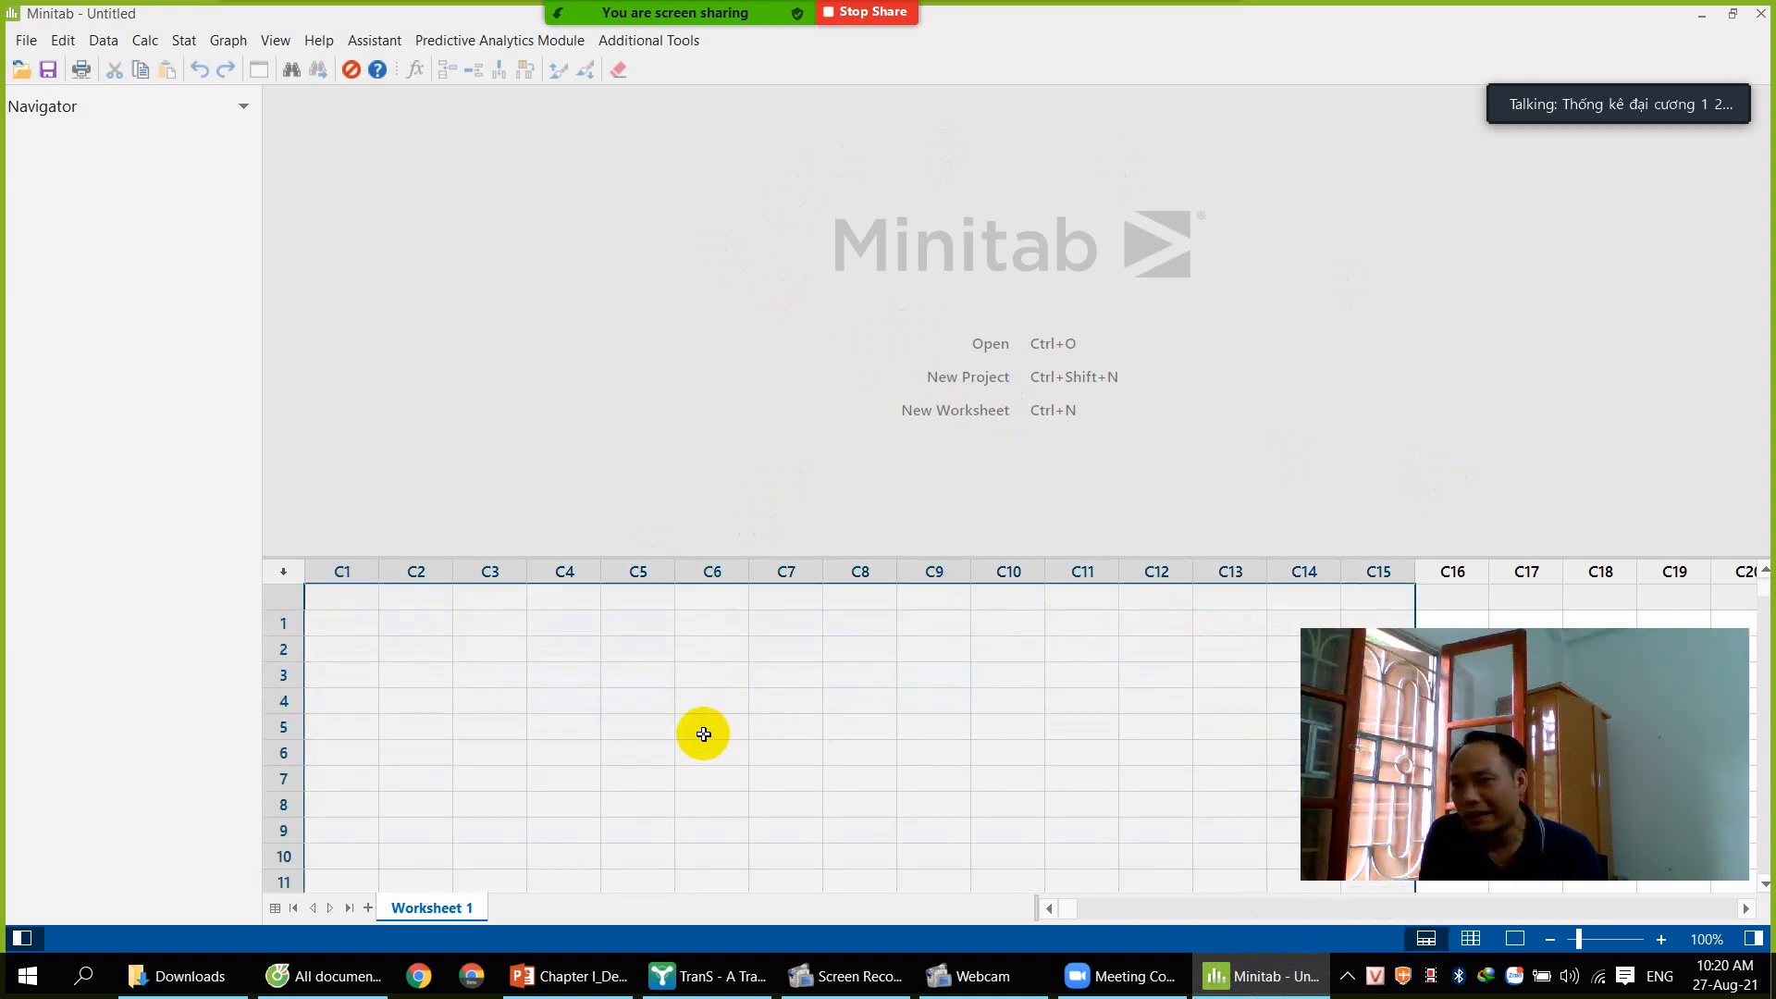
left_click(508, 674)
left_click(338, 601)
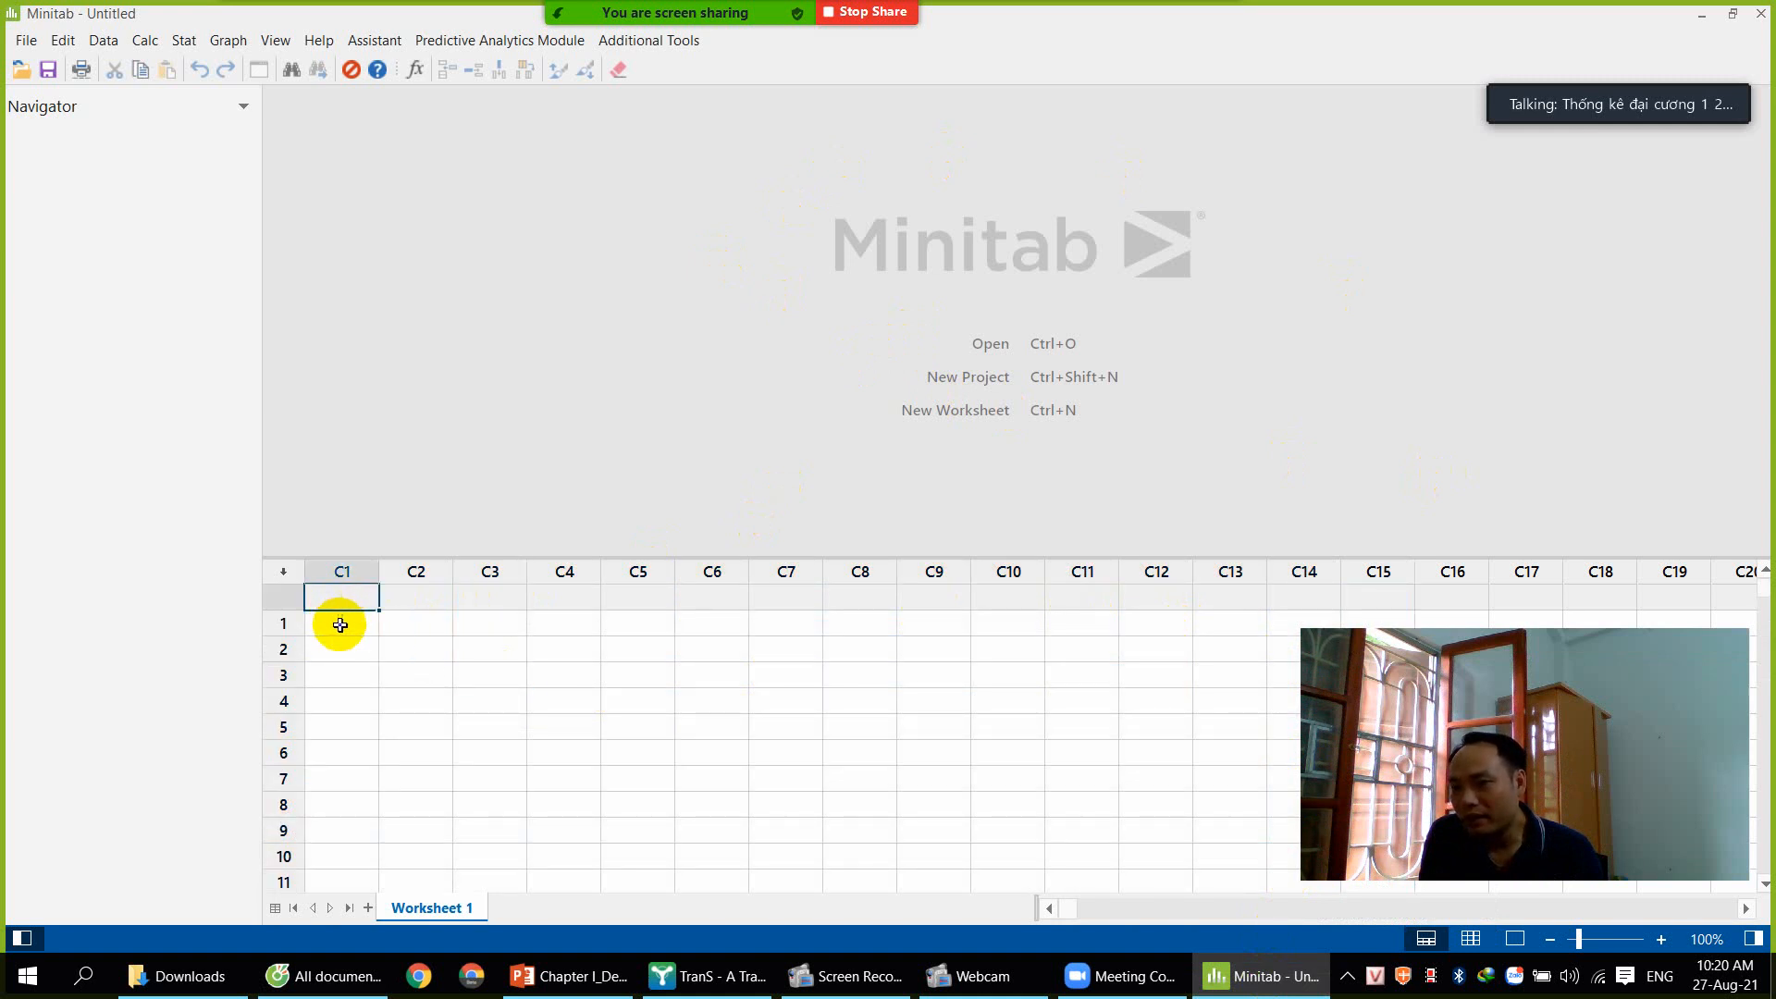
left_click(340, 625)
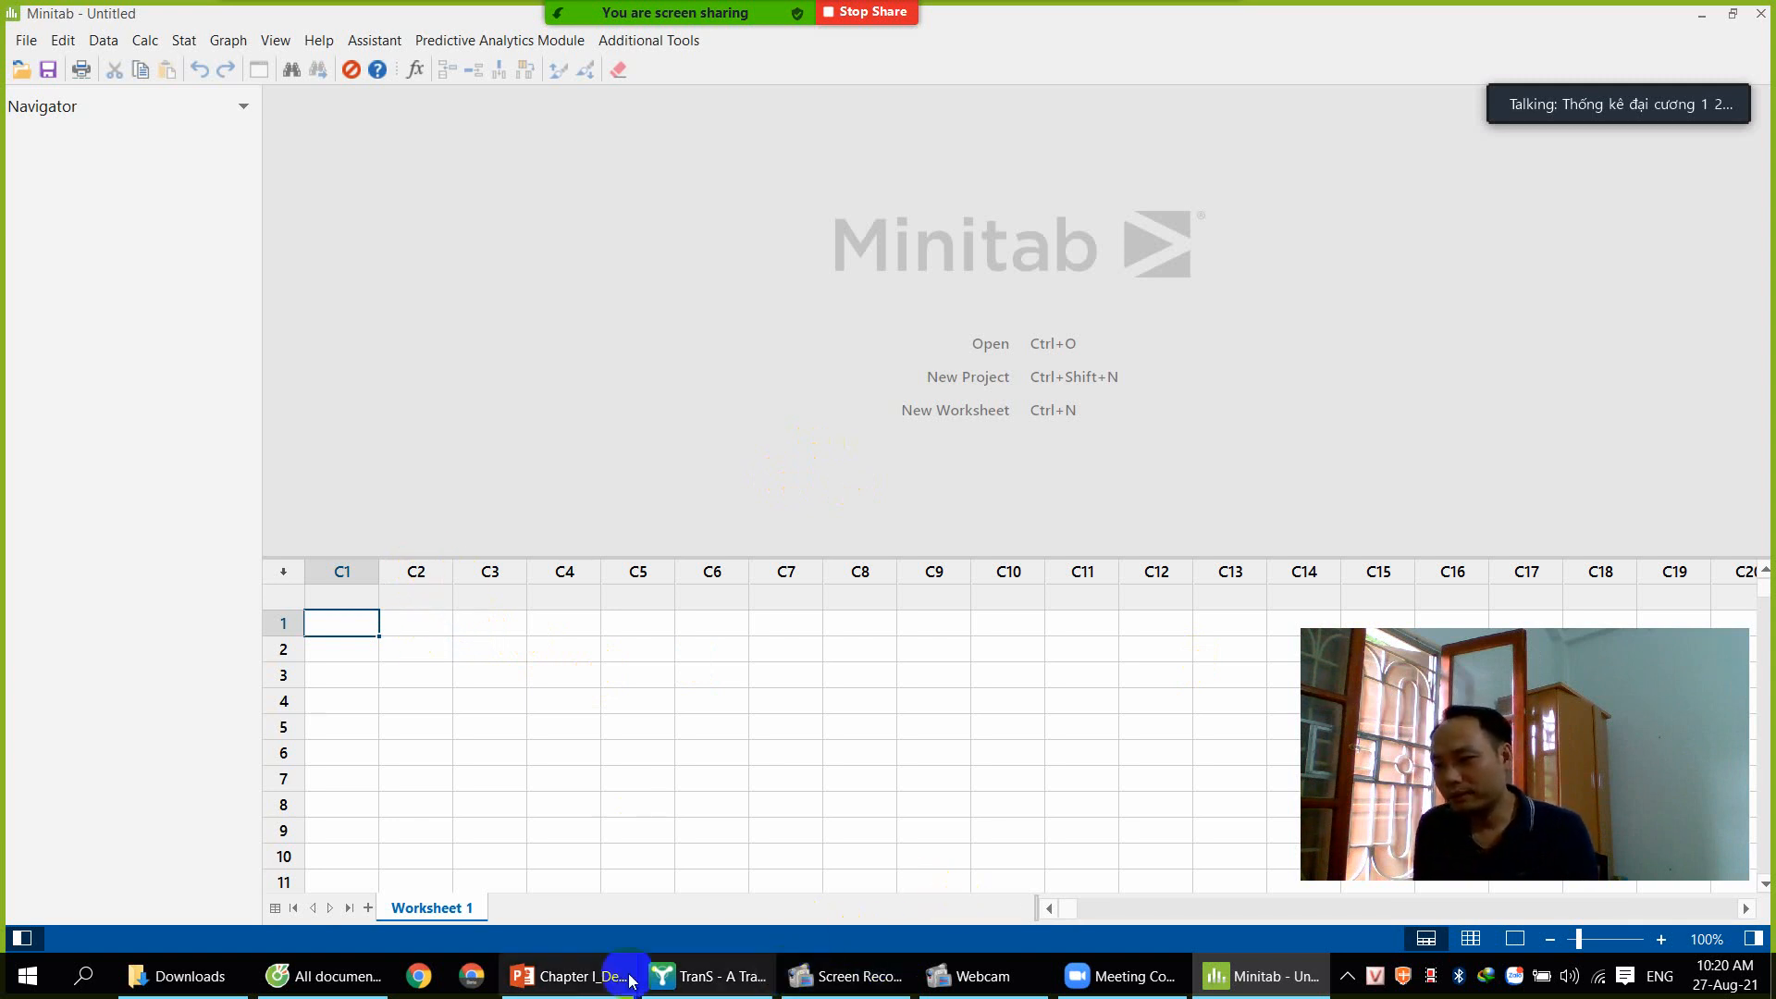
Switch to the Chapter I presentation in PowerPoint, view the trees-per-plot data on slide 9 and return to Minitab
left_click(560, 976)
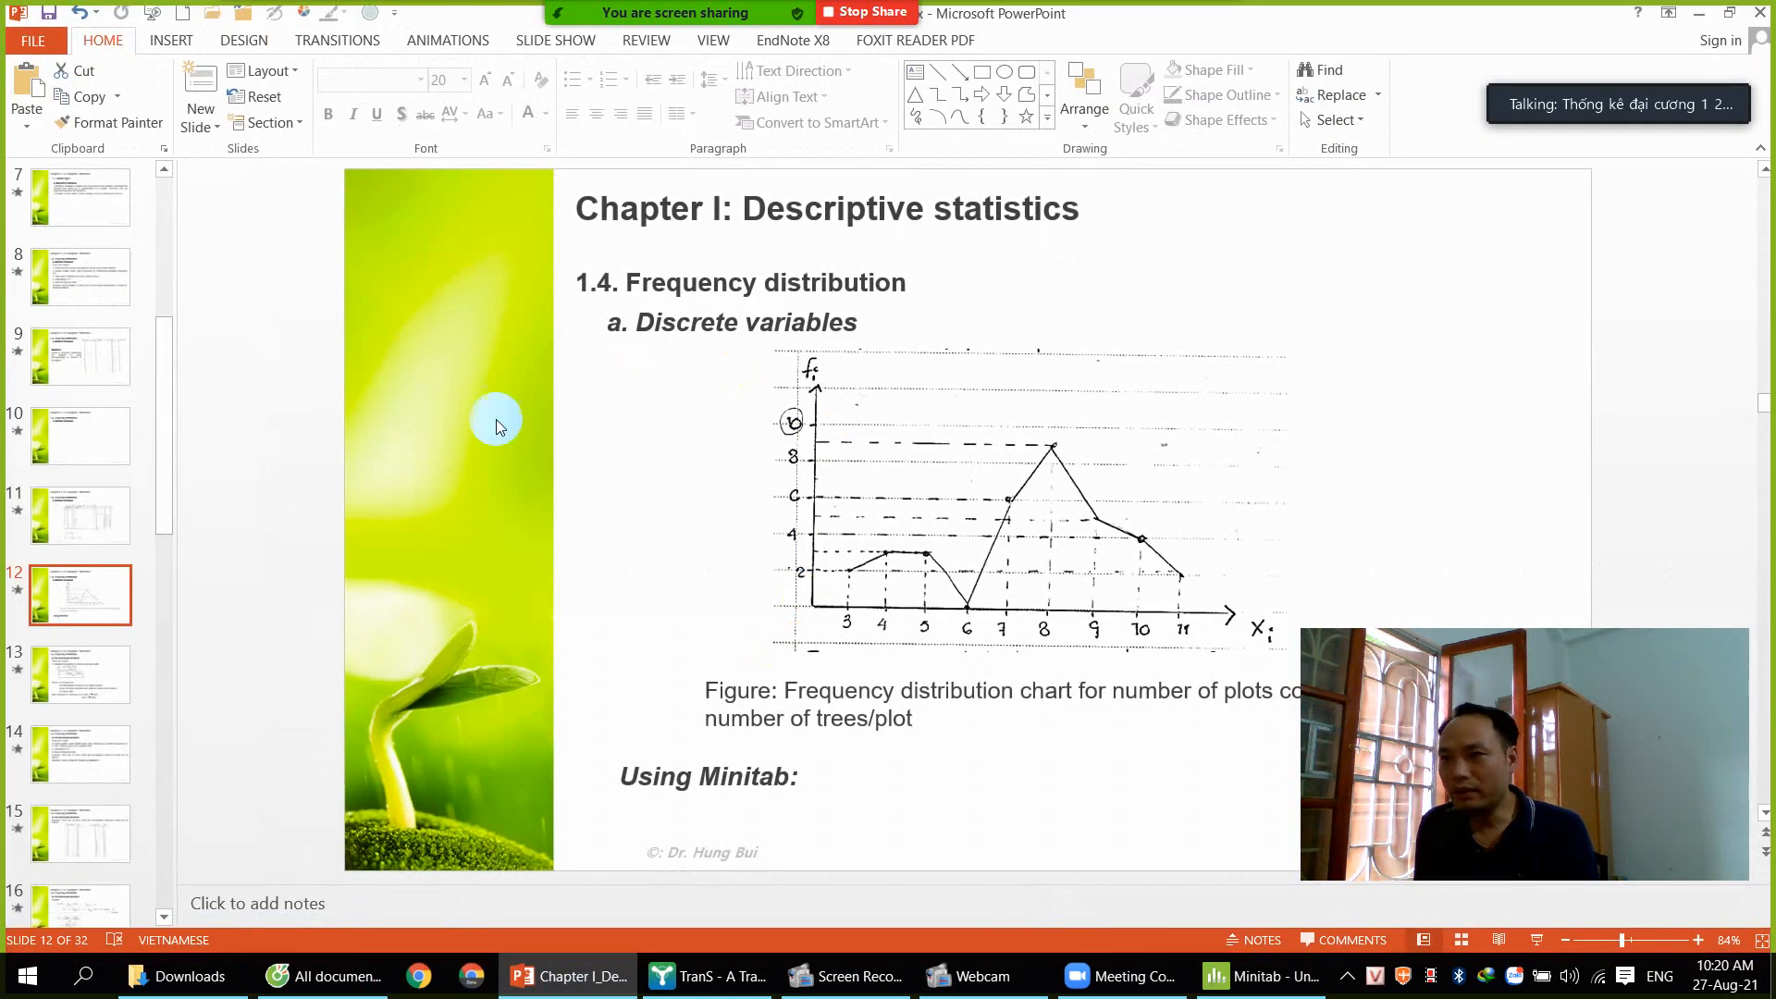
left_click(80, 358)
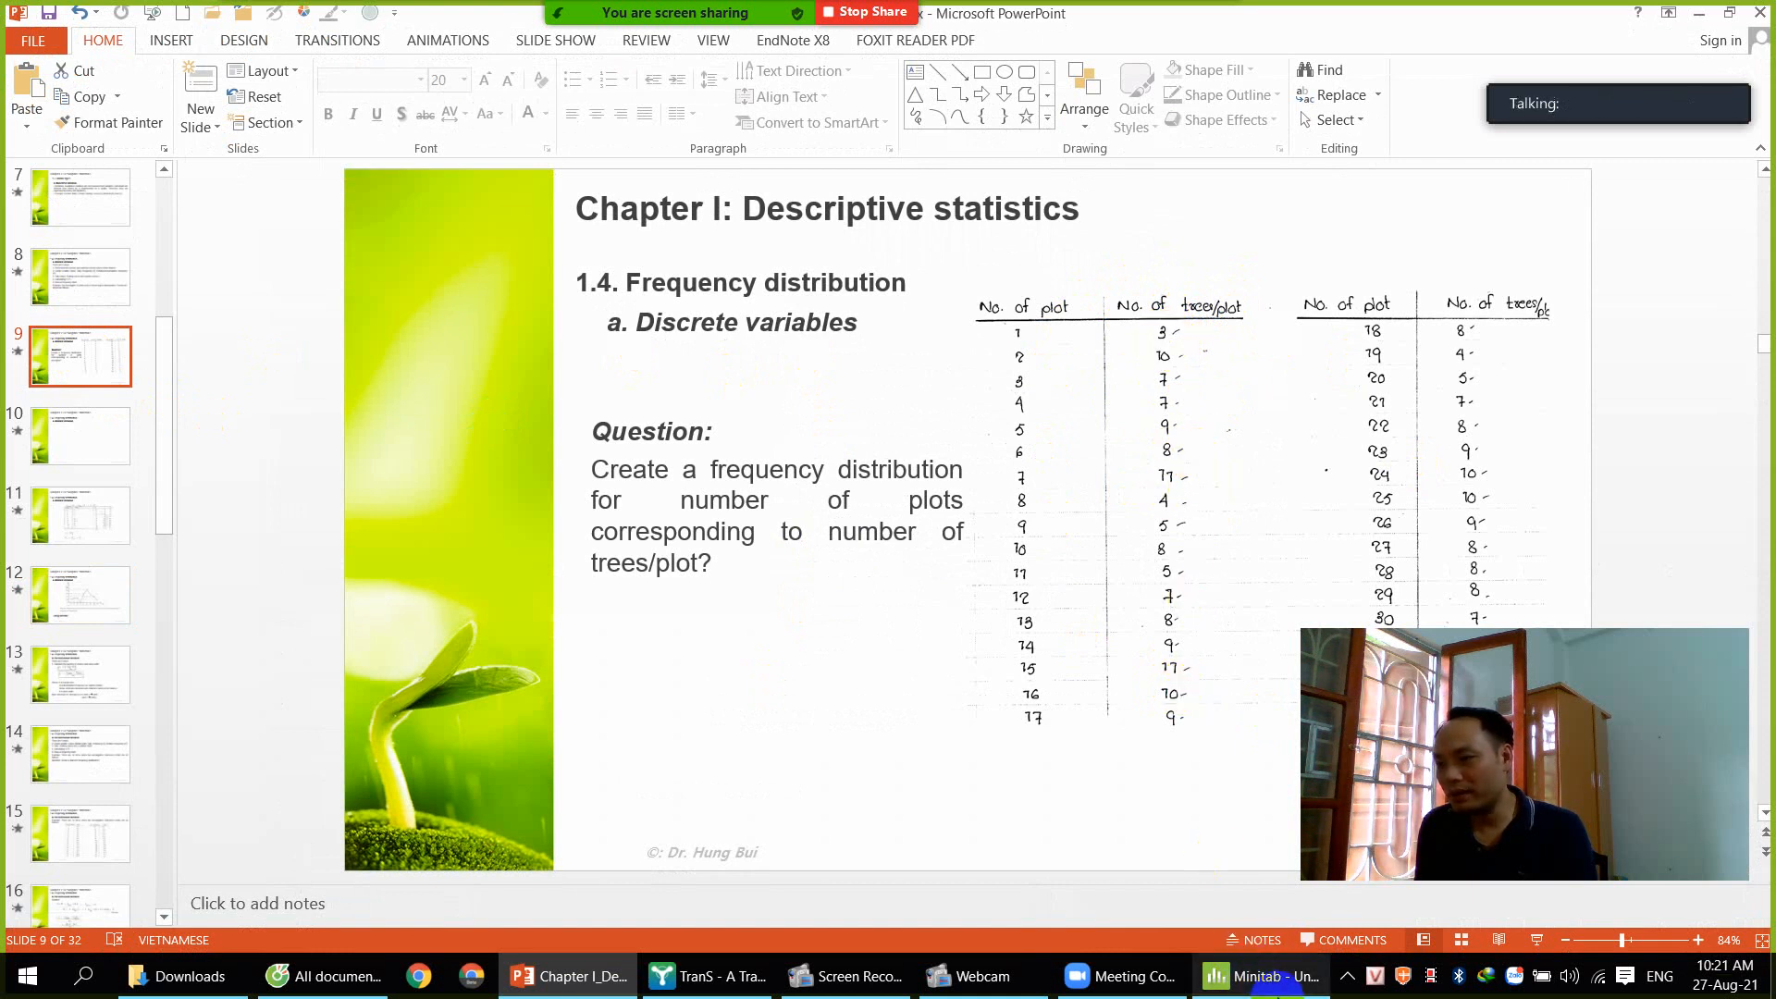
left_click(1267, 976)
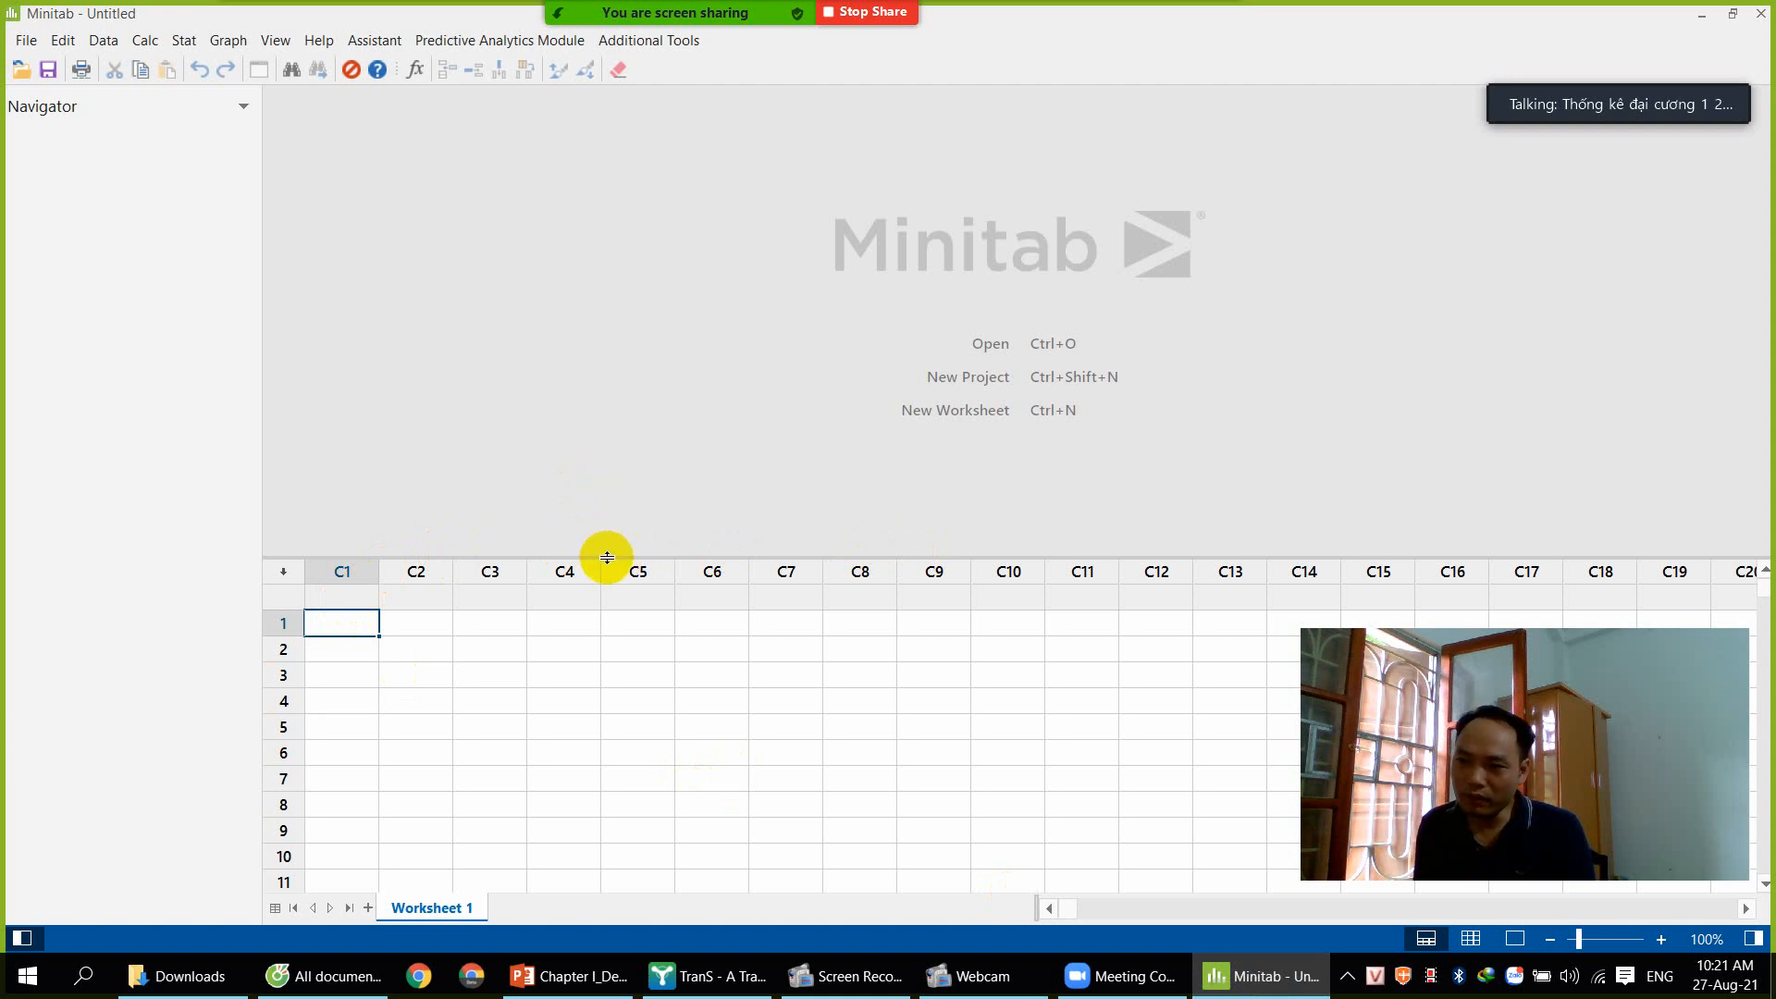
Enlarge the worksheet pane to show about 16 rows and name column C1 "No. of trees/plot", following the slide's table heading
left_click_drag(607, 558, 607, 558)
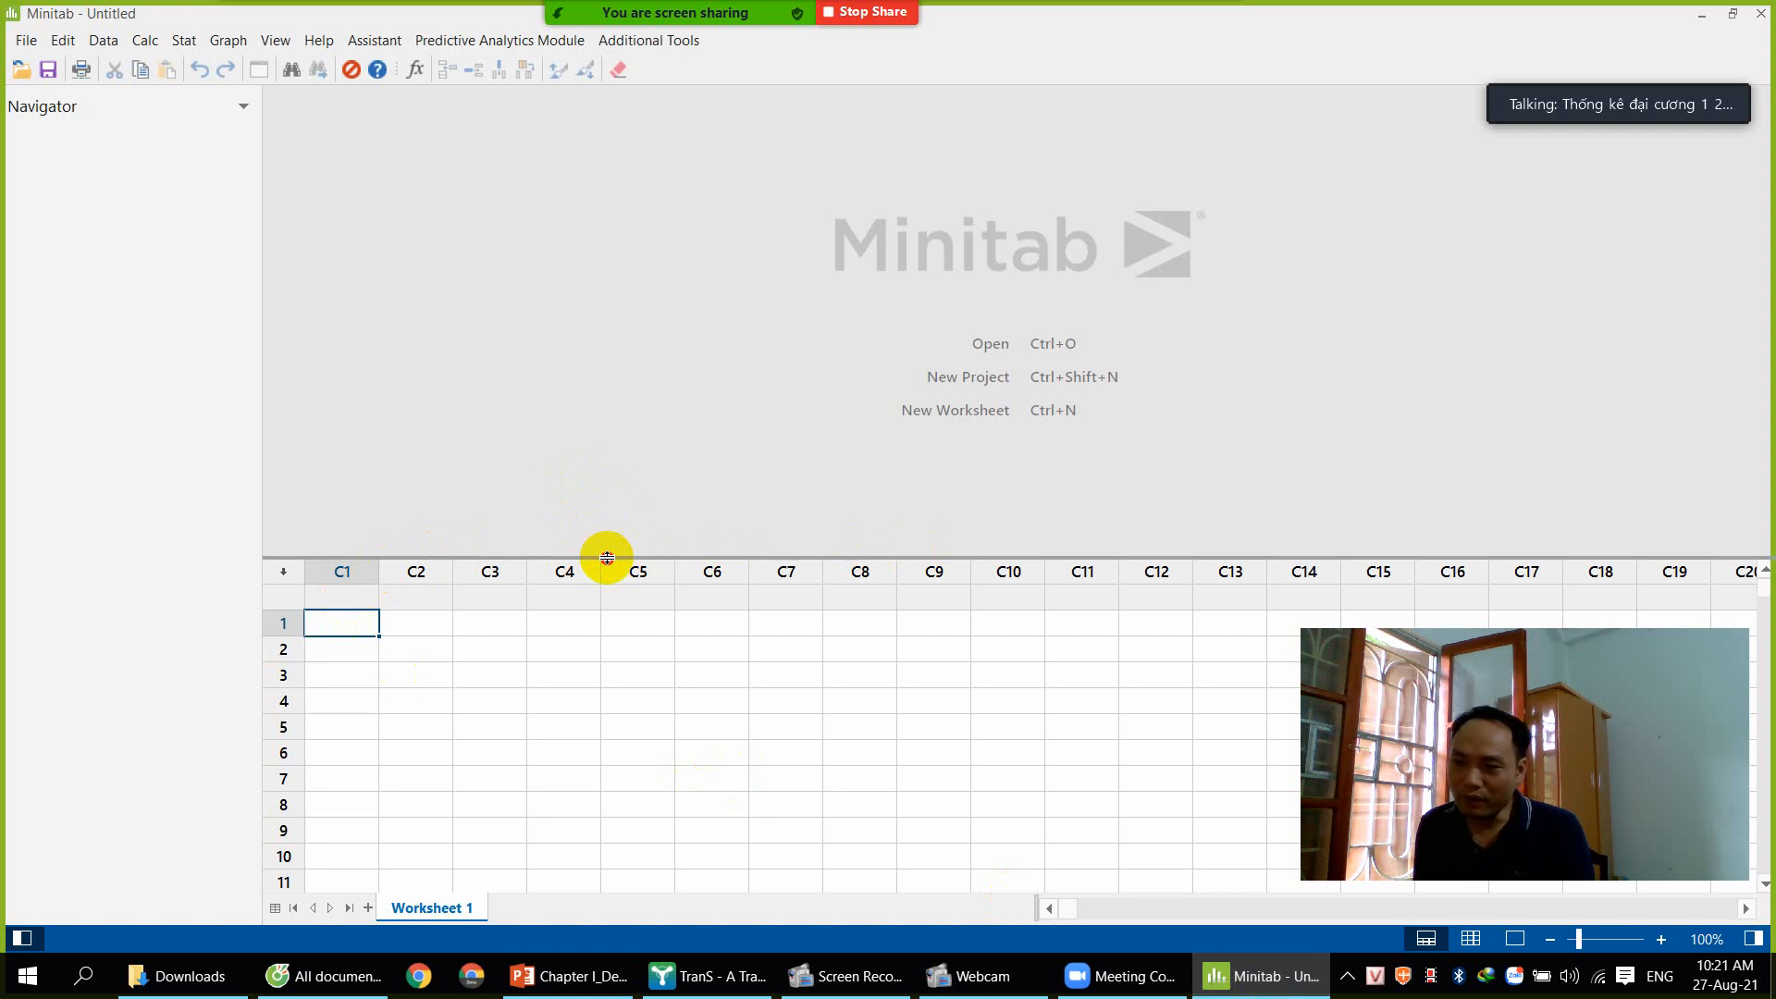
left_click_drag(609, 558, 612, 409)
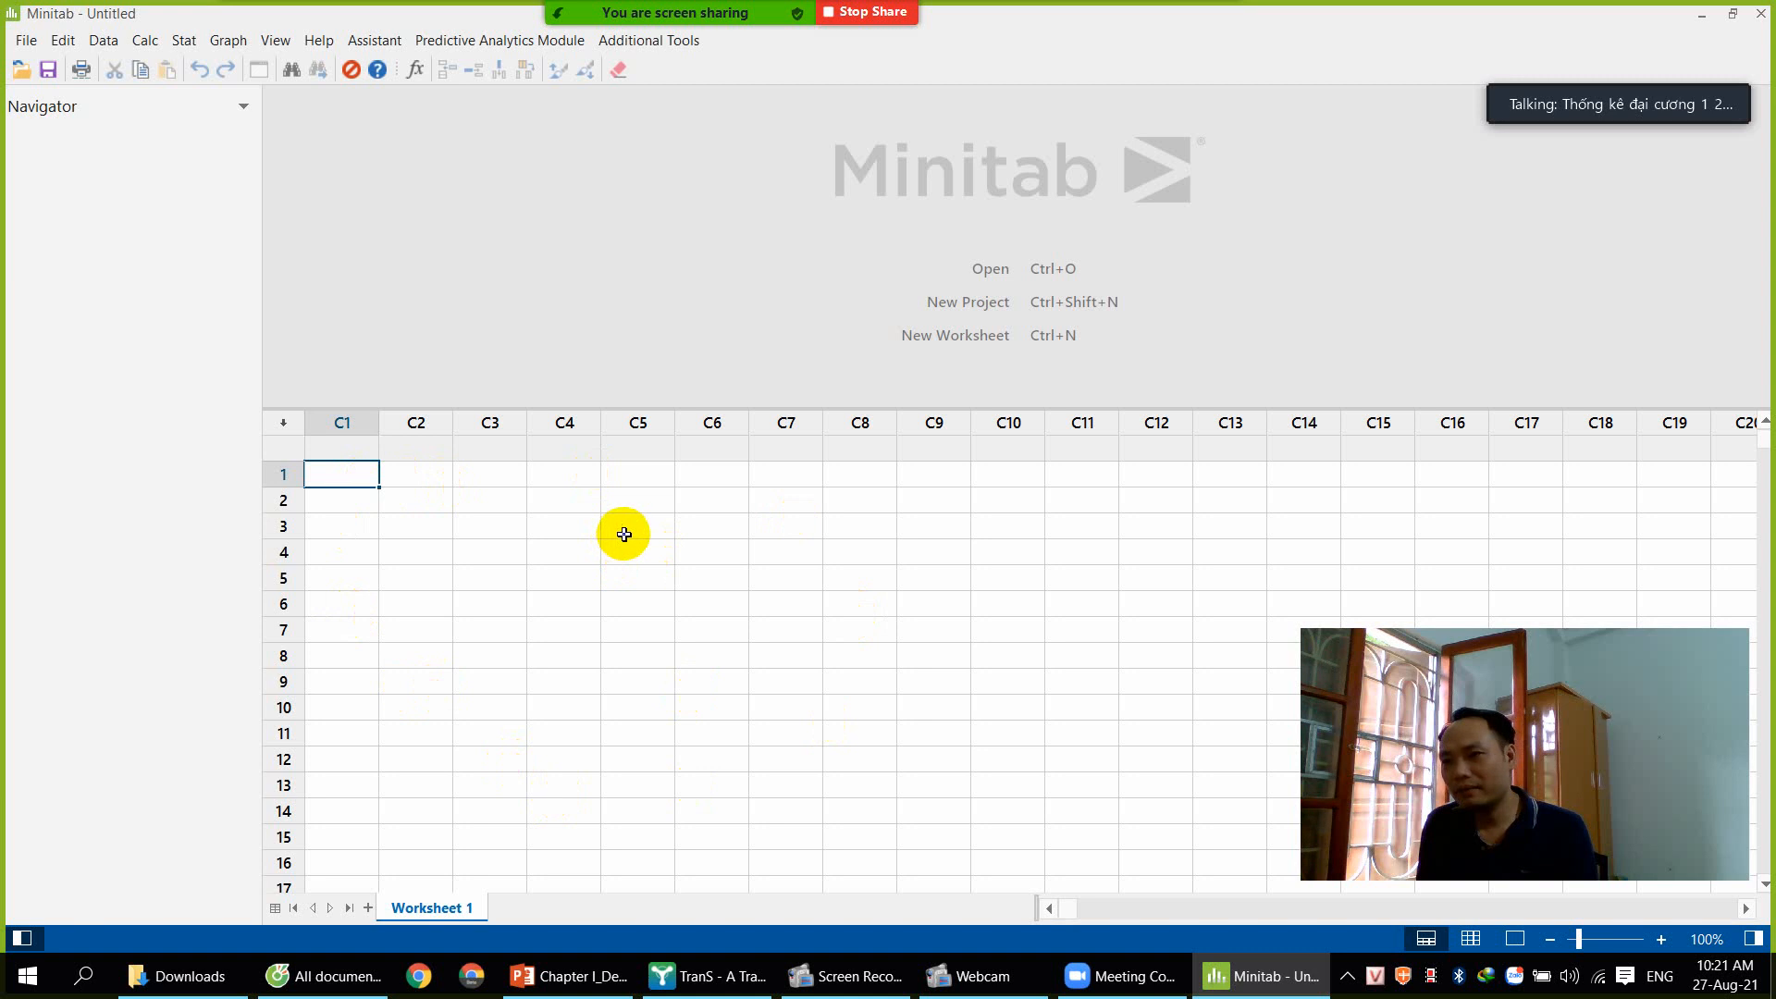
left_click(358, 437)
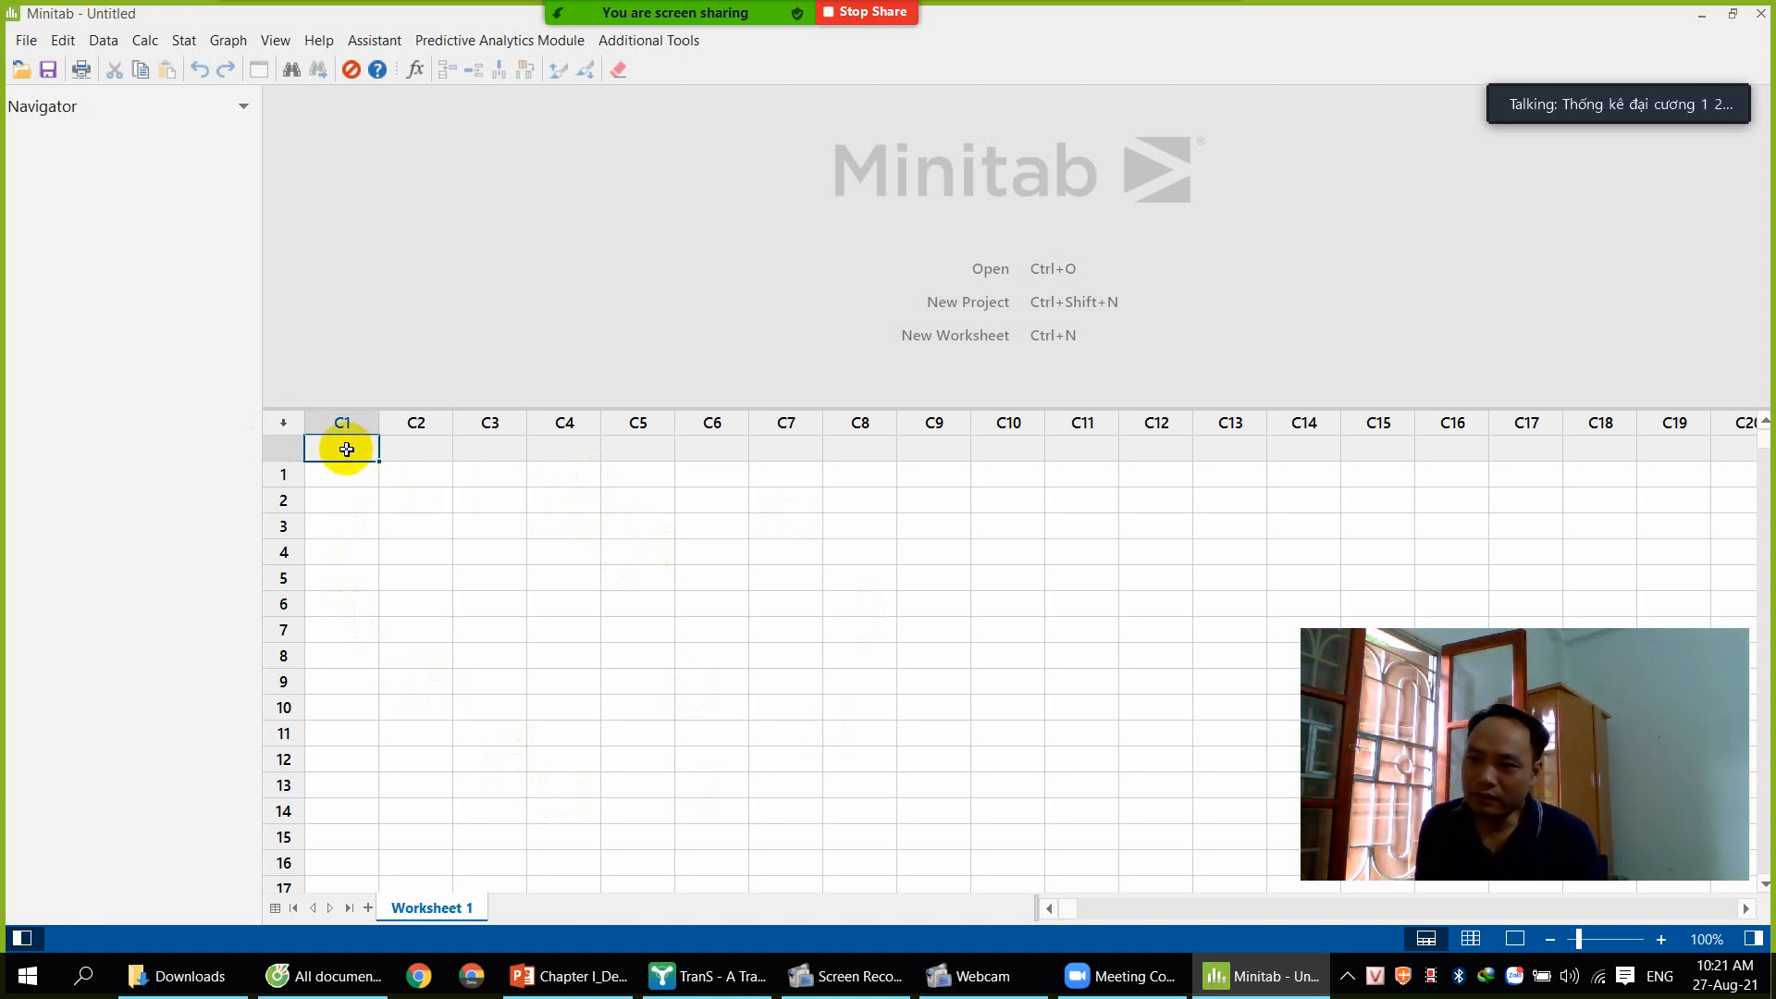
left_click(406, 450)
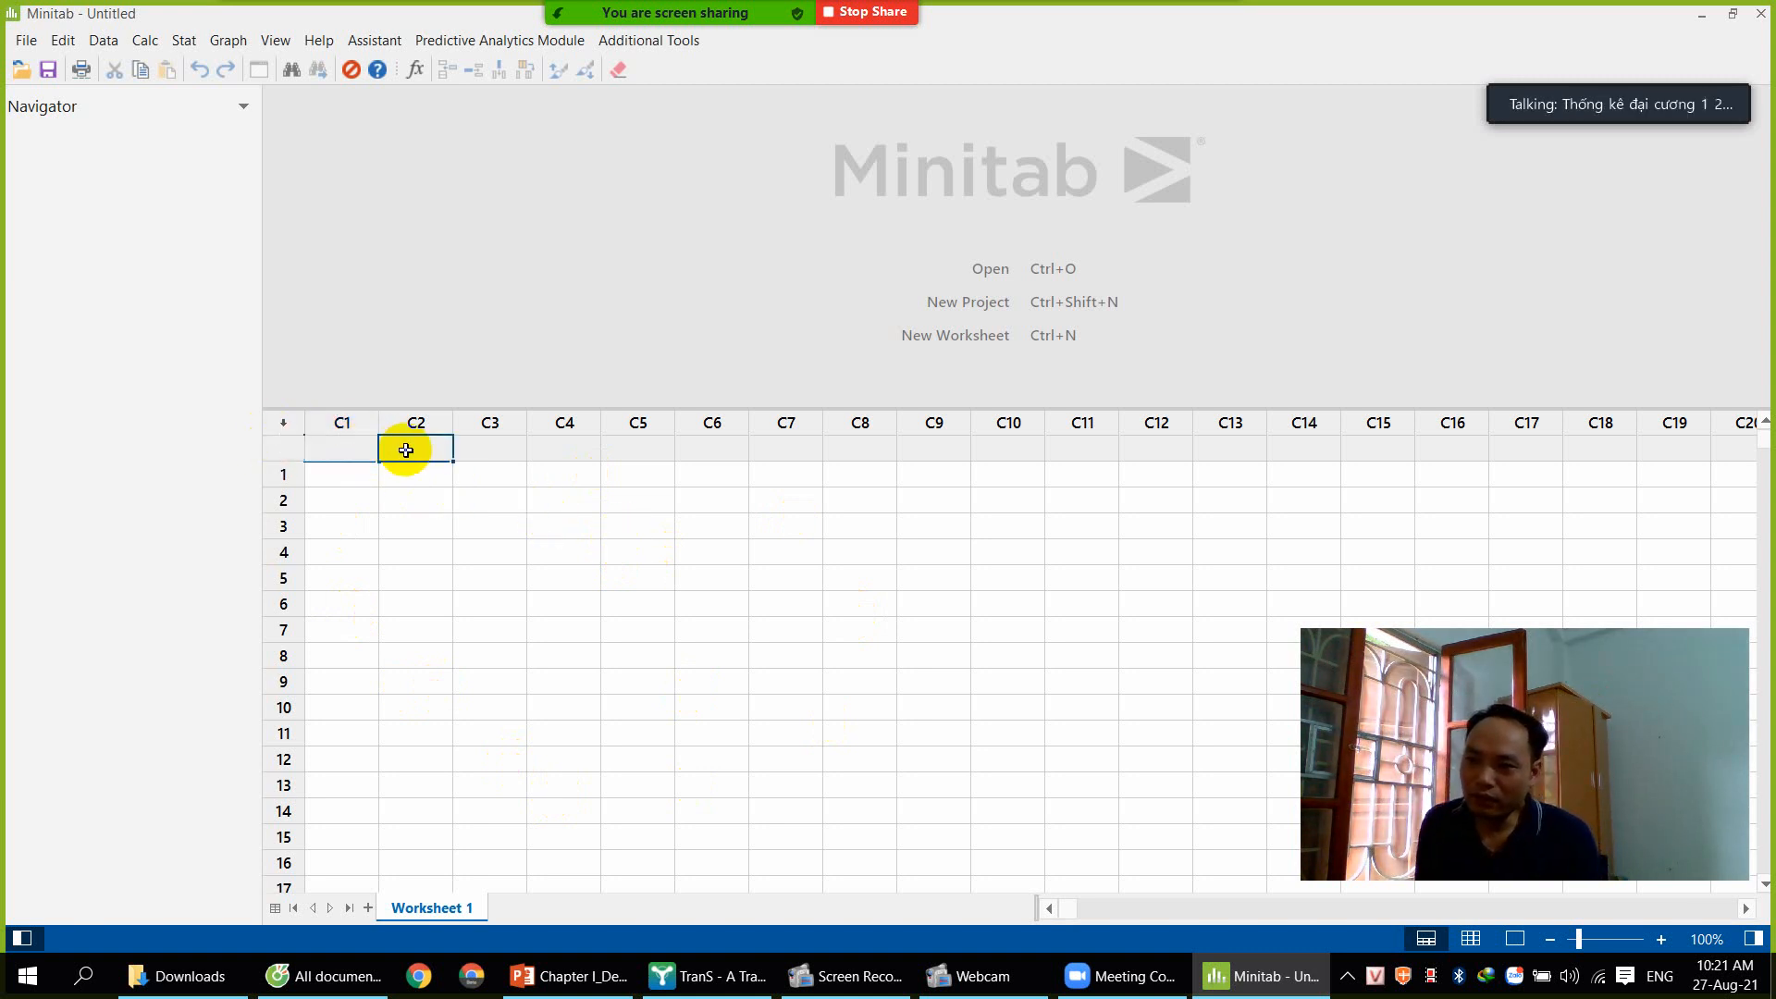
left_click(327, 450)
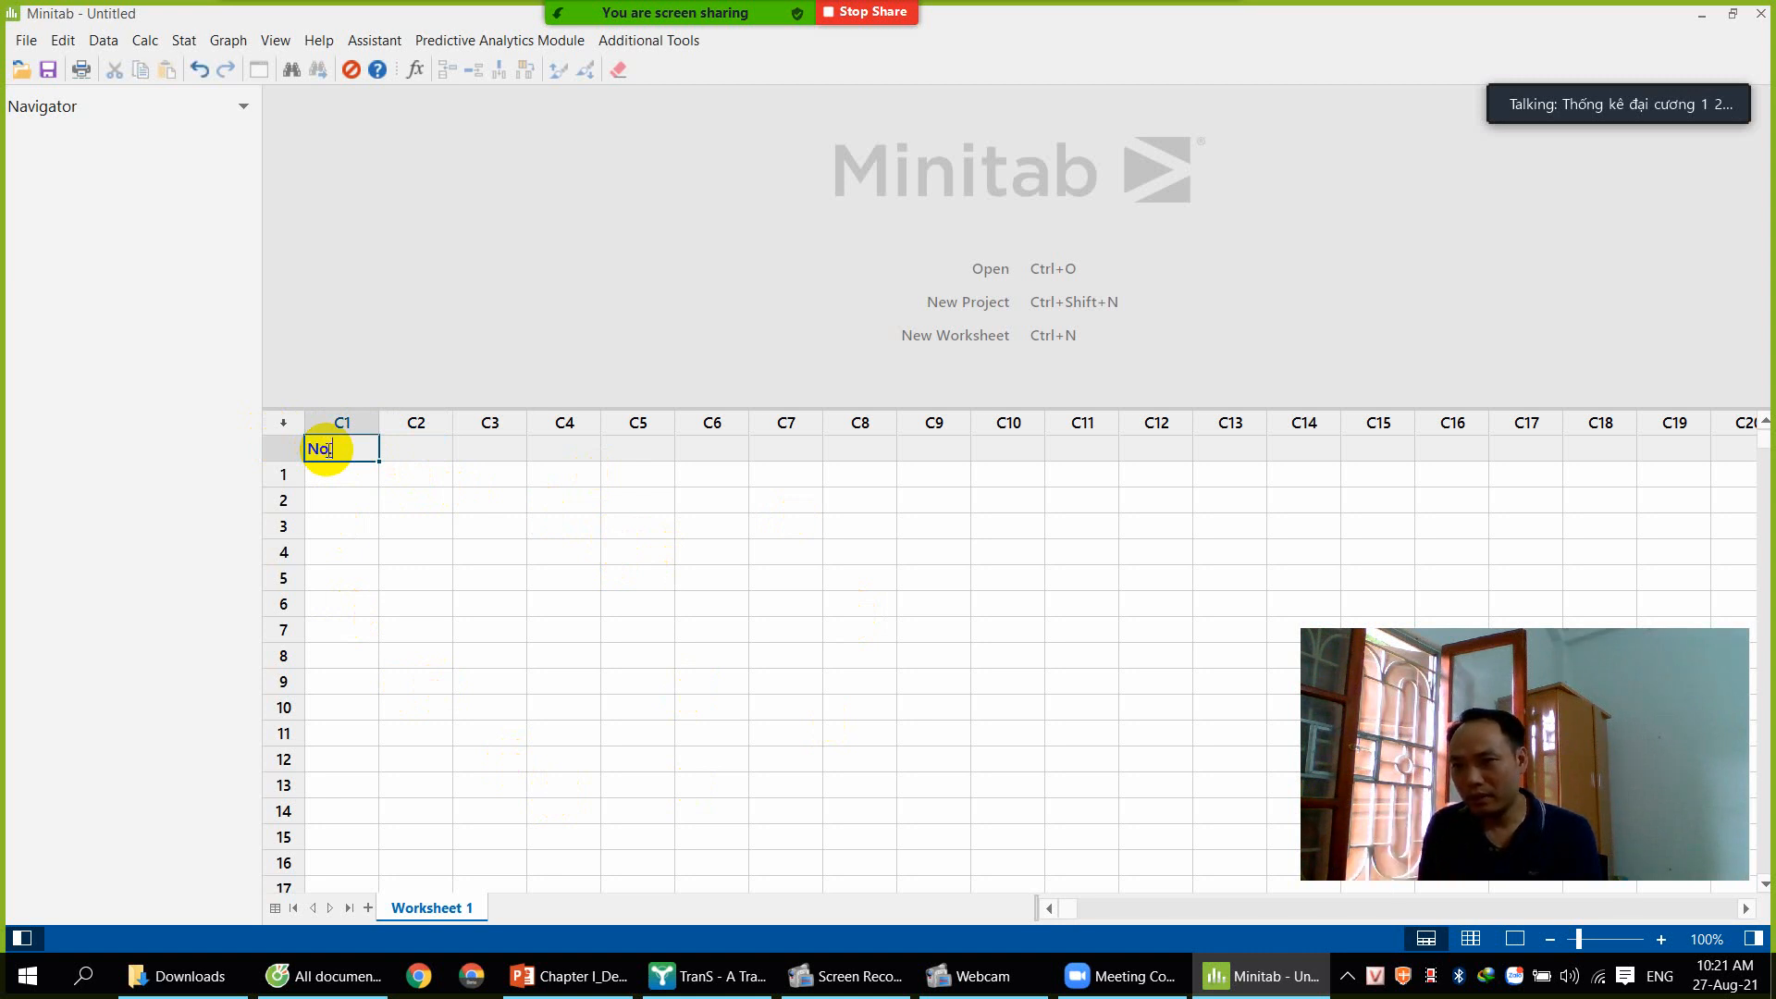
key("alt+Tab")
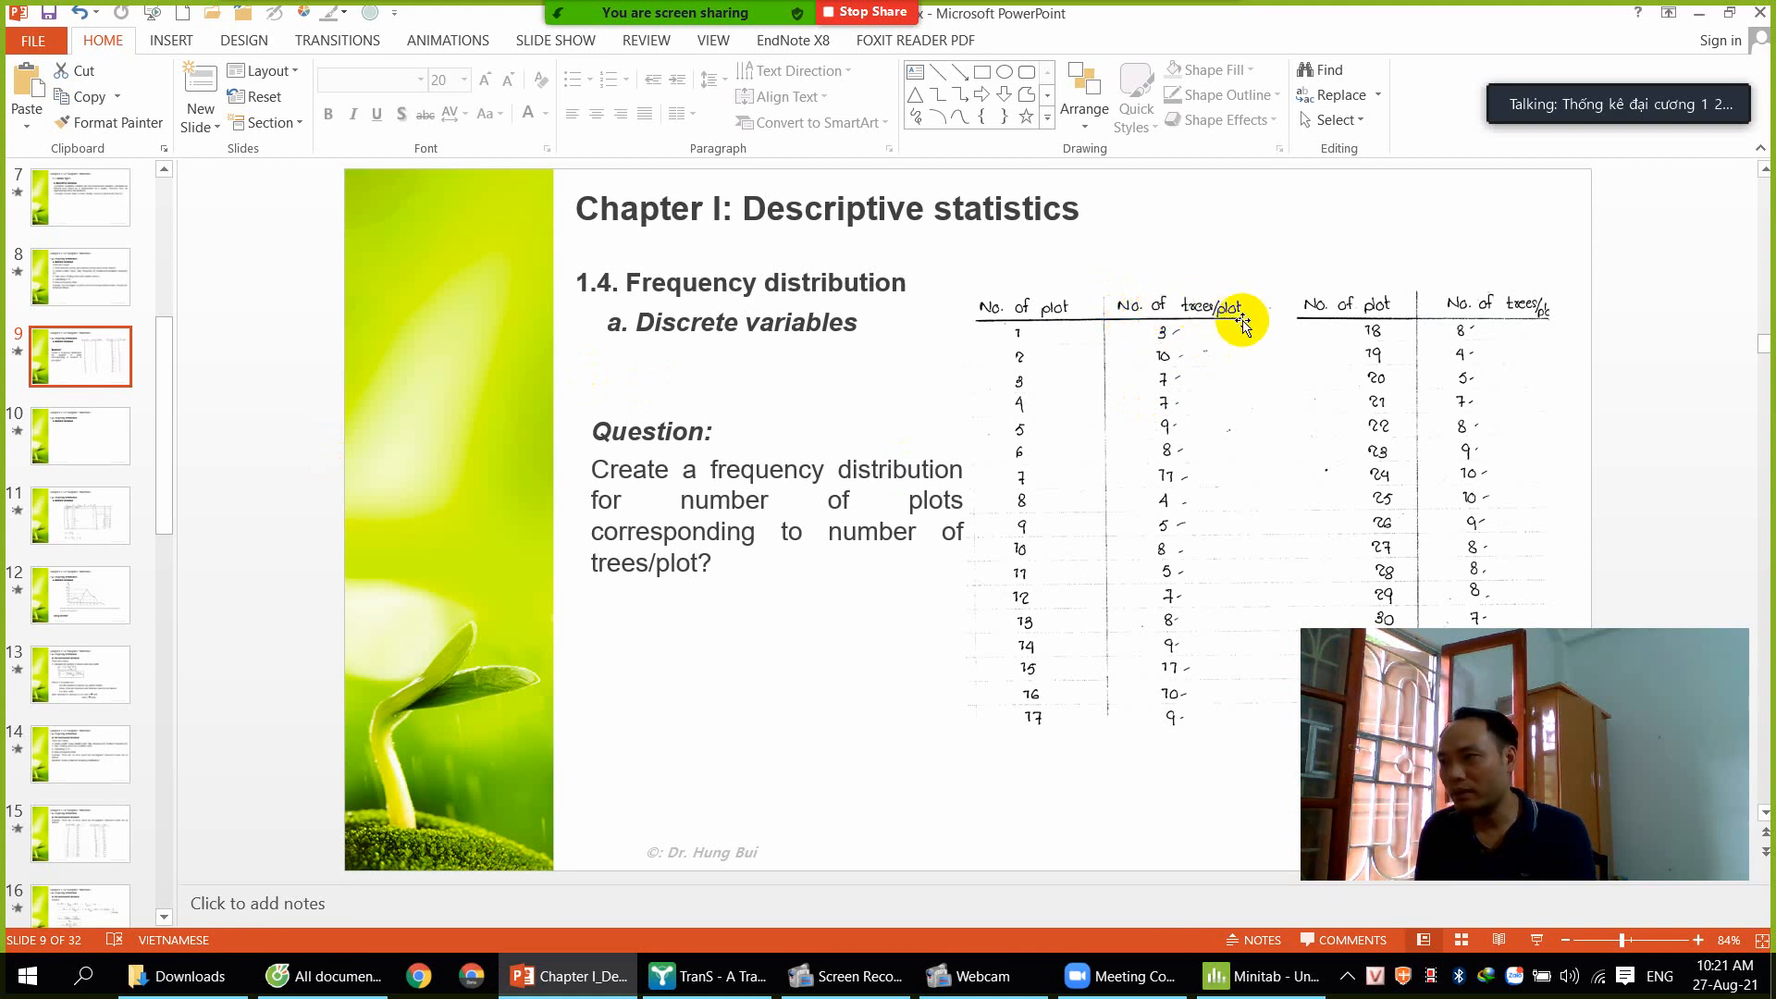
key("alt+Tab")
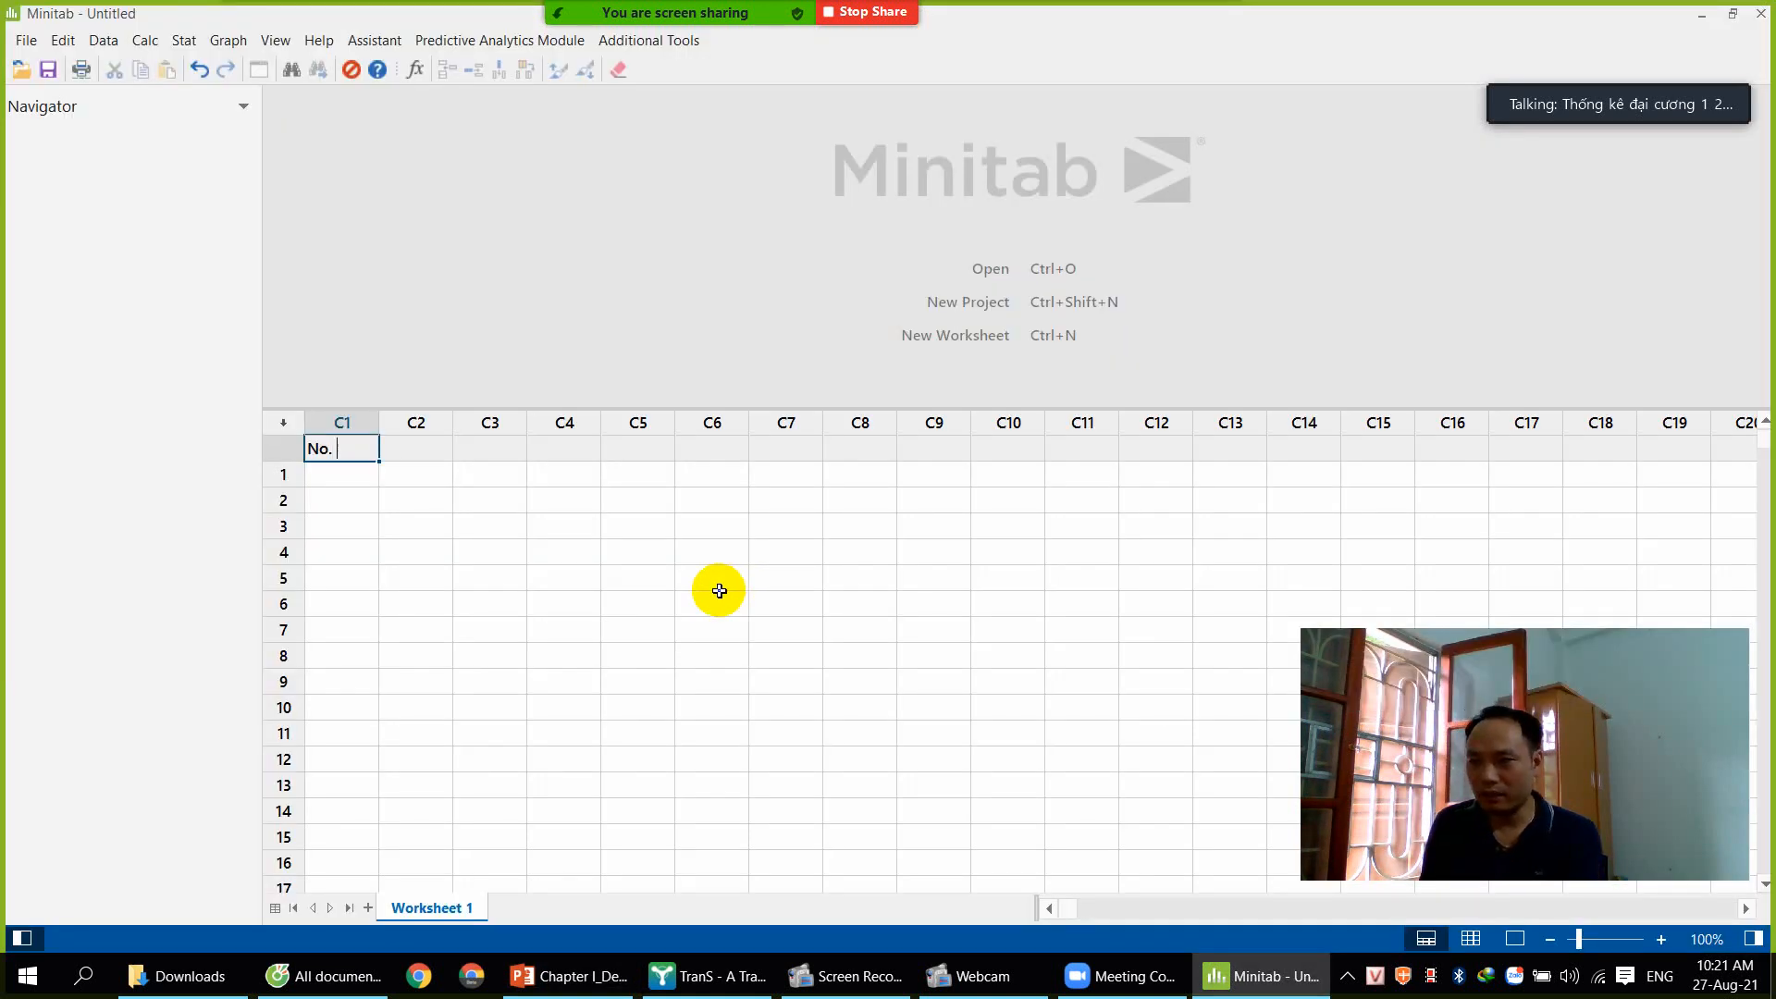
type("es/plot")
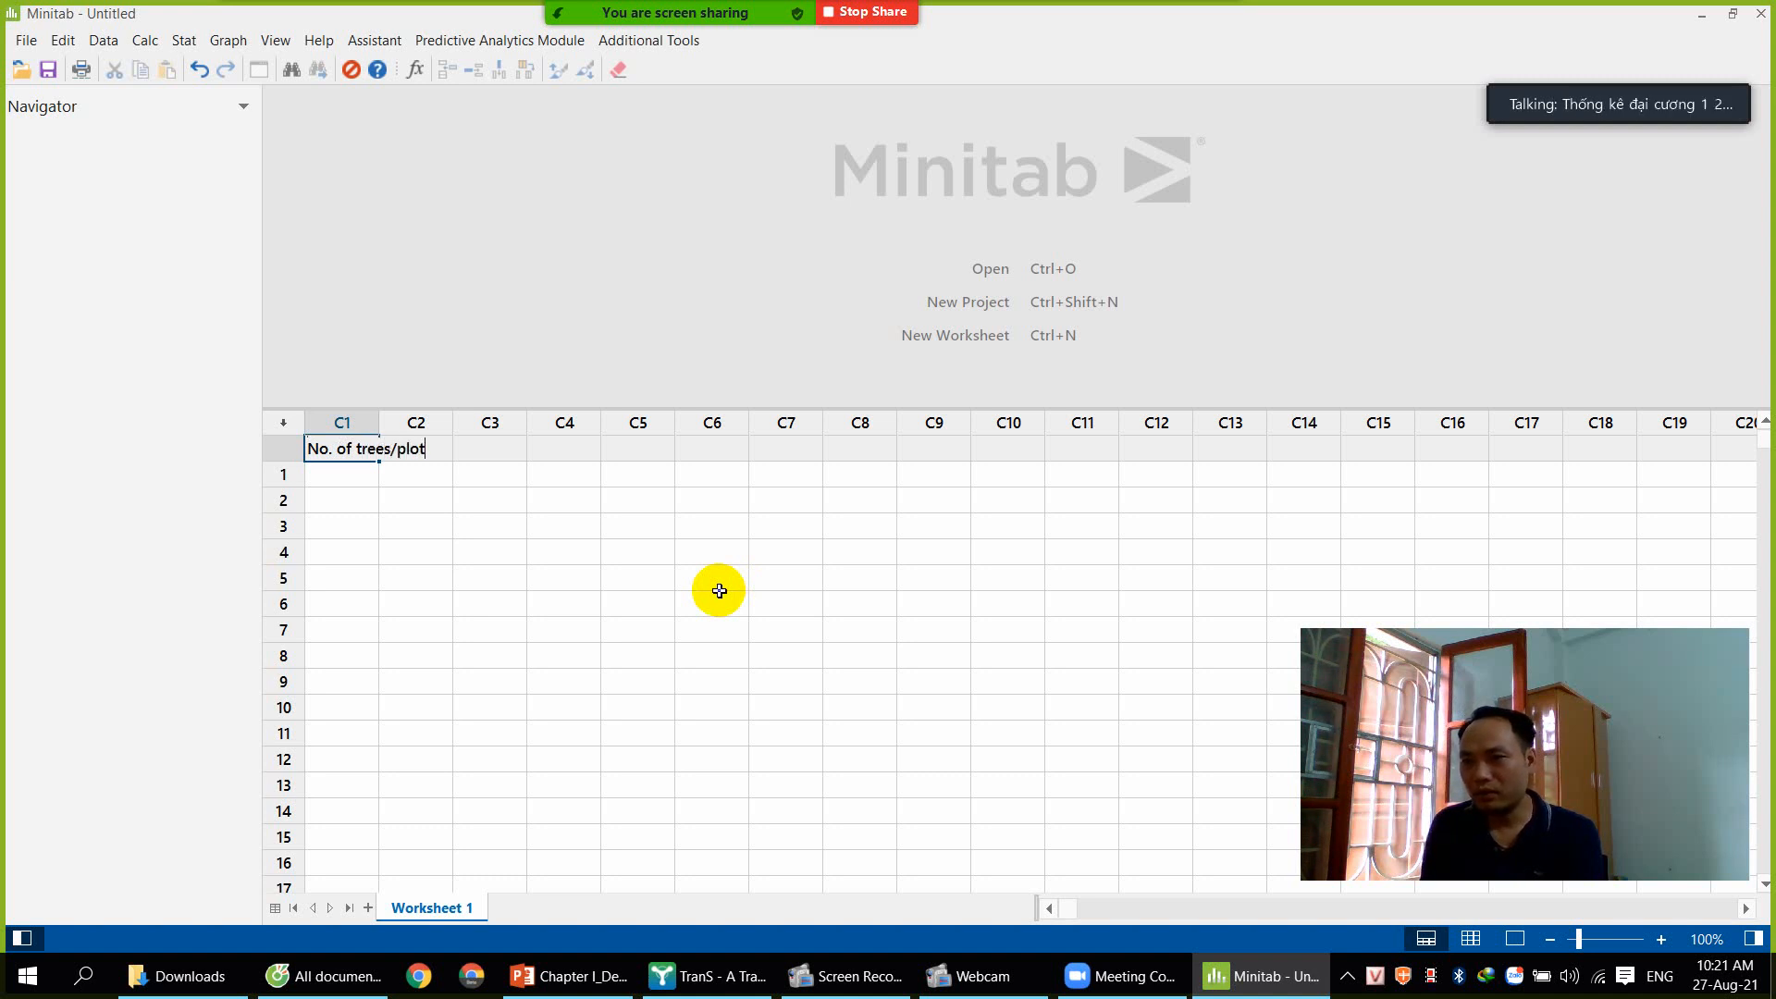
key("Return")
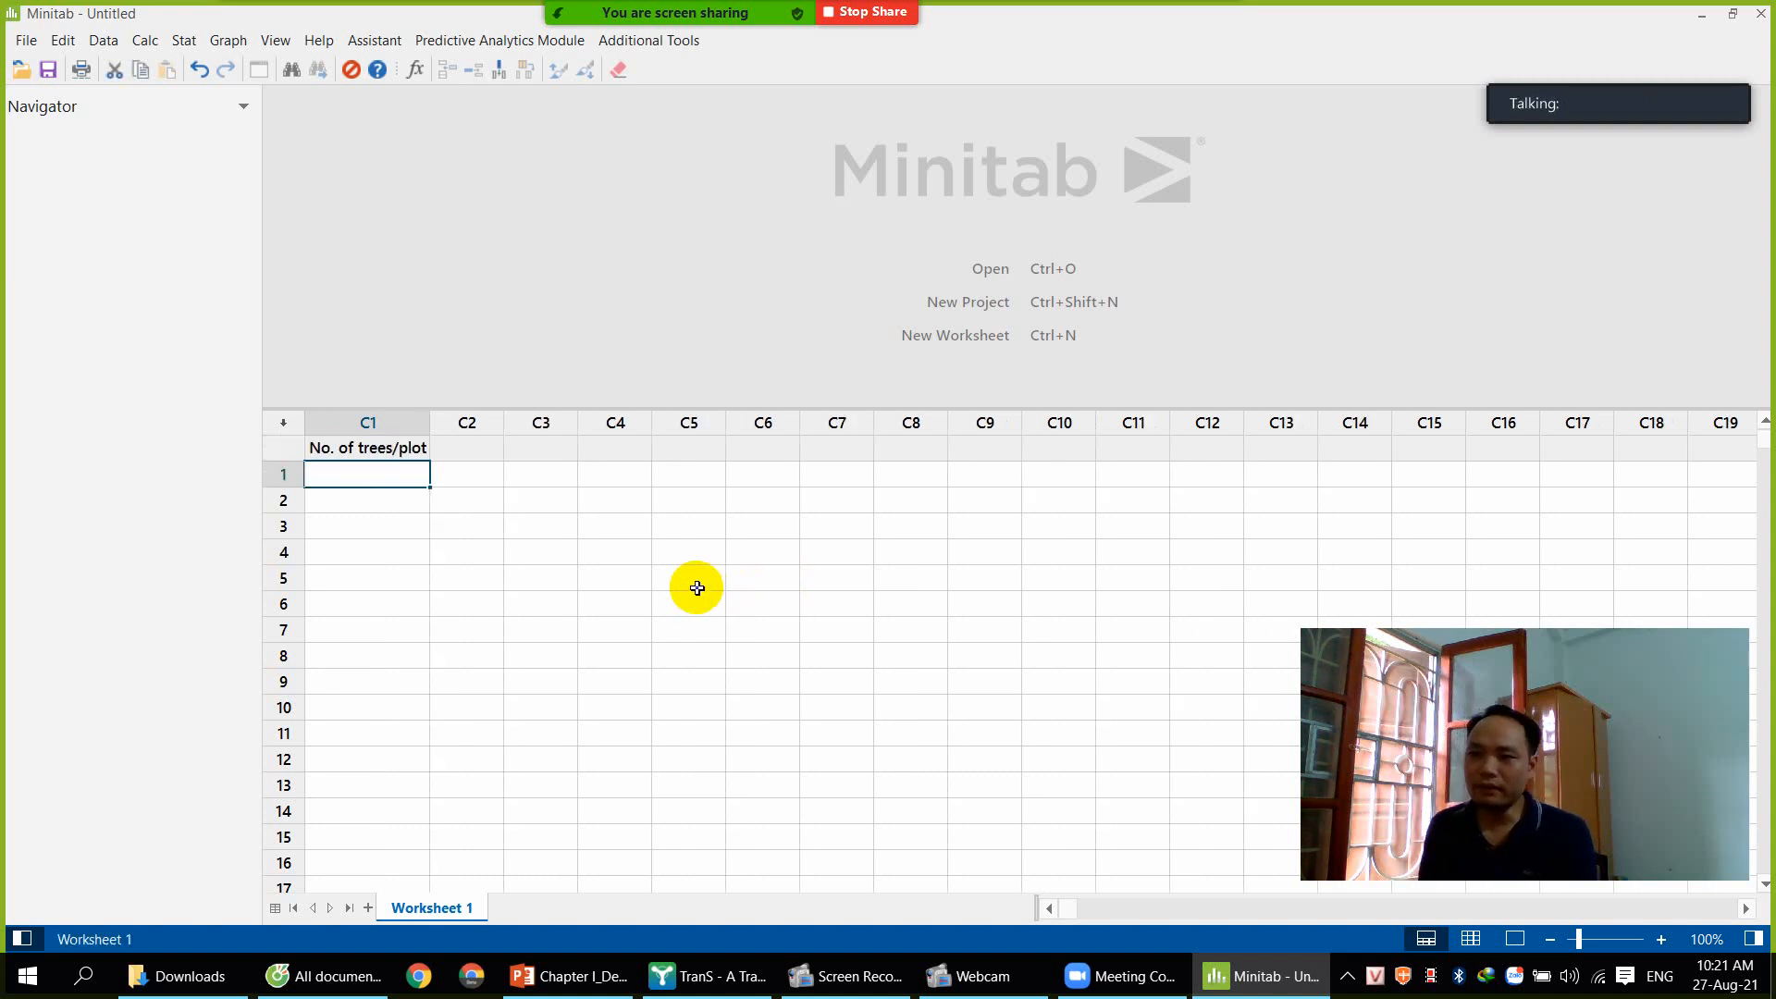
Point out the column-name row by selecting the name cells of C1 and C2 to C12, and the whole row
left_click(397, 447)
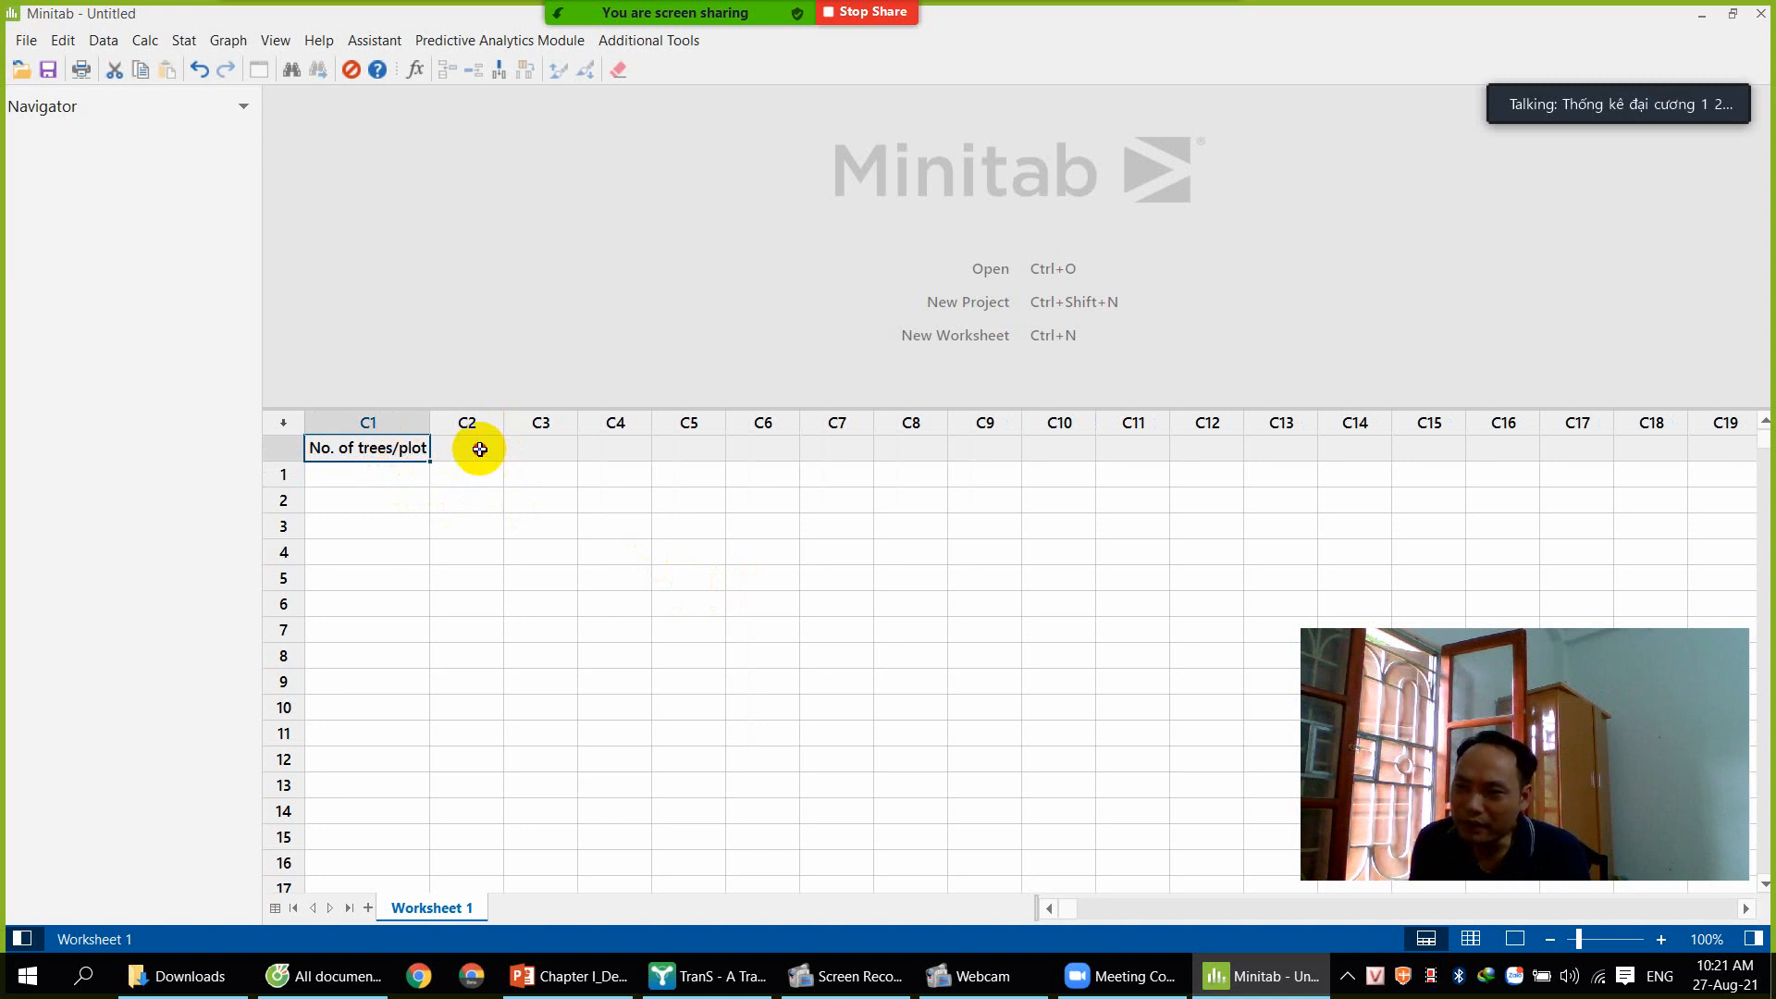
left_click_drag(480, 448, 1173, 446)
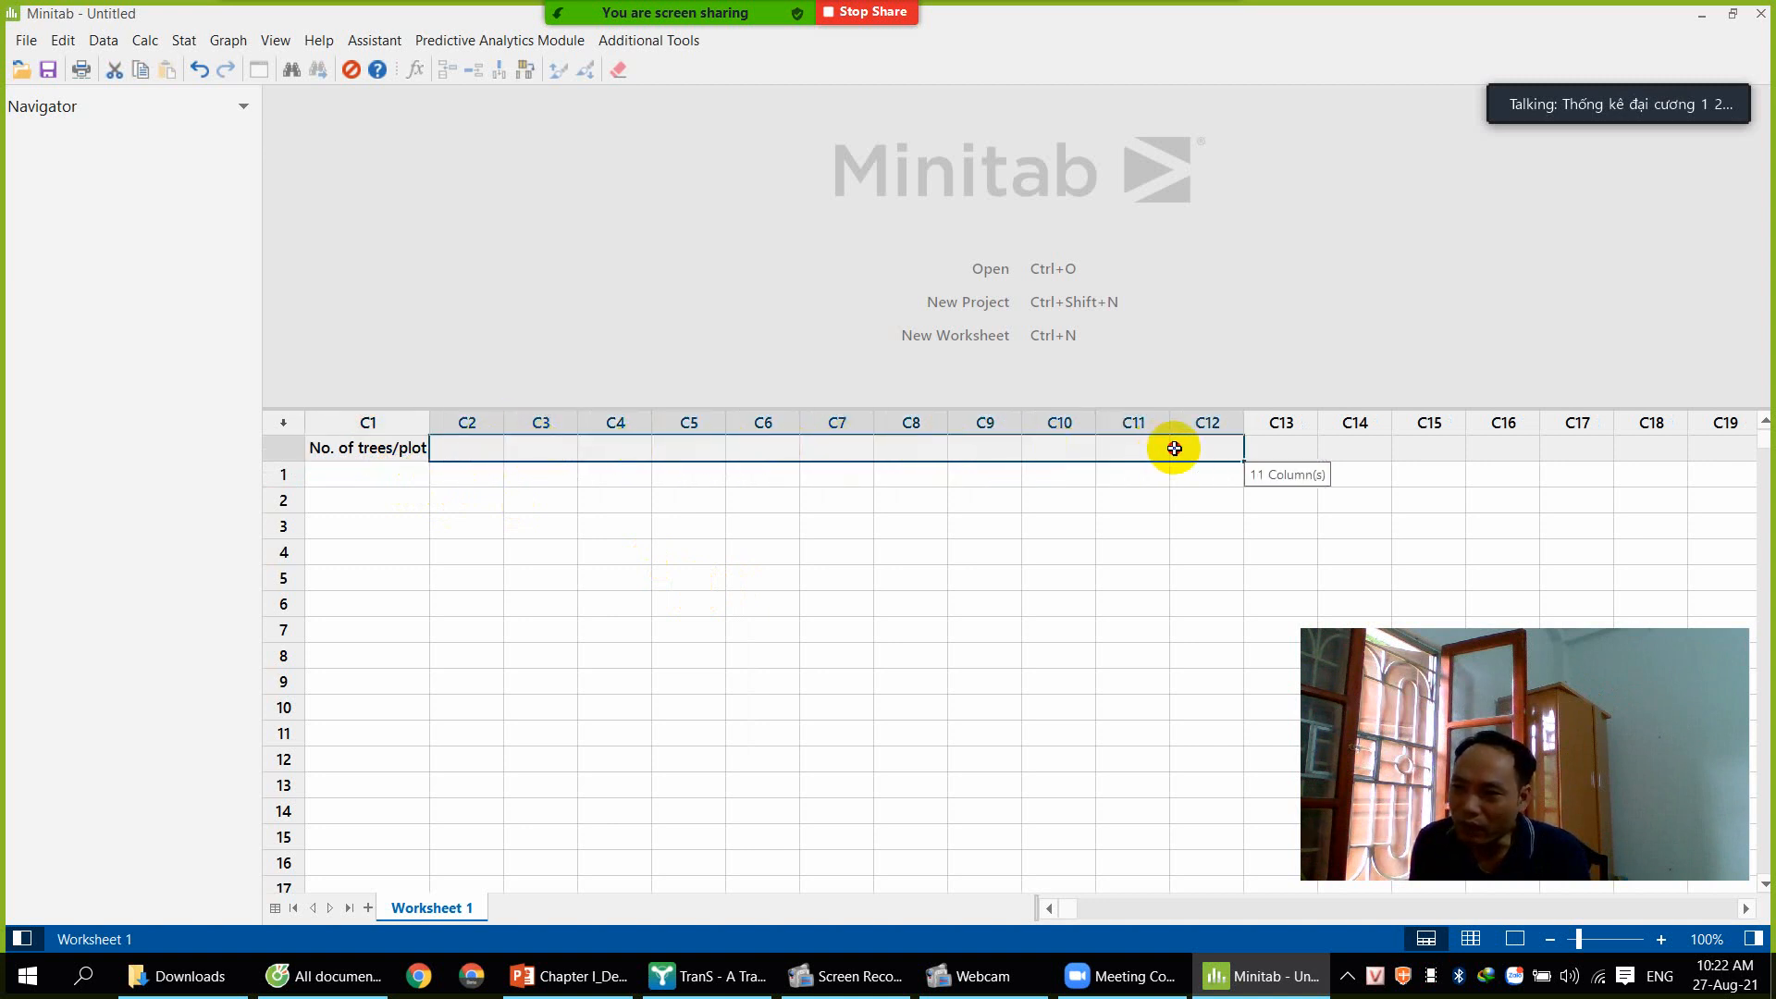
left_click(277, 445)
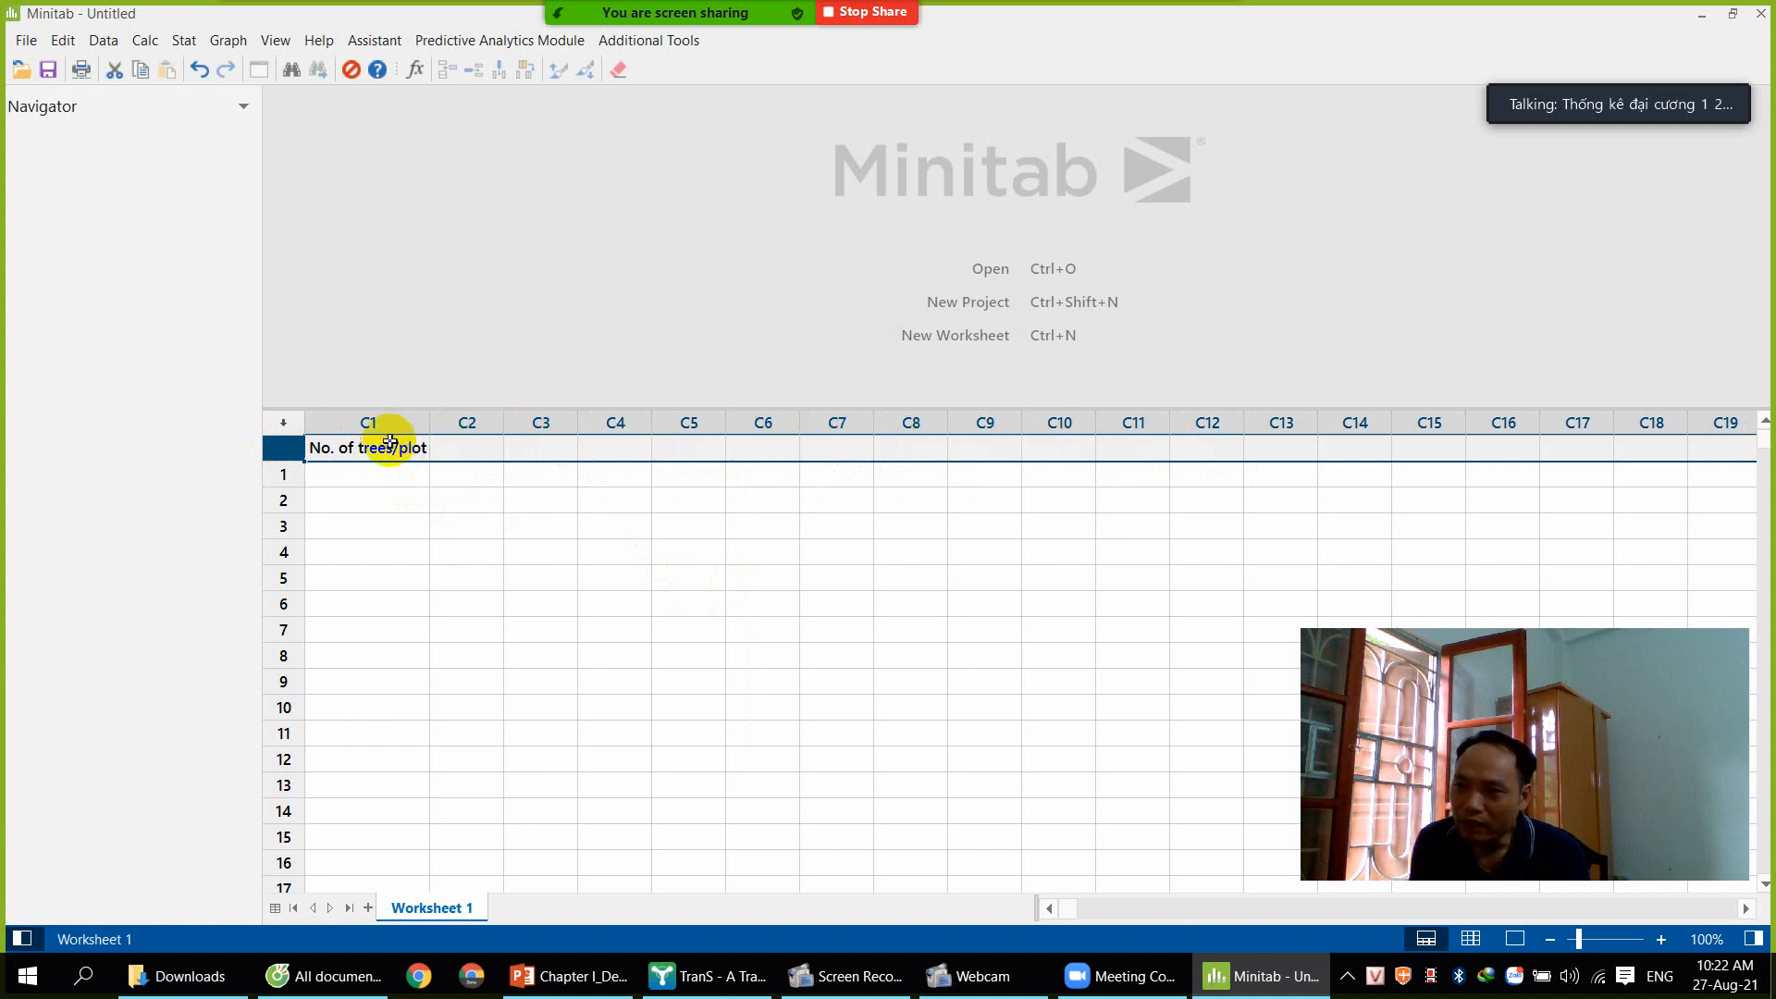
left_click(389, 444)
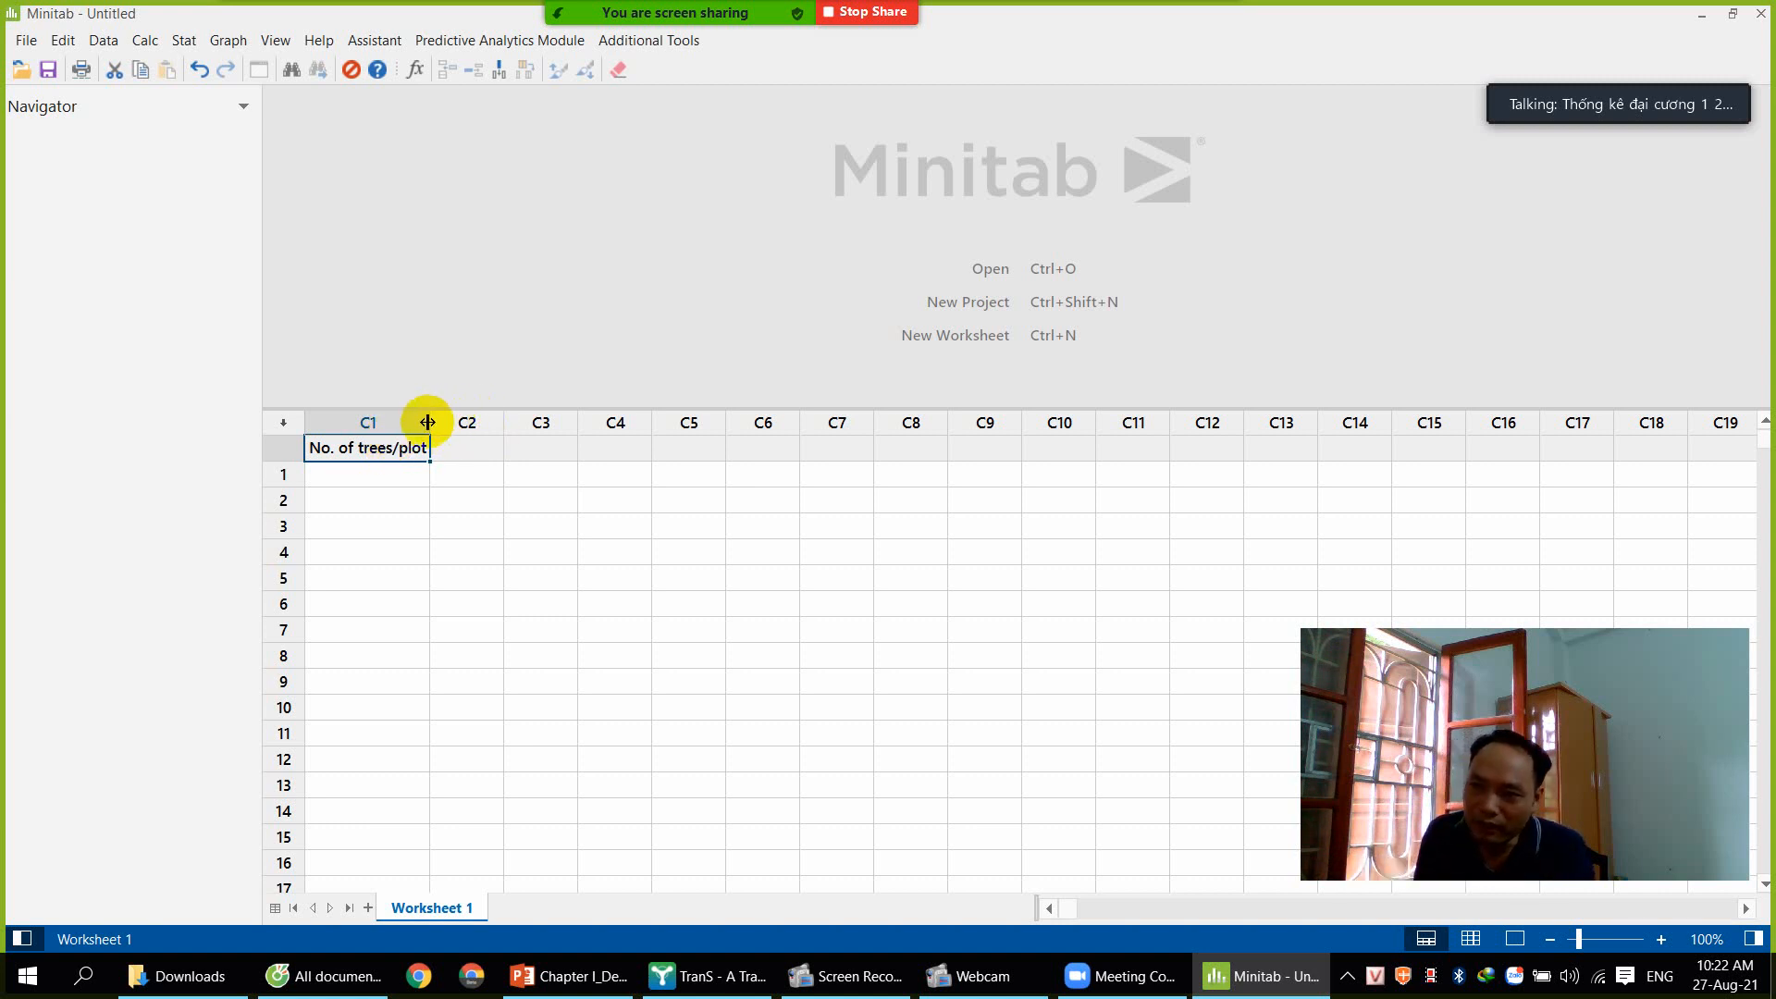
Widen column C1 so its name fits with some space on both sides
left_click_drag(430, 421, 475, 421)
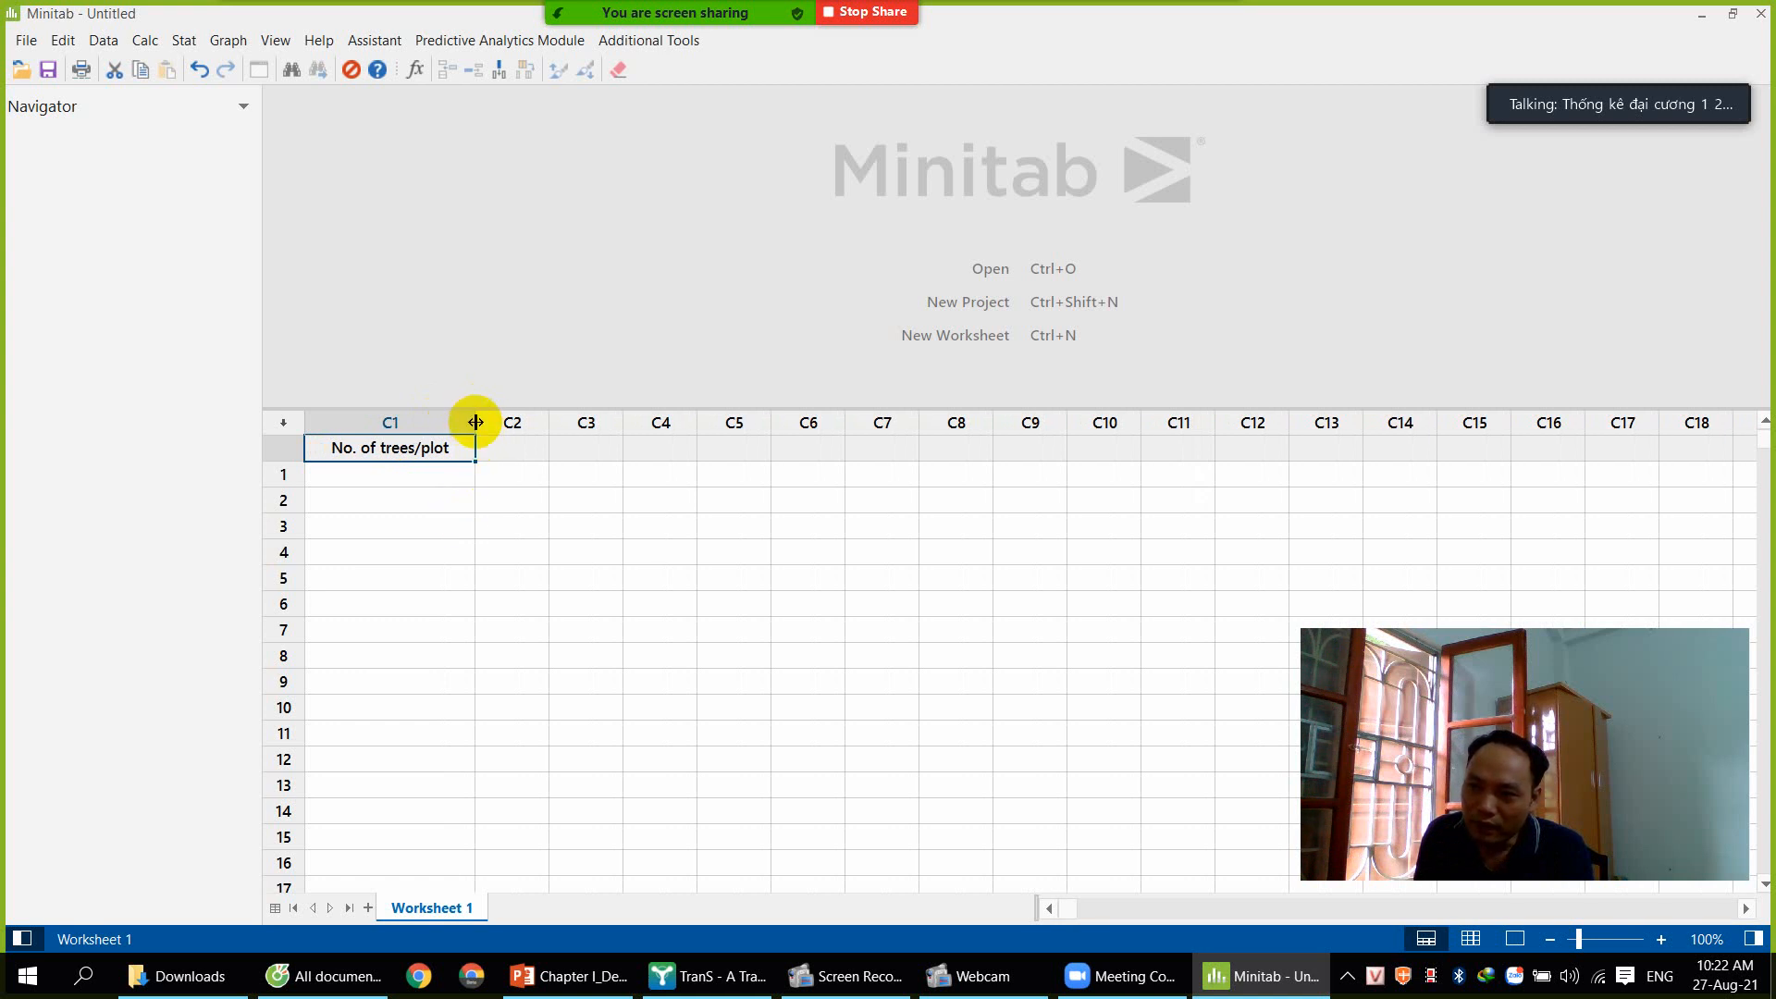
left_click_drag(476, 421, 658, 423)
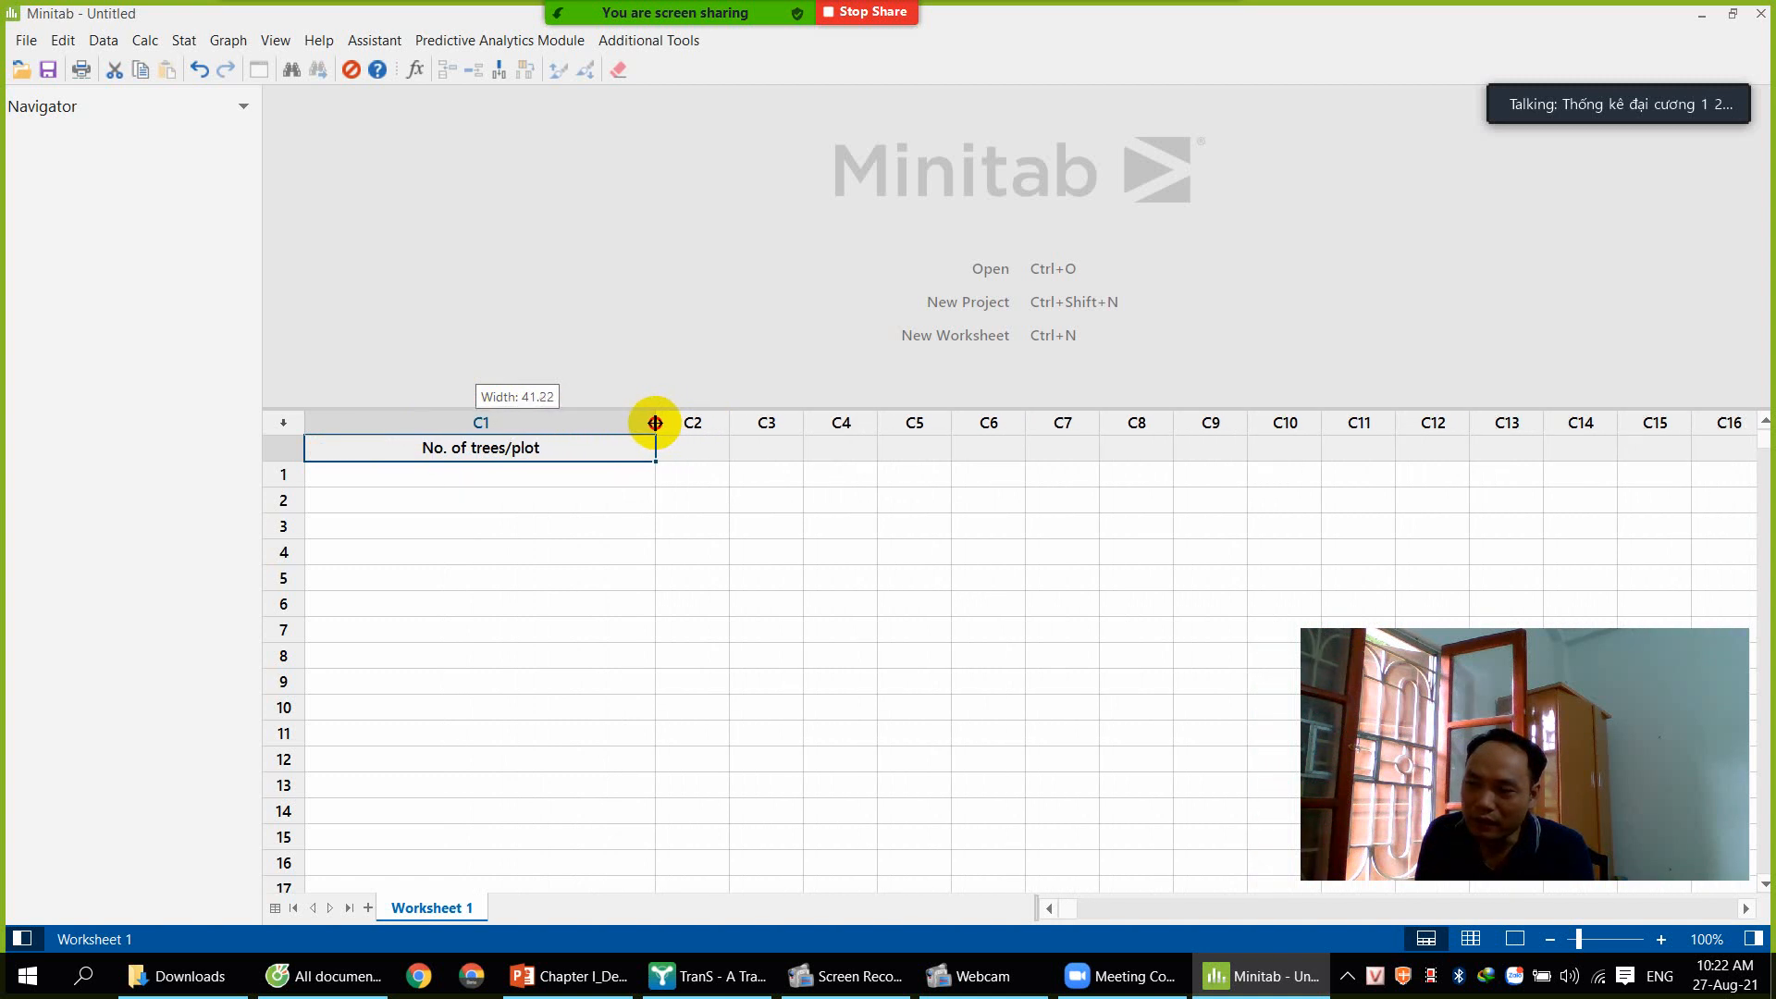
left_click_drag(654, 423, 506, 423)
Check the slide's trees-per-plot table in PowerPoint, then enter 3, 10, 7 and 7 in rows 1 to 4 of C1 in Minitab
left_click(414, 475)
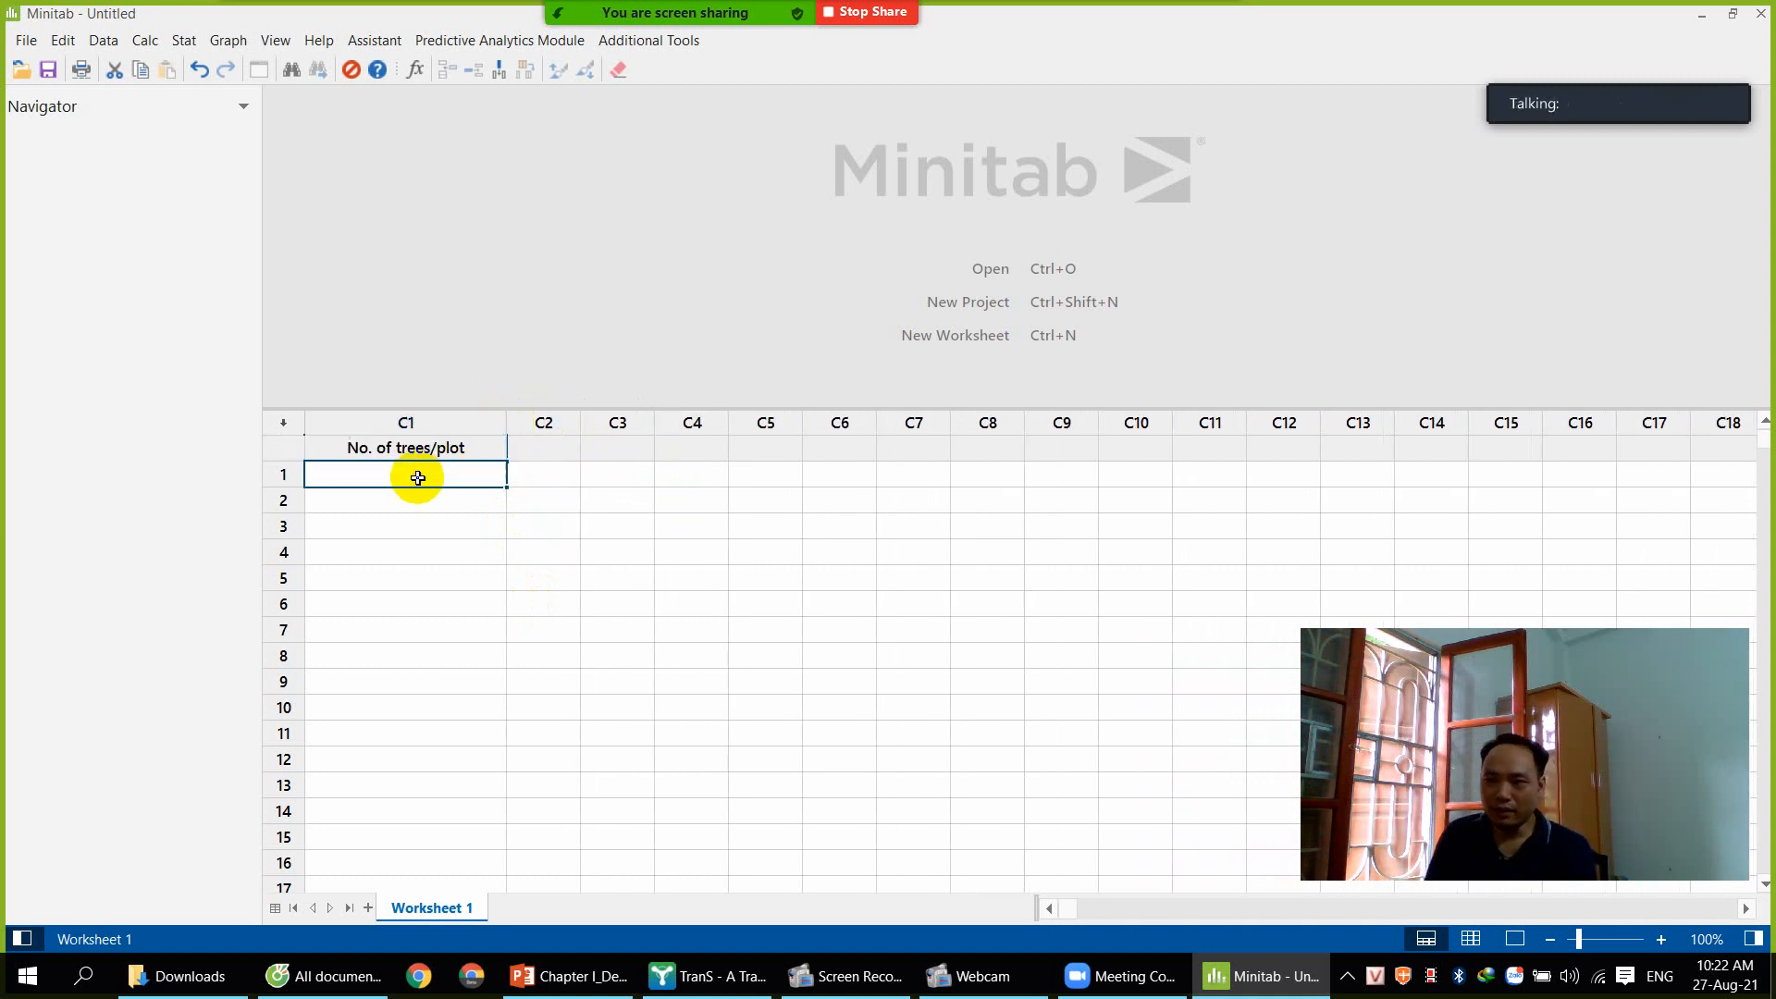
key("alt+Tab")
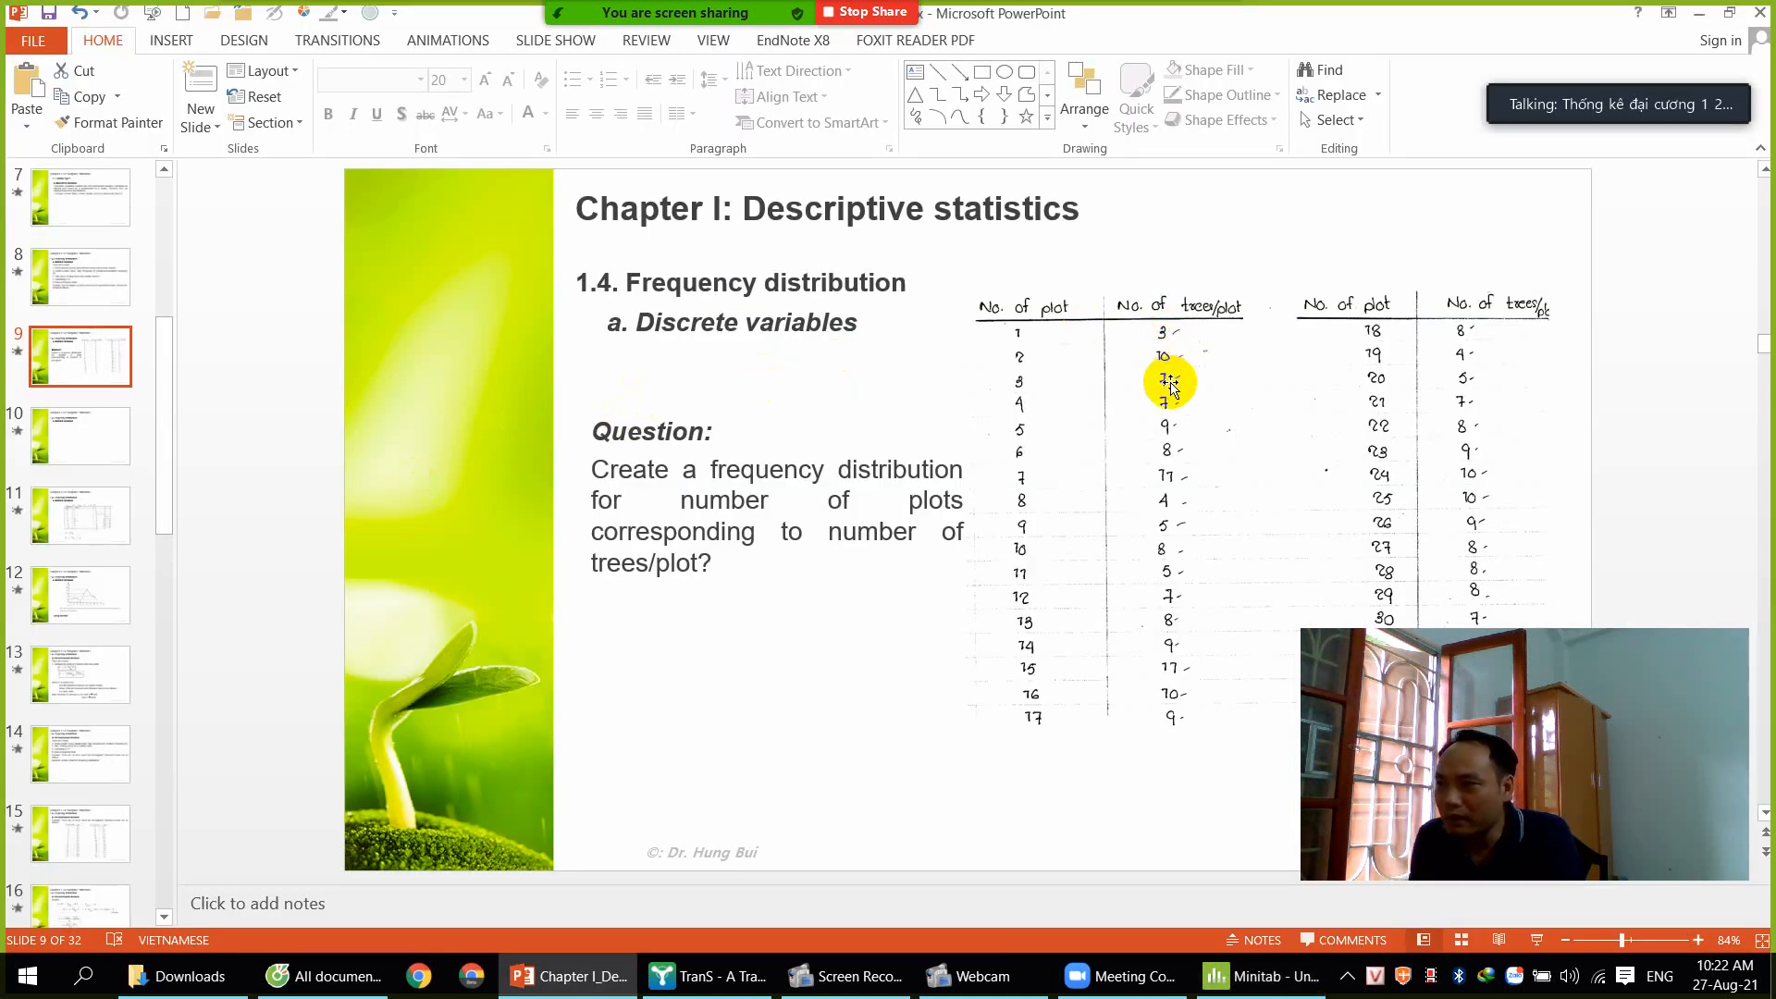
key("alt+Tab")
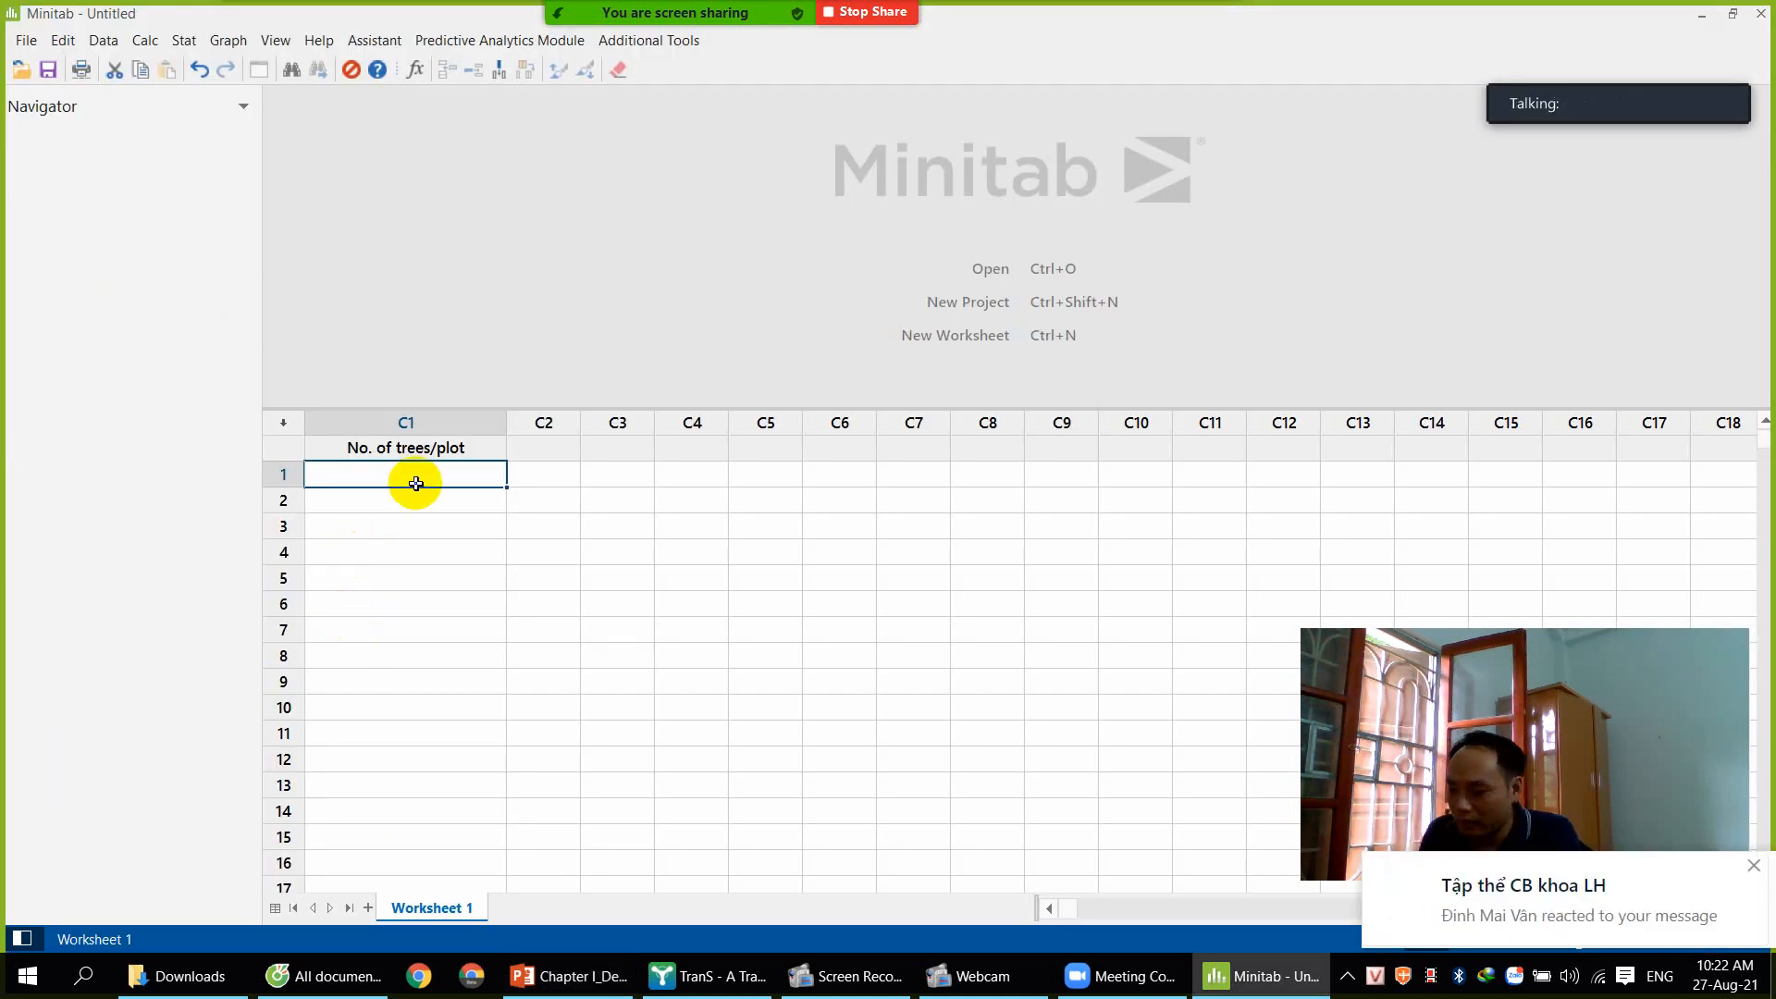
type("3")
key("Return")
type("10")
key("Return")
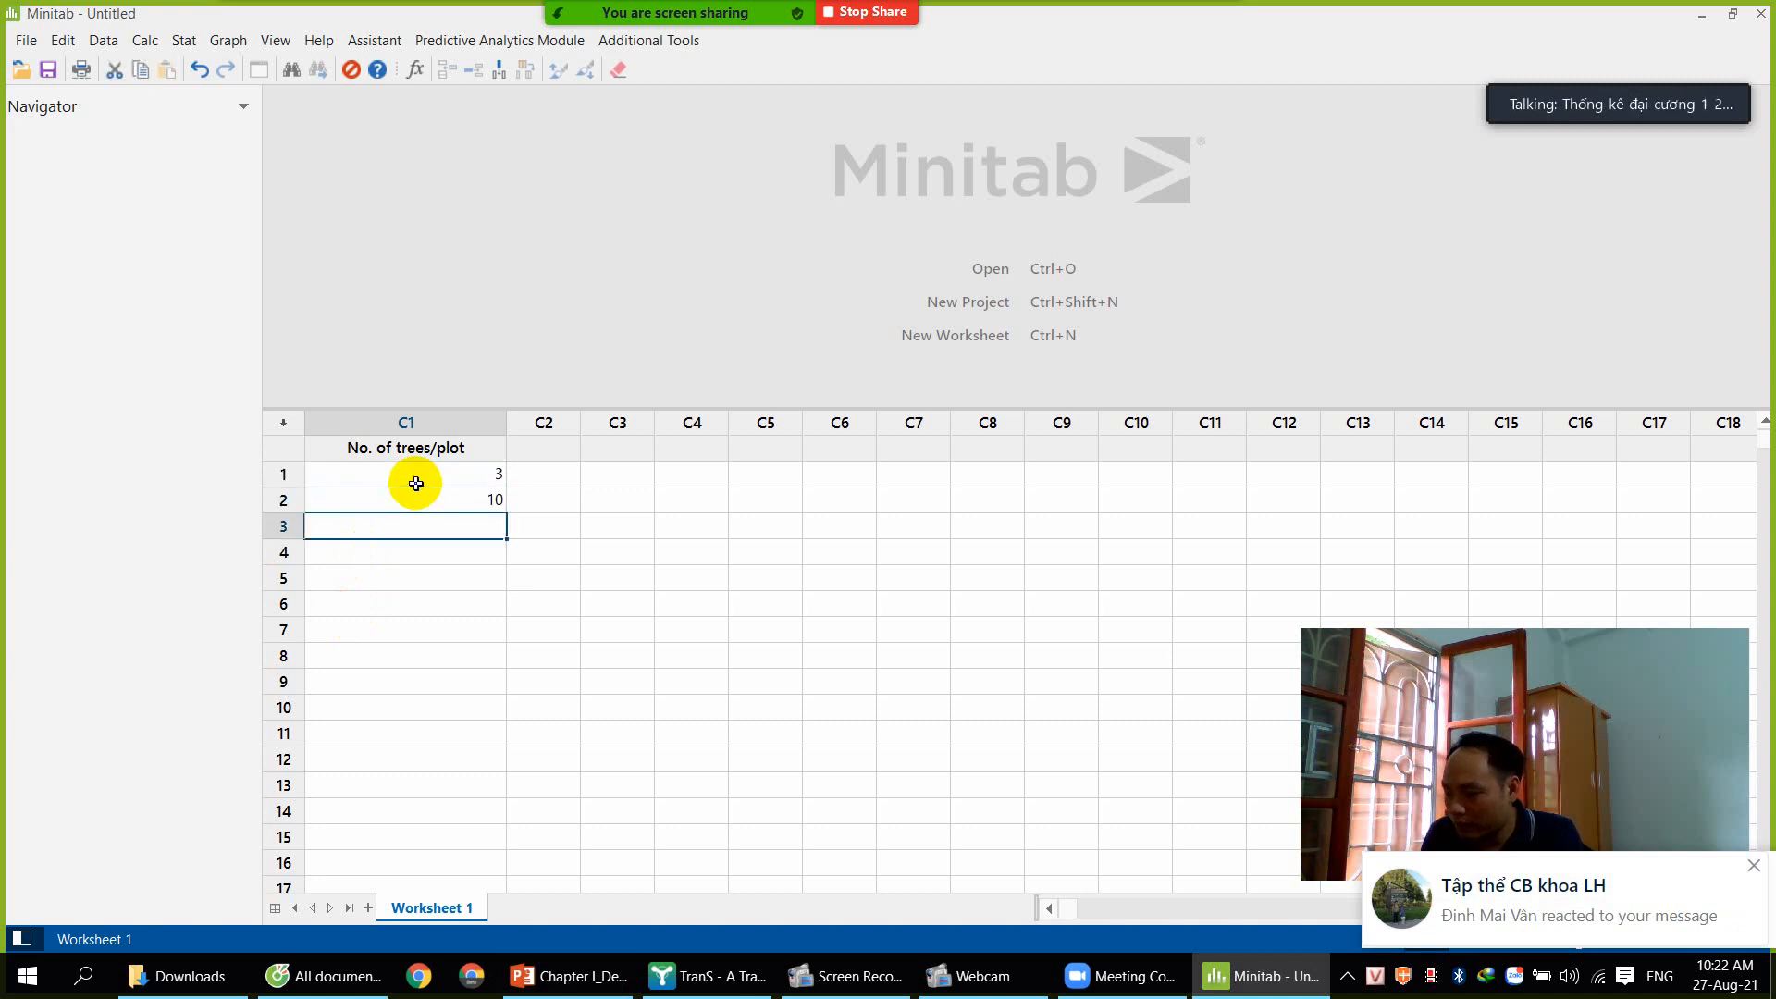
type("7")
key("Return")
type("7")
key("Return")
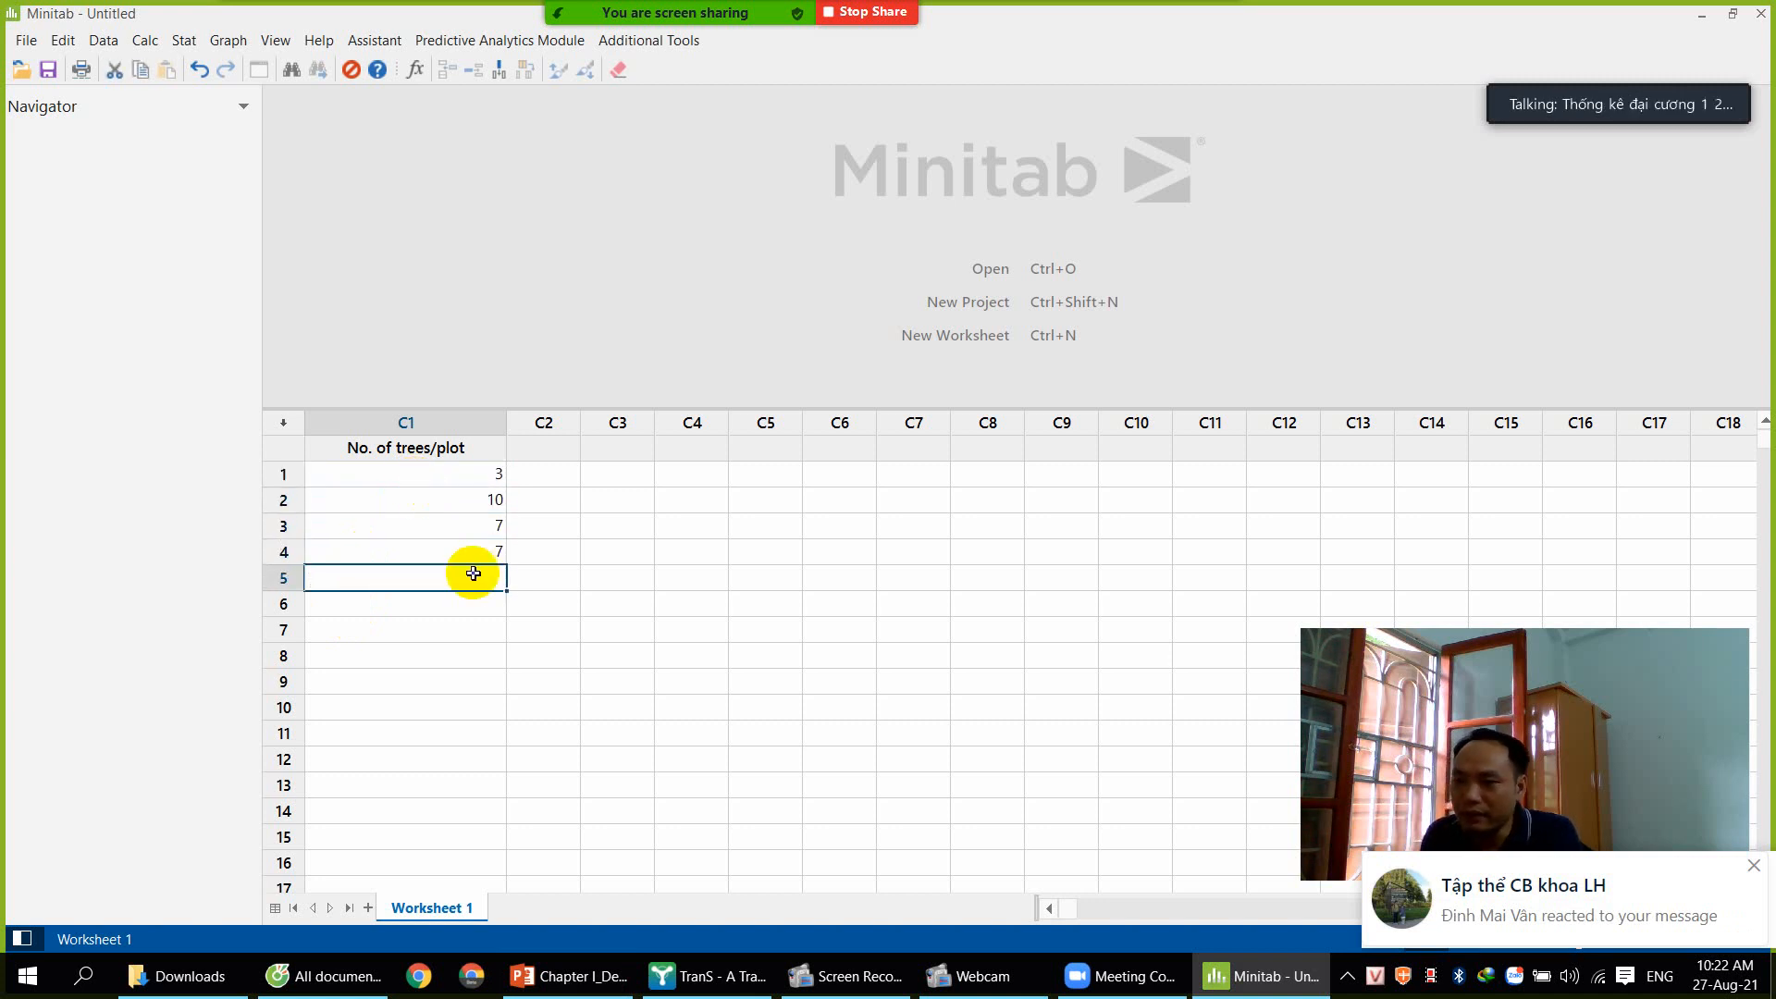
Check plots 5 to 7 on the PowerPoint slide, then enter 9, 8 and 11 in rows 5 to 7 of C1 in Minitab
left_click(453, 534)
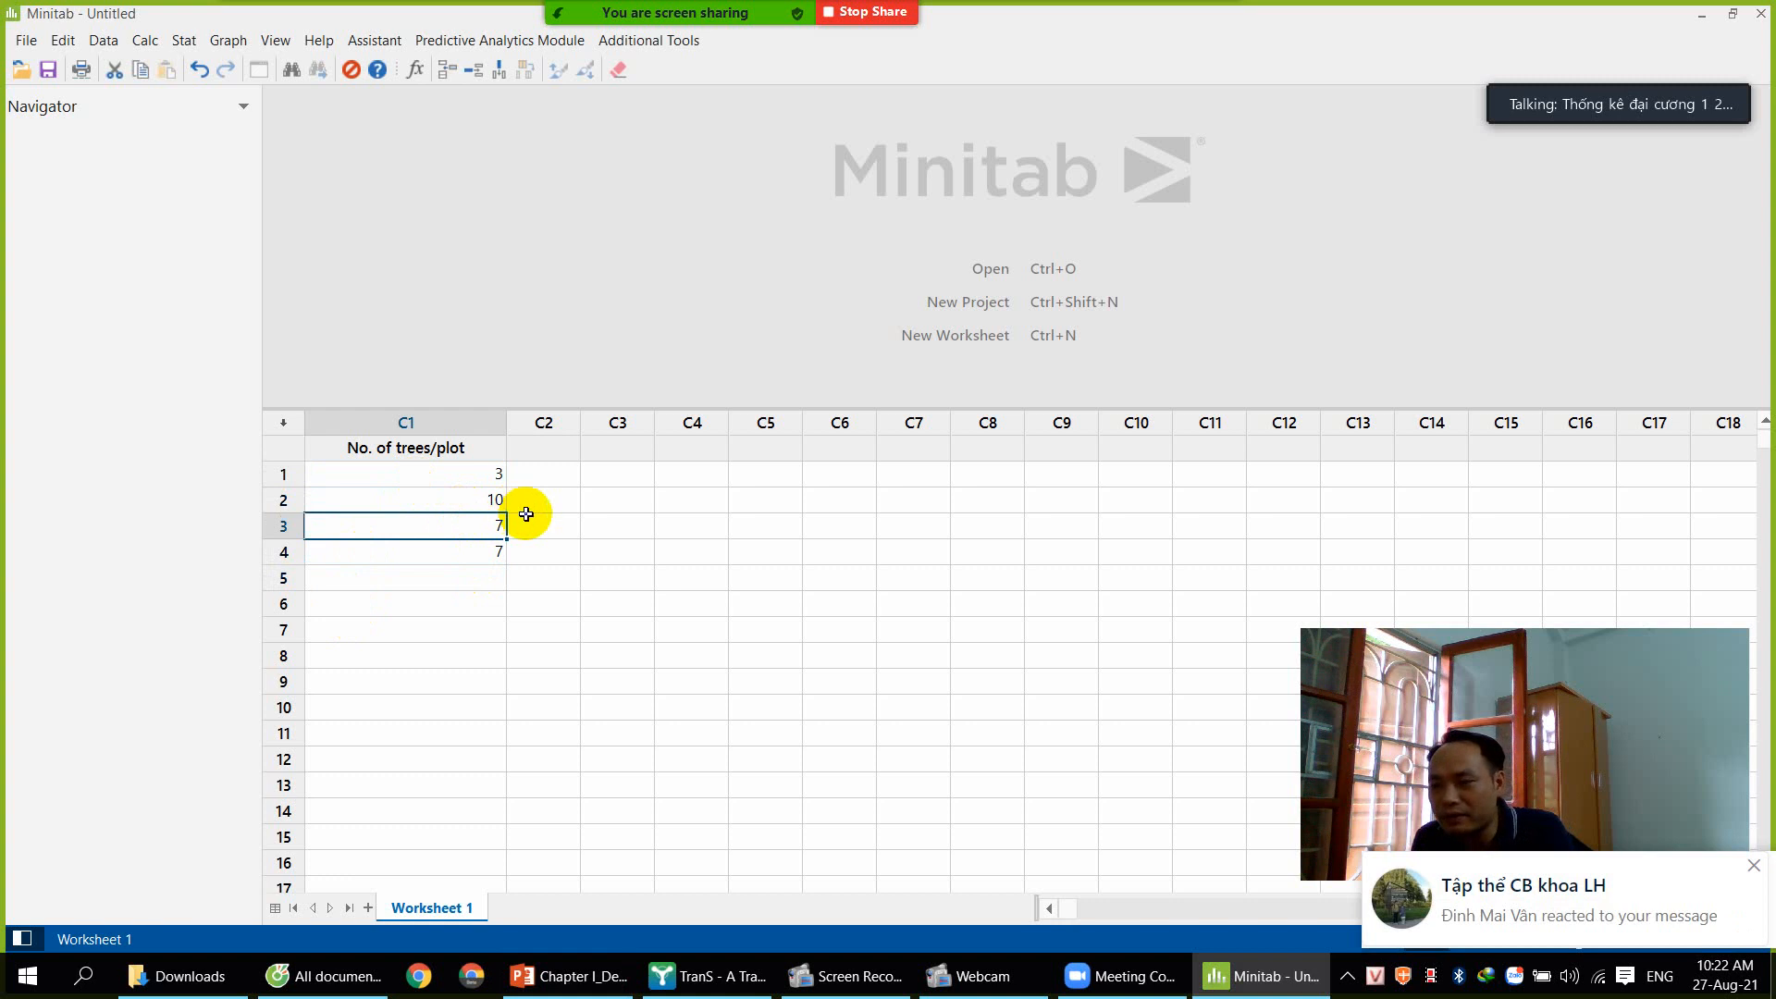
left_click(424, 553)
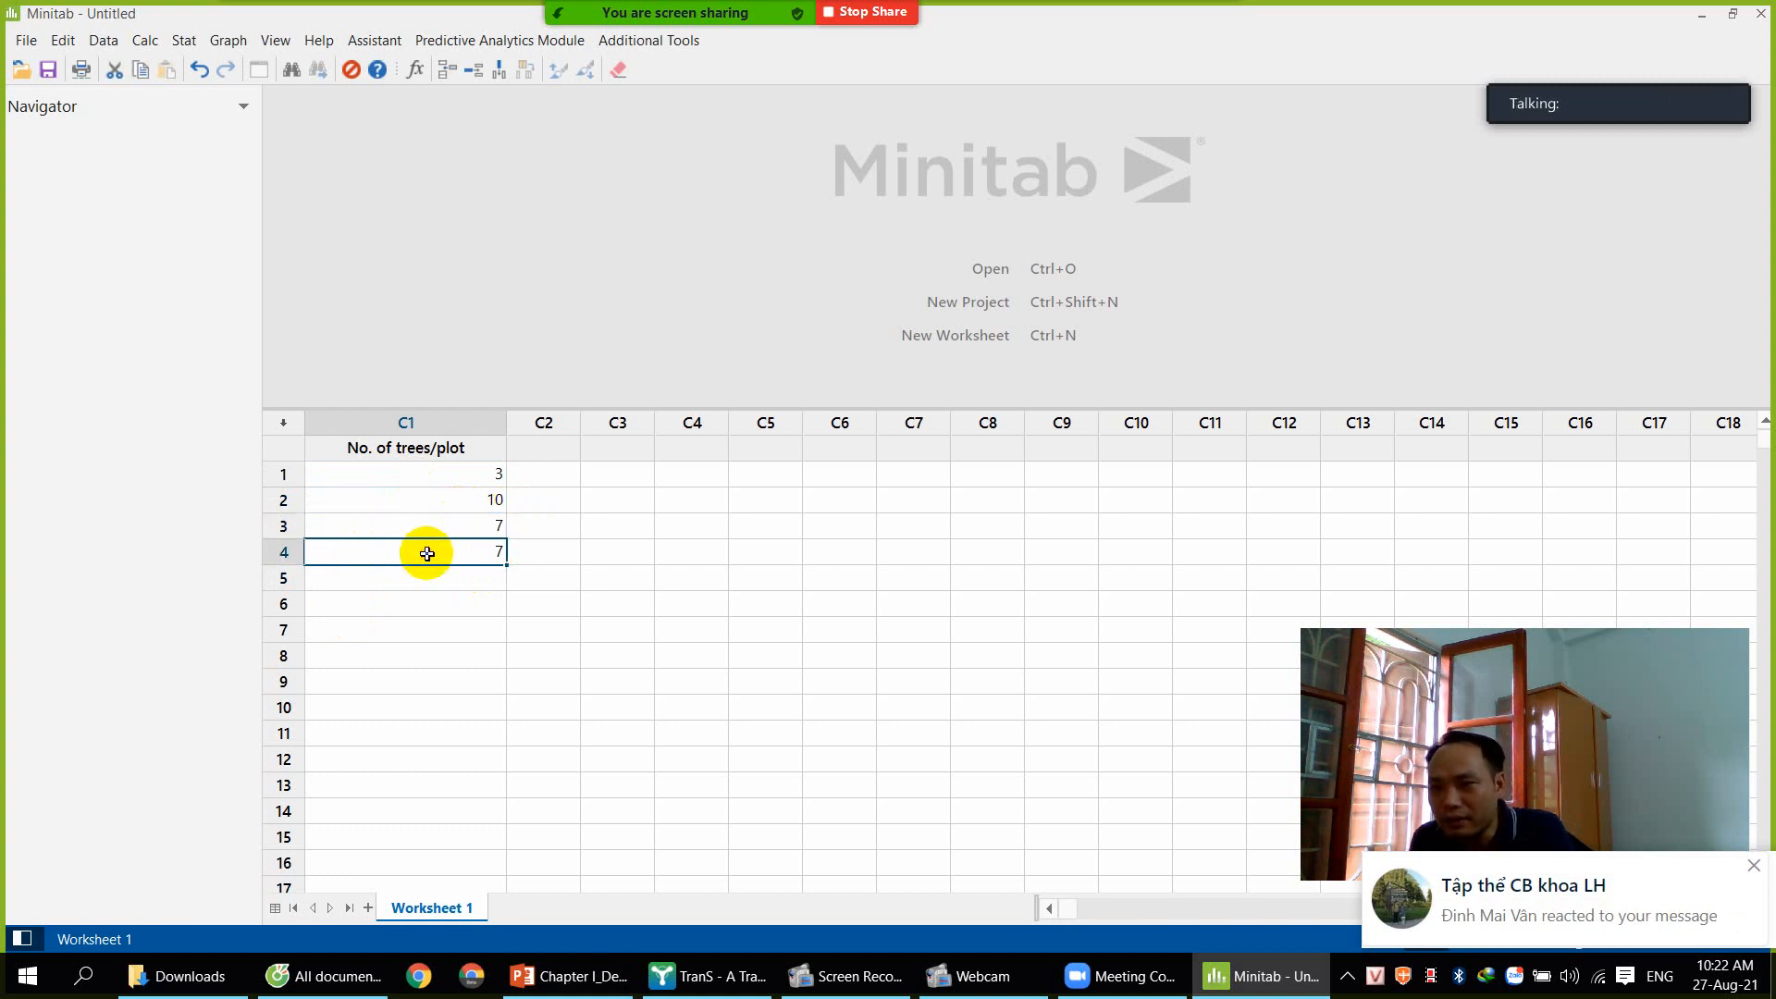
key("alt+Tab")
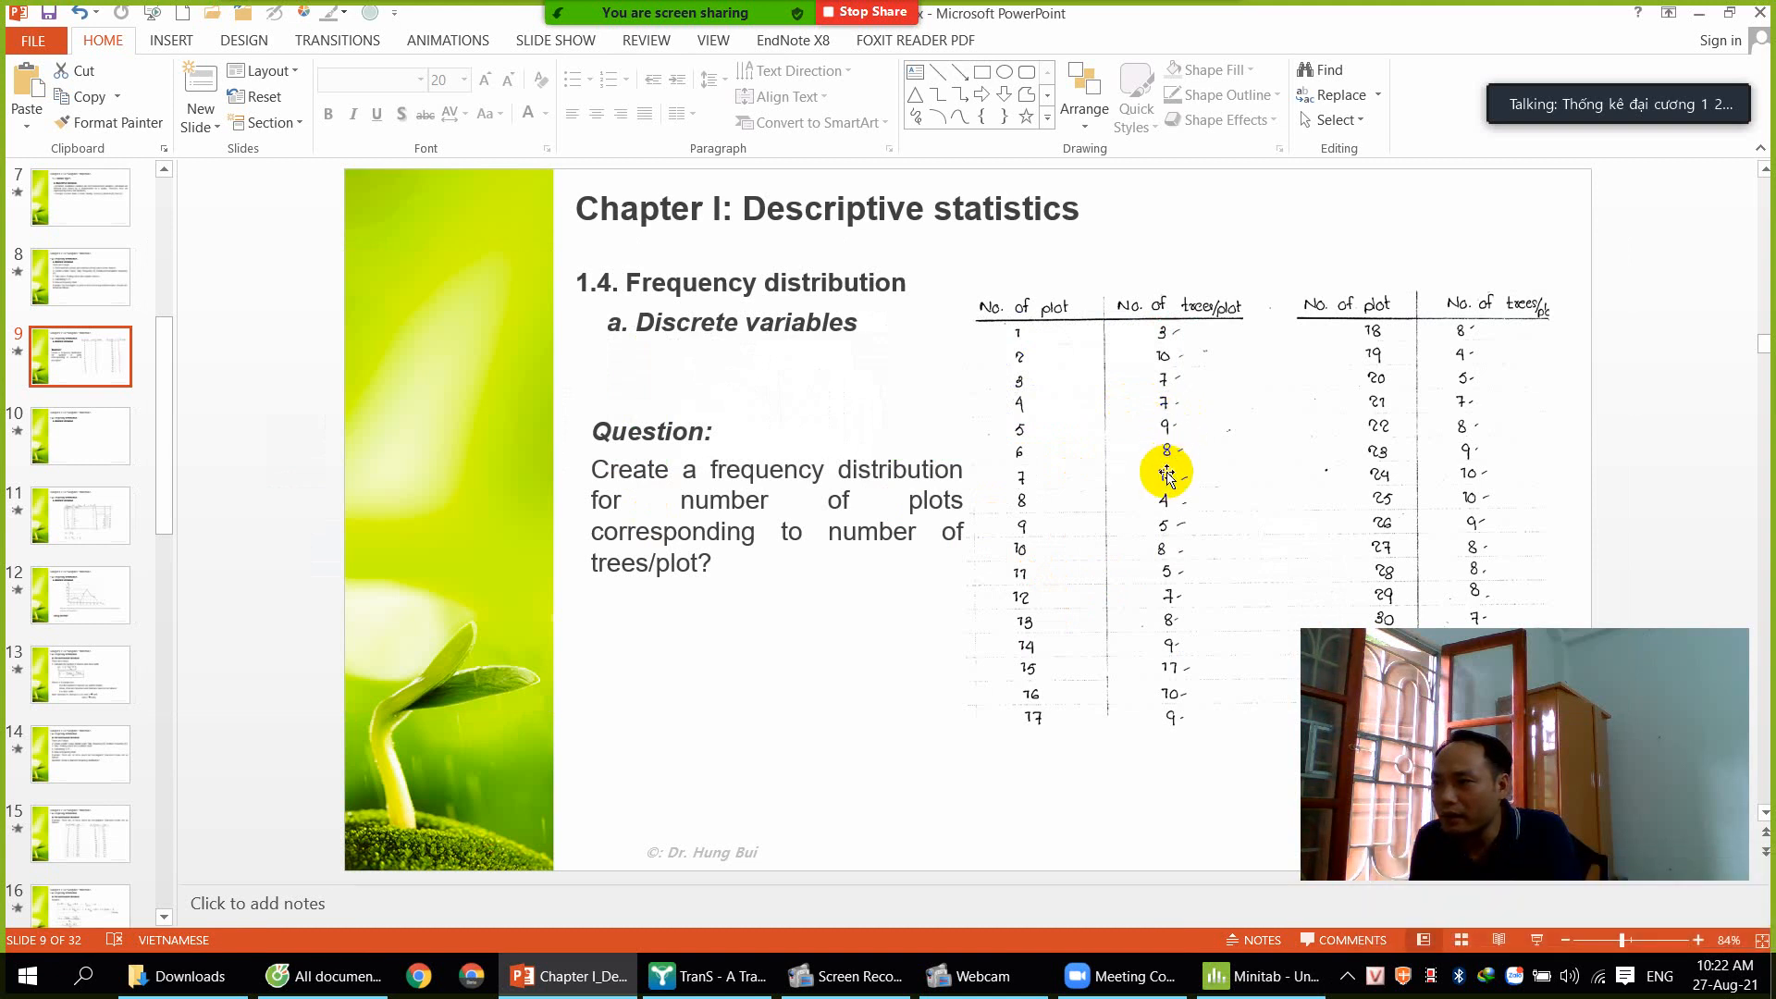
key("alt+Tab")
left_click(456, 574)
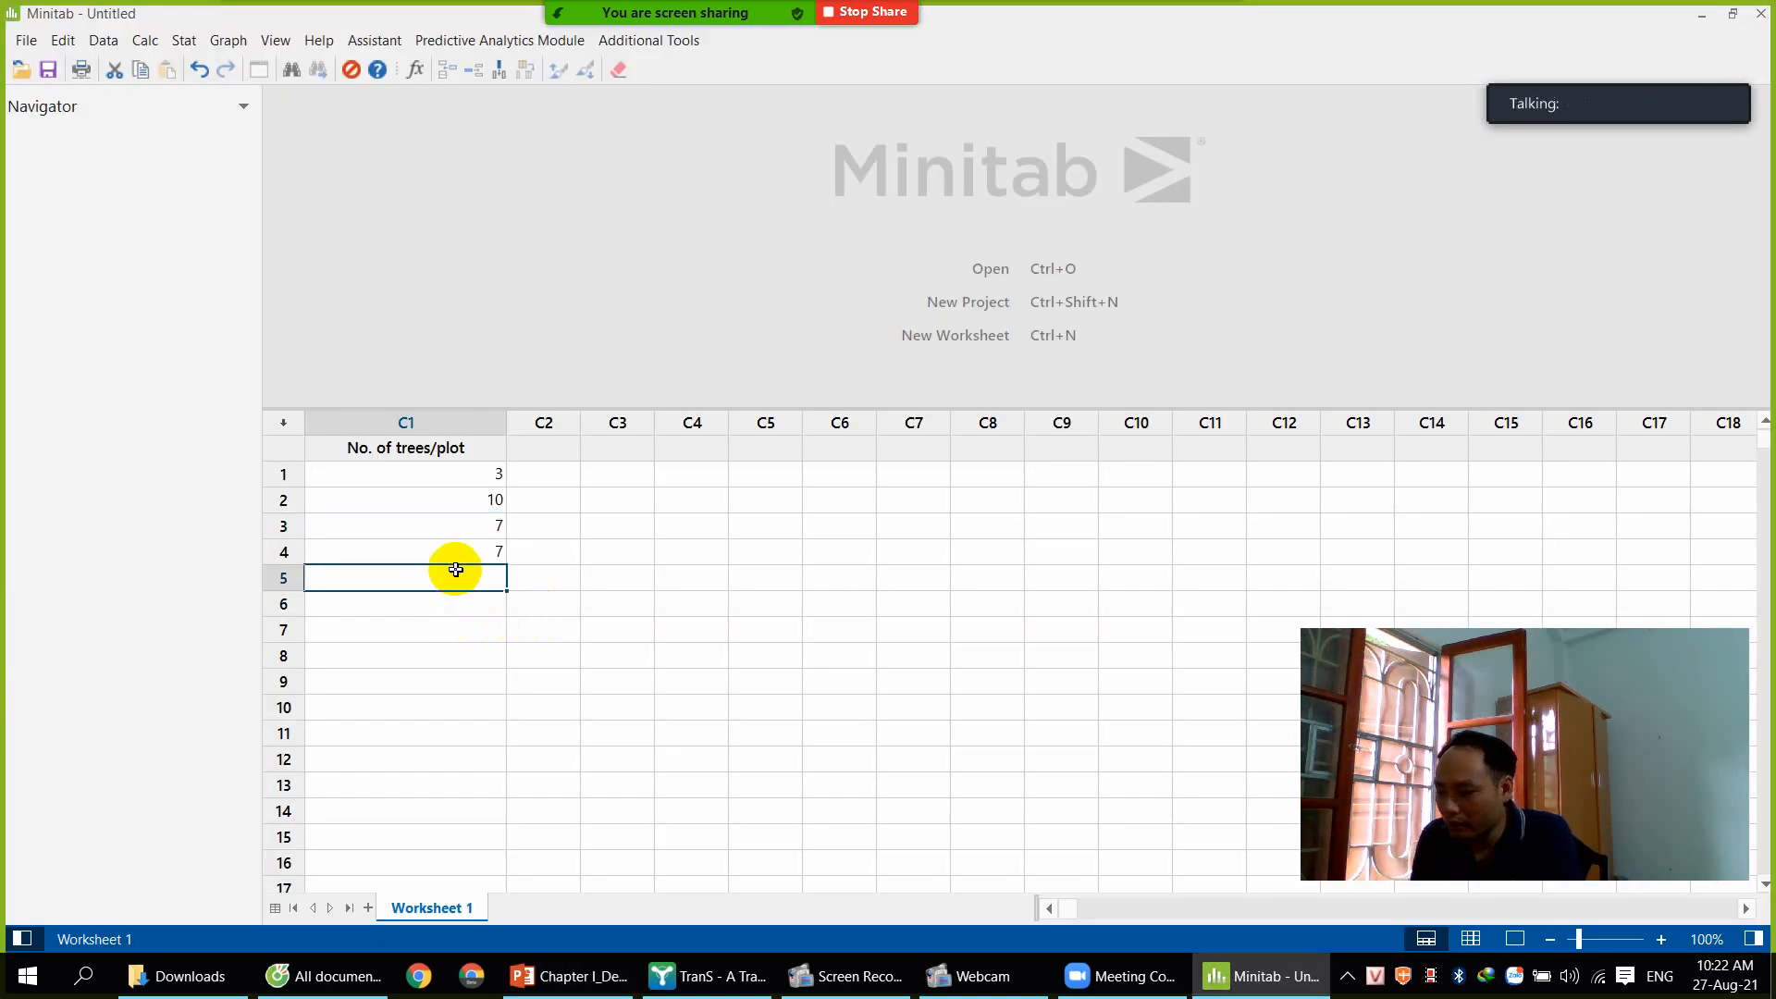
type("9")
key("Return")
type("8")
key("Return")
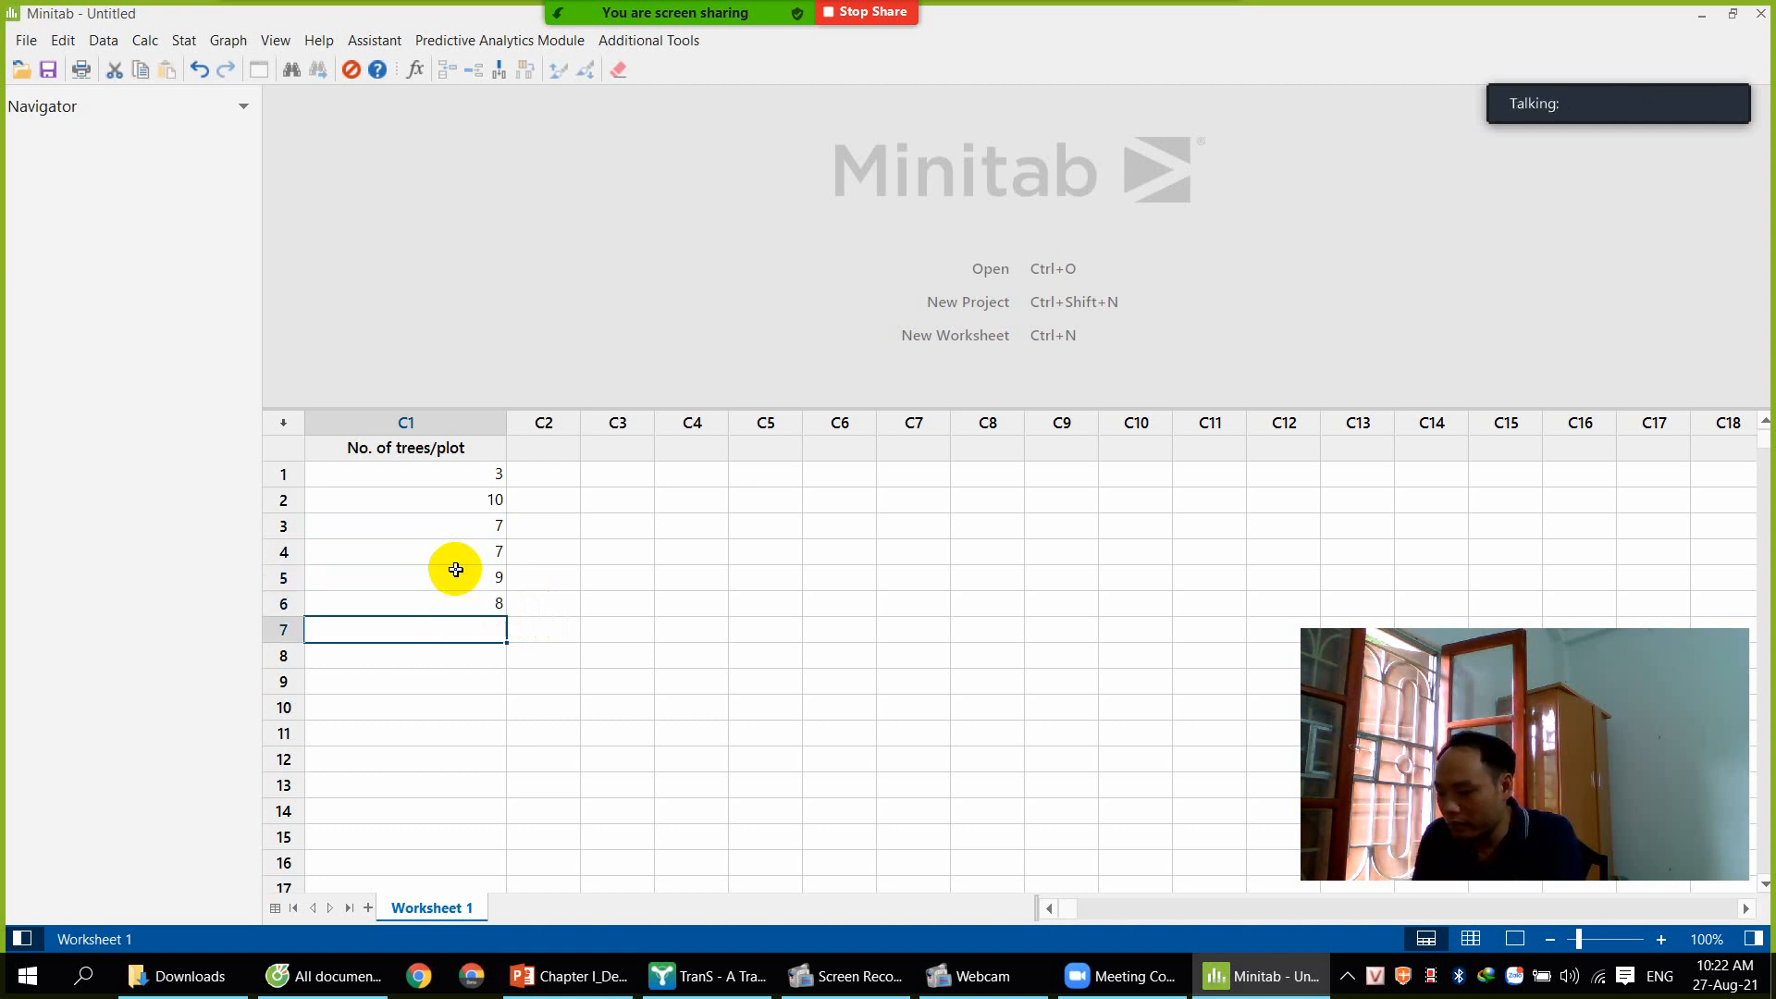
type("11")
key("Return")
Look up plots 8 and 9 on the PowerPoint slide and enter 4 and 5 in rows 8 and 9 of C1 in Minitab
key("alt+Tab")
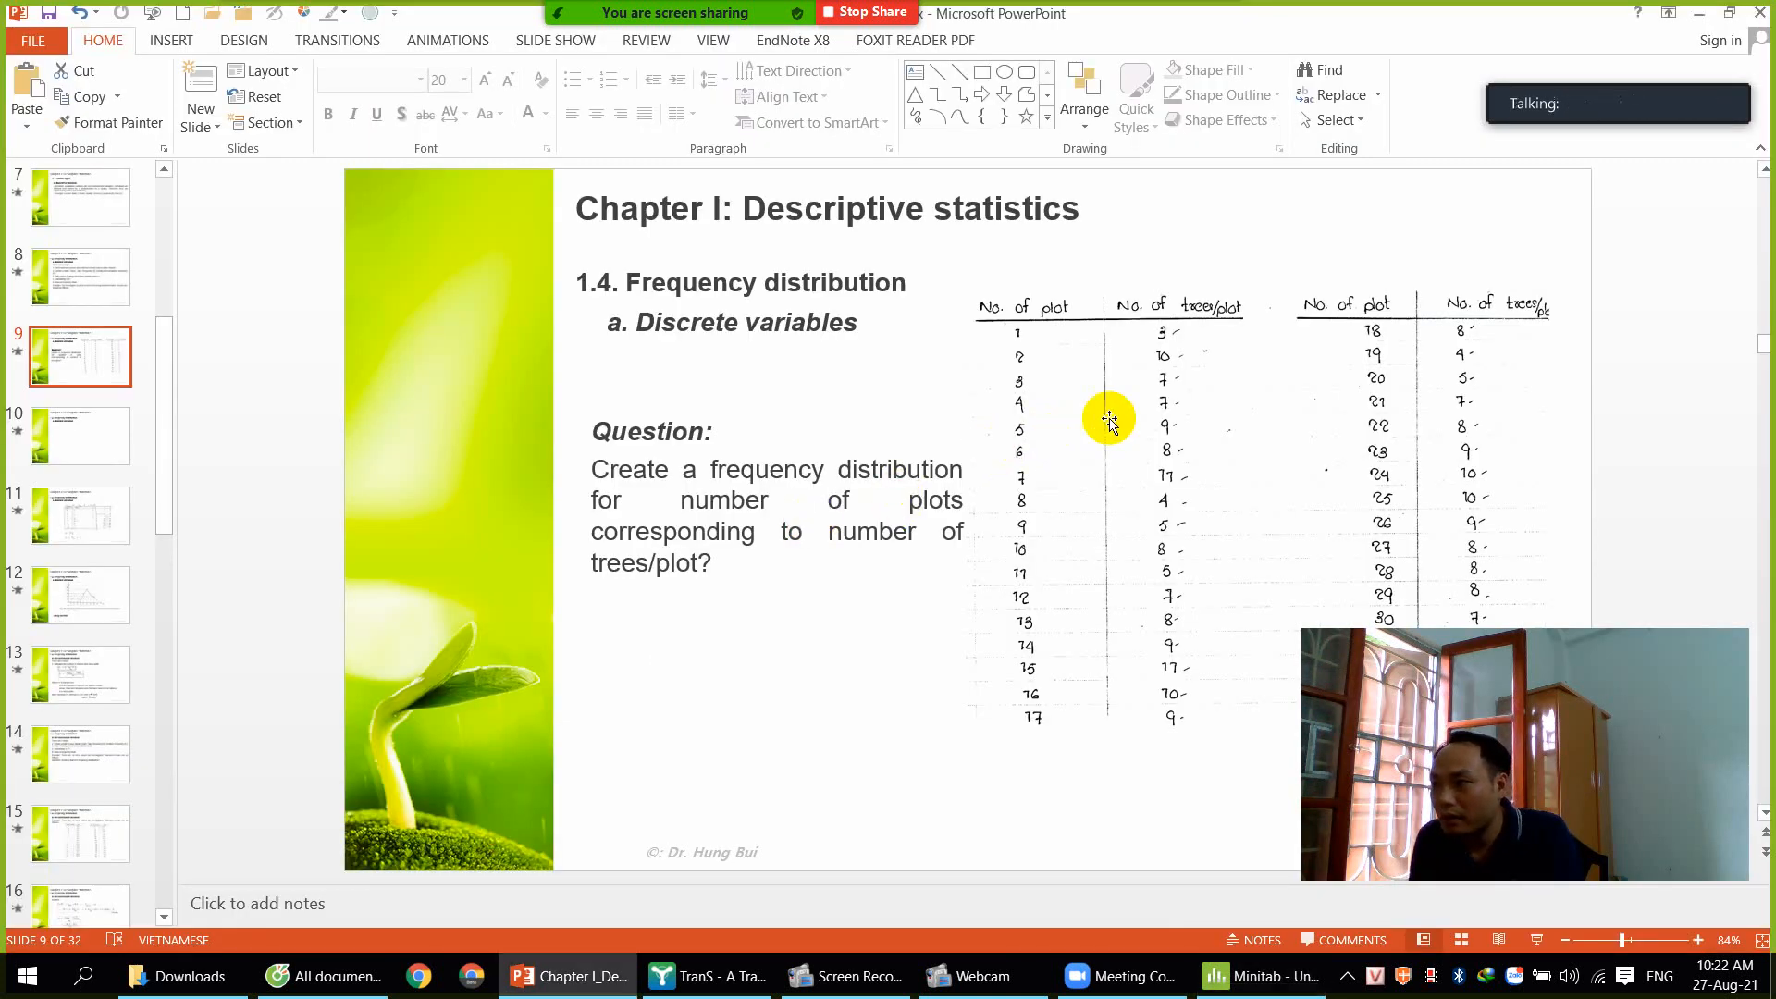
key("alt+Tab")
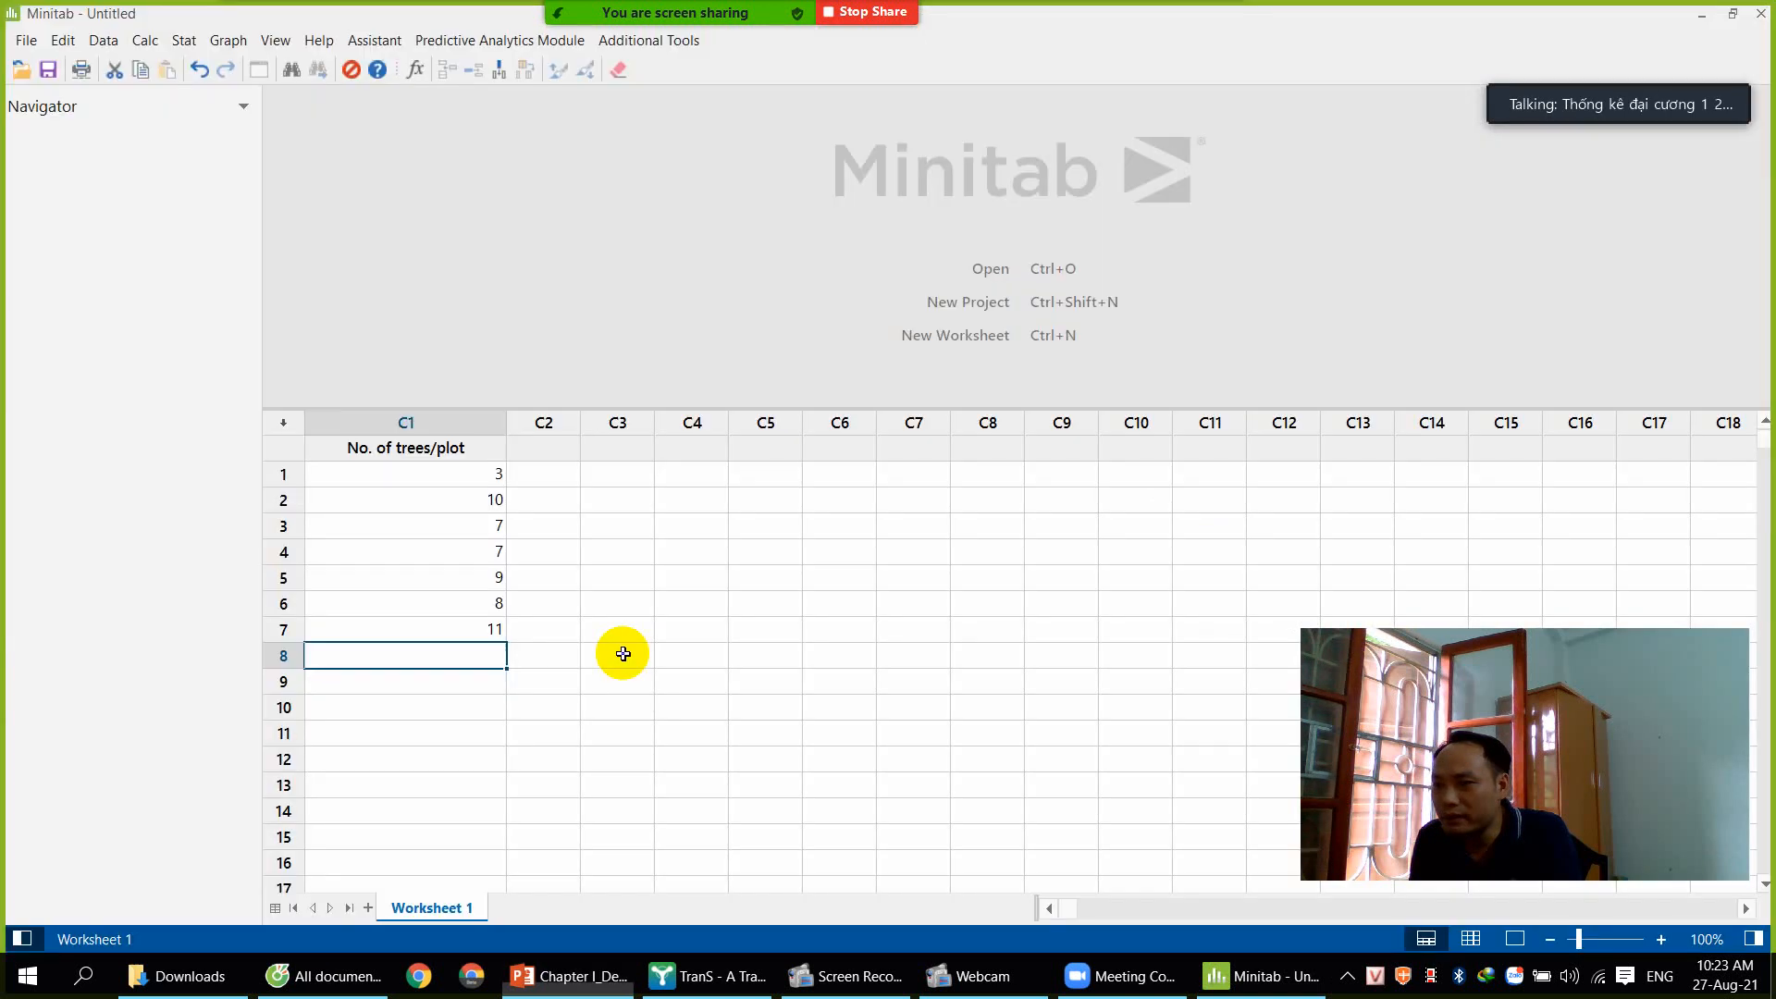
key("Down")
key("Down")
key("Down")
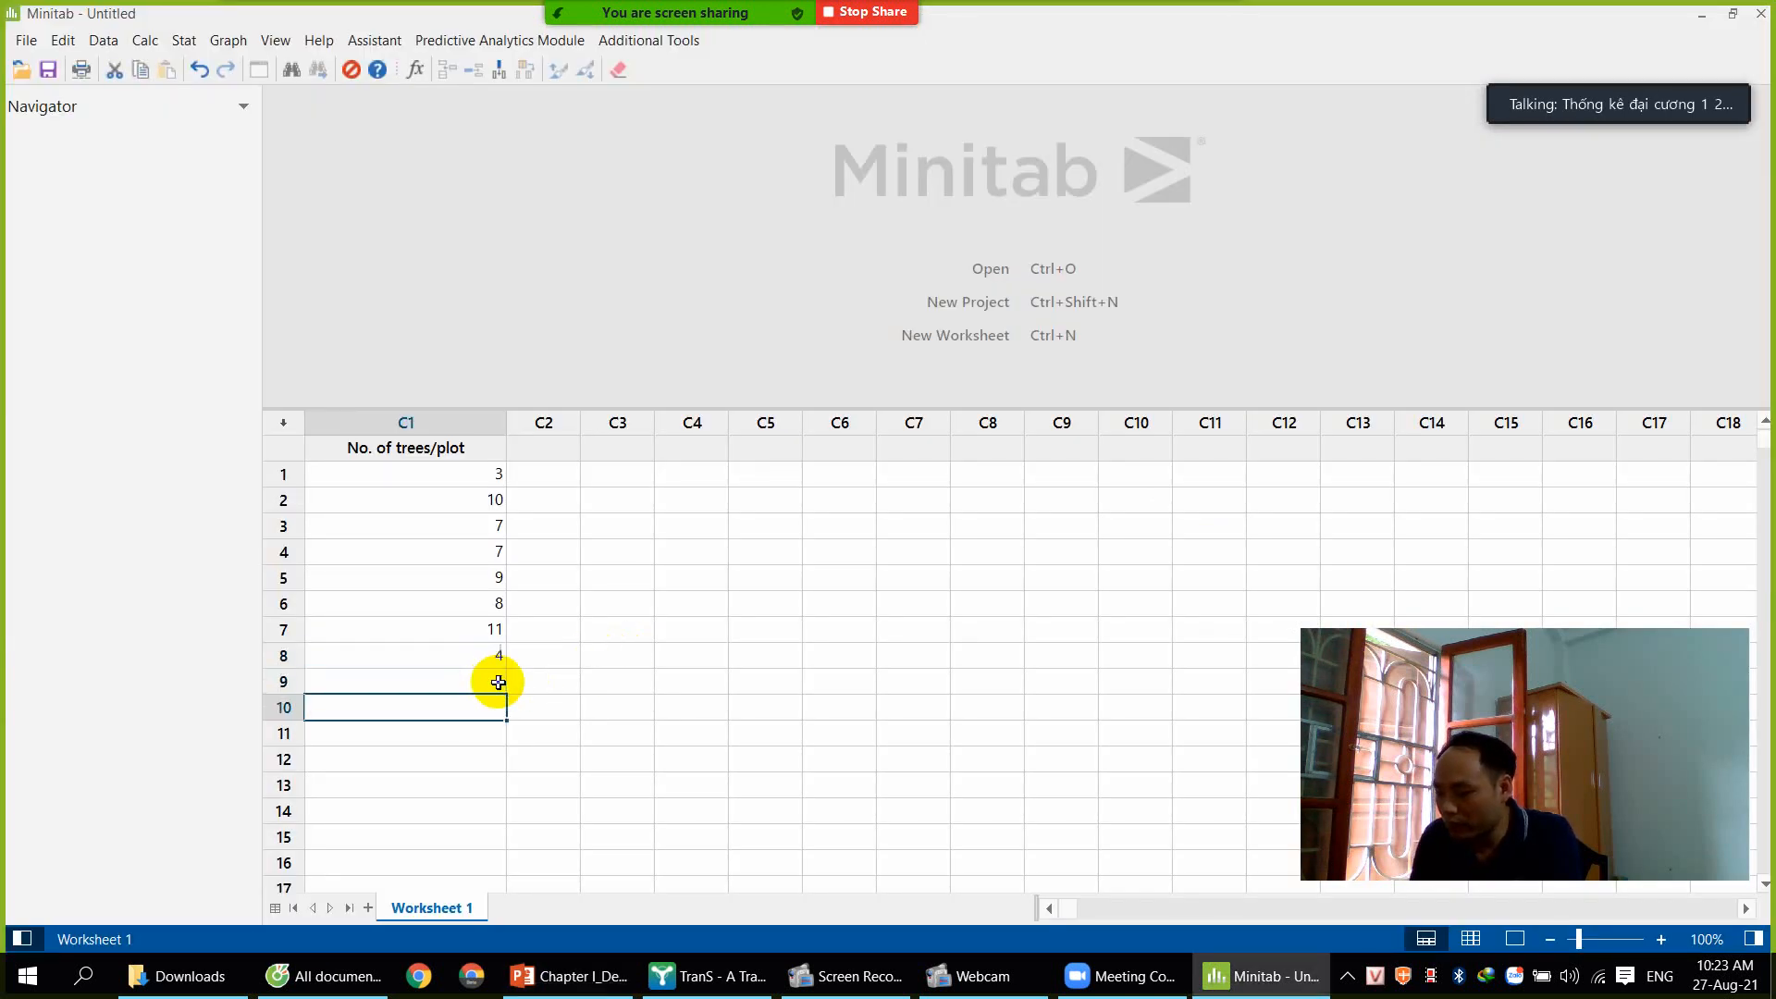
Read plots 10 to 13 on the PowerPoint slide and enter 8, 5, 7 and 8 in rows 10 to 13 of C1 in Minitab
key("alt+Tab")
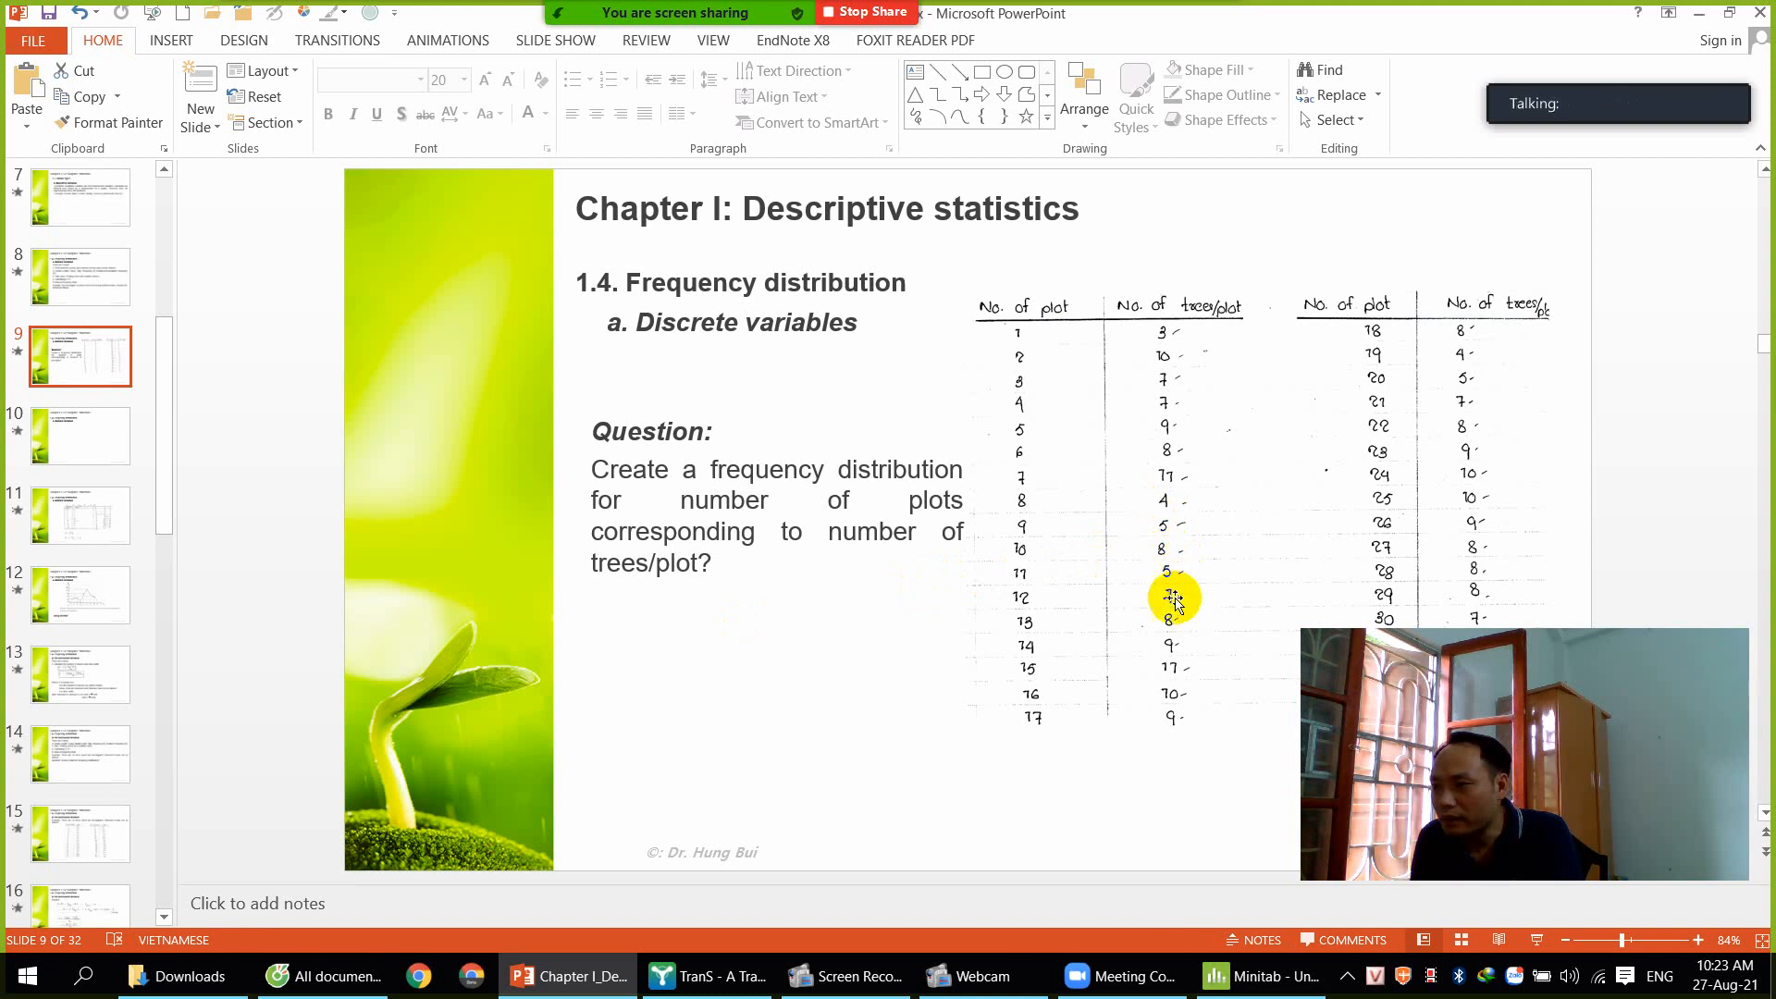
key("alt+Tab")
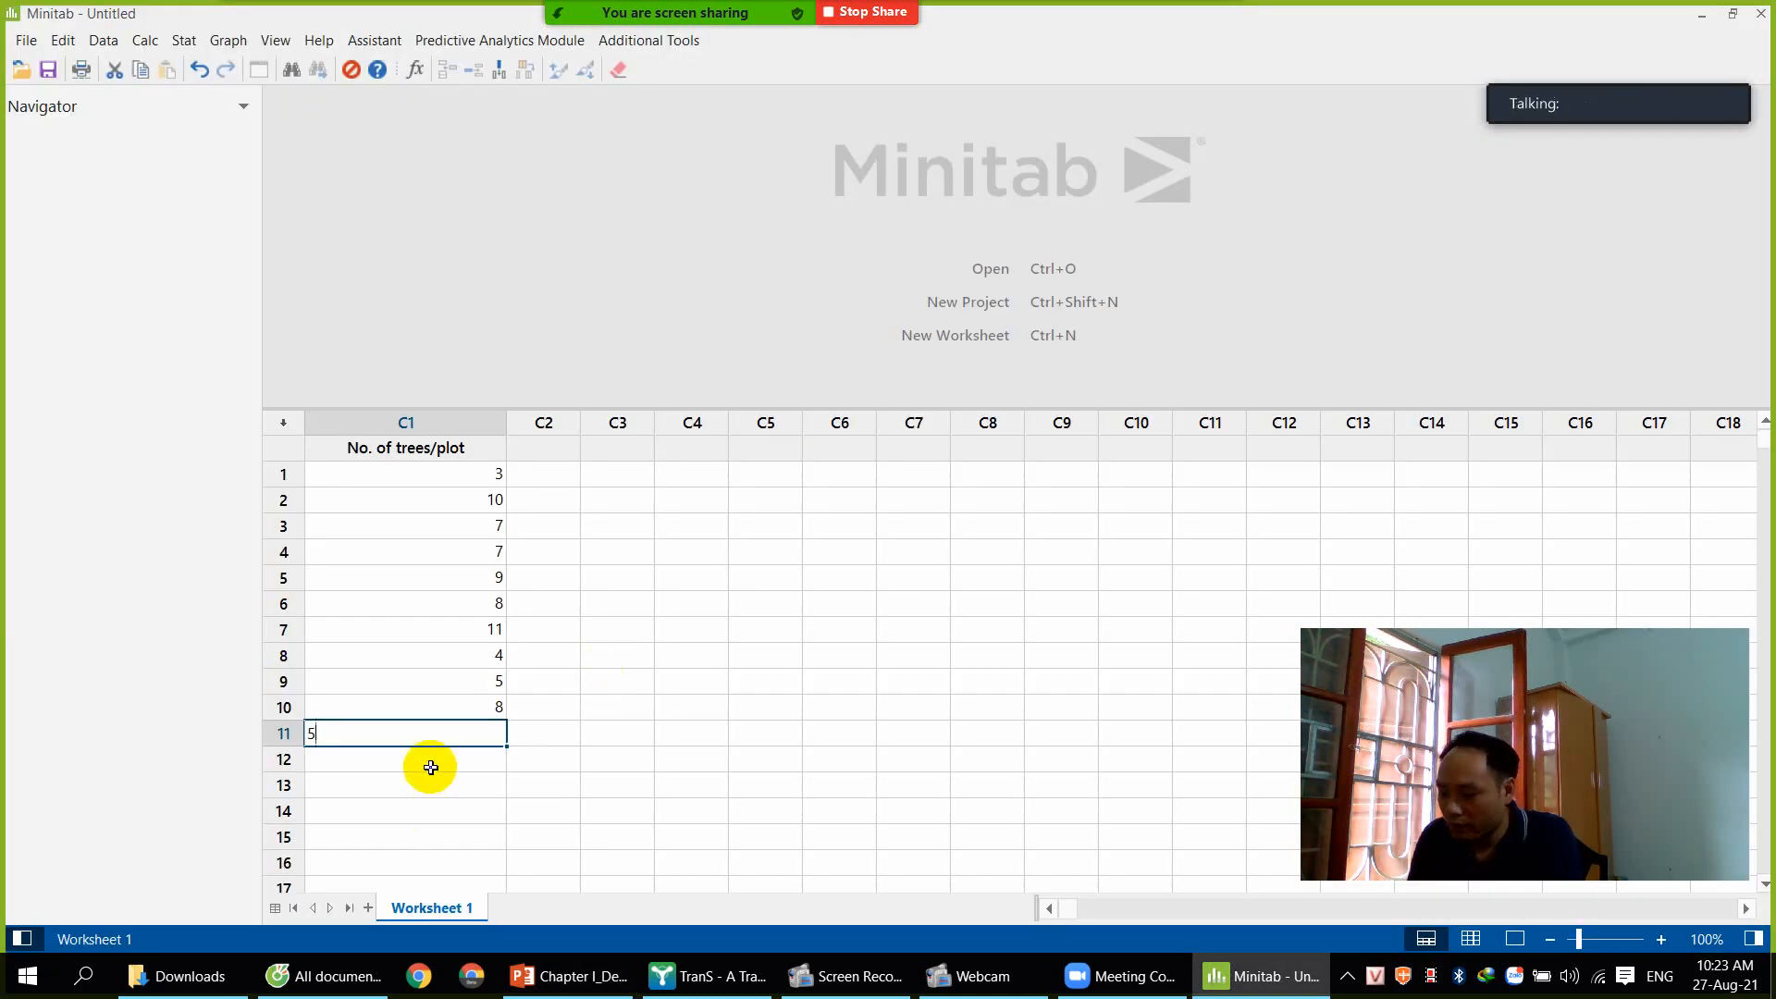
type("5")
key("Return")
type("7")
key("Return")
type("8")
key("Return")
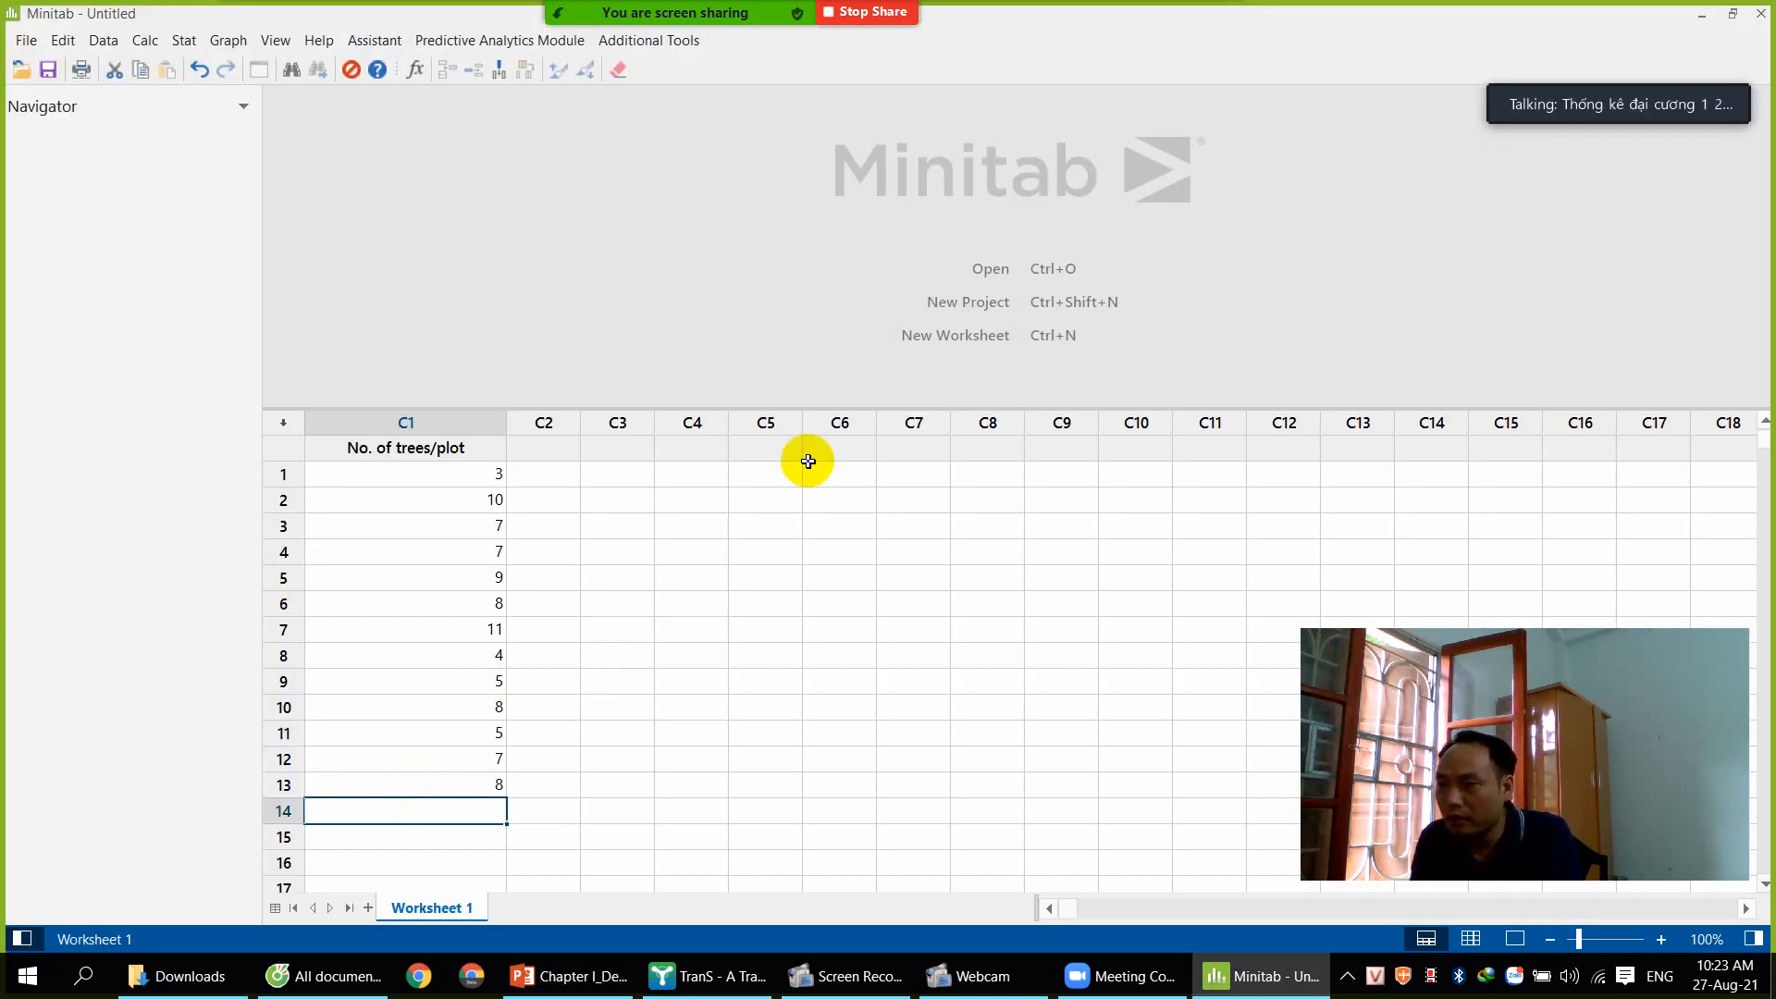
Read plots 14 to 17 on the PowerPoint slide and enter 9, 11, 10 and 9 in rows 14 to 17 of C1 in Minitab
scroll(925, 470, "down", 2)
scroll(1045, 499, "up", 2)
key("alt+Tab")
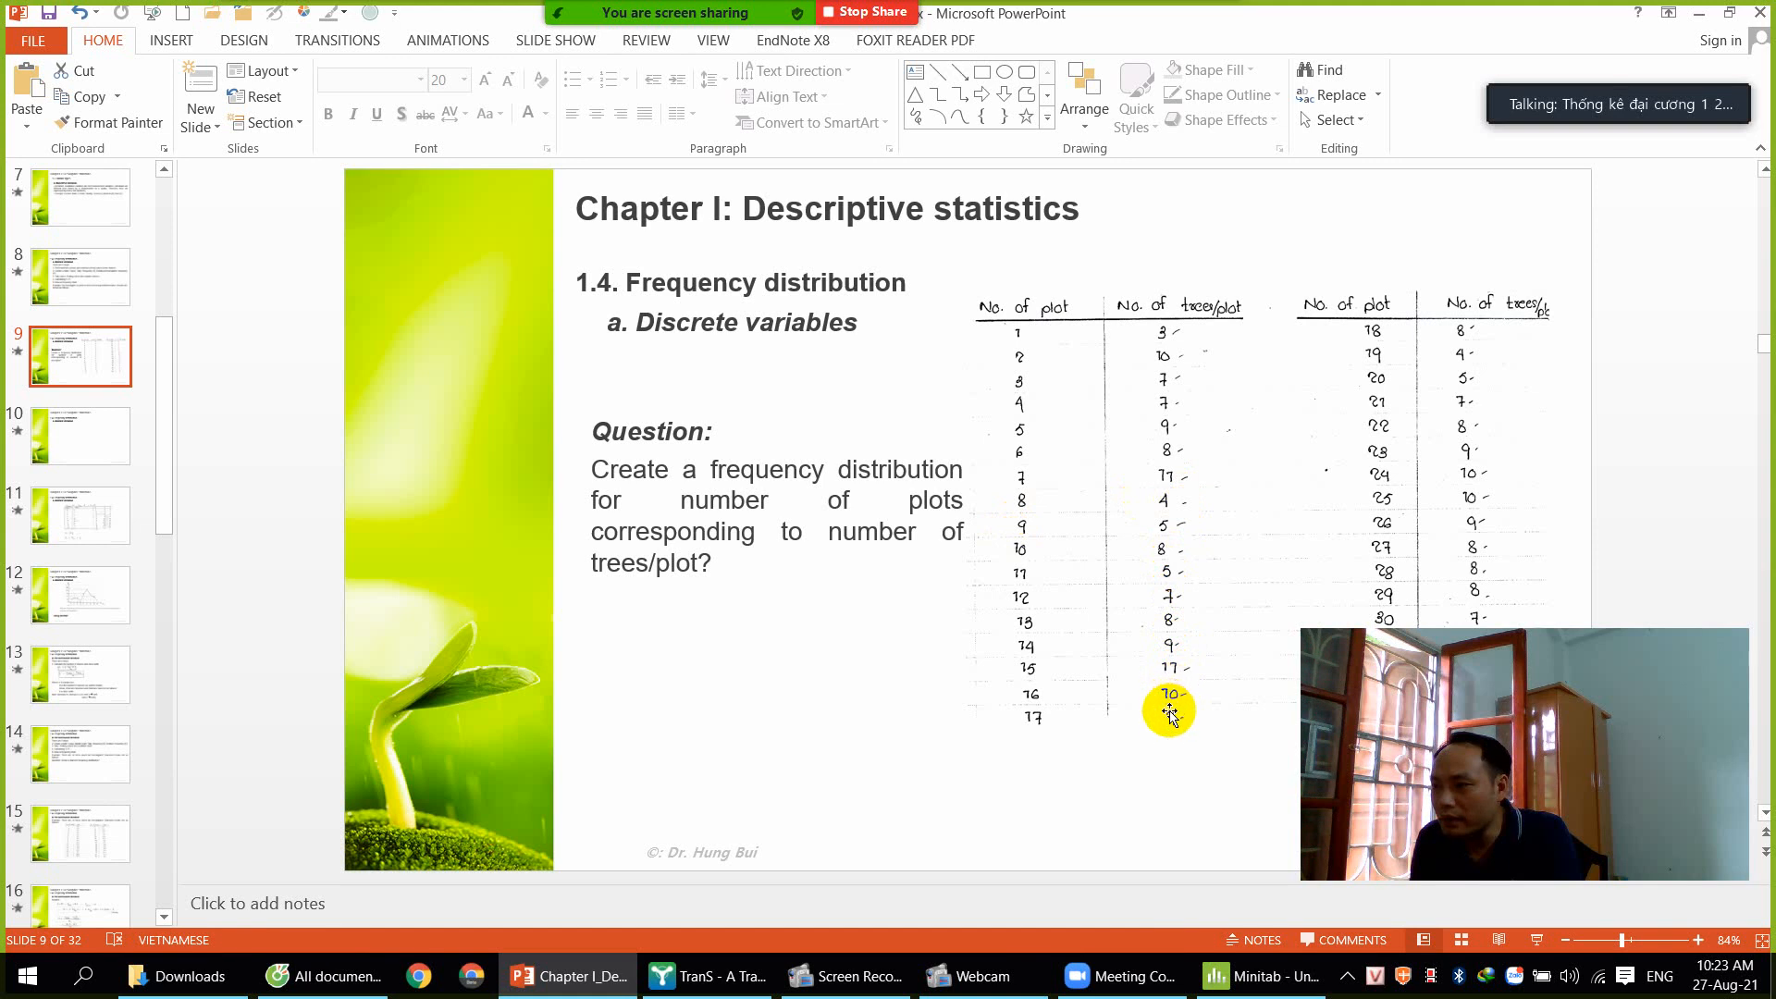
key("alt+Tab")
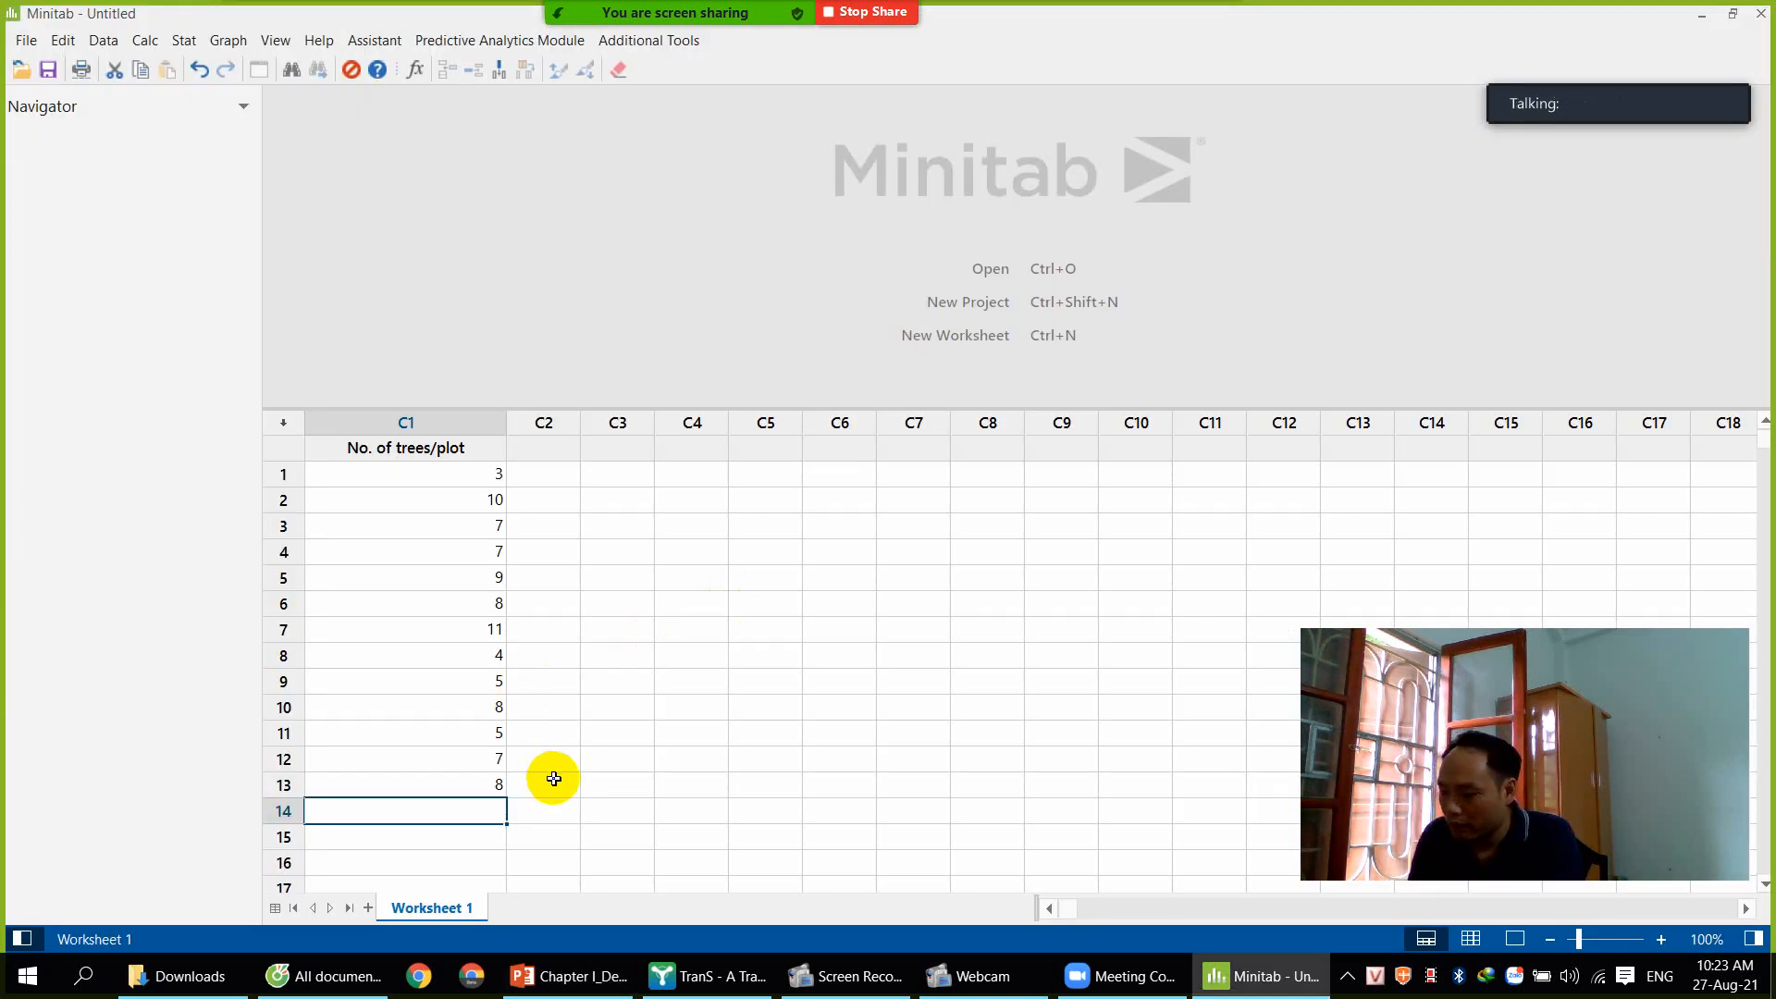
type("11")
key("Return")
type("10")
key("Return")
type("9")
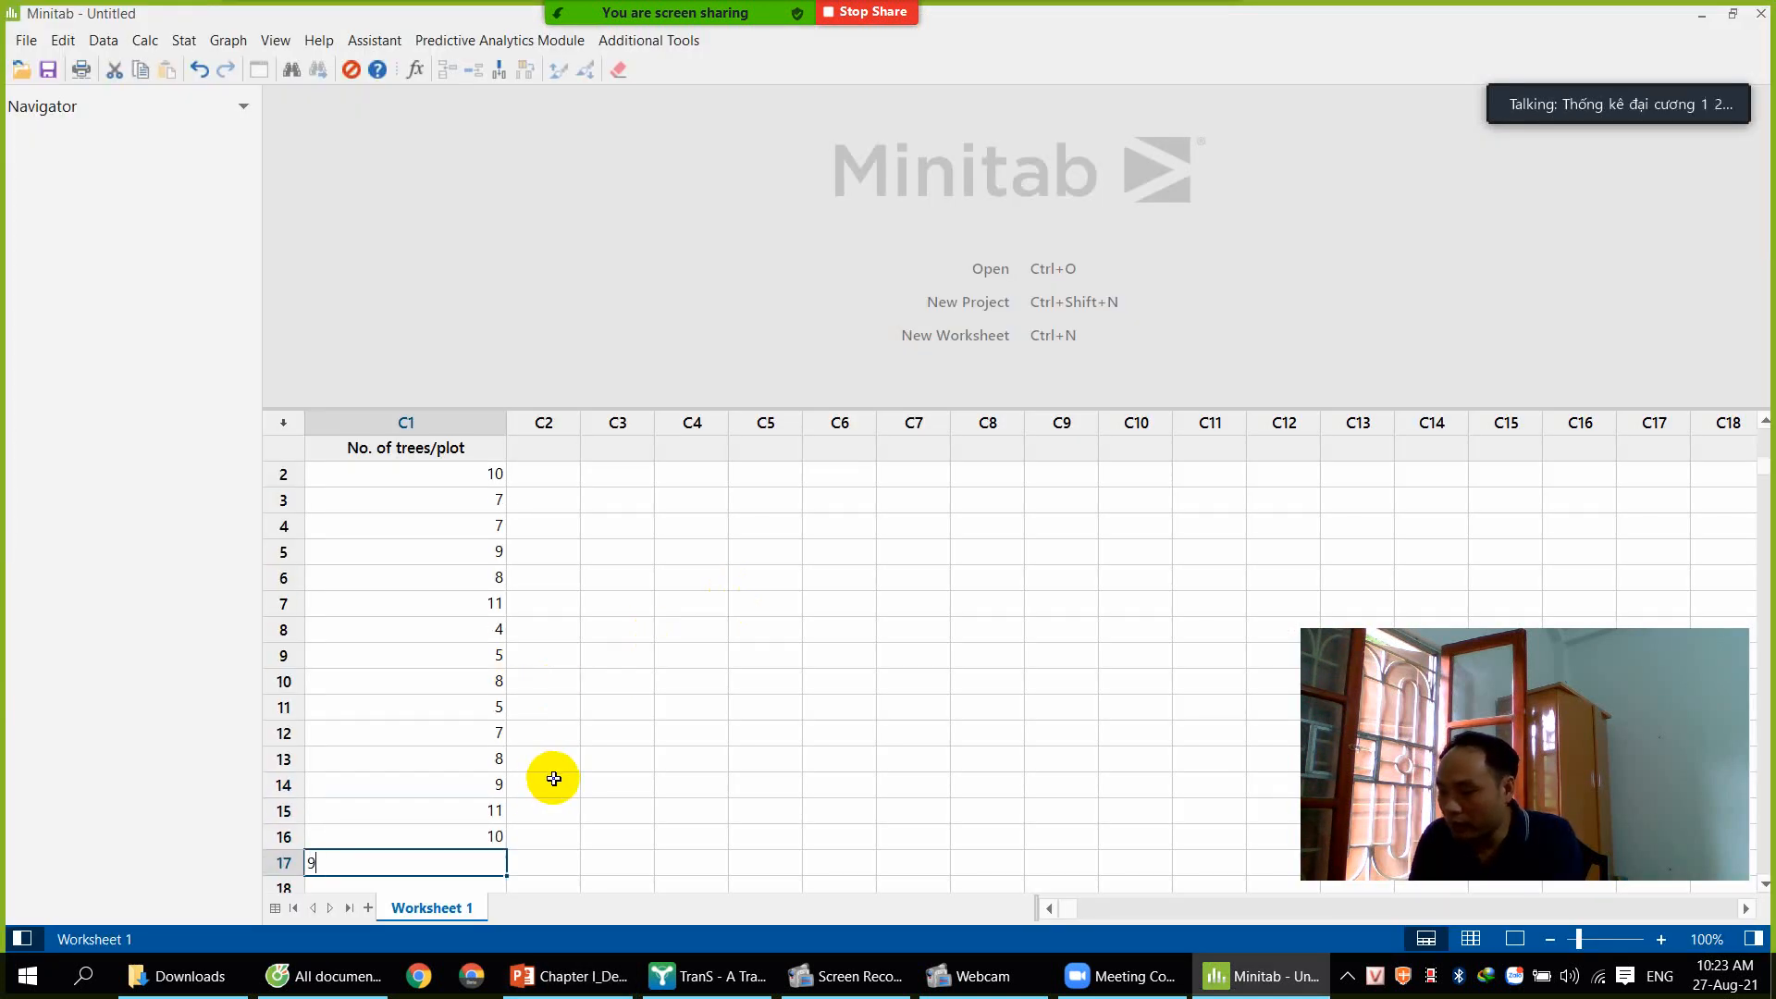
key("Return")
Move the webcam window clear of the PowerPoint slide's second data table and, back in Minitab, clear of the worksheet
key("alt+Tab")
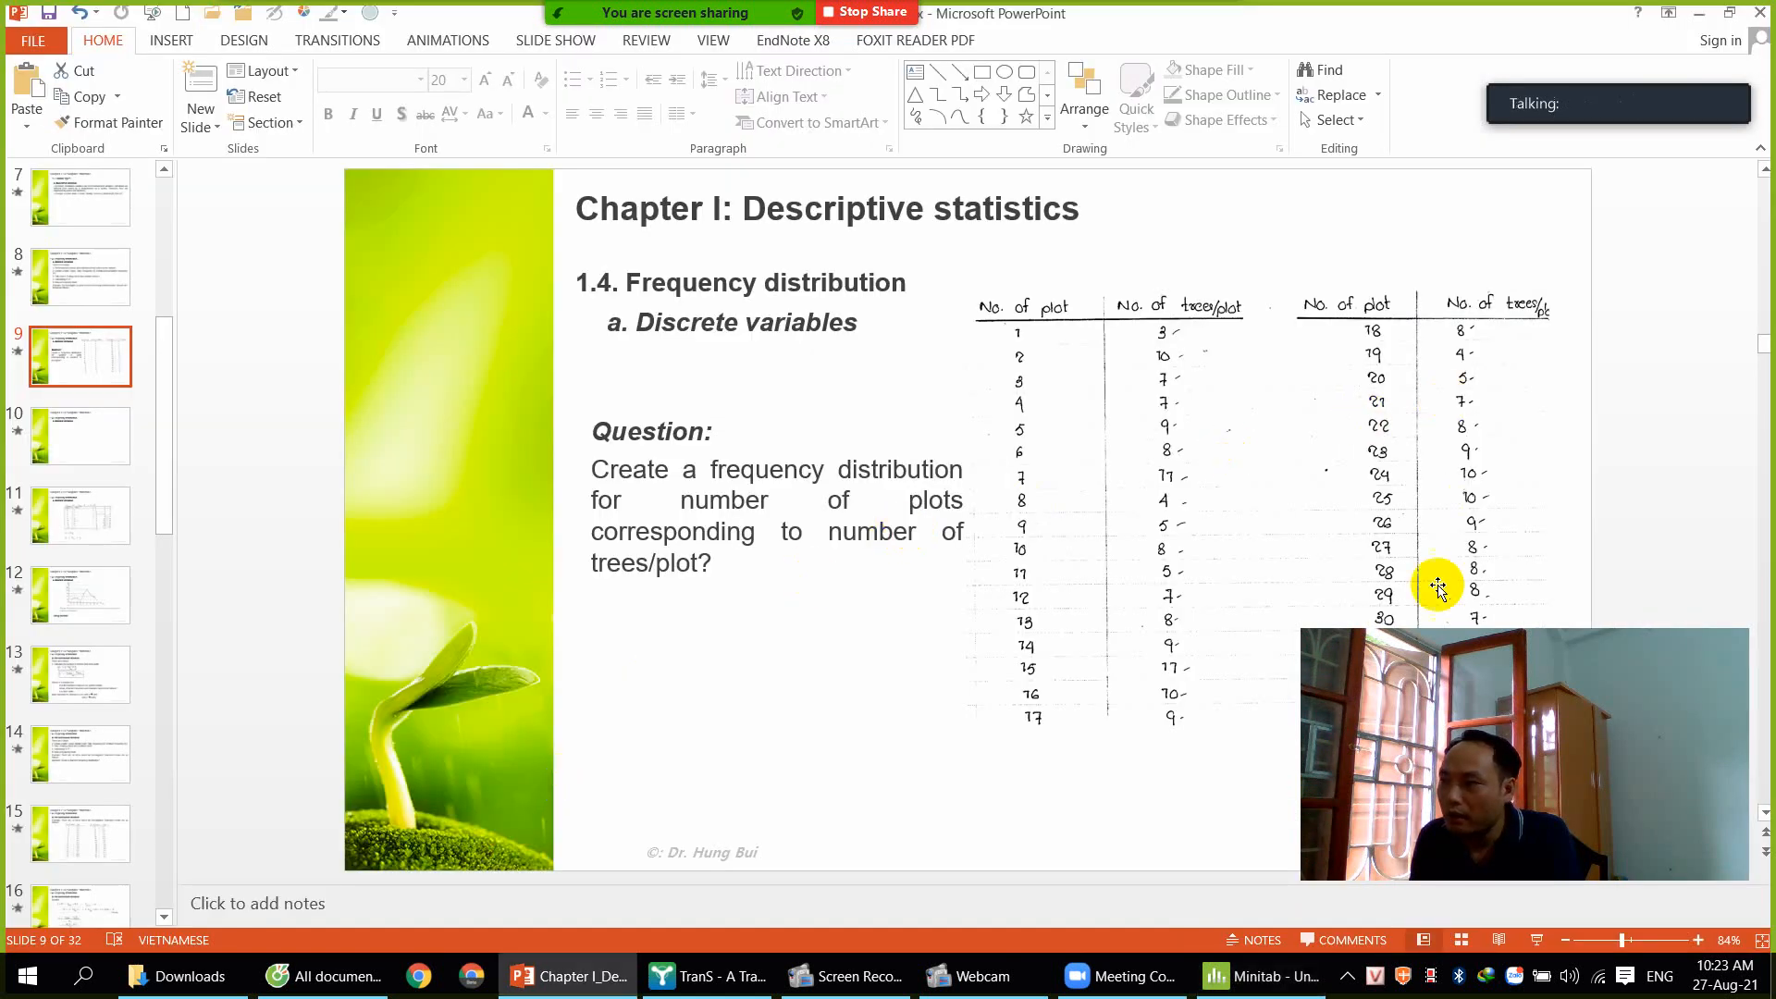
left_click_drag(1471, 644, 209, 581)
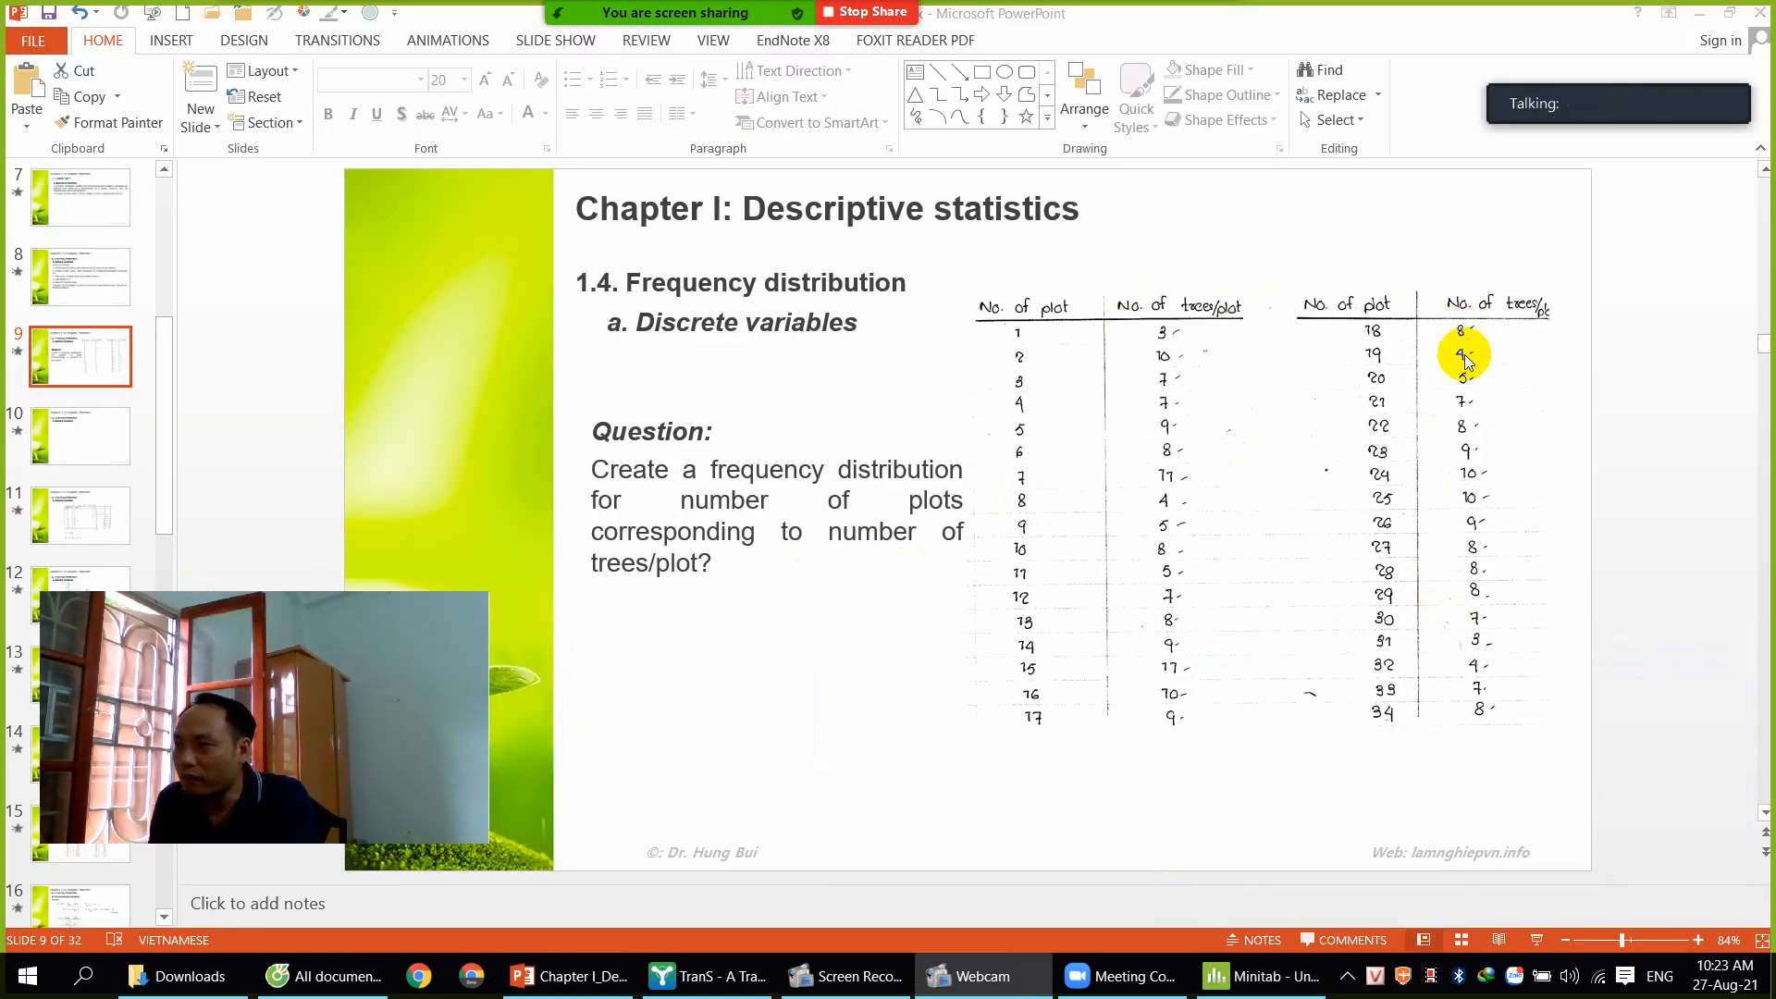
left_click(780, 432)
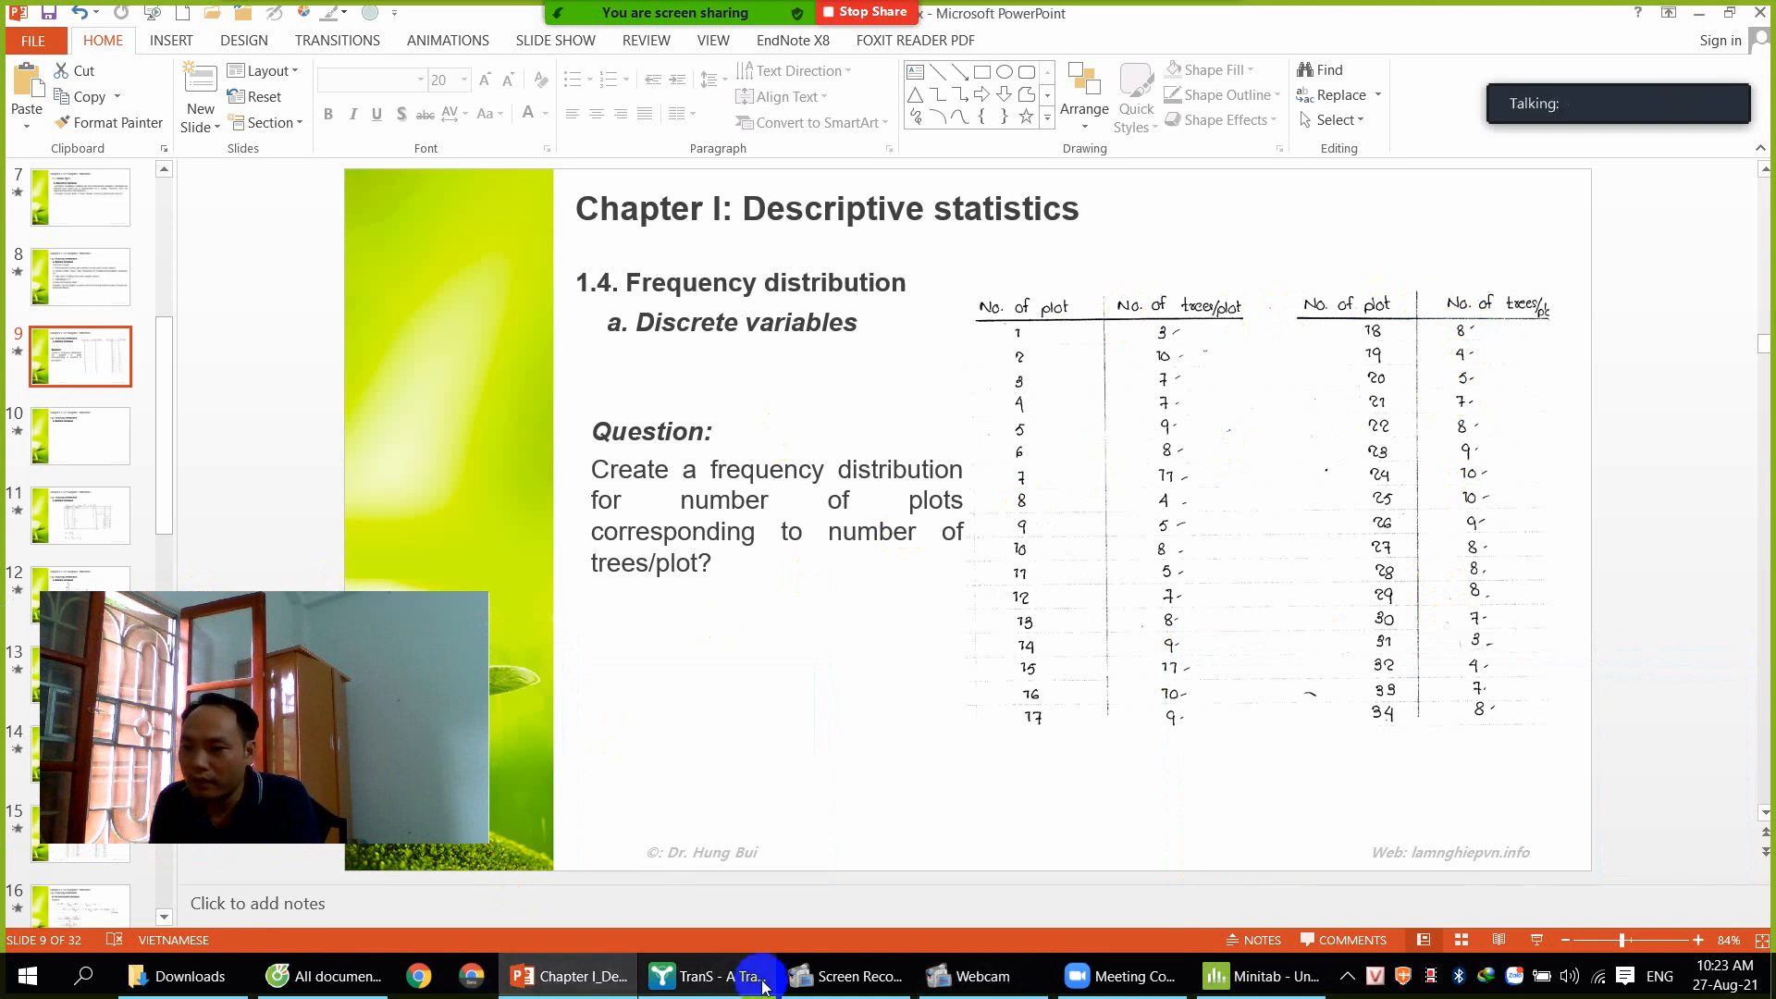
left_click(1260, 976)
left_click_drag(298, 608, 1244, 7)
left_click(441, 853)
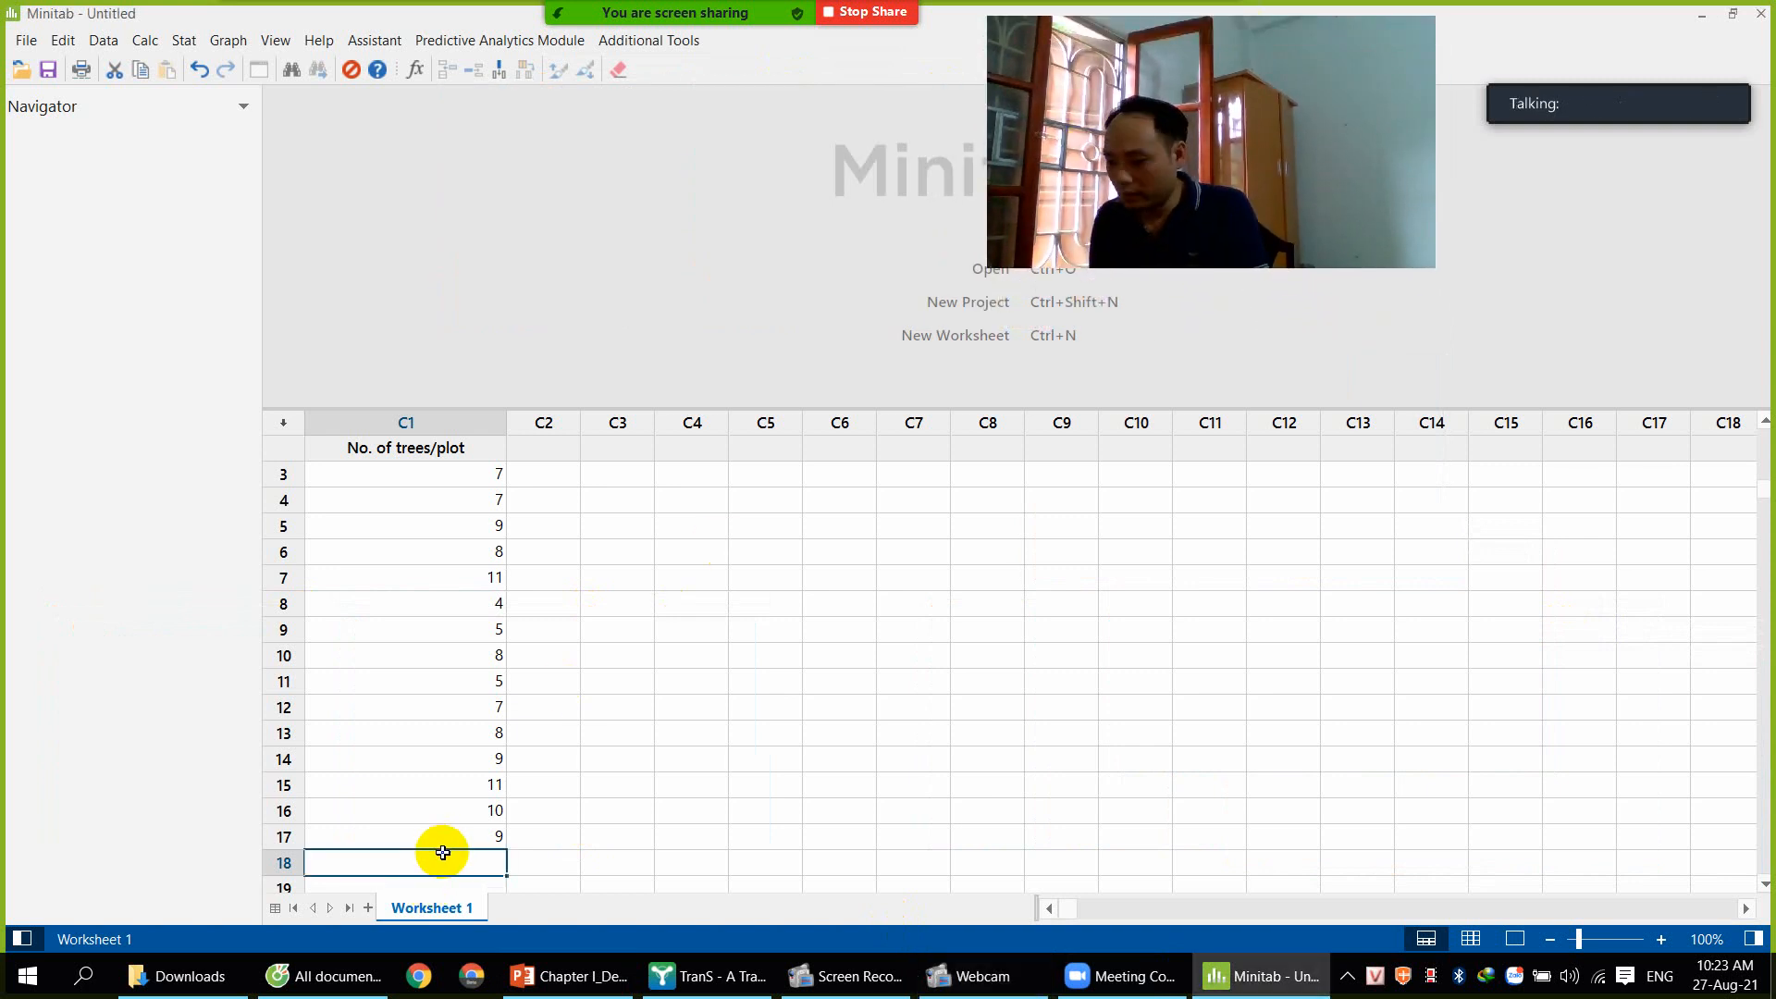
Enter the values 8, 4 and 5 for plots 18 to 20 in rows 18 to 20 of C1
type("8")
key("Return")
type("4")
key("Return")
type("5")
key("Return")
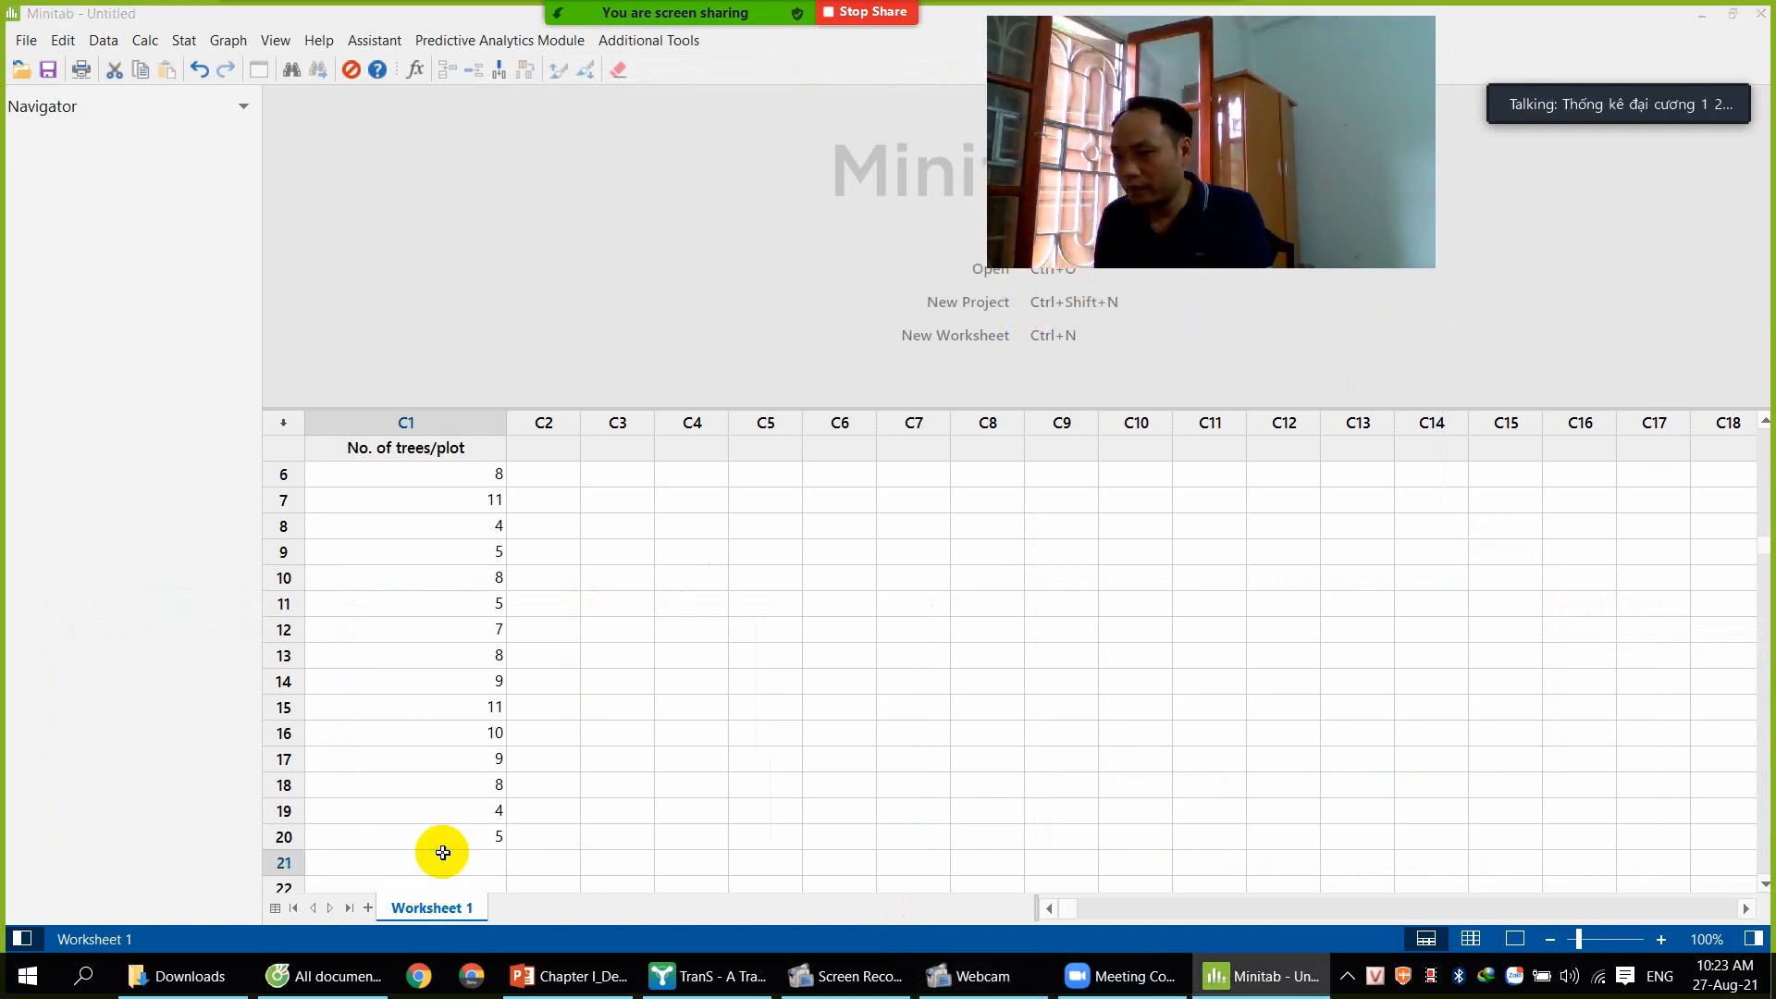
Check plots 21 to 23 on the PowerPoint slide, then enter 7, 8 and 9 in rows 21 to 23 of C1 in Minitab
left_click(820, 978)
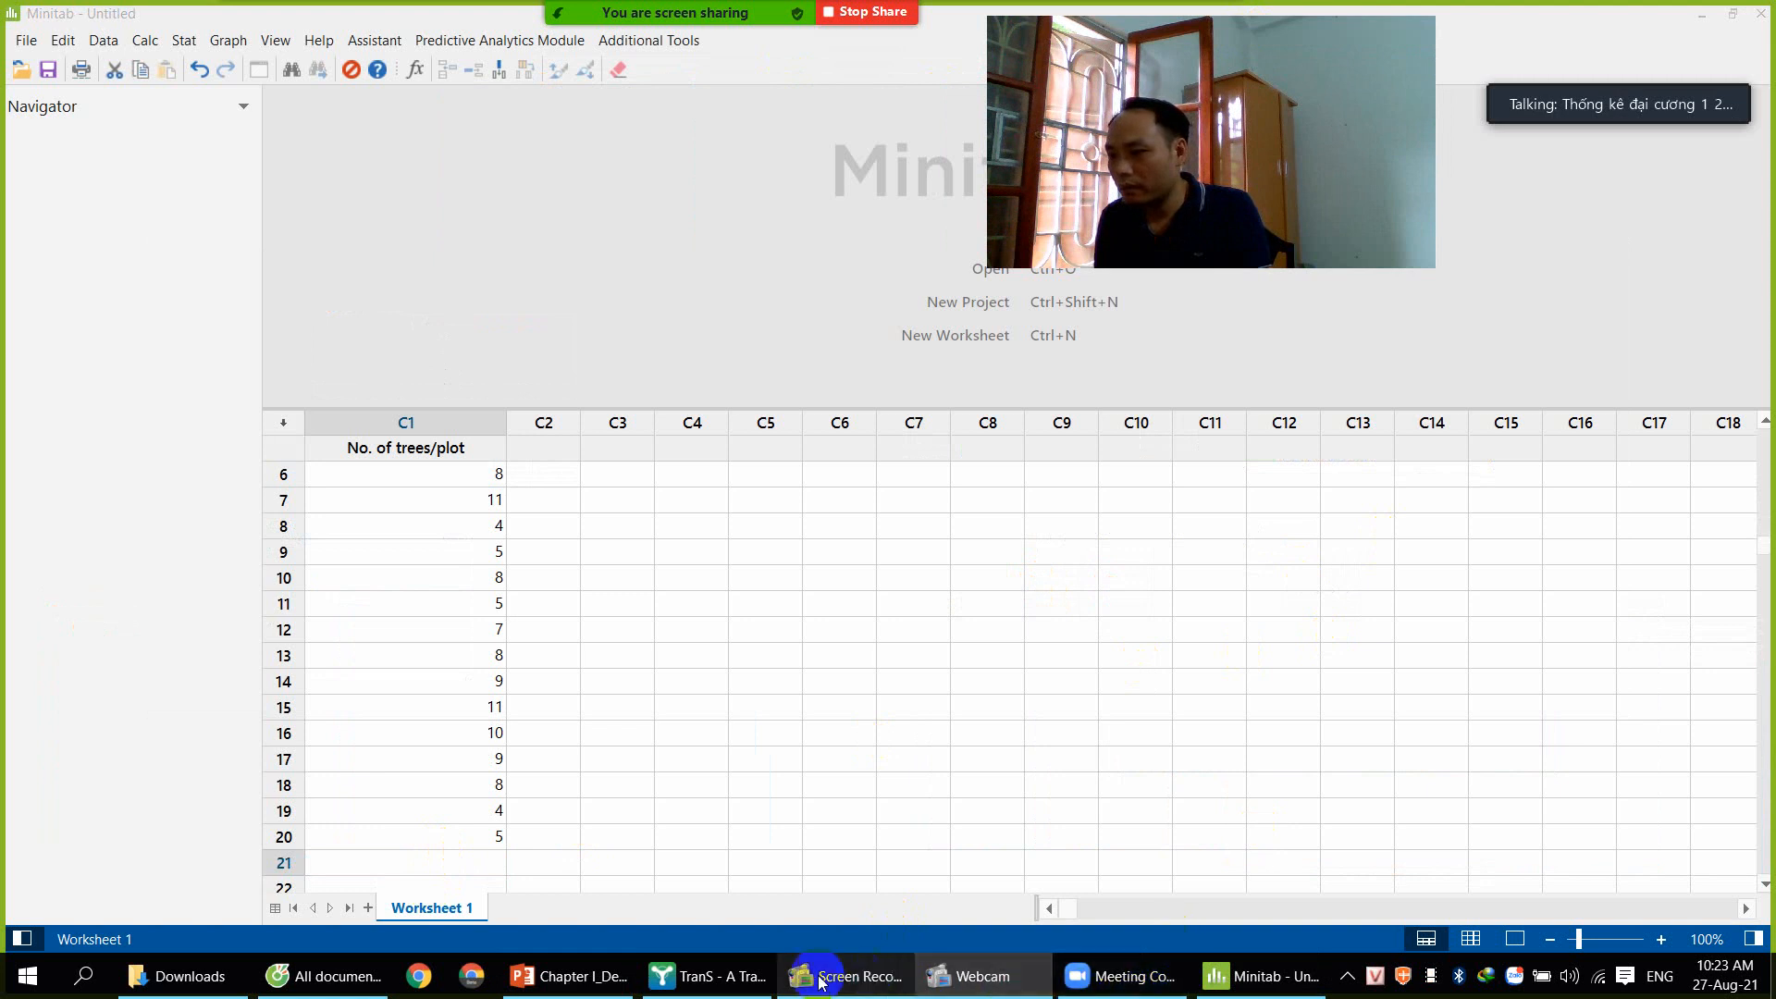
left_click(571, 976)
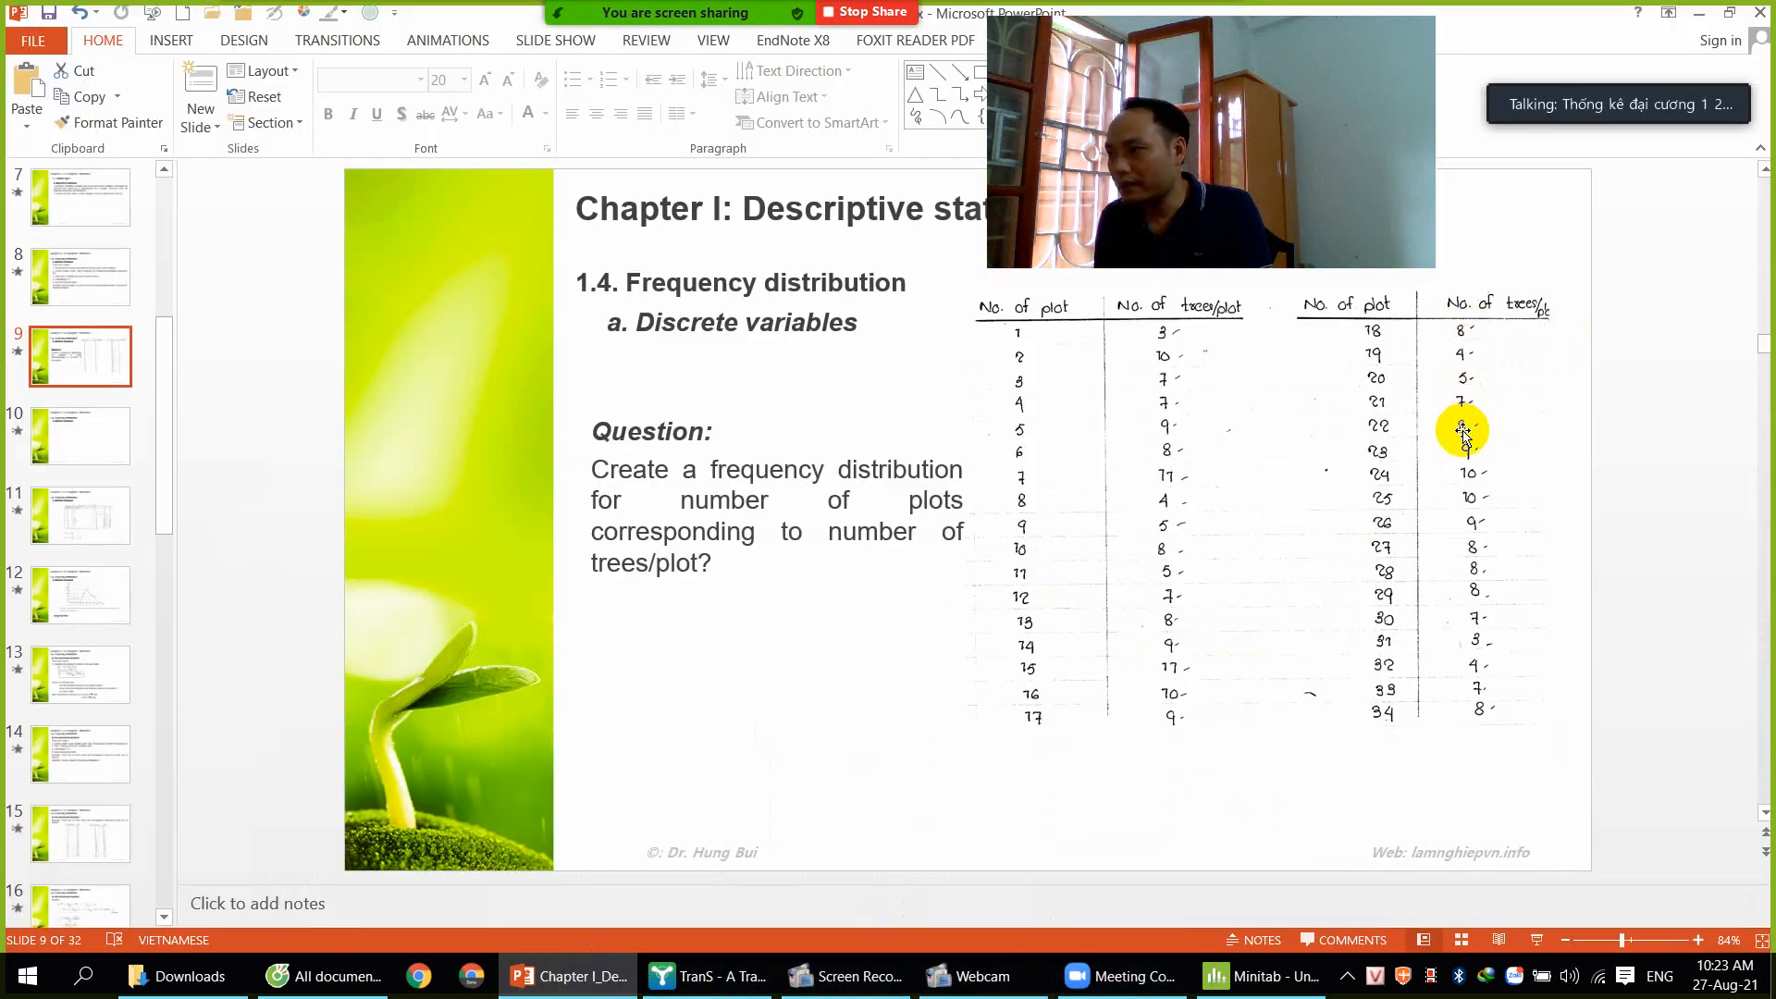
left_click(1178, 988)
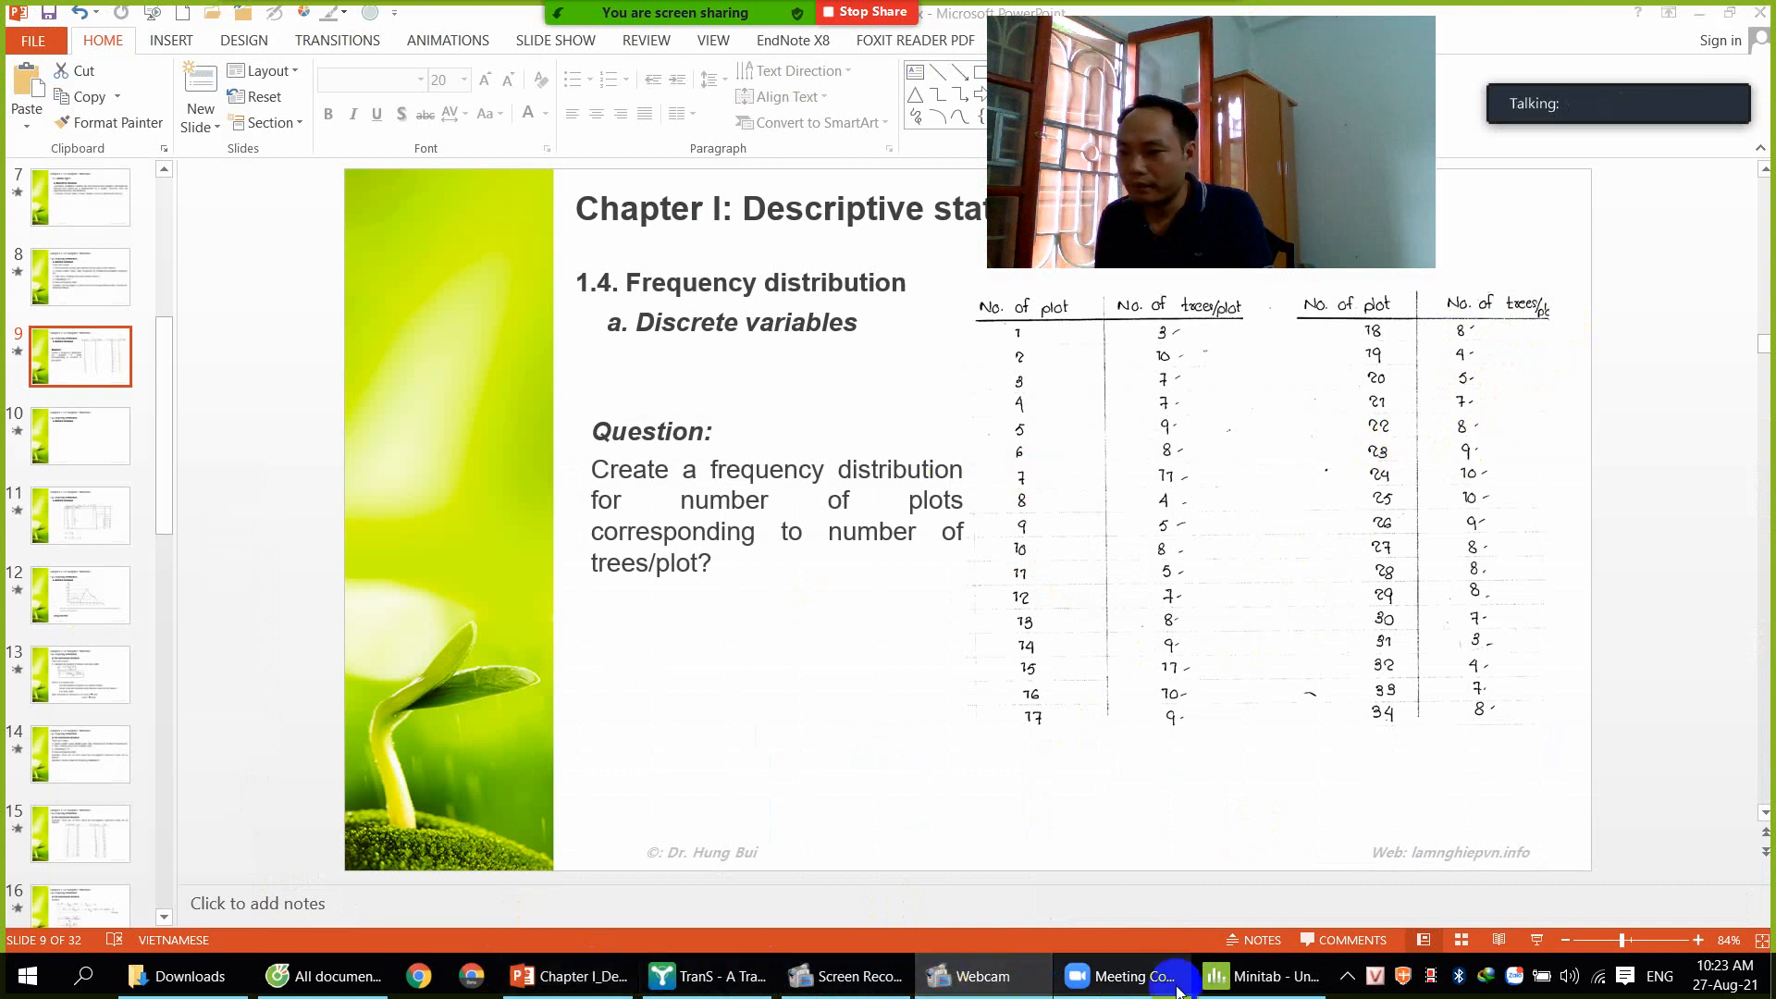
left_click(1260, 976)
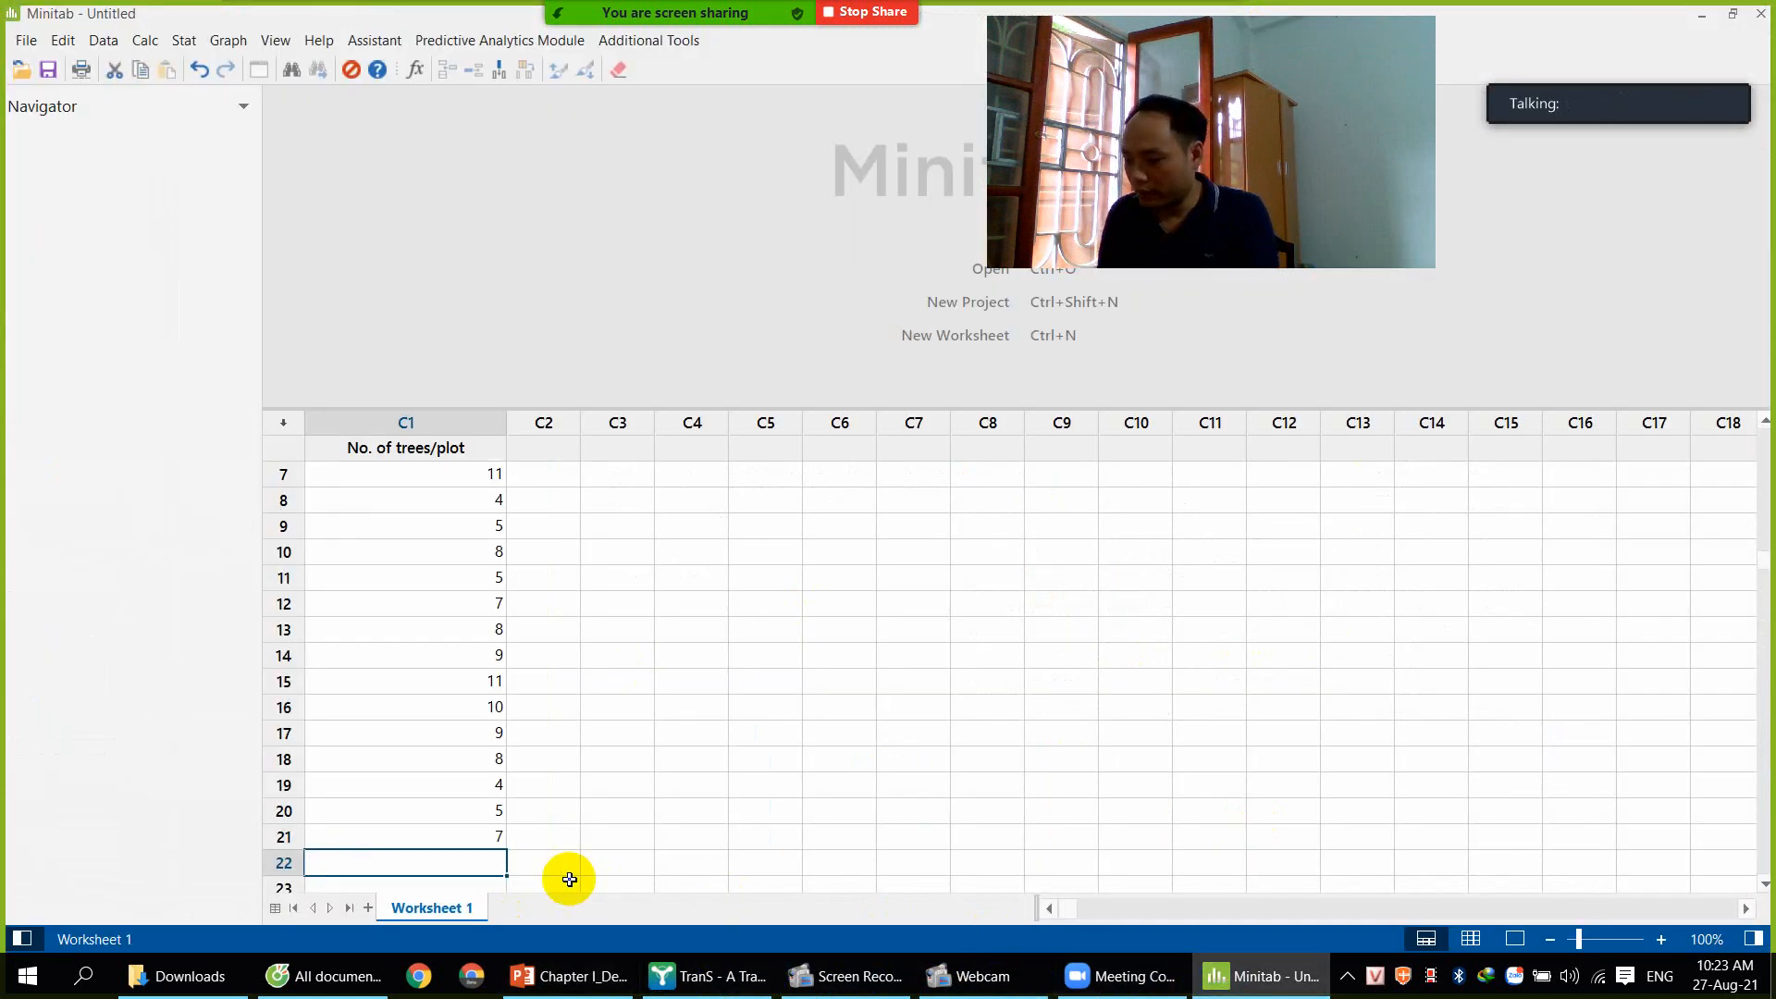
type("8")
key("Return")
type("9")
key("Return")
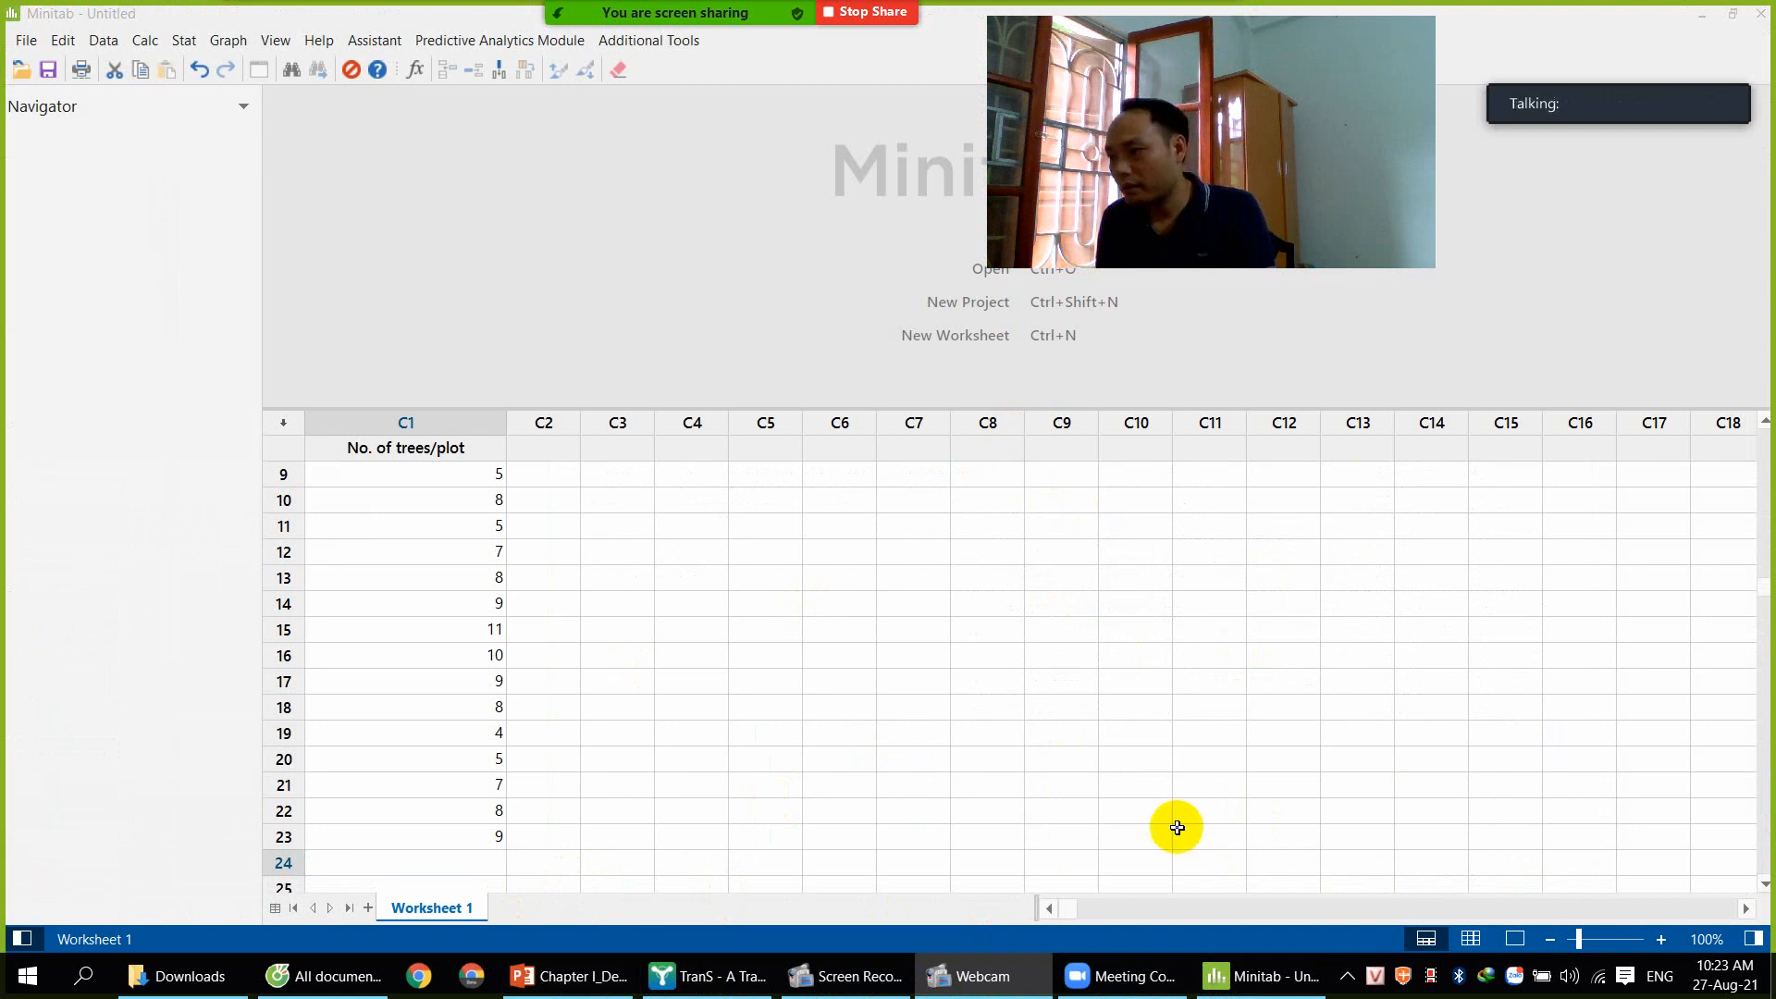
Check plots 24 to 26 on the PowerPoint slide, then enter 10, 10 and 9 in rows 24 to 26 of C1 in Minitab
left_click(1259, 975)
left_click(610, 978)
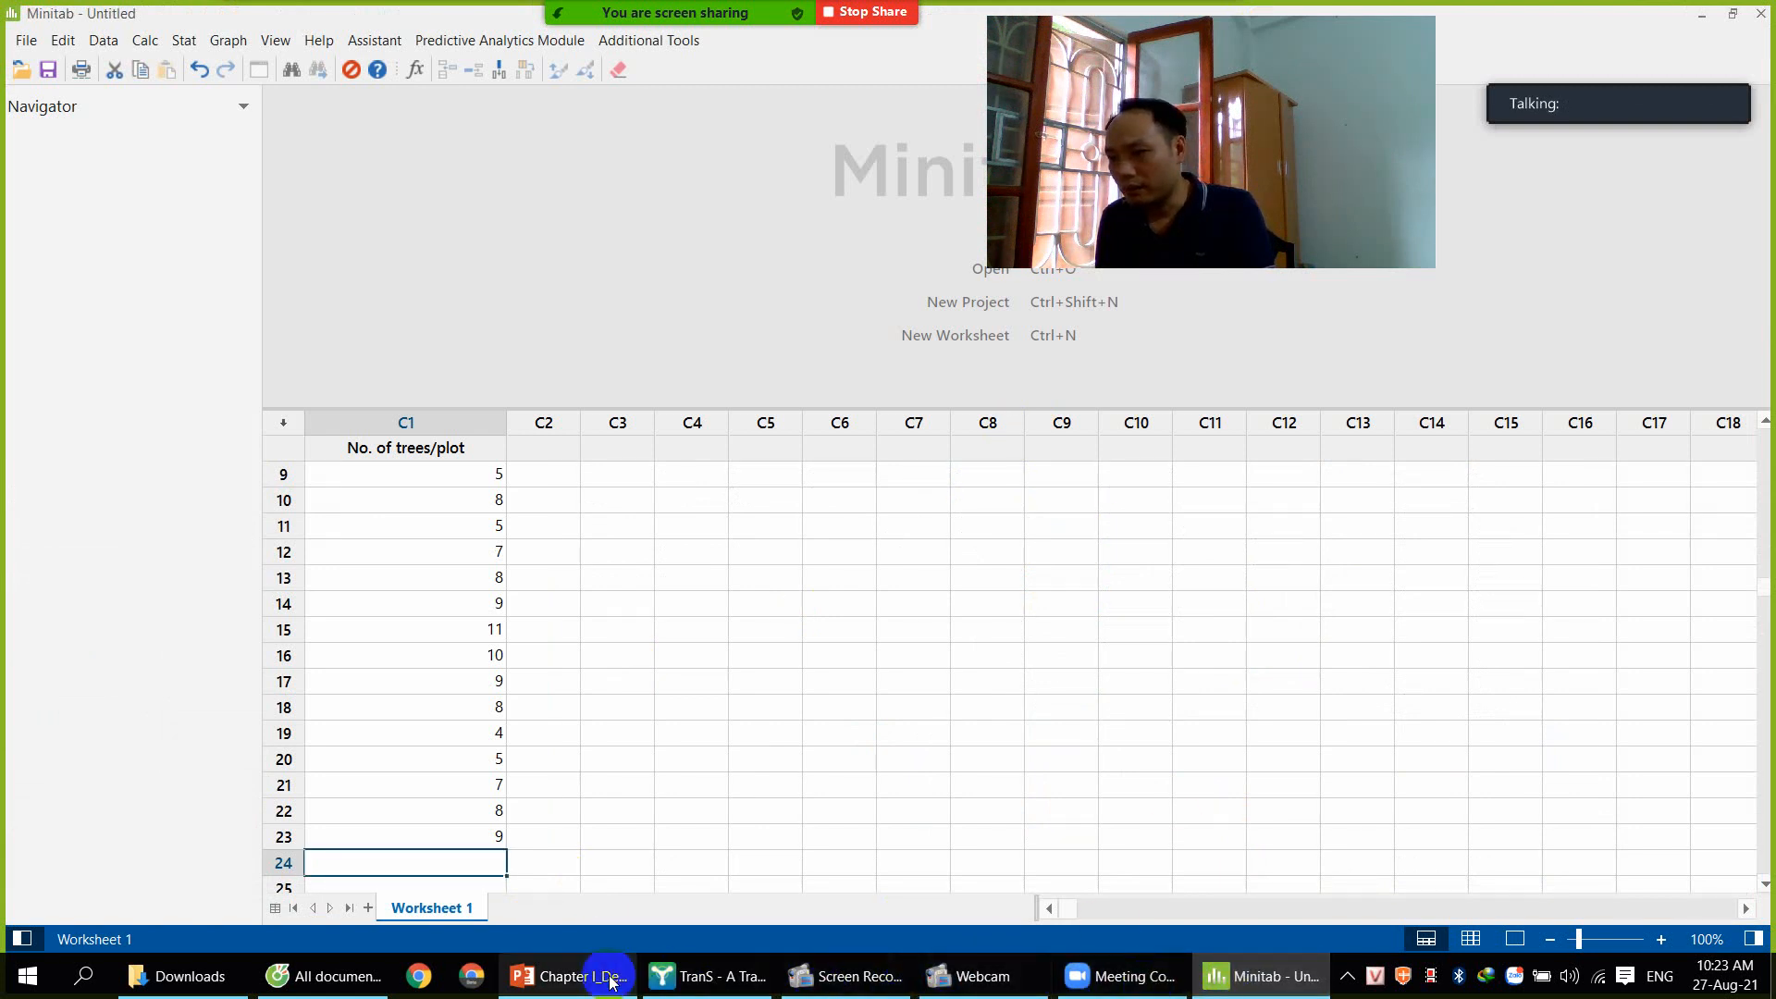
left_click(592, 976)
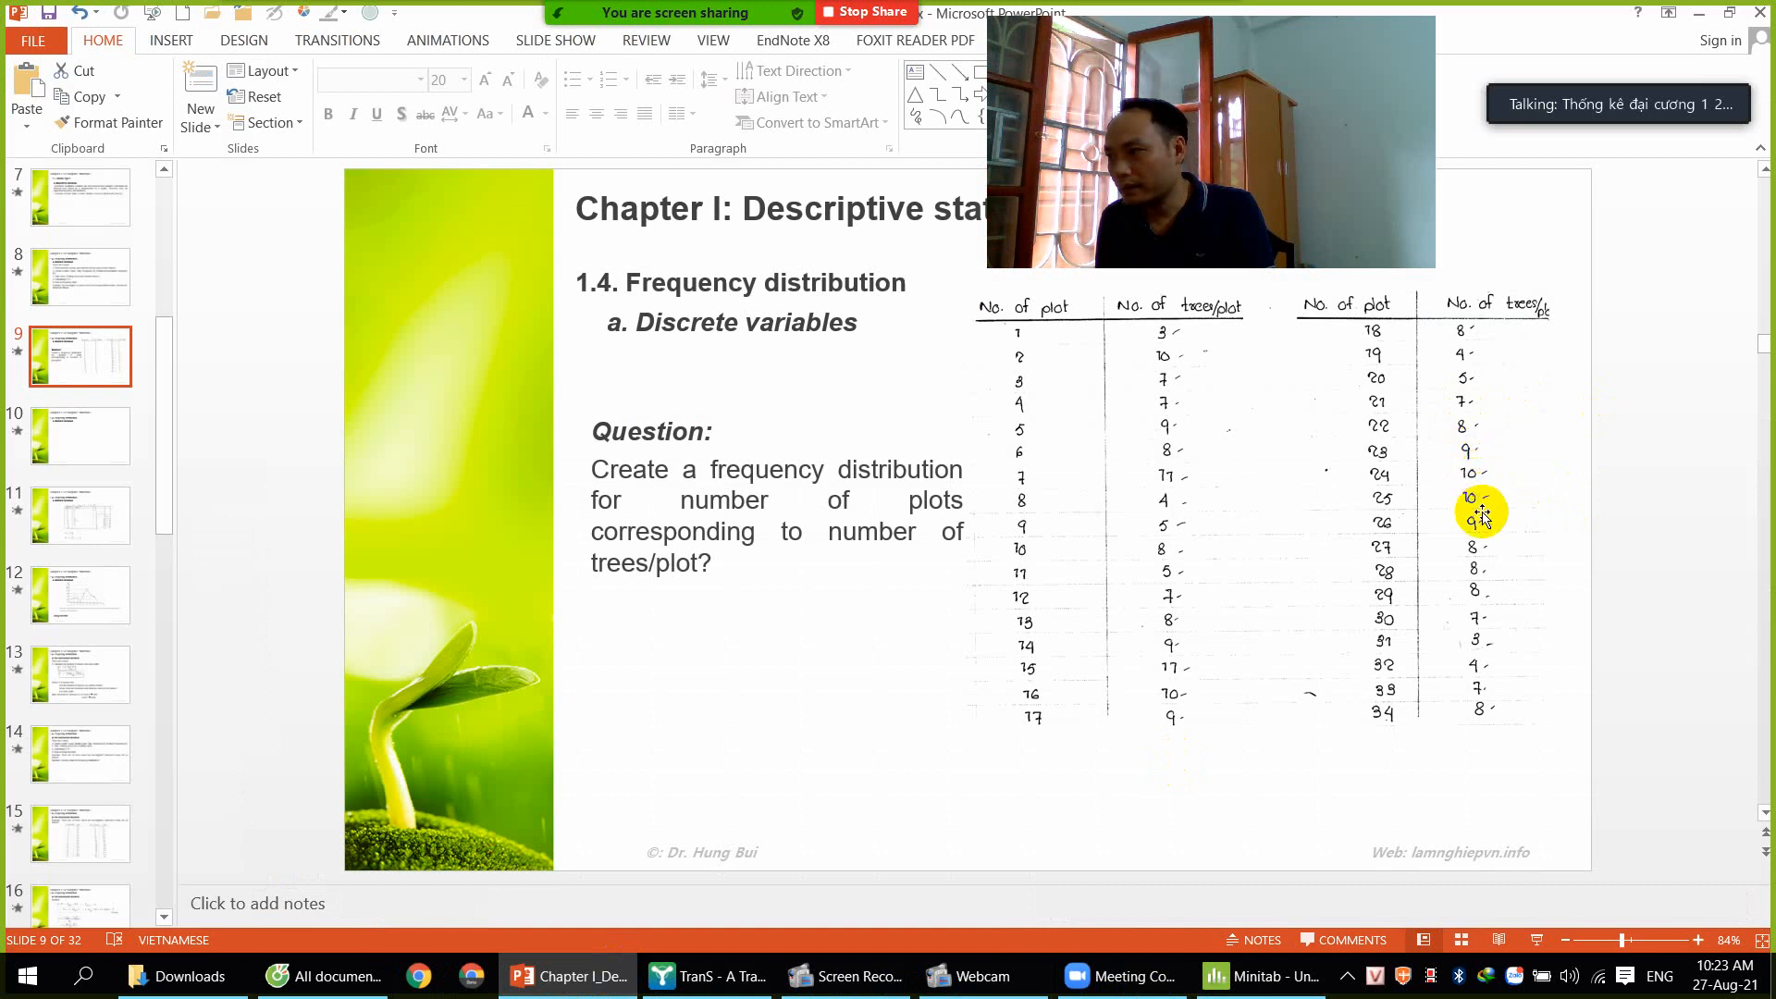
left_click(1260, 975)
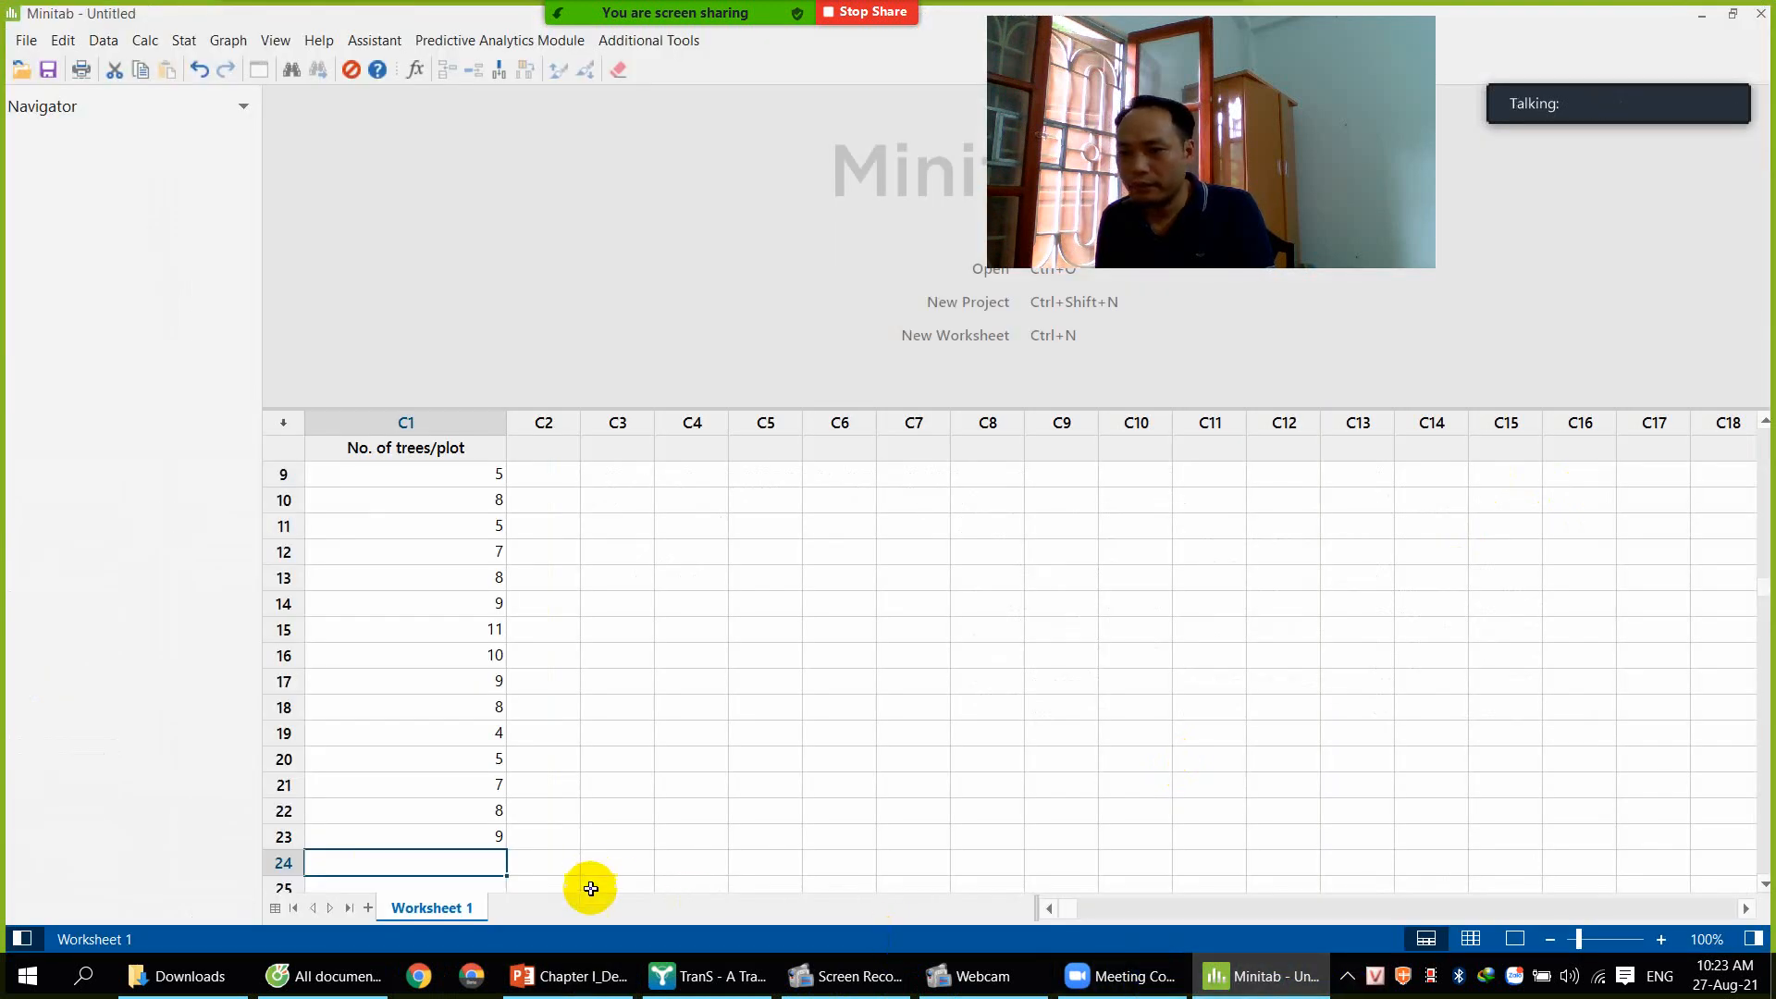
type("10")
key("Return")
type("10")
key("Return")
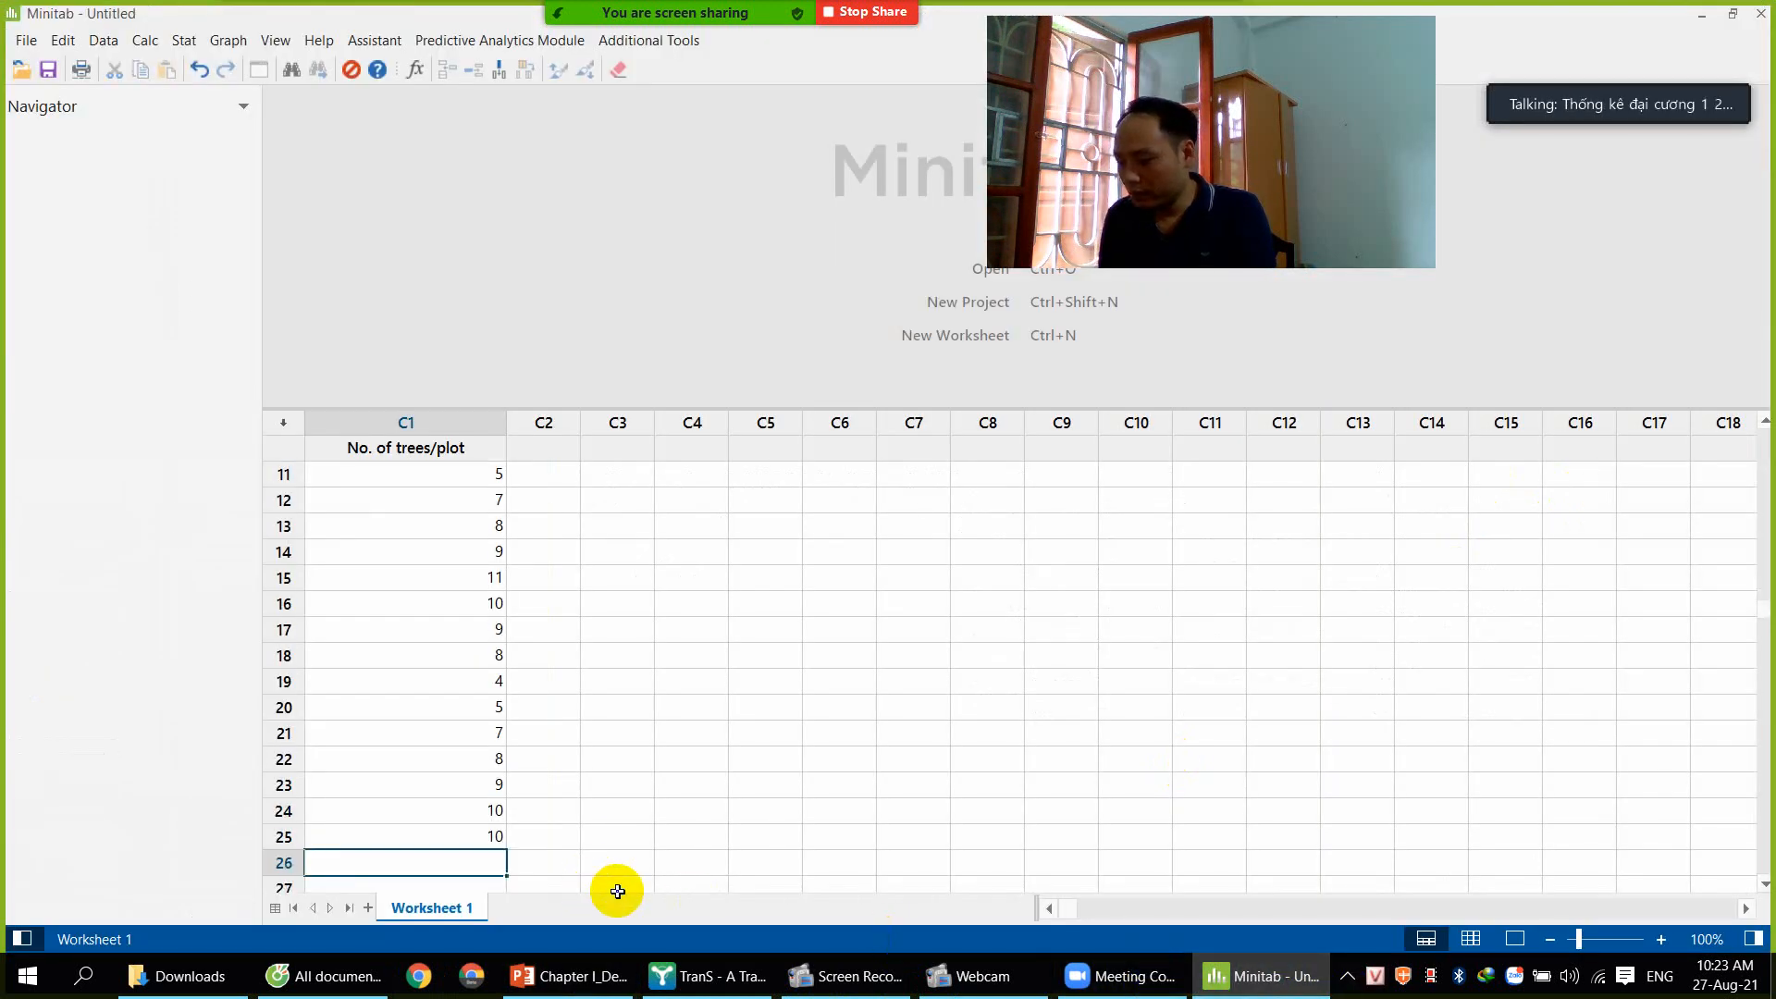
type("9")
key("Return")
Check plot 27 on the PowerPoint slide and enter 8 in row 27 of C1 in Minitab
left_click(1257, 976)
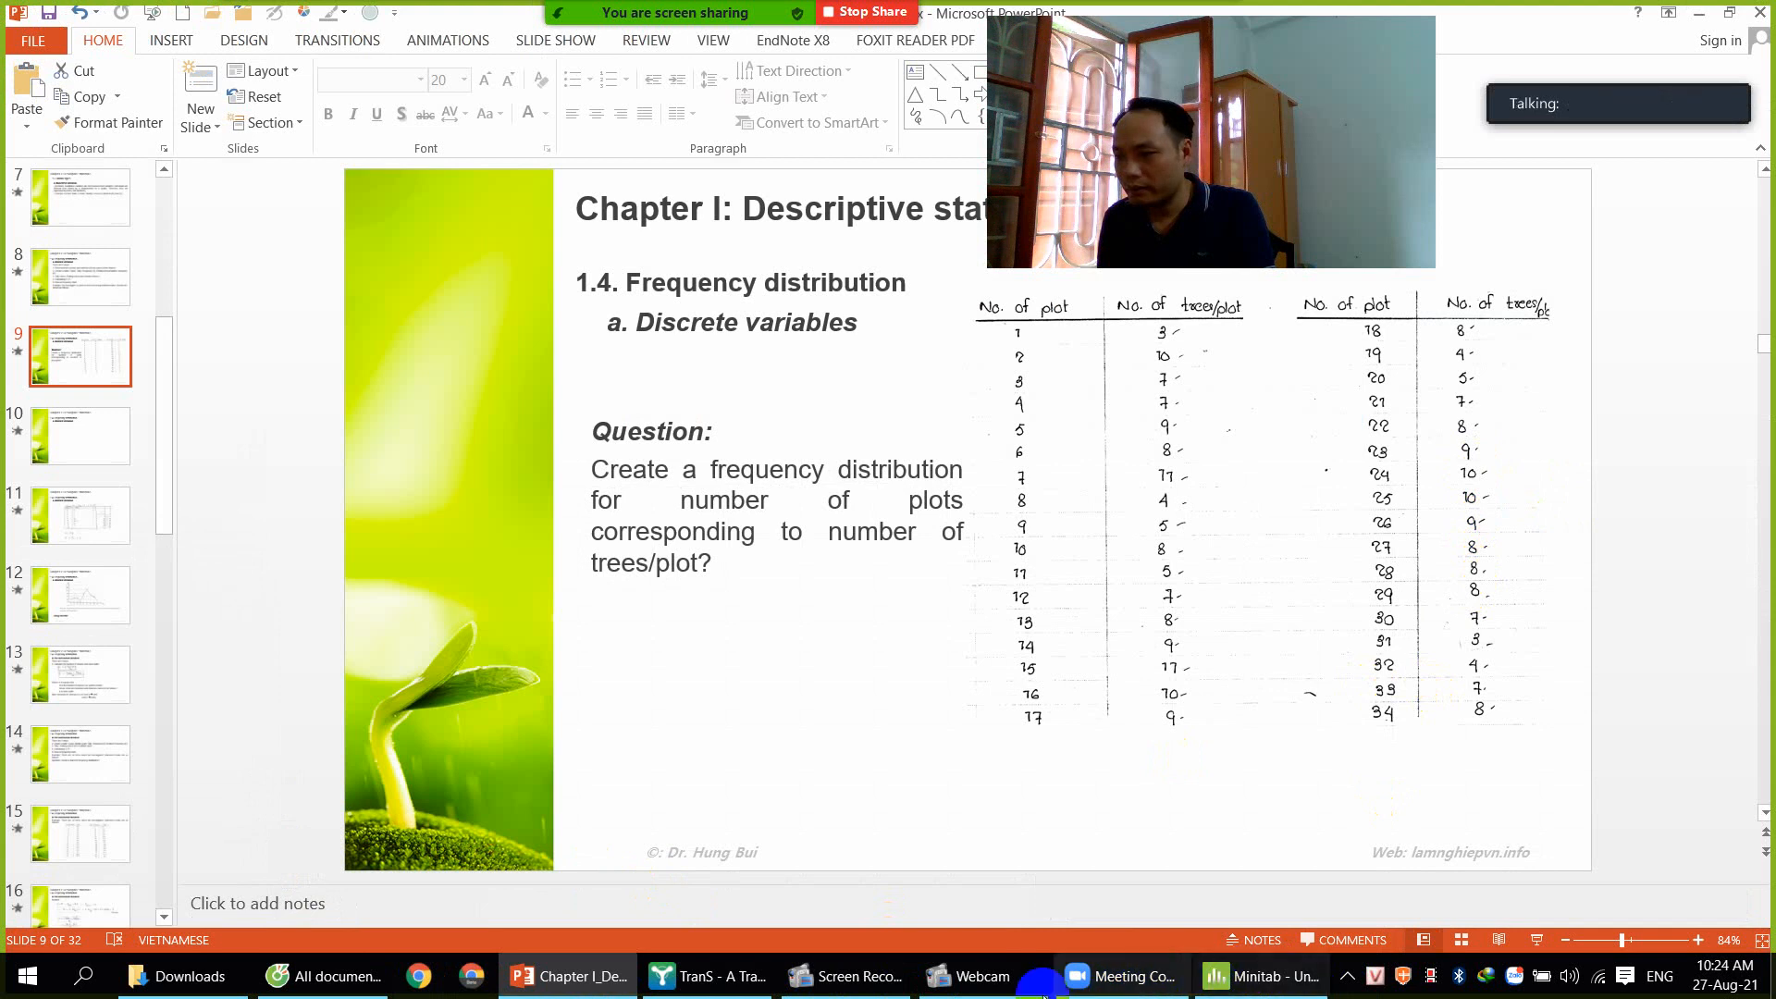
left_click(1258, 975)
type("8")
key("Return")
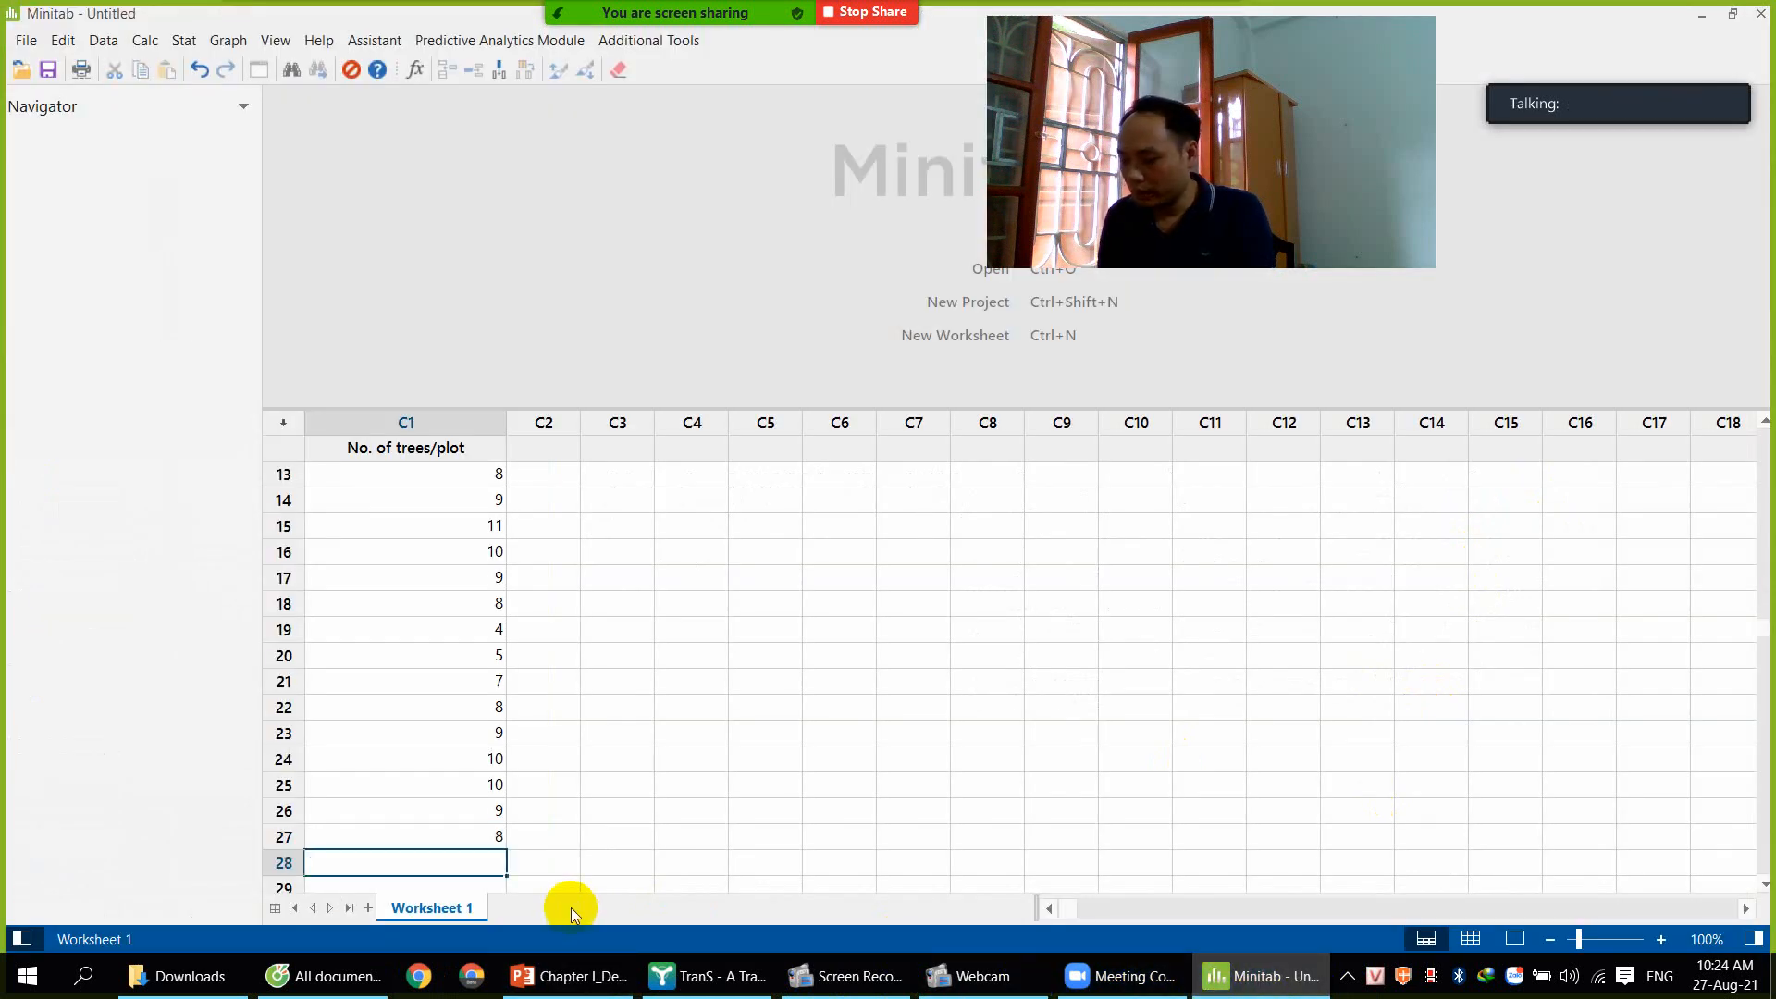
Enter 8 in both row 28 and row 29 of C1 for plots 28 and 29
type("8")
key("Return")
type("8")
key("Return")
Check plots 30 to 32 on the PowerPoint slide, then enter 7, 3 and 4 in rows 30 to 32 of C1 in Minitab
left_click(1258, 976)
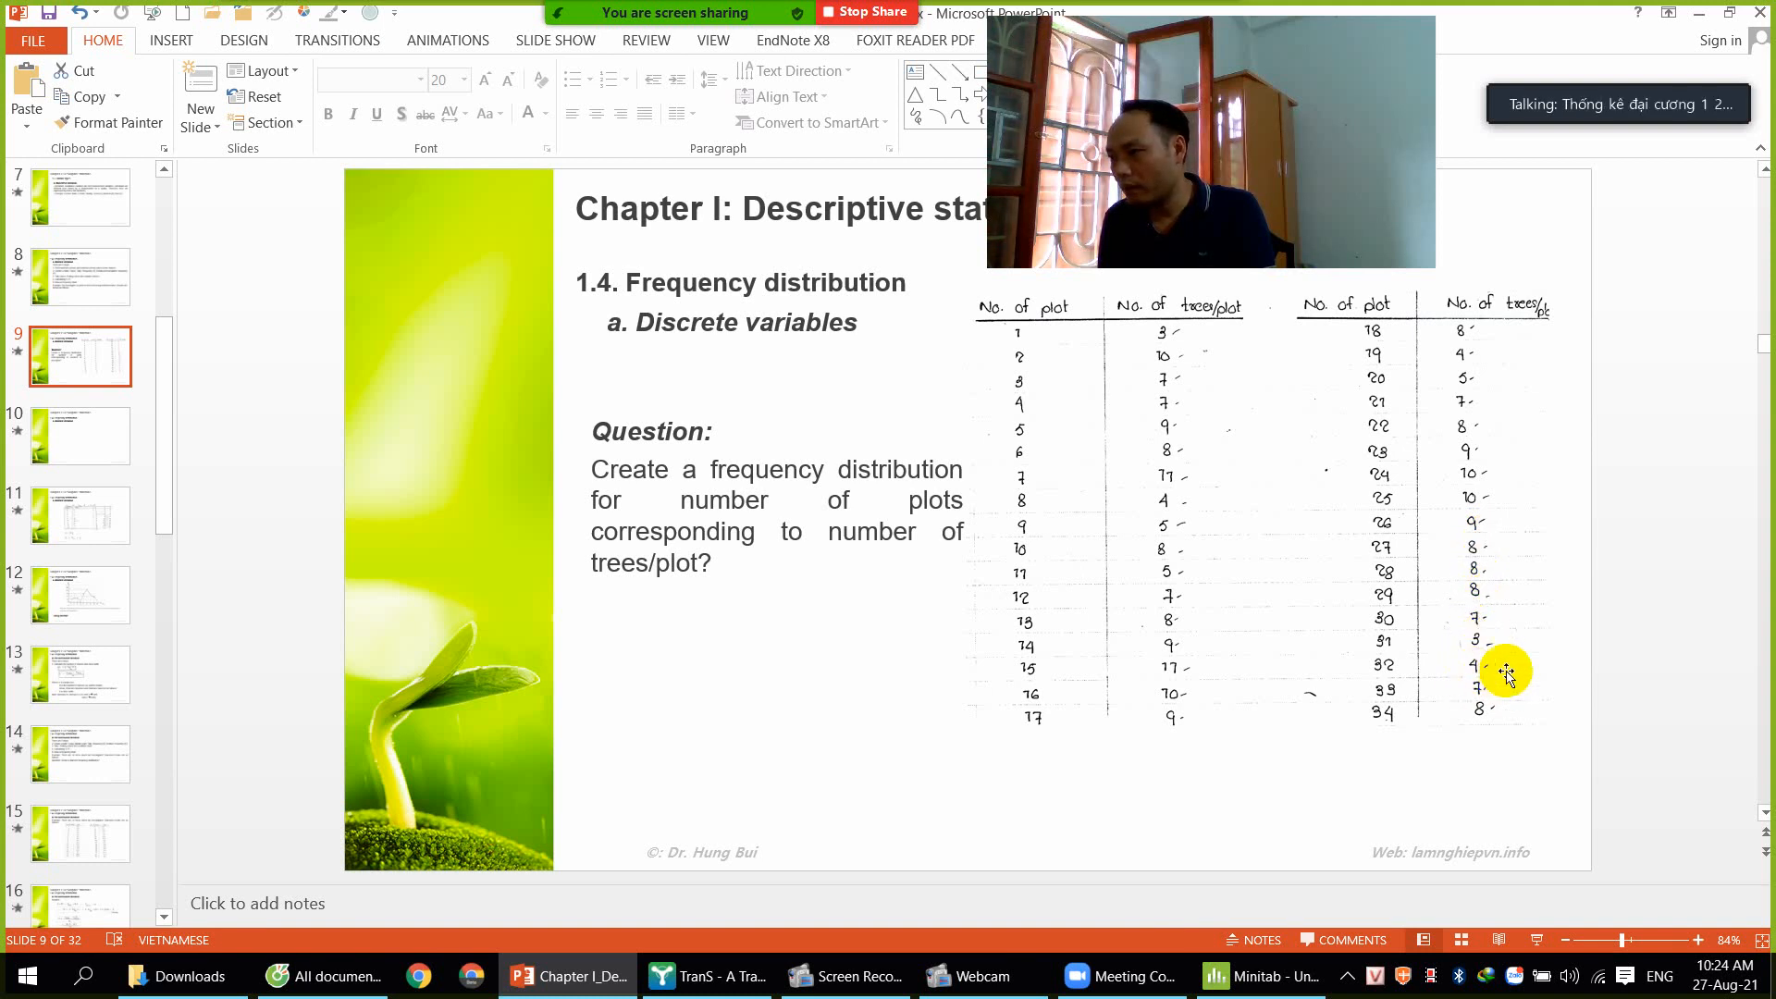
left_click(1244, 978)
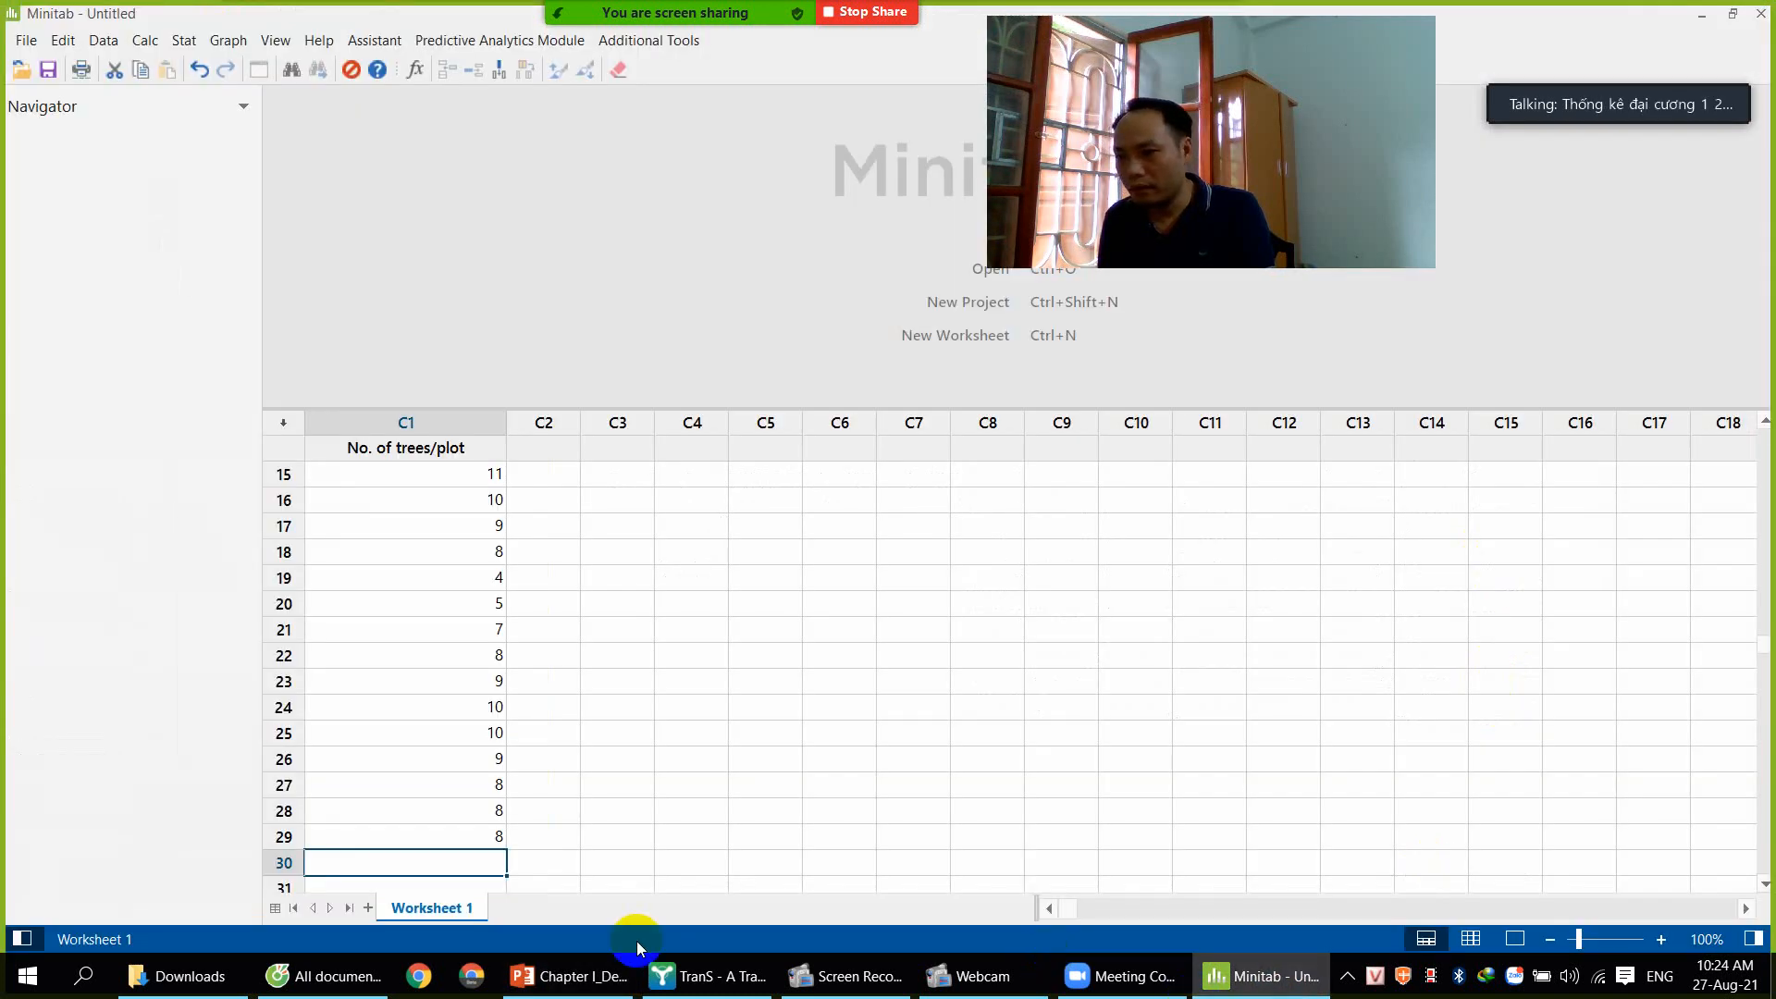
type("7")
key("Return")
type("3")
key("Return")
type("4")
key("Return")
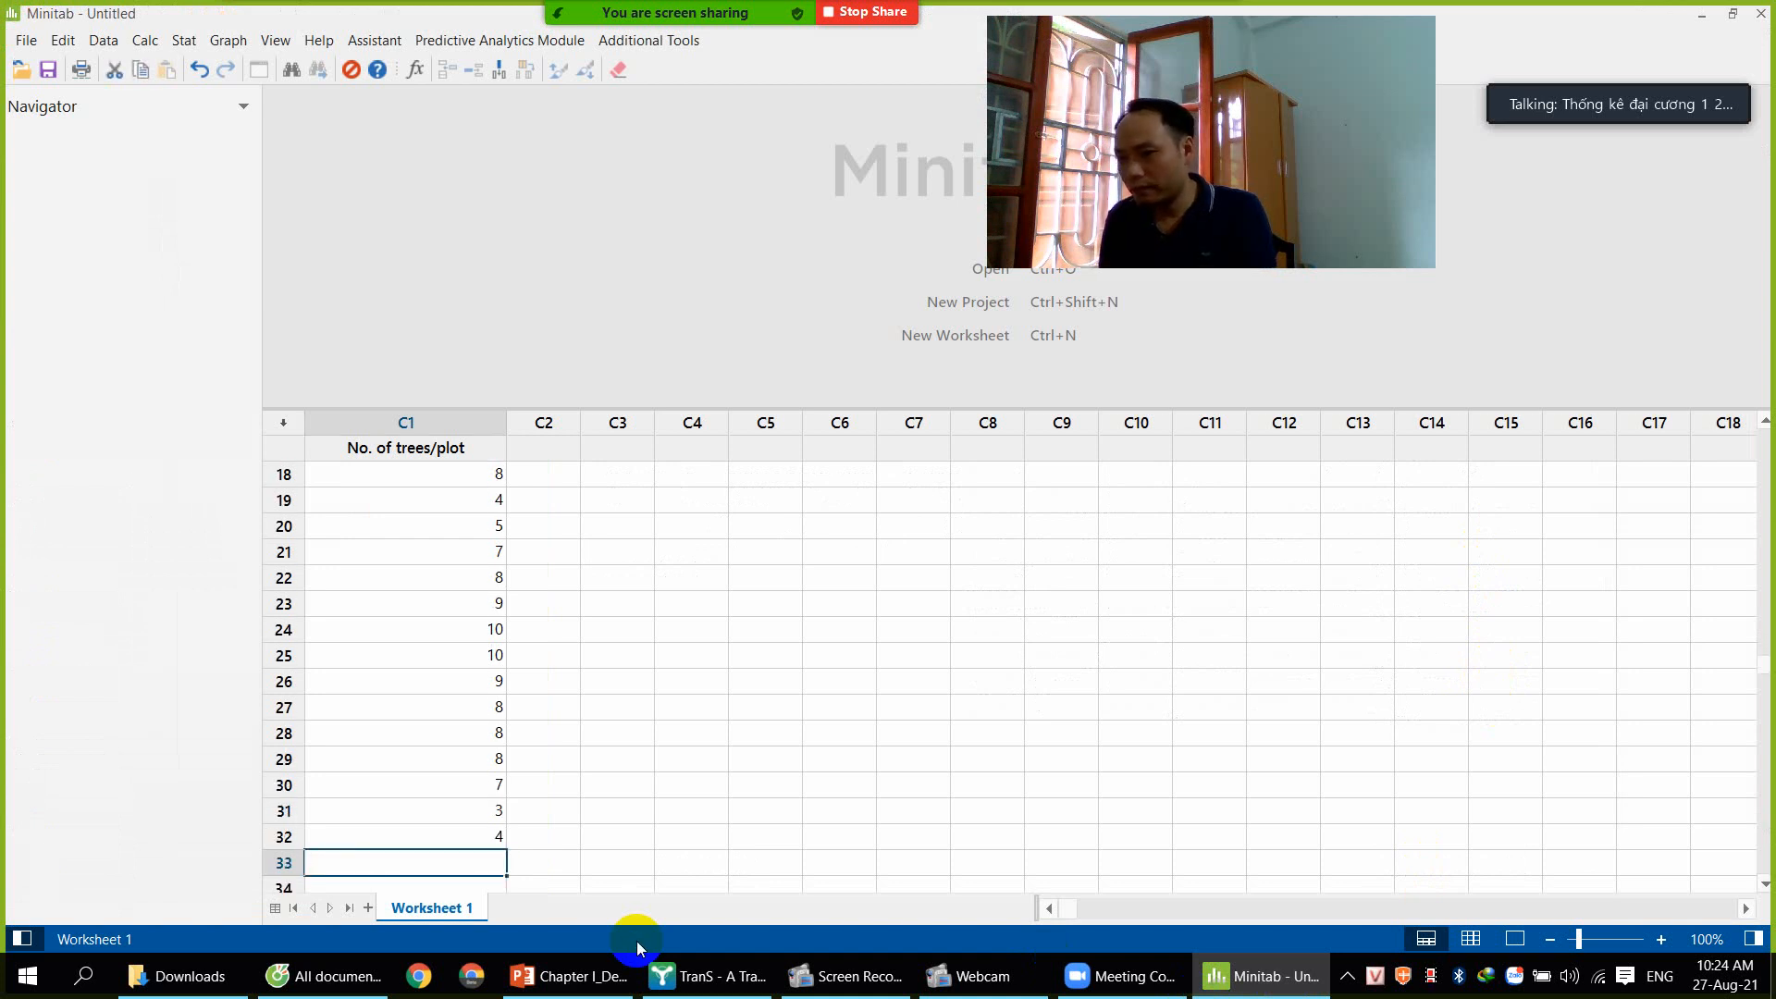
Check plots 33 and 34 on the PowerPoint slide, then enter 7 and 8 in rows 33 and 34 of C1 in Minitab
left_click(568, 976)
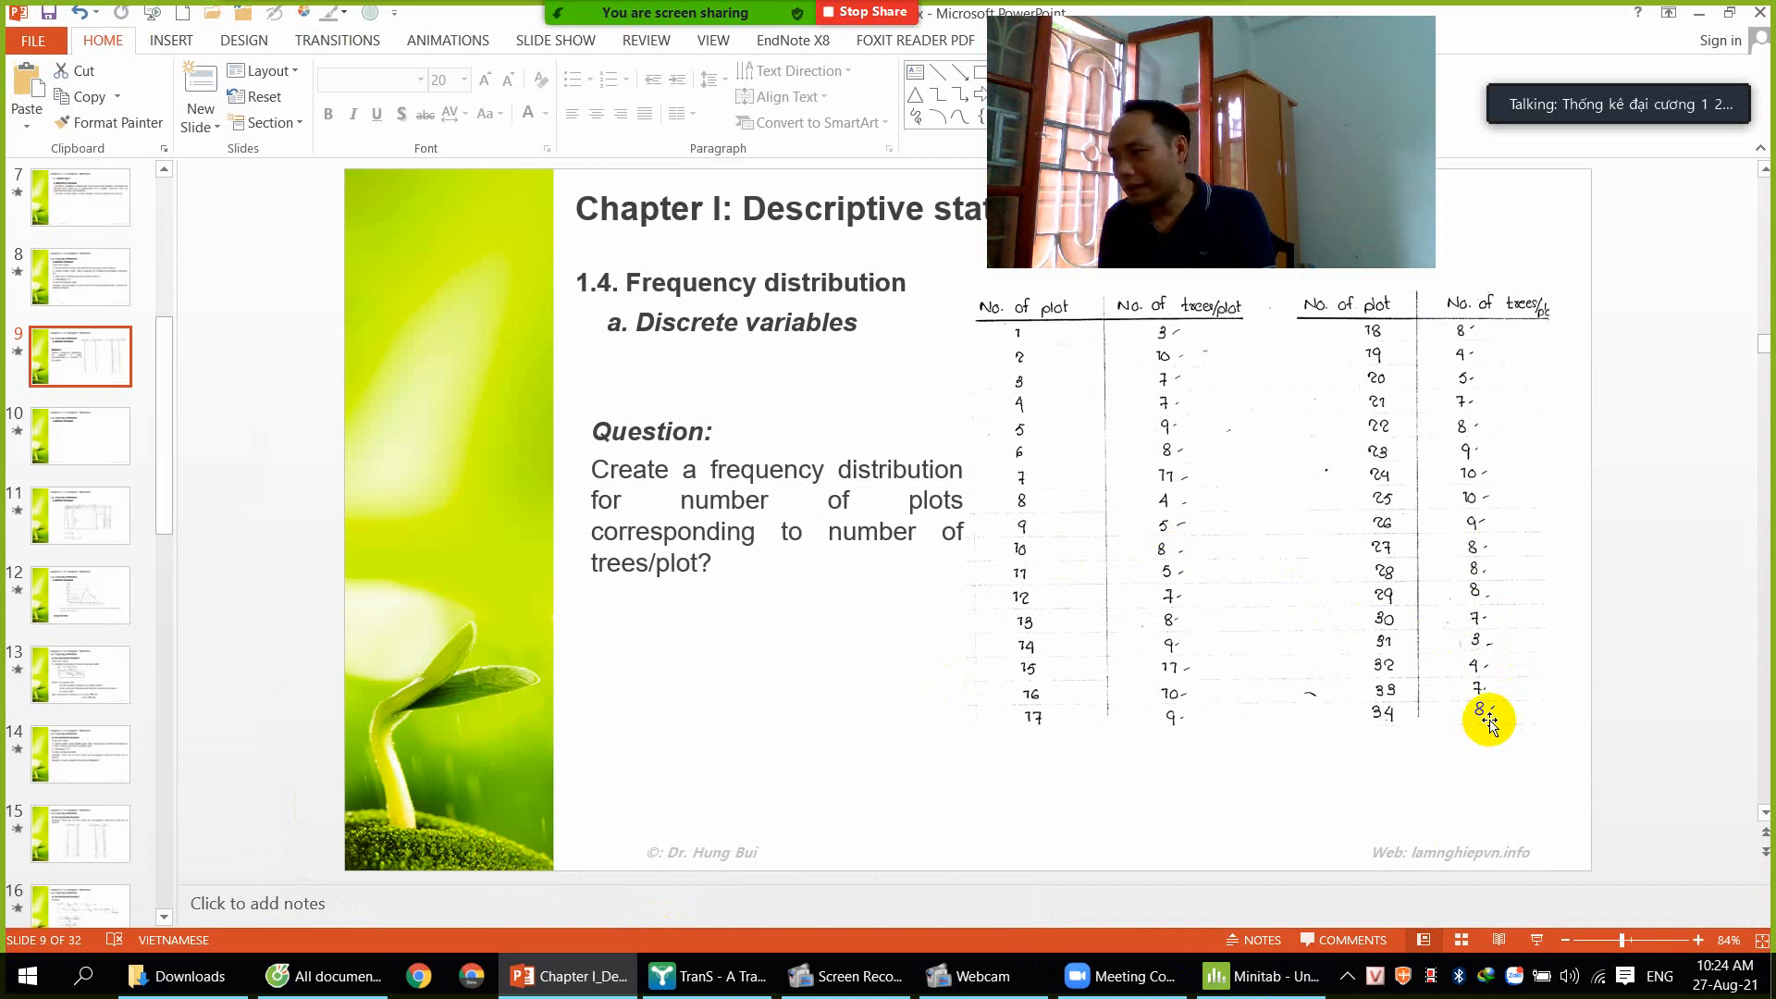
key("alt+Tab")
type("7")
key("Return")
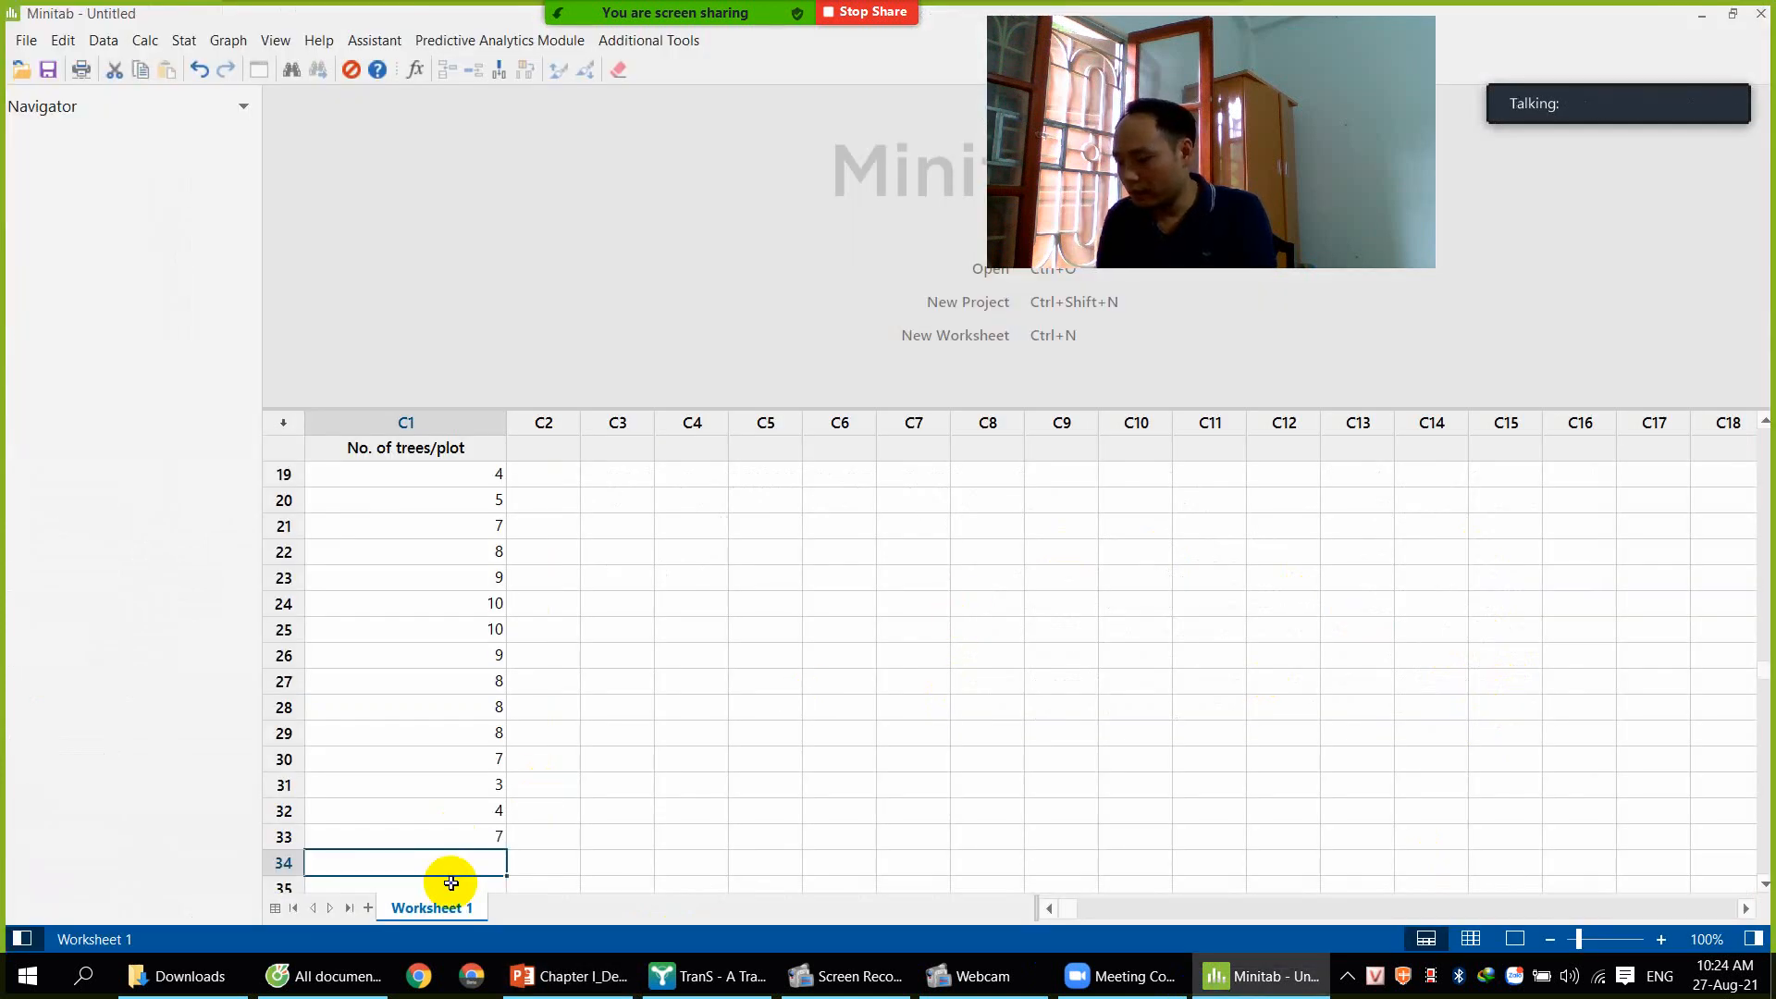
type("8")
key("Return")
Glance at the PowerPoint slide, then review the entered trees-per-plot values in C1 in Minitab from row 1 to row 34
key("alt+Tab")
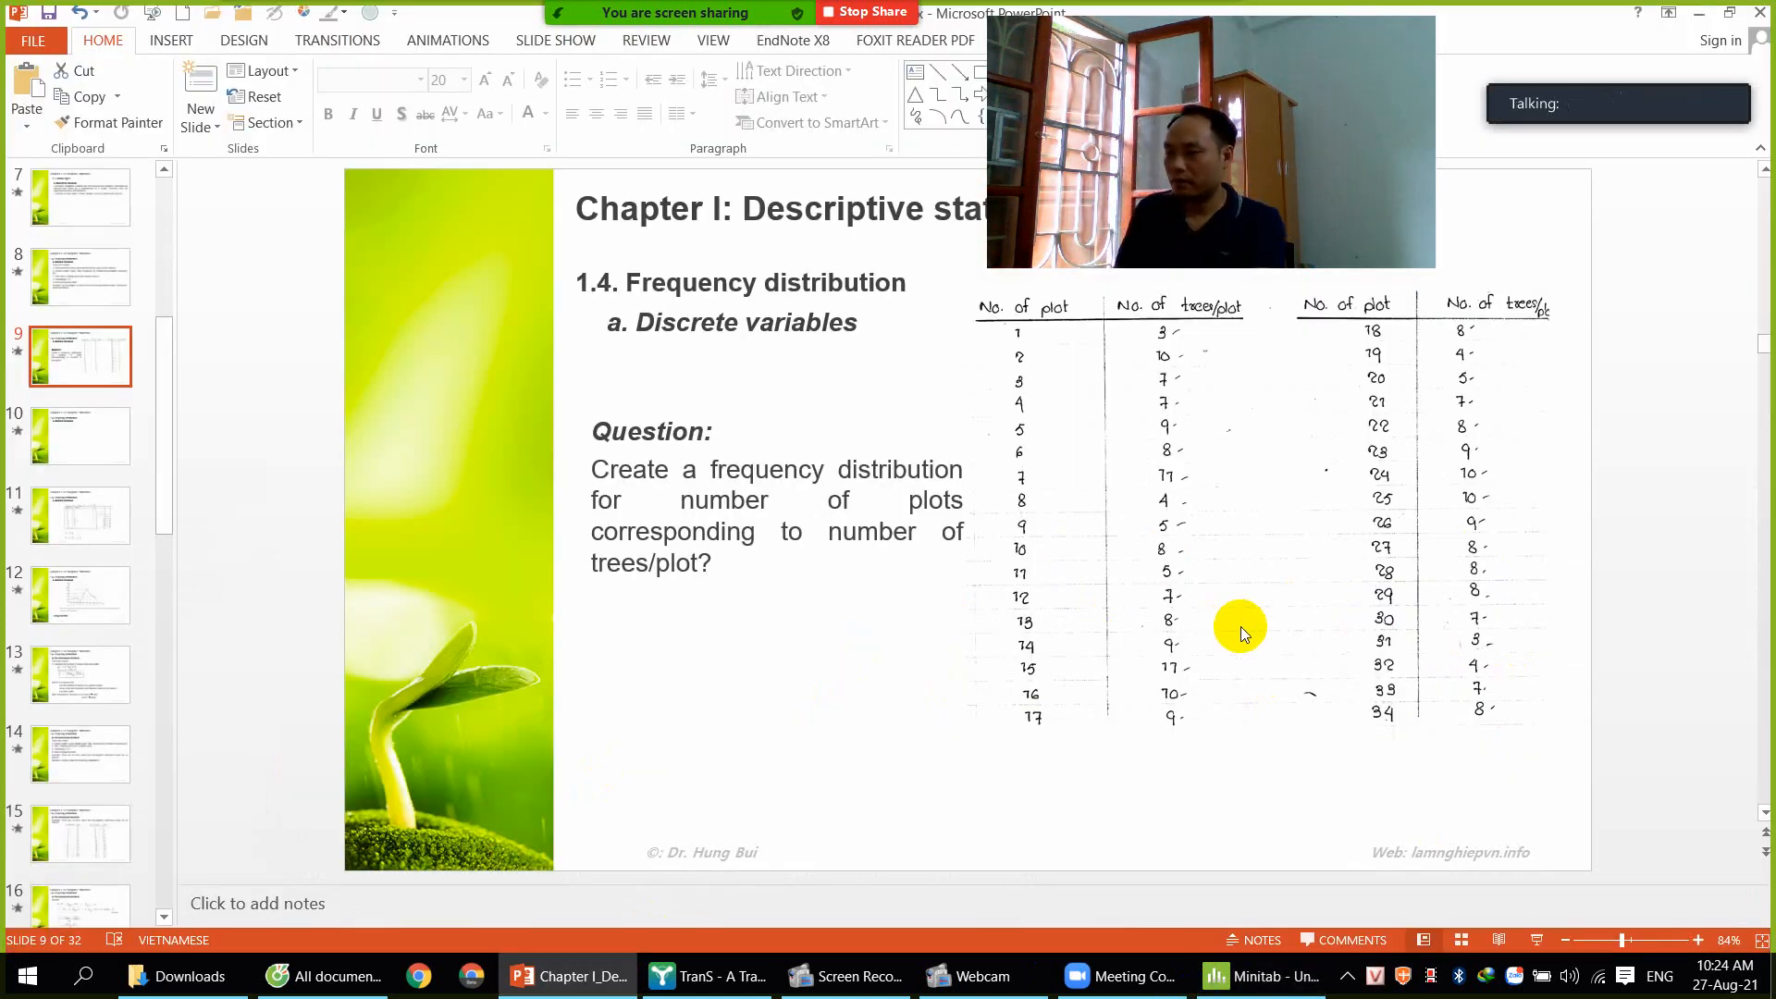
key("alt+Tab")
scroll(425, 601, "down", 1)
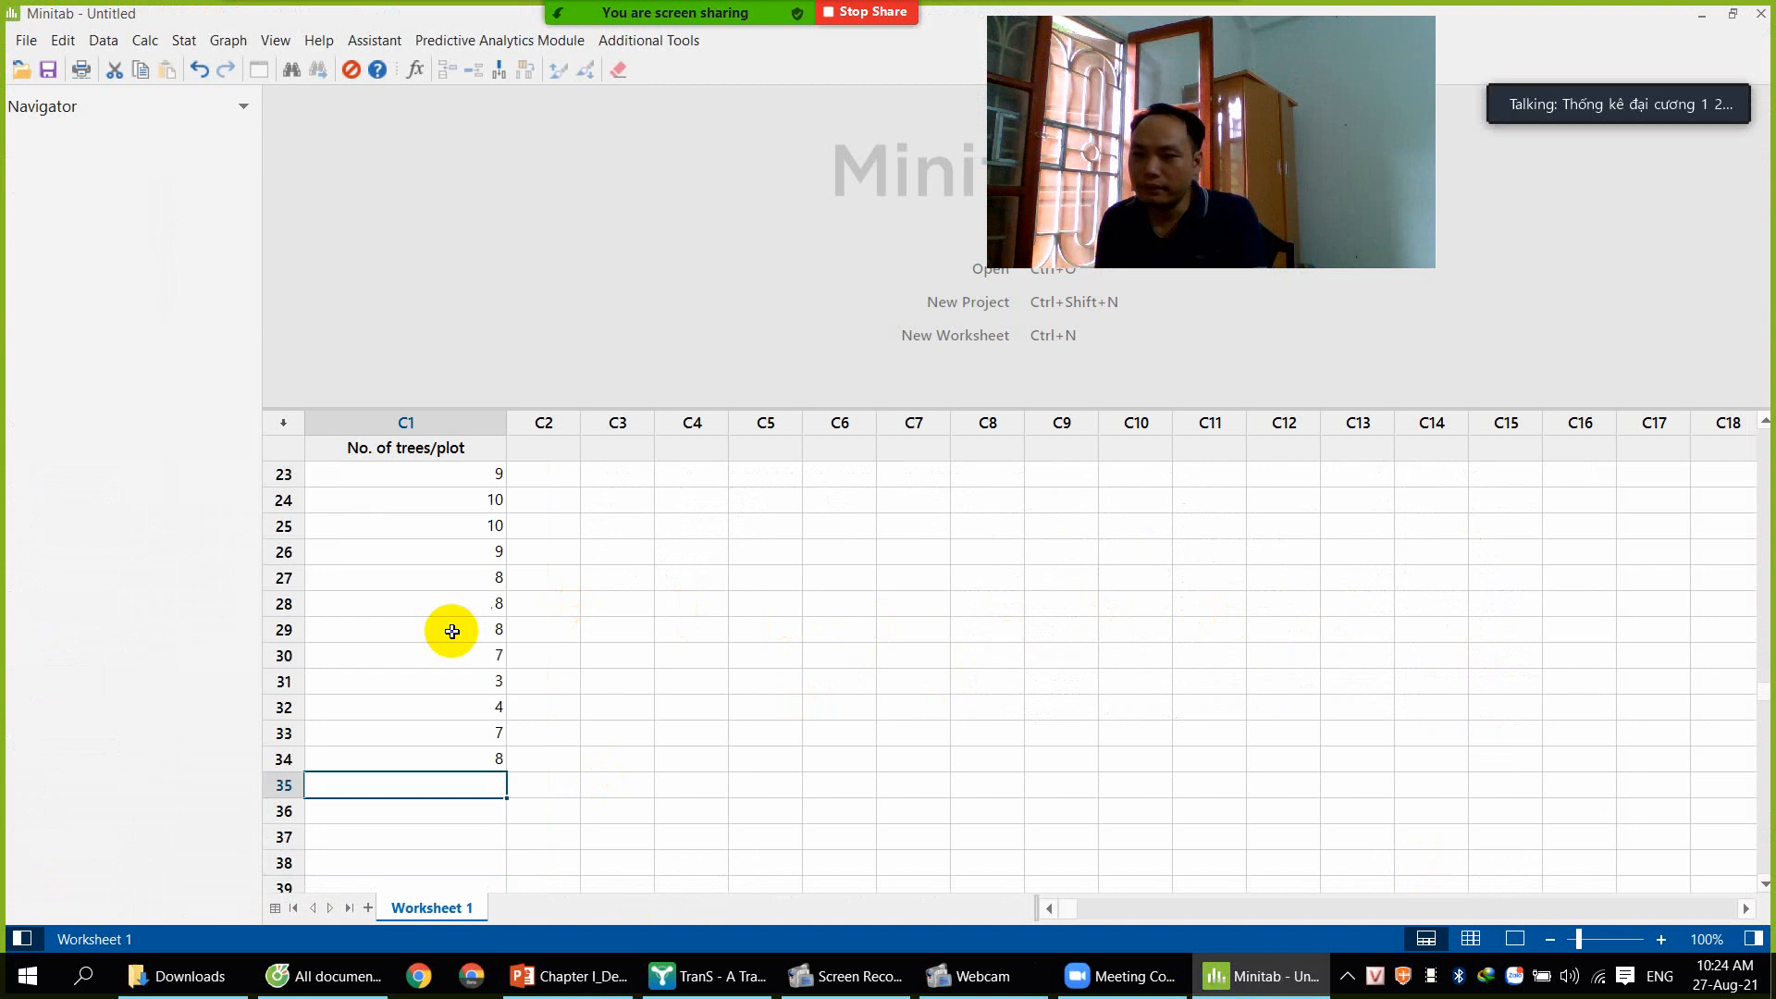
left_click(282, 759)
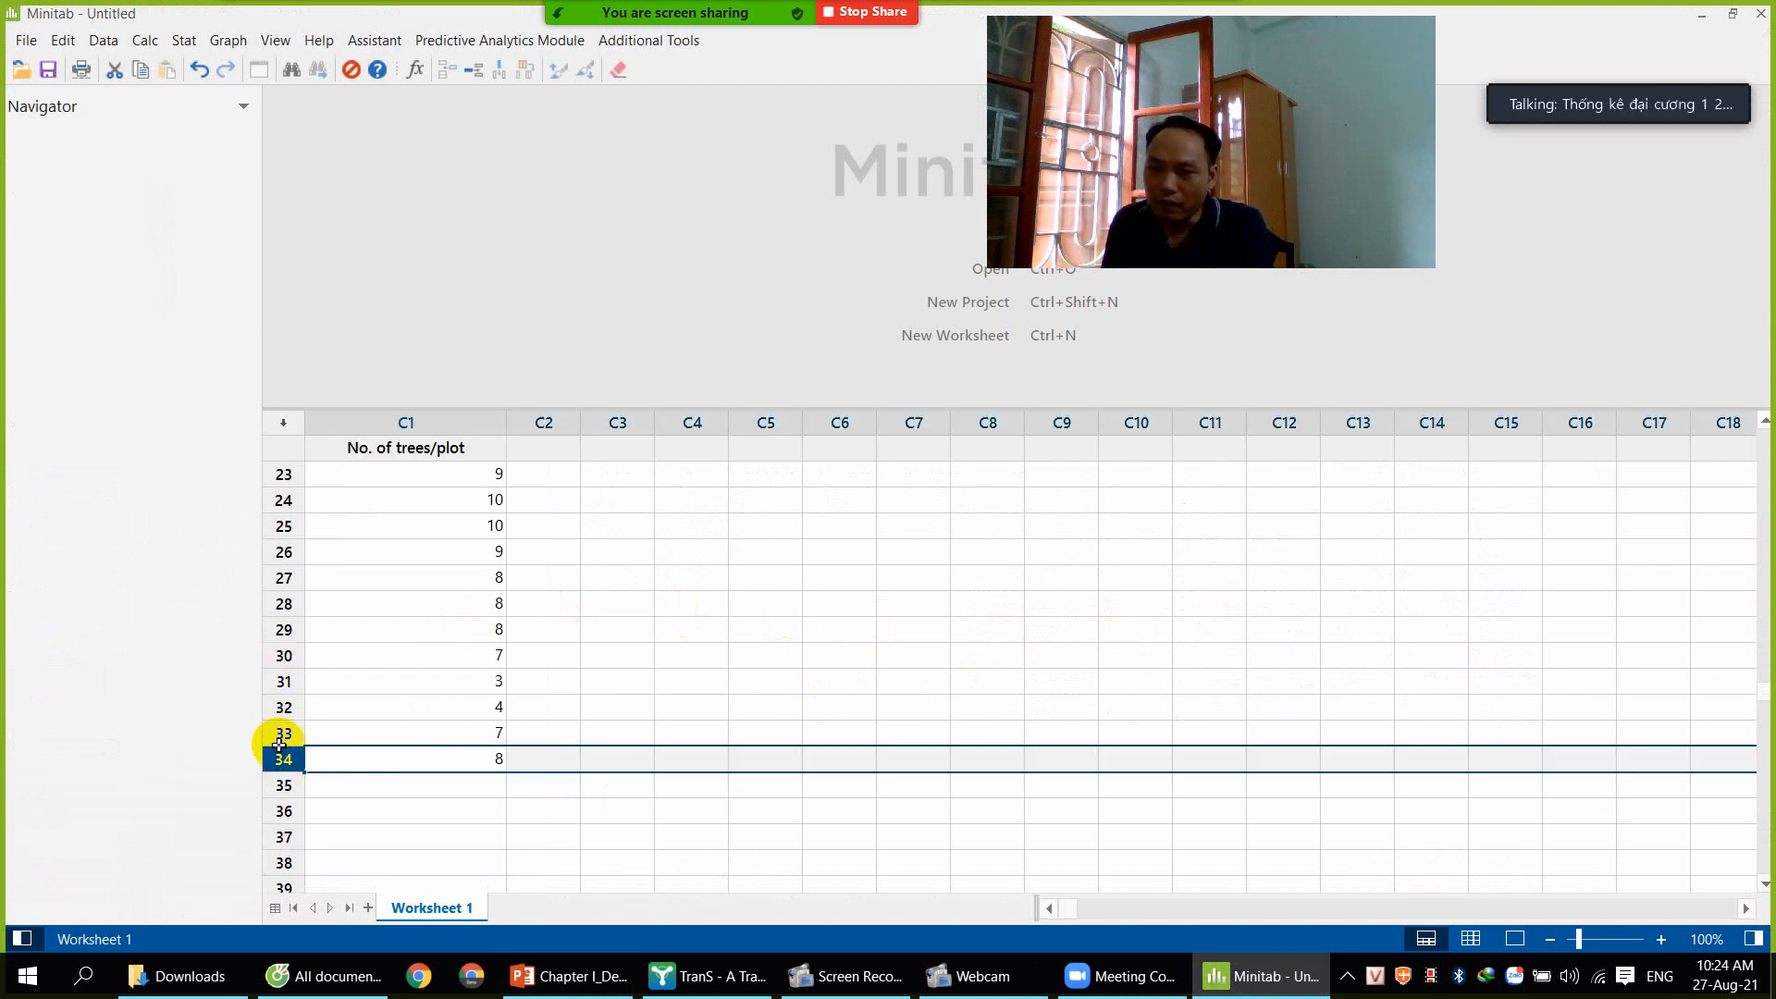
left_click(396, 755)
scroll(407, 698, "up", 7)
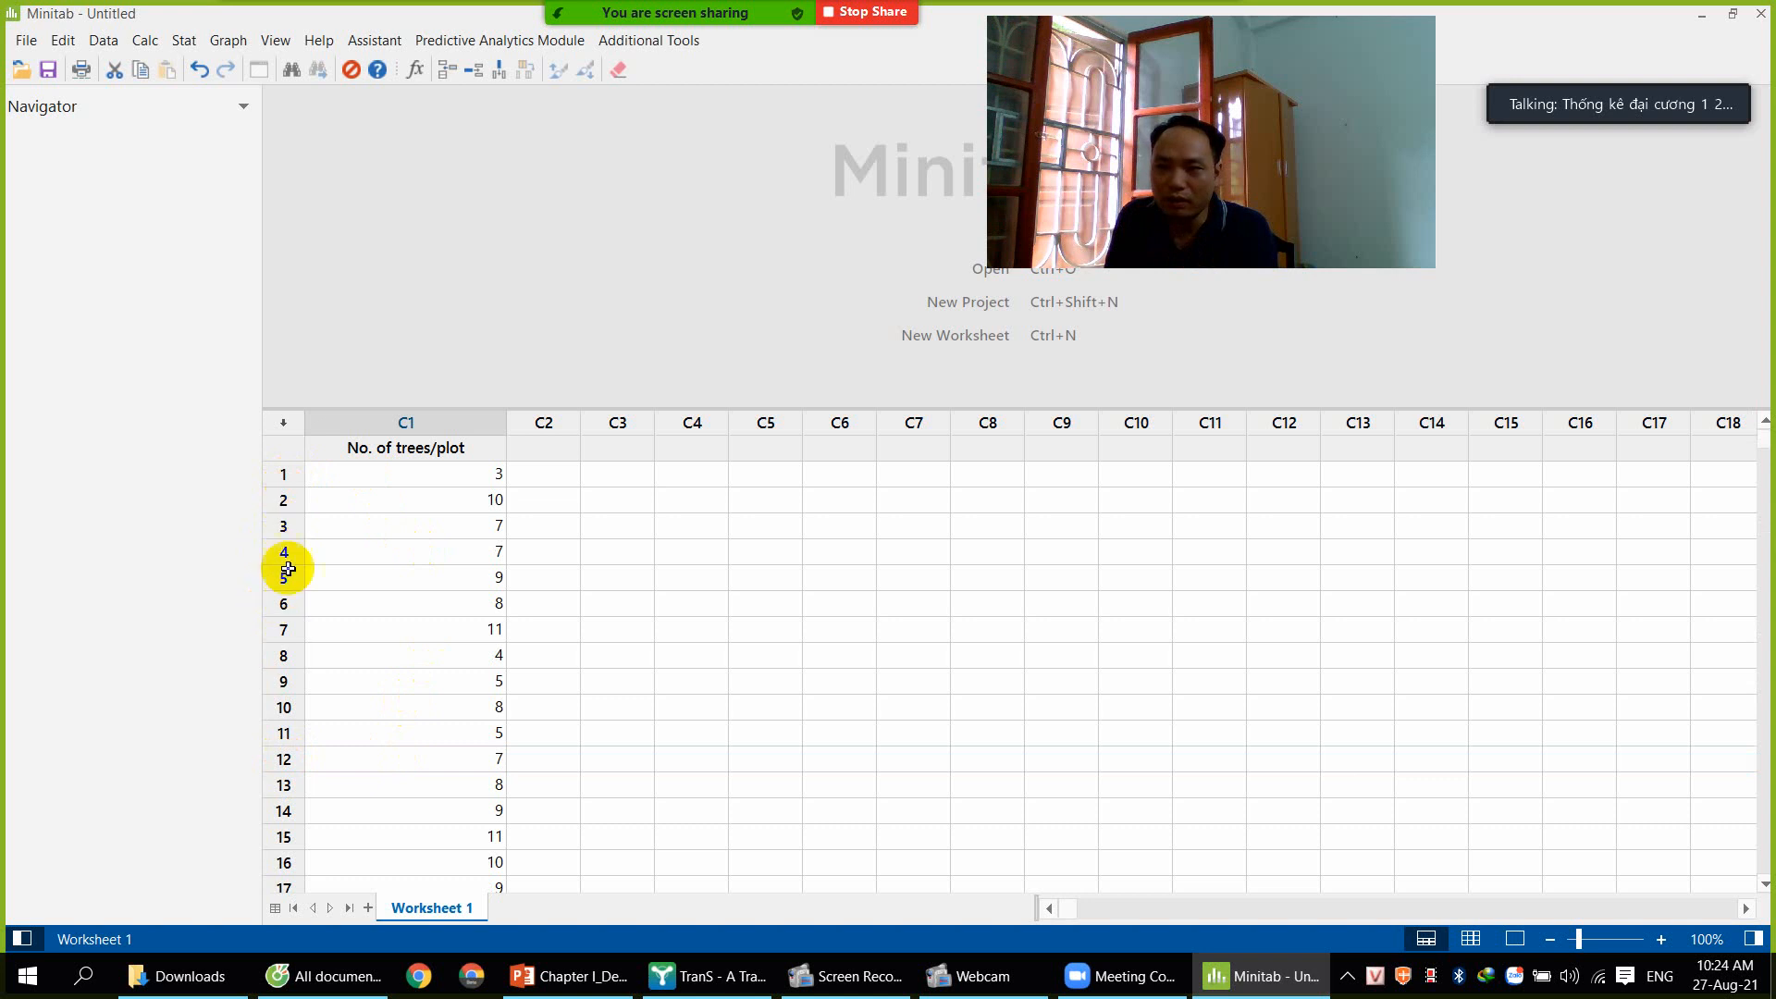
left_click(344, 481)
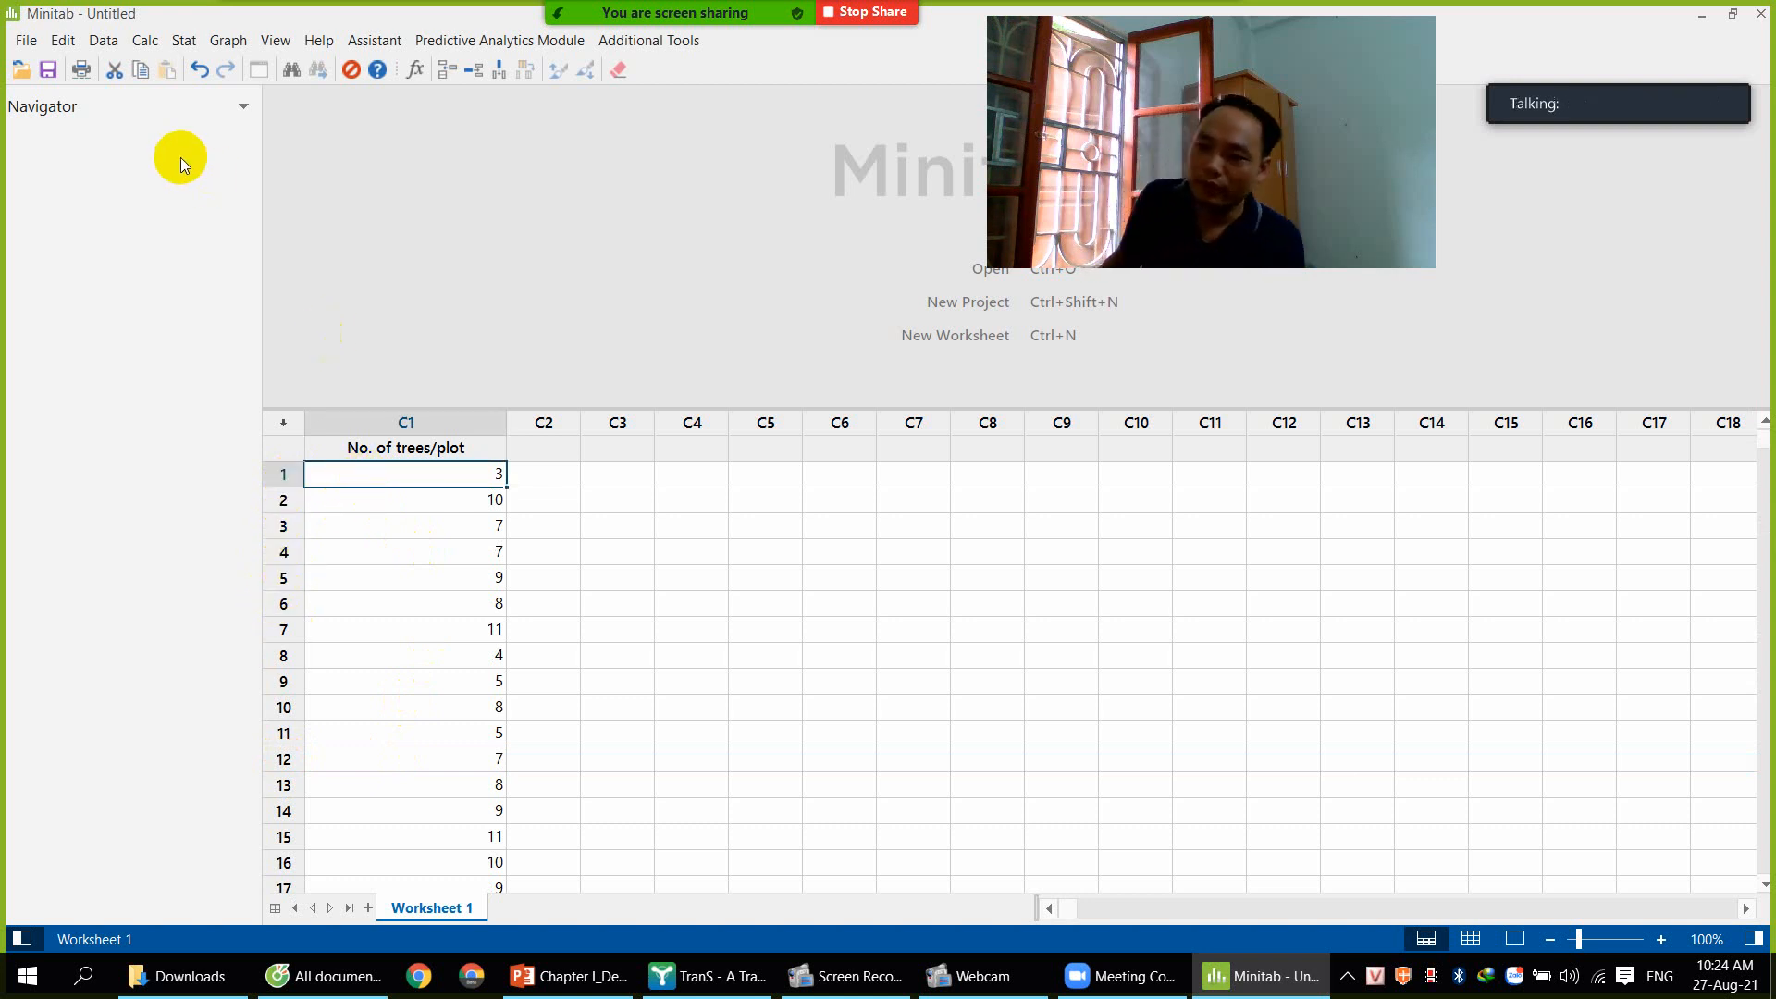
scroll(561, 597, "down", 8)
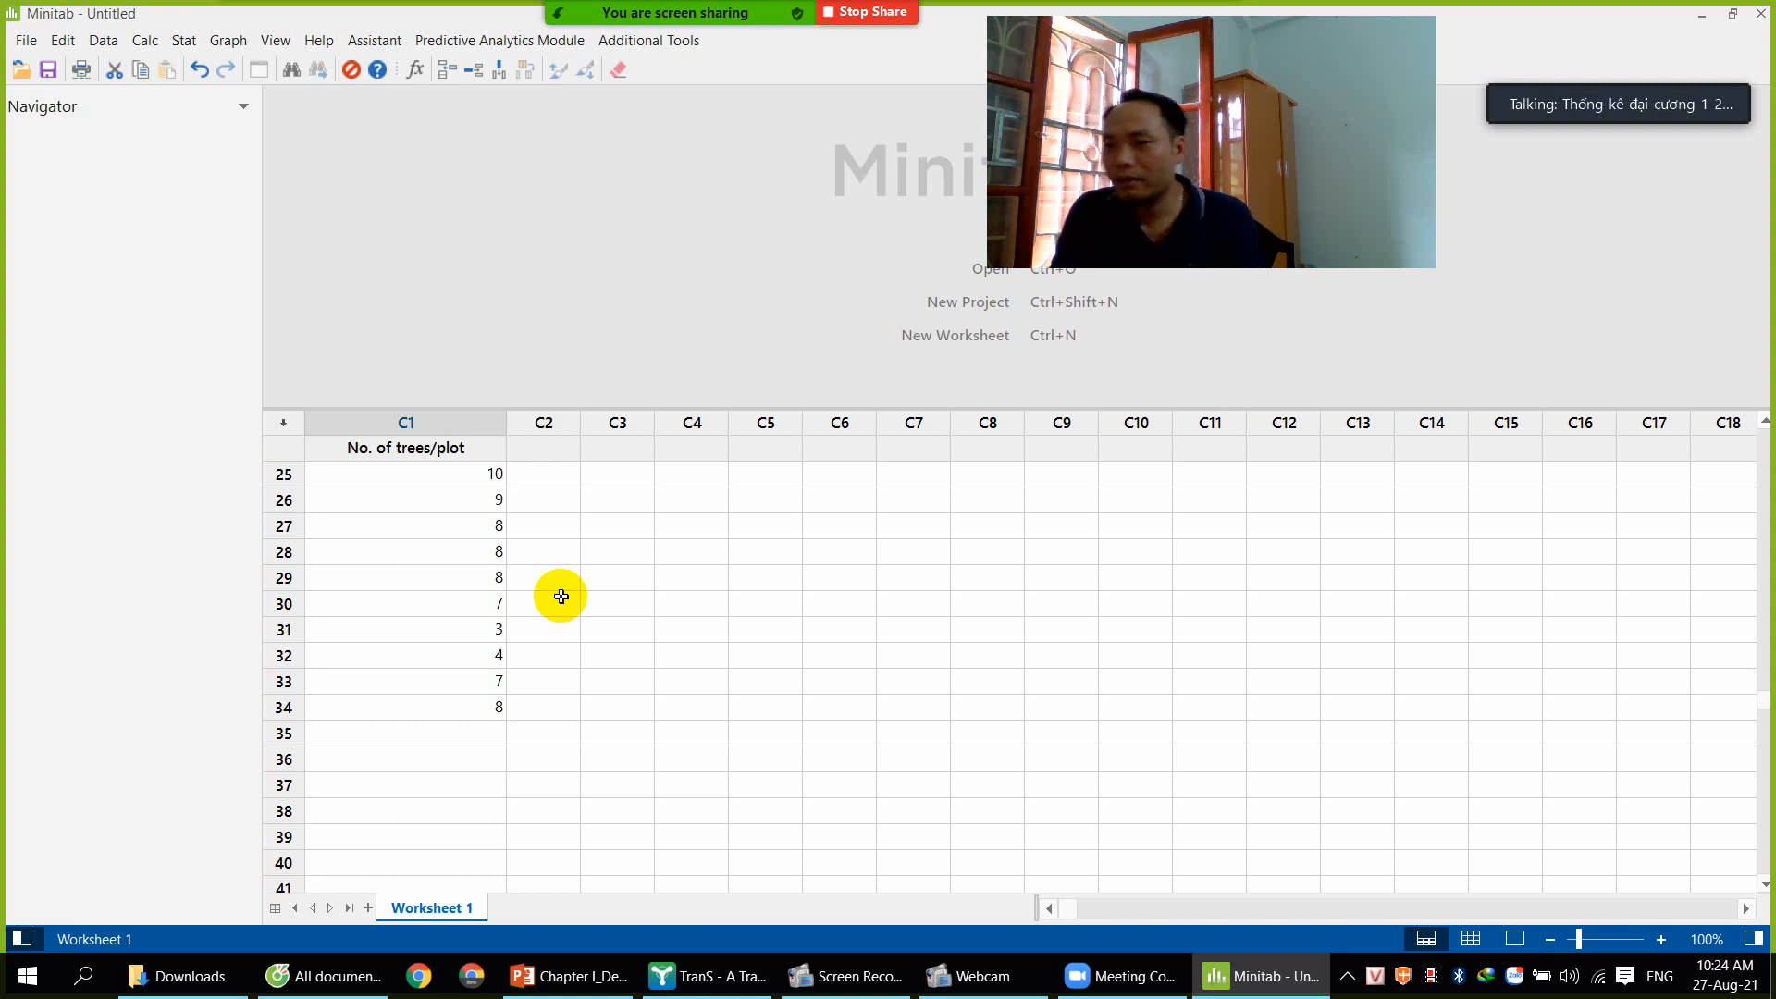
scroll(416, 496, "up", 8)
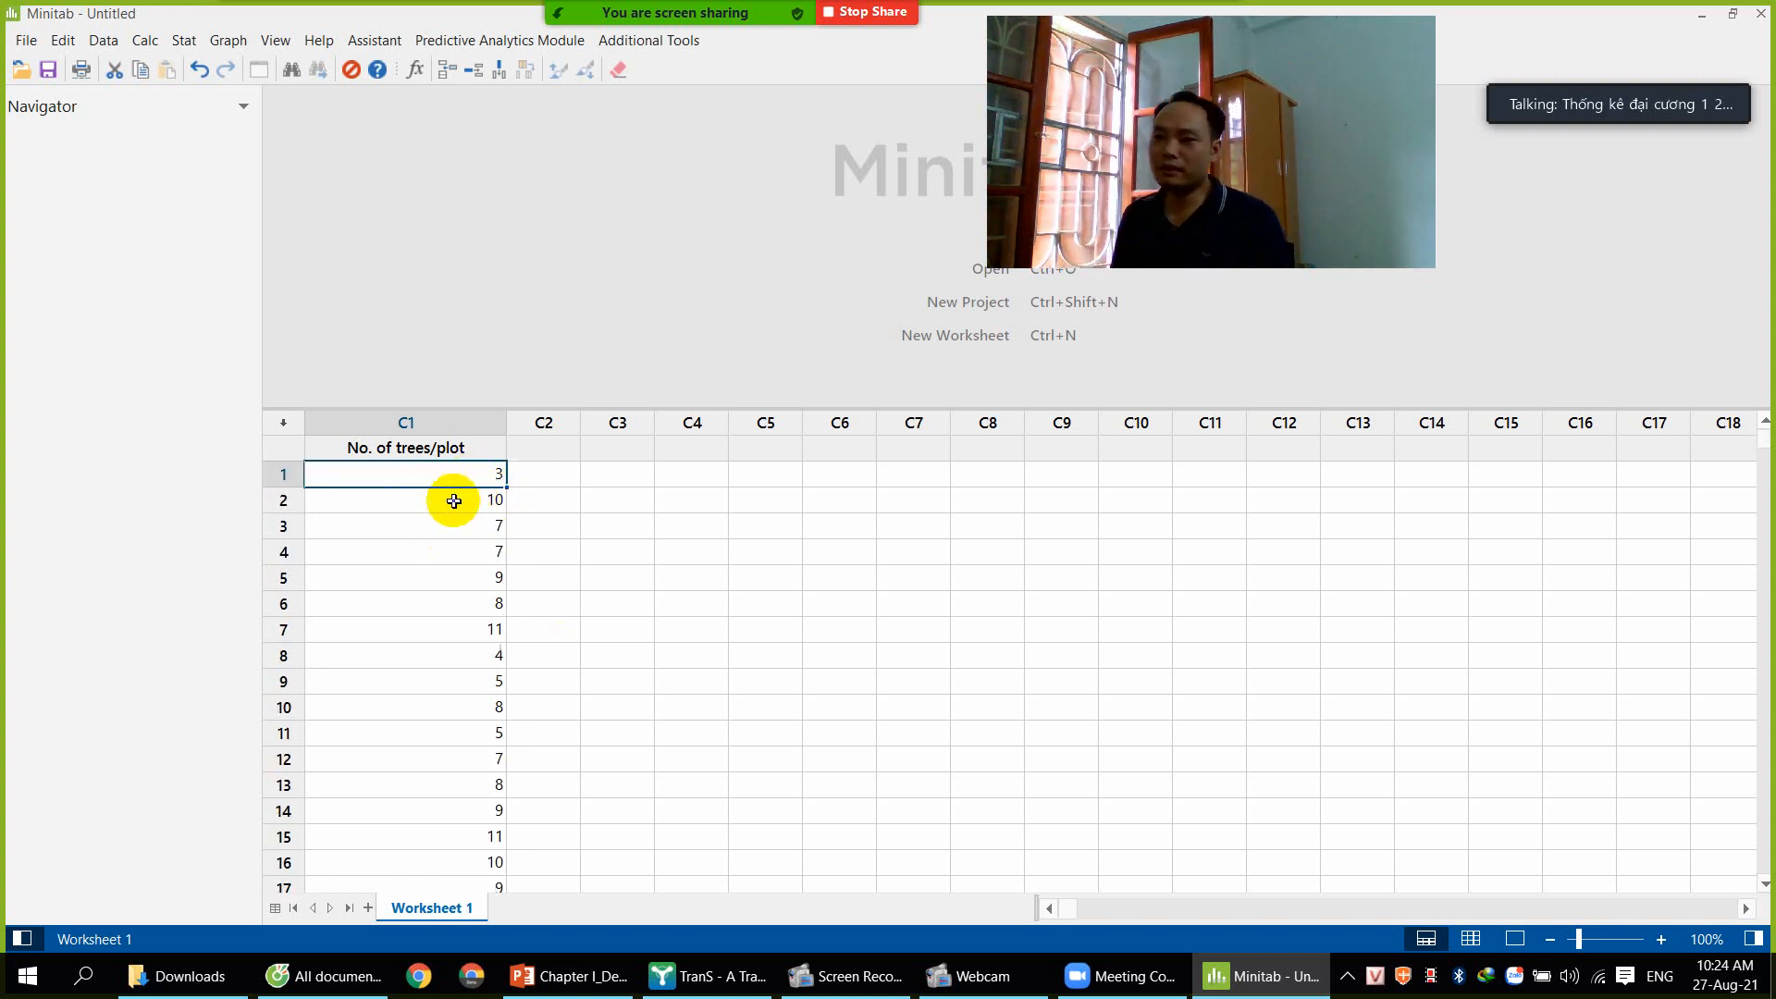
left_click(452, 500)
left_click(450, 480)
left_click(448, 501)
left_click(435, 526)
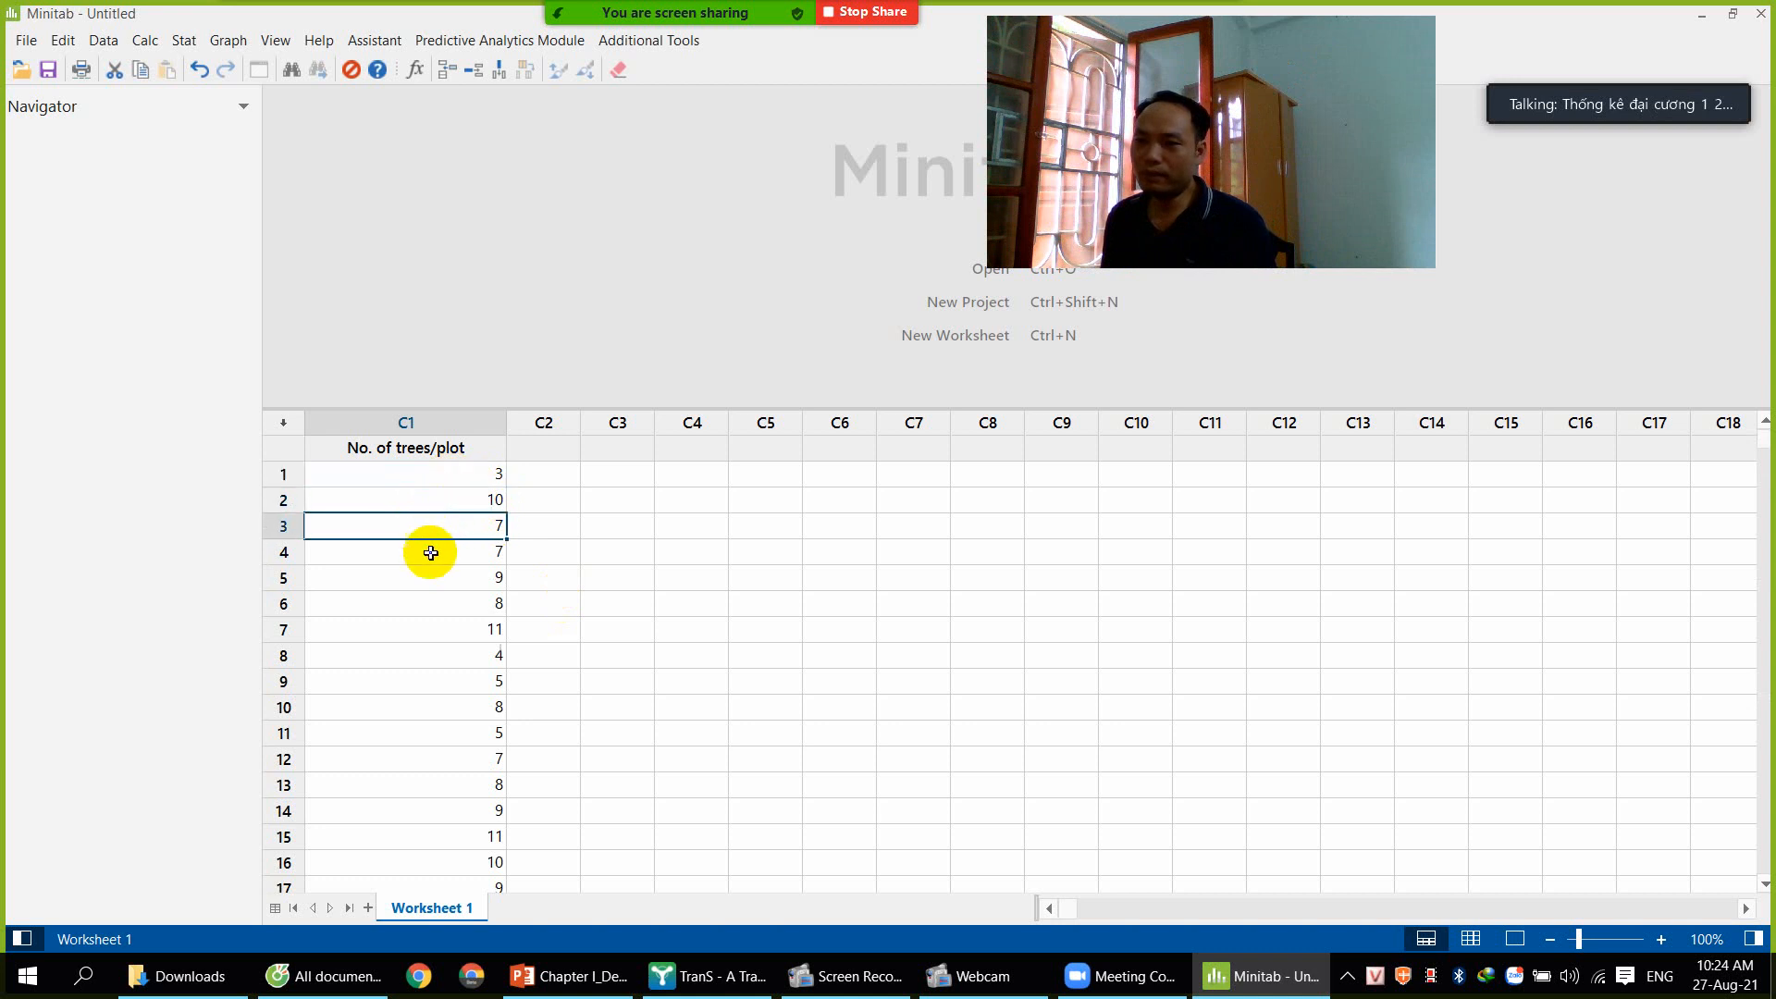
left_click(428, 577)
left_click(423, 652)
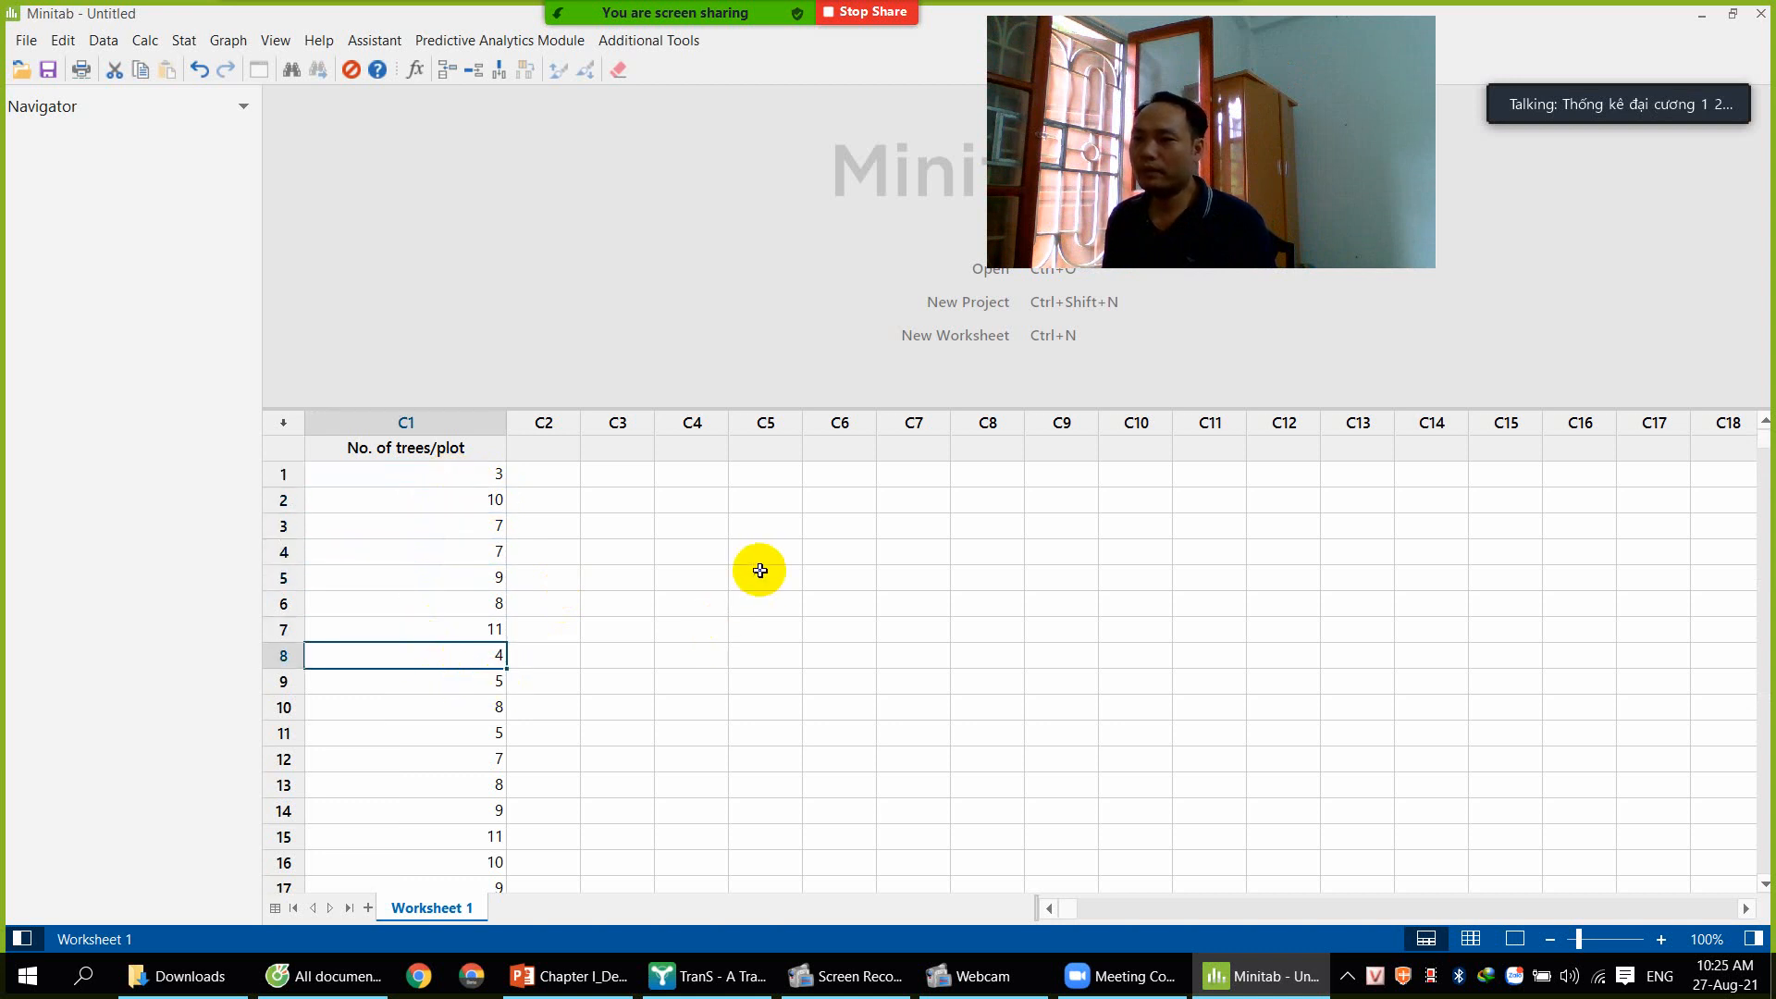
left_click(440, 476)
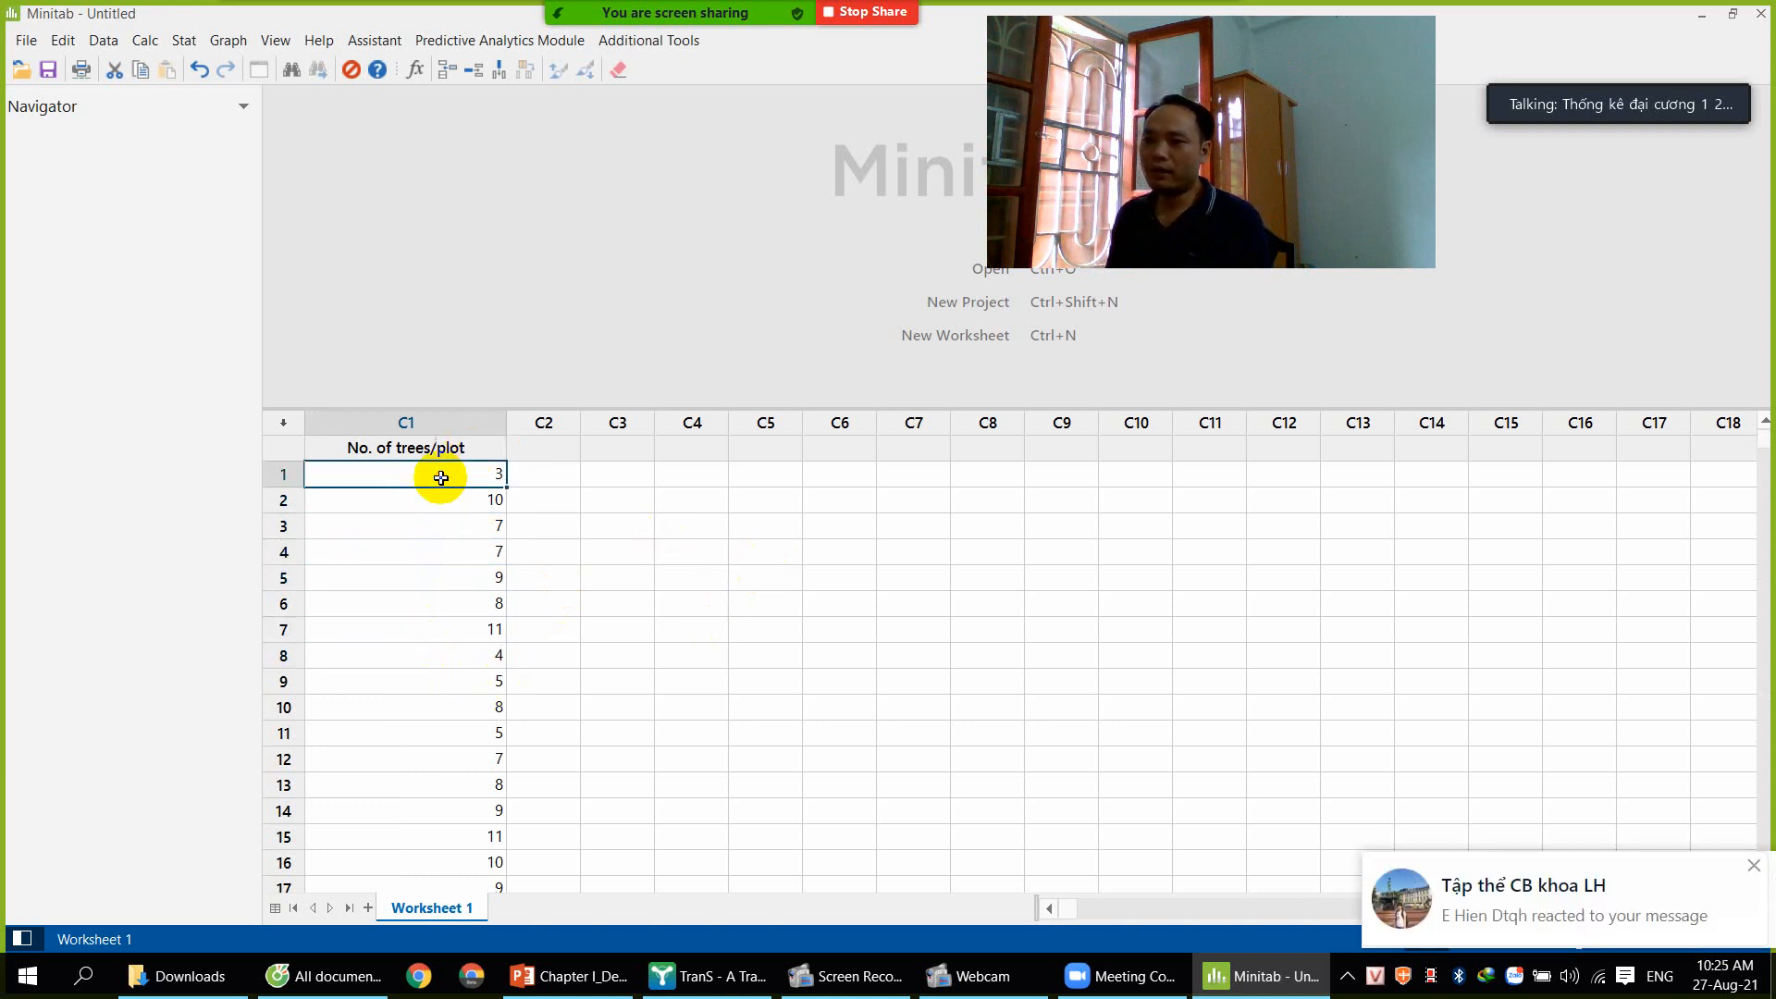
Exit the background chat application that is showing message notifications
right_click(1514, 976)
left_click(1560, 958)
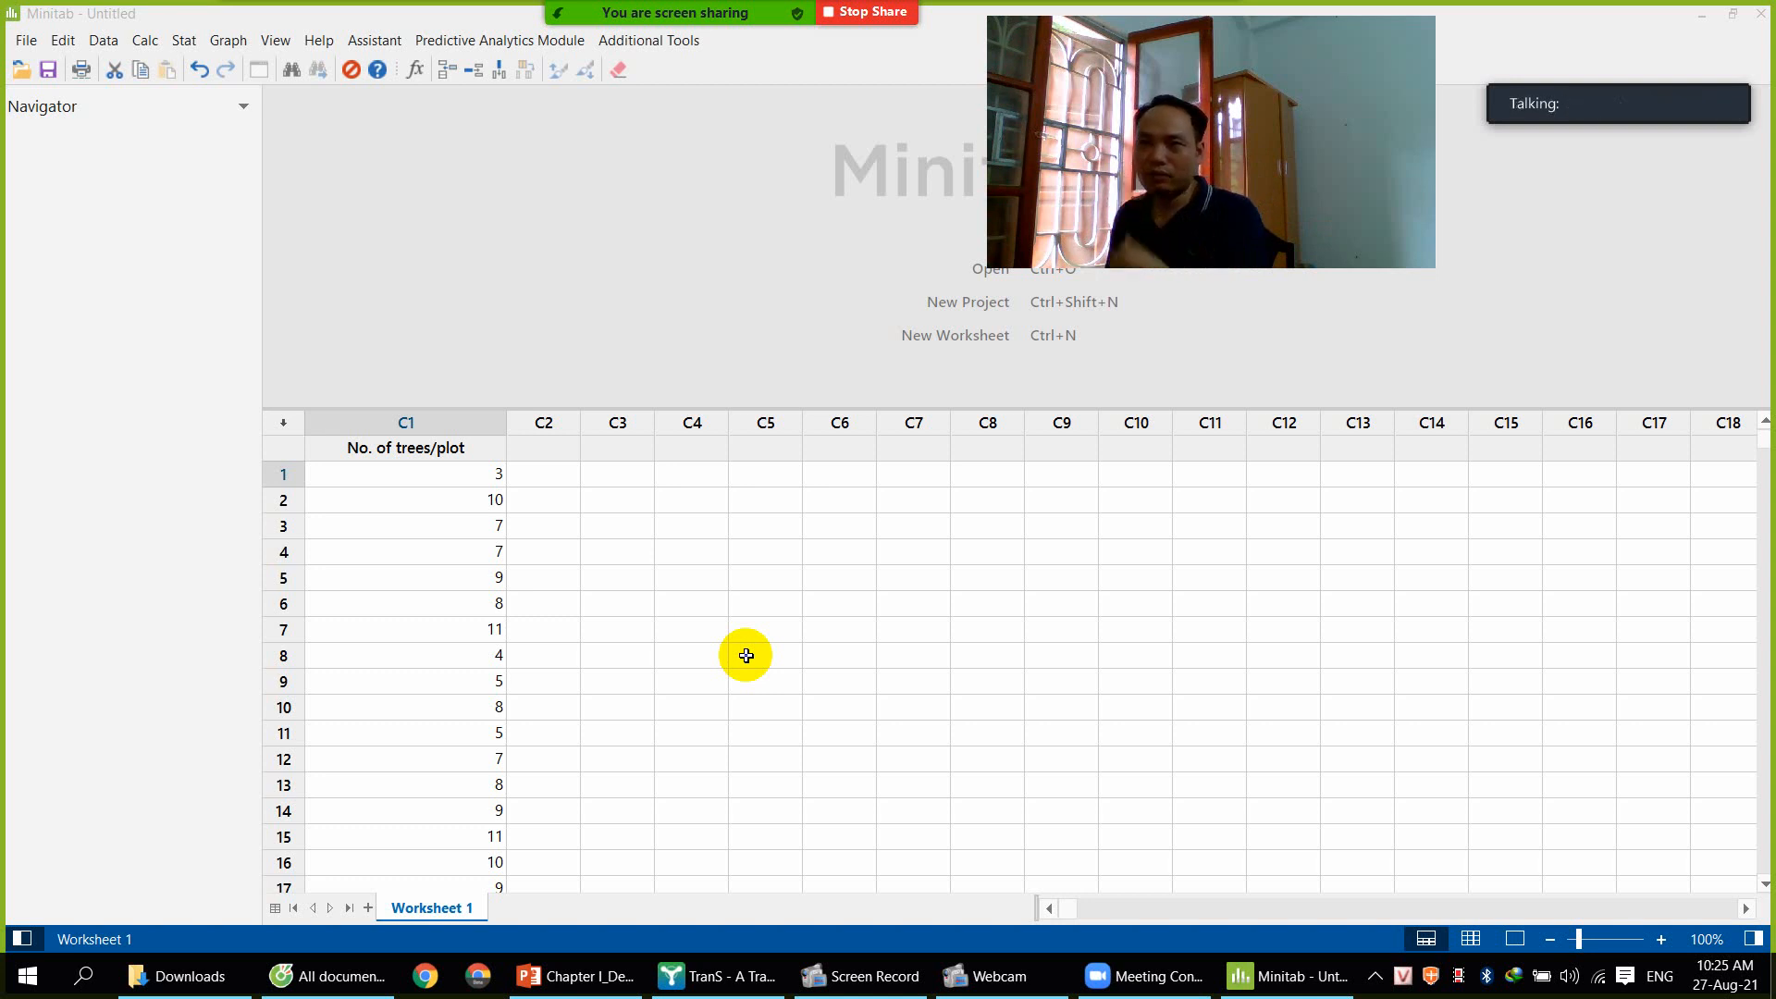
Start saving the Minitab project and choose drive HPKT (E:) as the save location
left_click(26, 43)
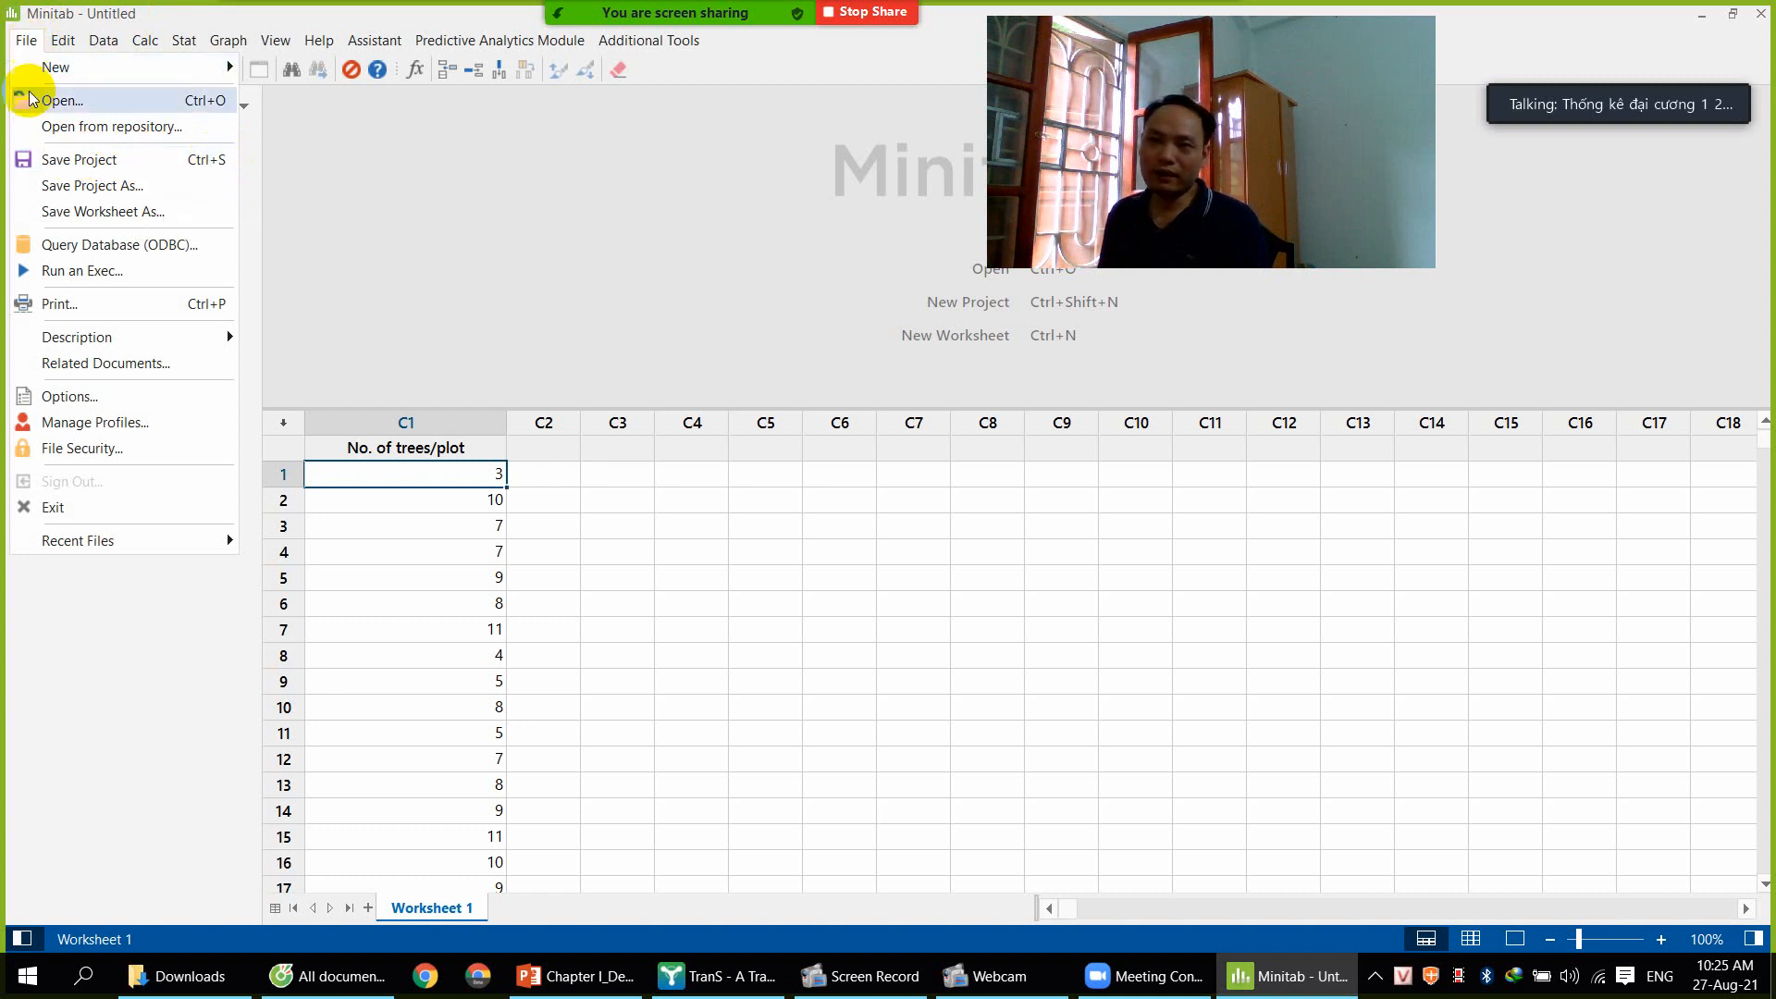
left_click(53, 172)
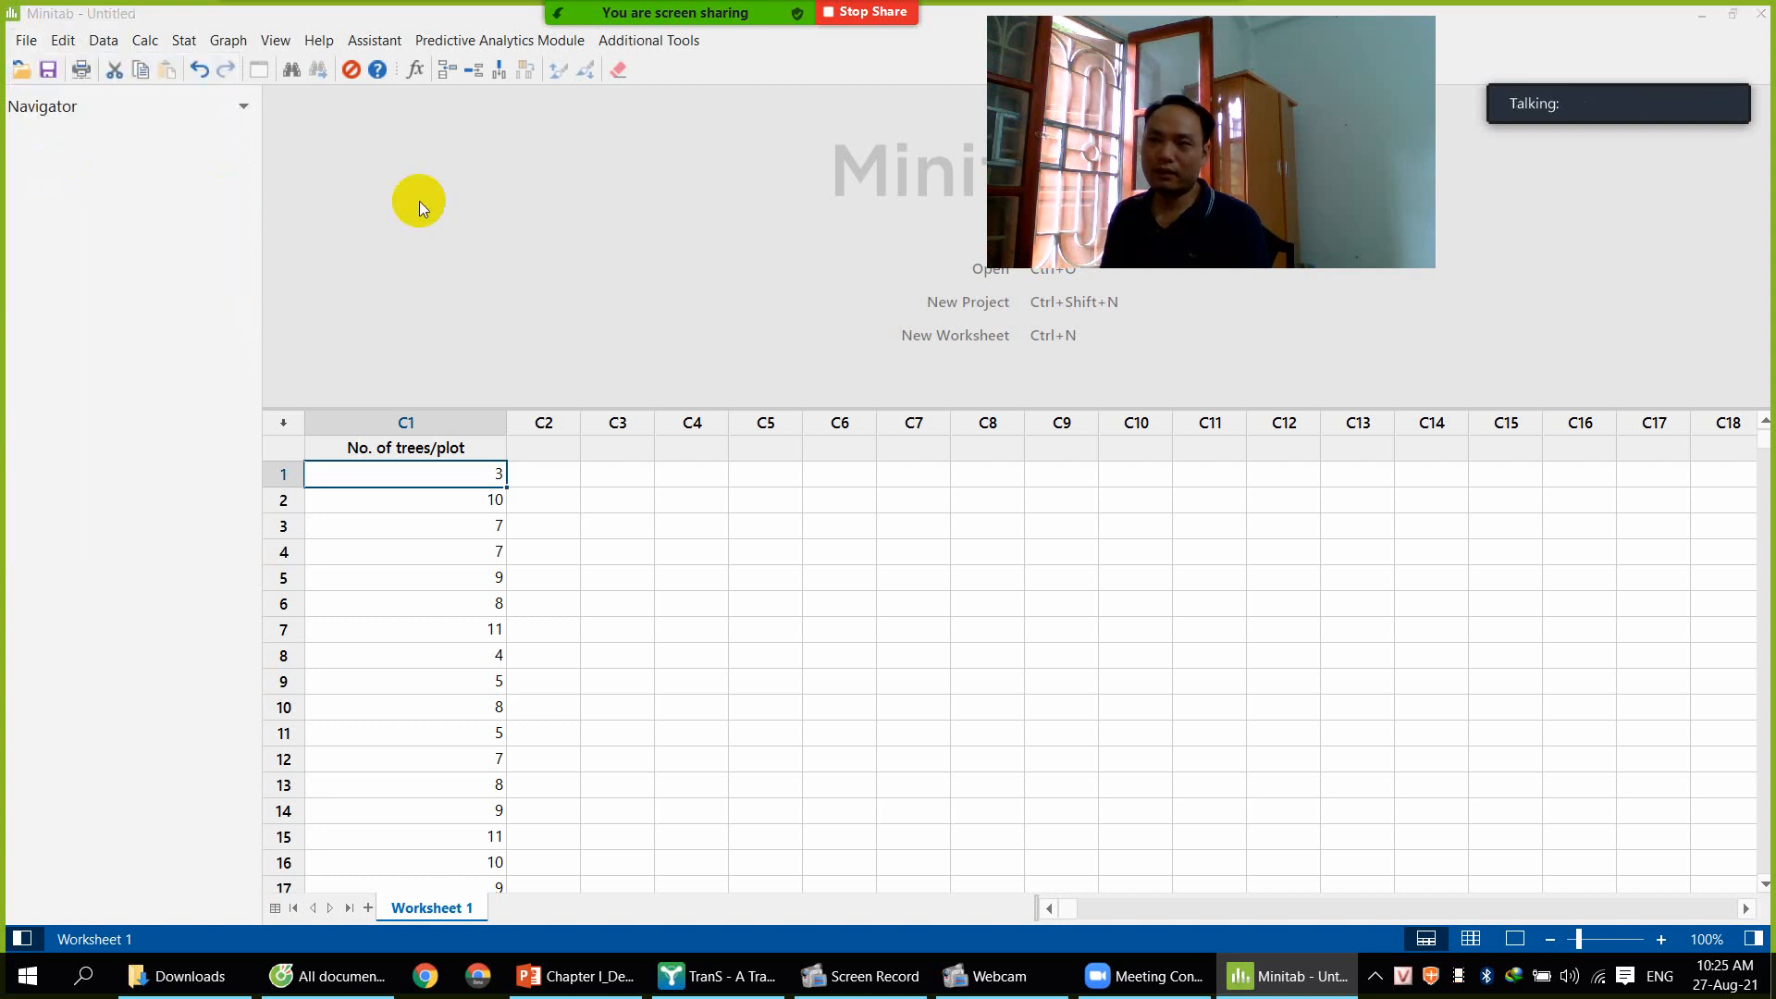
left_click_drag(784, 185, 426, 299)
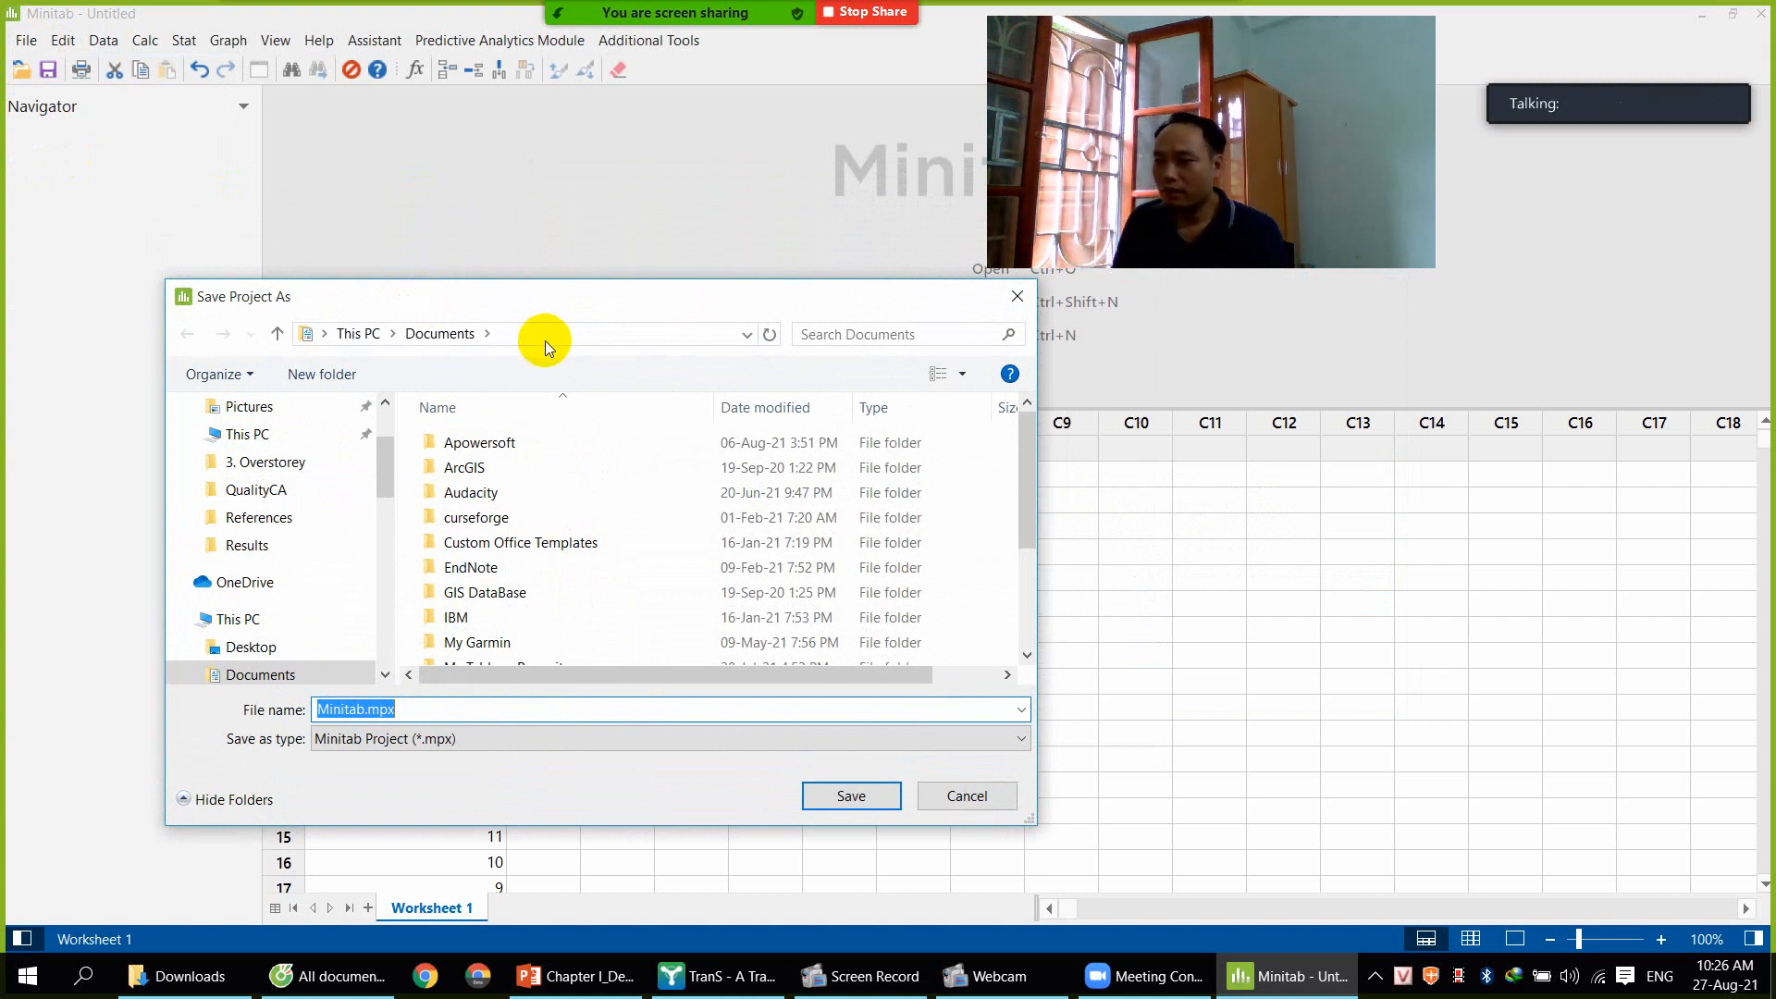
left_click(386, 457)
left_click_drag(386, 457, 385, 496)
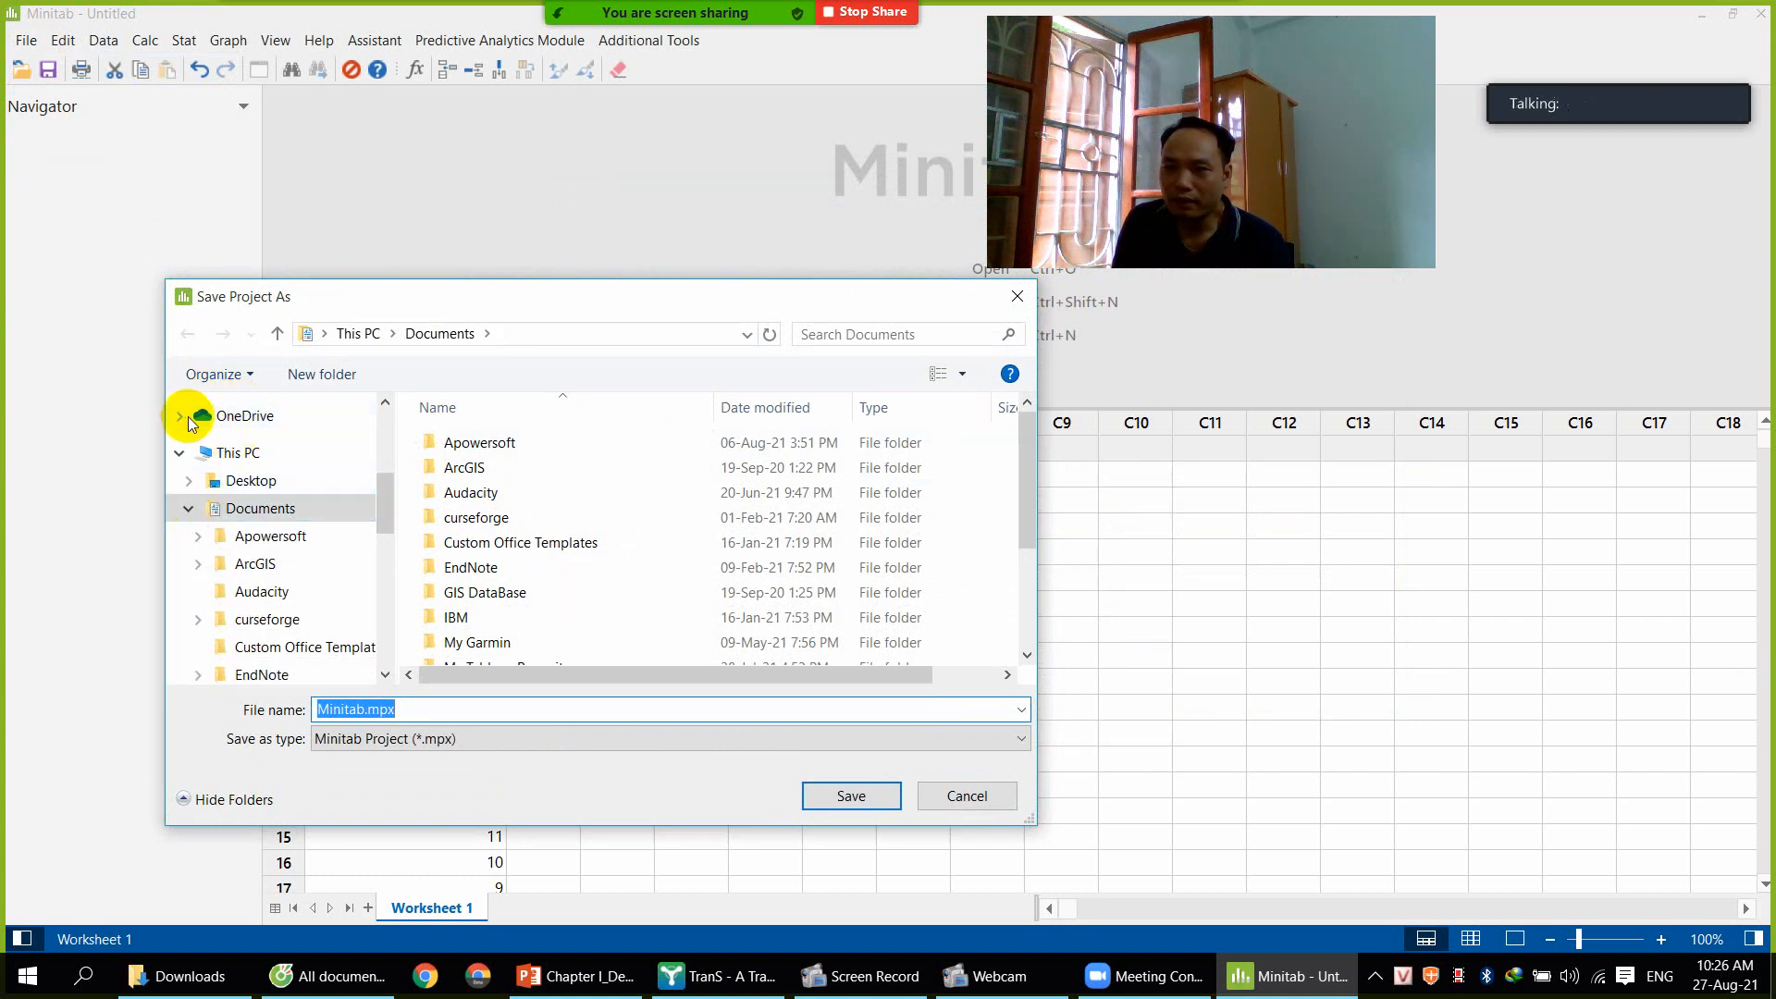
left_click_drag(387, 498, 376, 614)
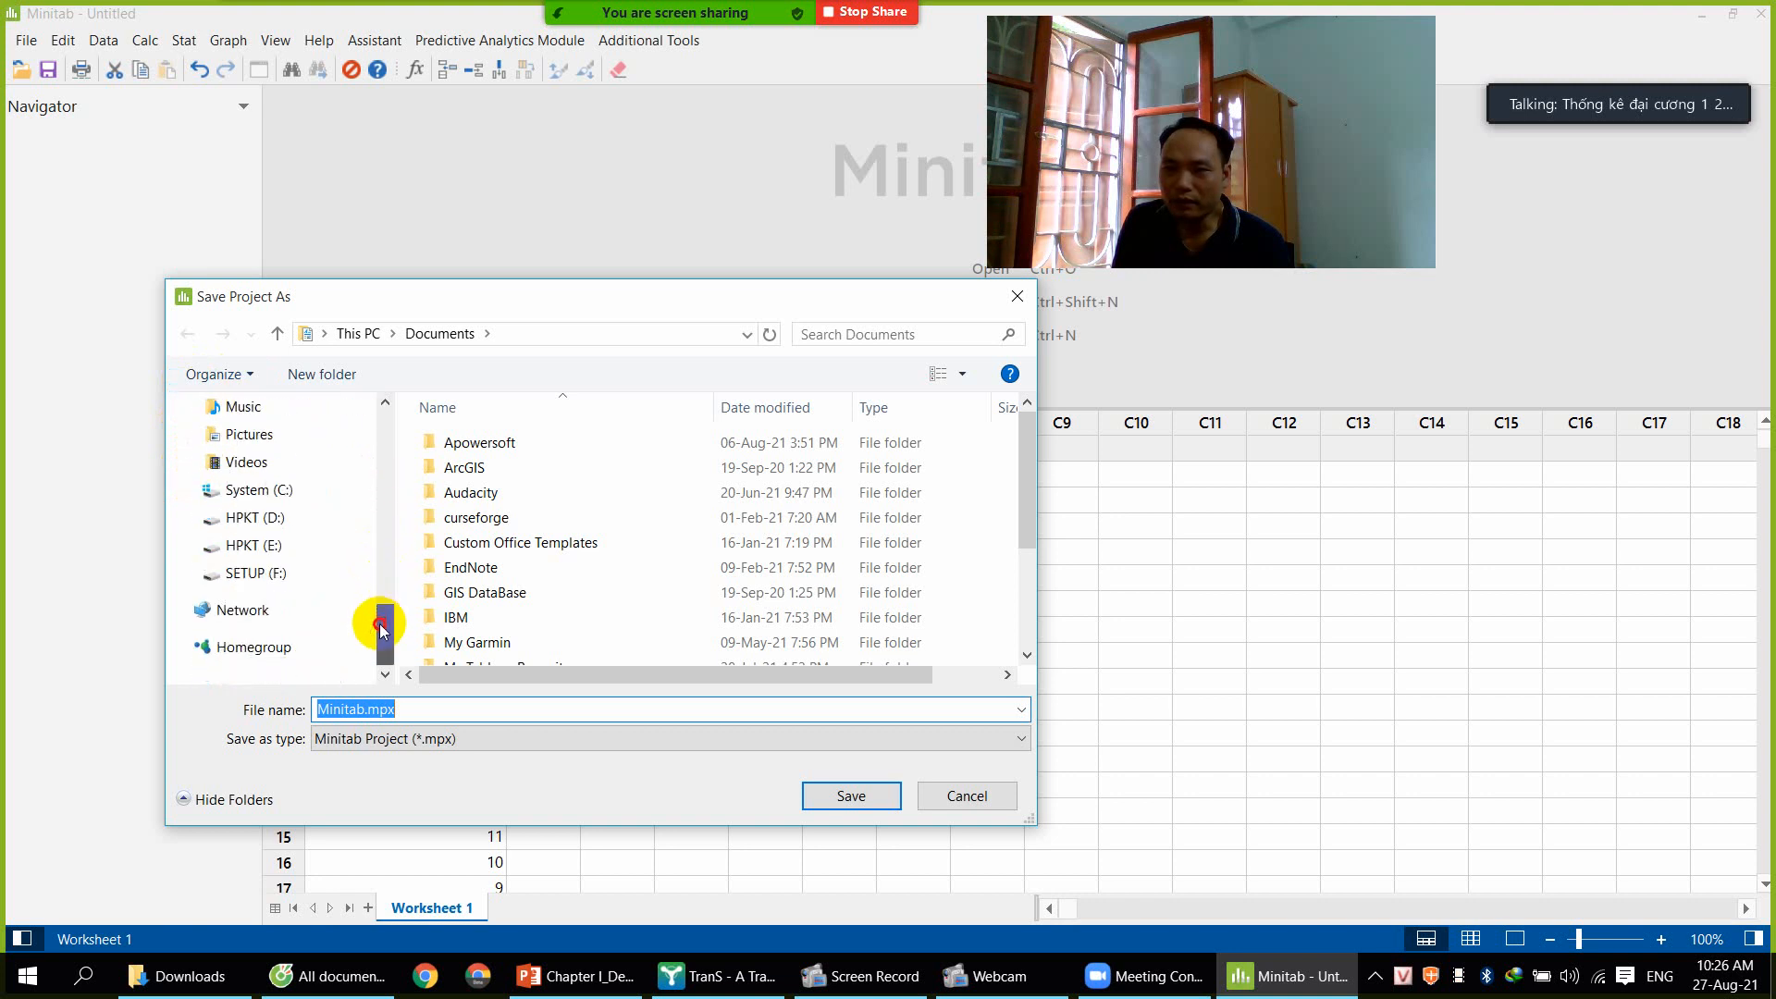
left_click(256, 549)
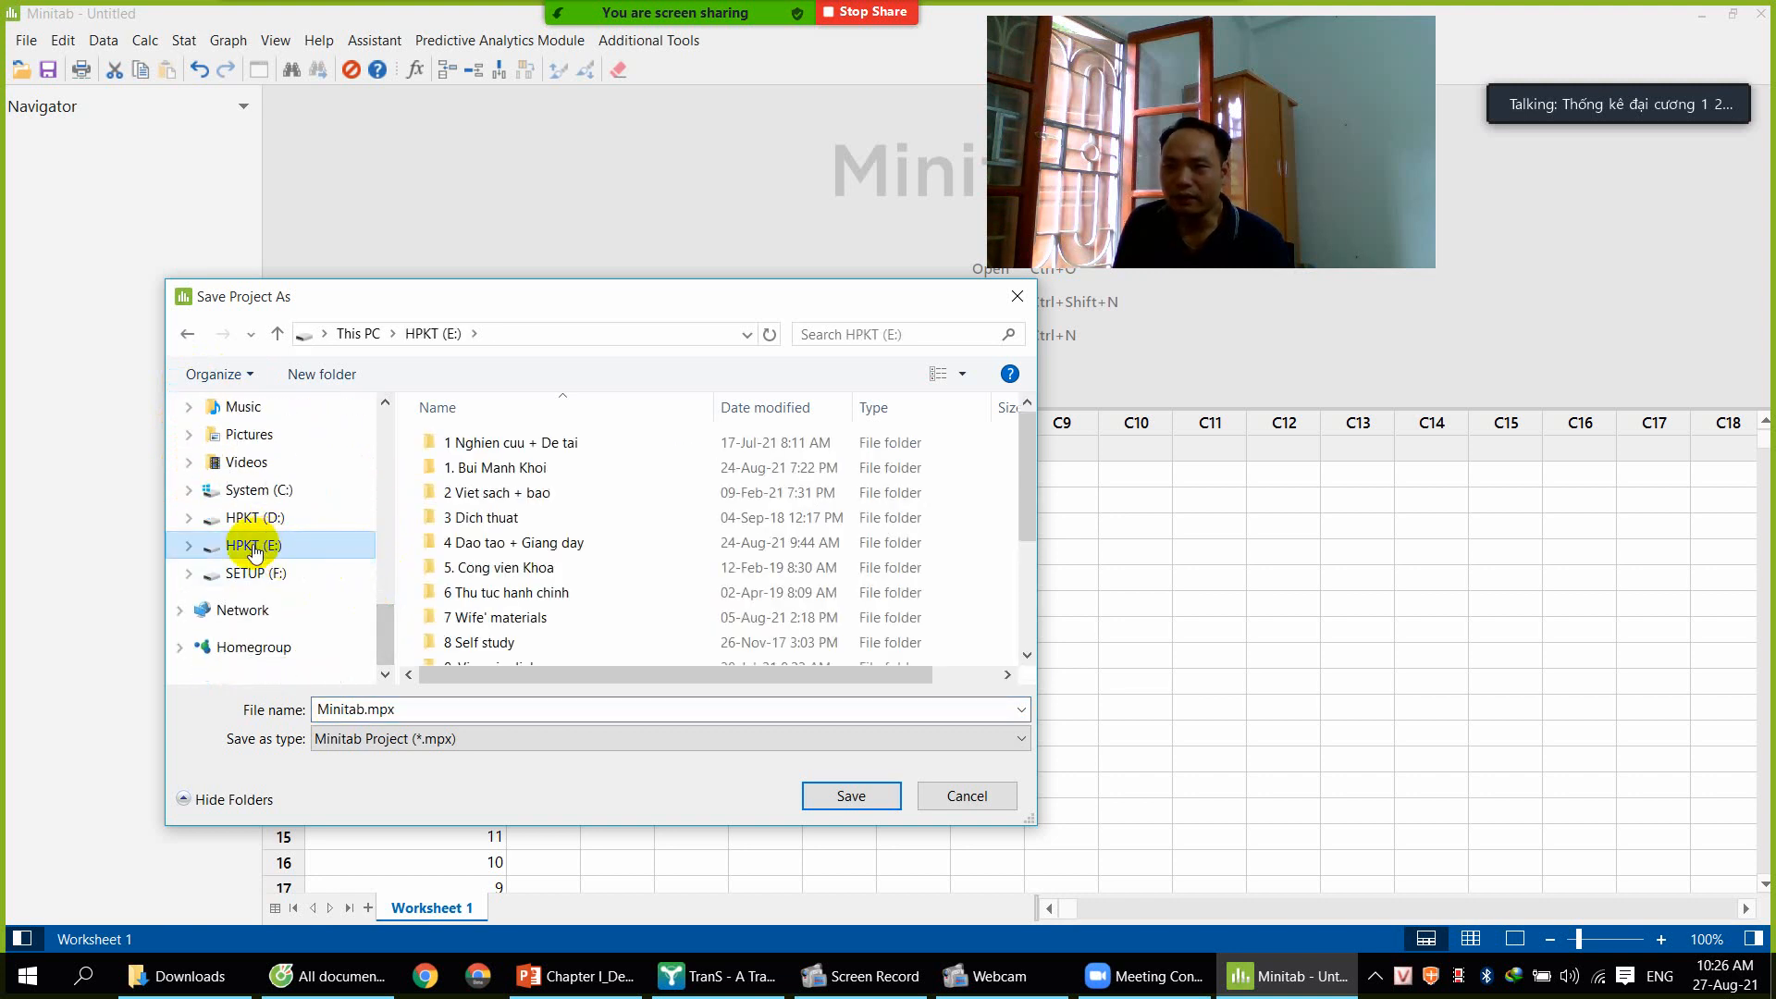
Open the folder "4 Dao tao + Giang day" and its subfolder "5. Advanced training" as the save location
left_click(489, 546)
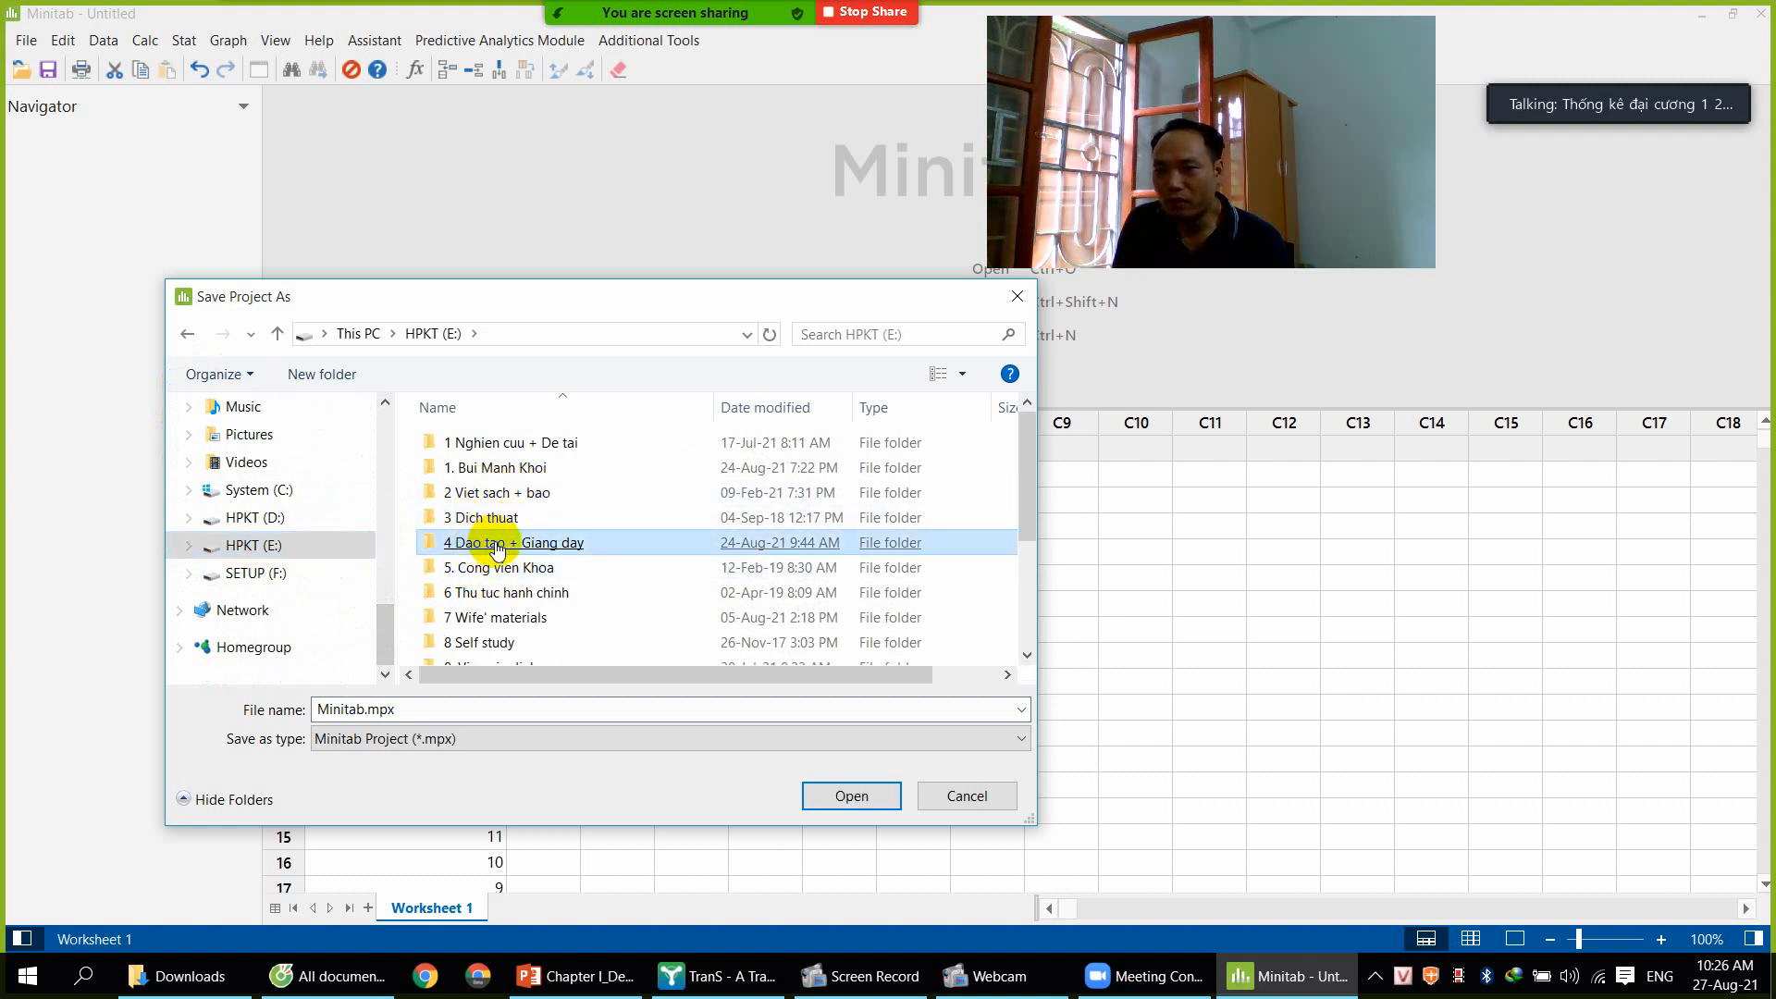
double_click(497, 548)
left_click(502, 550)
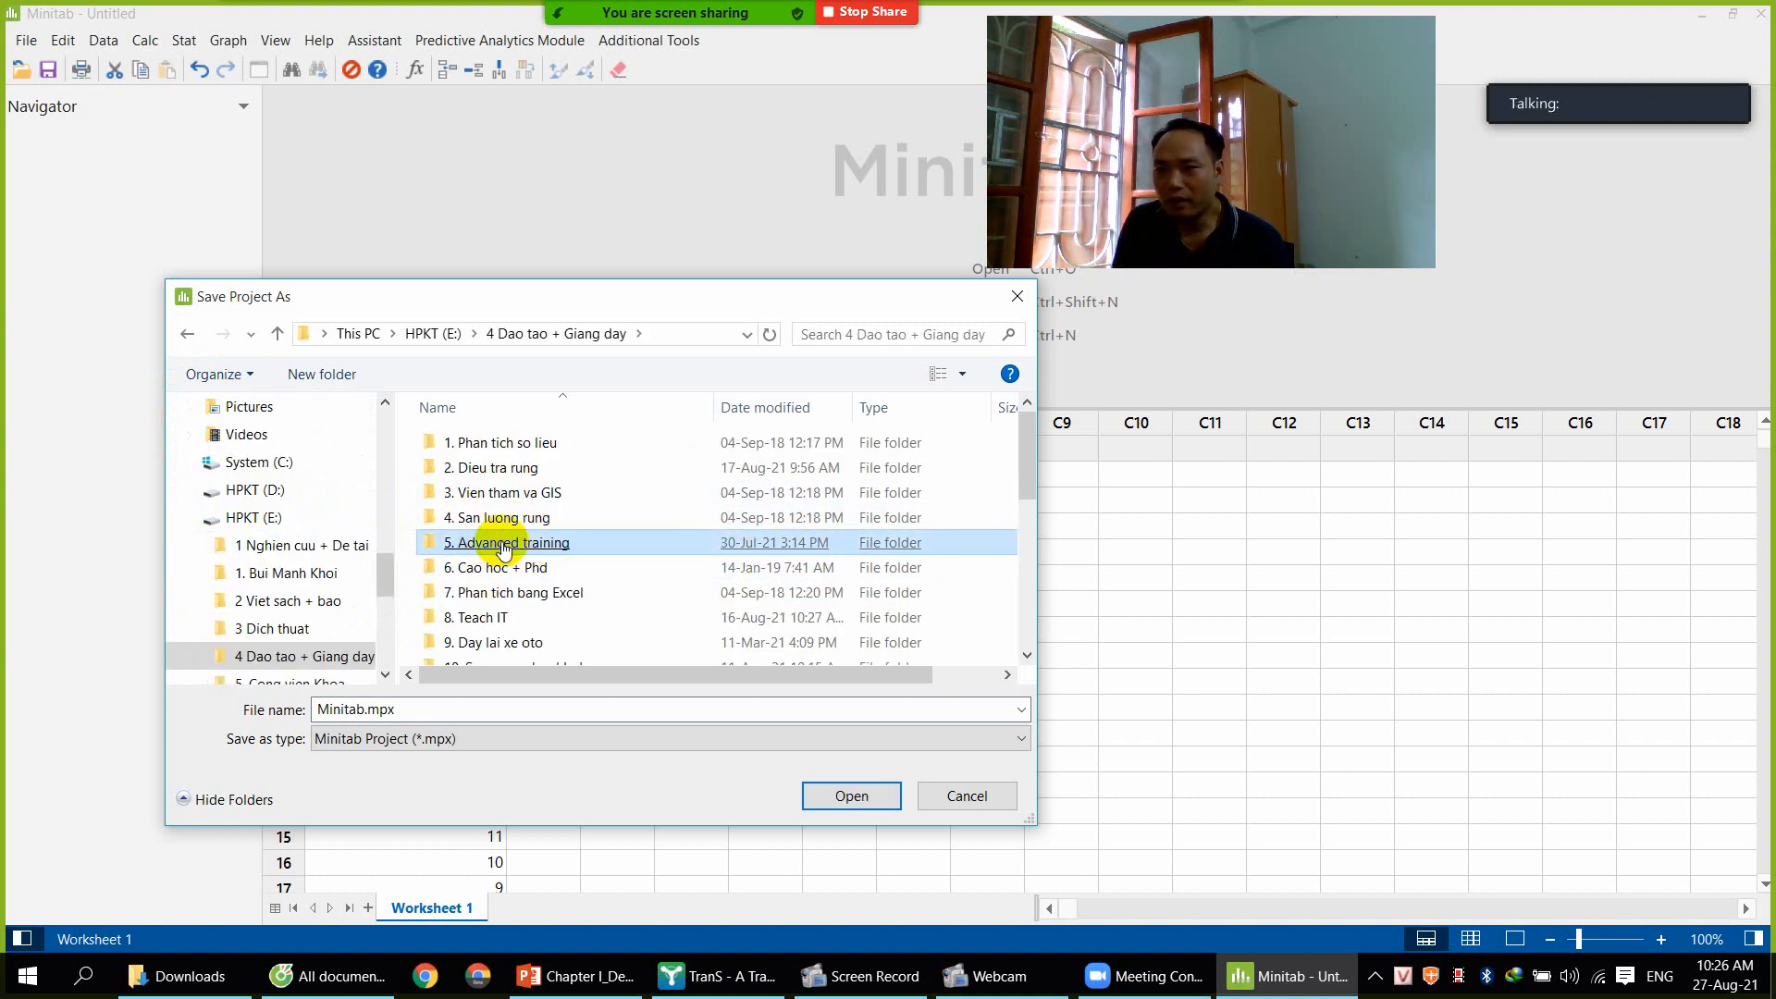
double_click(500, 549)
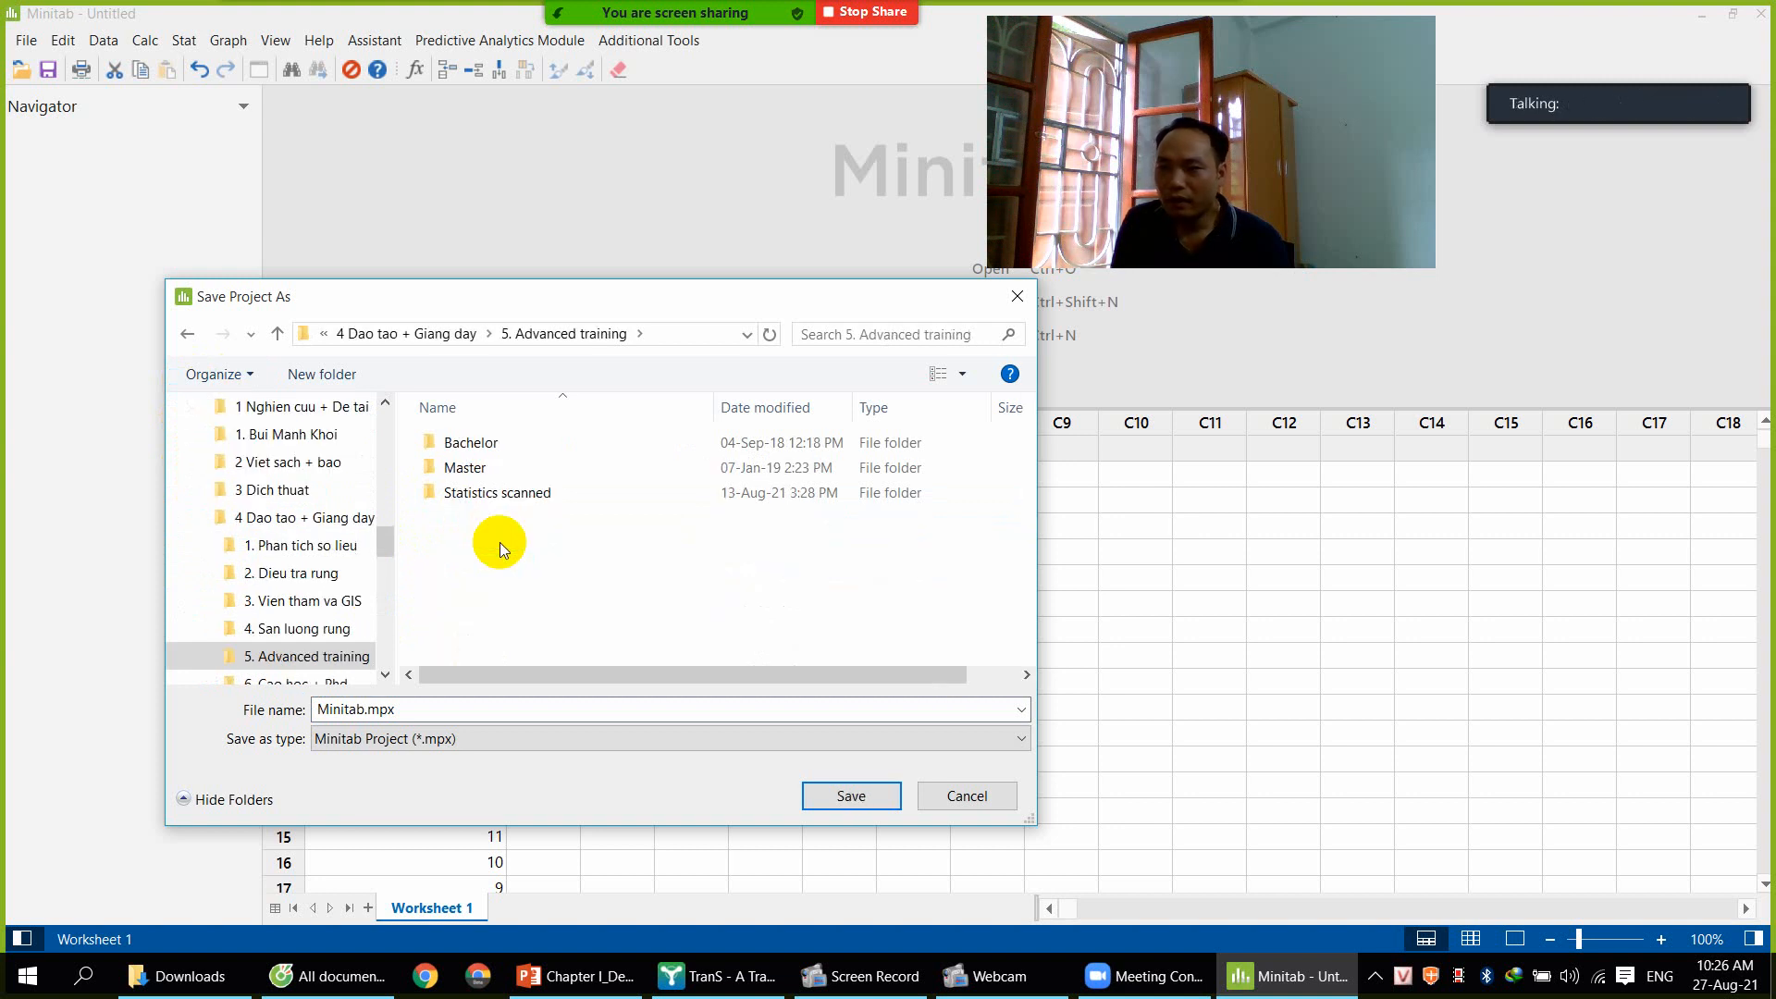
left_click(491, 499)
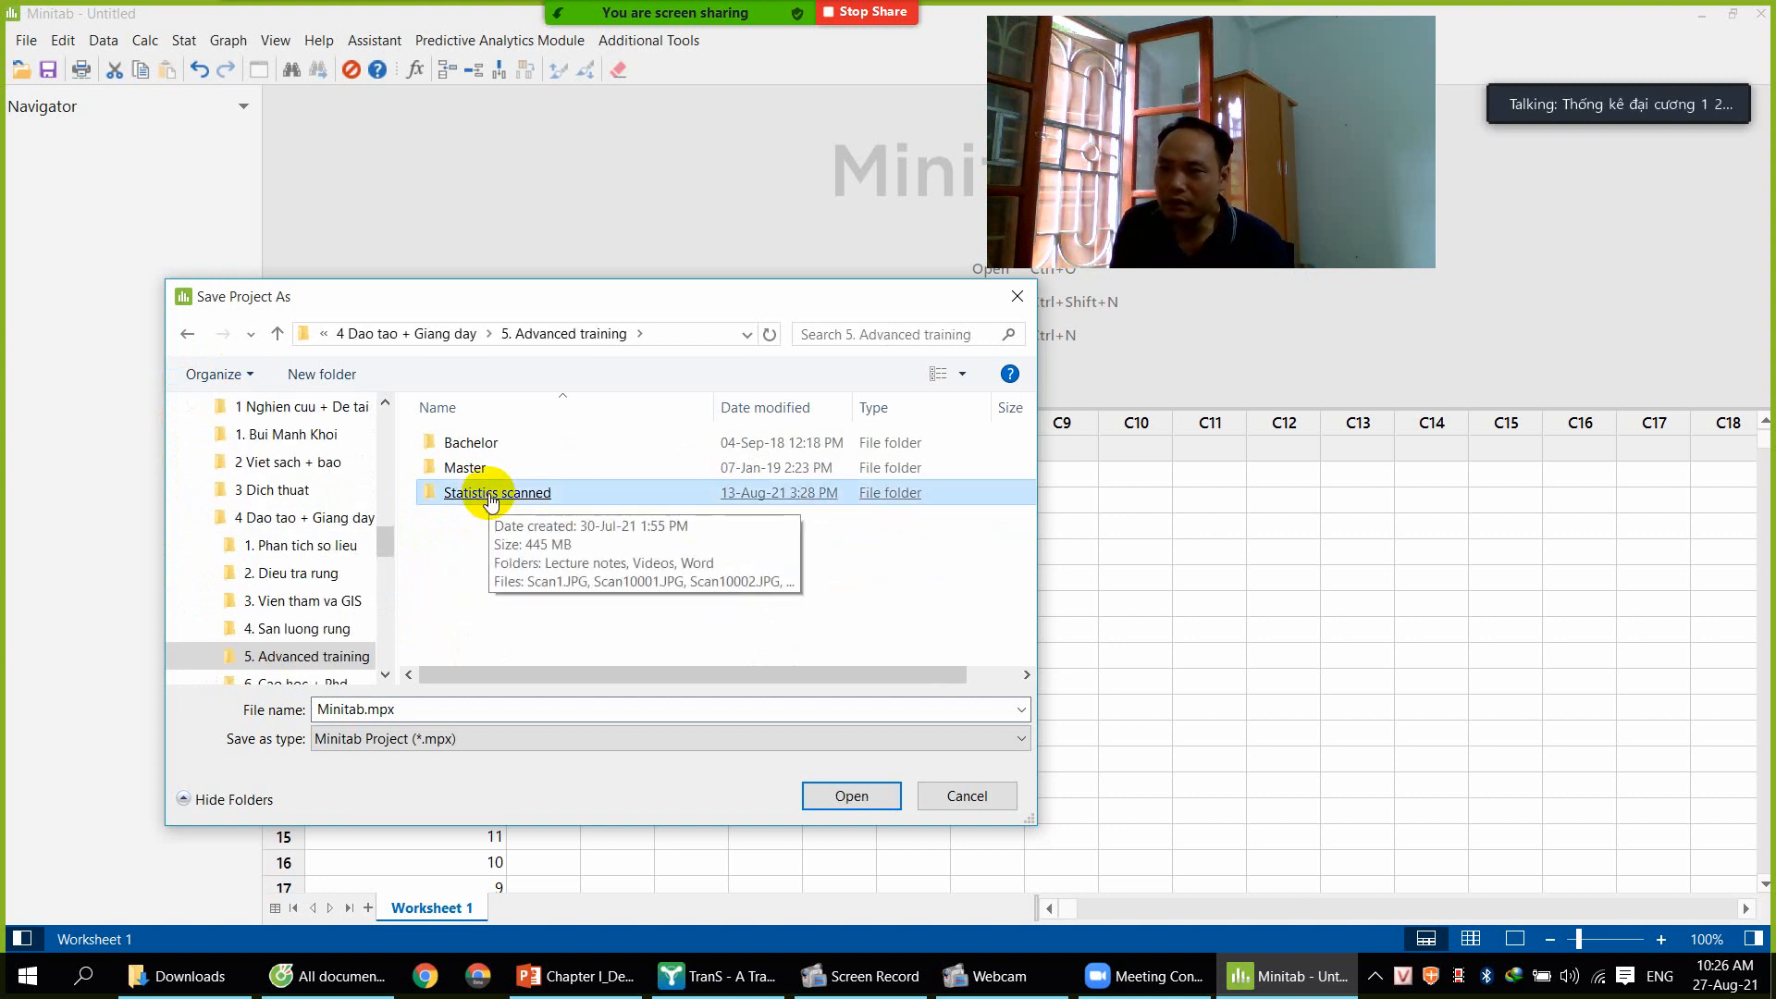
double_click(465, 446)
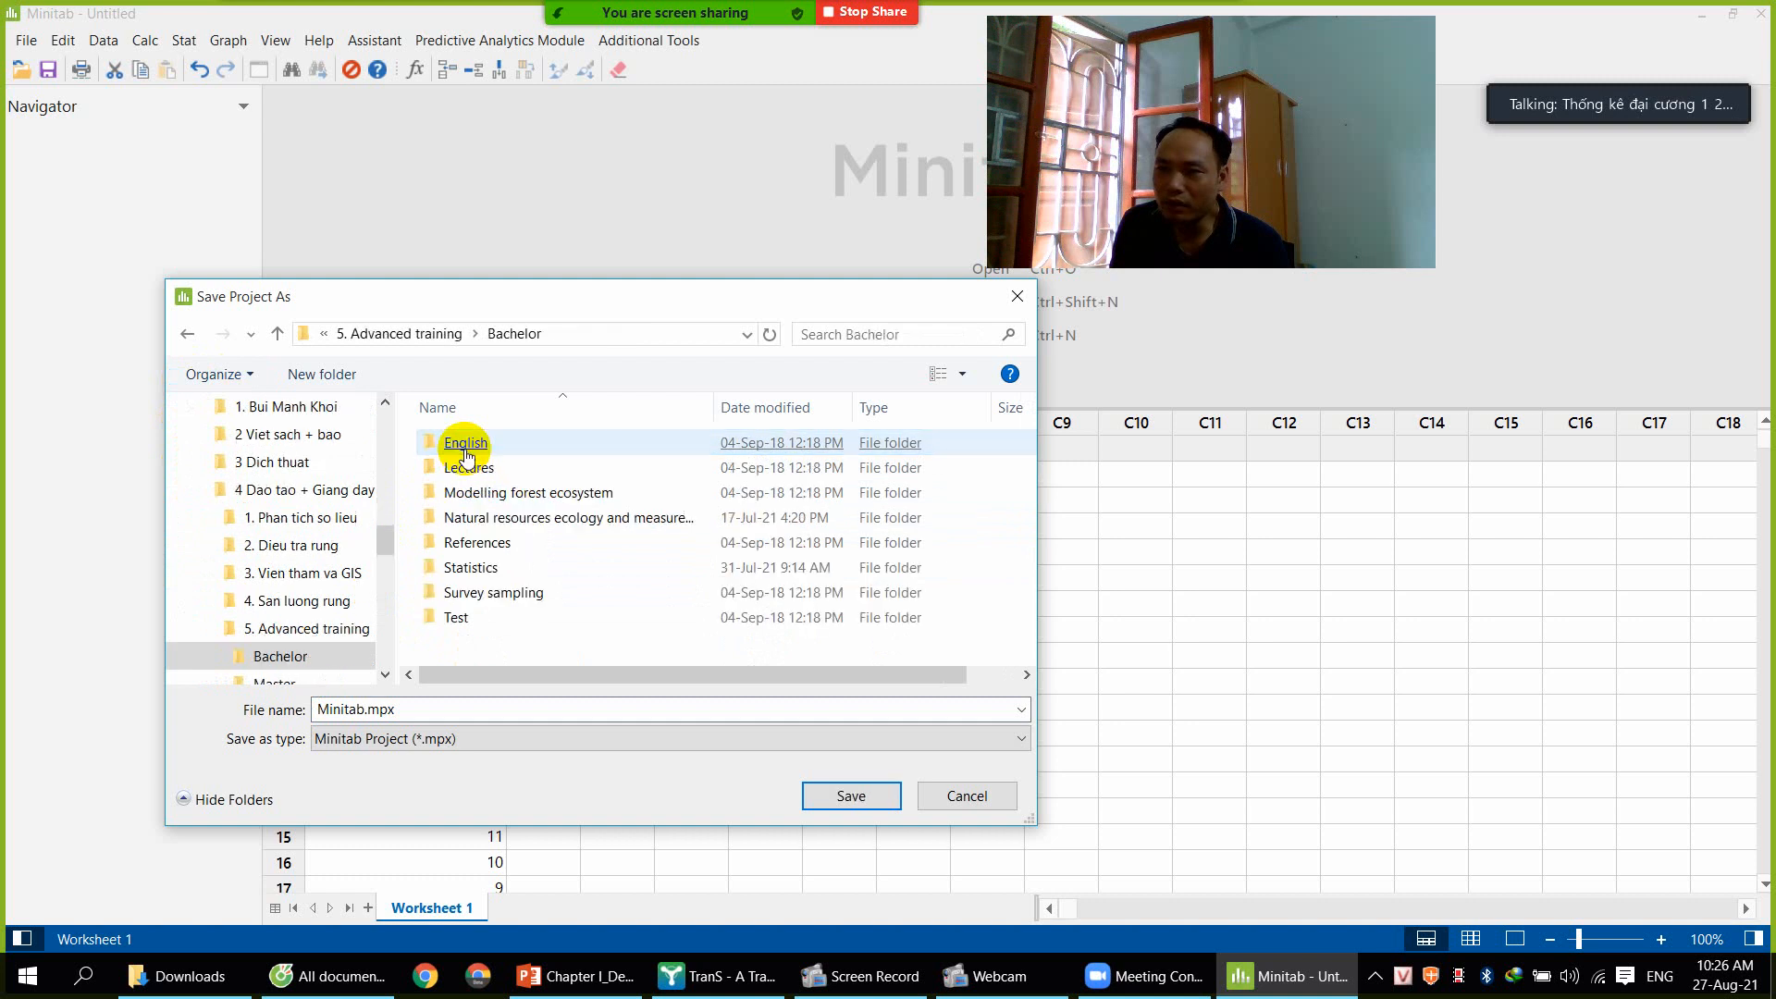
left_click(187, 333)
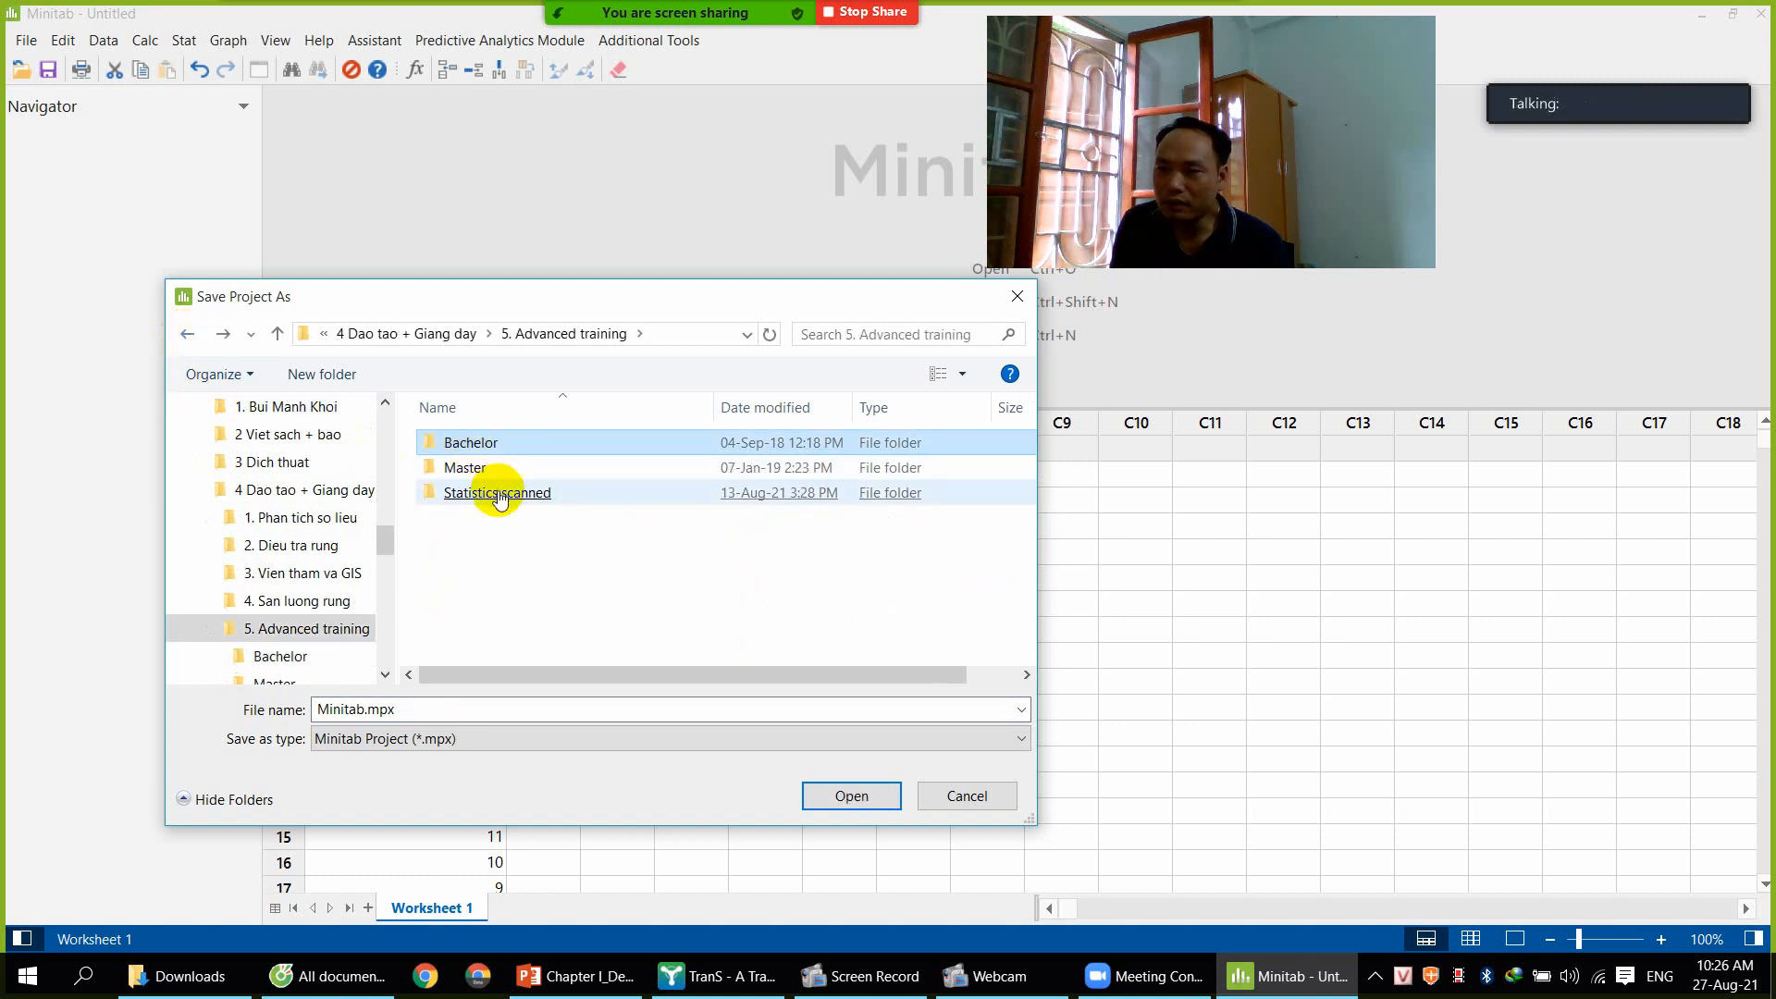
left_click(503, 491)
Navigate through the Bachelor and Statistics subfolders to the 2021 folder for saving the project
double_click(457, 443)
left_click(459, 446)
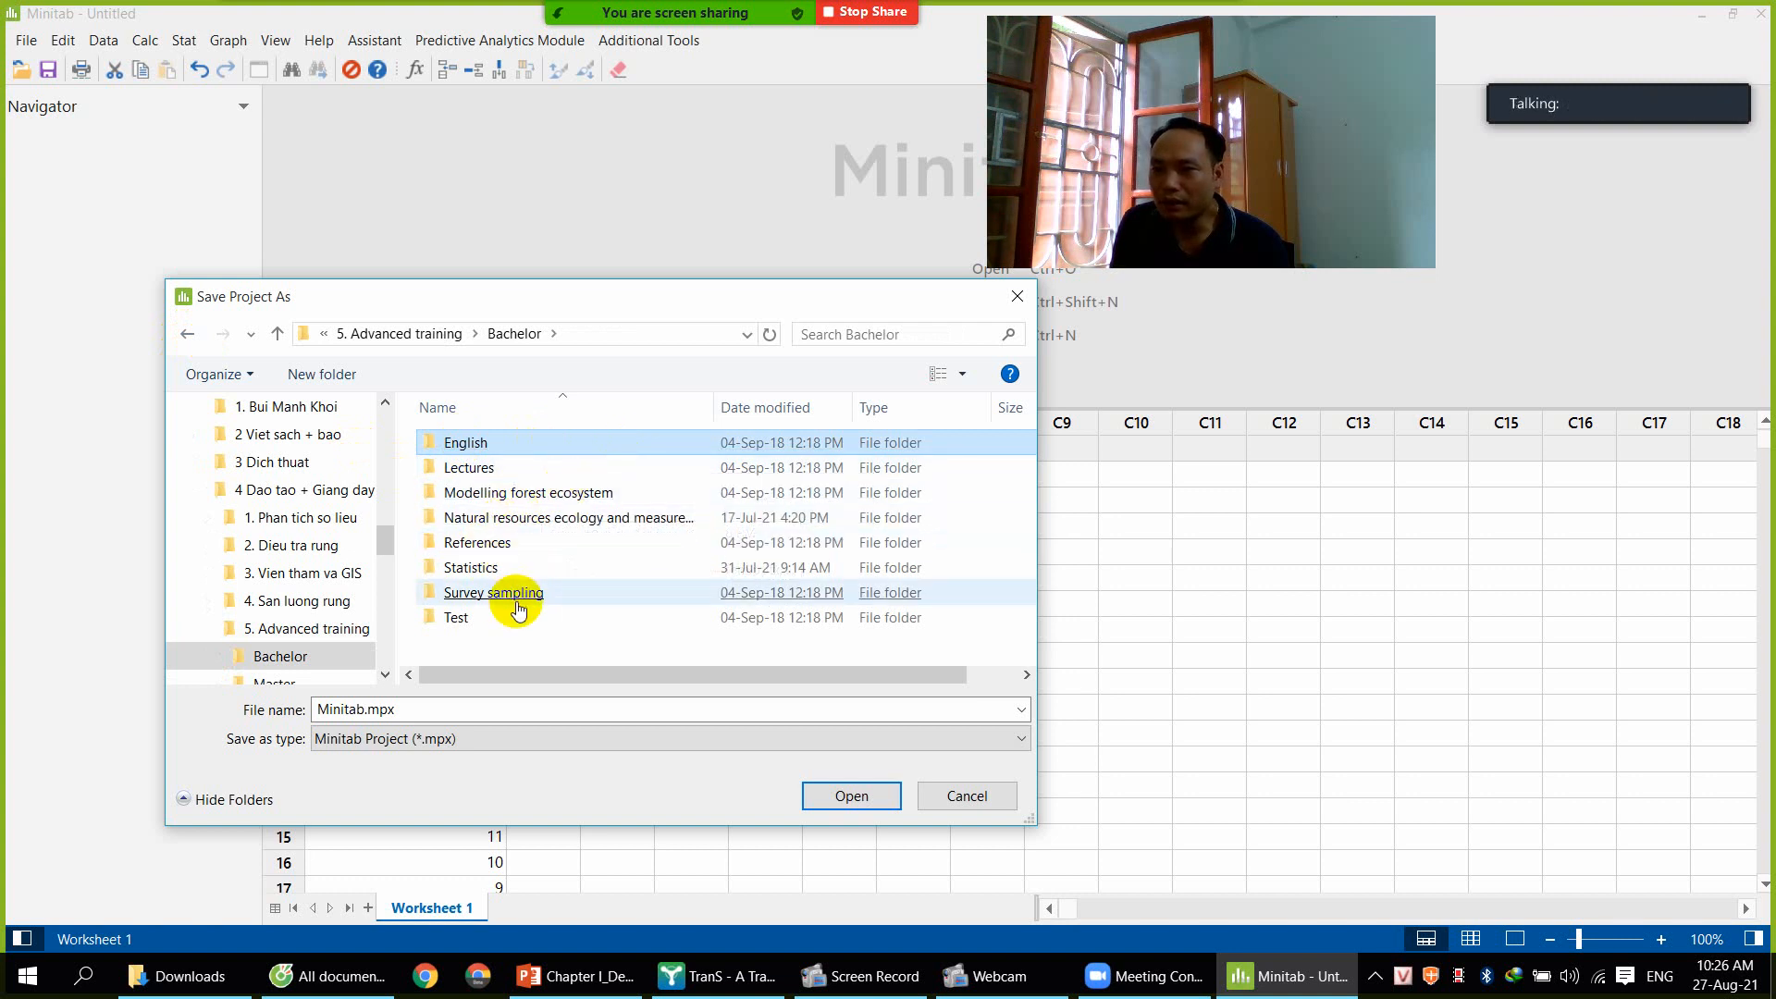
left_click(475, 570)
double_click(472, 570)
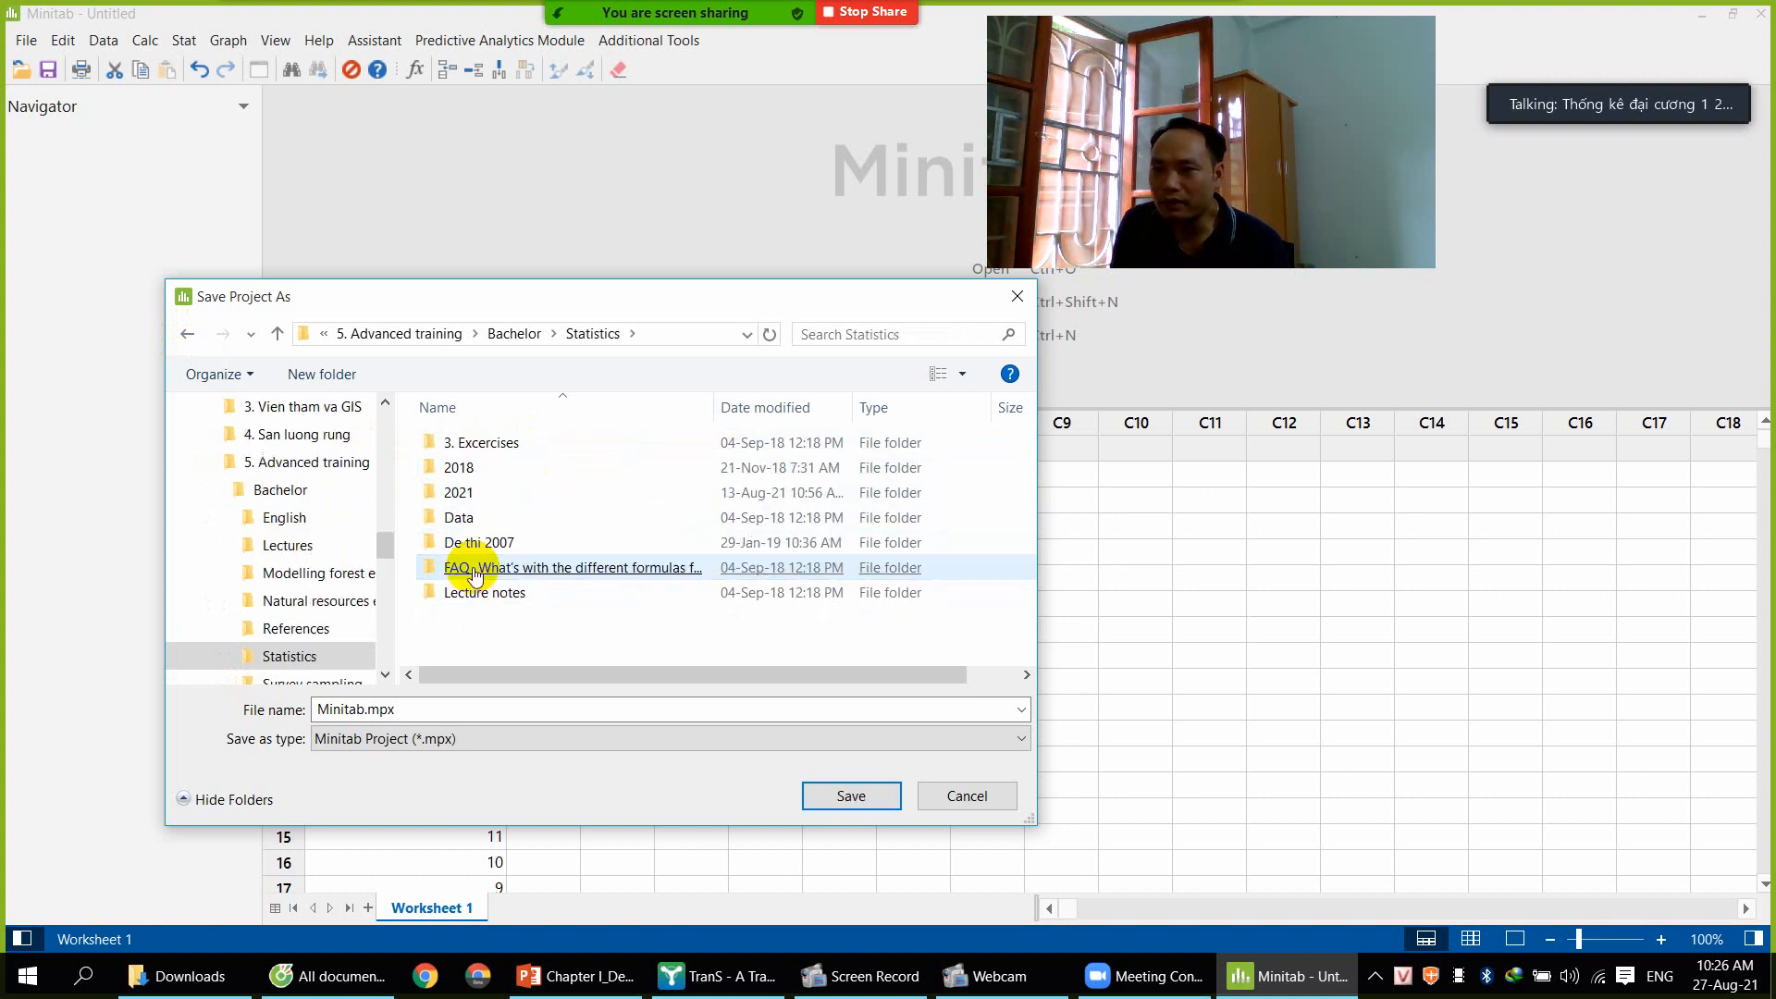
double_click(453, 493)
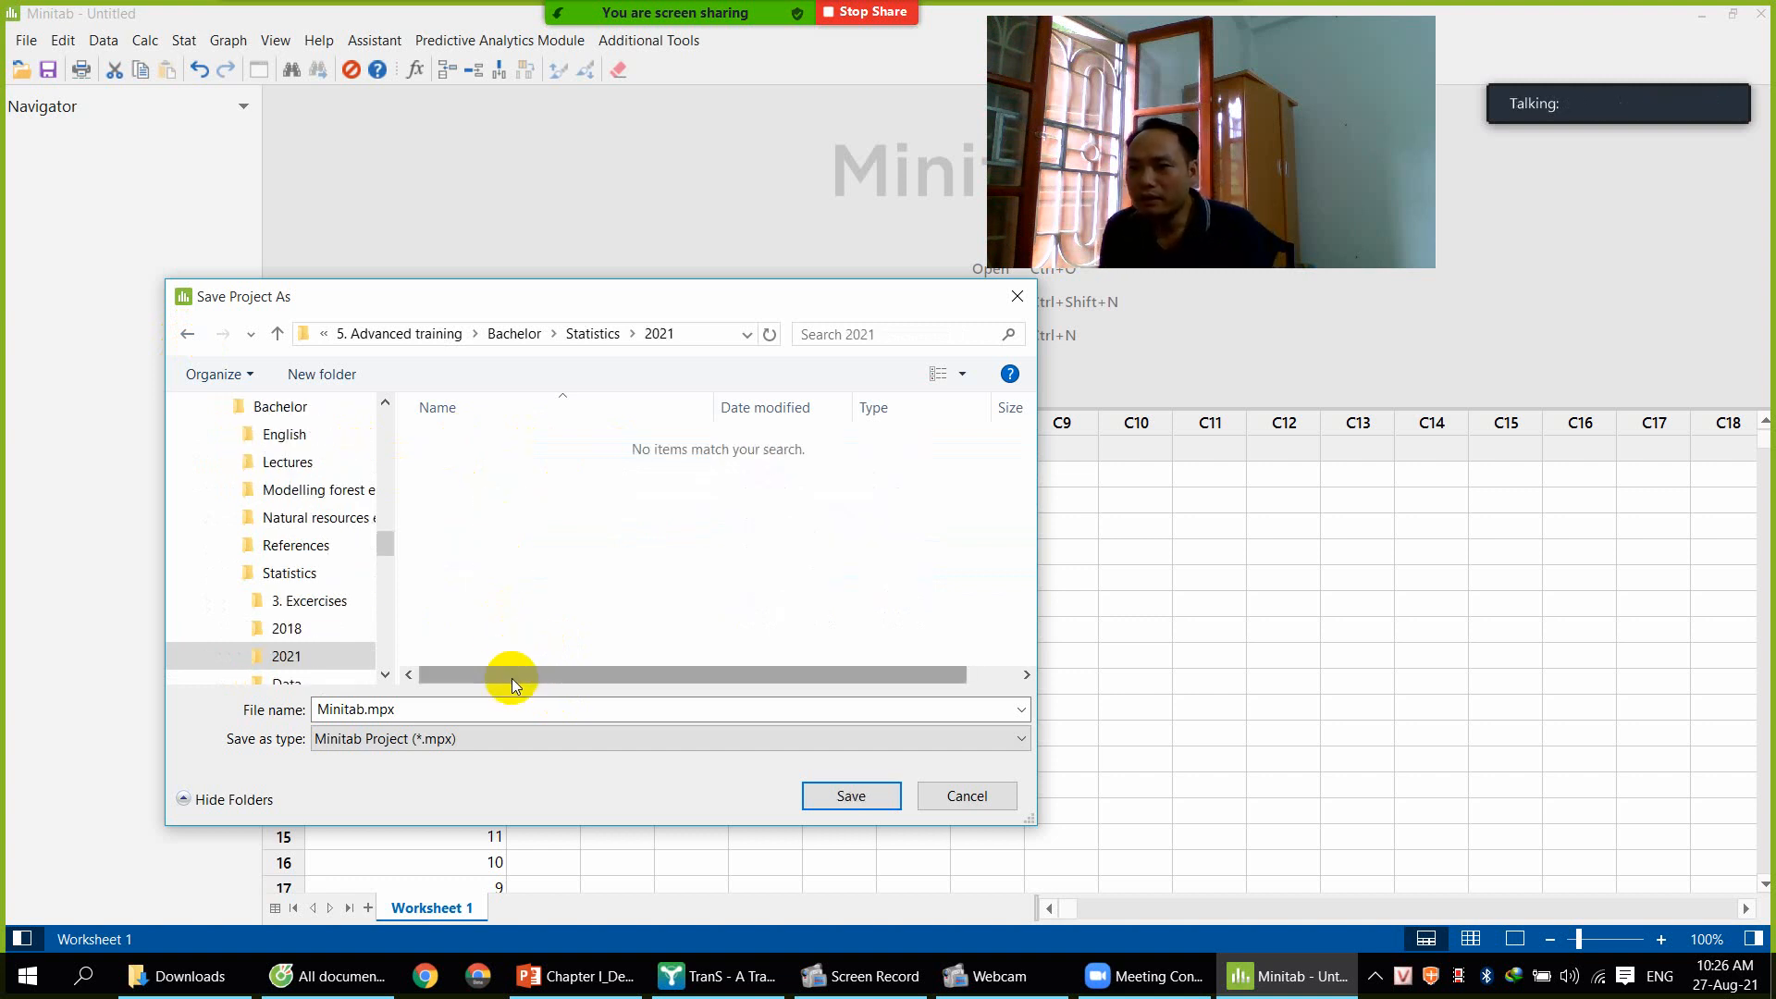
Create a new folder named "Minitab data" inside the 2021 folder and open it as the save location
right_click(549, 492)
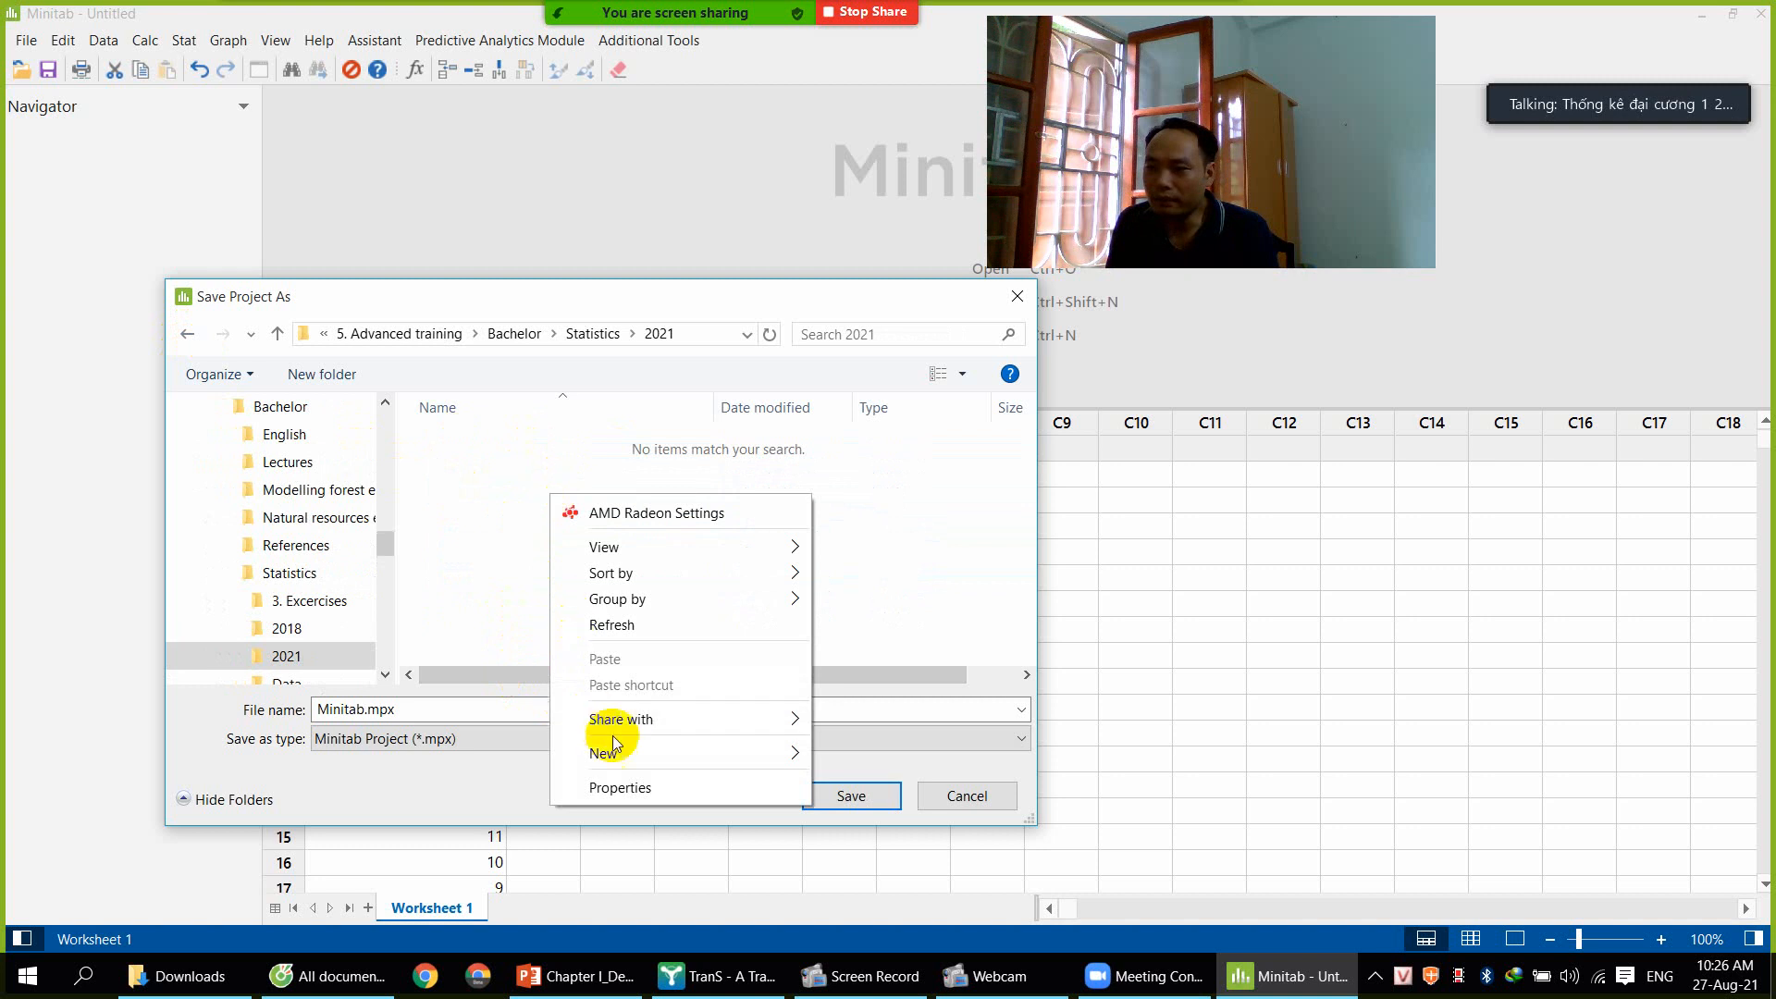
mouse_move(773, 753)
left_click(896, 407)
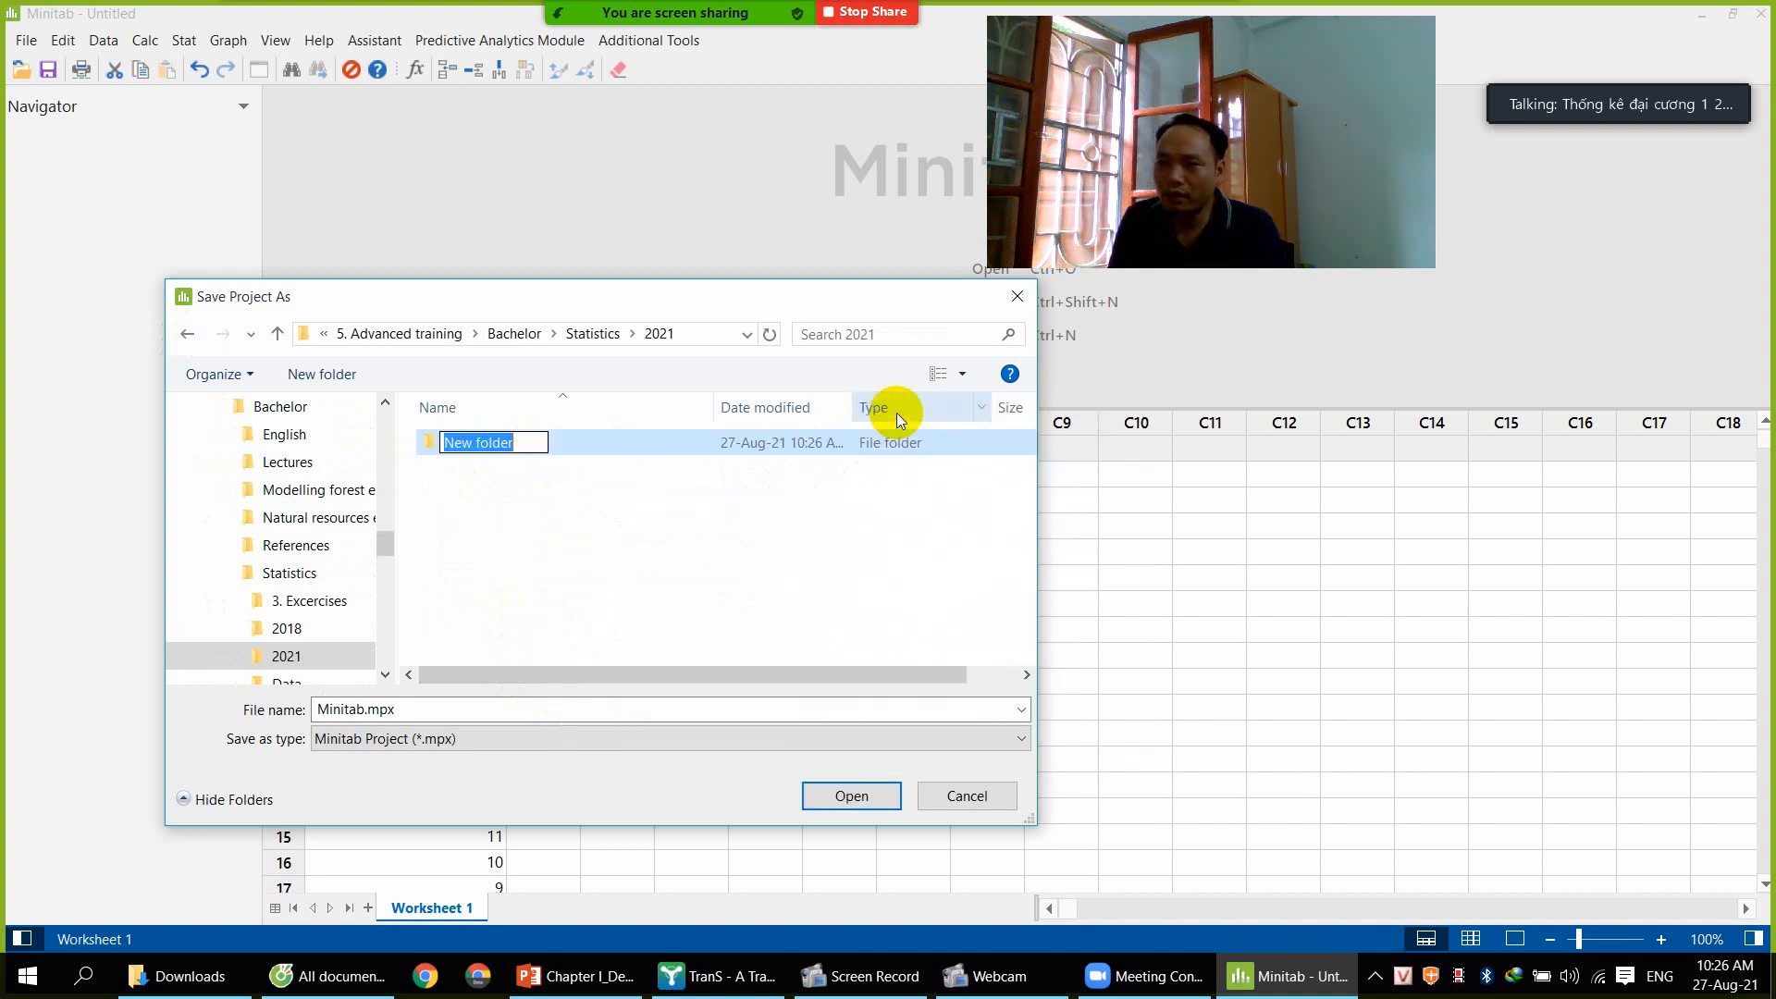
type("Mi")
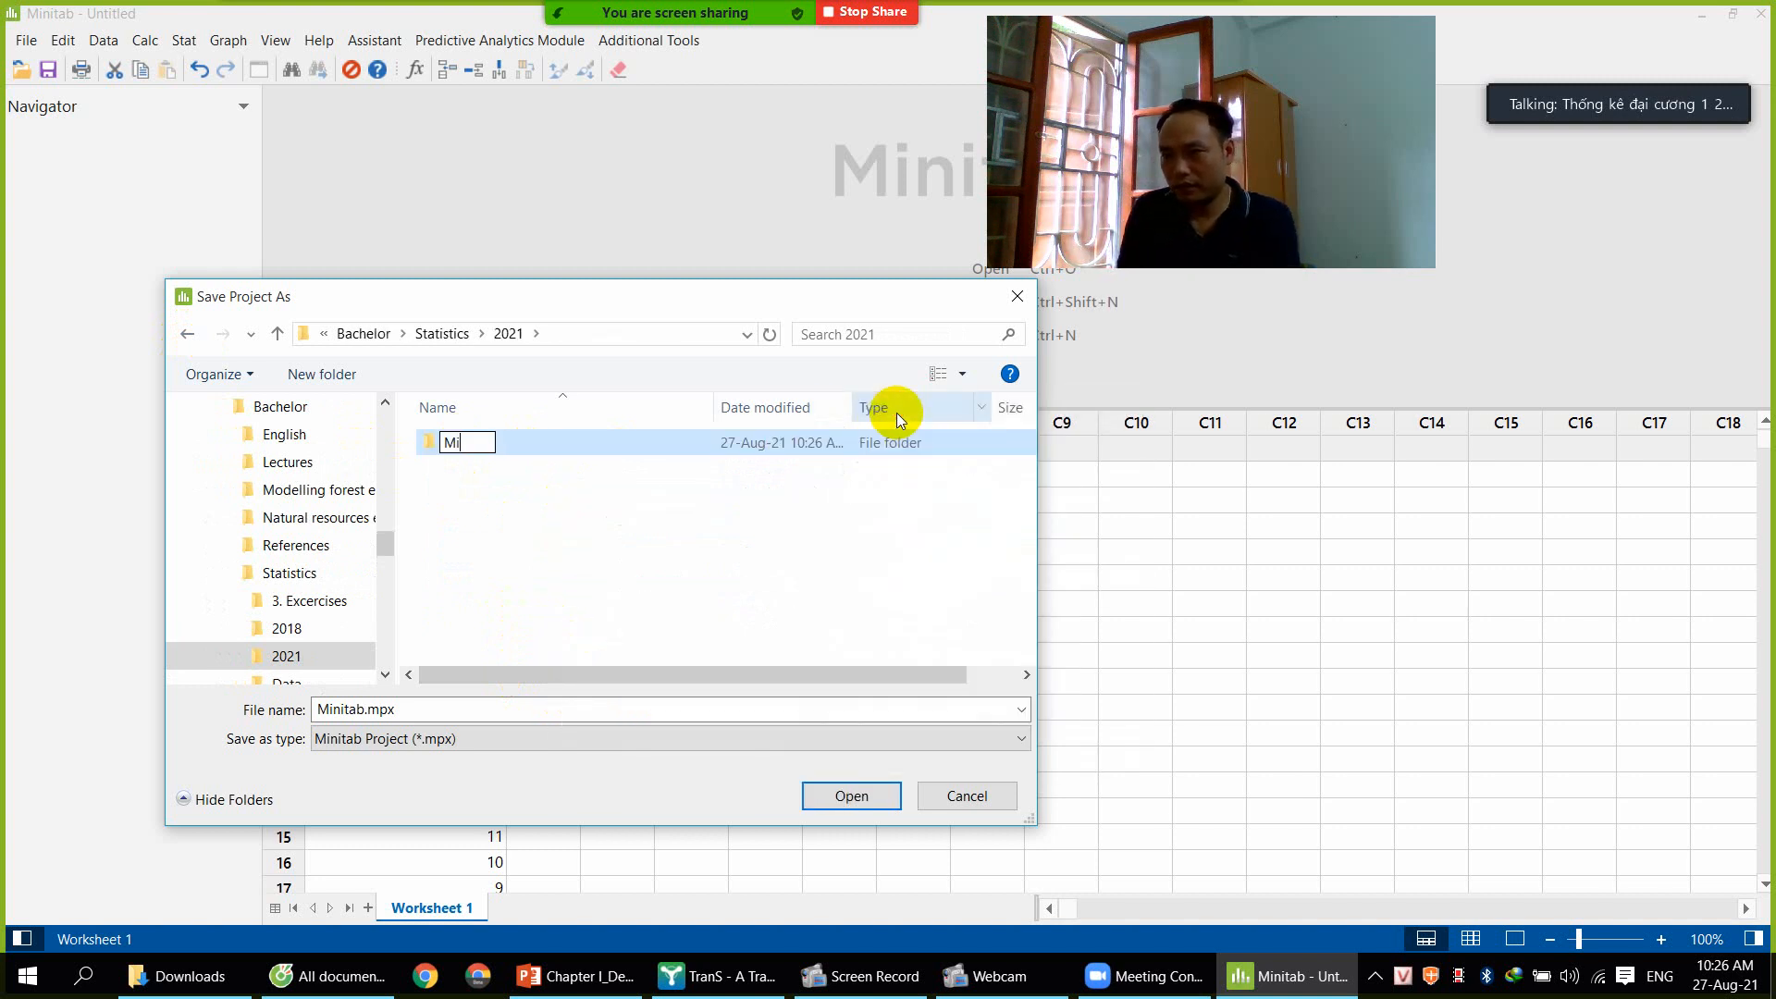
type("nita")
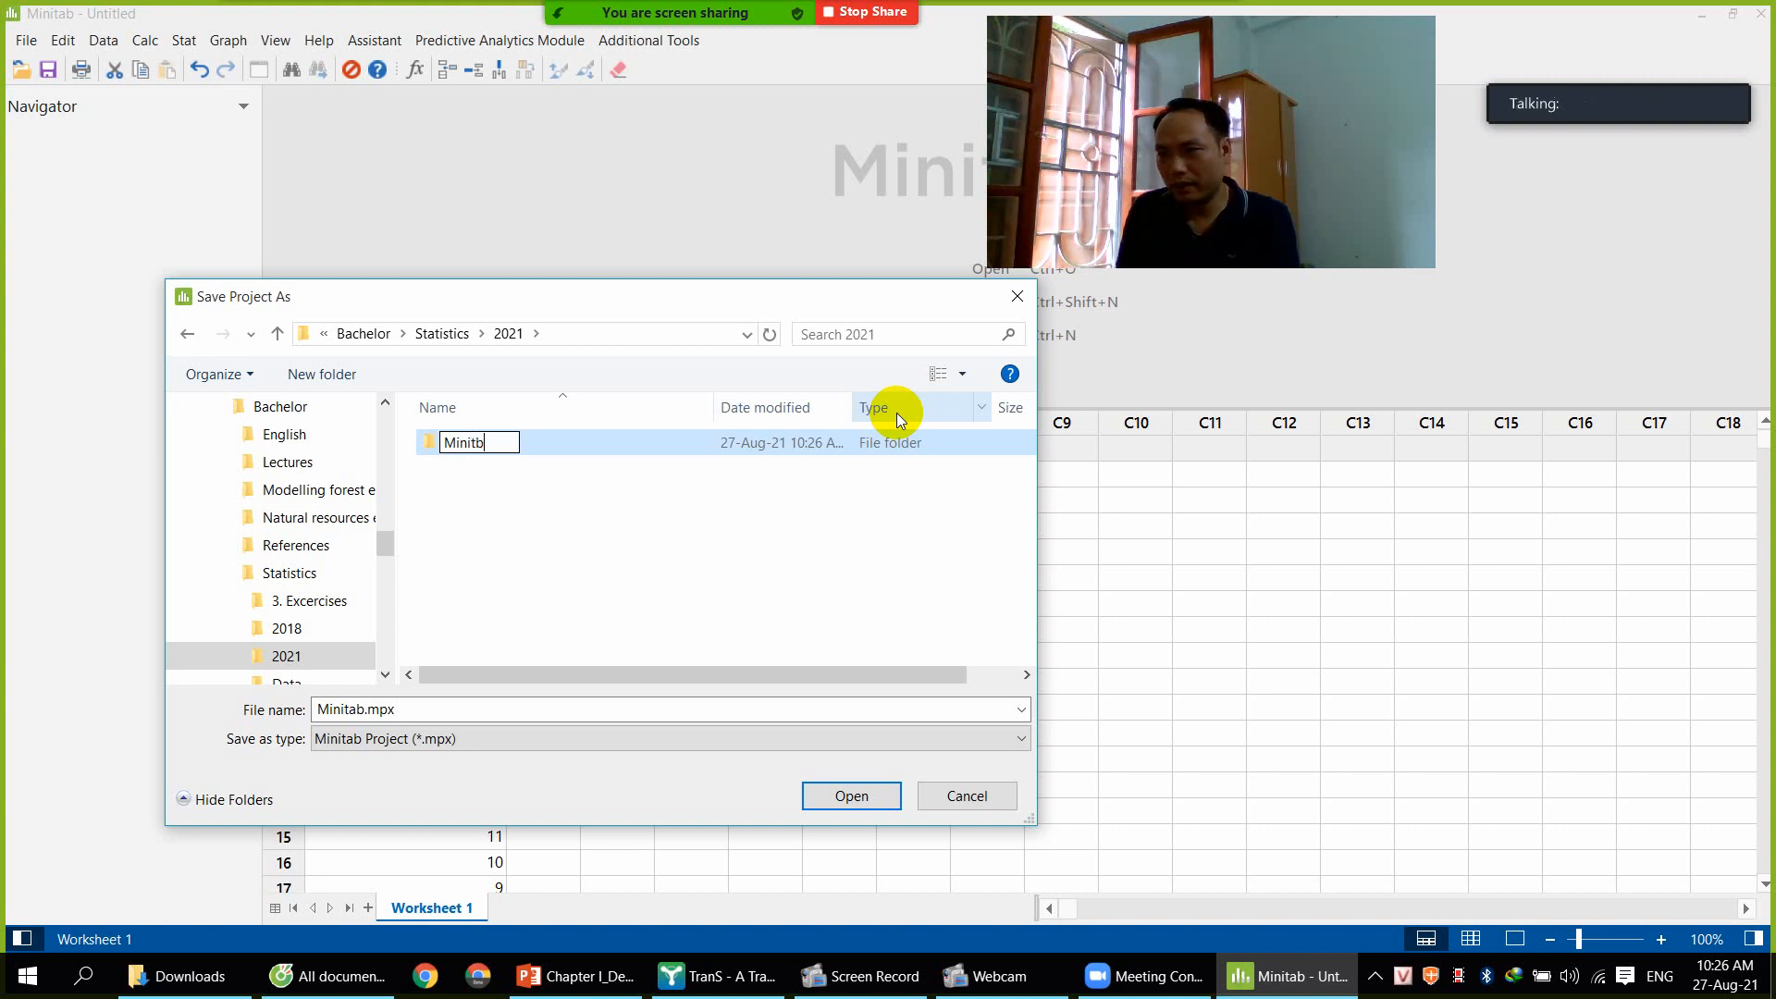
type("b data")
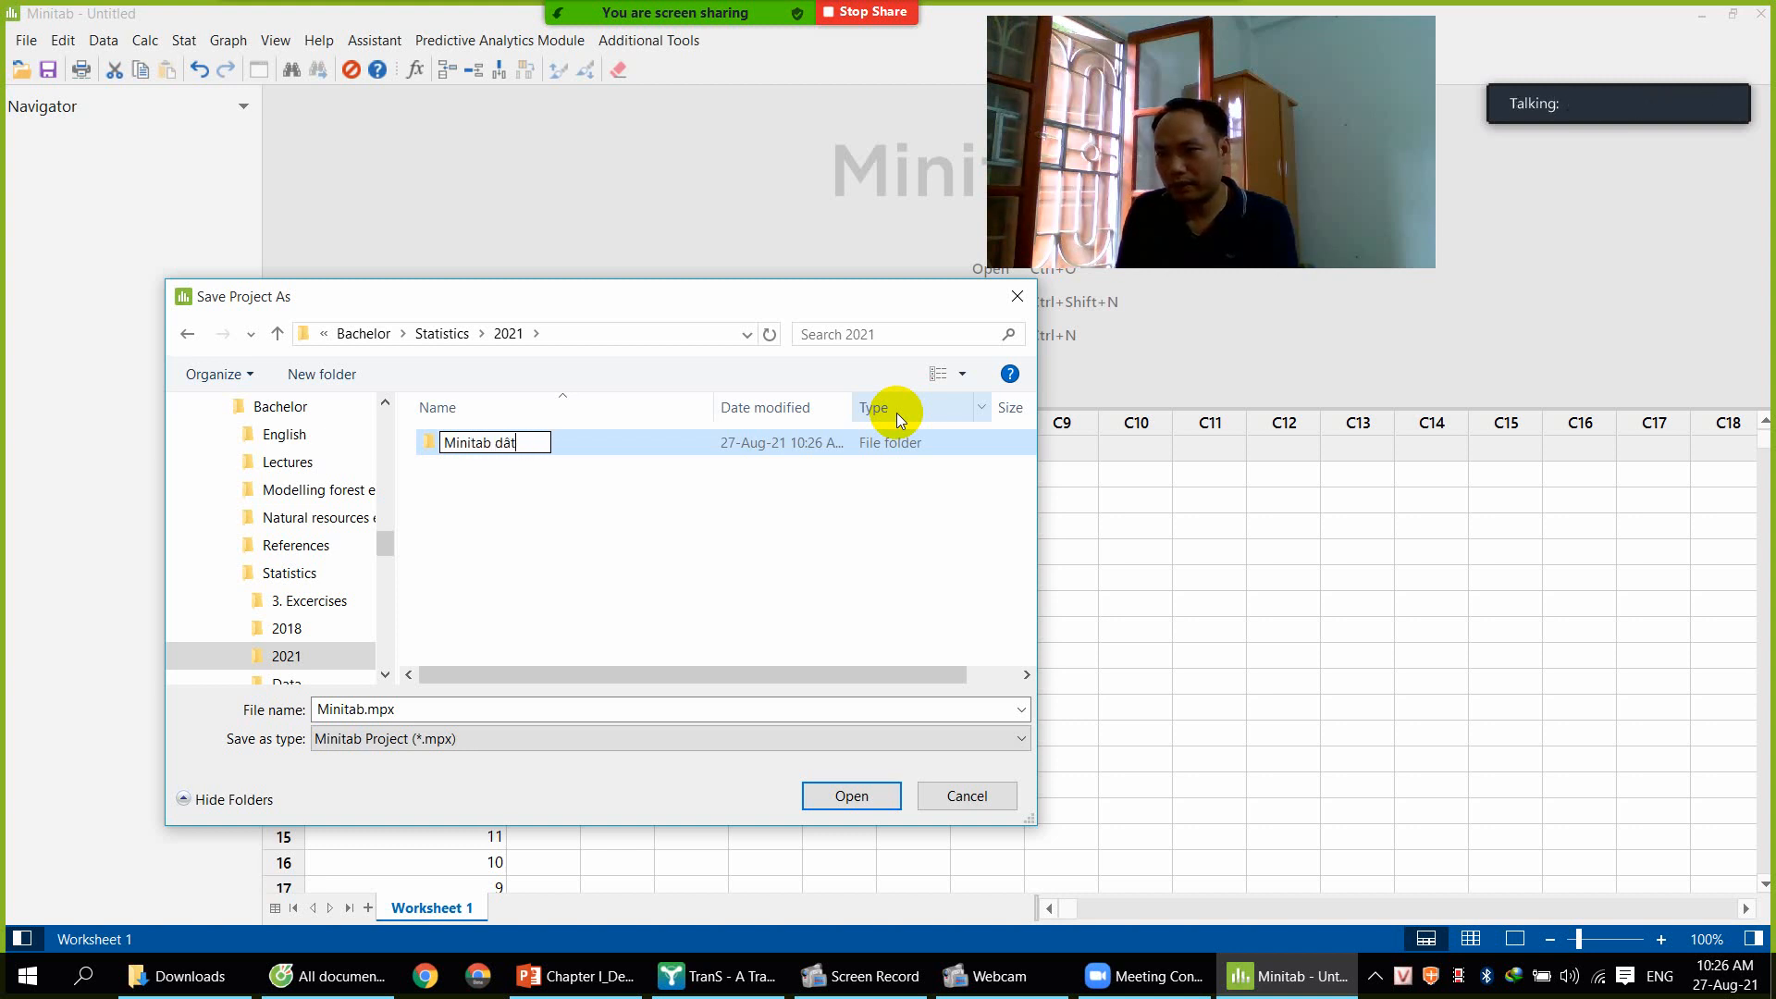
key("Return")
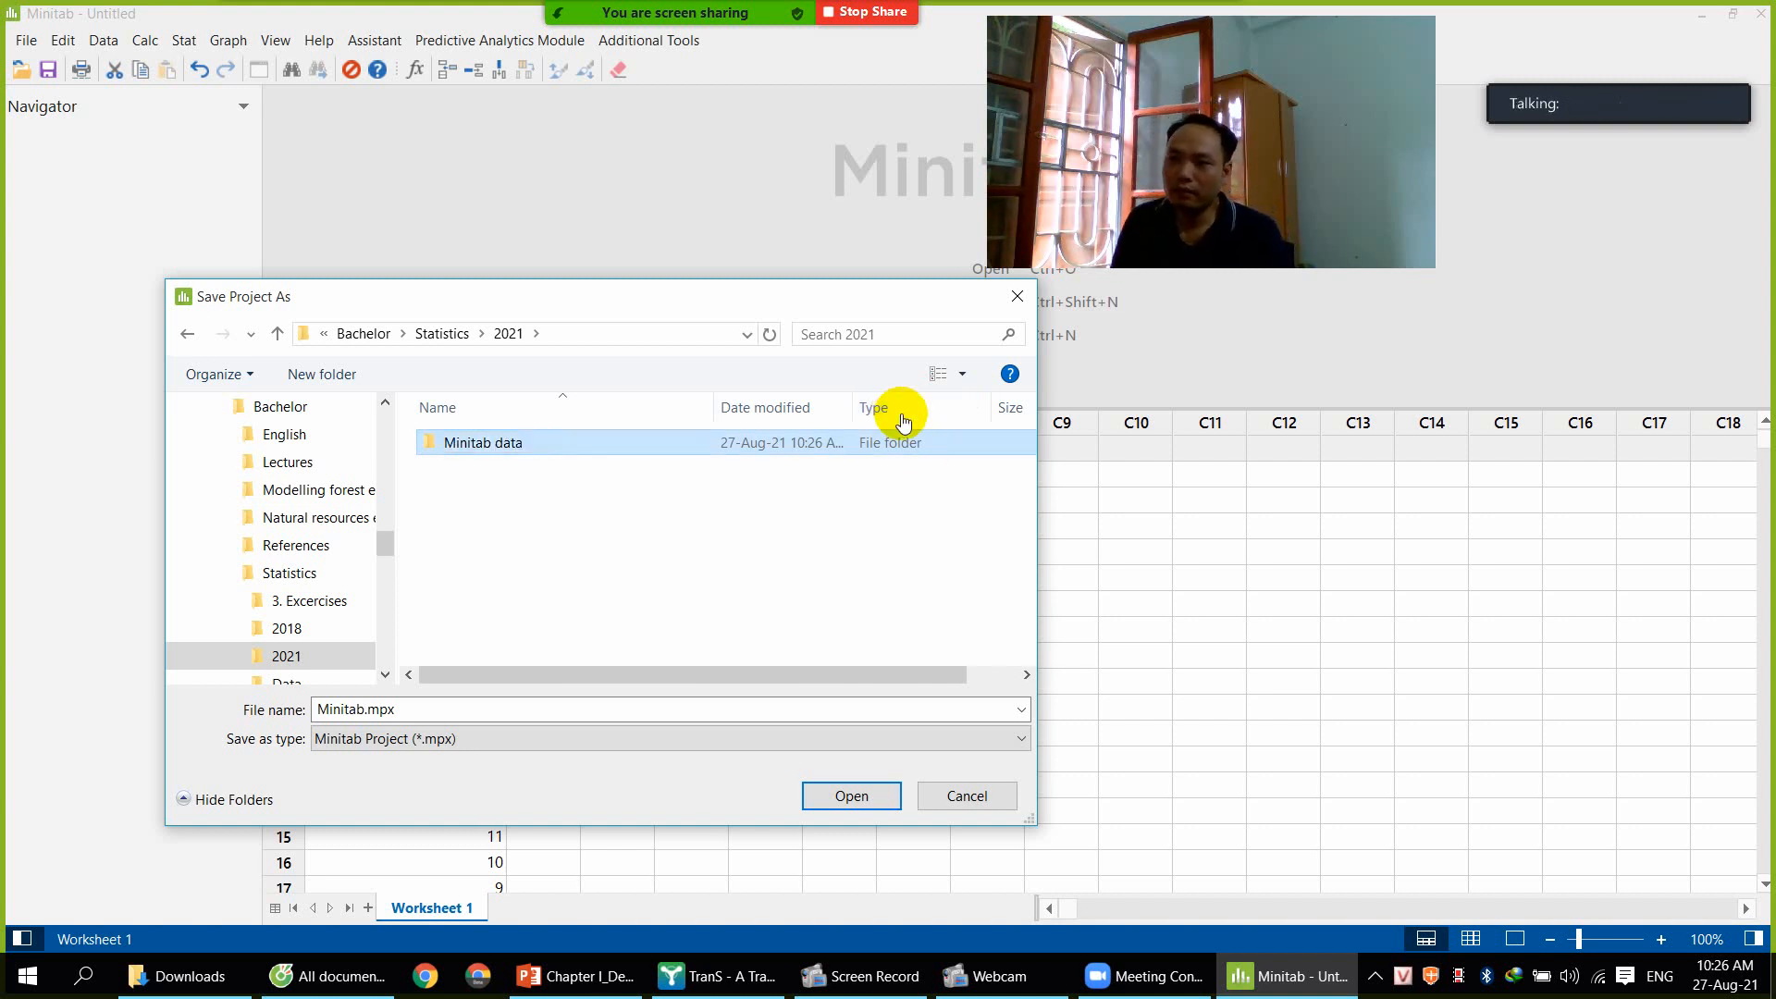
double_click(478, 449)
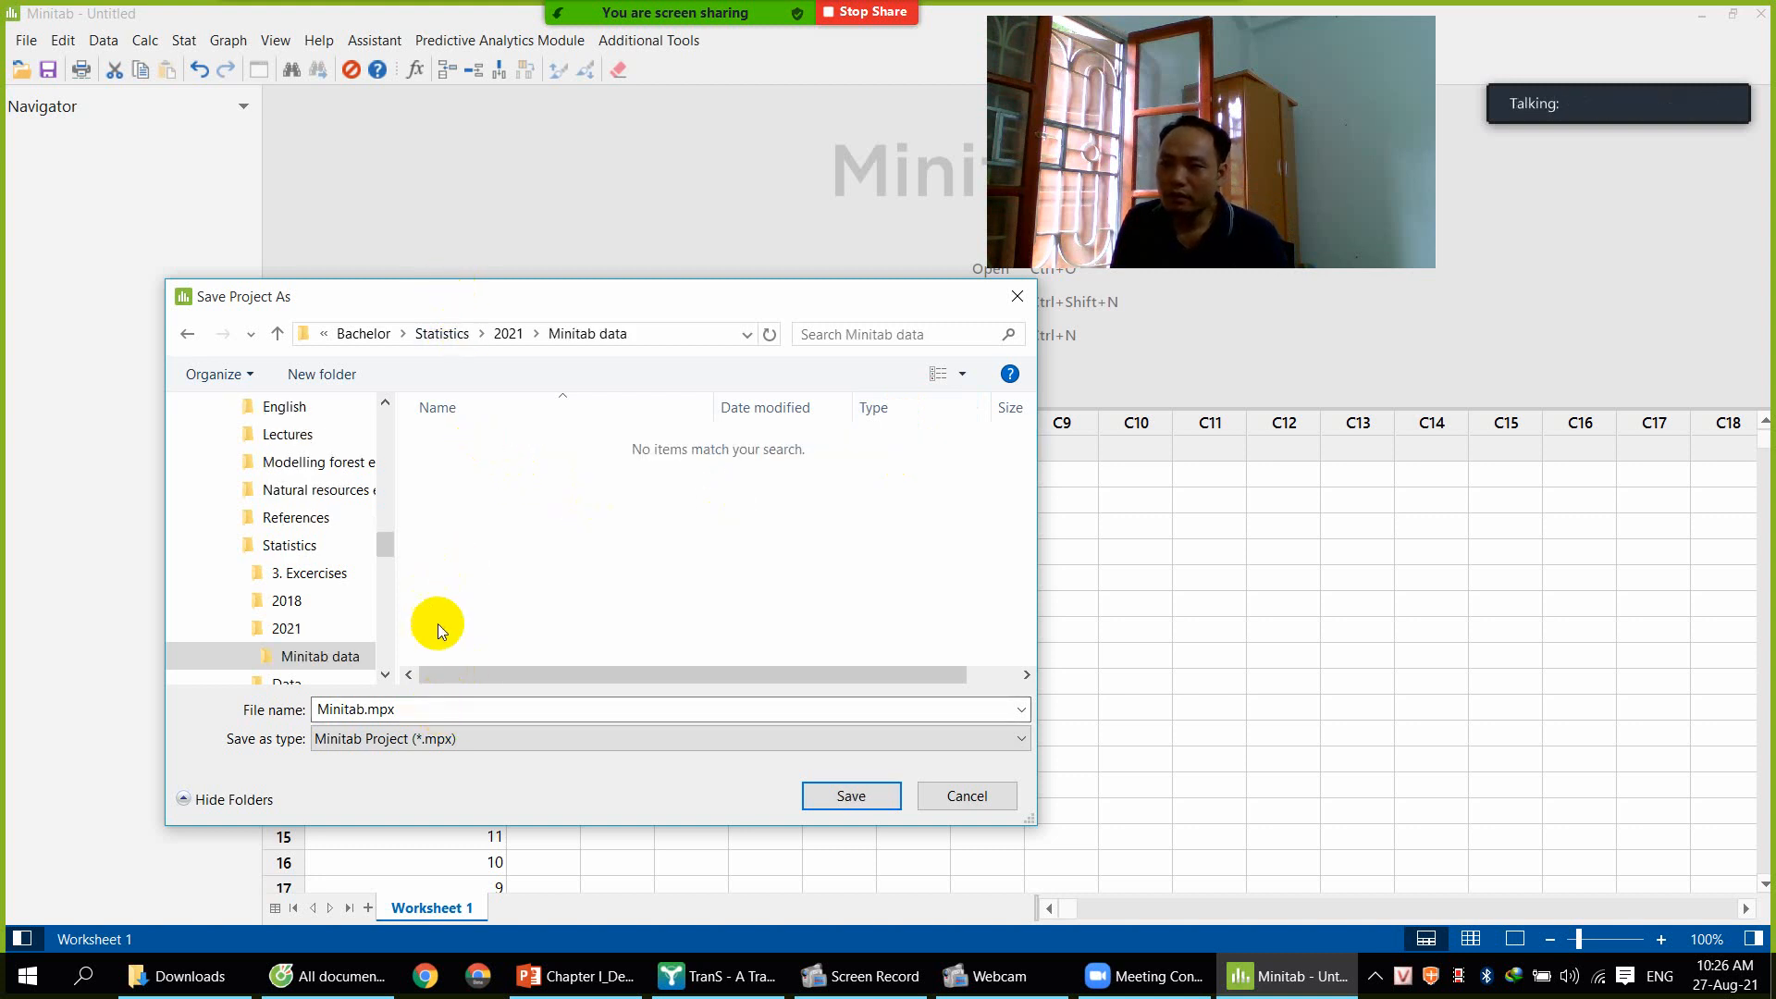
Name the project "No of trees per plot" and save it as a Minitab Project in the Minitab data folder
double_click(417, 708)
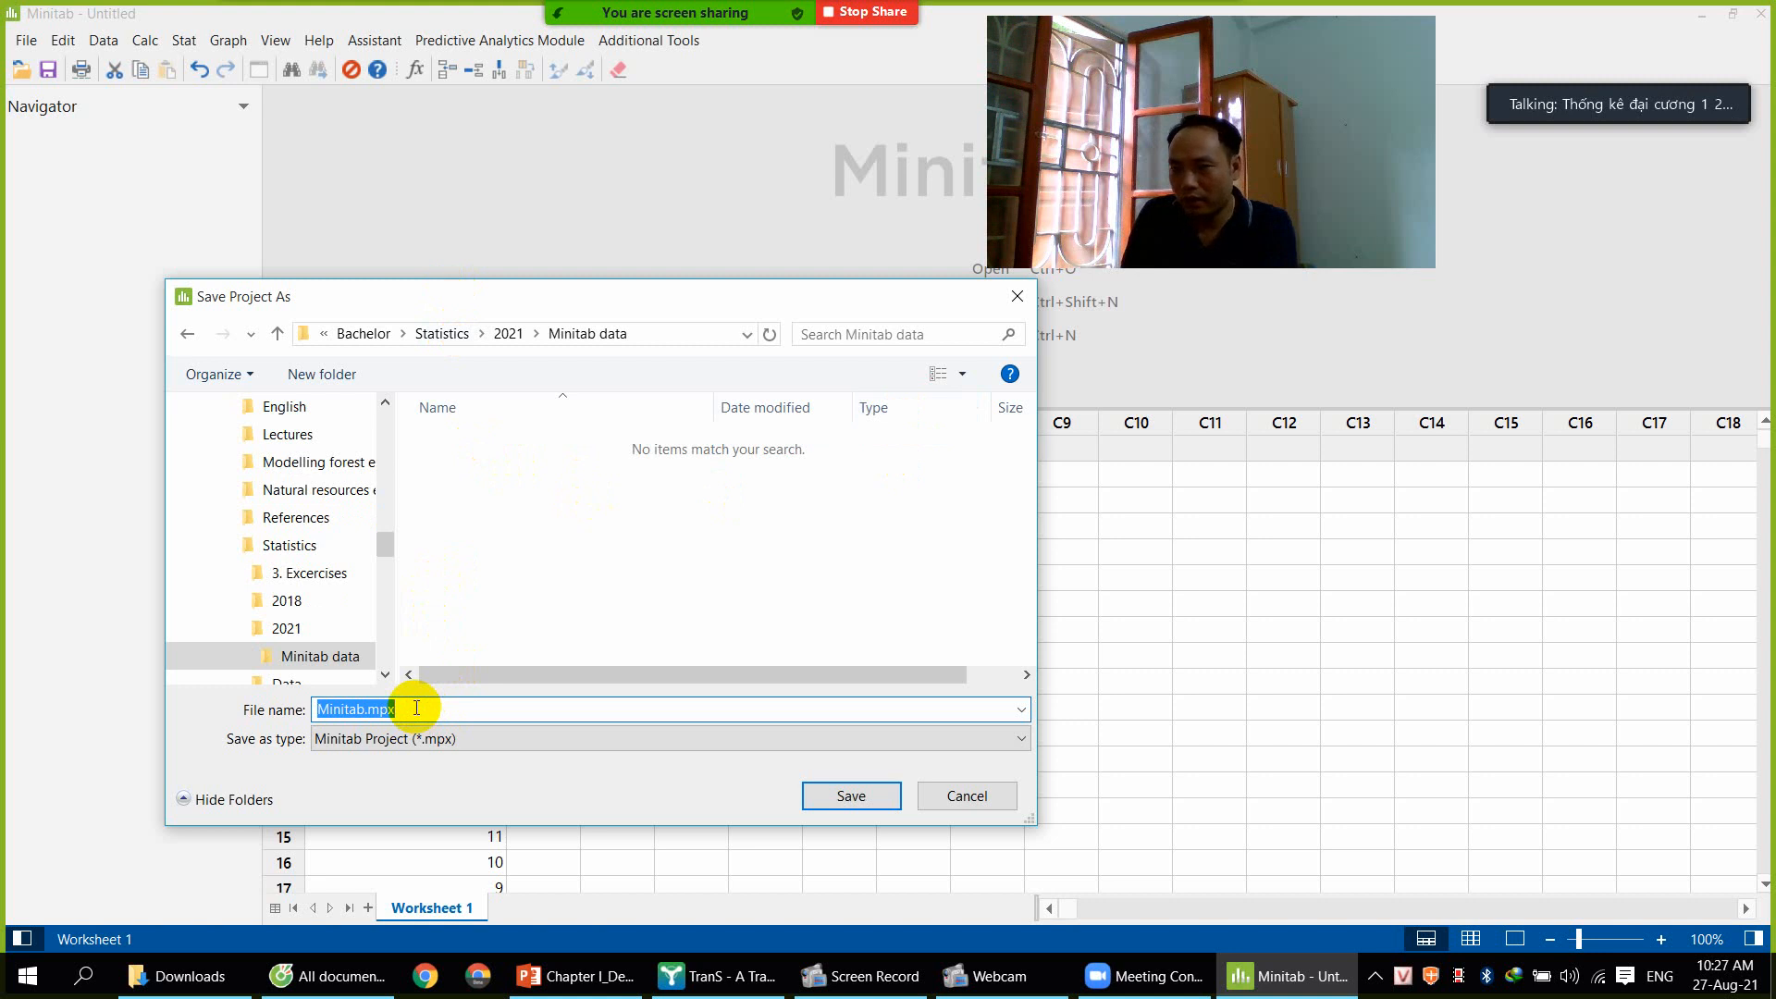
type("N")
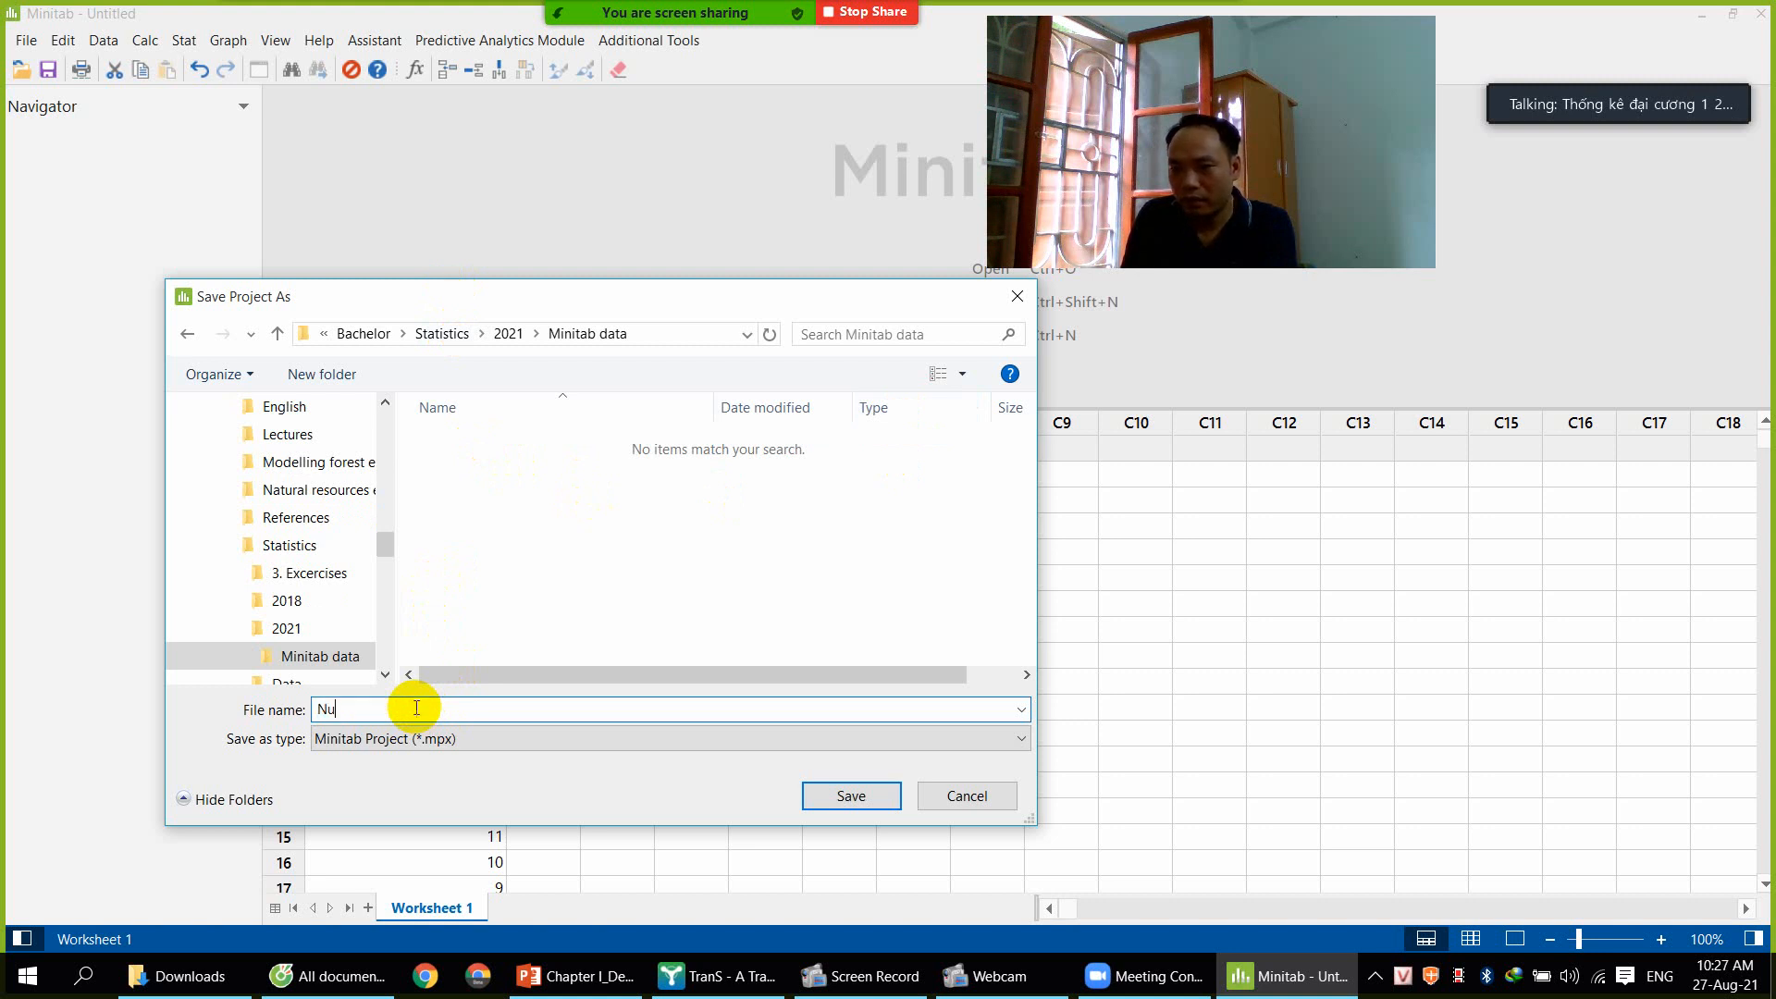
type("o of trees")
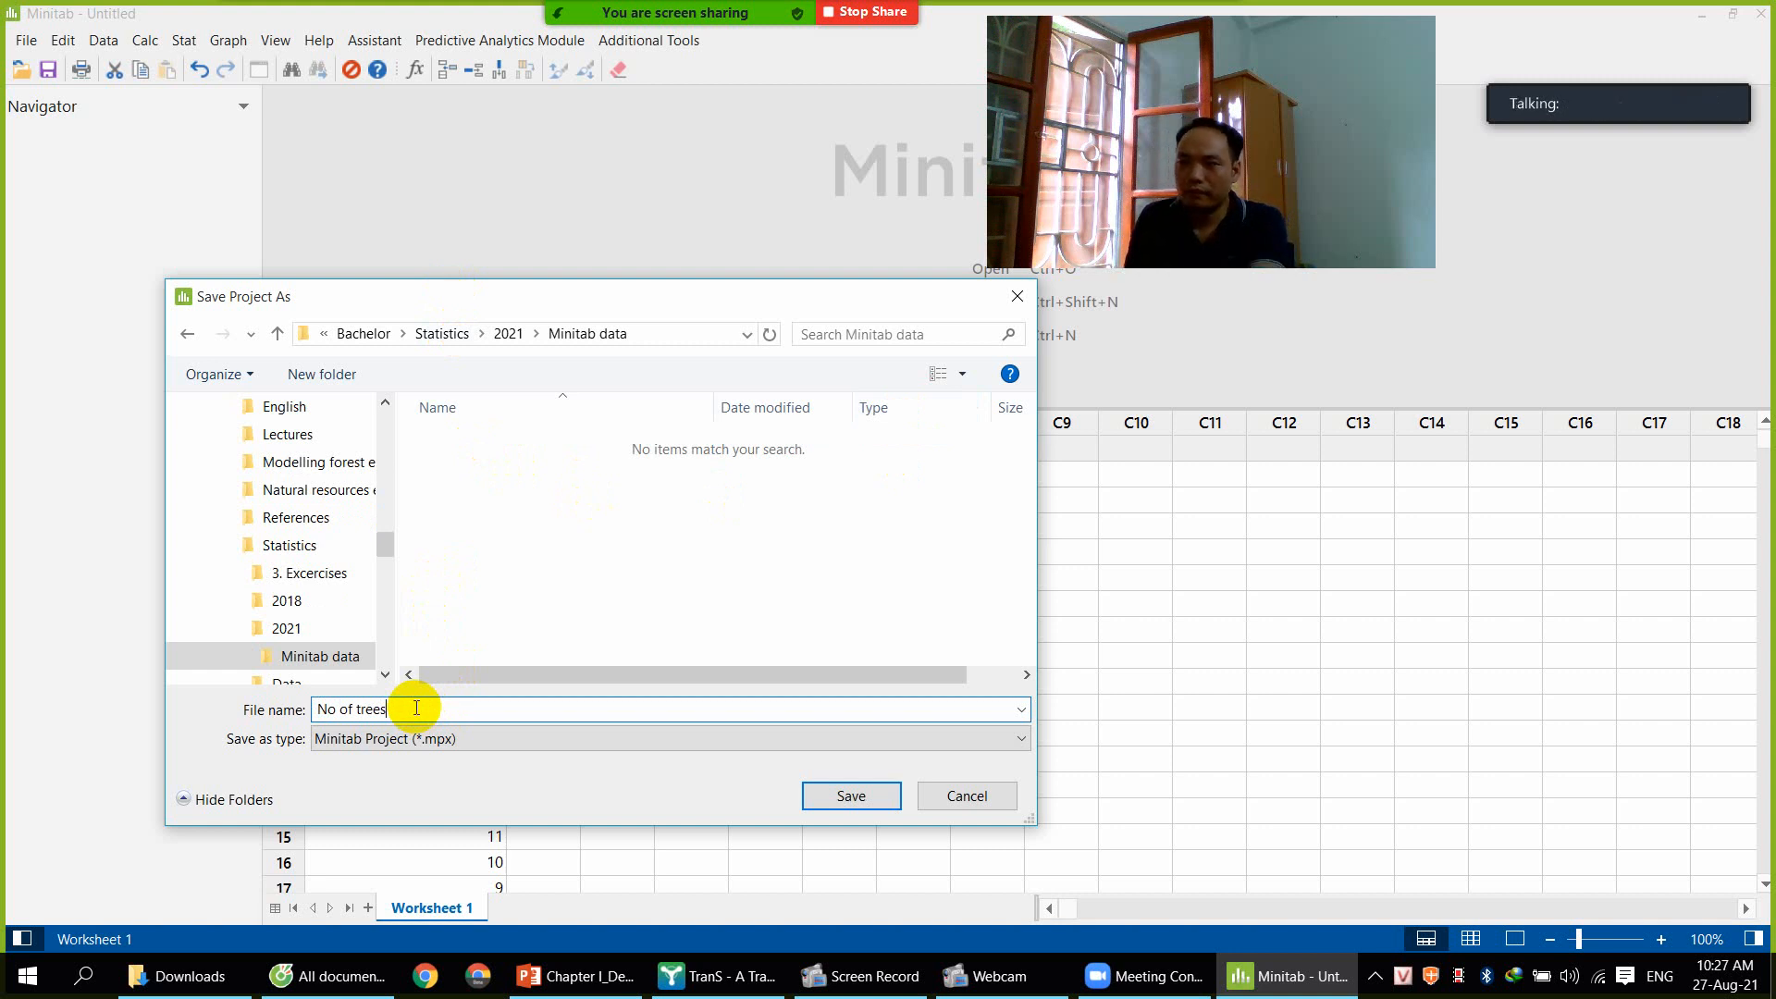
type(" per plot")
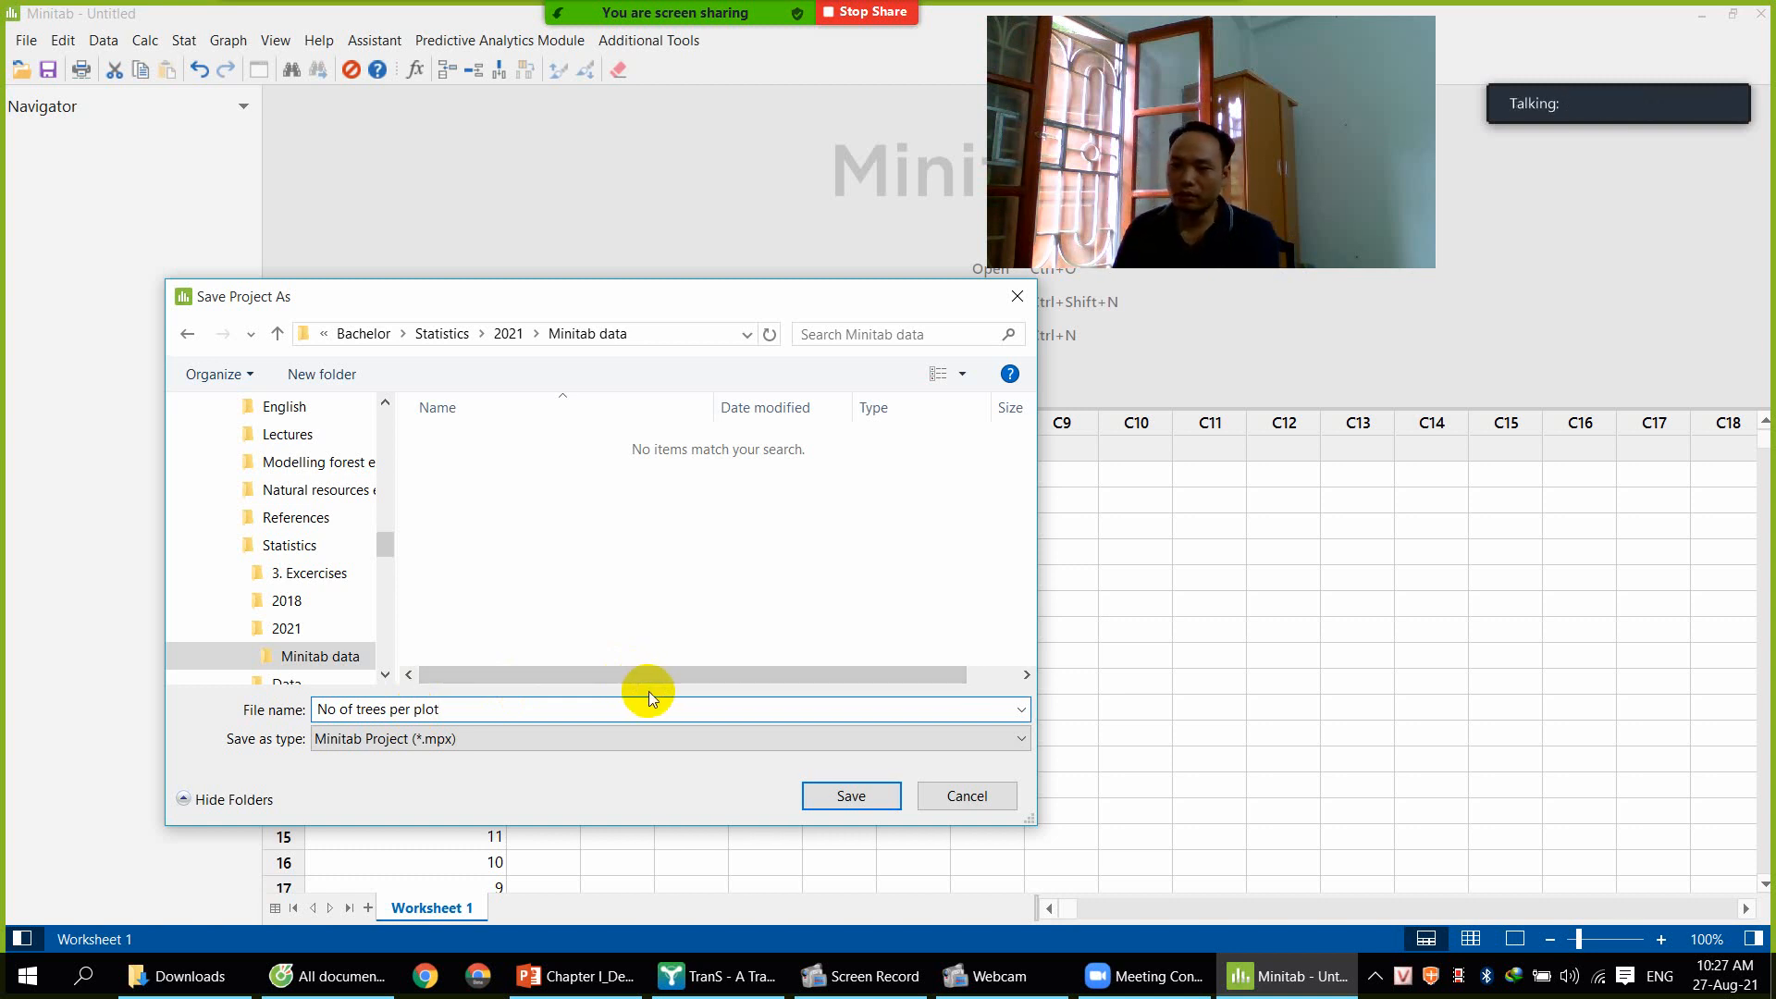
key("BackSpace")
left_click_drag(467, 709, 274, 722)
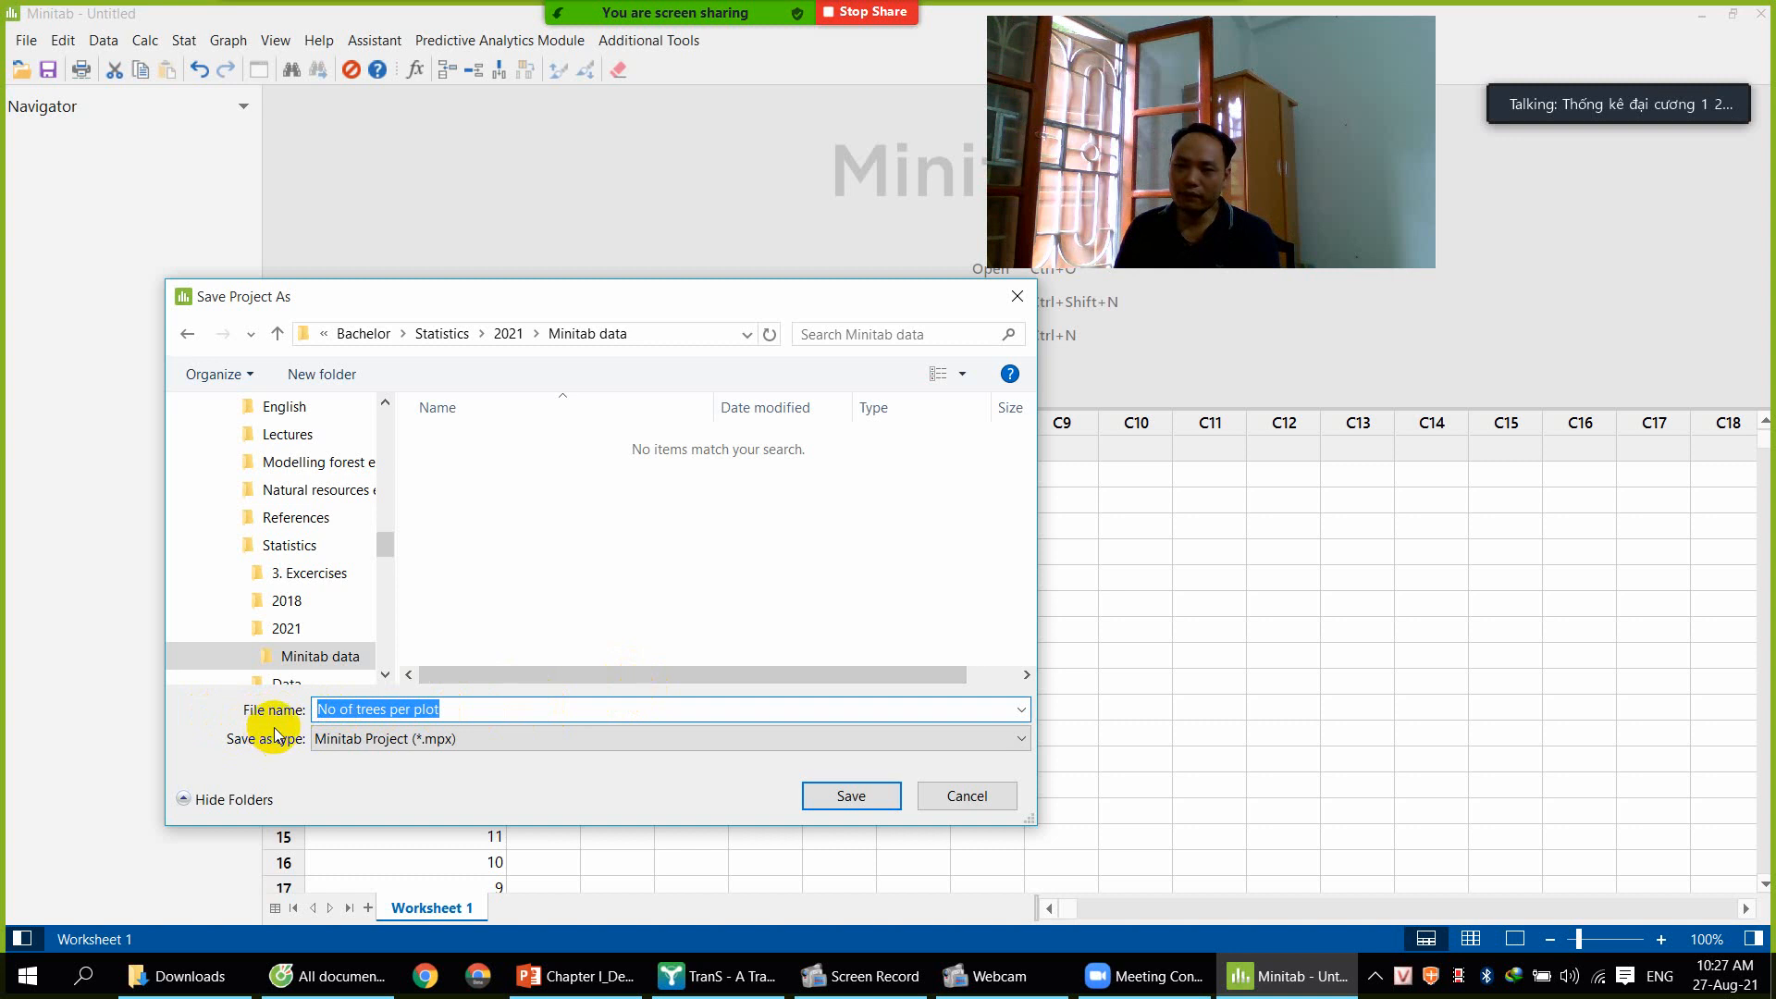
left_click(460, 711)
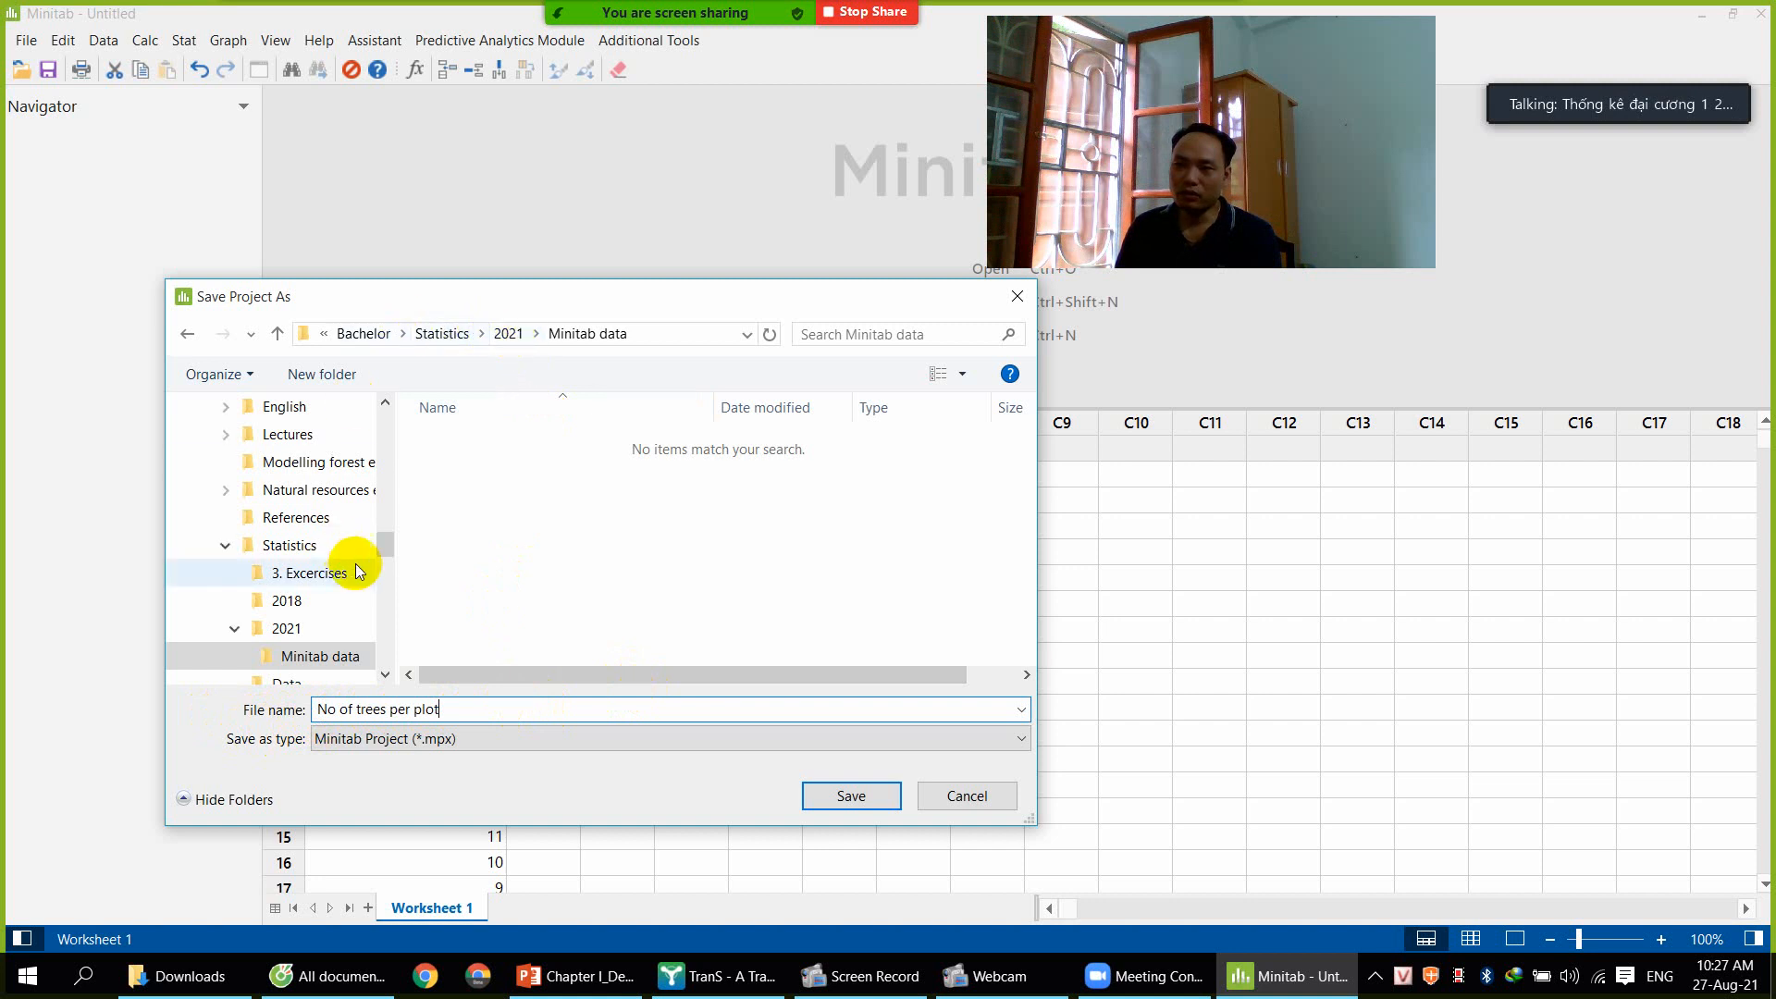
scroll(386, 545, "down", 1)
left_click_drag(387, 546, 387, 555)
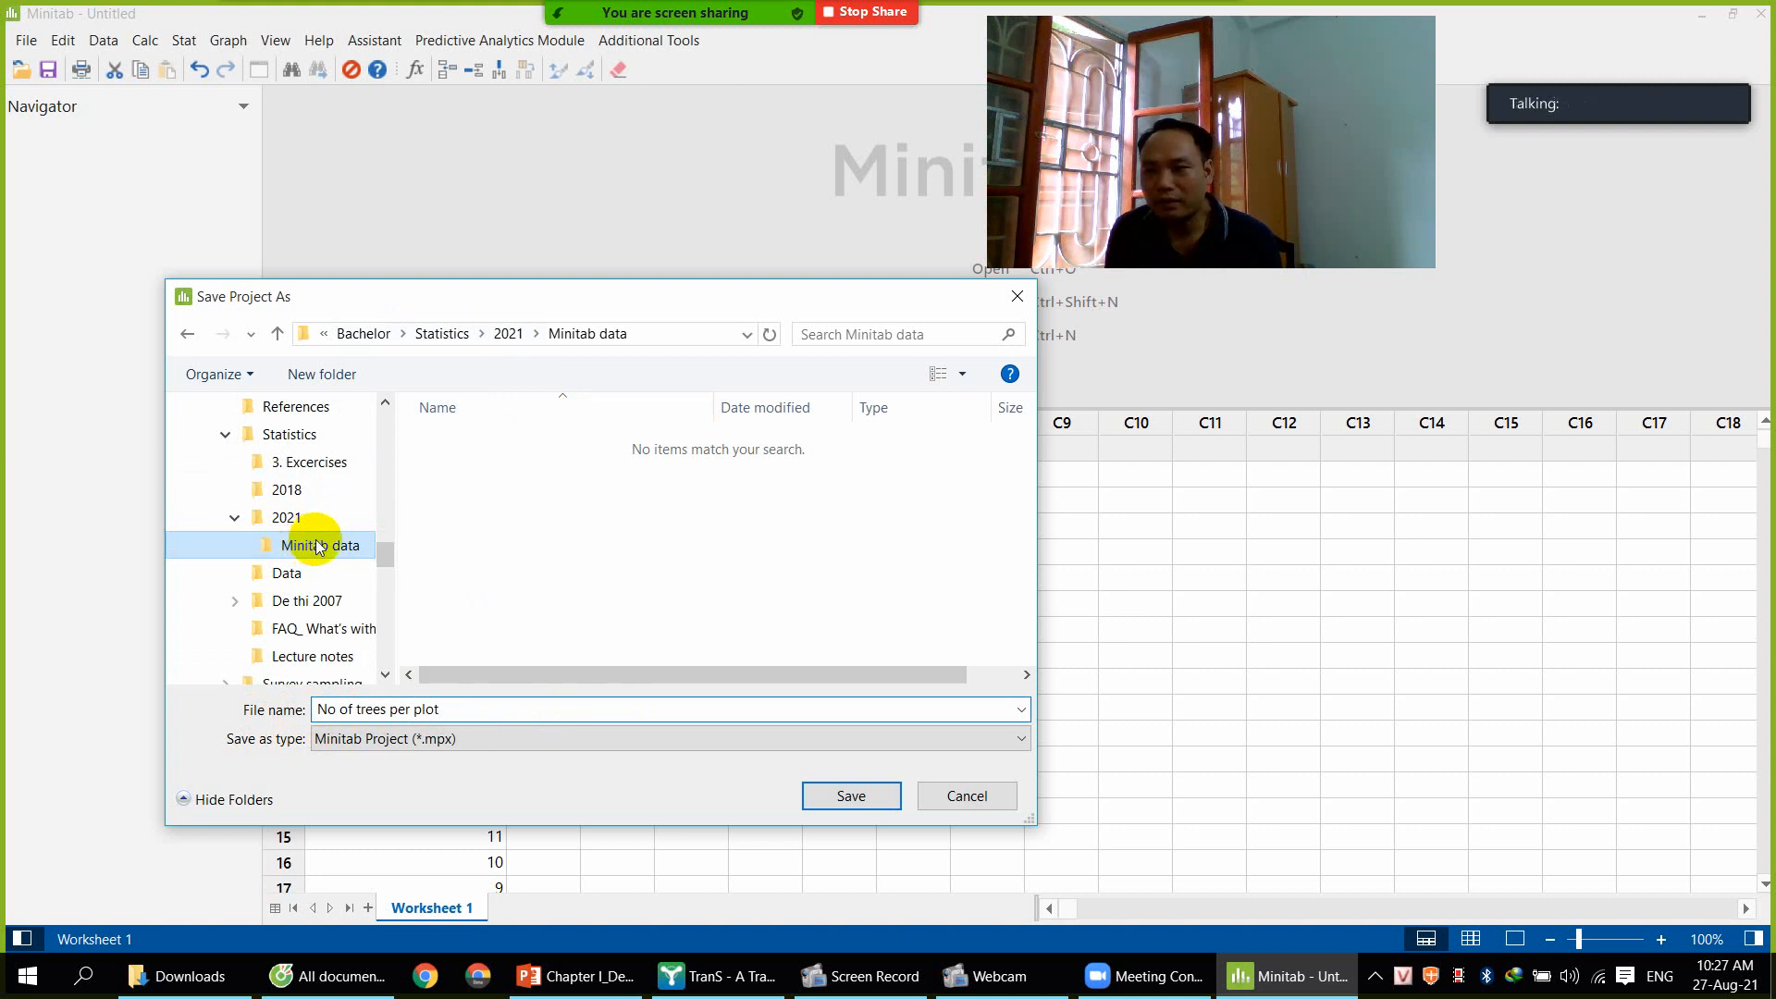
left_click_drag(453, 710, 286, 710)
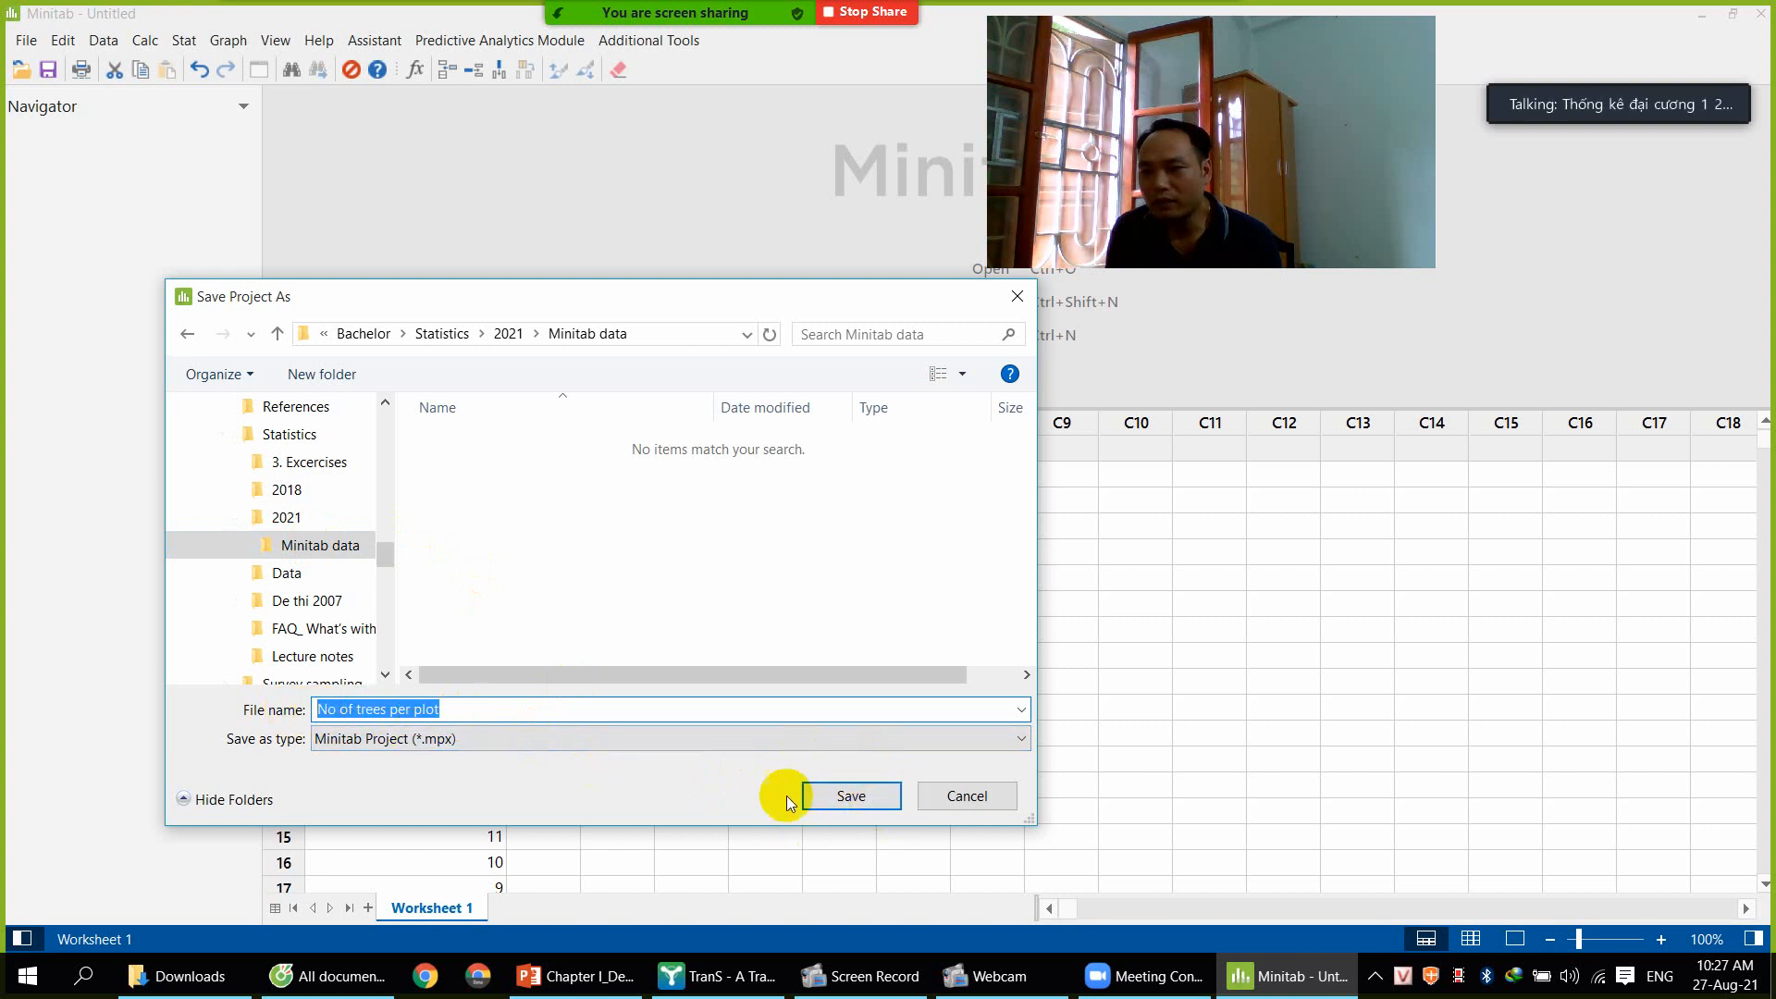
left_click(852, 797)
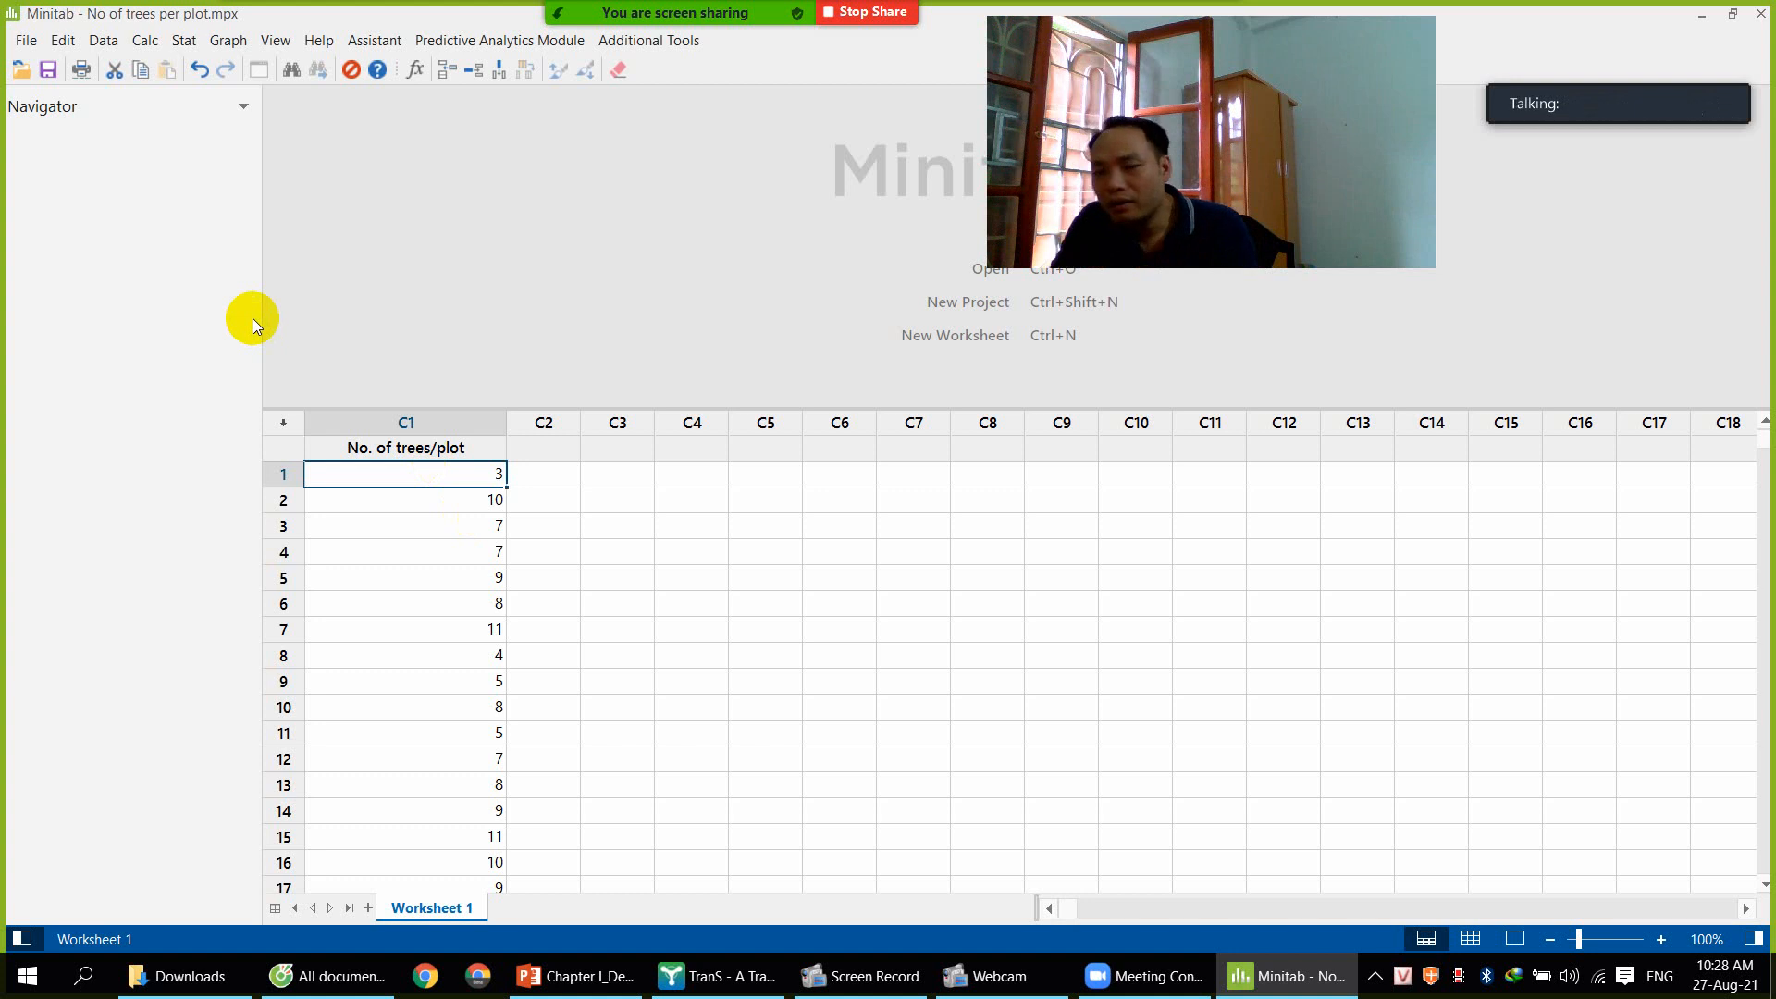
left_click(27, 41)
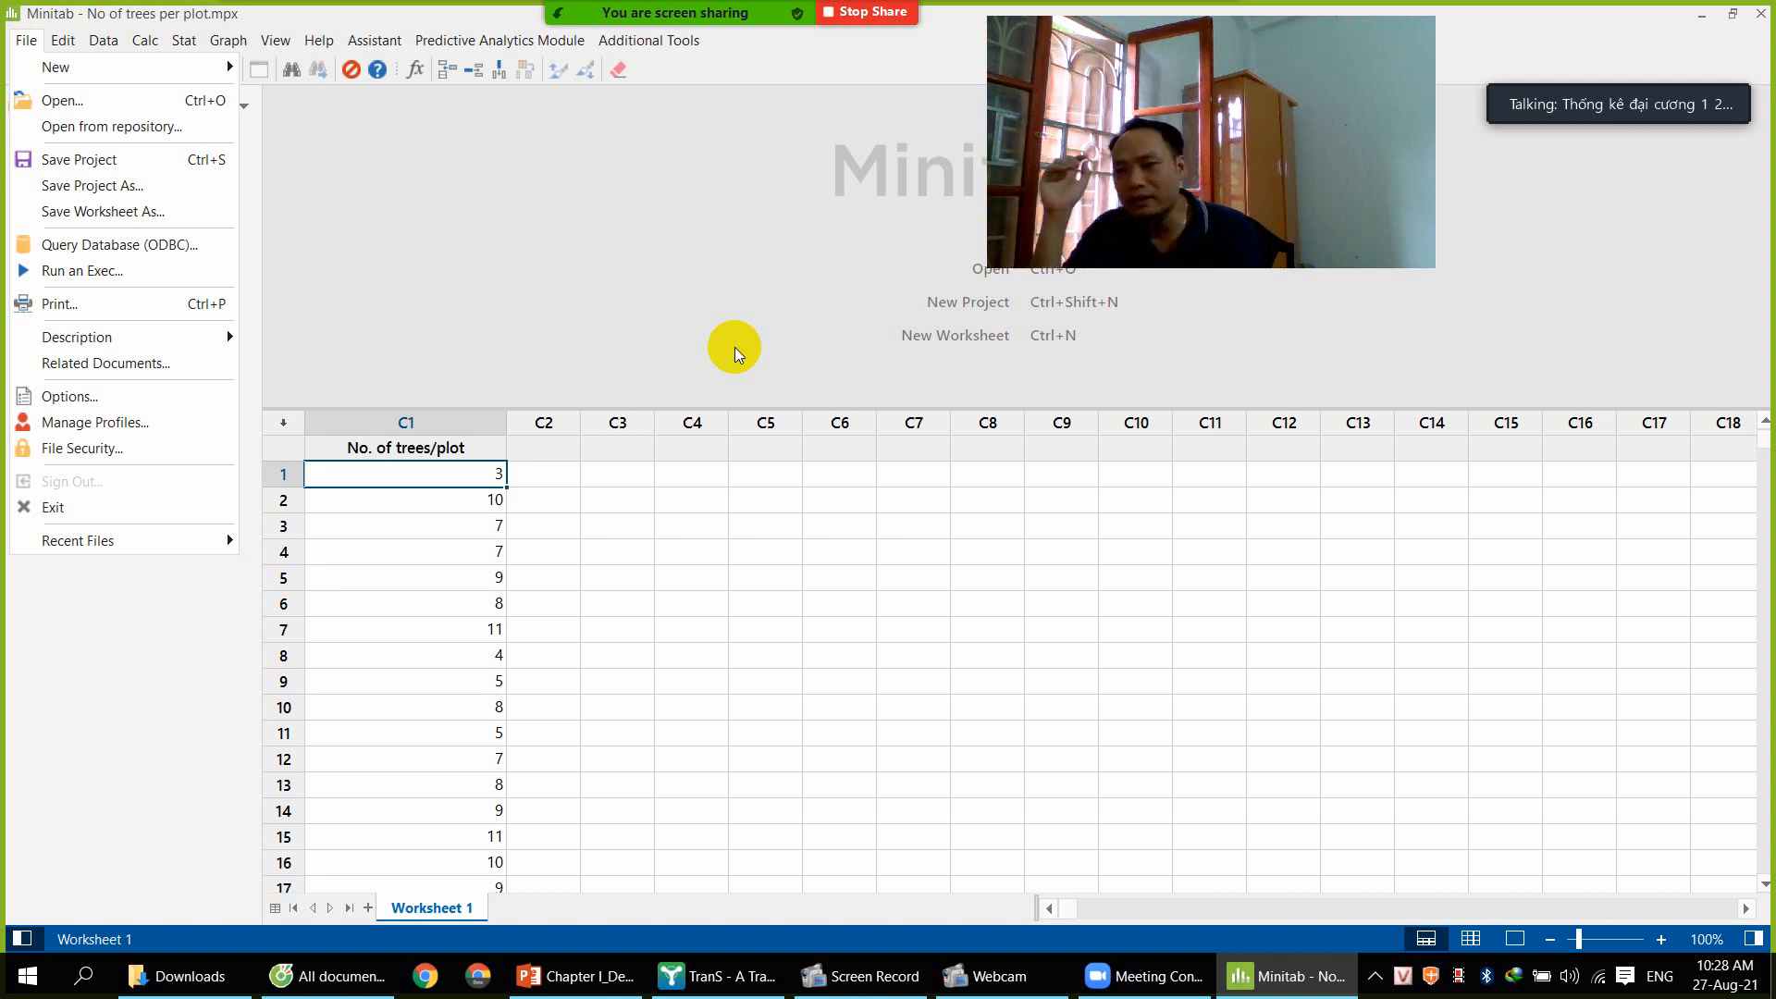
left_click(547, 475)
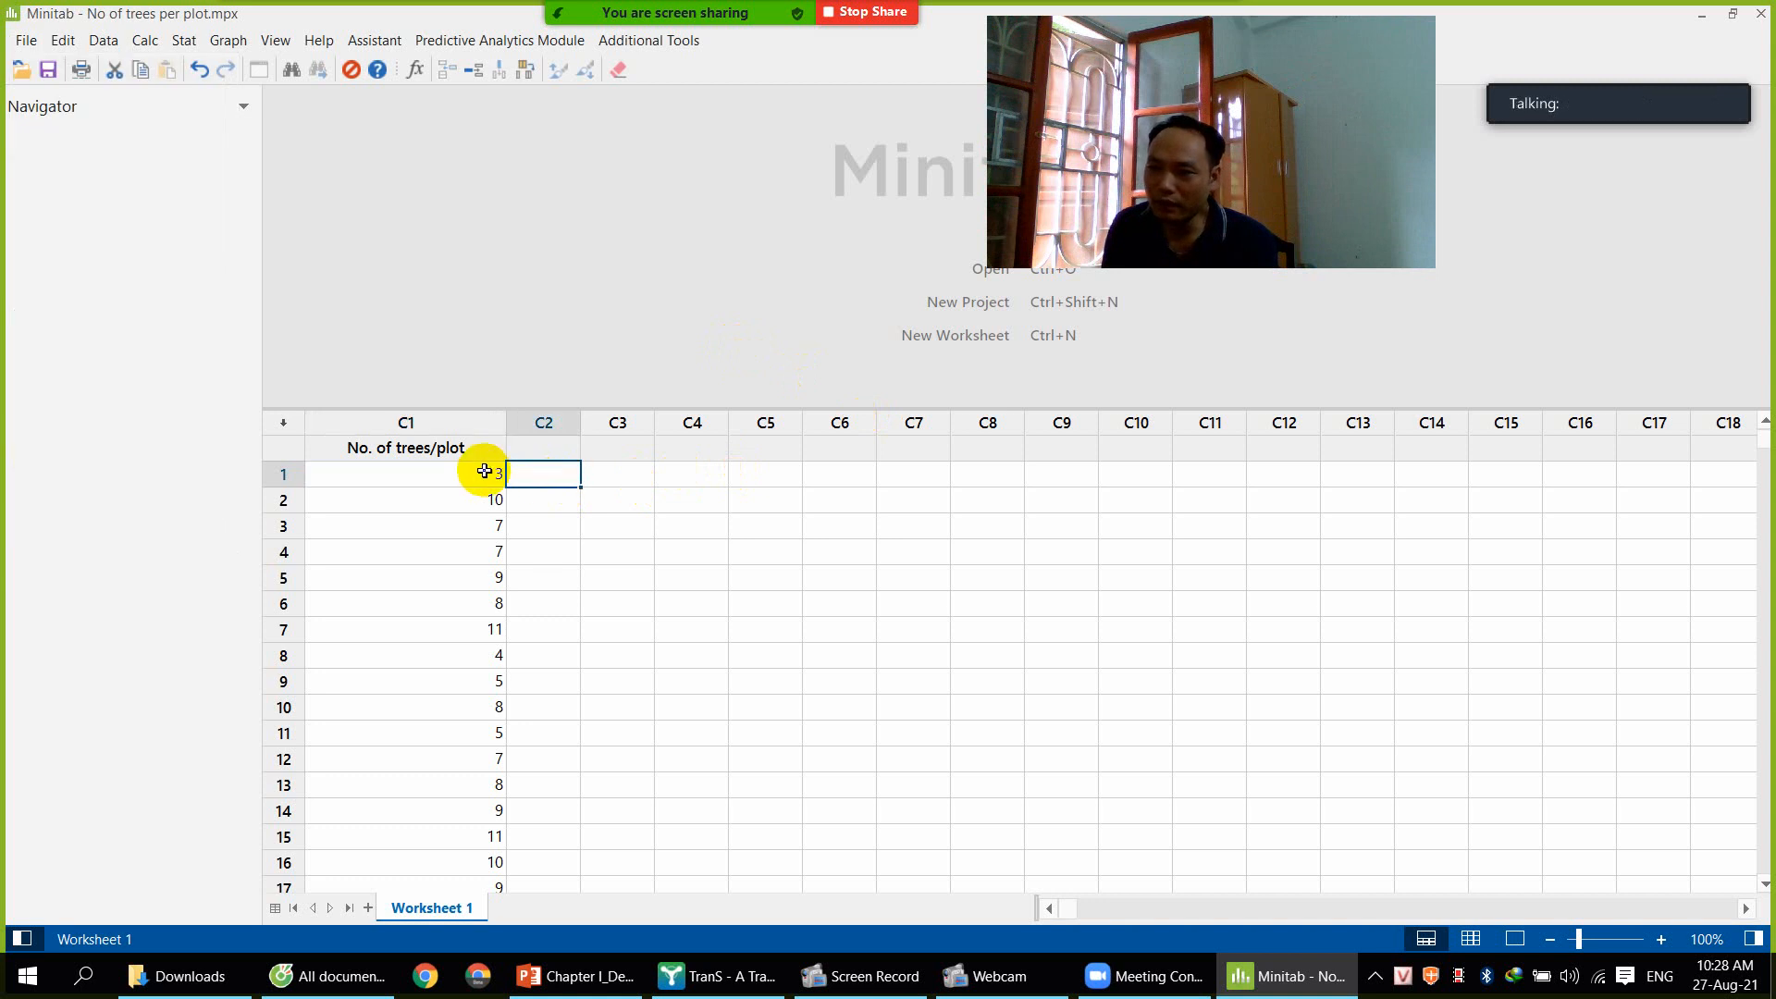
left_click(479, 468)
Switch to the PowerPoint lecture and review the discrete-variable table on slide 11, highlighting the heading words "Frequency distribution"
left_click(575, 976)
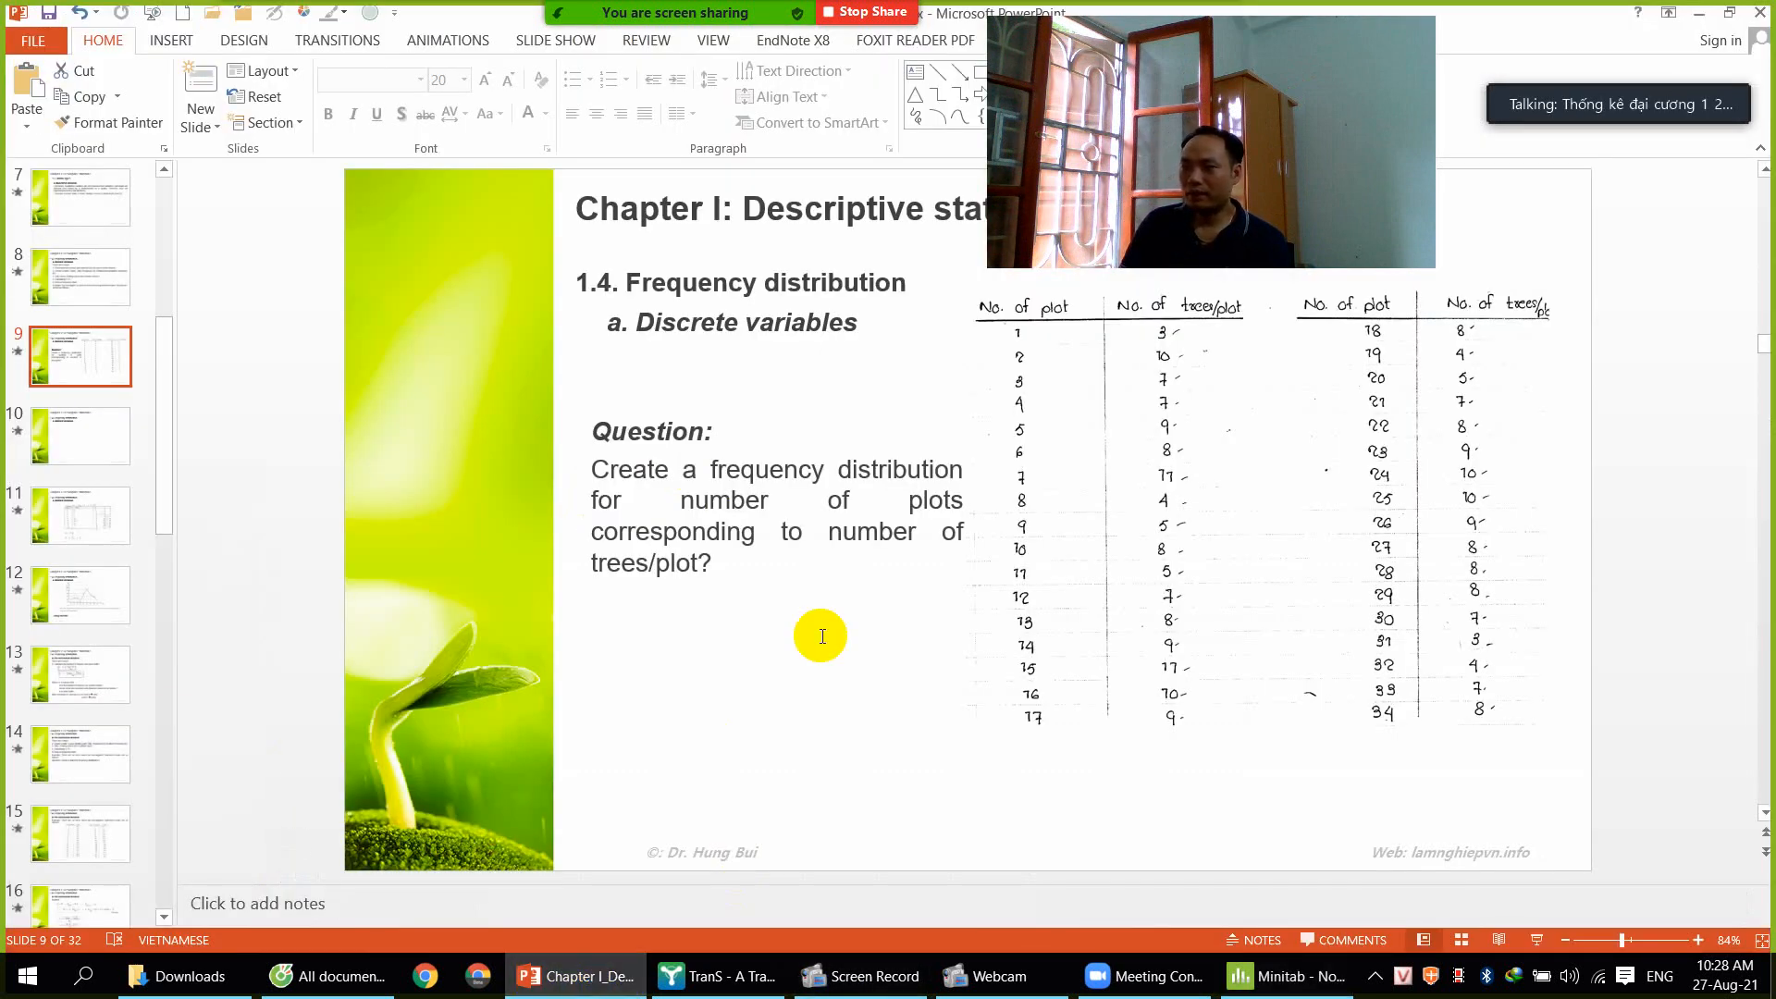
left_click(80, 515)
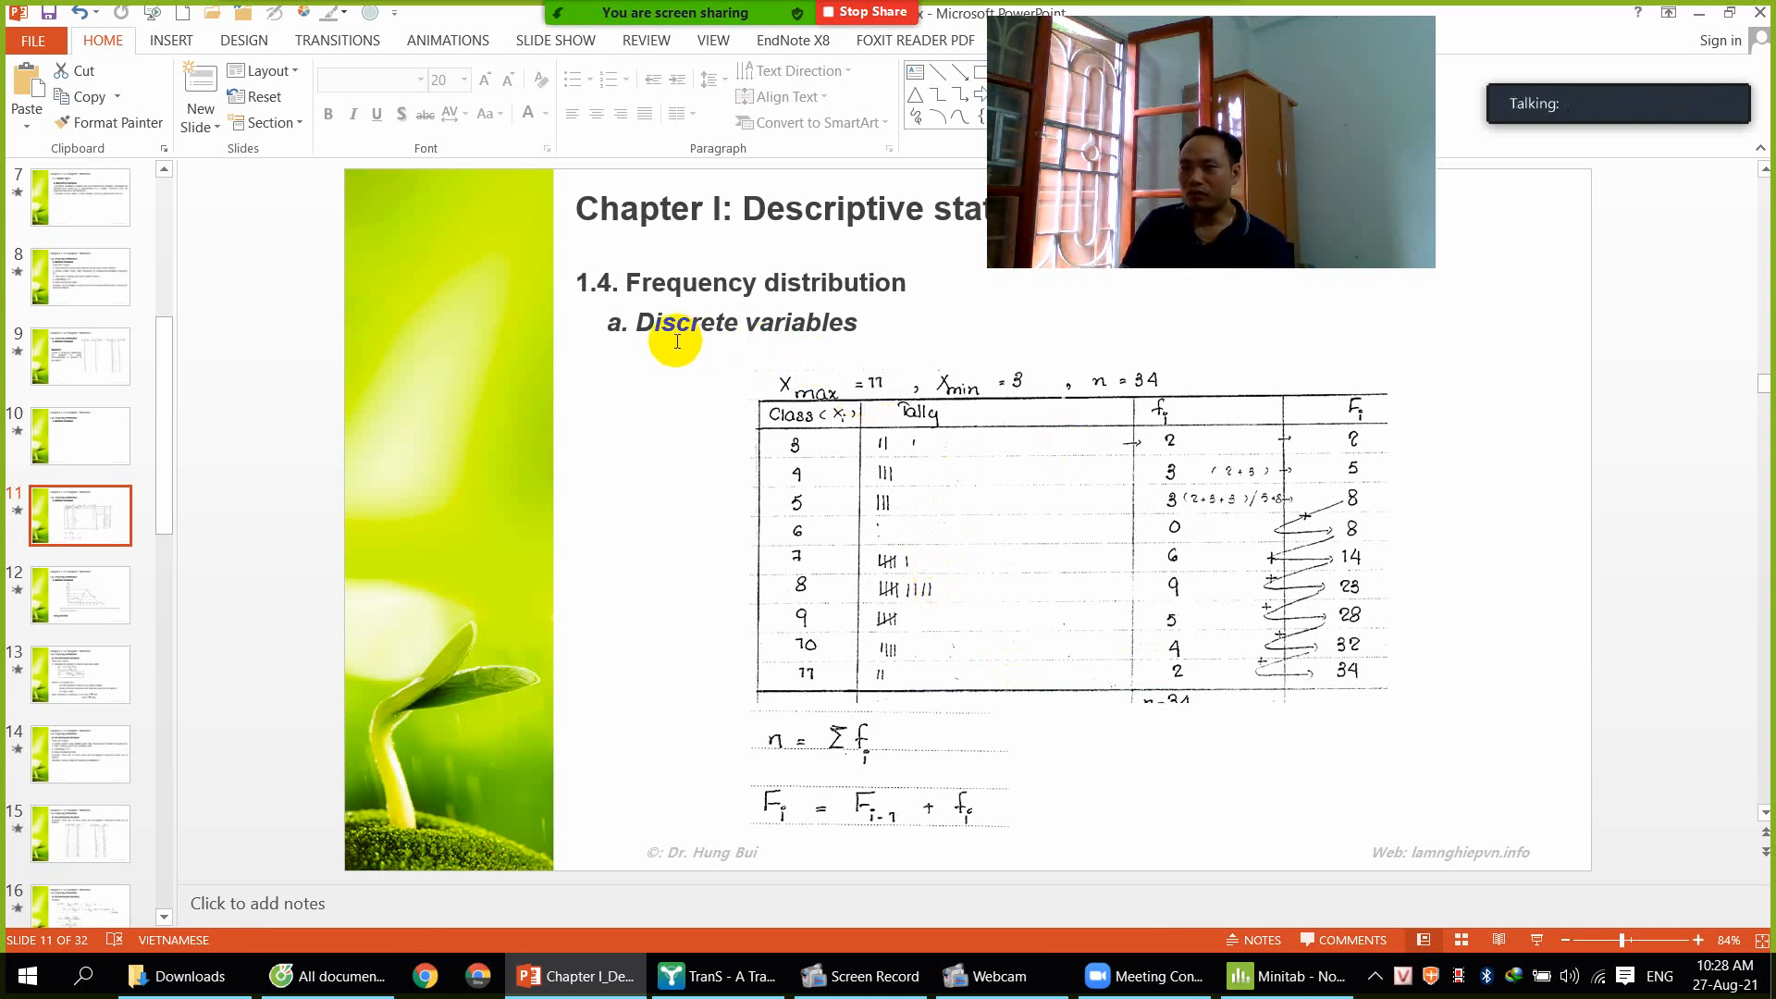
left_click_drag(627, 280, 926, 277)
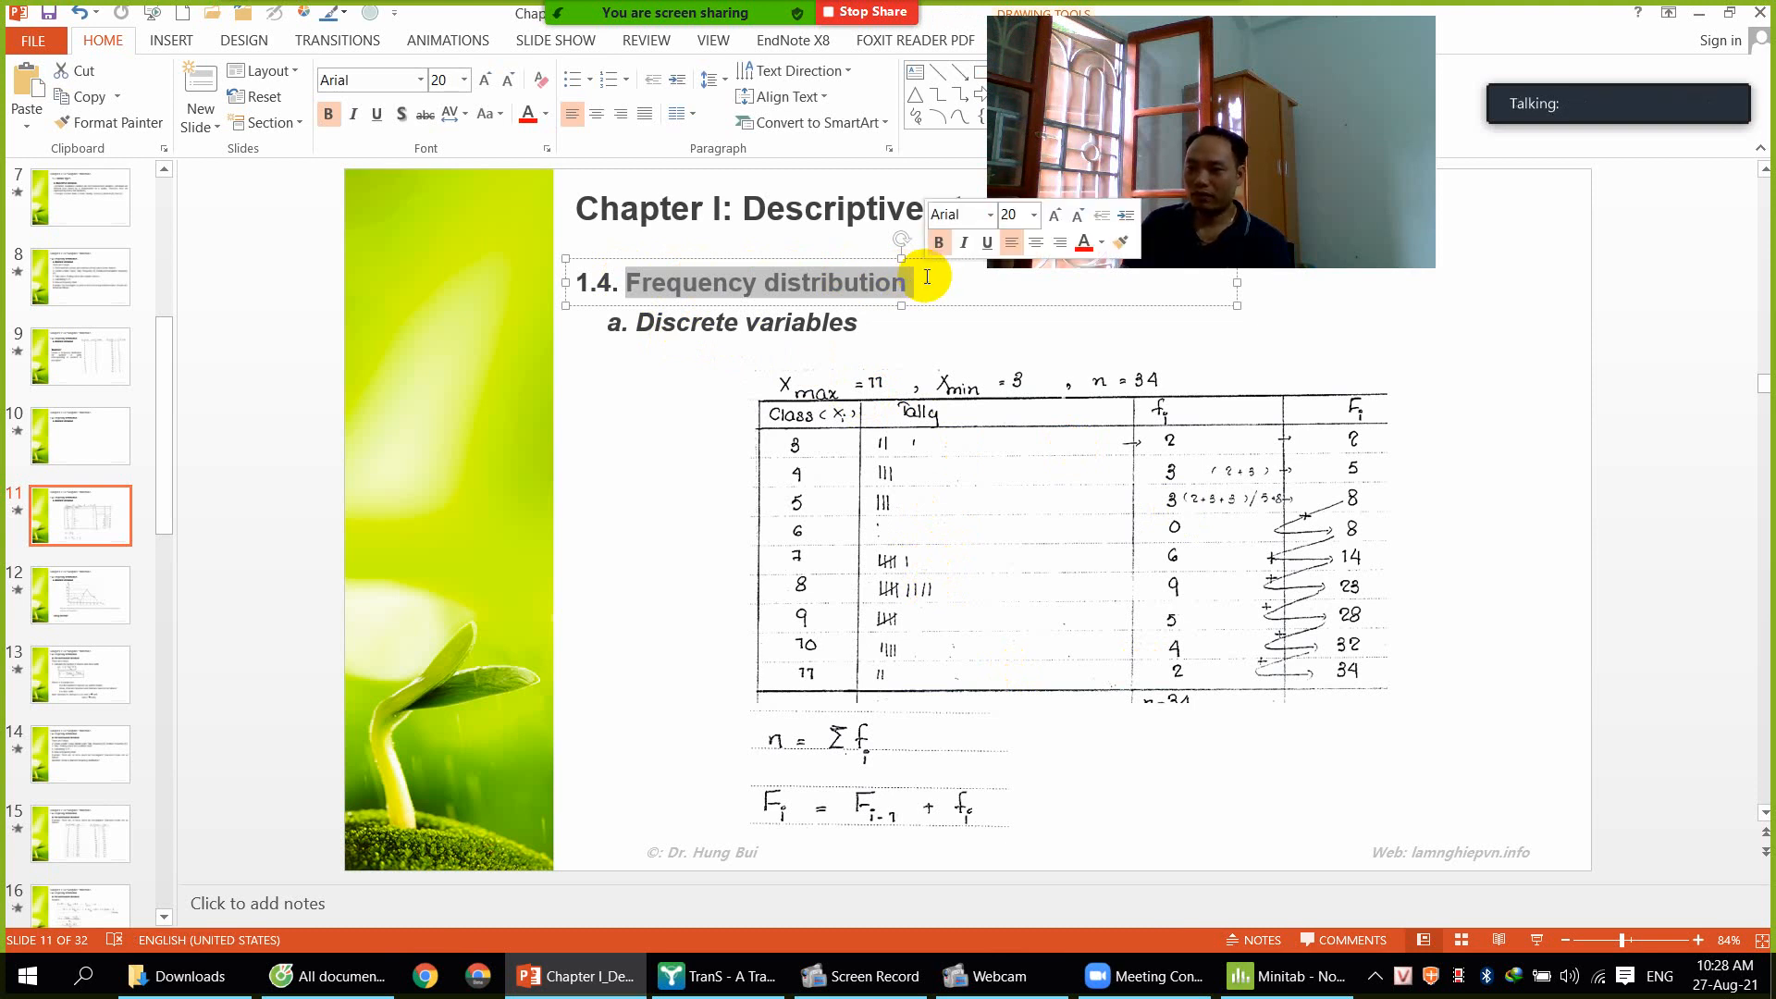
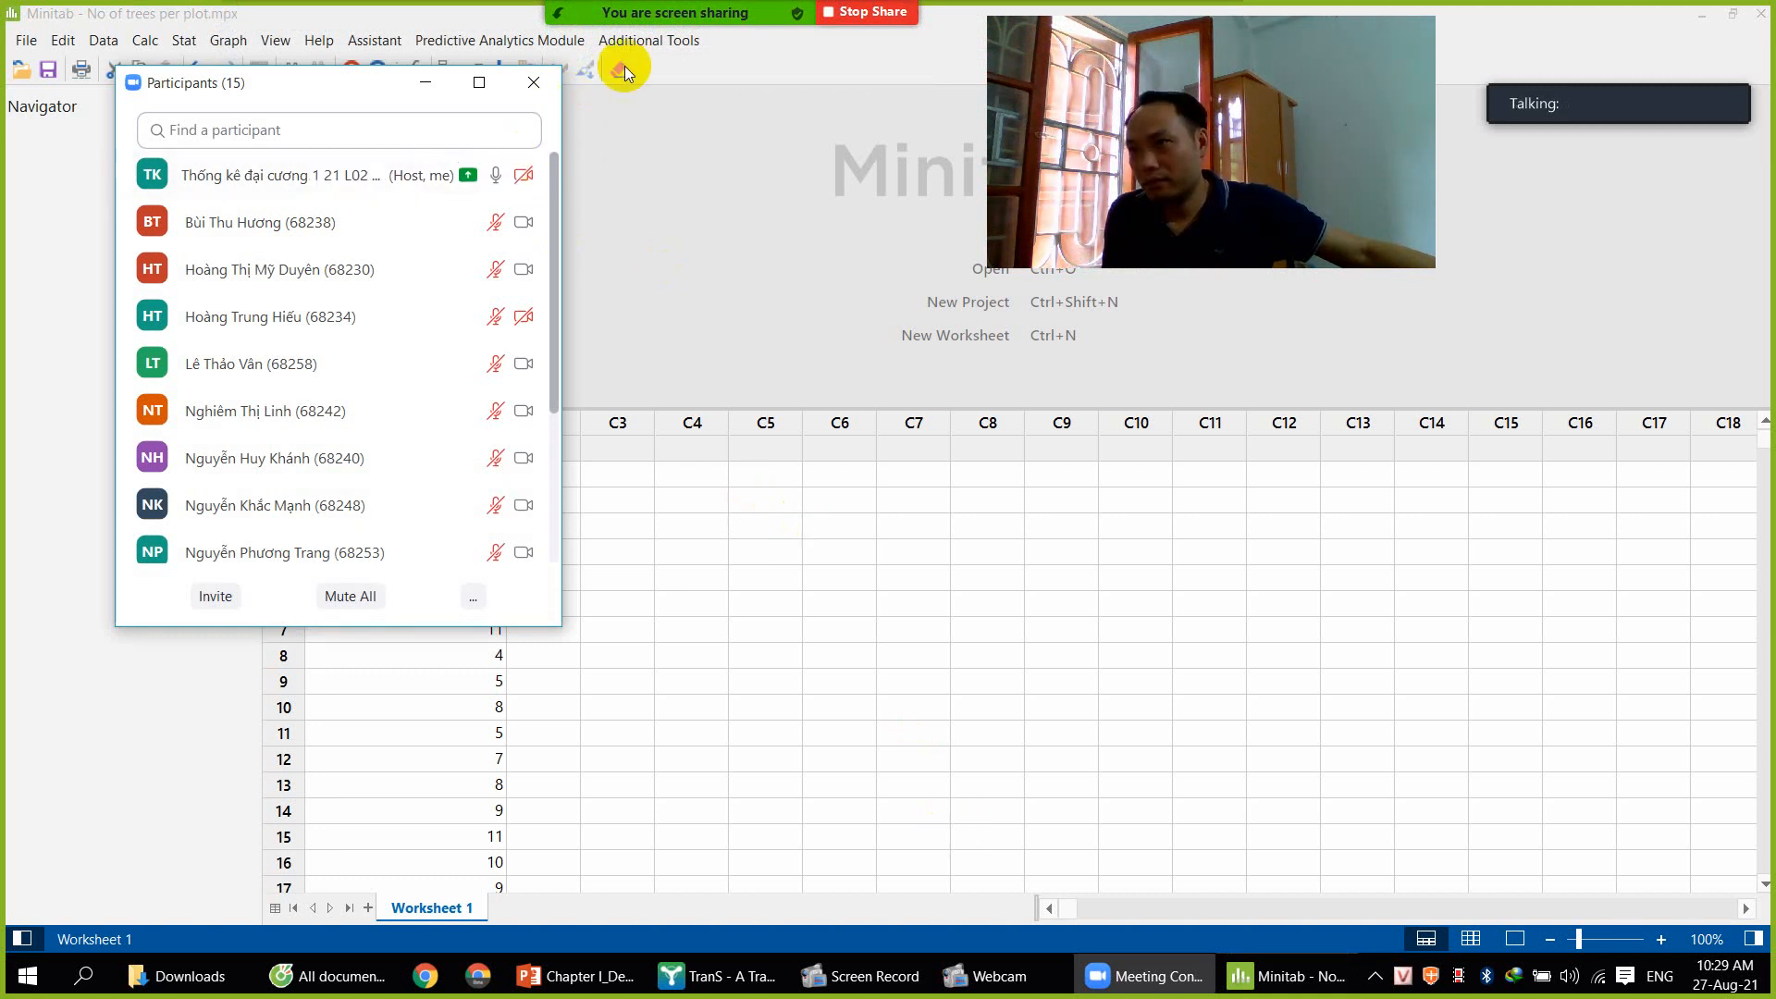
Show the participants' video thumbnails in the Zoom meeting and minimize the participants list covering the worksheet
mouse_move(542, 7)
left_click(474, 37)
left_click(475, 37)
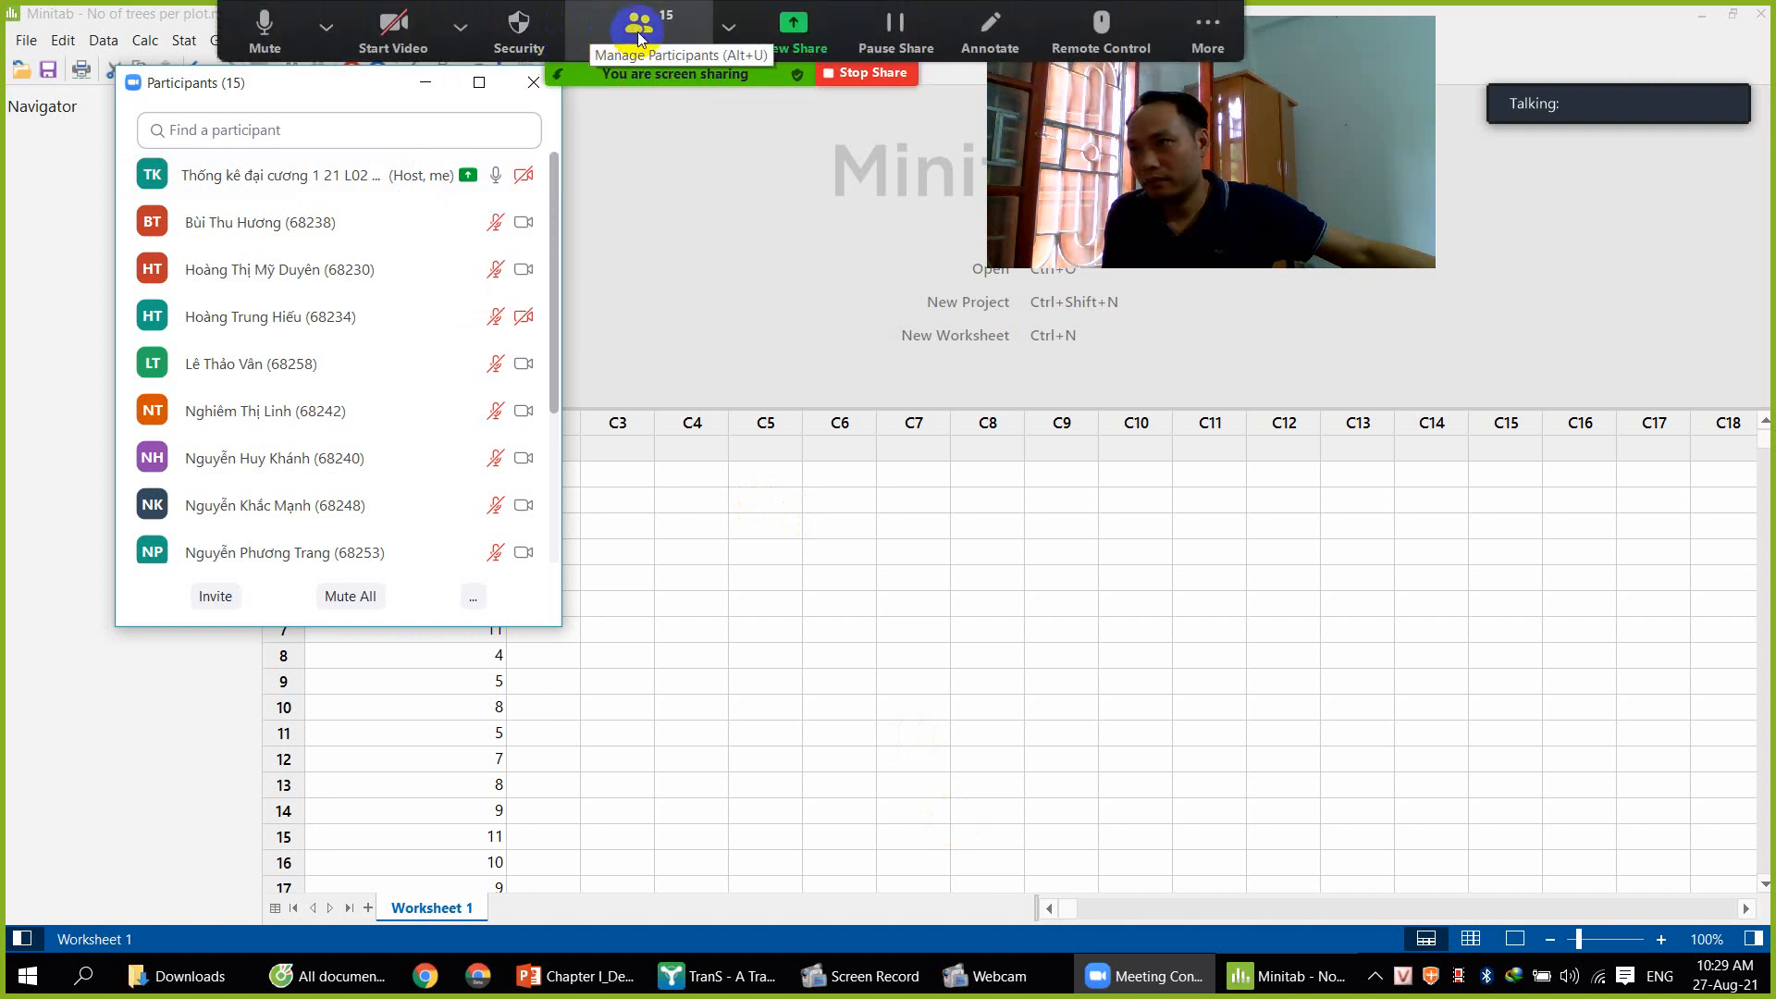
left_click(476, 44)
left_click(476, 43)
left_click(476, 43)
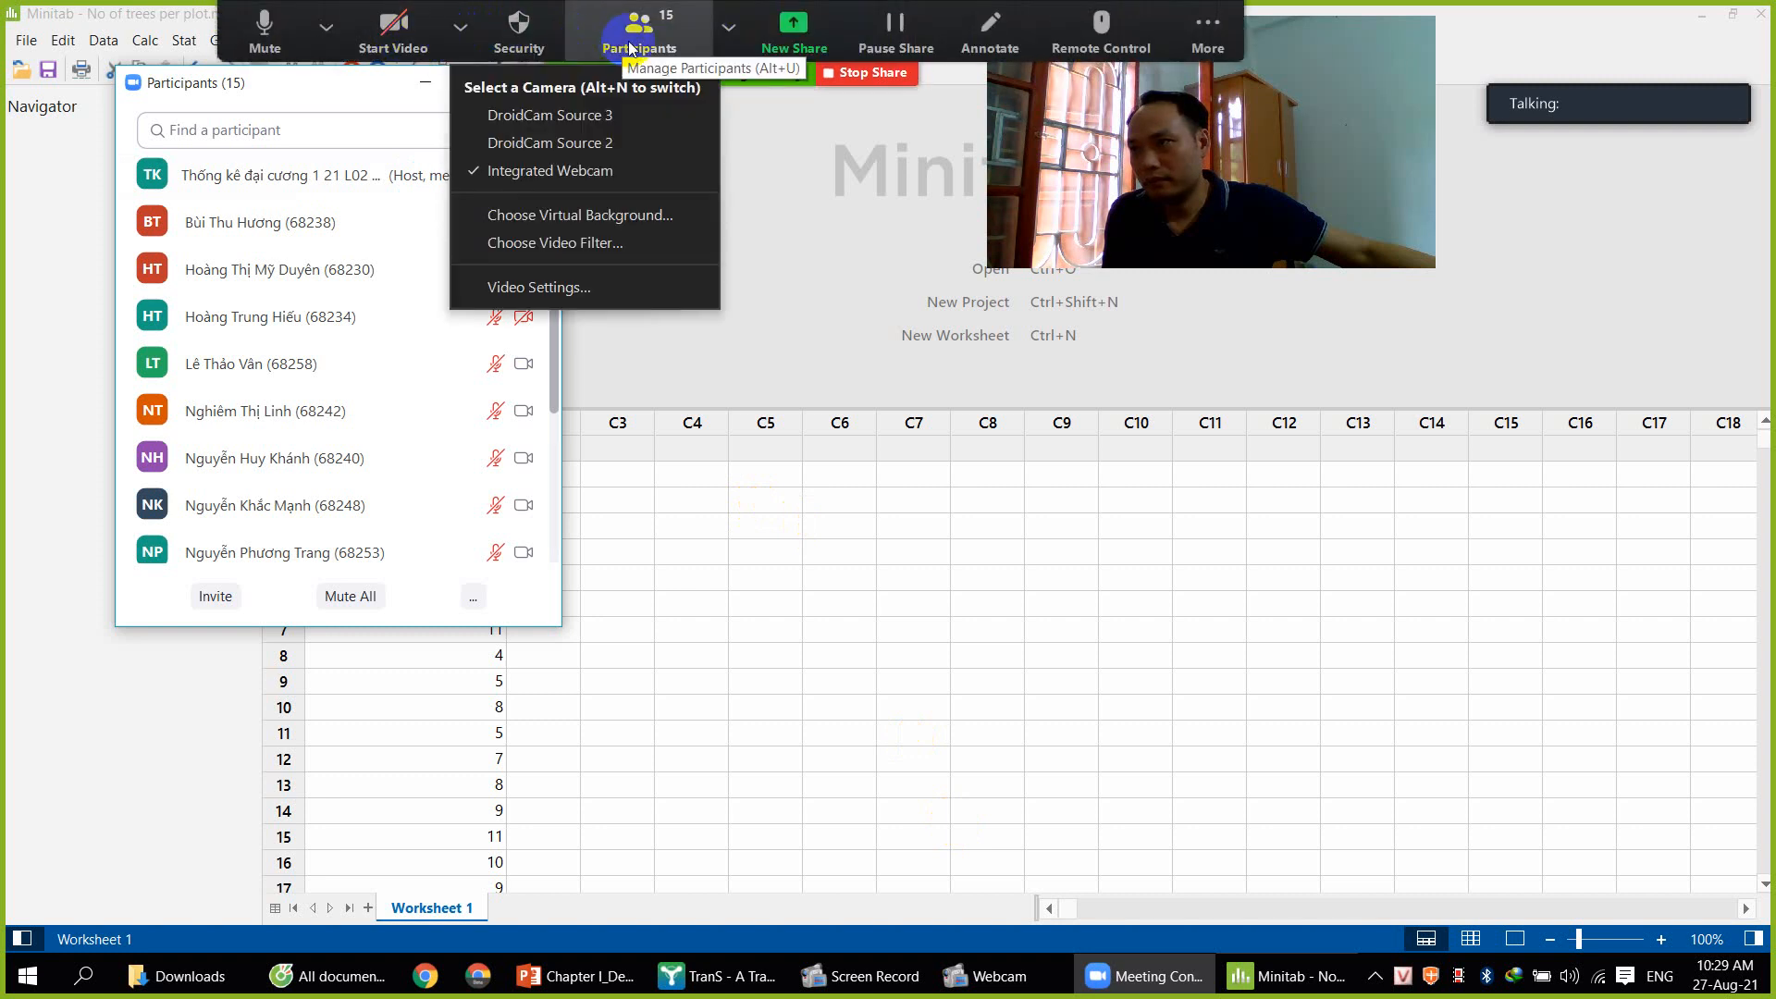
left_click(1572, 69)
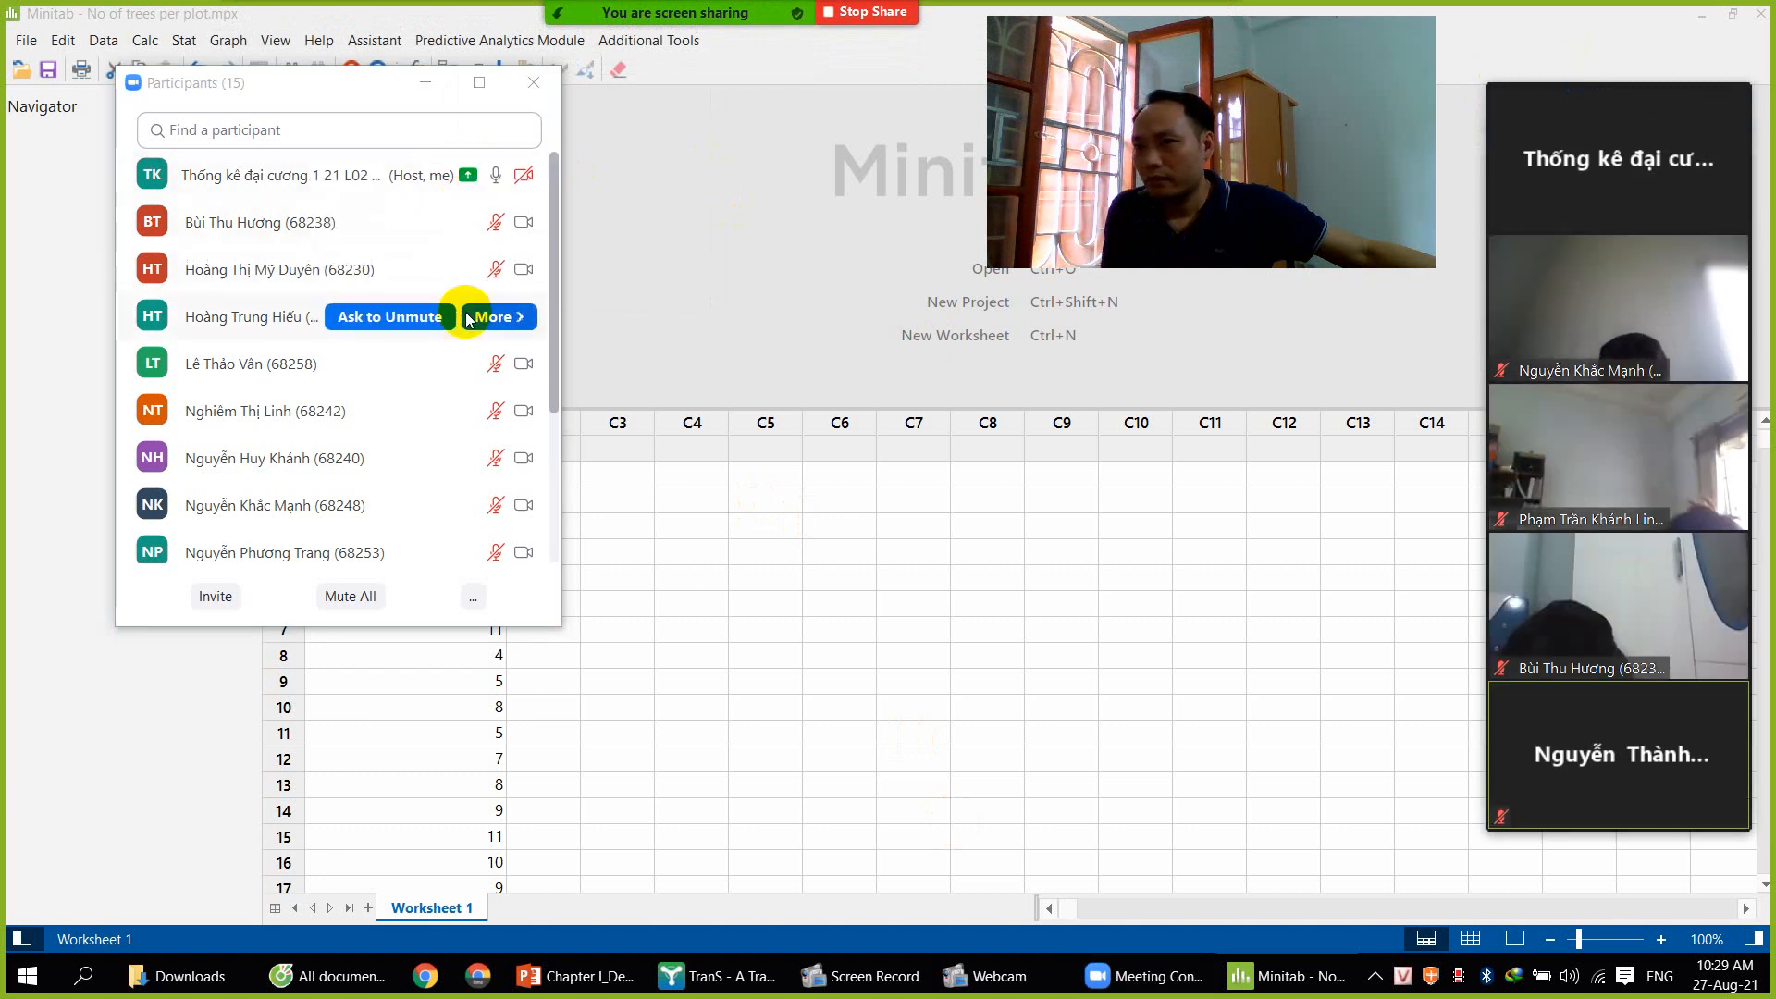
mouse_move(478, 377)
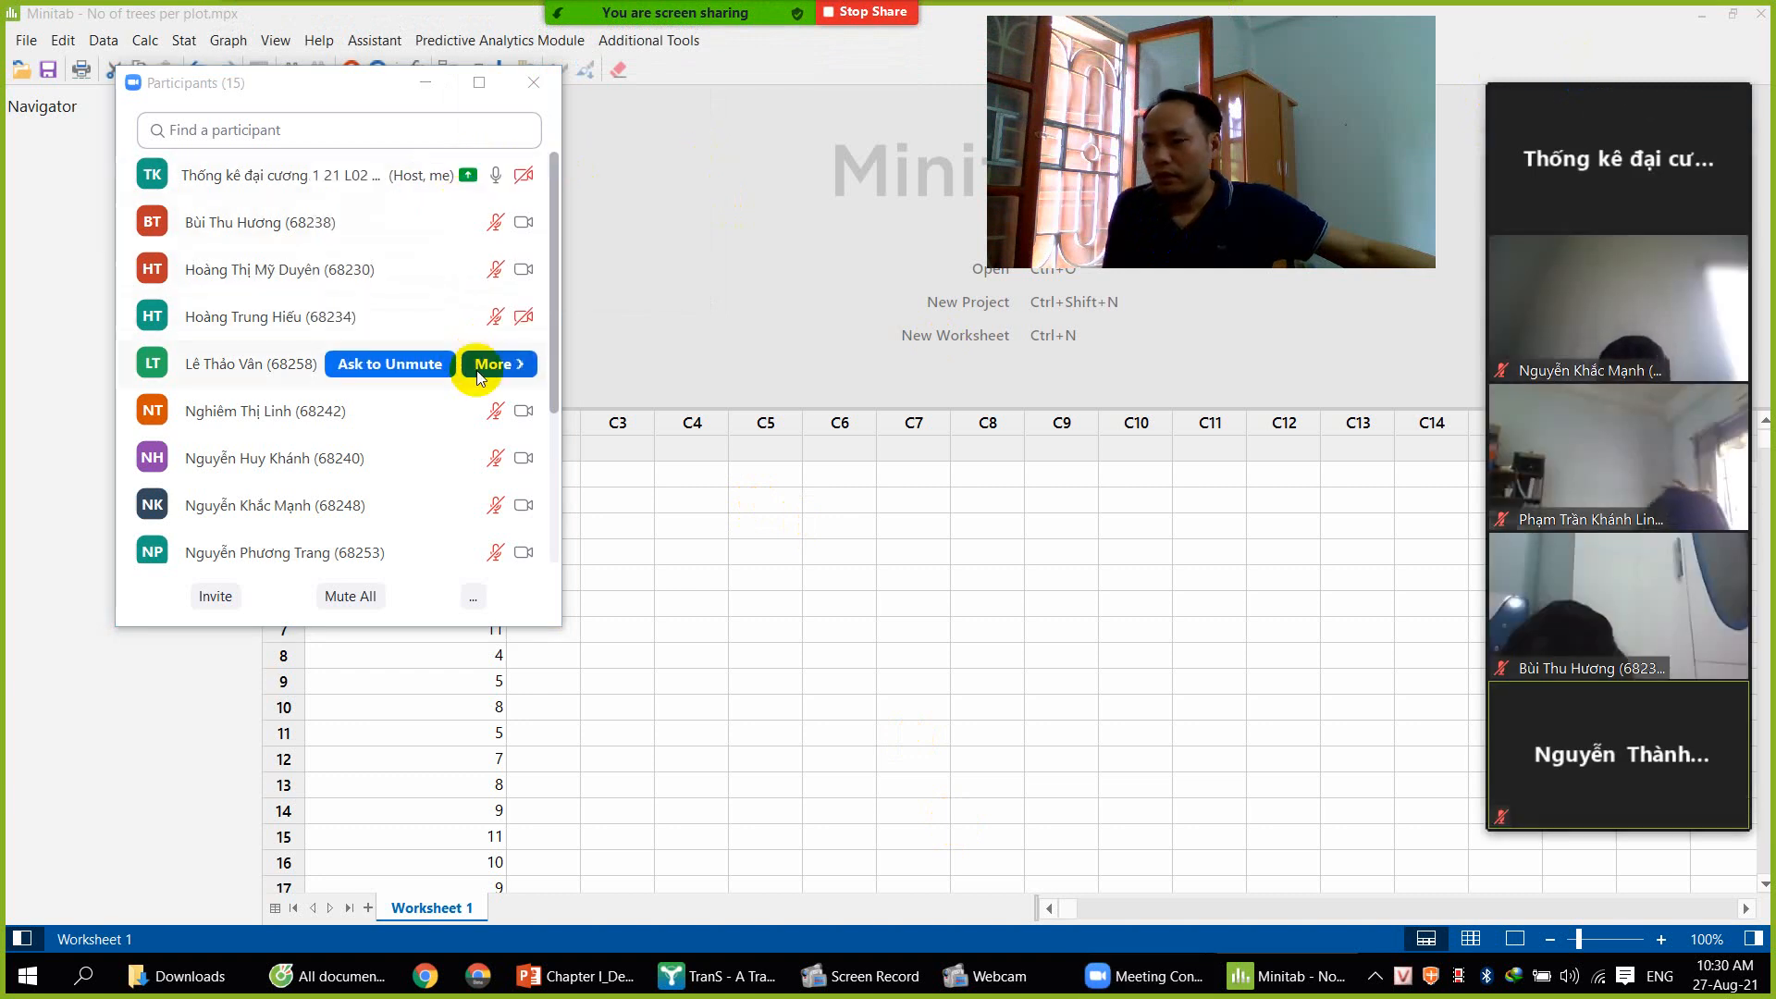
left_click(691, 484)
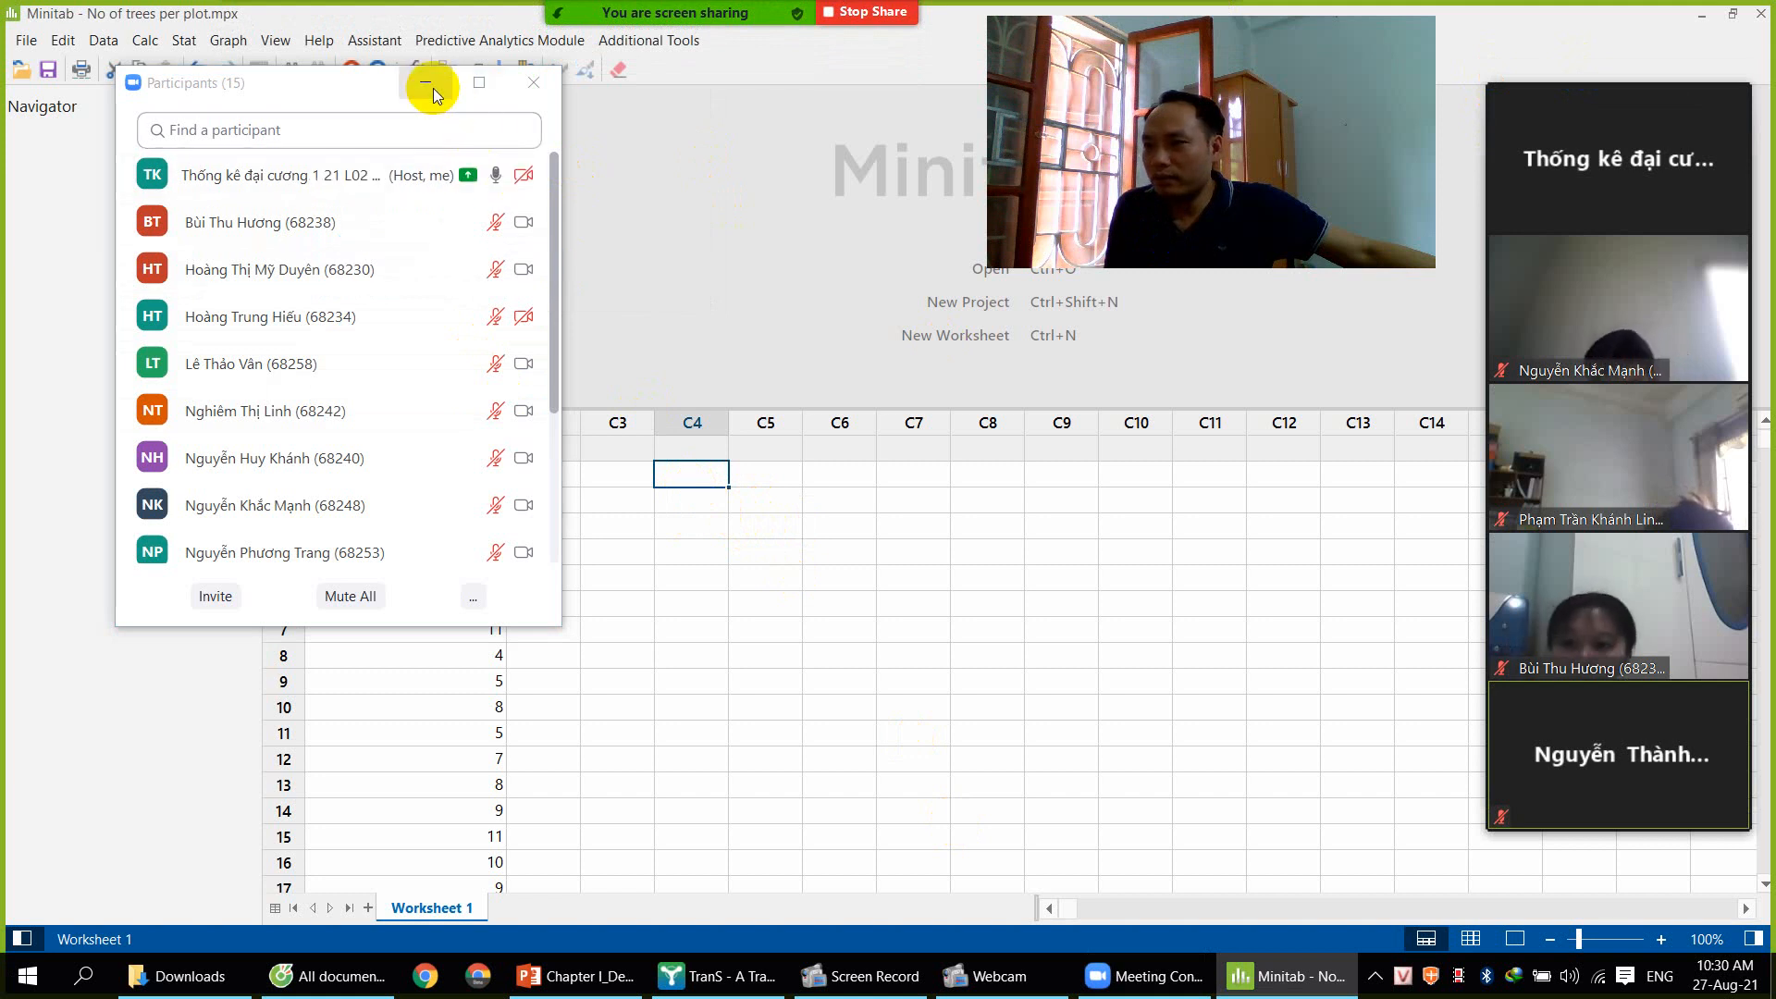
mouse_move(317, 228)
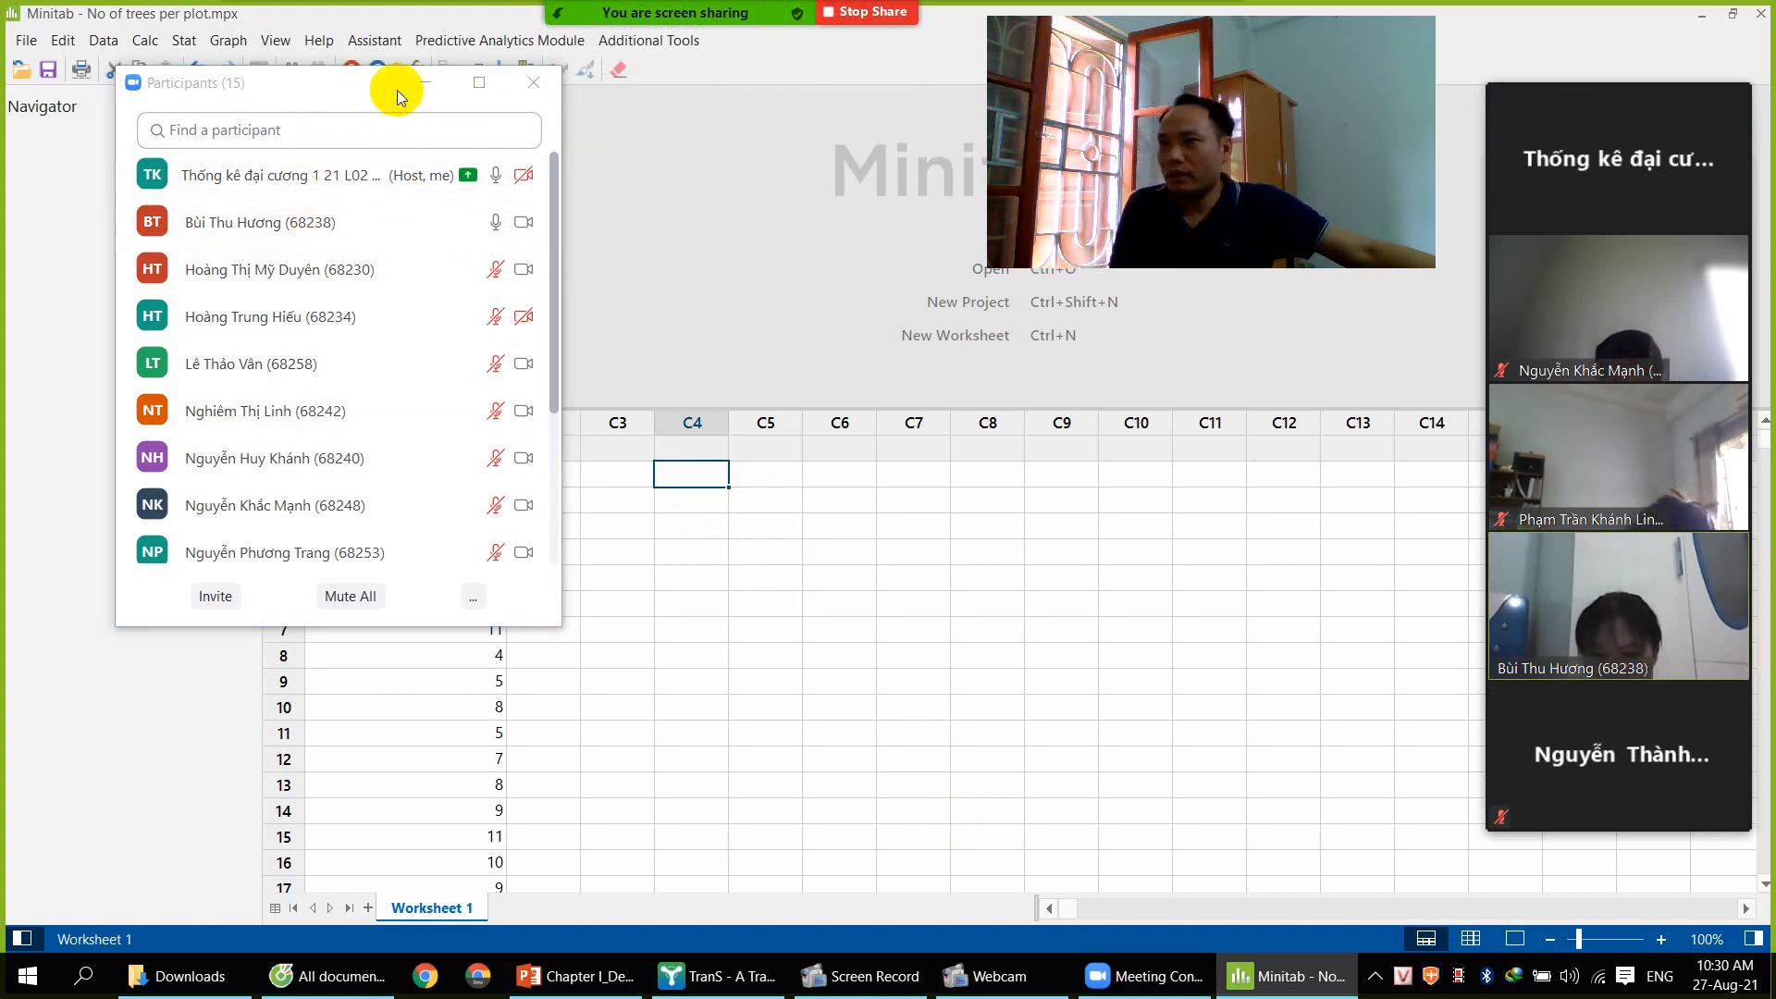
left_click(422, 80)
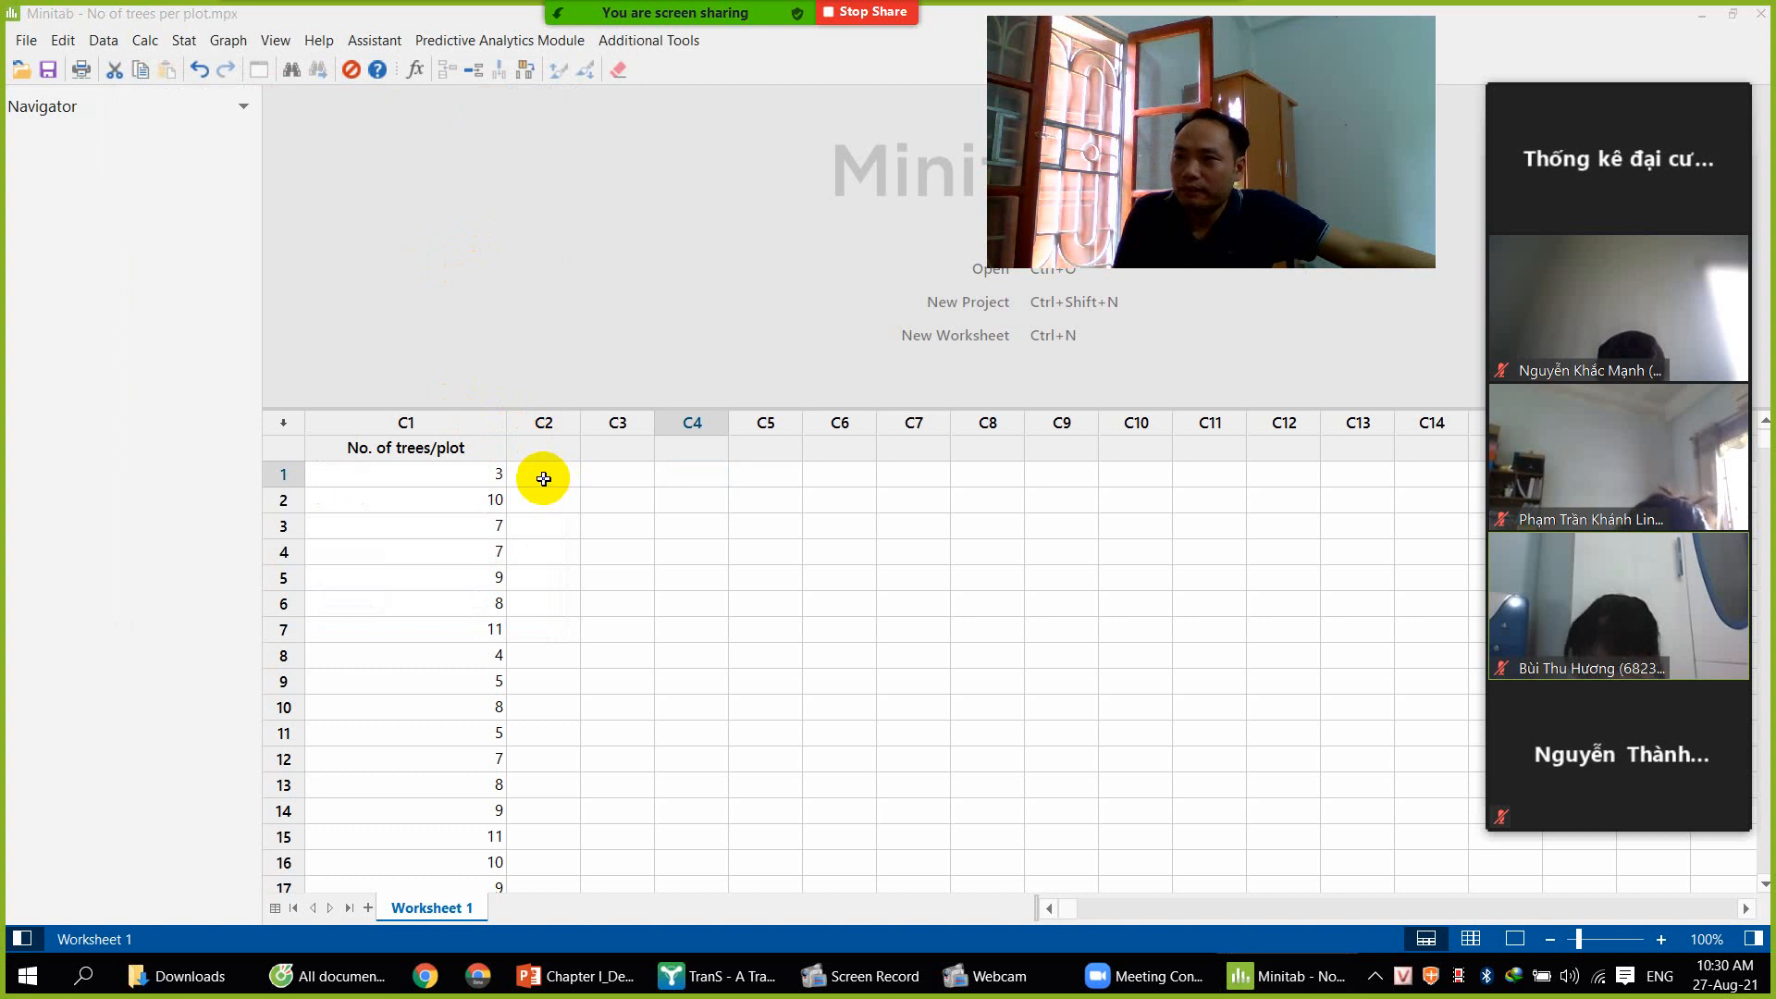
Open the Tally Individual Variables dialog from the table statistics and move it clear of the webcam image
left_click(184, 40)
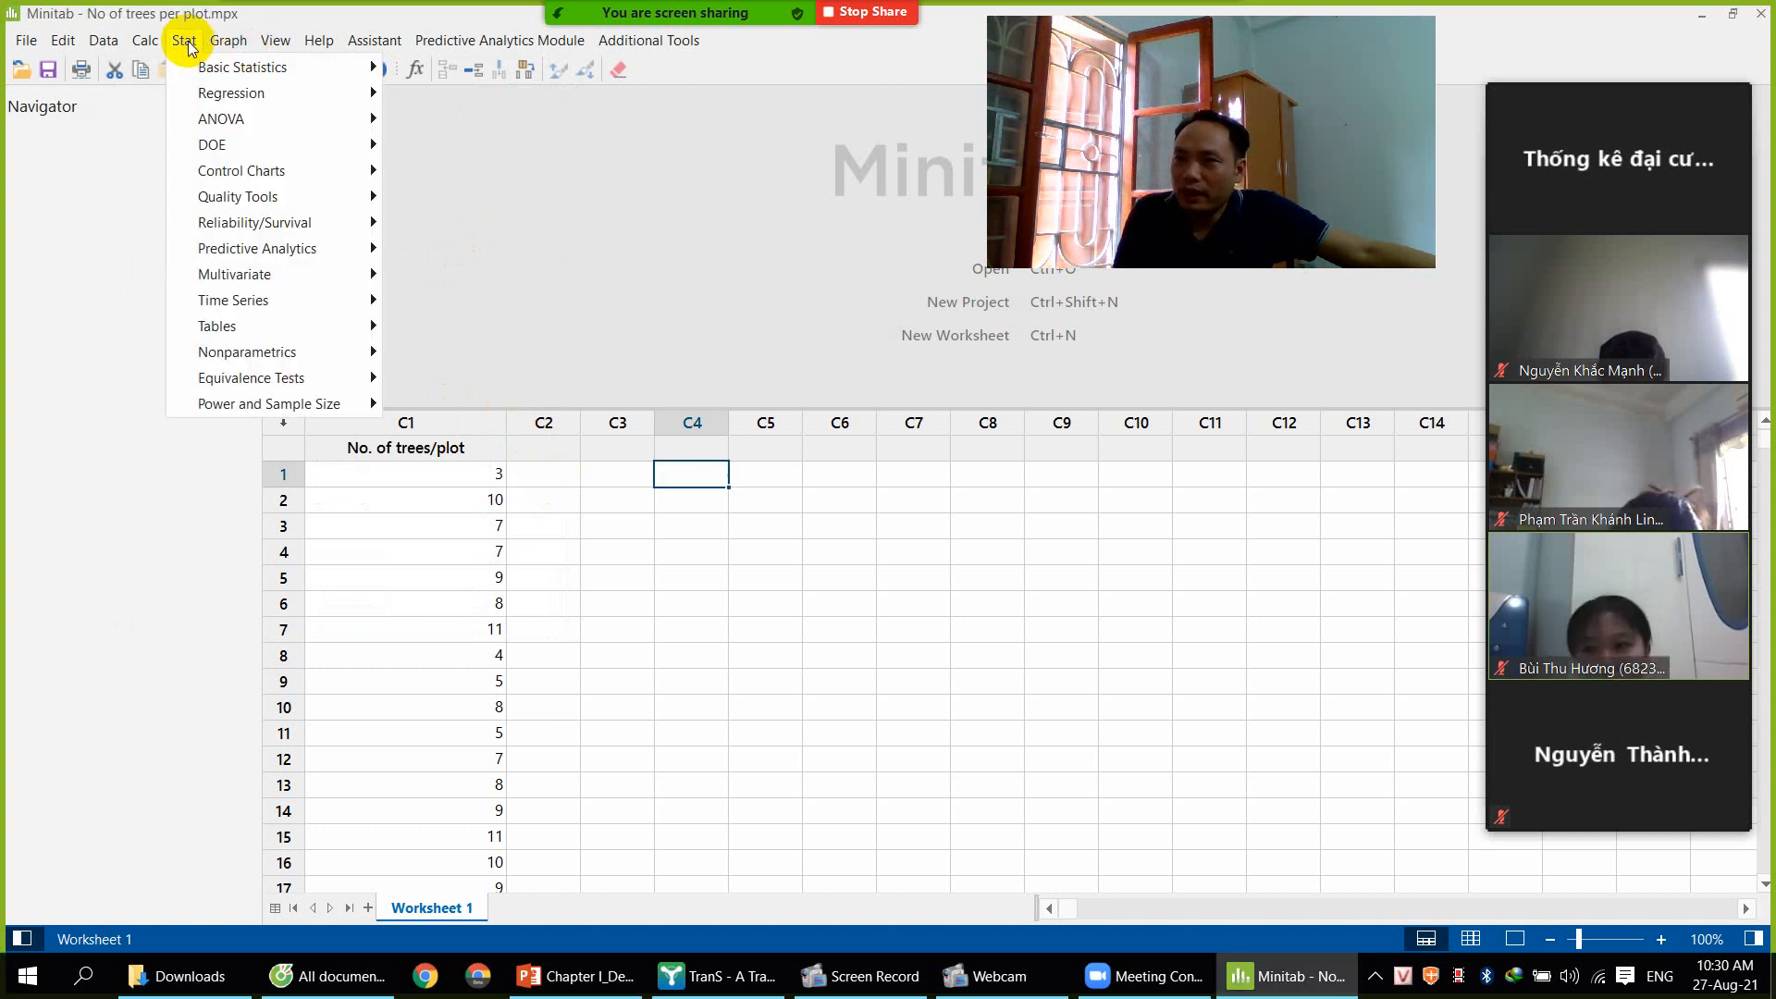
left_click(191, 44)
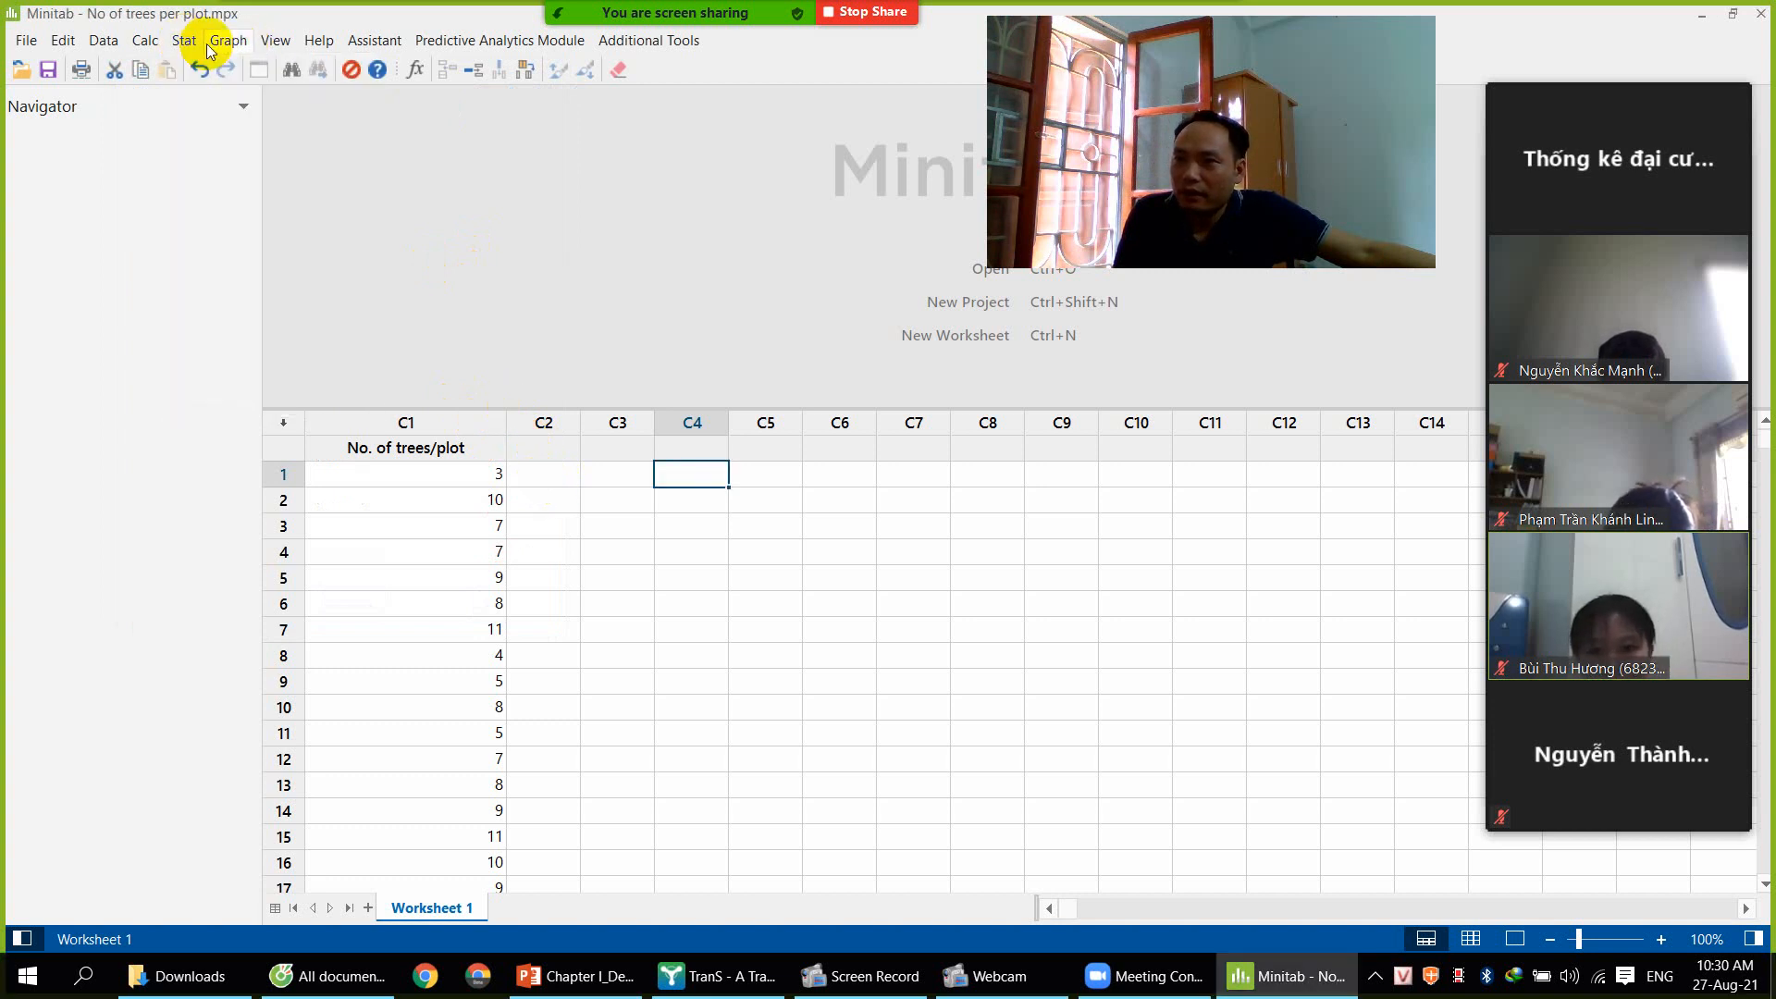
left_click(188, 44)
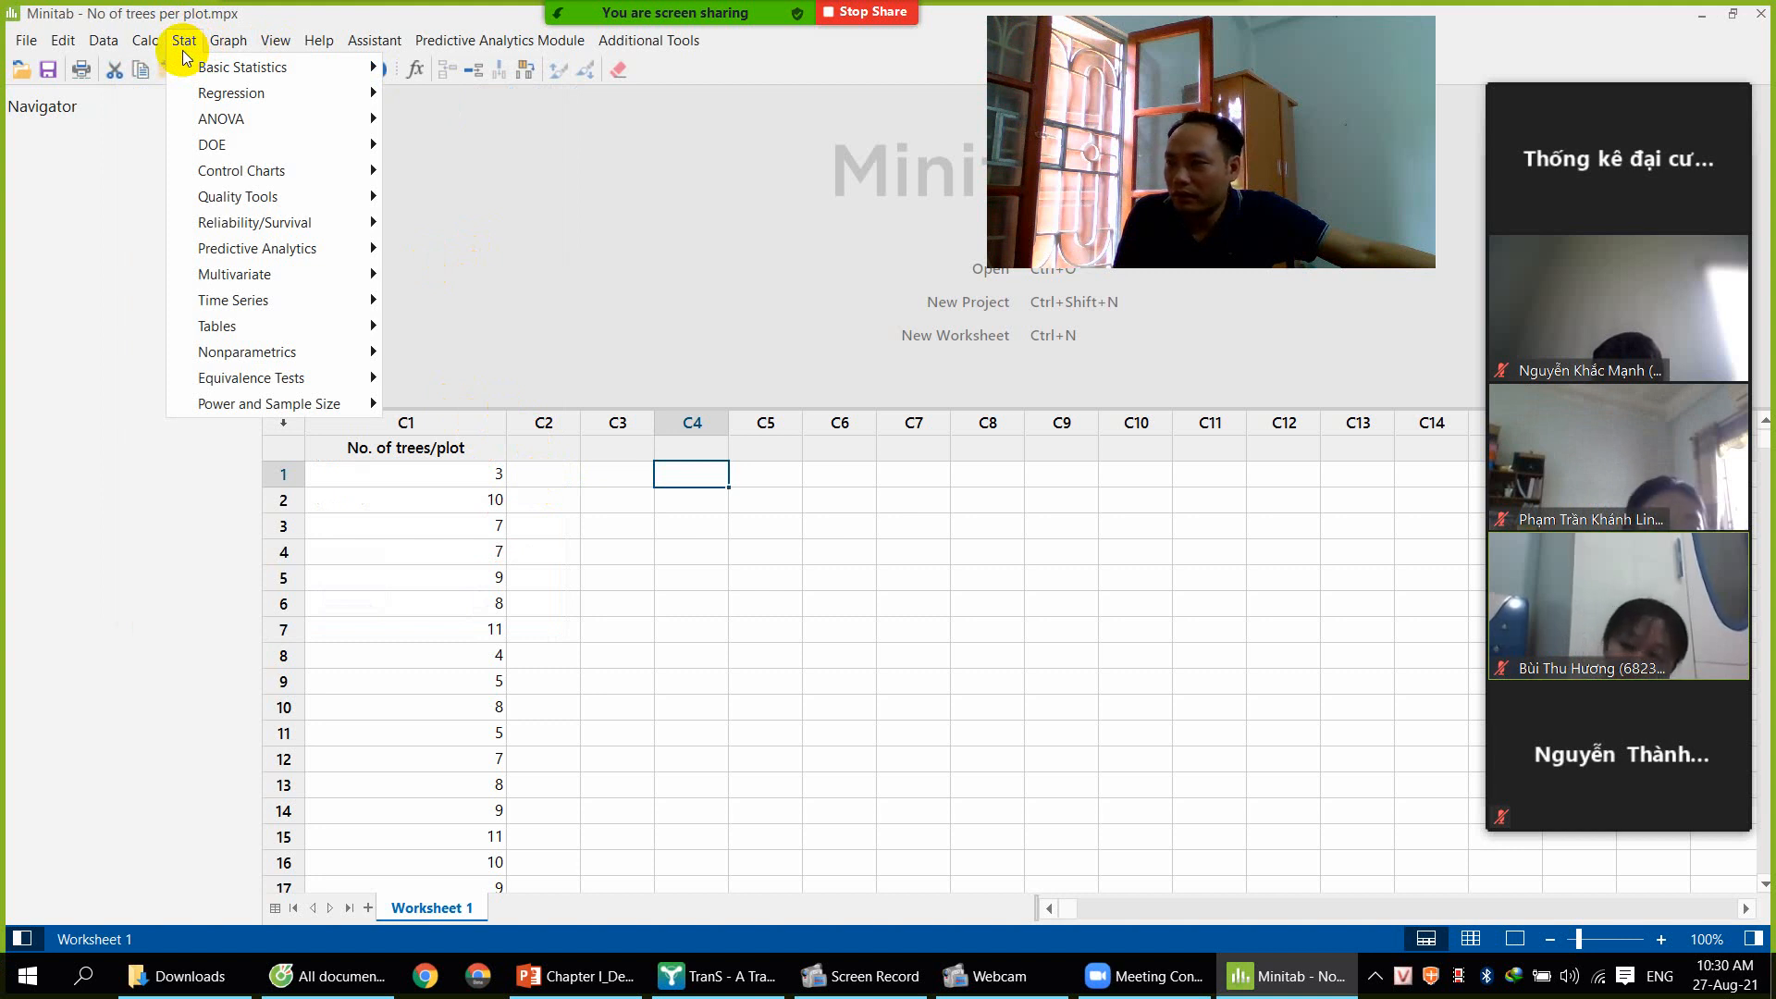
mouse_move(235, 333)
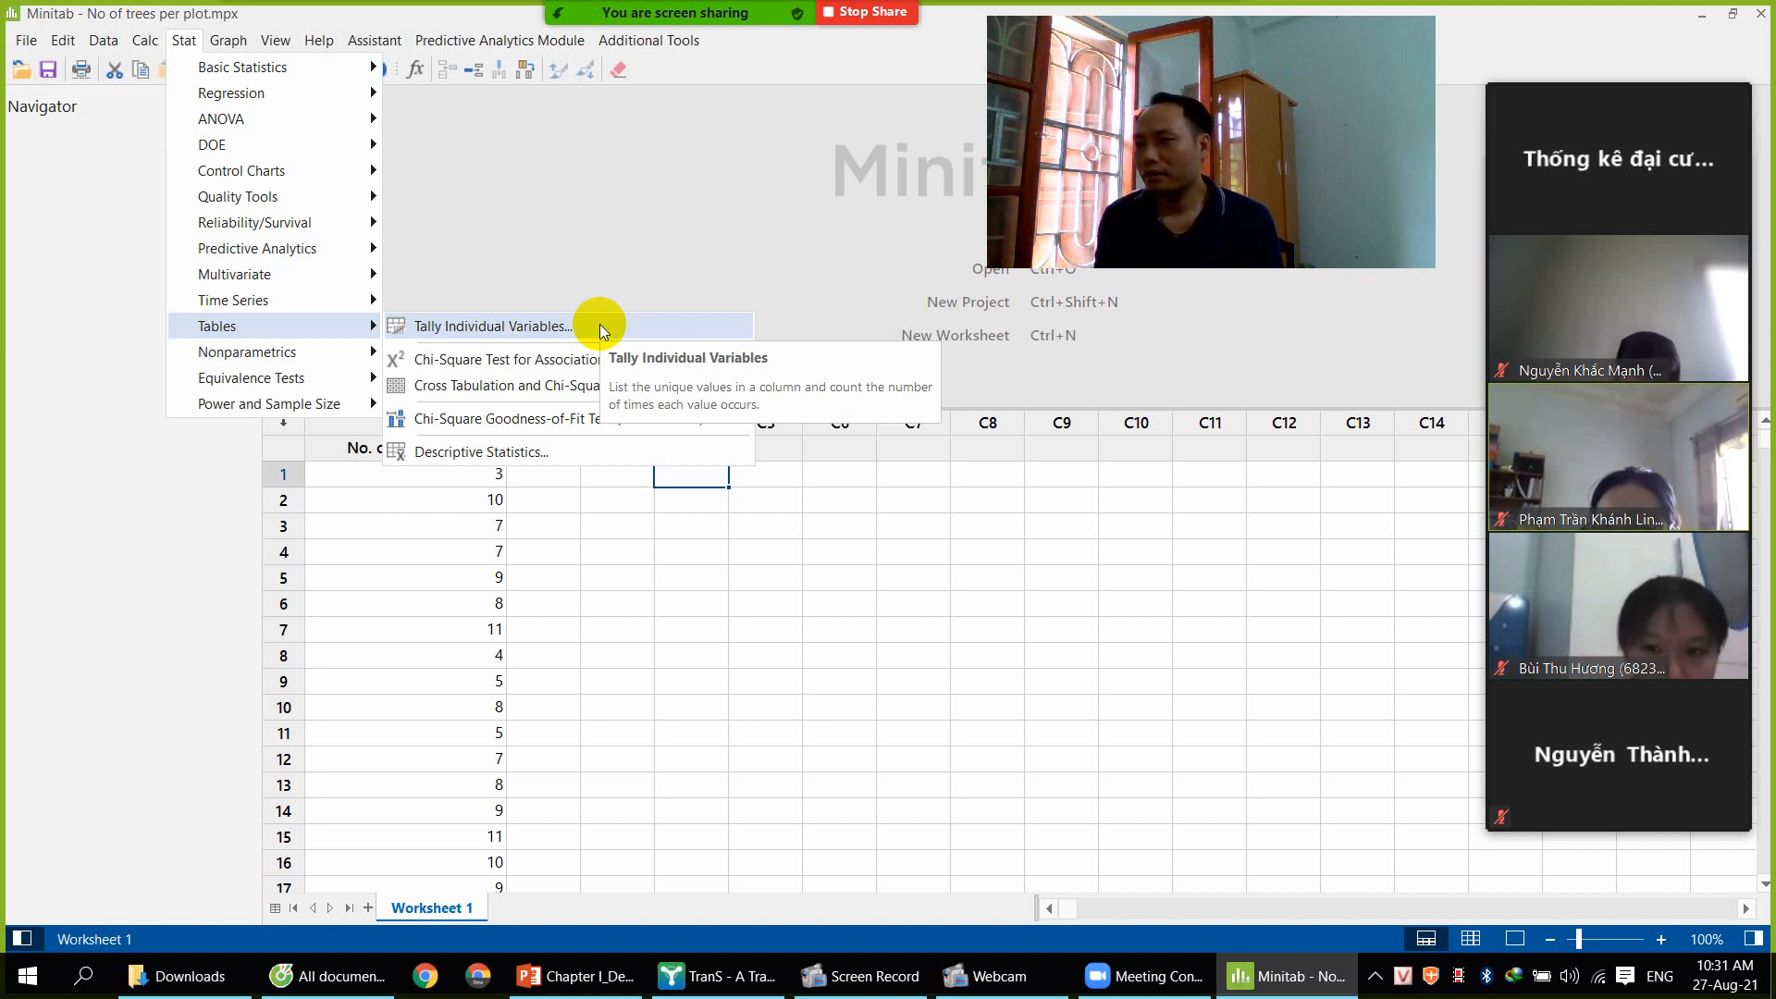
left_click(599, 326)
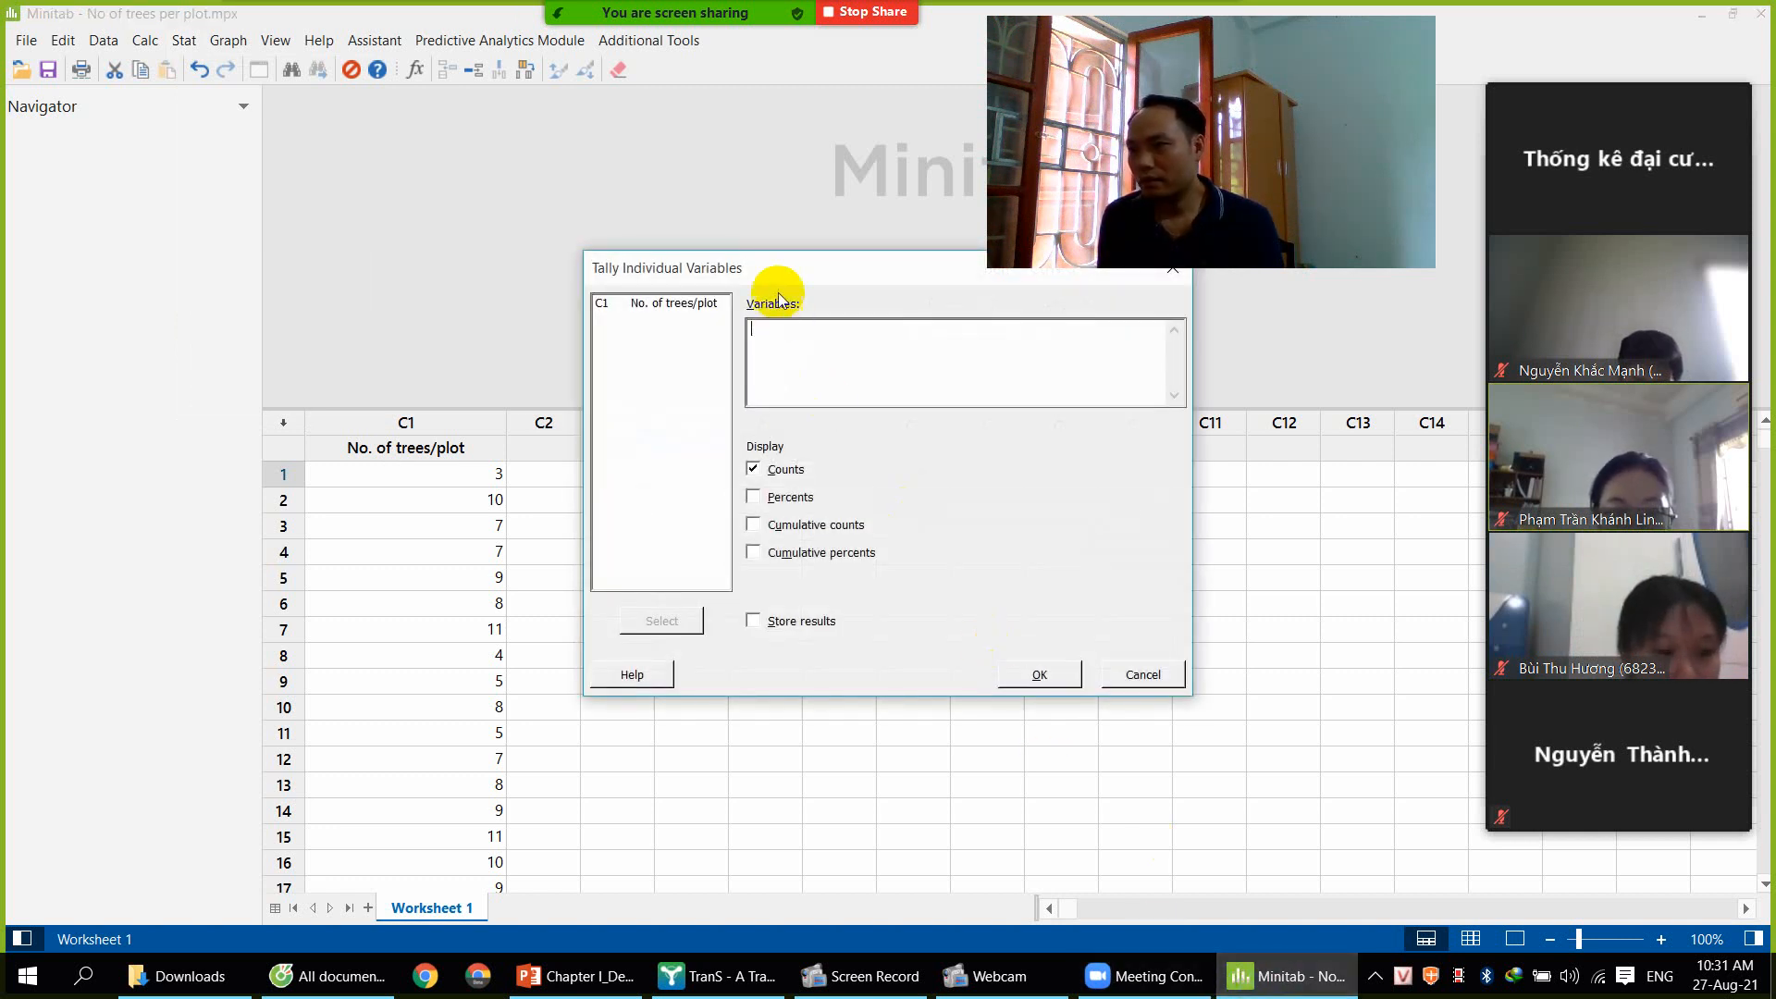
left_click_drag(799, 262, 463, 286)
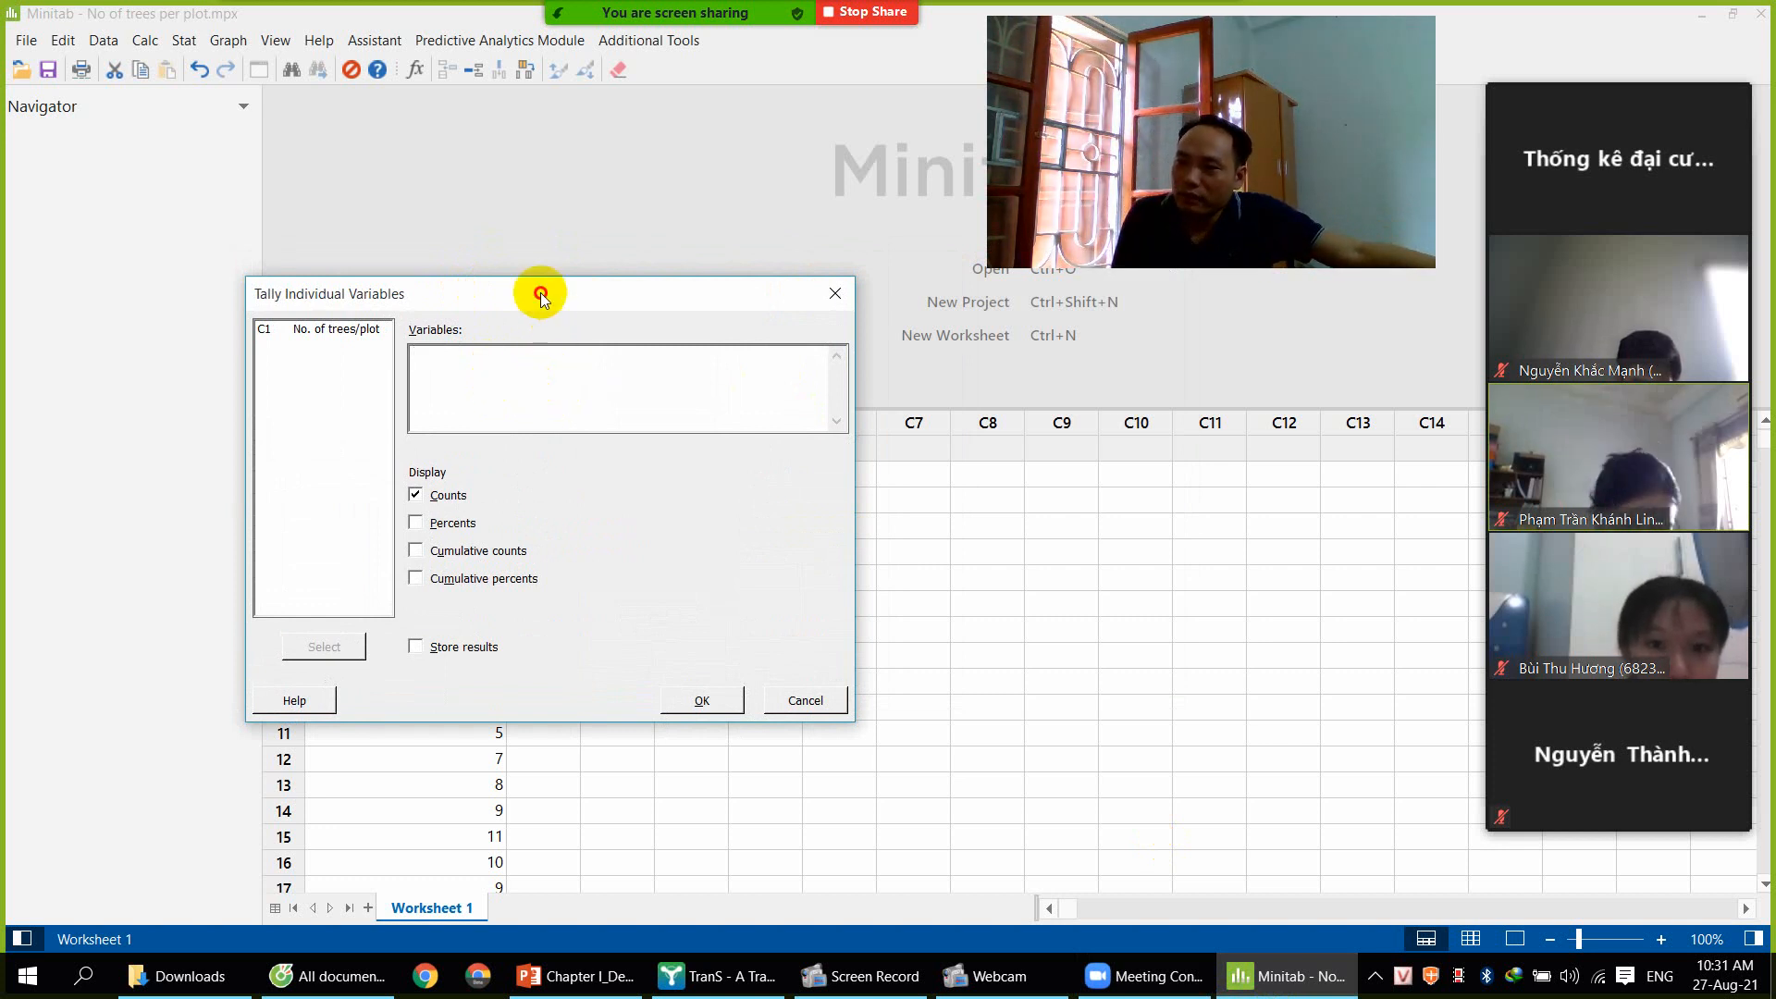
left_click_drag(541, 294, 586, 296)
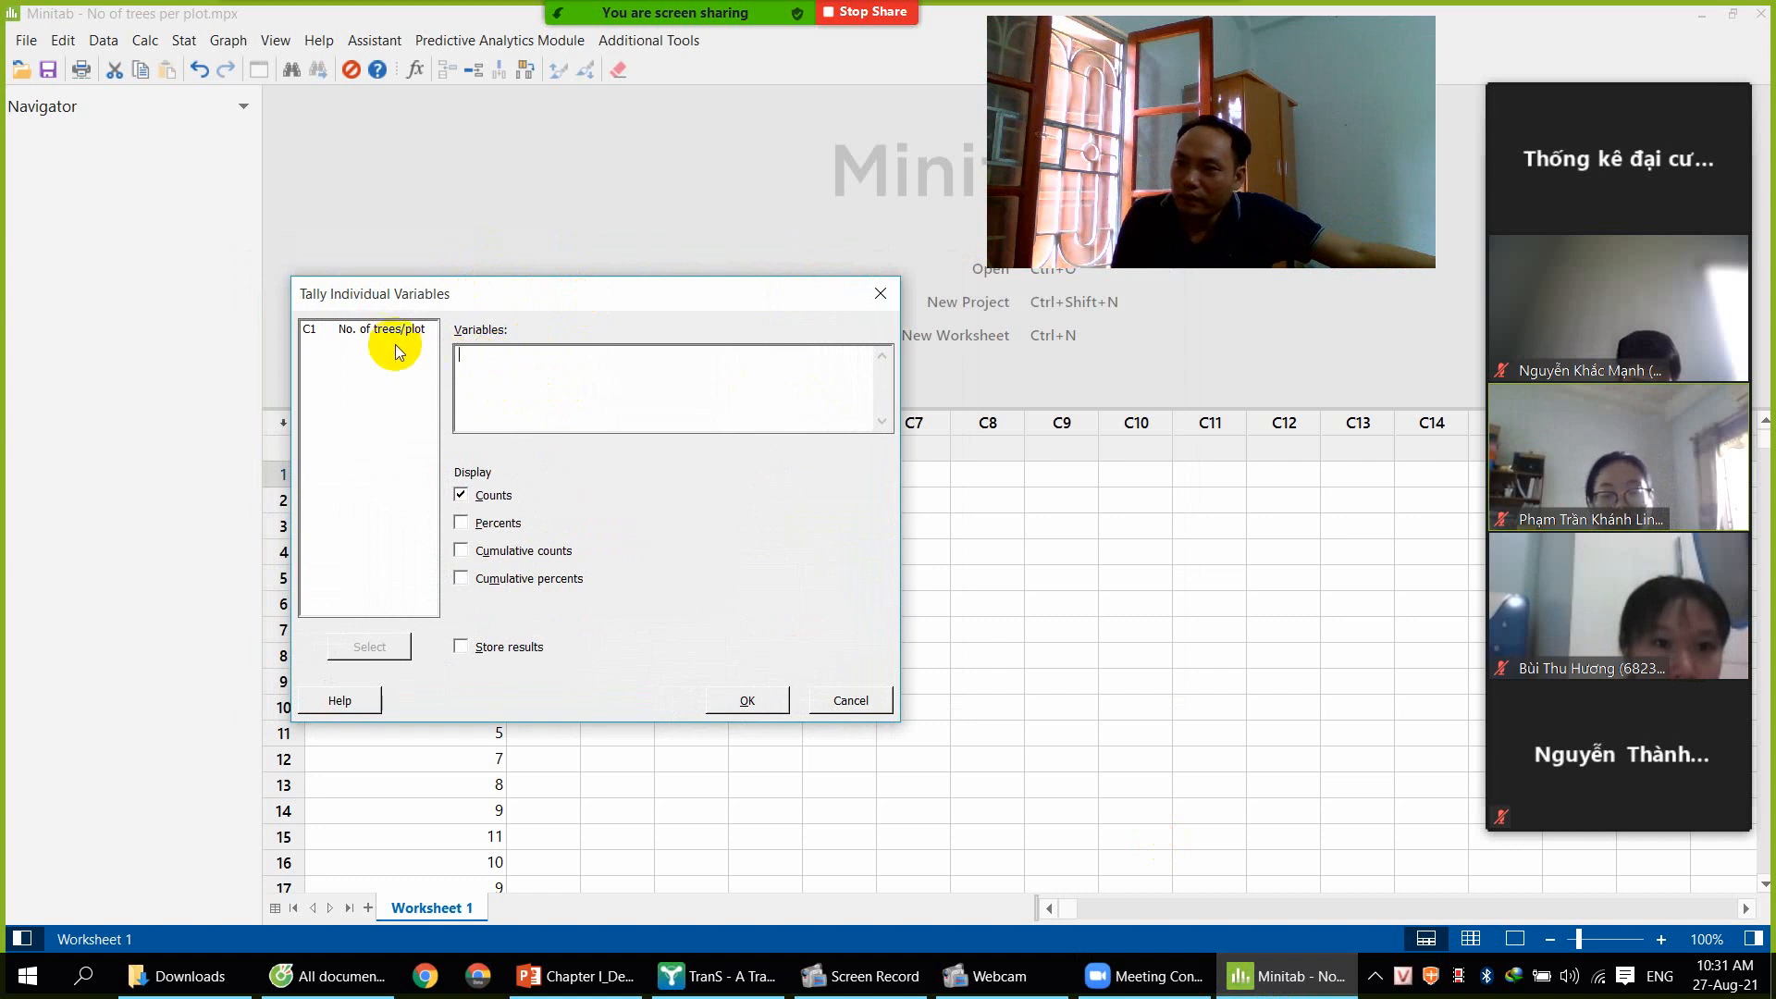
left_click(372, 331)
left_click(533, 374)
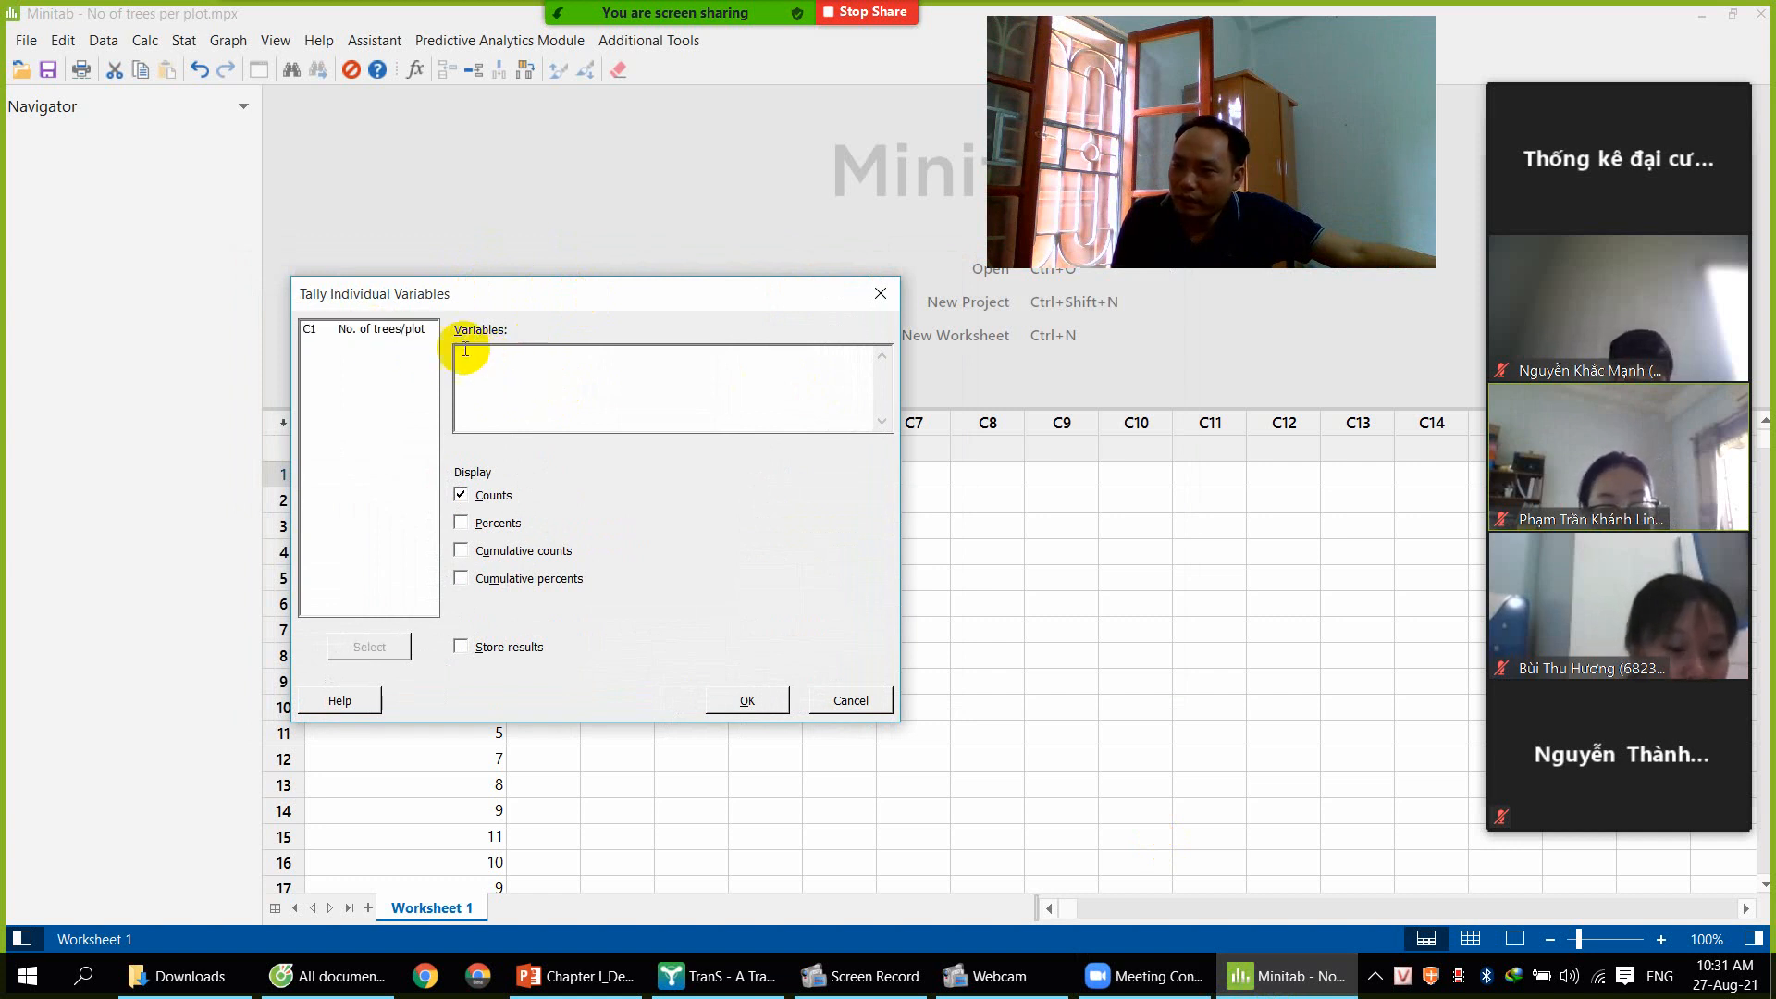
left_click(499, 363)
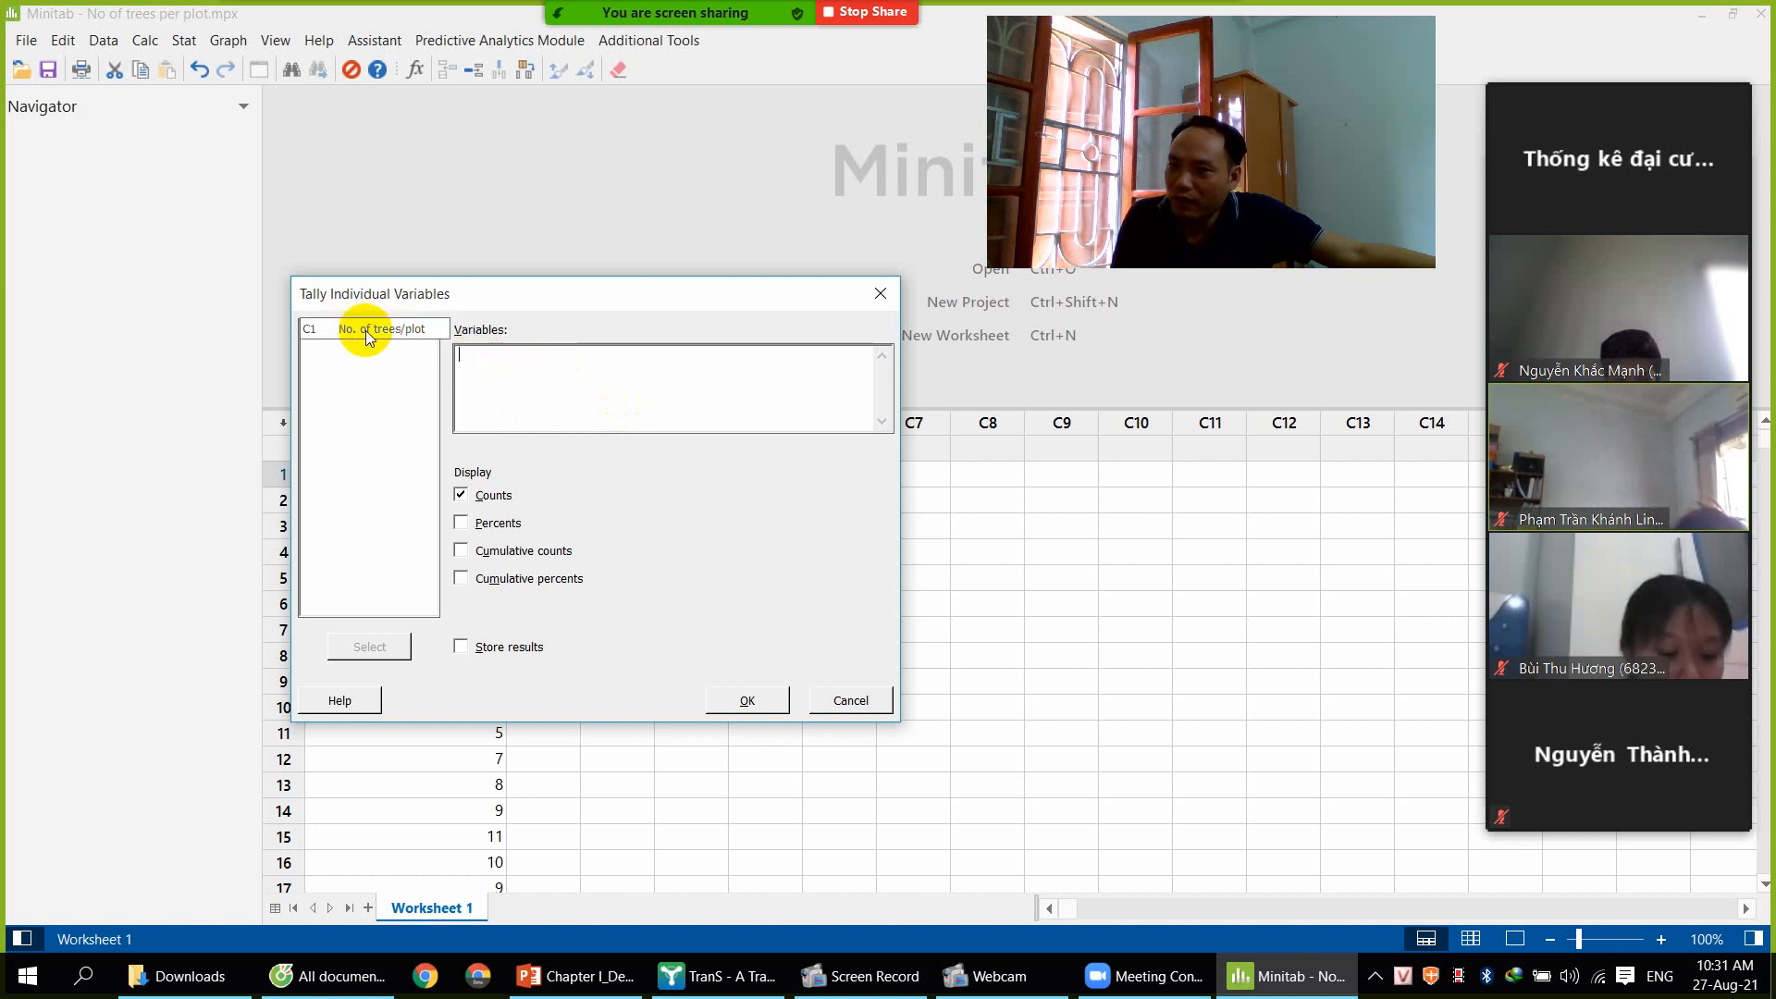
left_click_drag(401, 289, 656, 290)
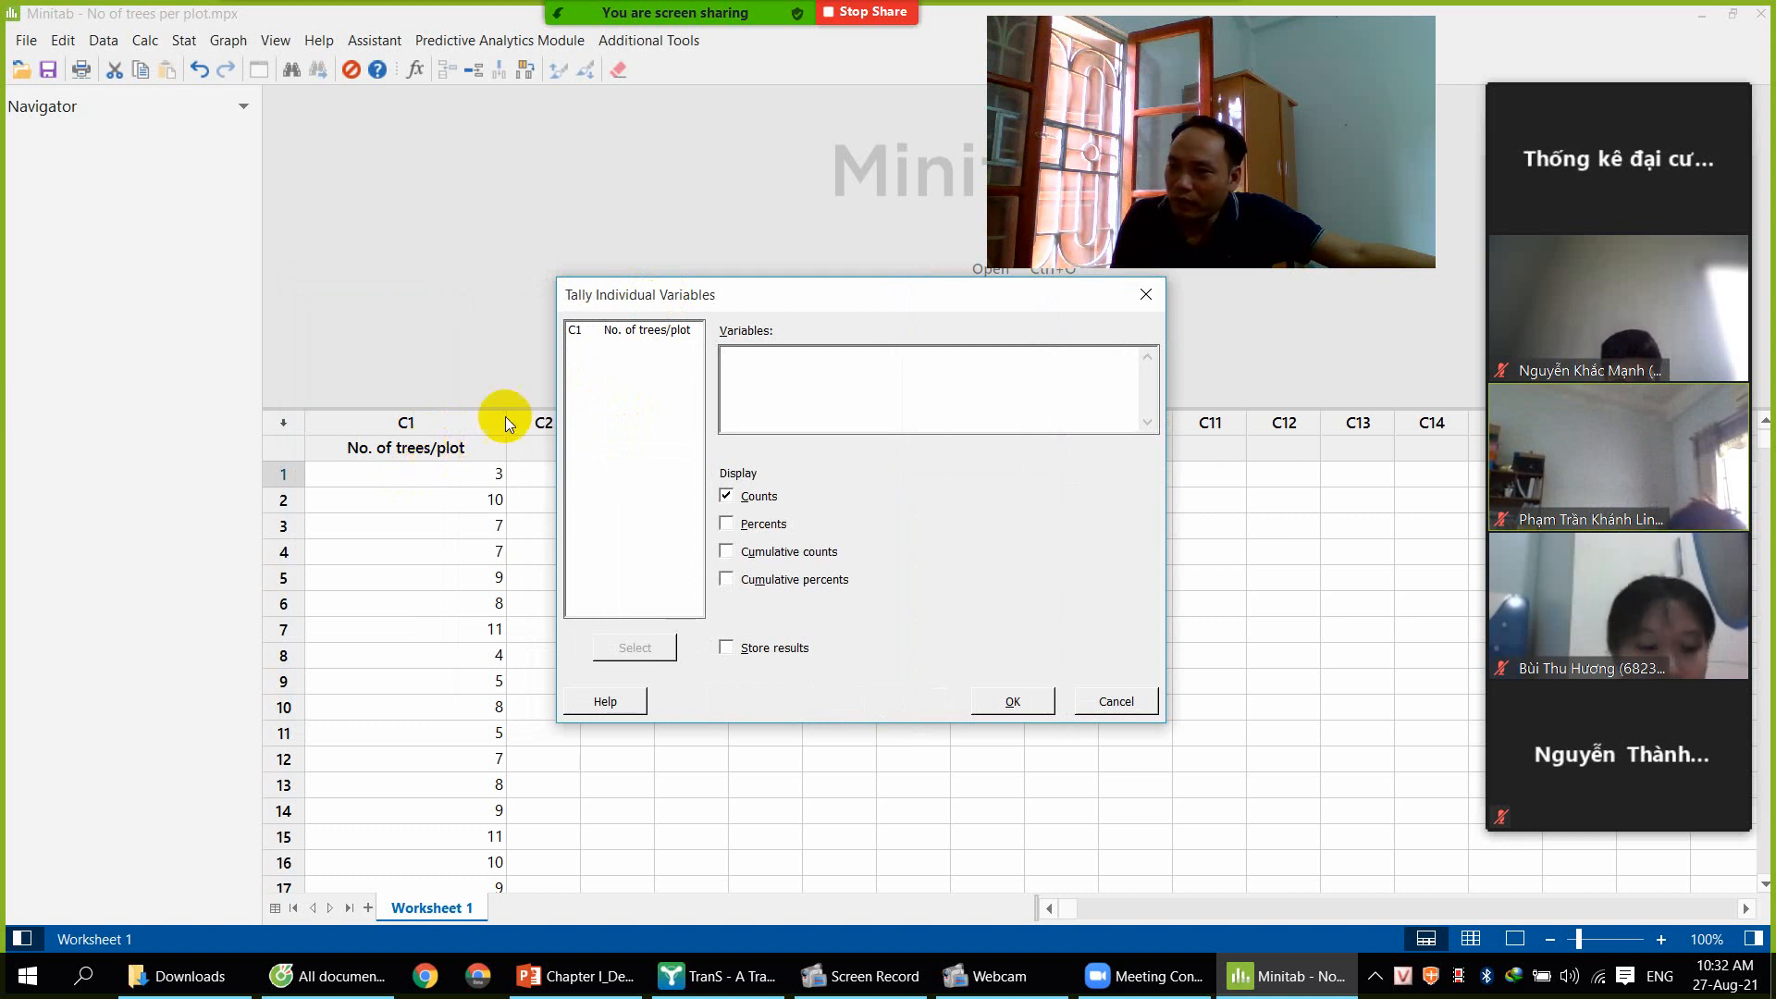
left_click_drag(626, 292, 438, 290)
left_click(438, 329)
left_click(440, 332)
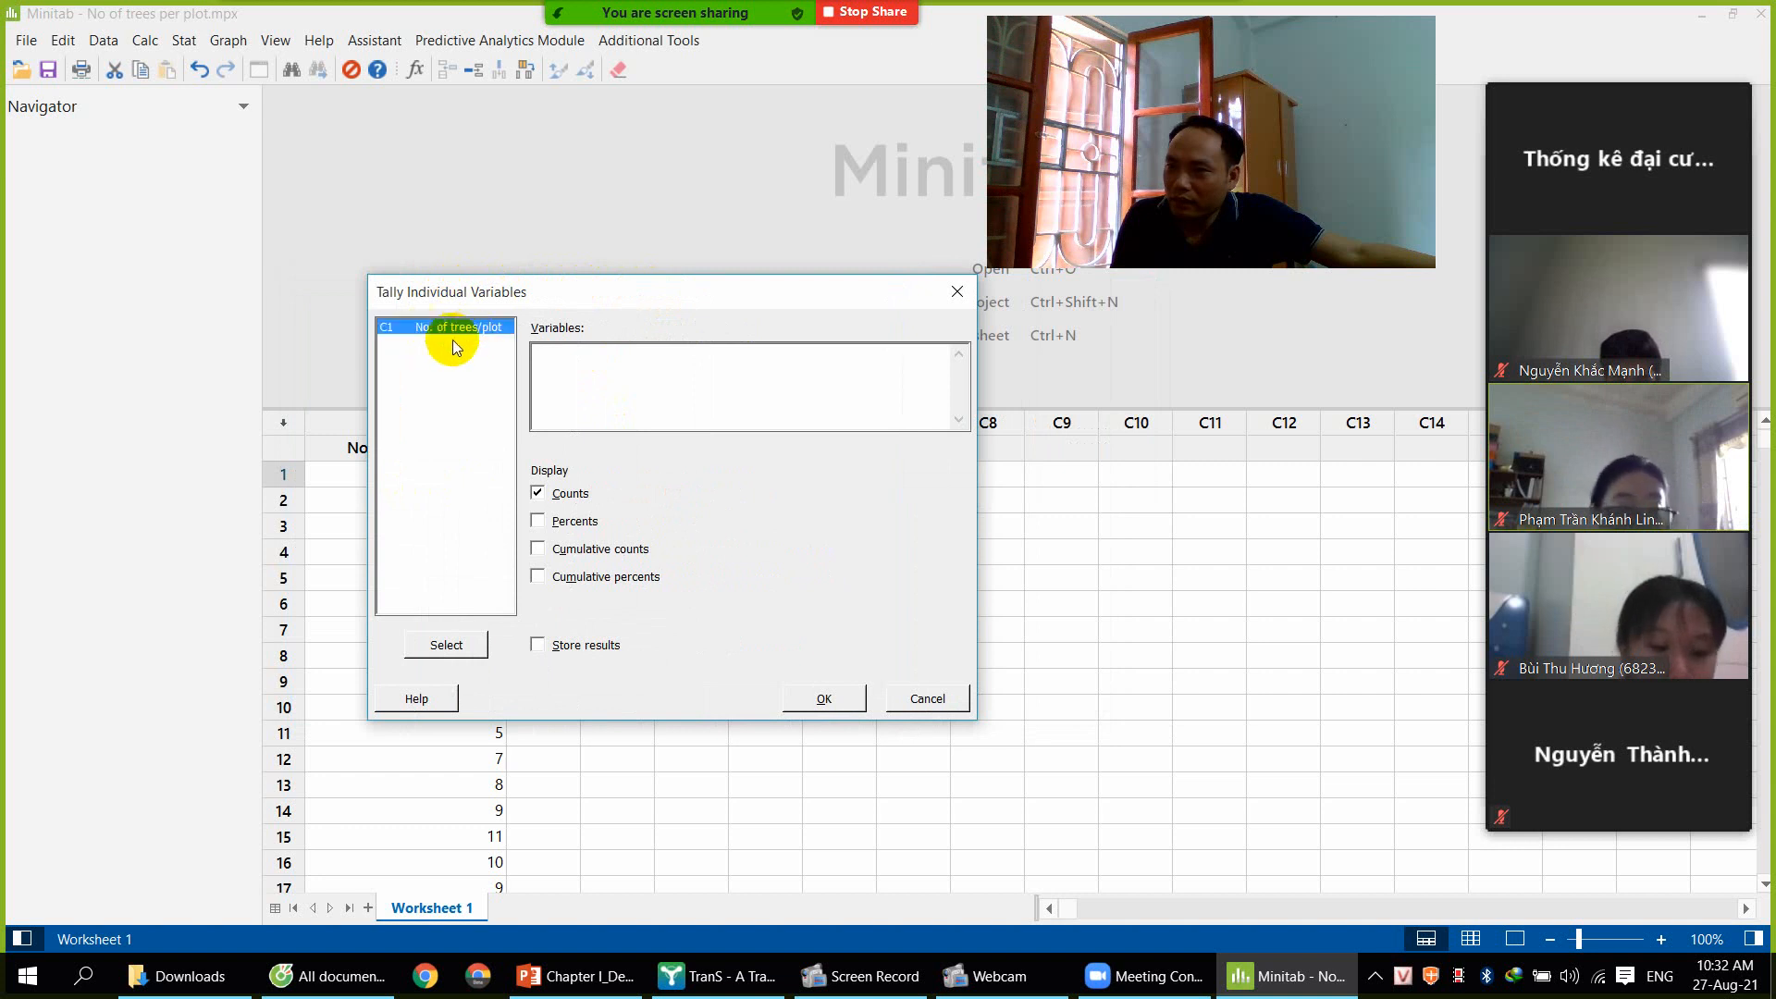
left_click(447, 334)
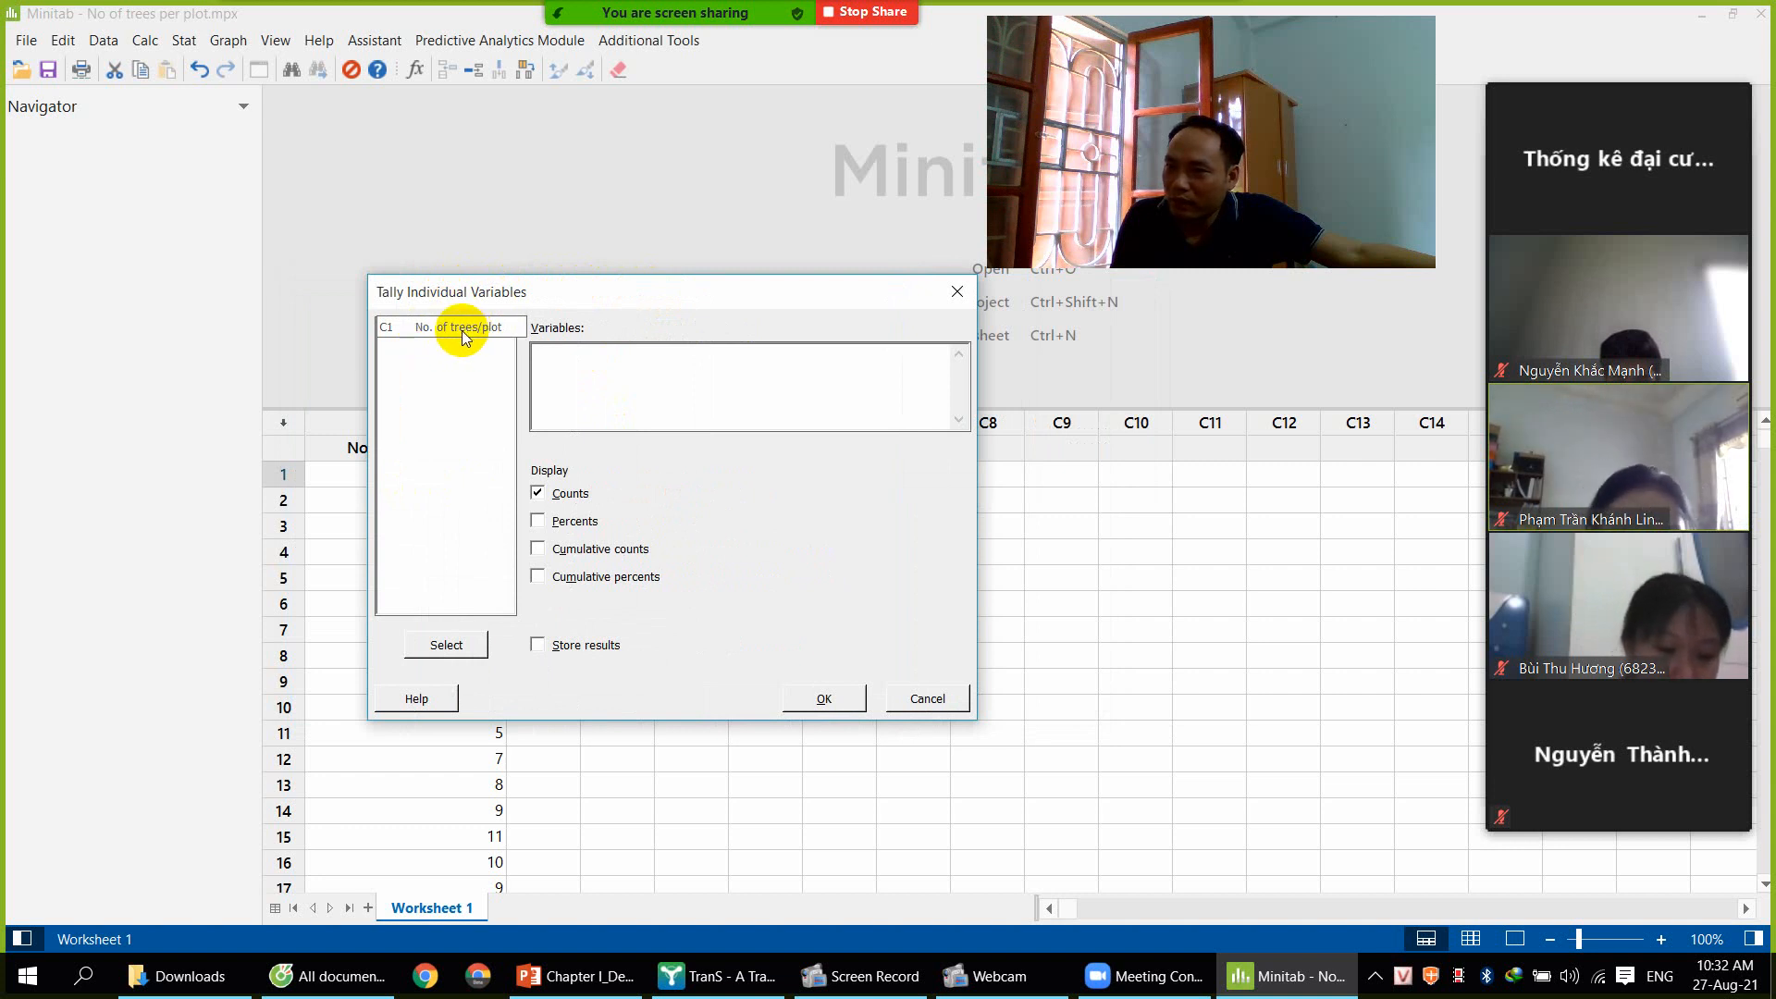
left_click(463, 330)
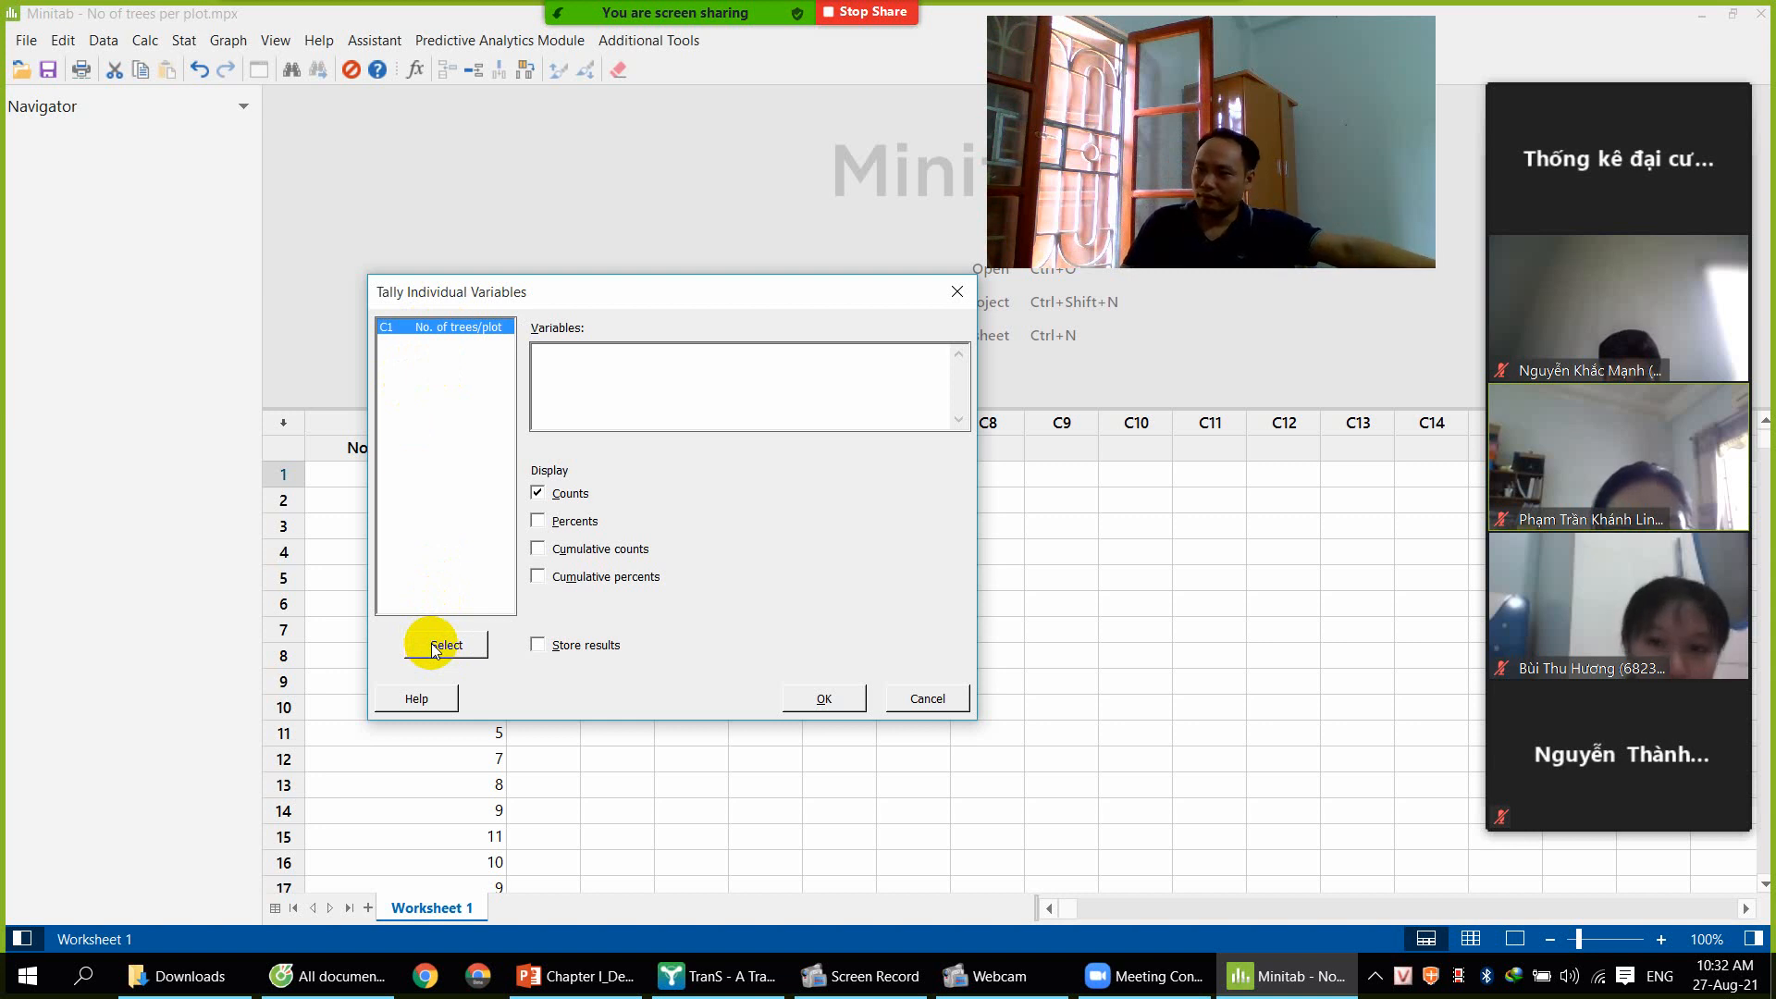
double_click(446, 327)
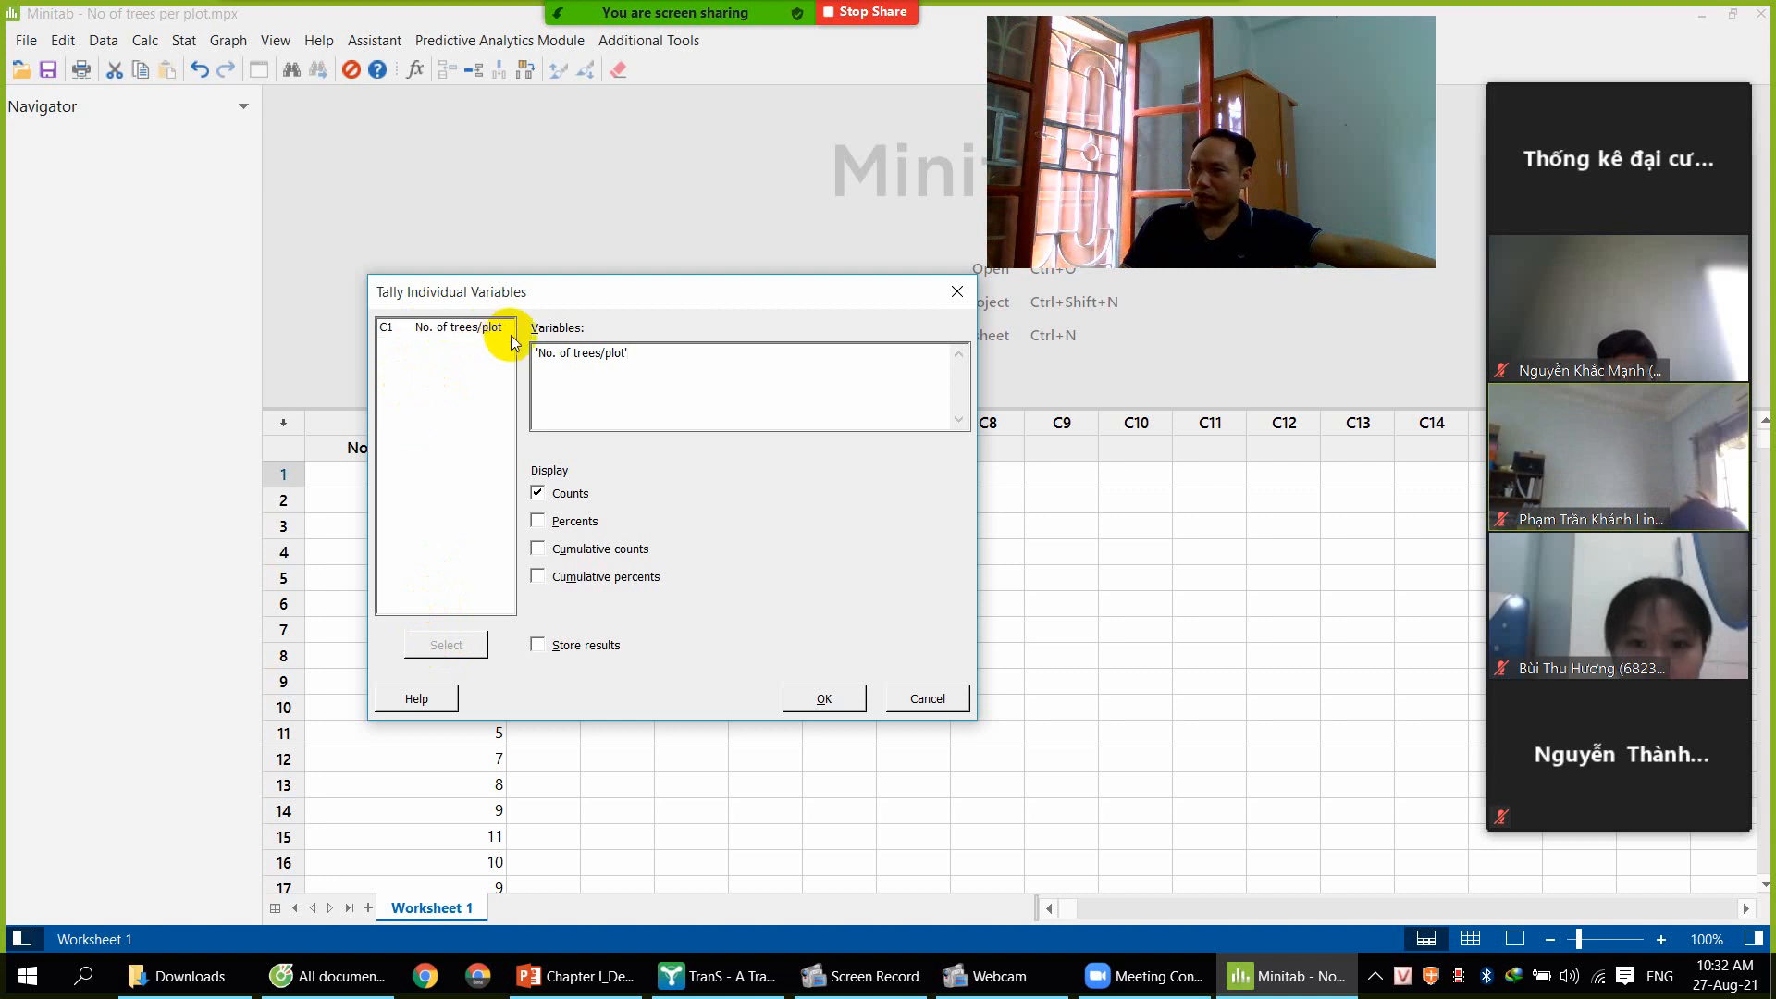
double_click(595, 352)
left_click_drag(595, 353, 514, 351)
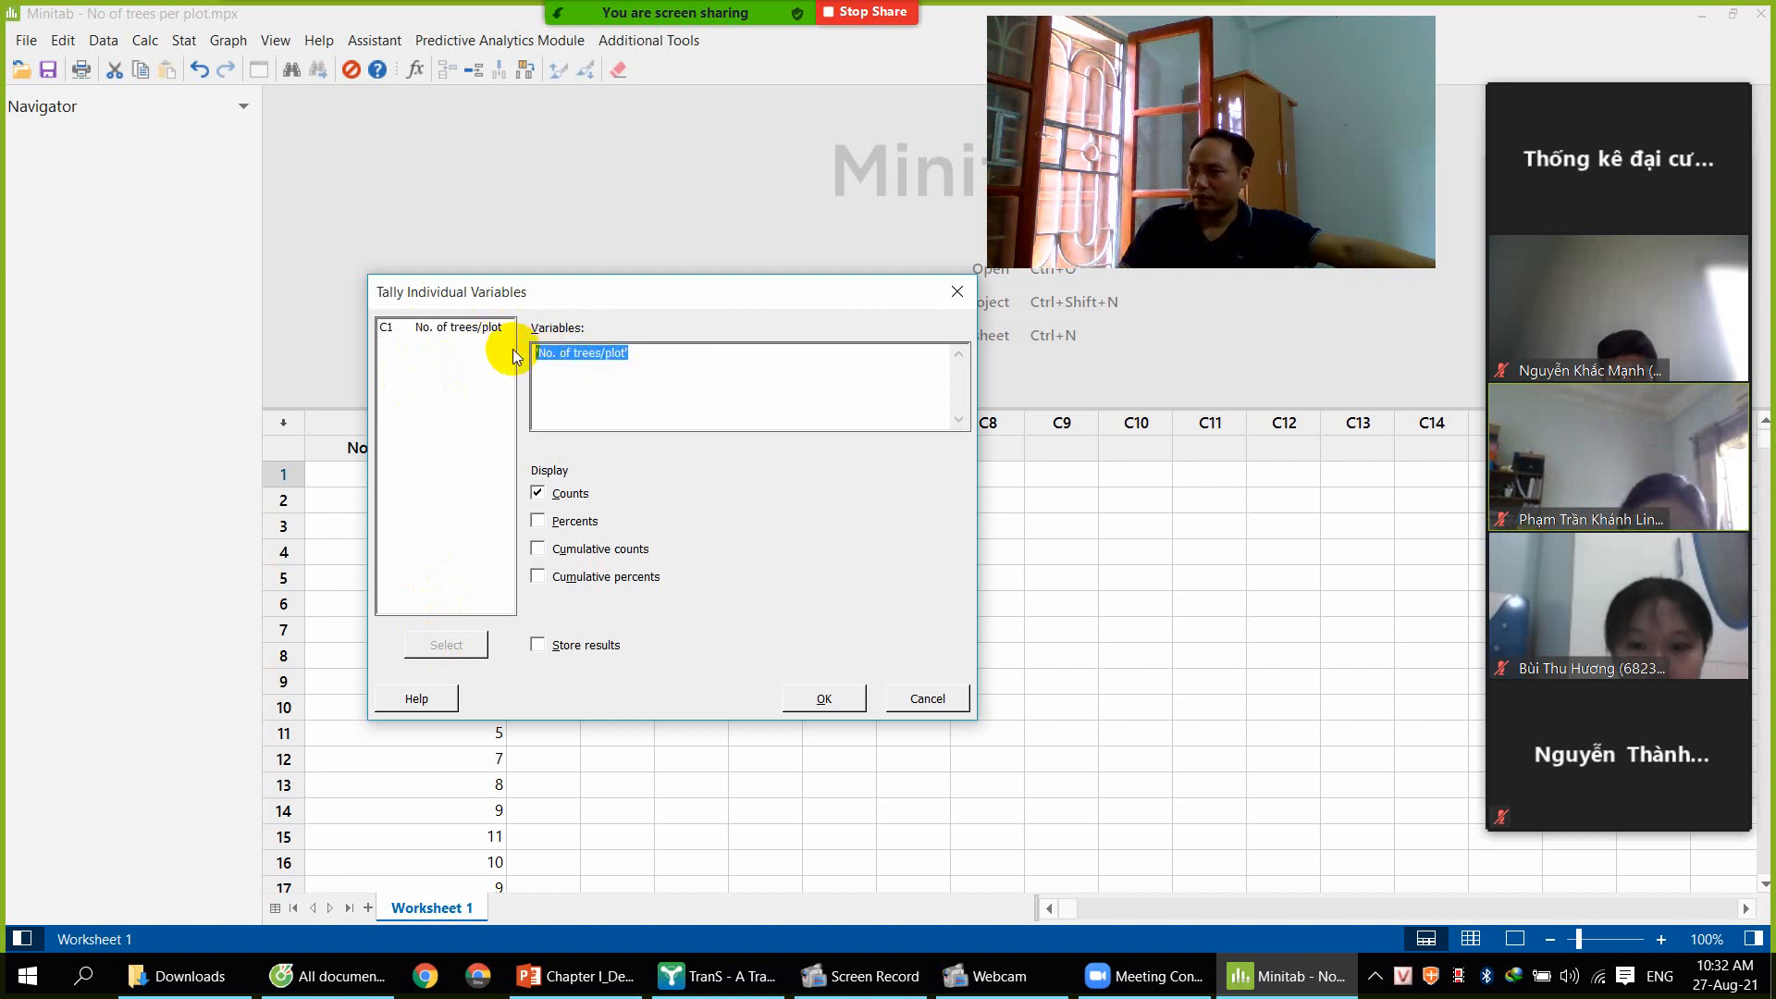
key("Delete")
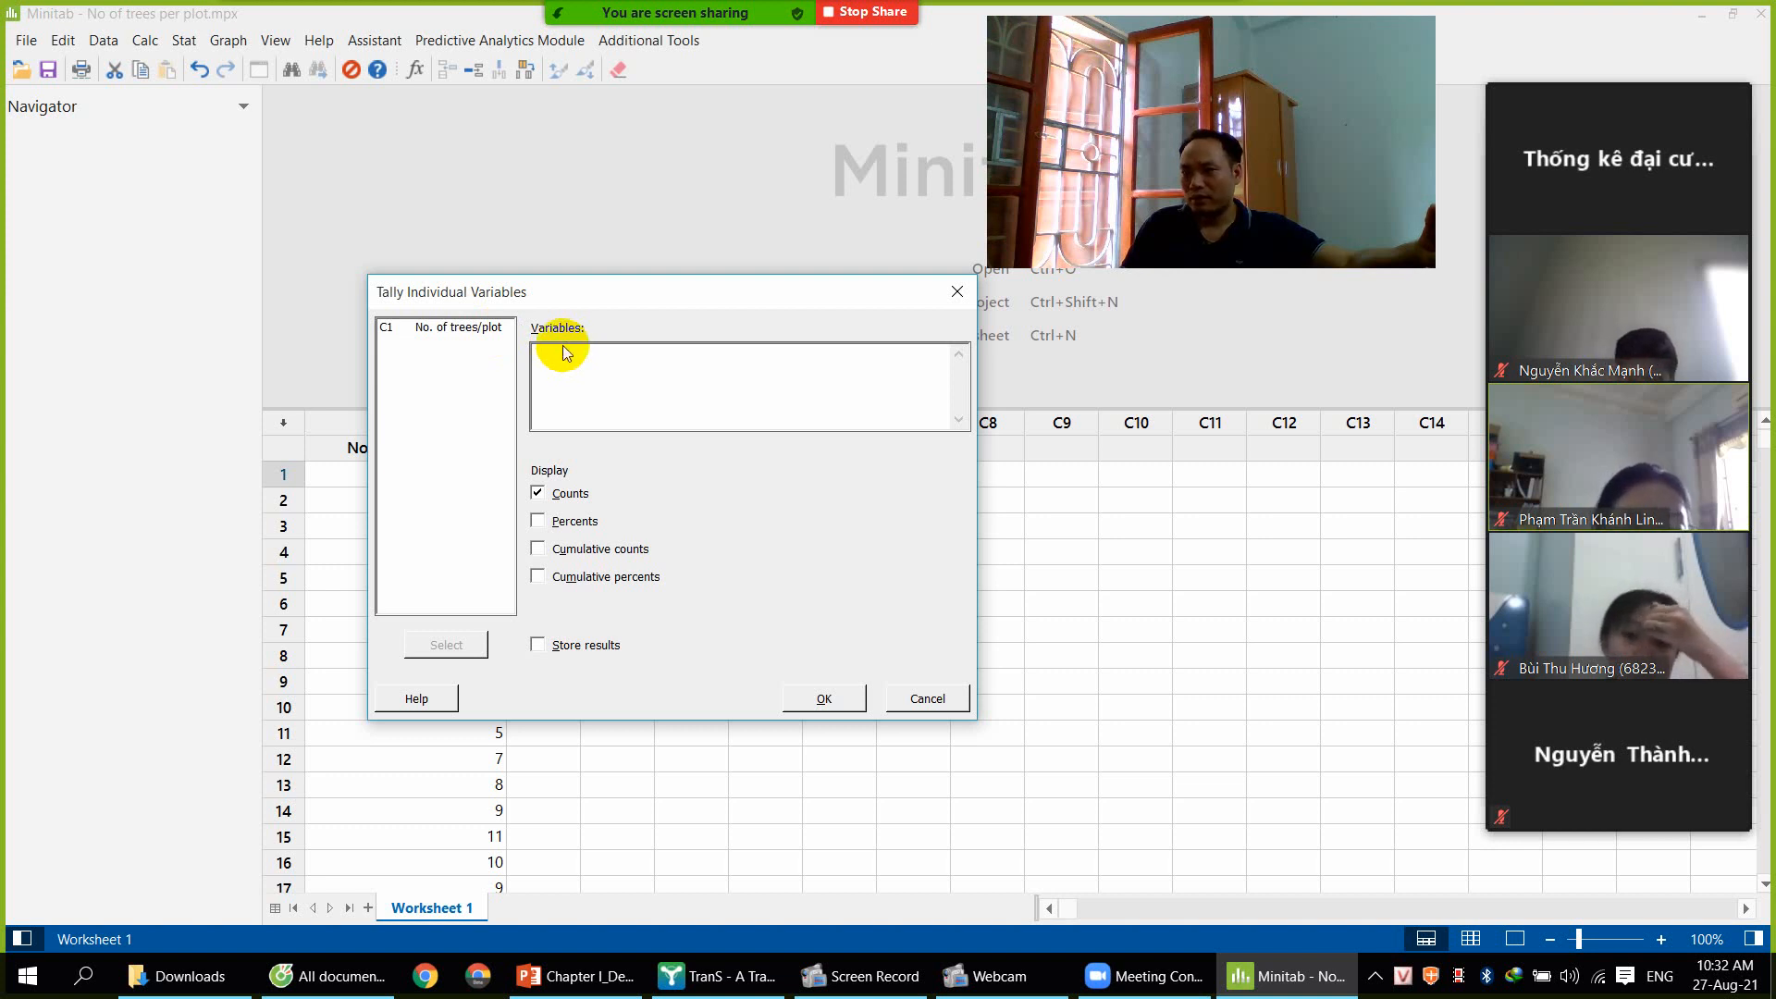
left_click(454, 331)
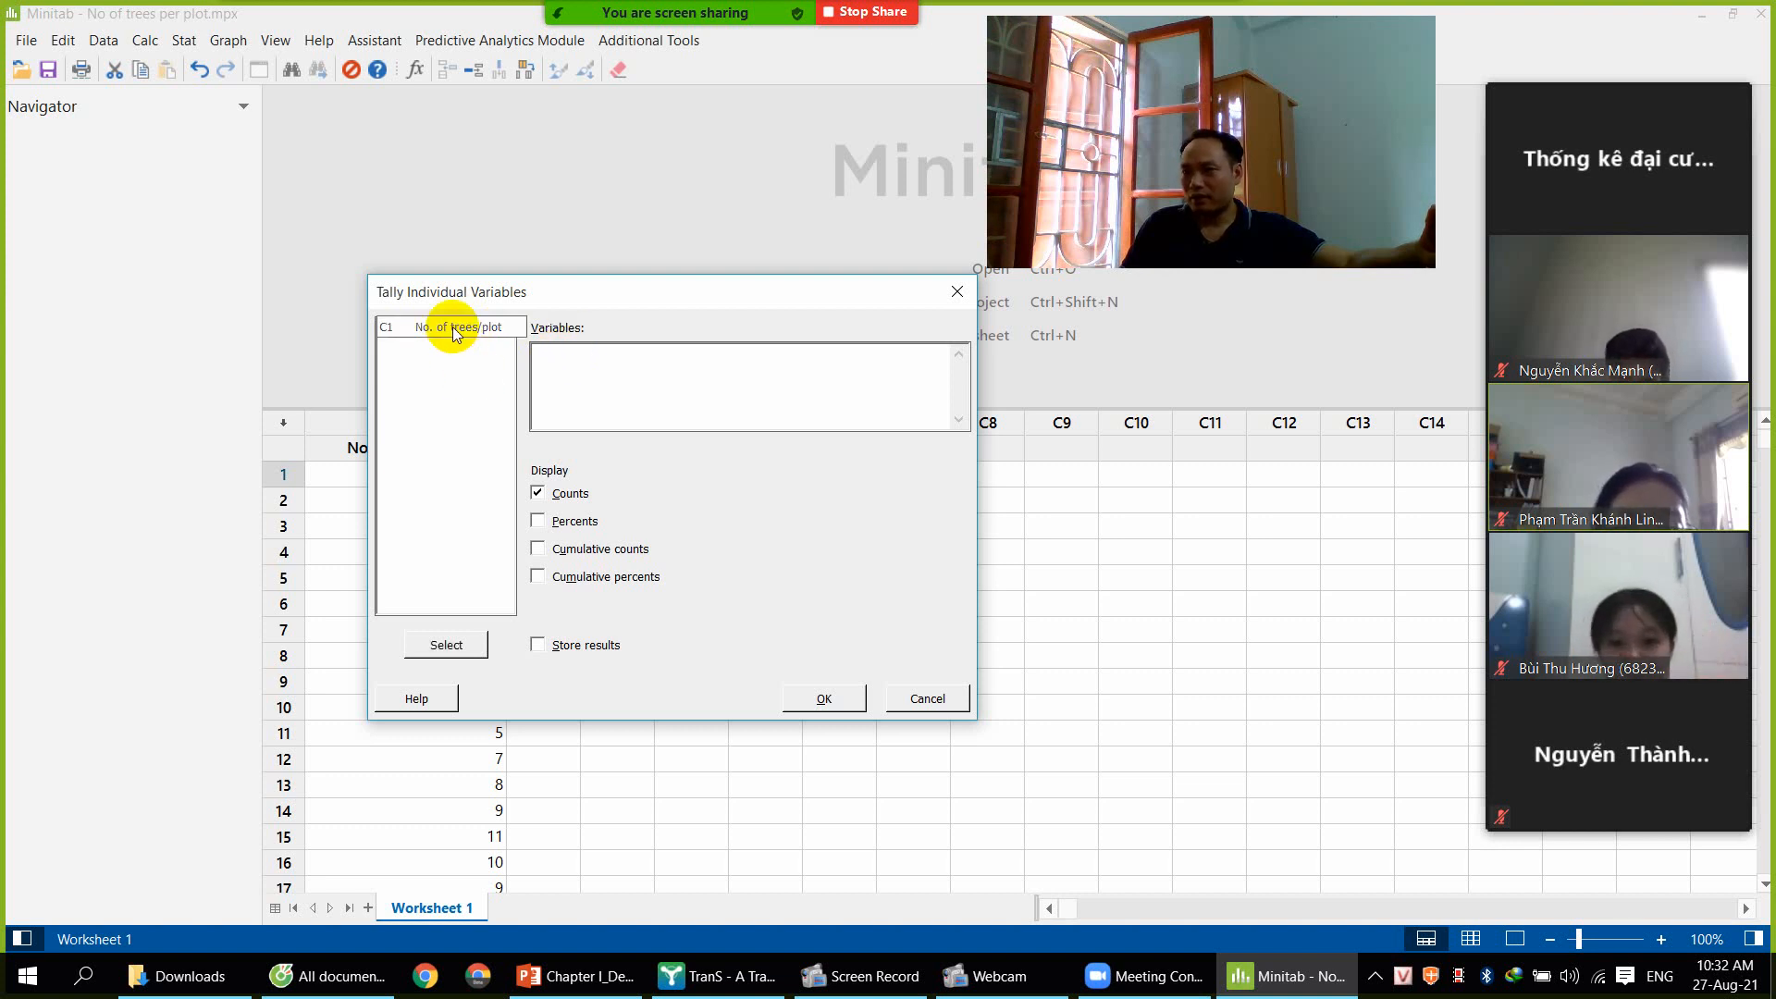
left_click(445, 645)
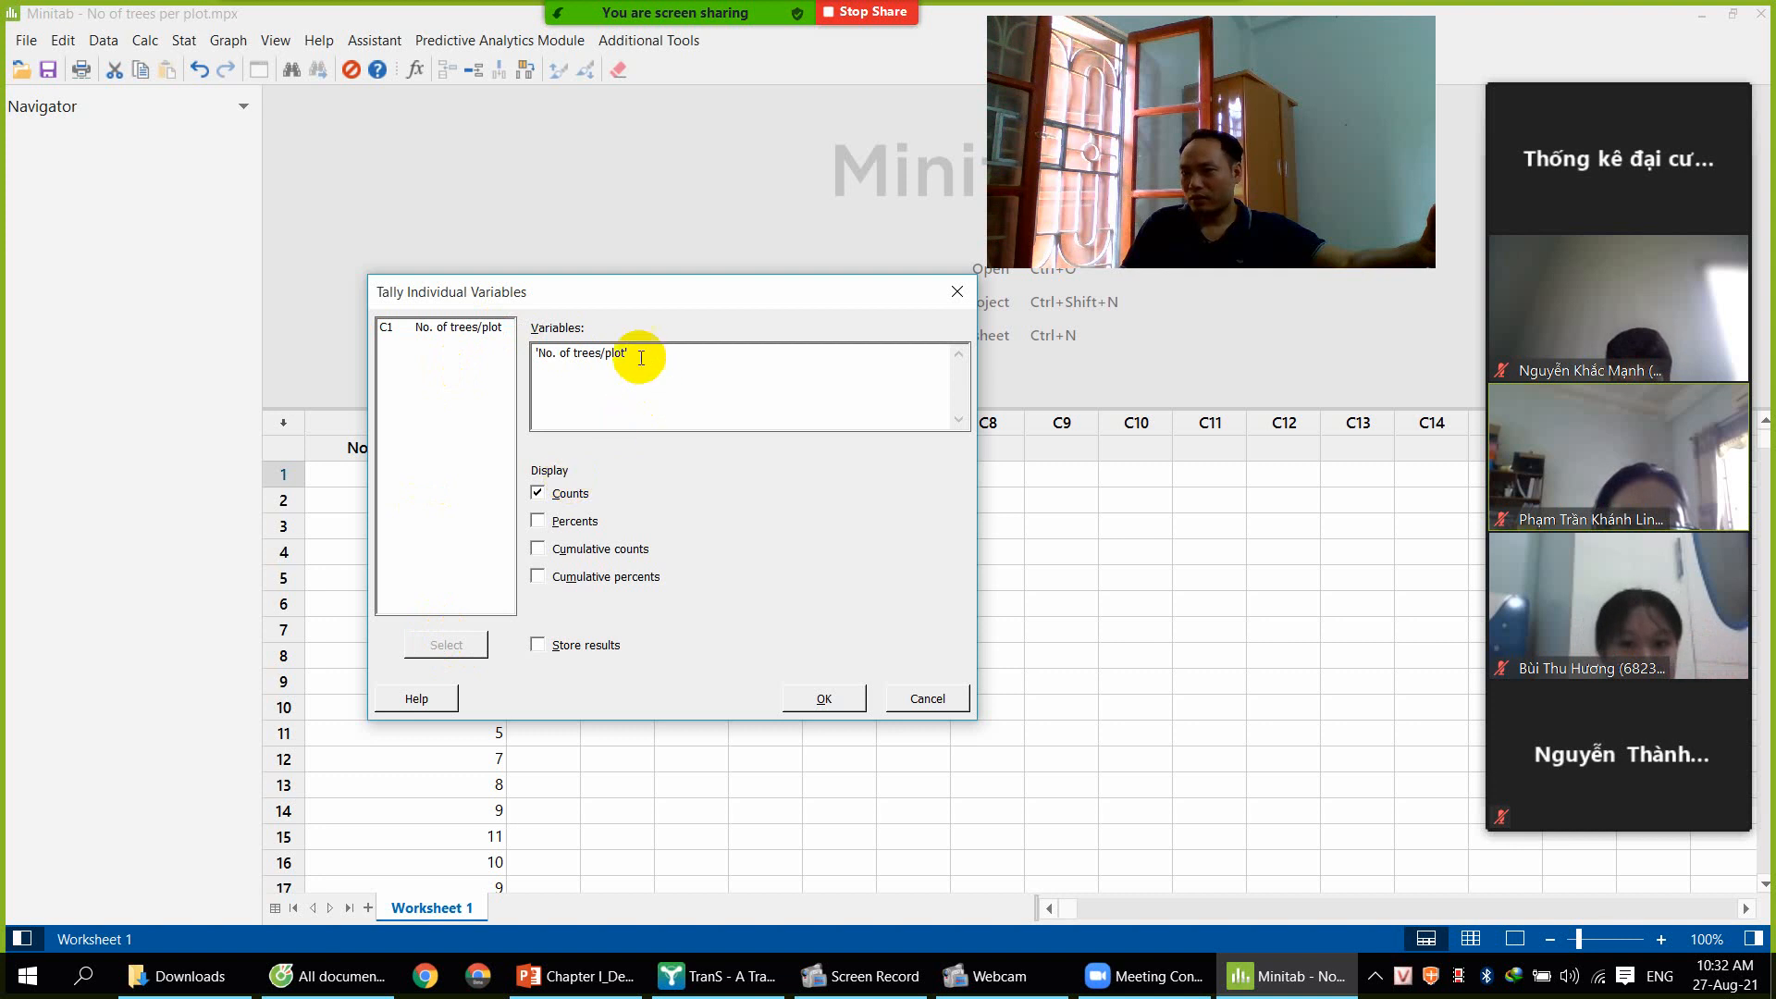
left_click_drag(638, 355, 517, 354)
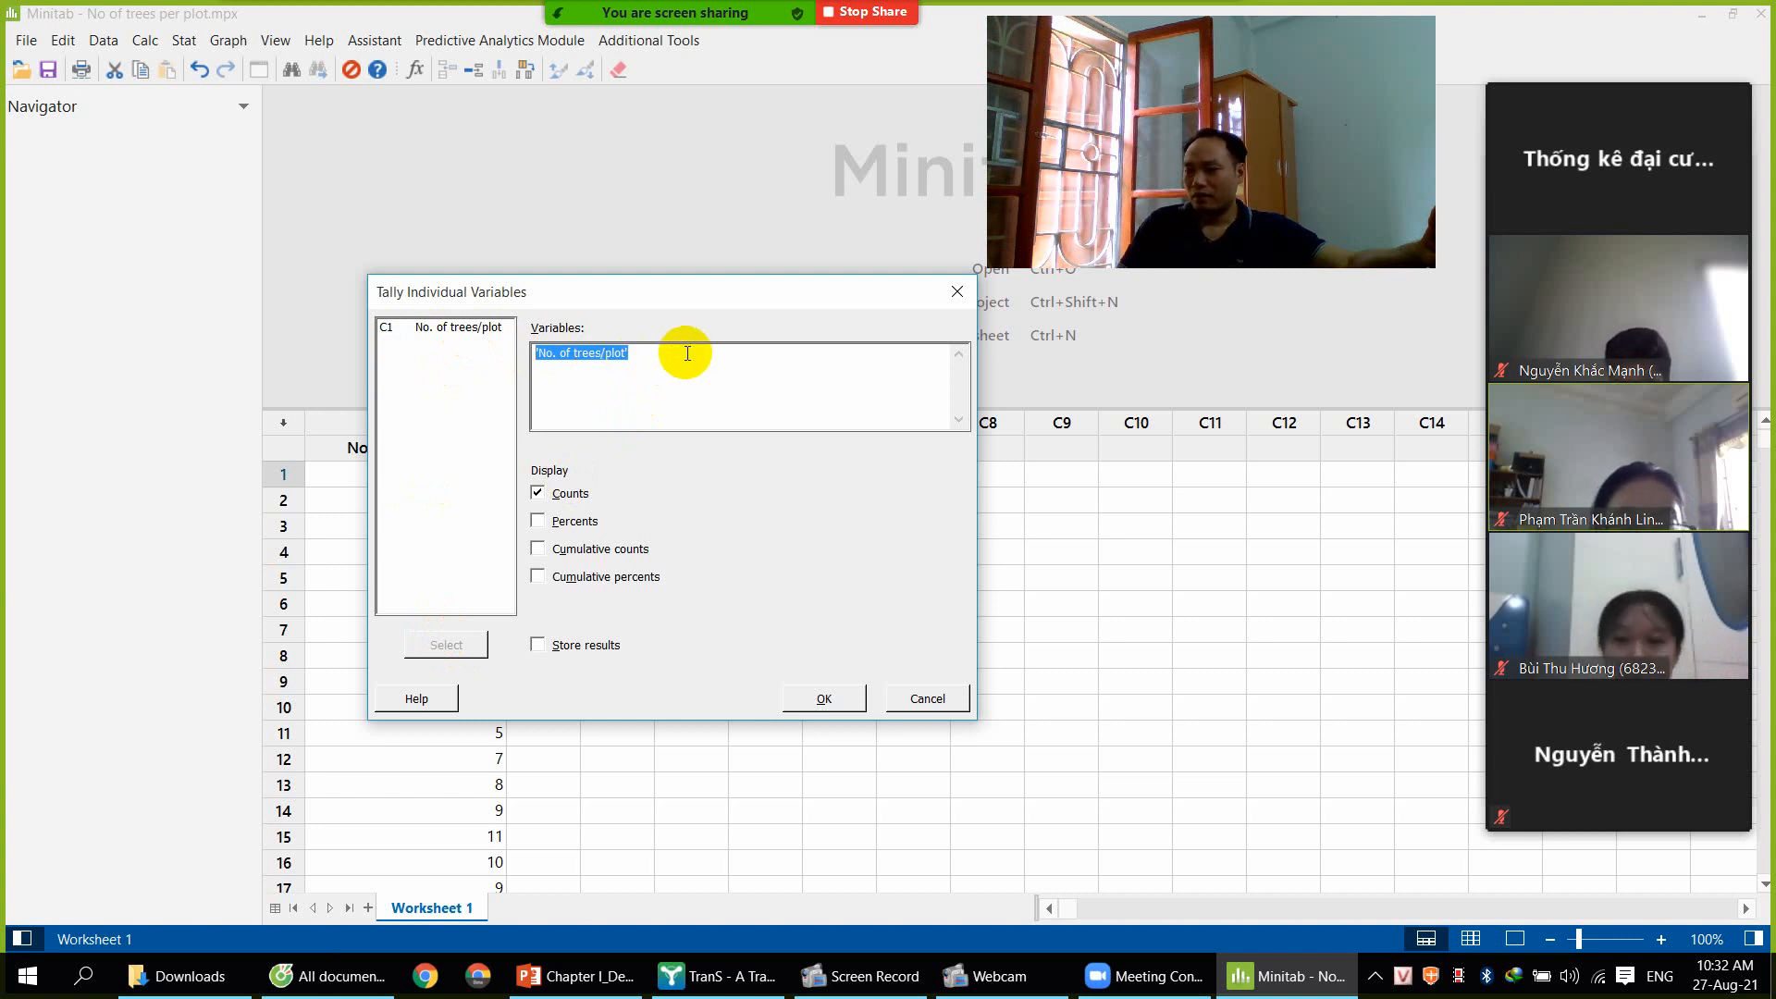
key("Delete")
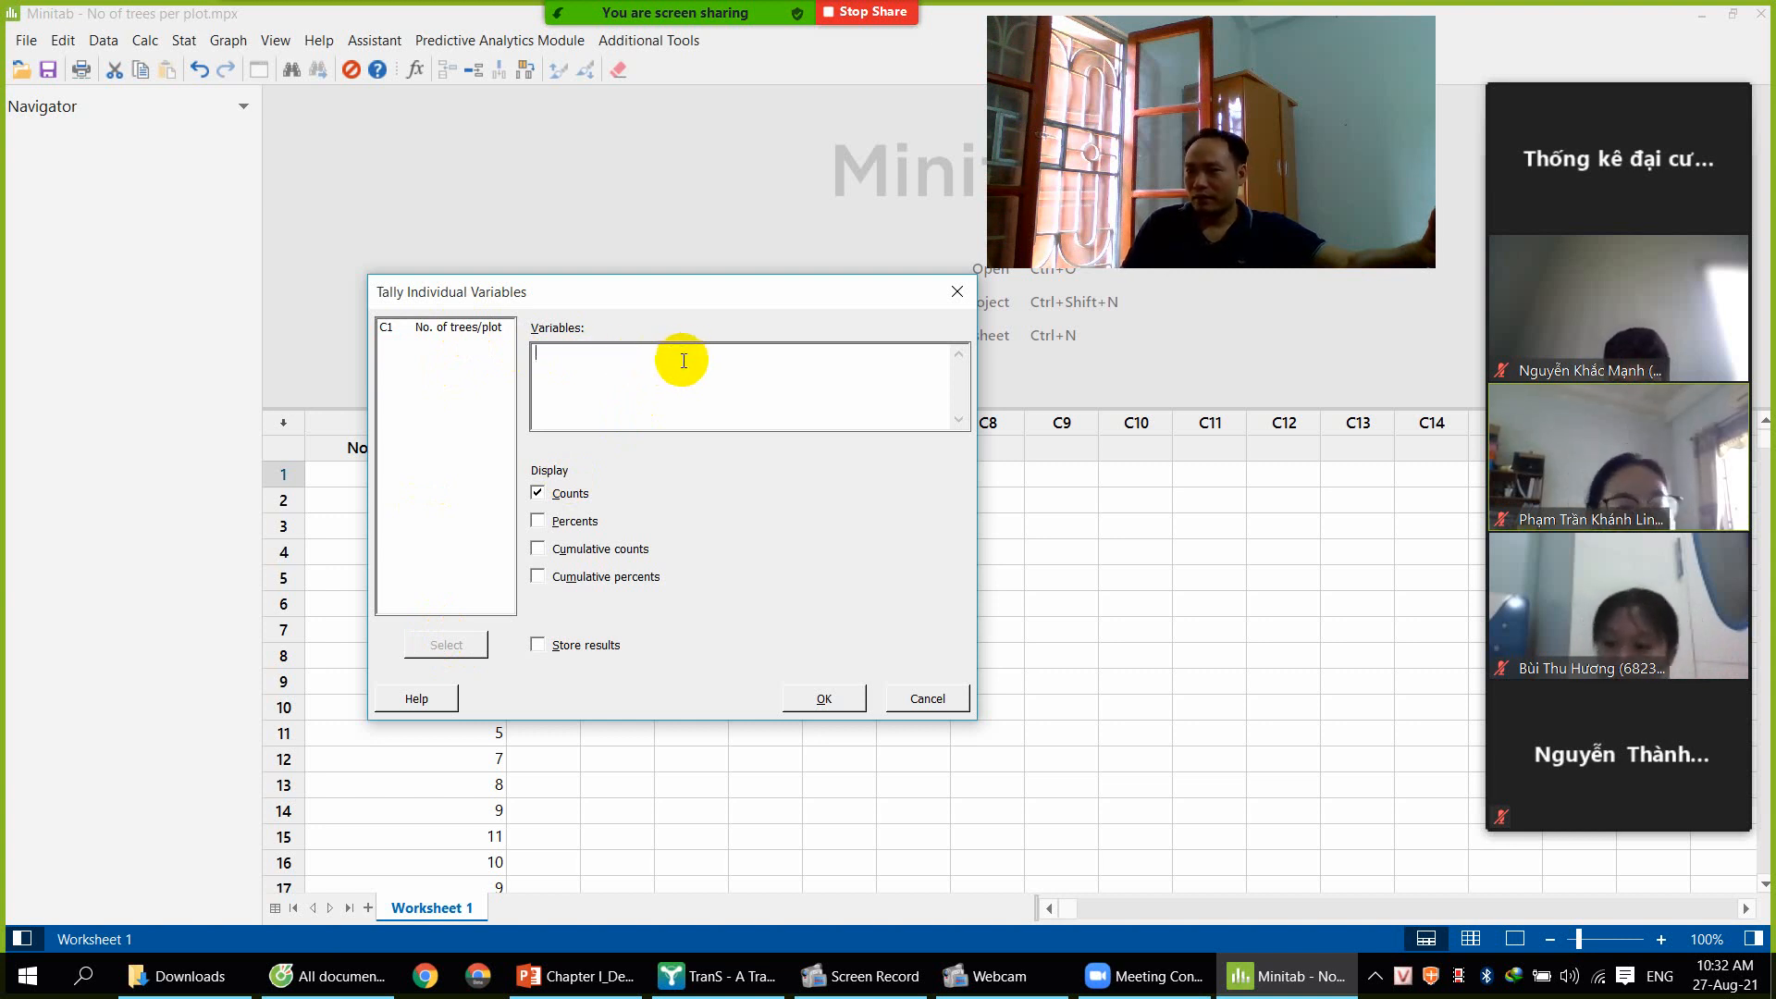
Tally the No. of trees/plot column, displaying counts and cumulative counts
double_click(453, 325)
left_click_drag(646, 361, 518, 355)
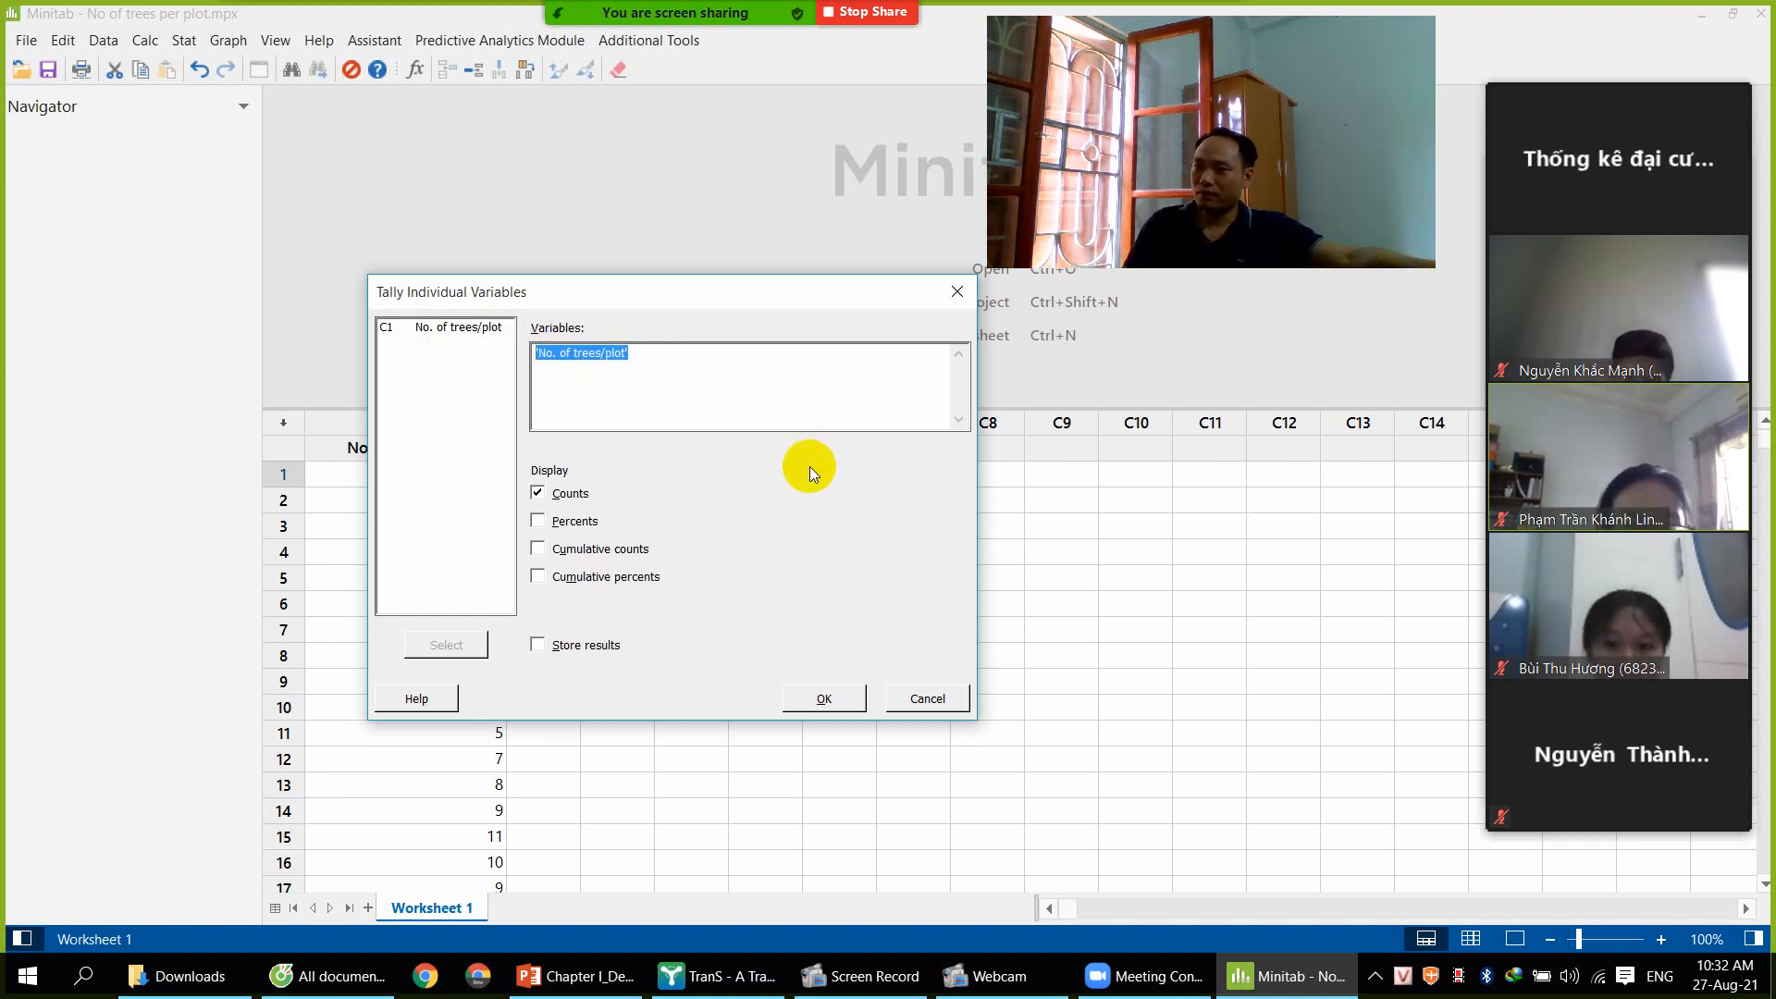
left_click(744, 386)
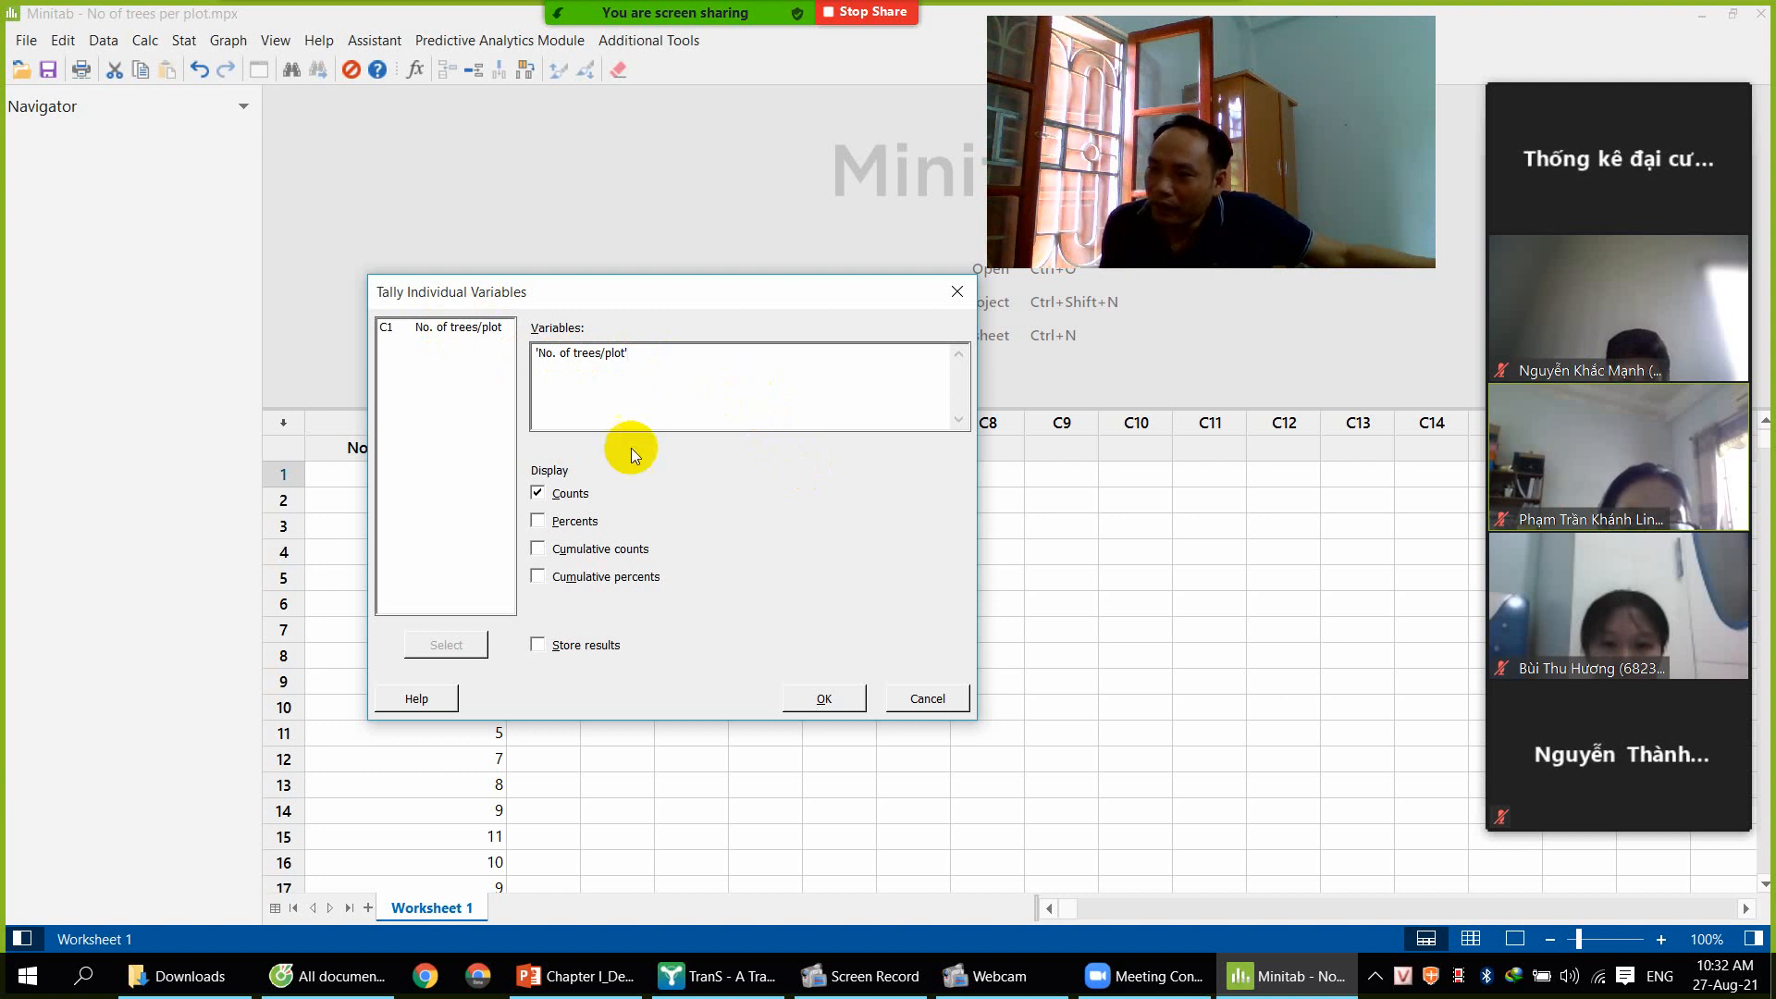
left_click(537, 552)
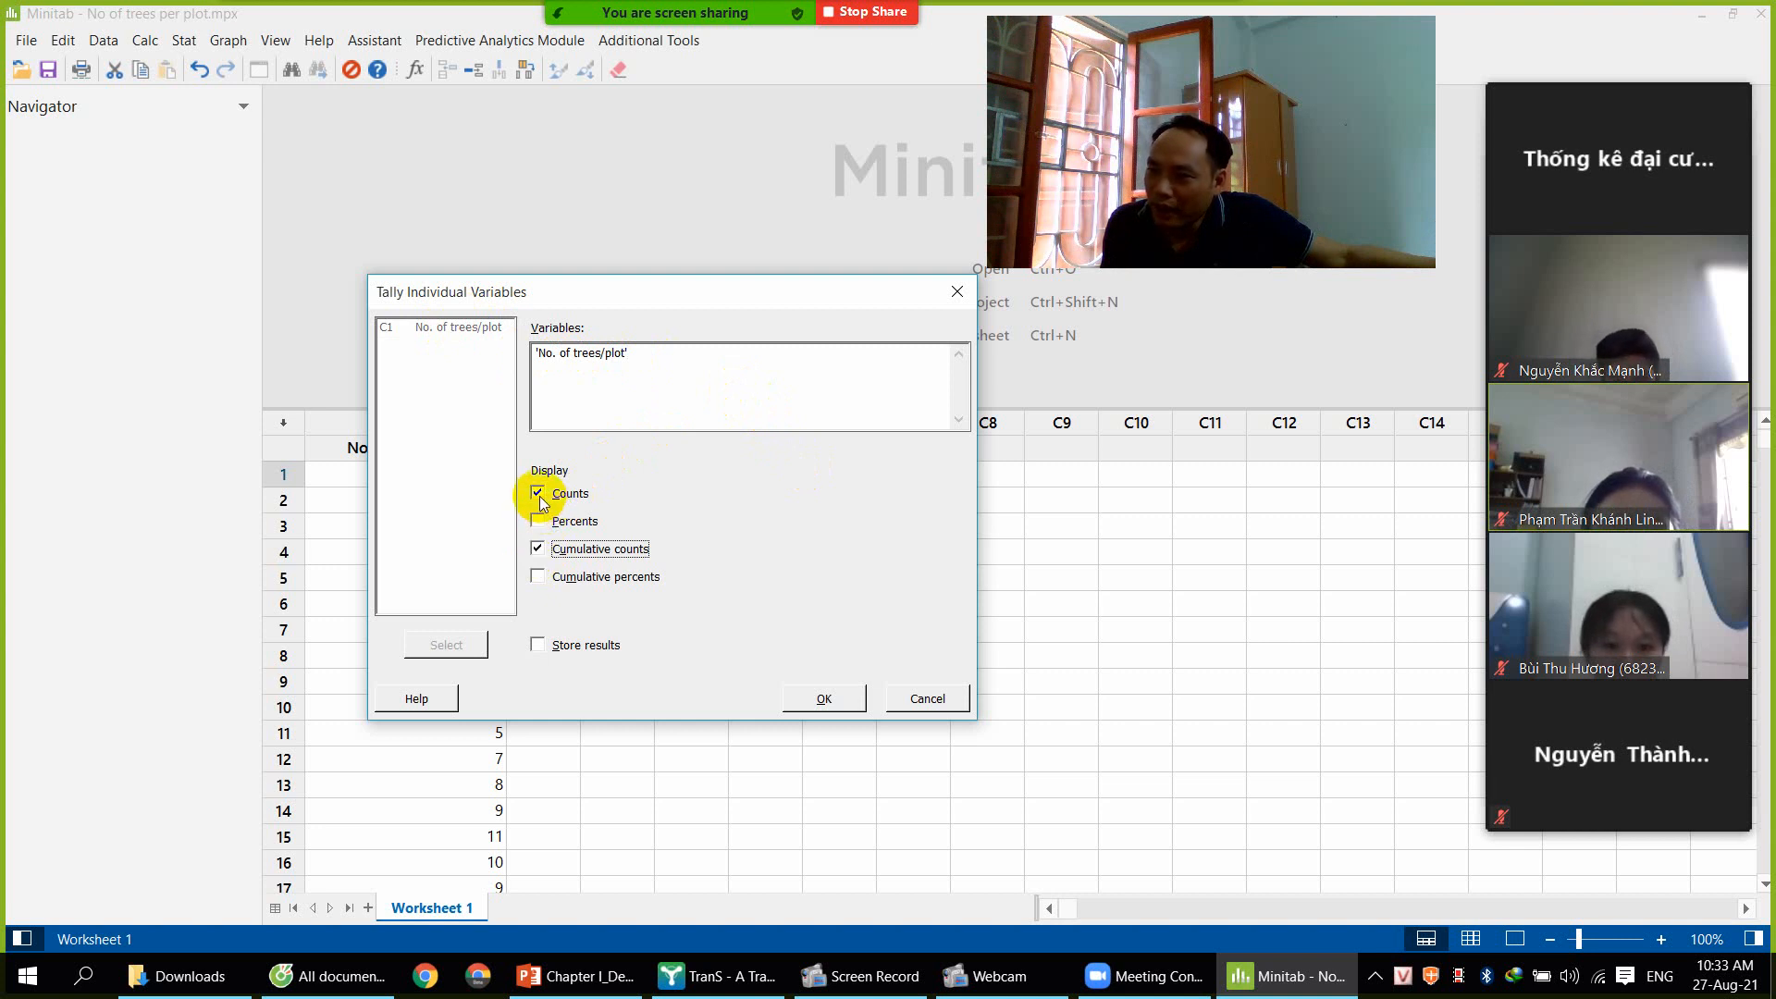
left_click(537, 549)
left_click(537, 548)
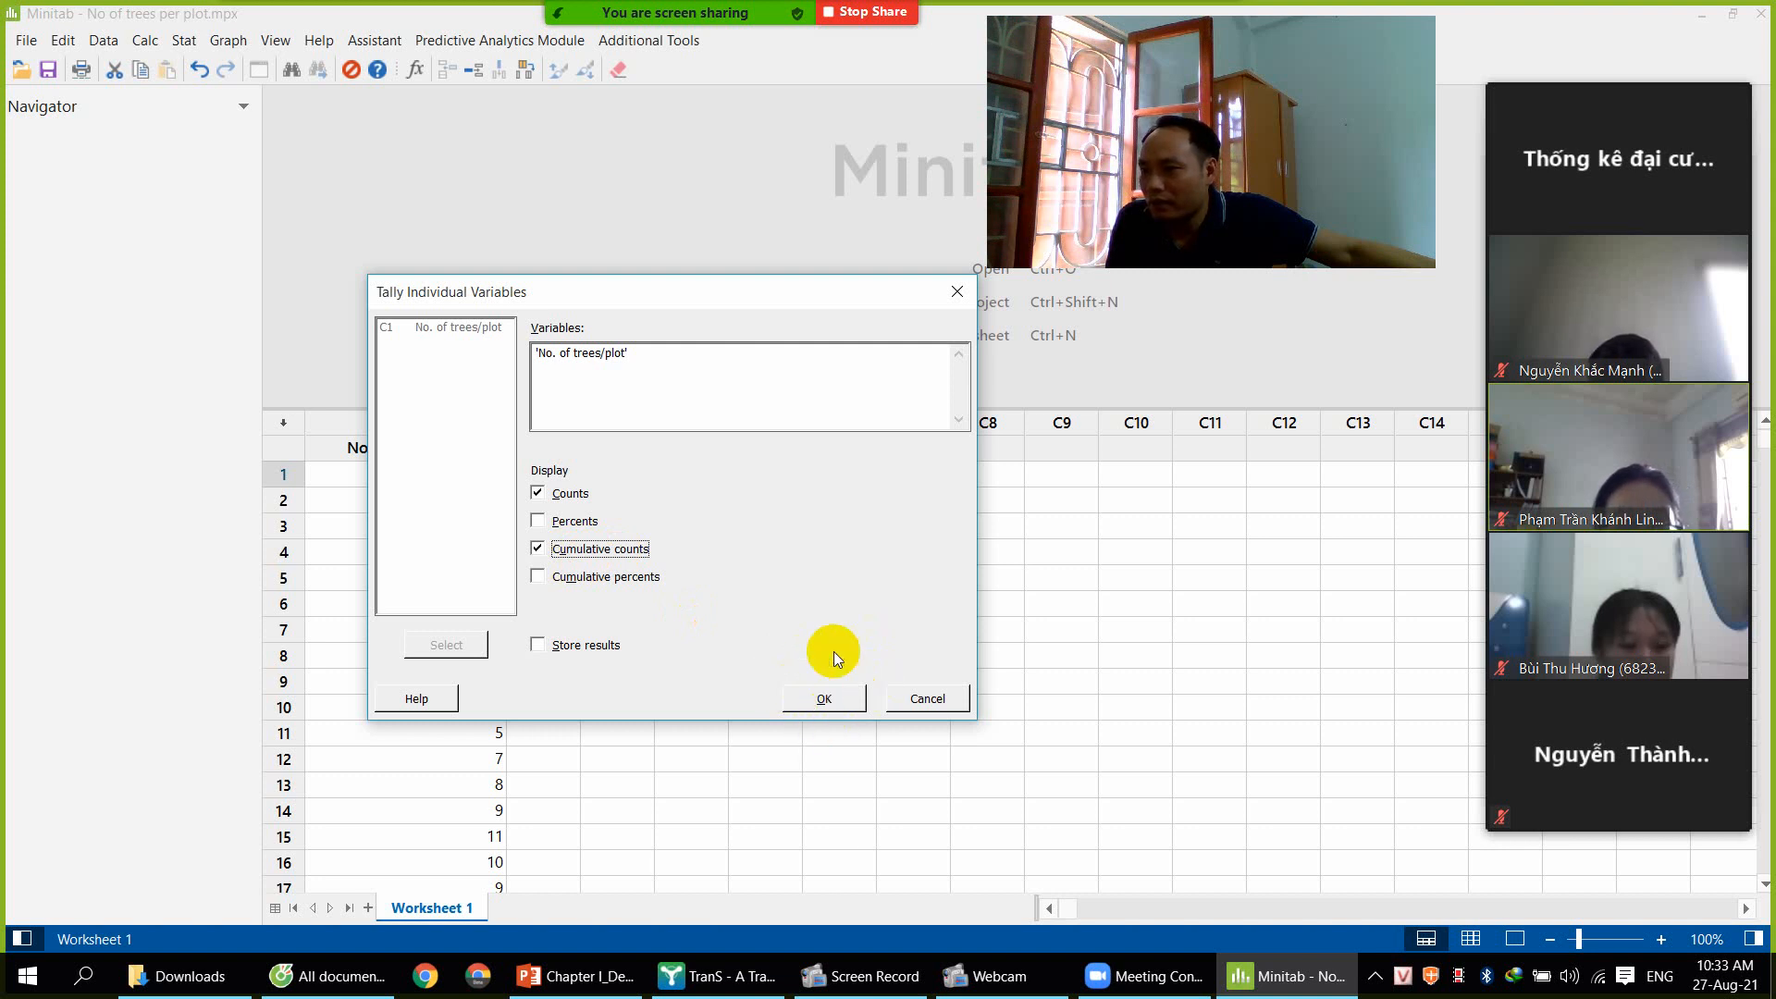
left_click(826, 699)
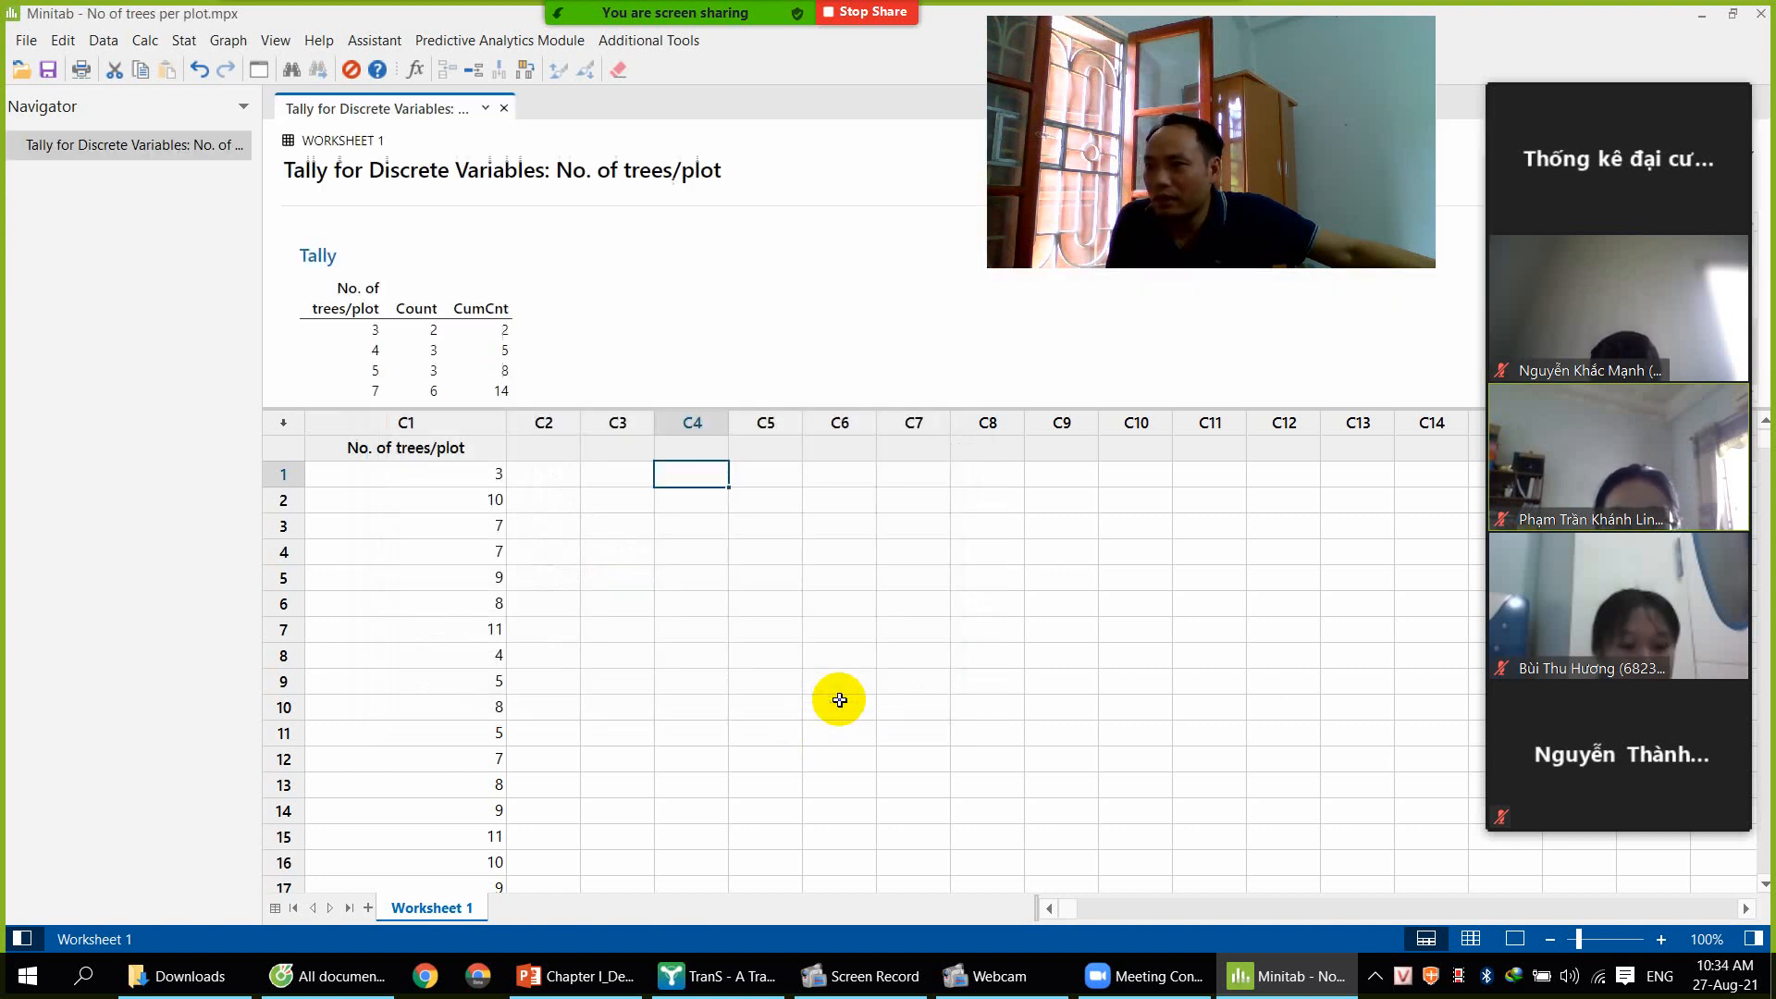
Enlarge the output area to show the whole tally table and compare it with the discrete-variable table on PowerPoint slide 11
left_click_drag(635, 407, 626, 559)
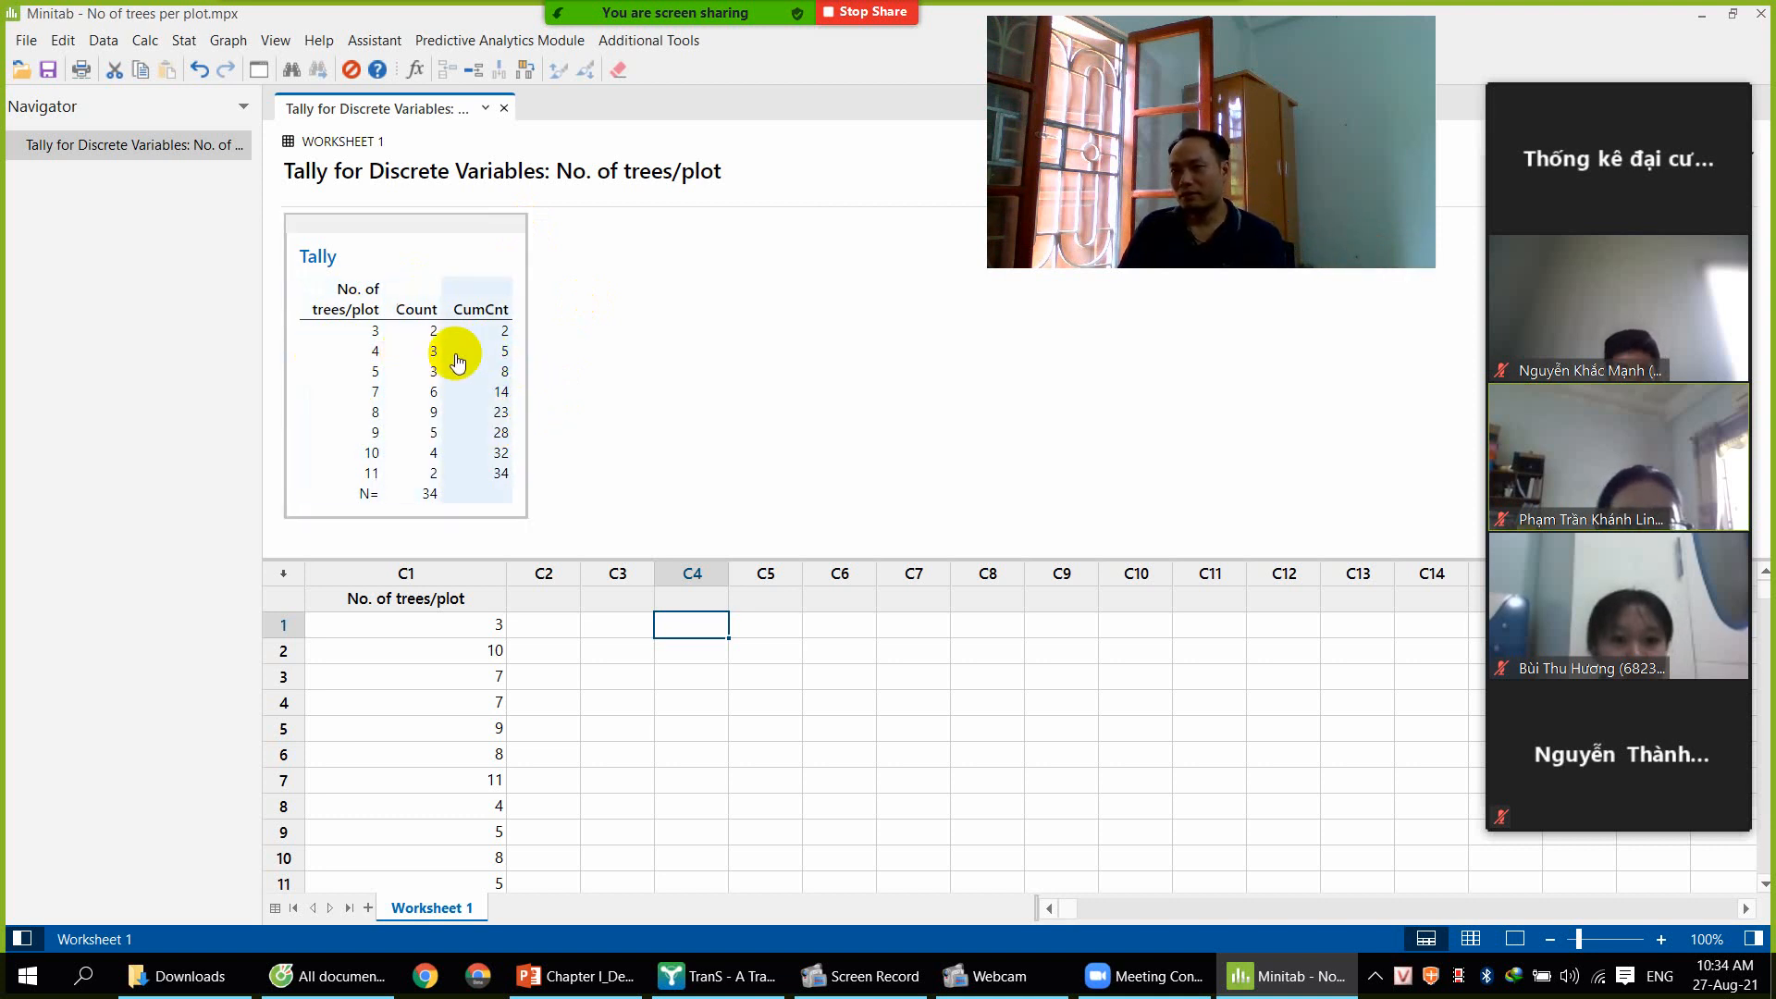
left_click(599, 977)
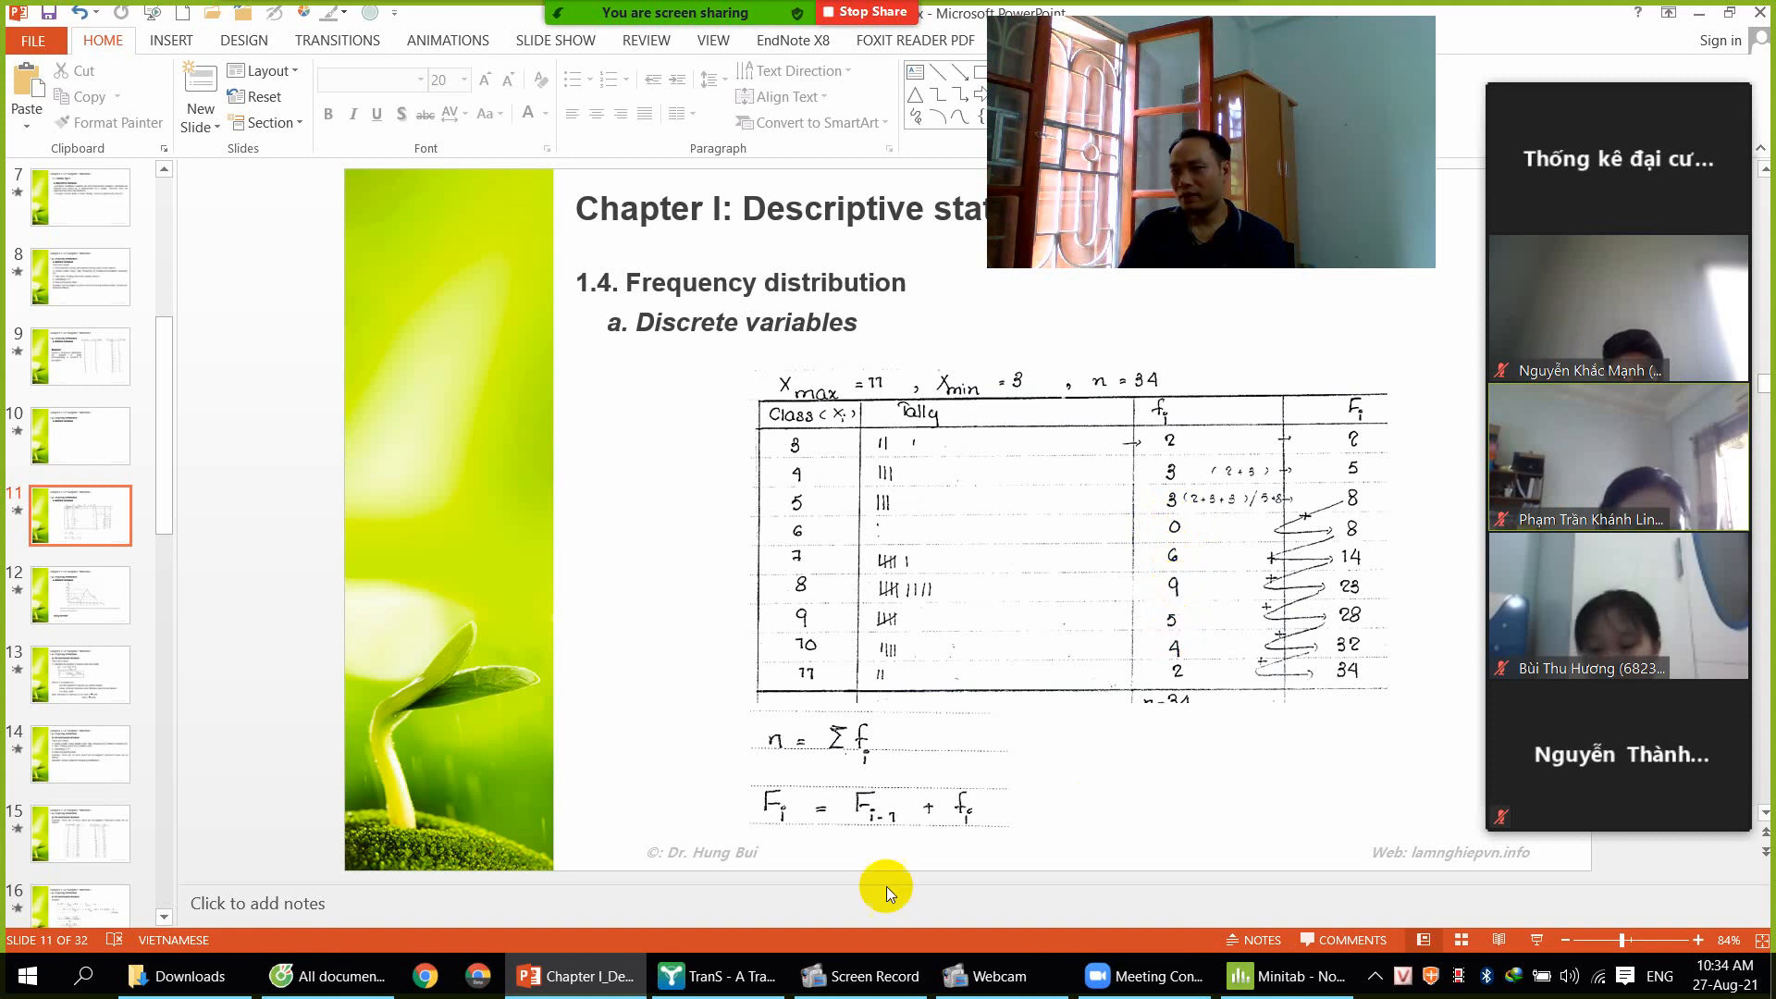
left_click(1290, 975)
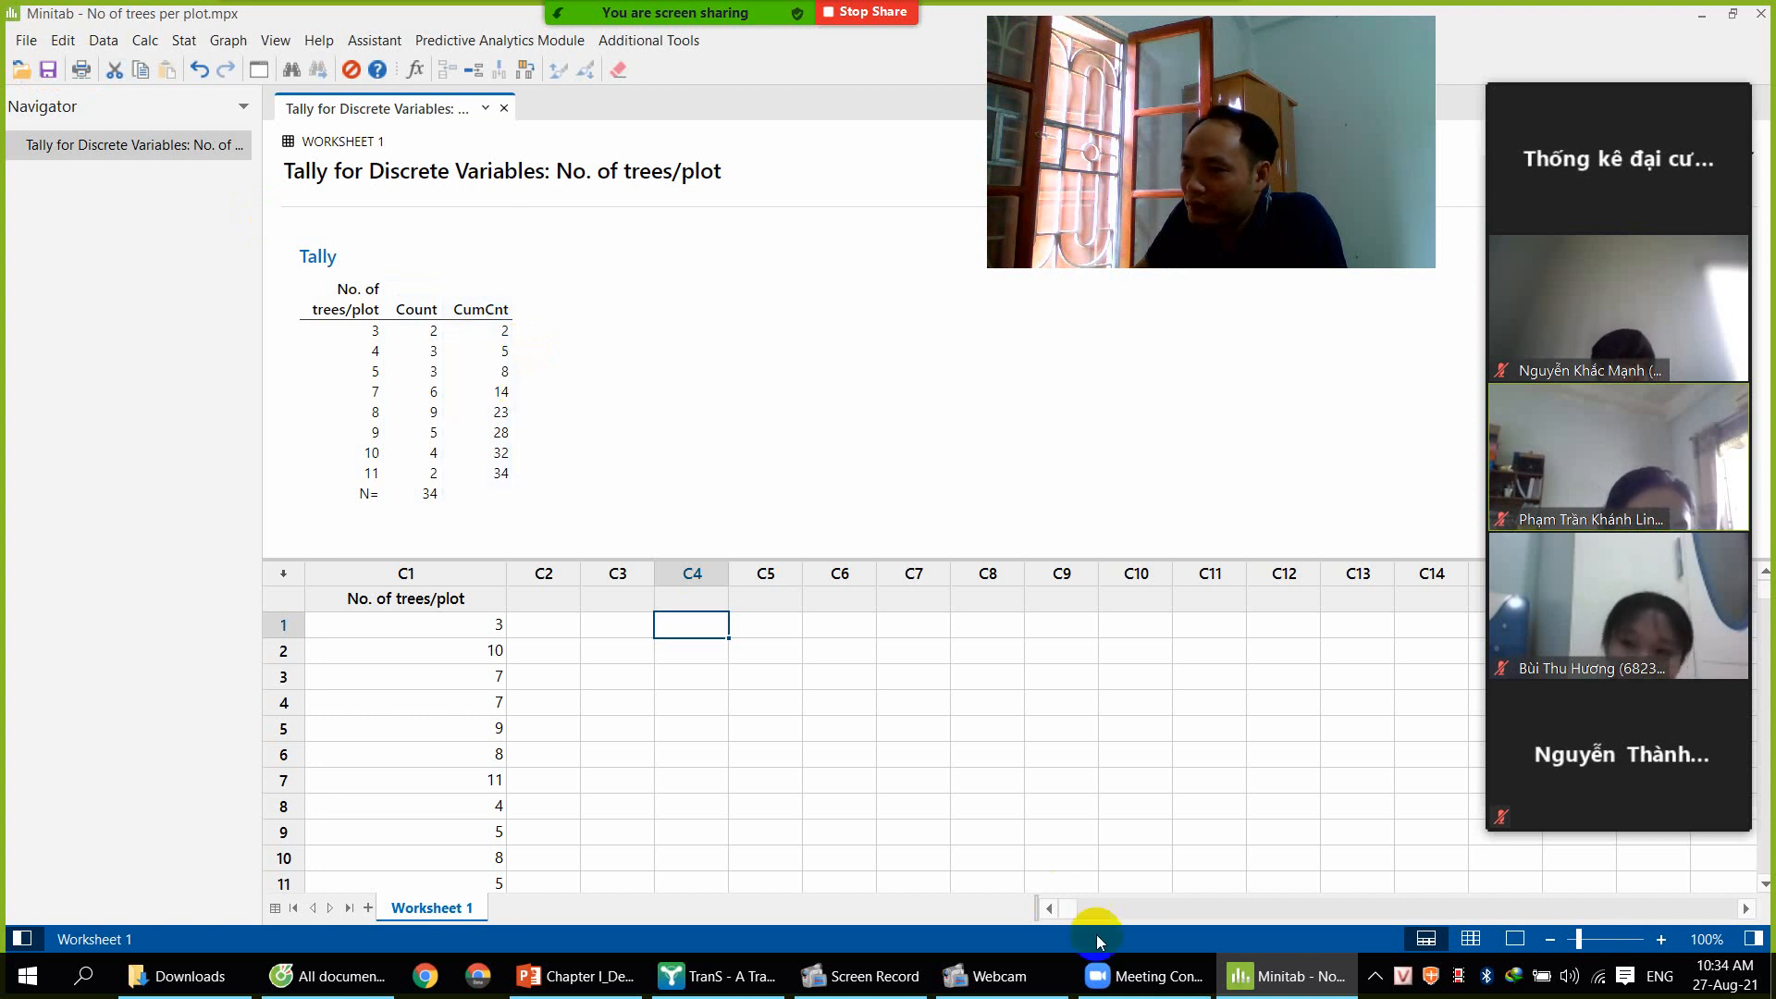
left_click(574, 975)
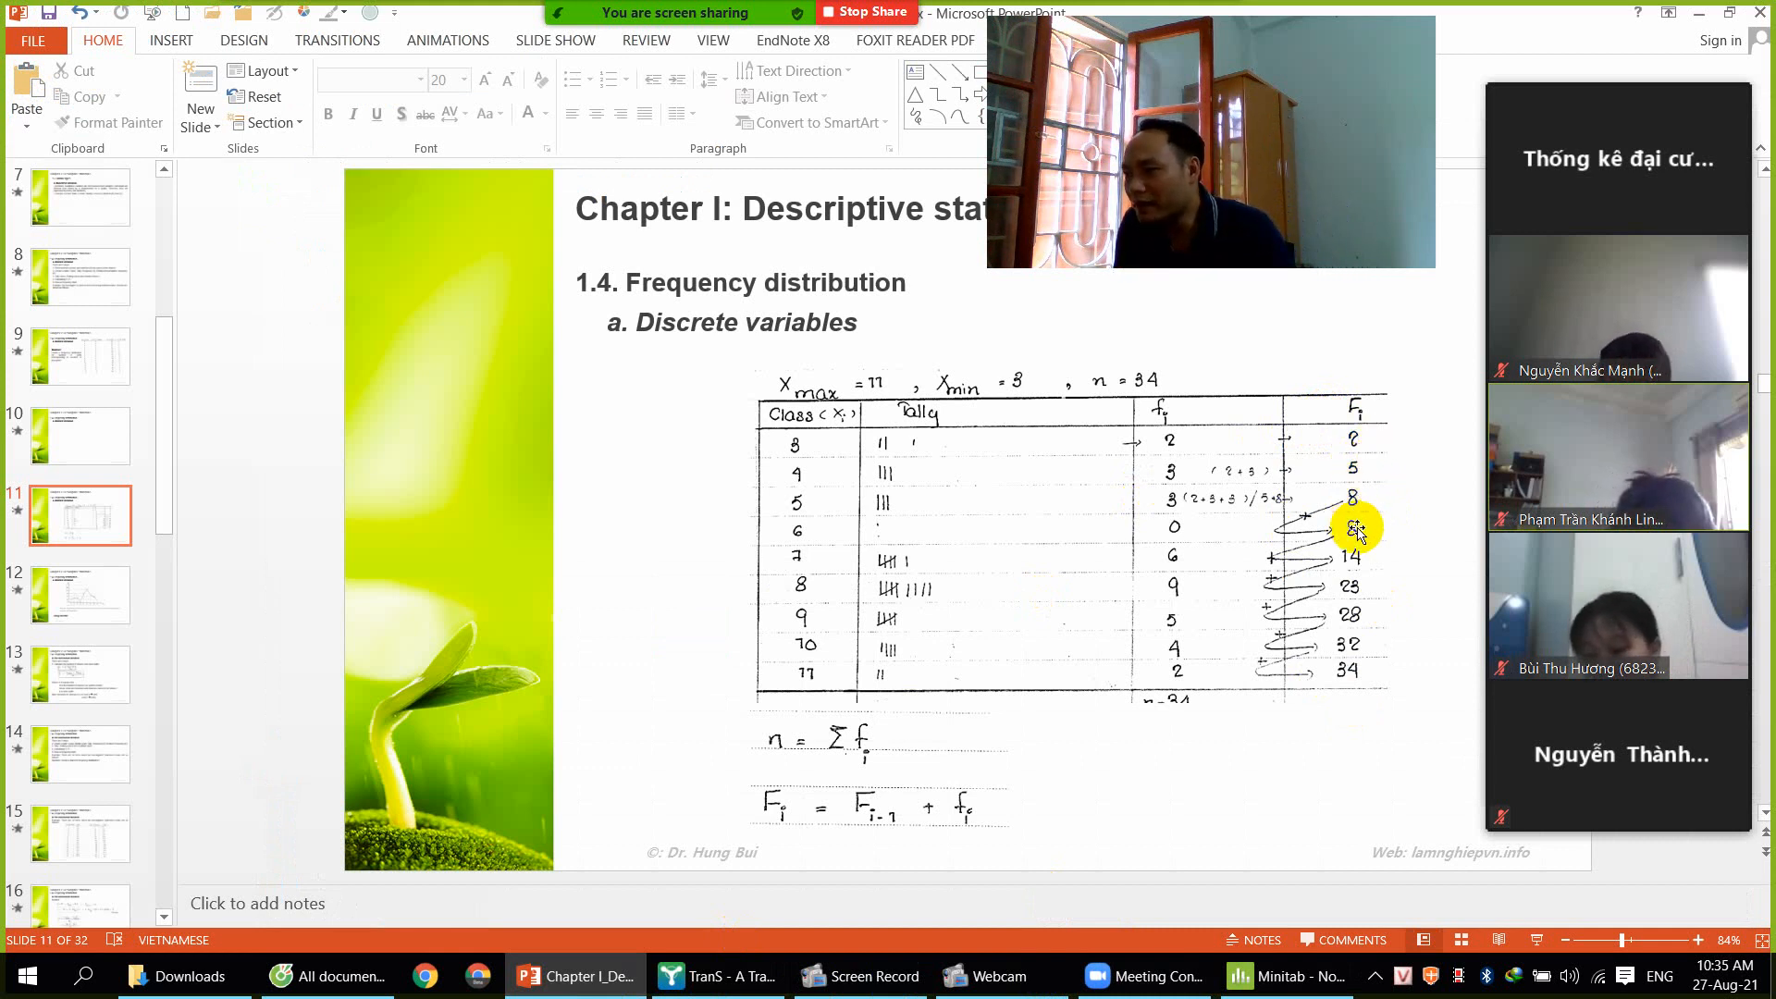
left_click(1290, 987)
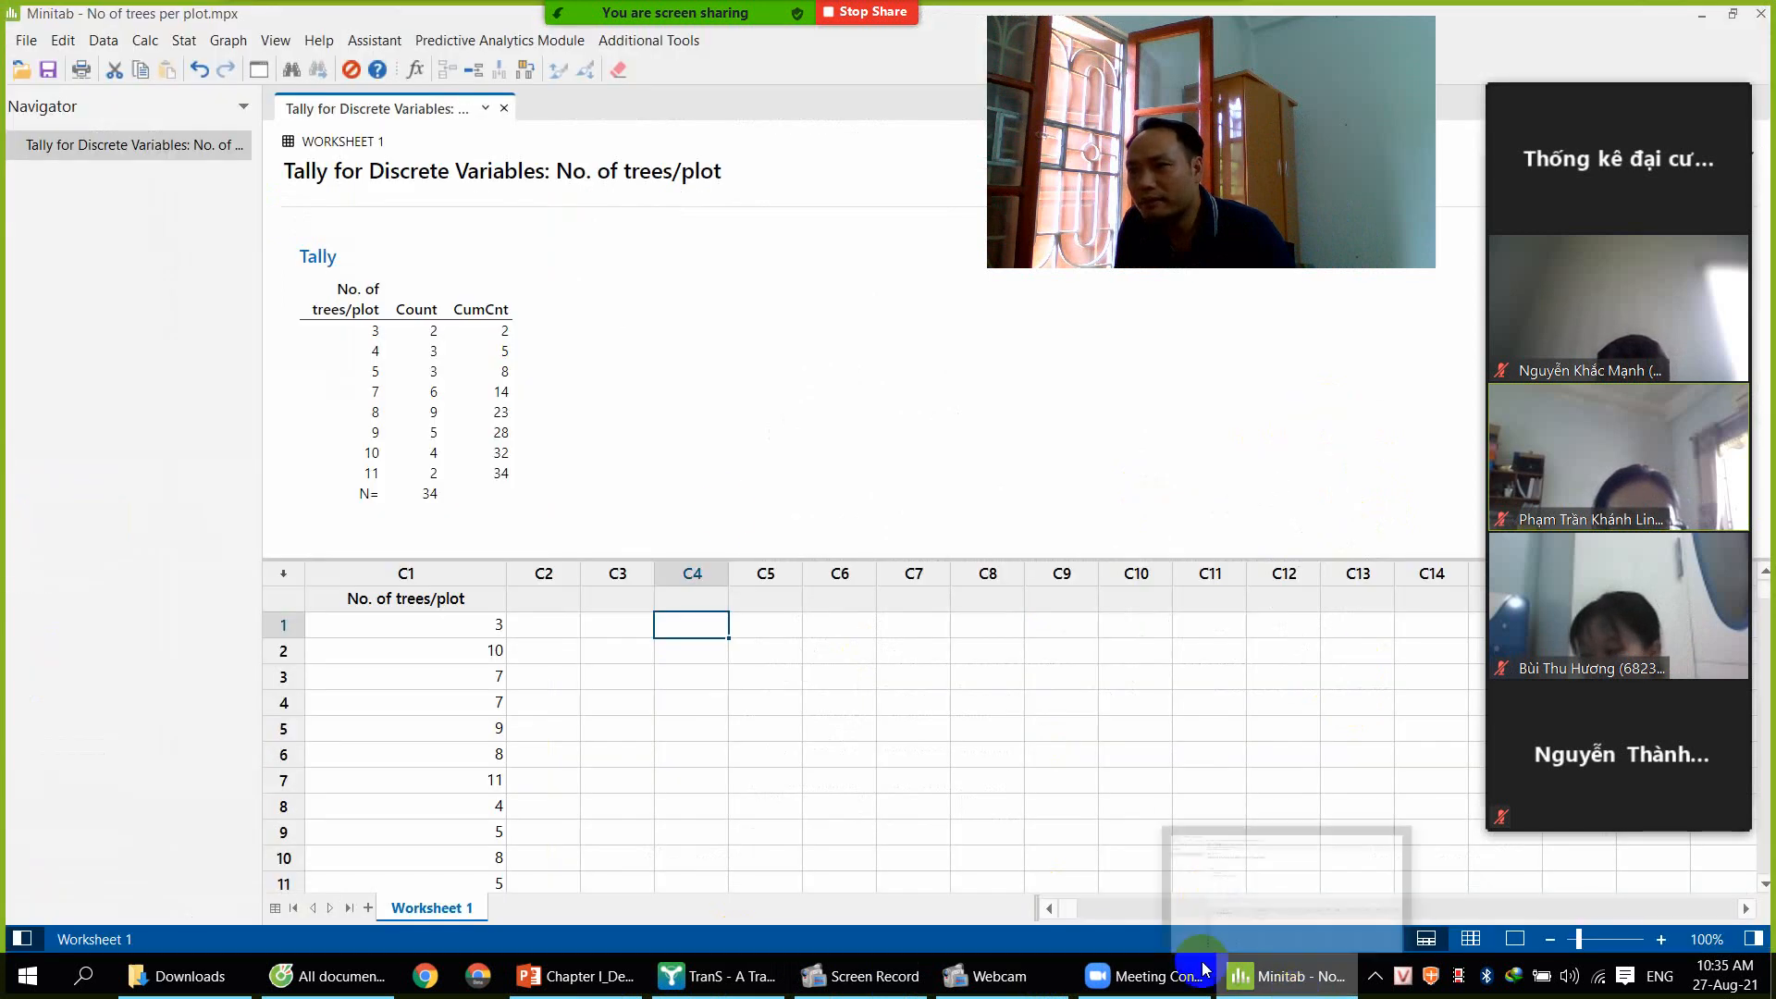
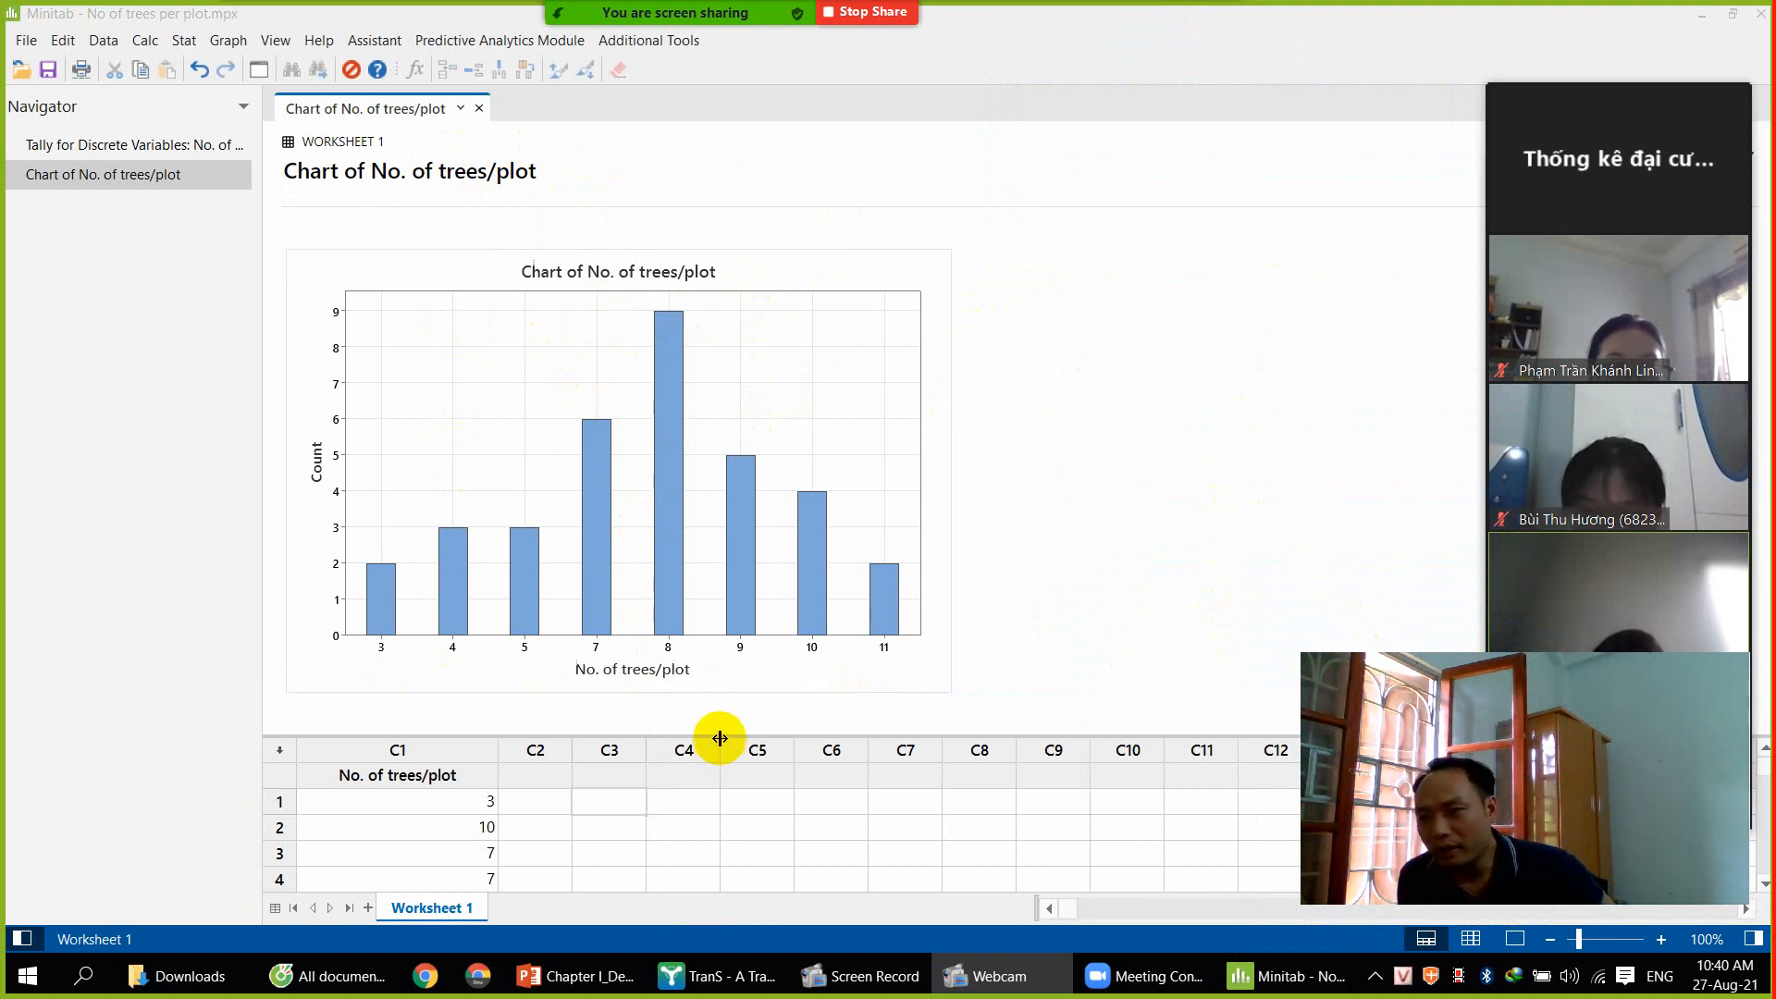
Reduce the output area's height slightly and review the saved tally output and the chart of No. of trees/plot
left_click_drag(709, 735, 698, 680)
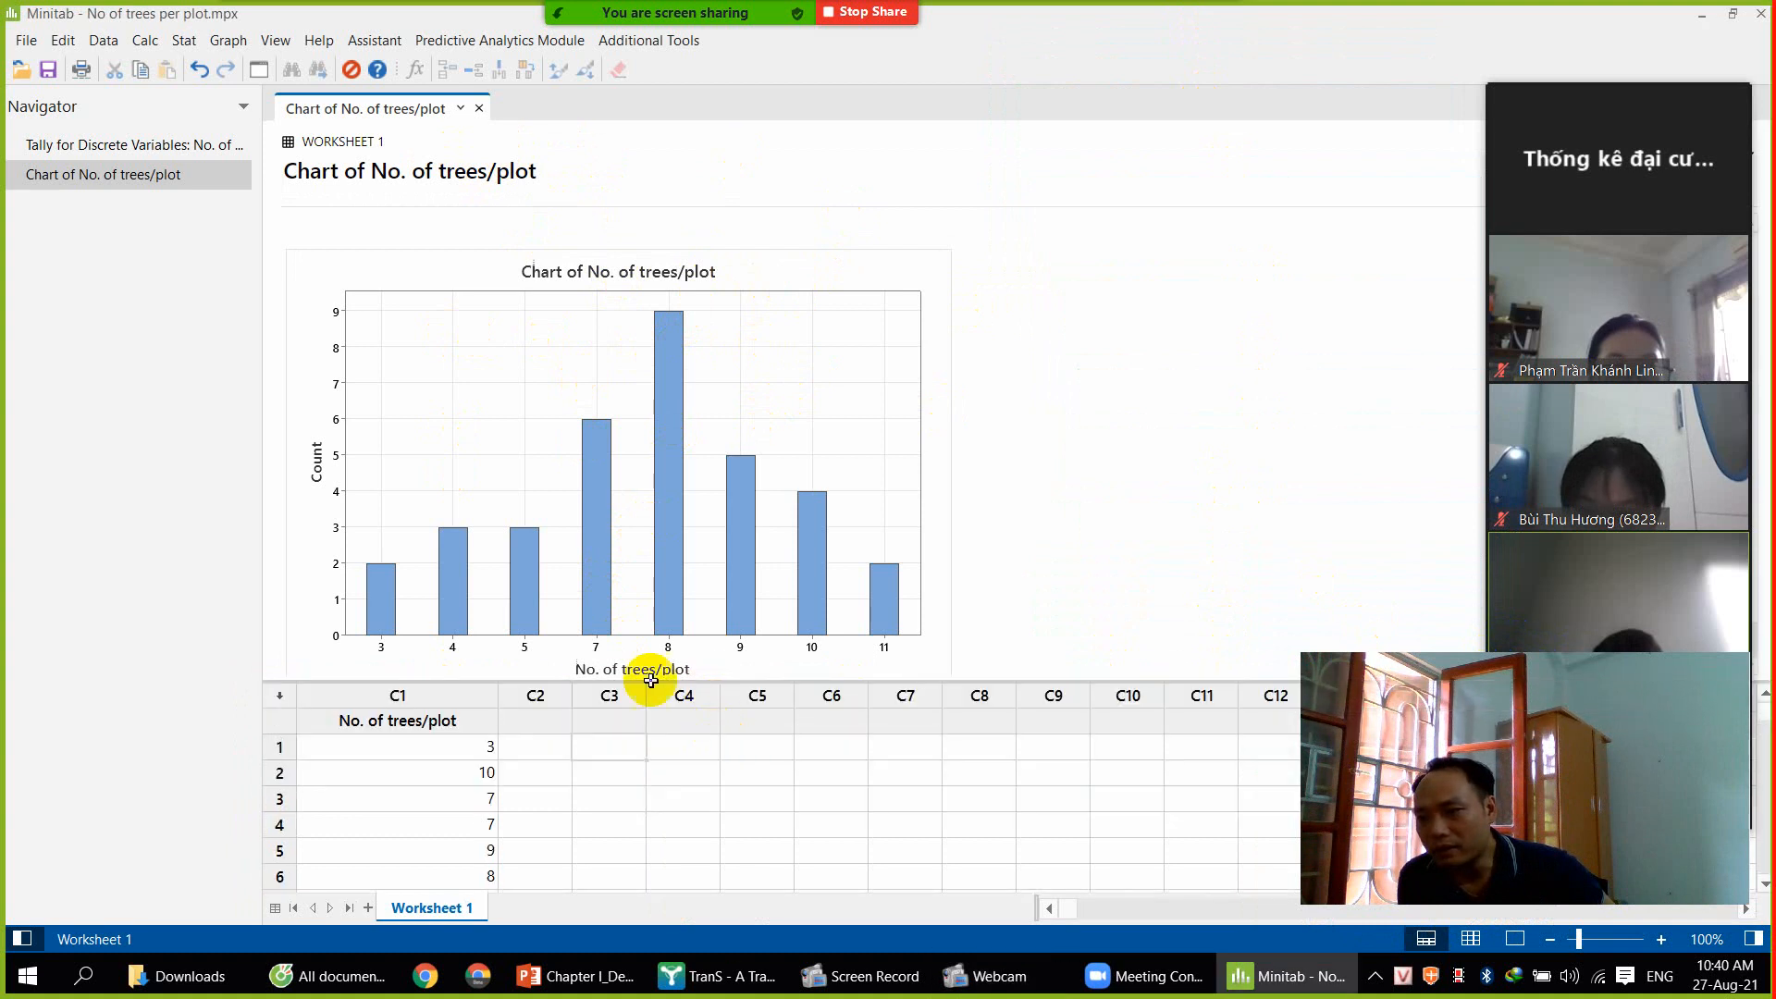
left_click(120, 143)
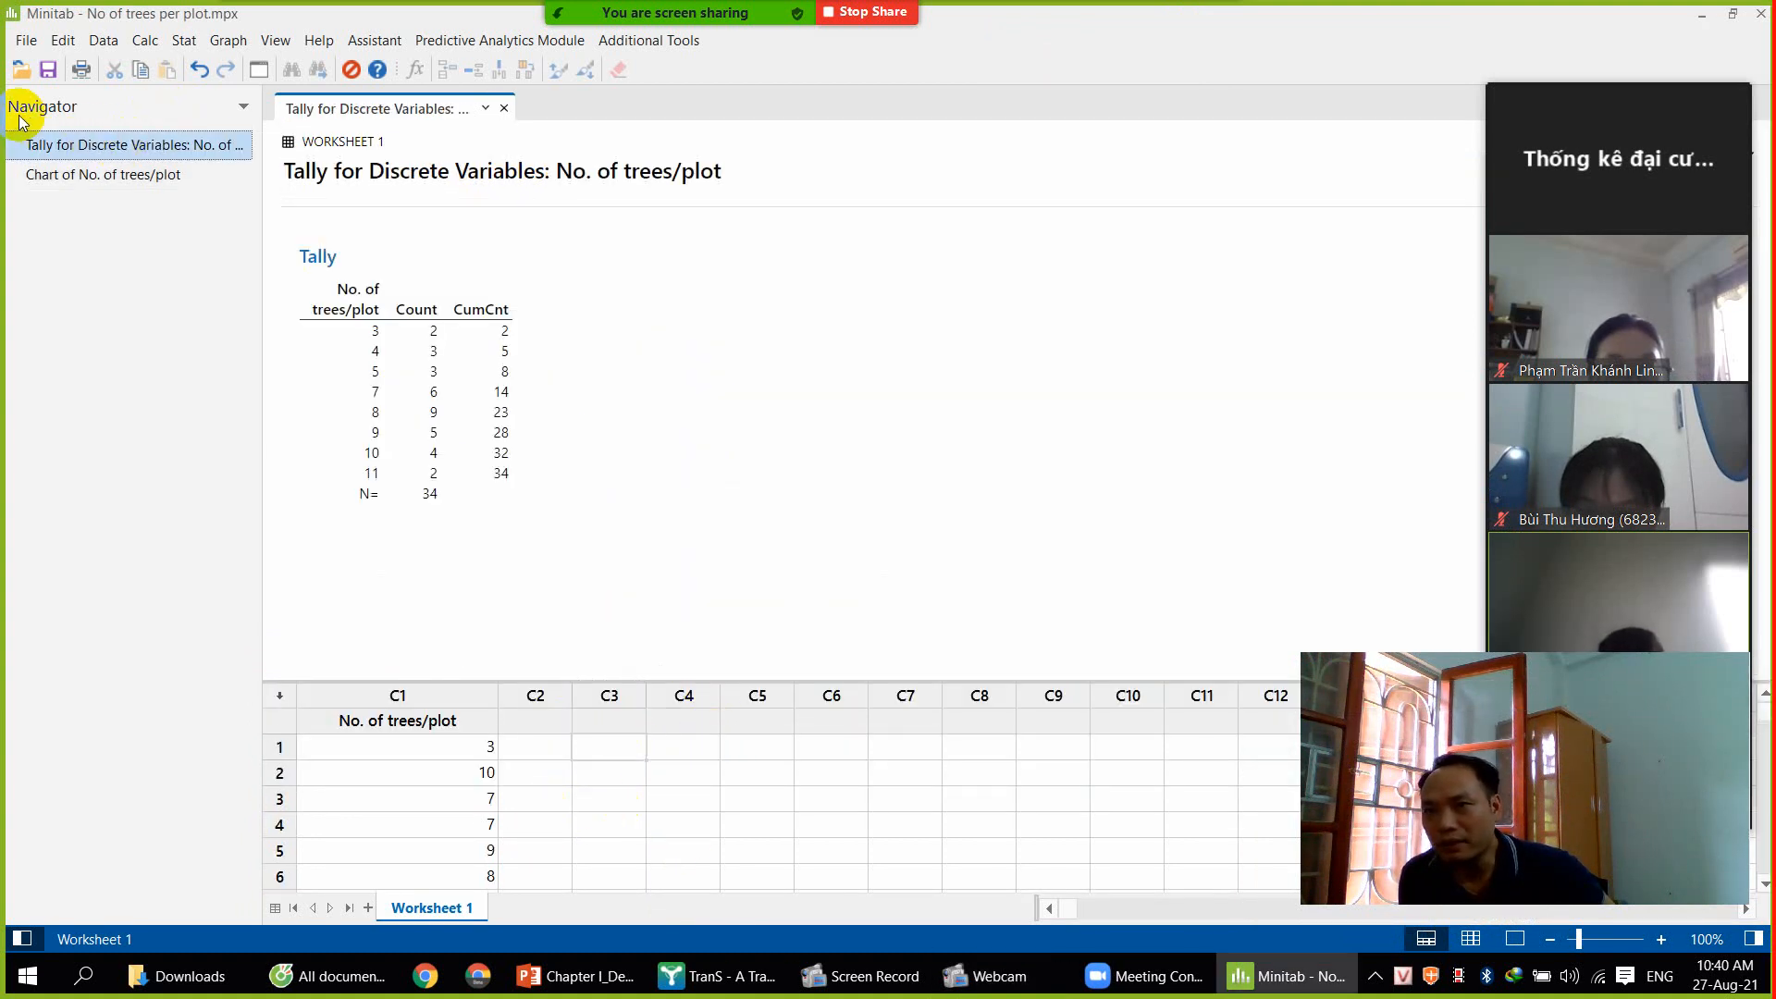
left_click(80, 152)
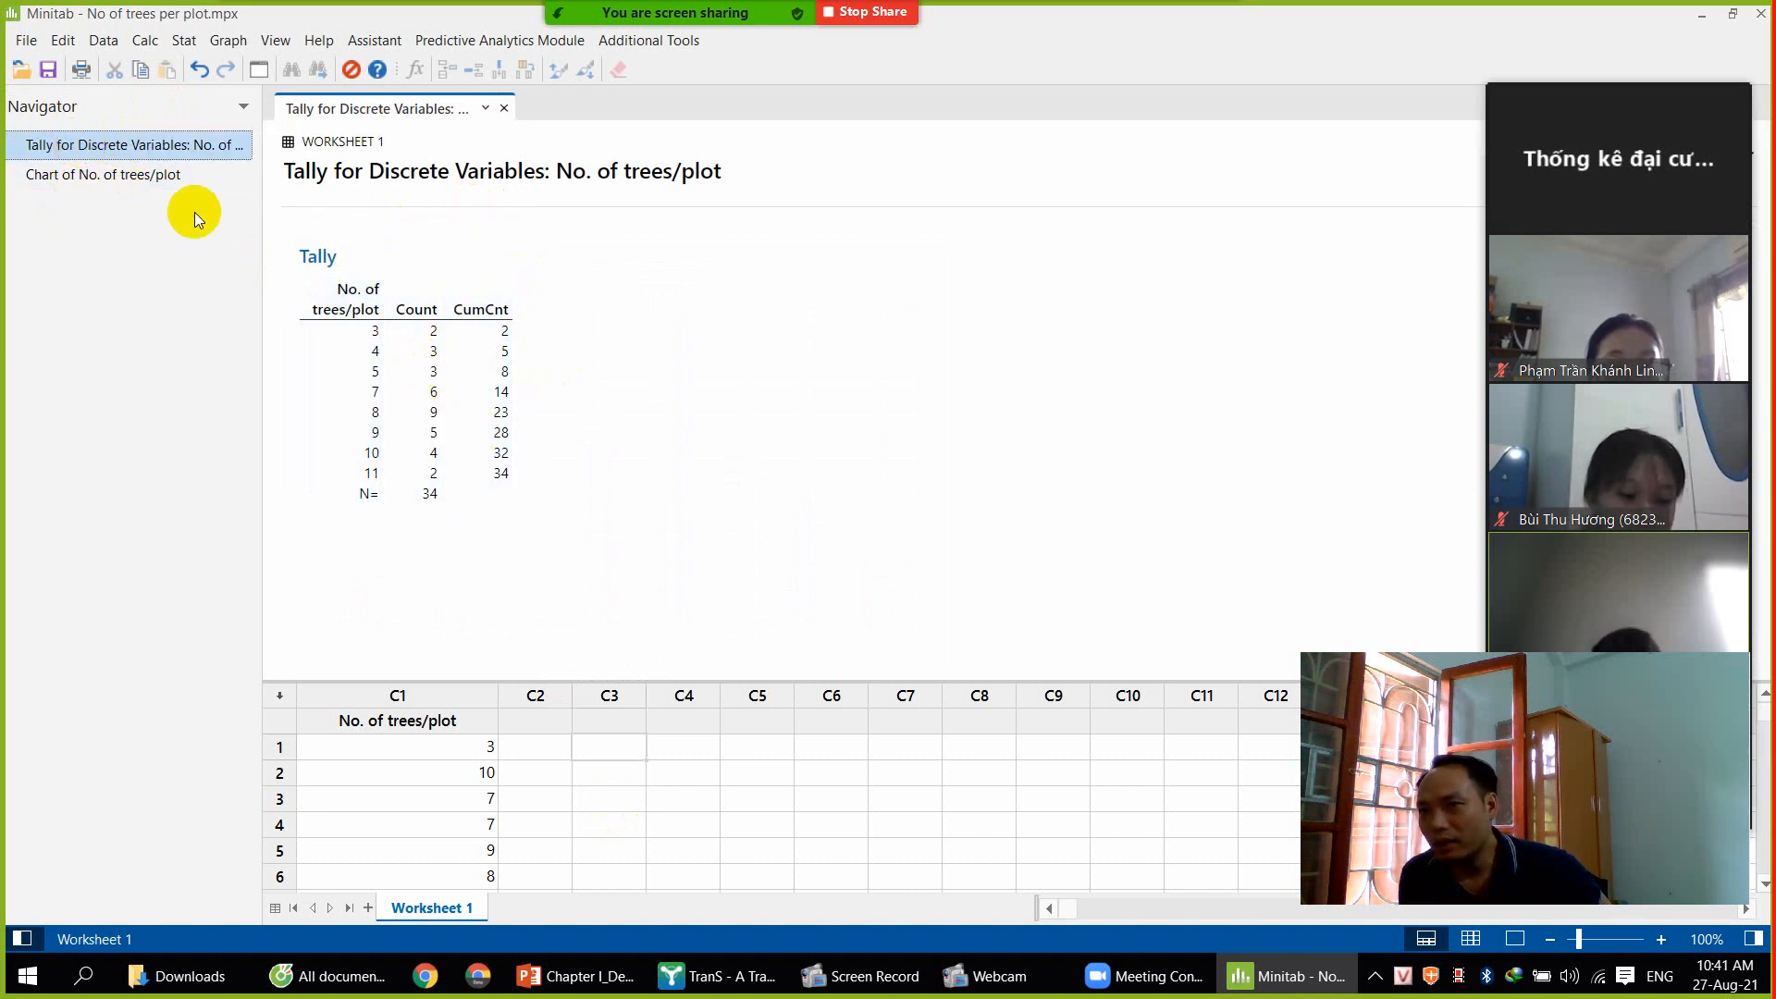
left_click(63, 178)
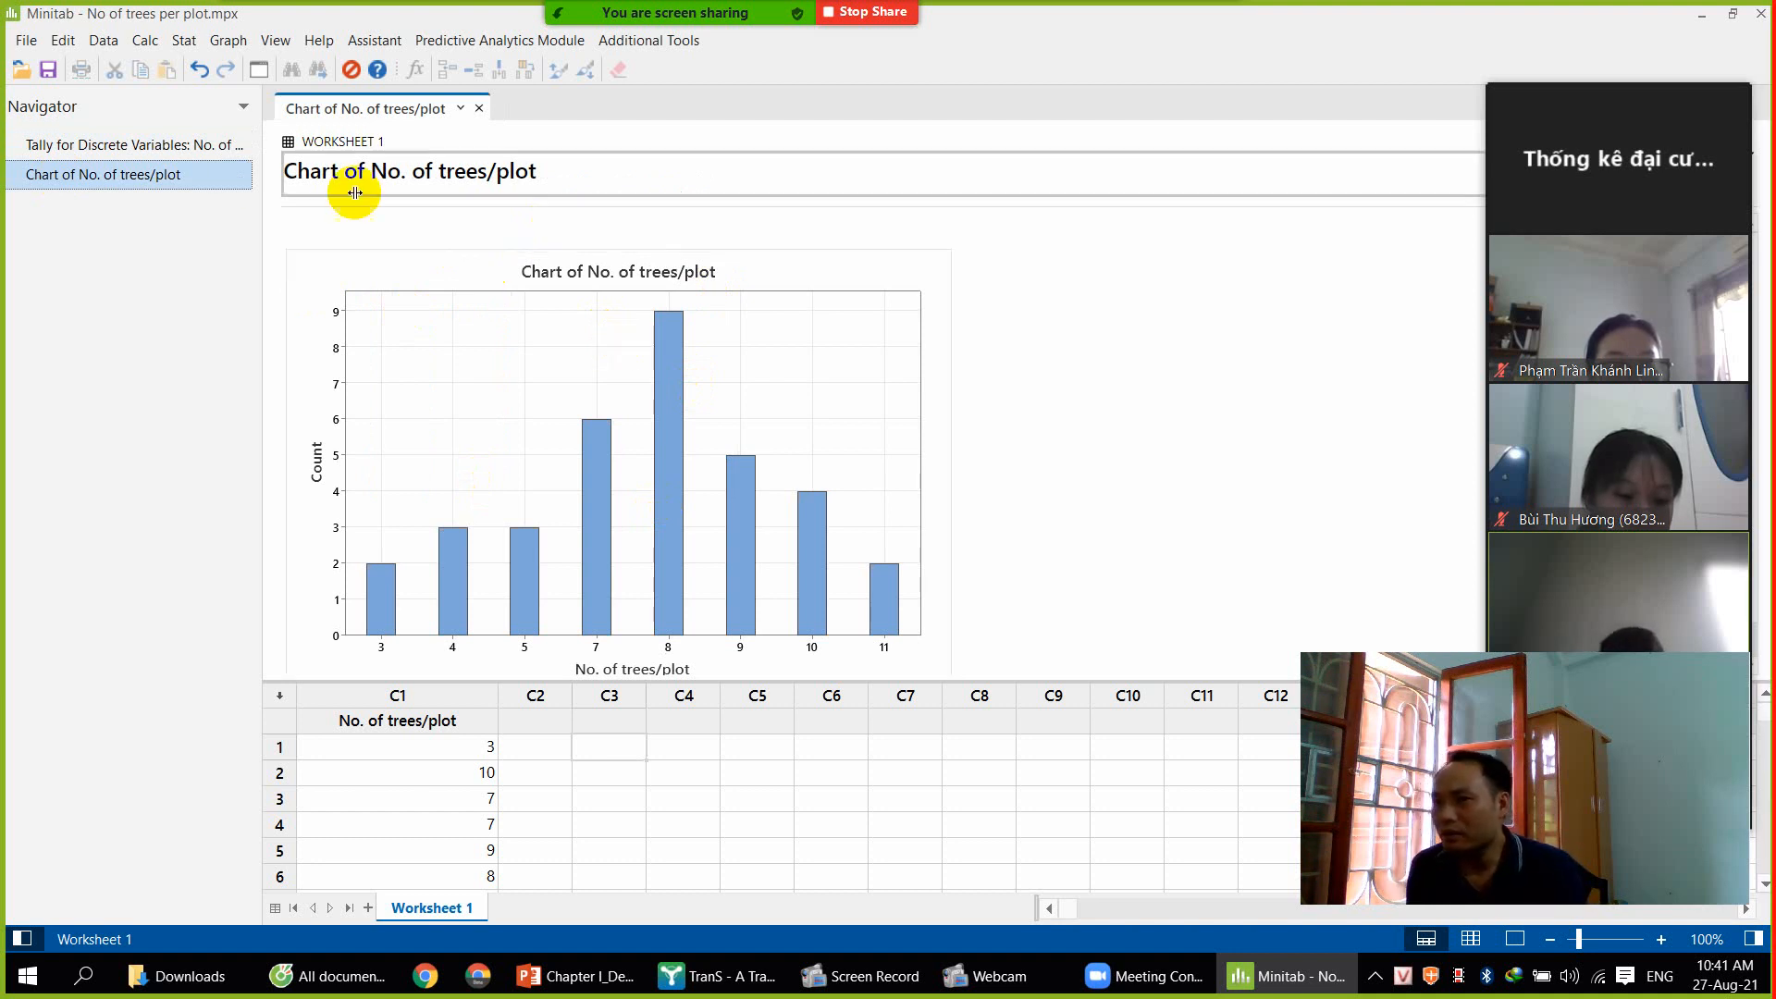
Compare the saved Tally for Discrete Variables output with the chart of No. of trees/plot by alternating between them
left_click(85, 148)
left_click(83, 176)
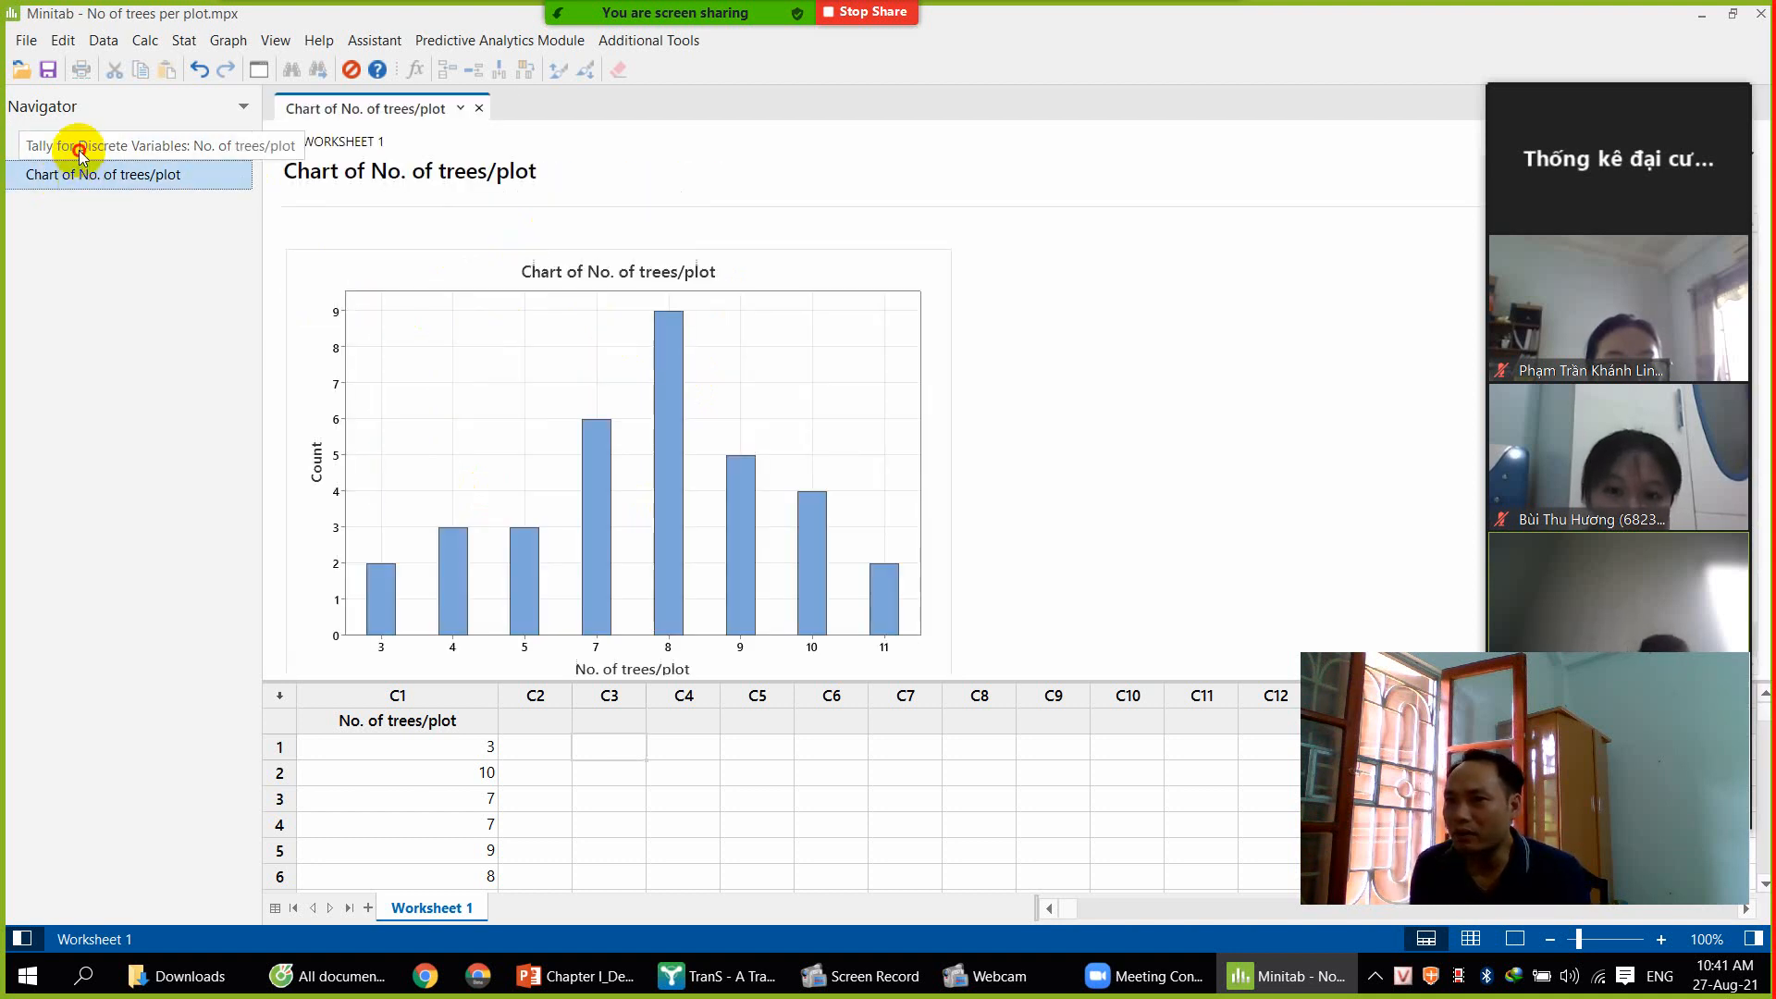
left_click(72, 146)
left_click(75, 176)
left_click(72, 145)
left_click(74, 176)
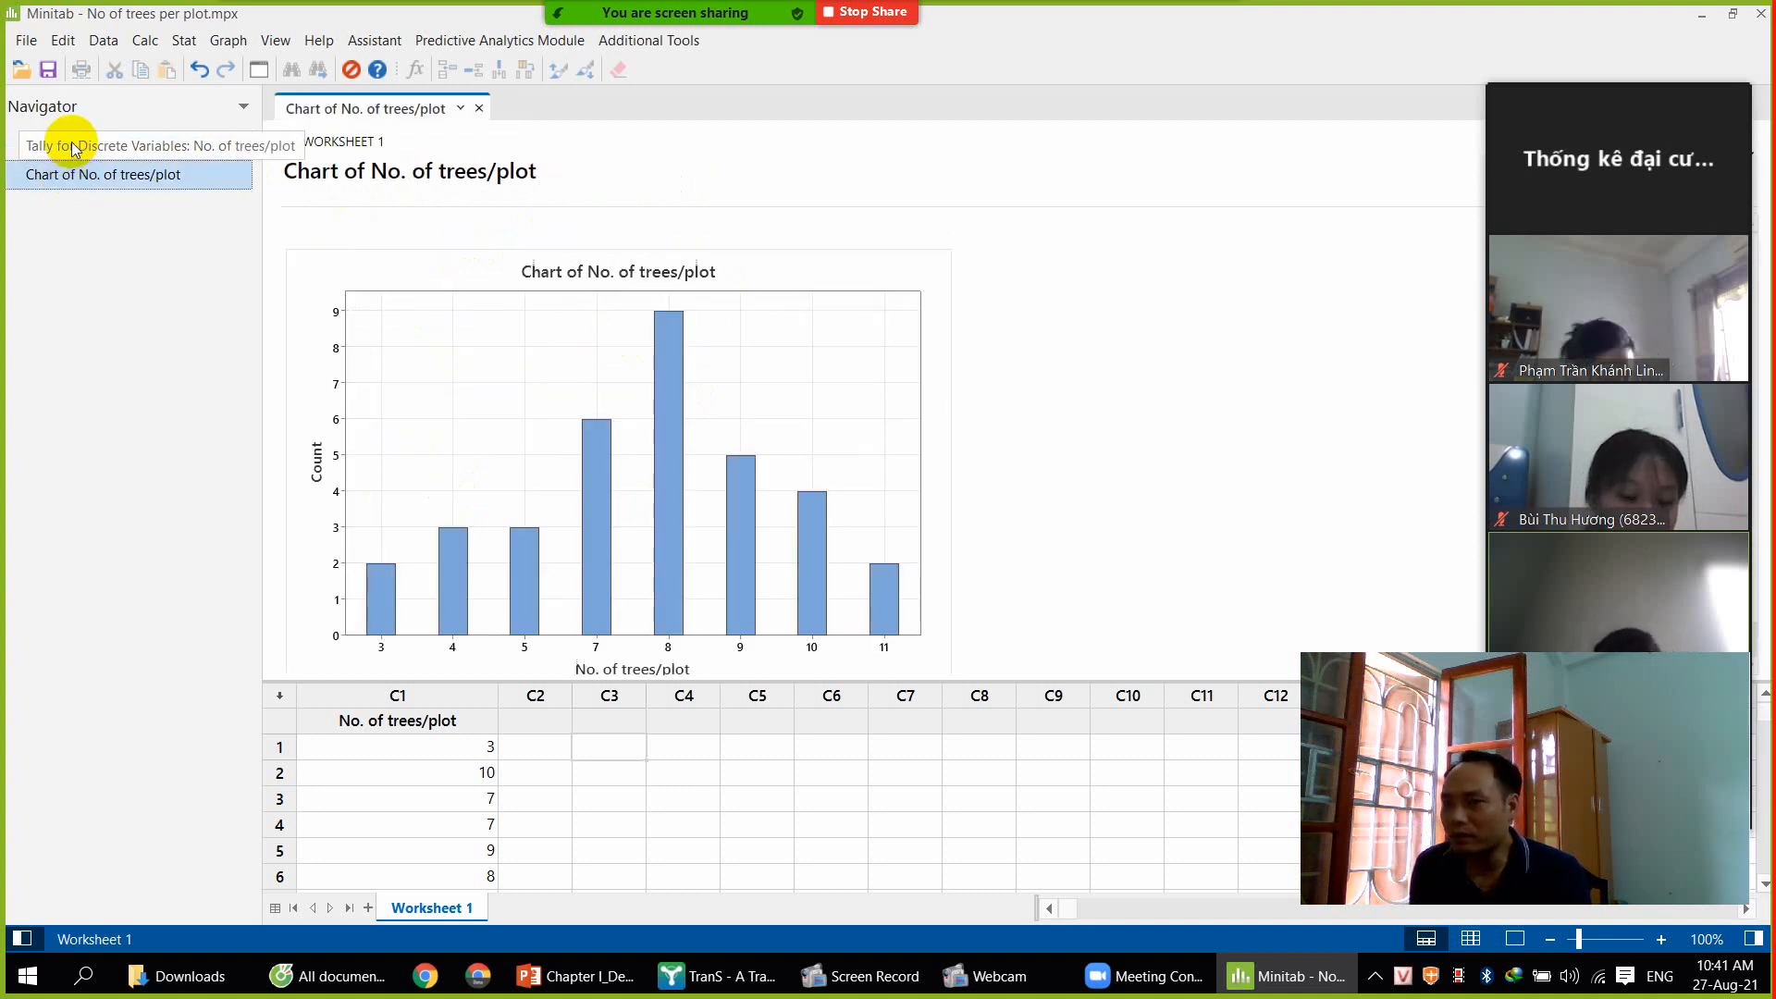
left_click(74, 146)
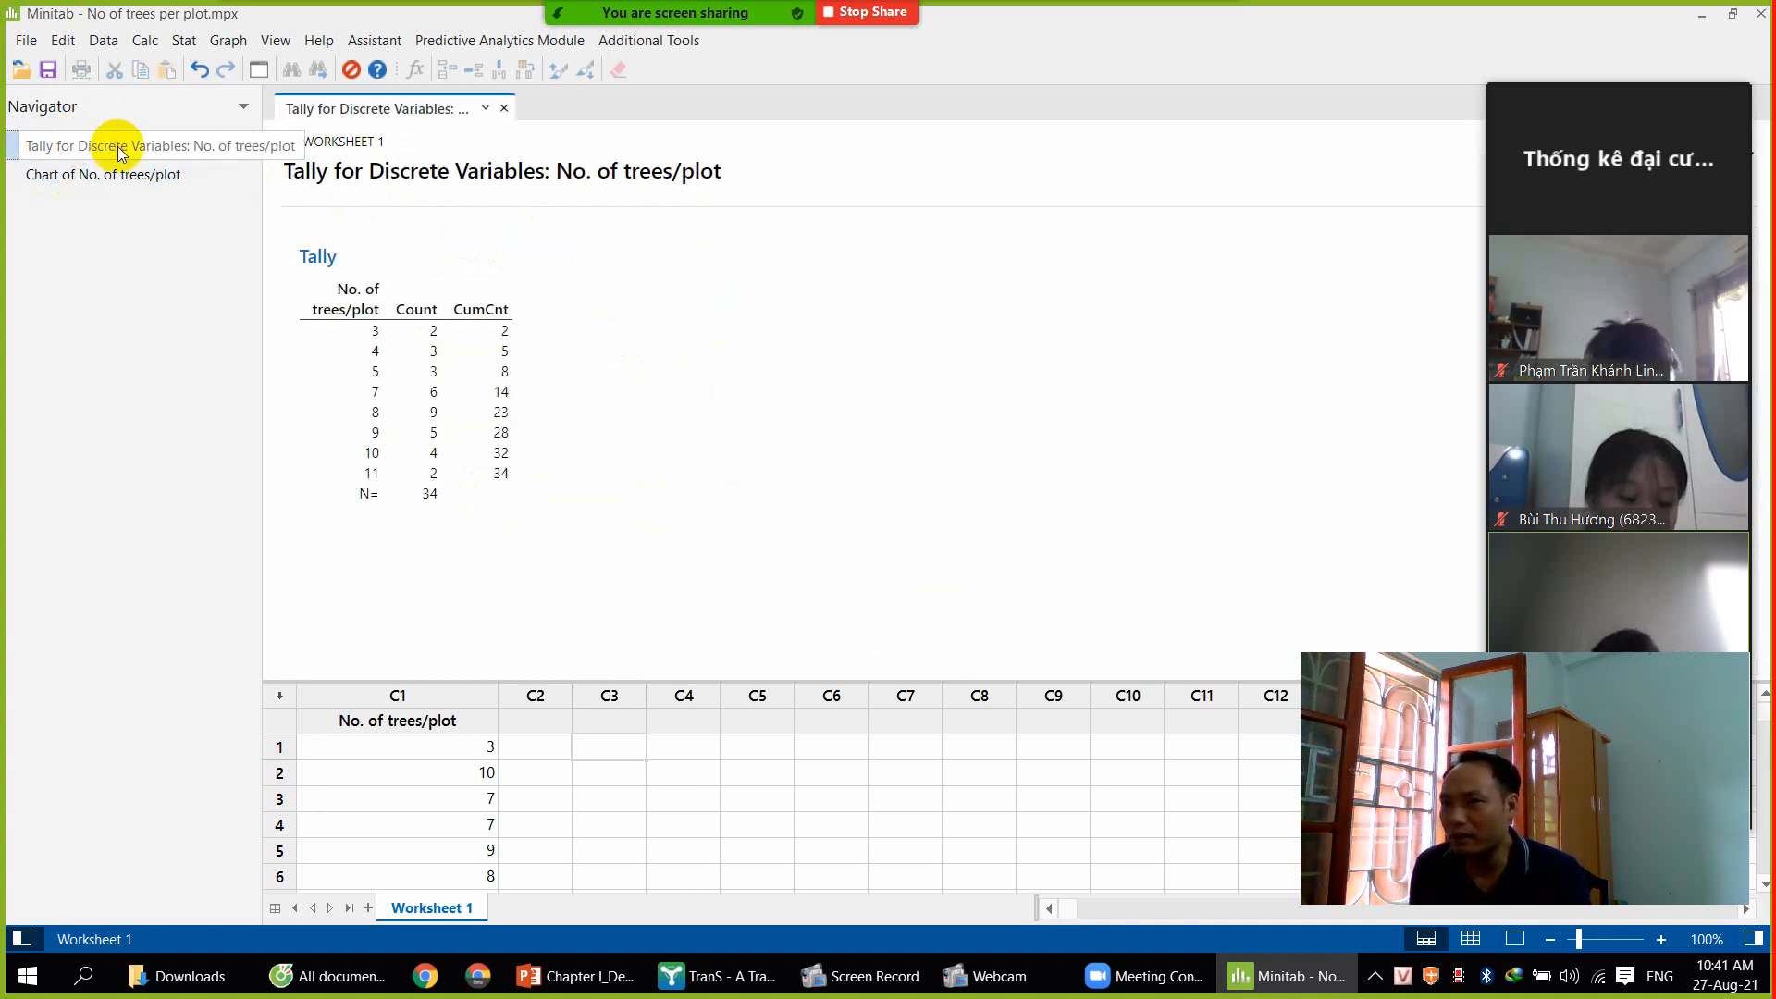
left_click(118, 175)
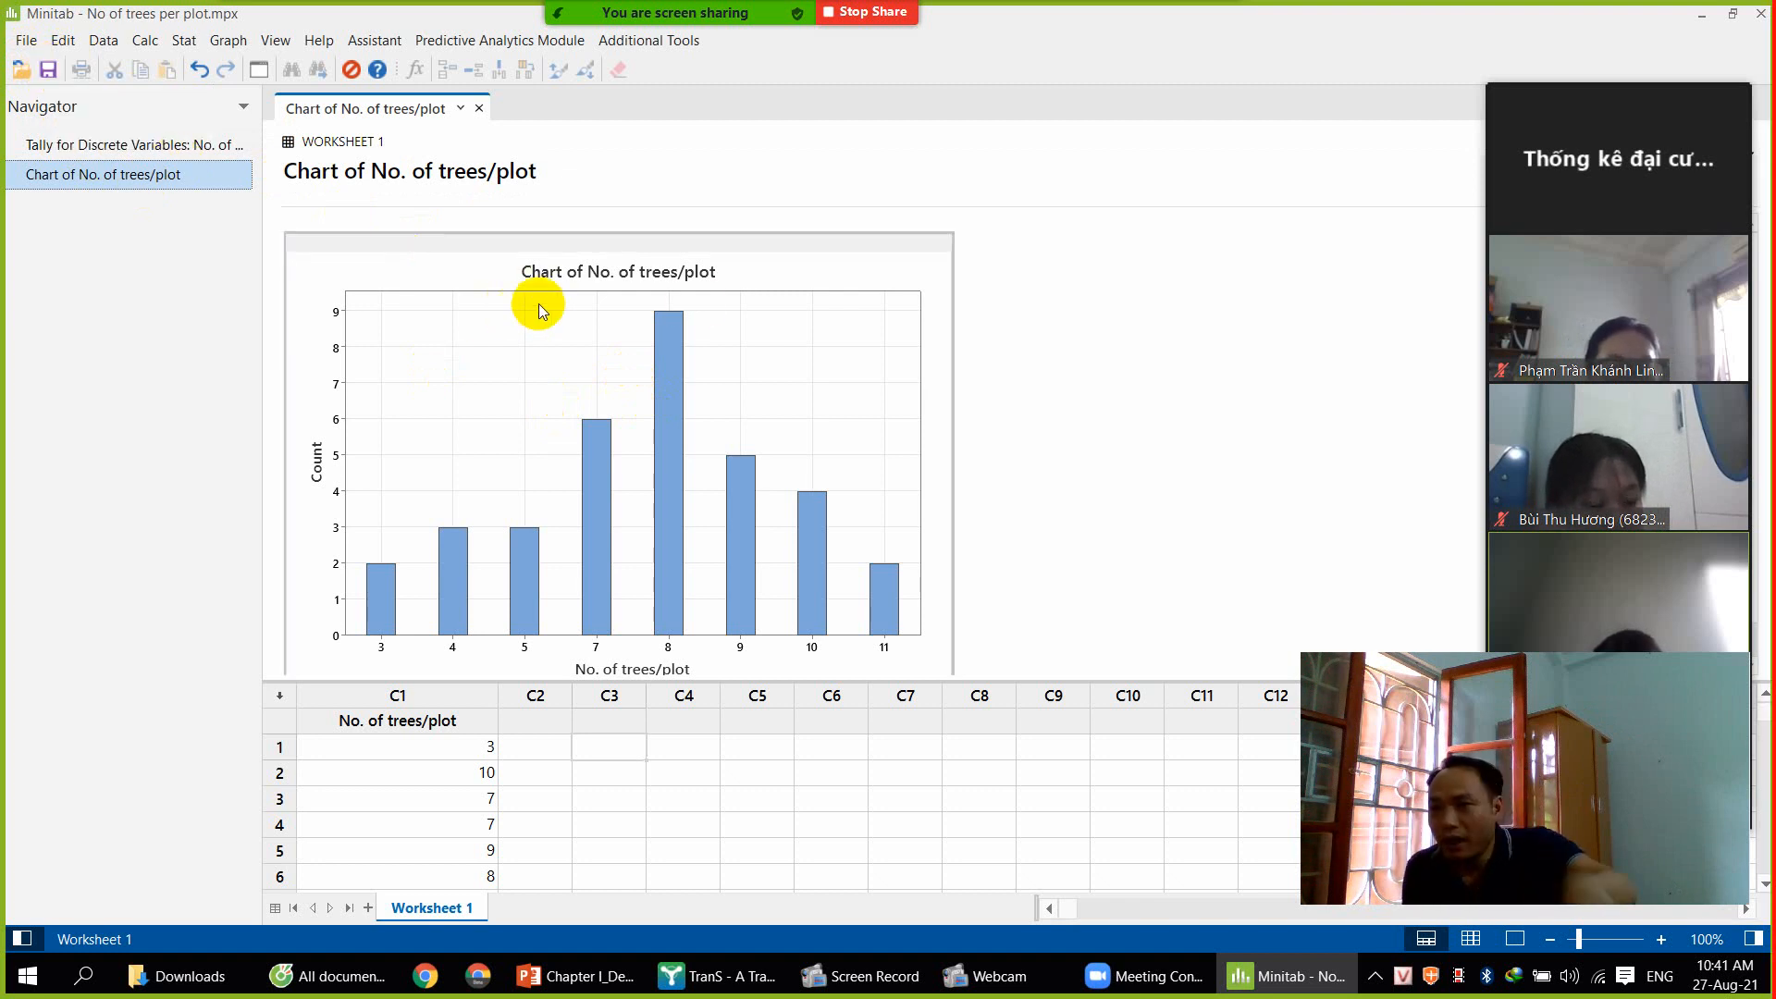
left_click(122, 146)
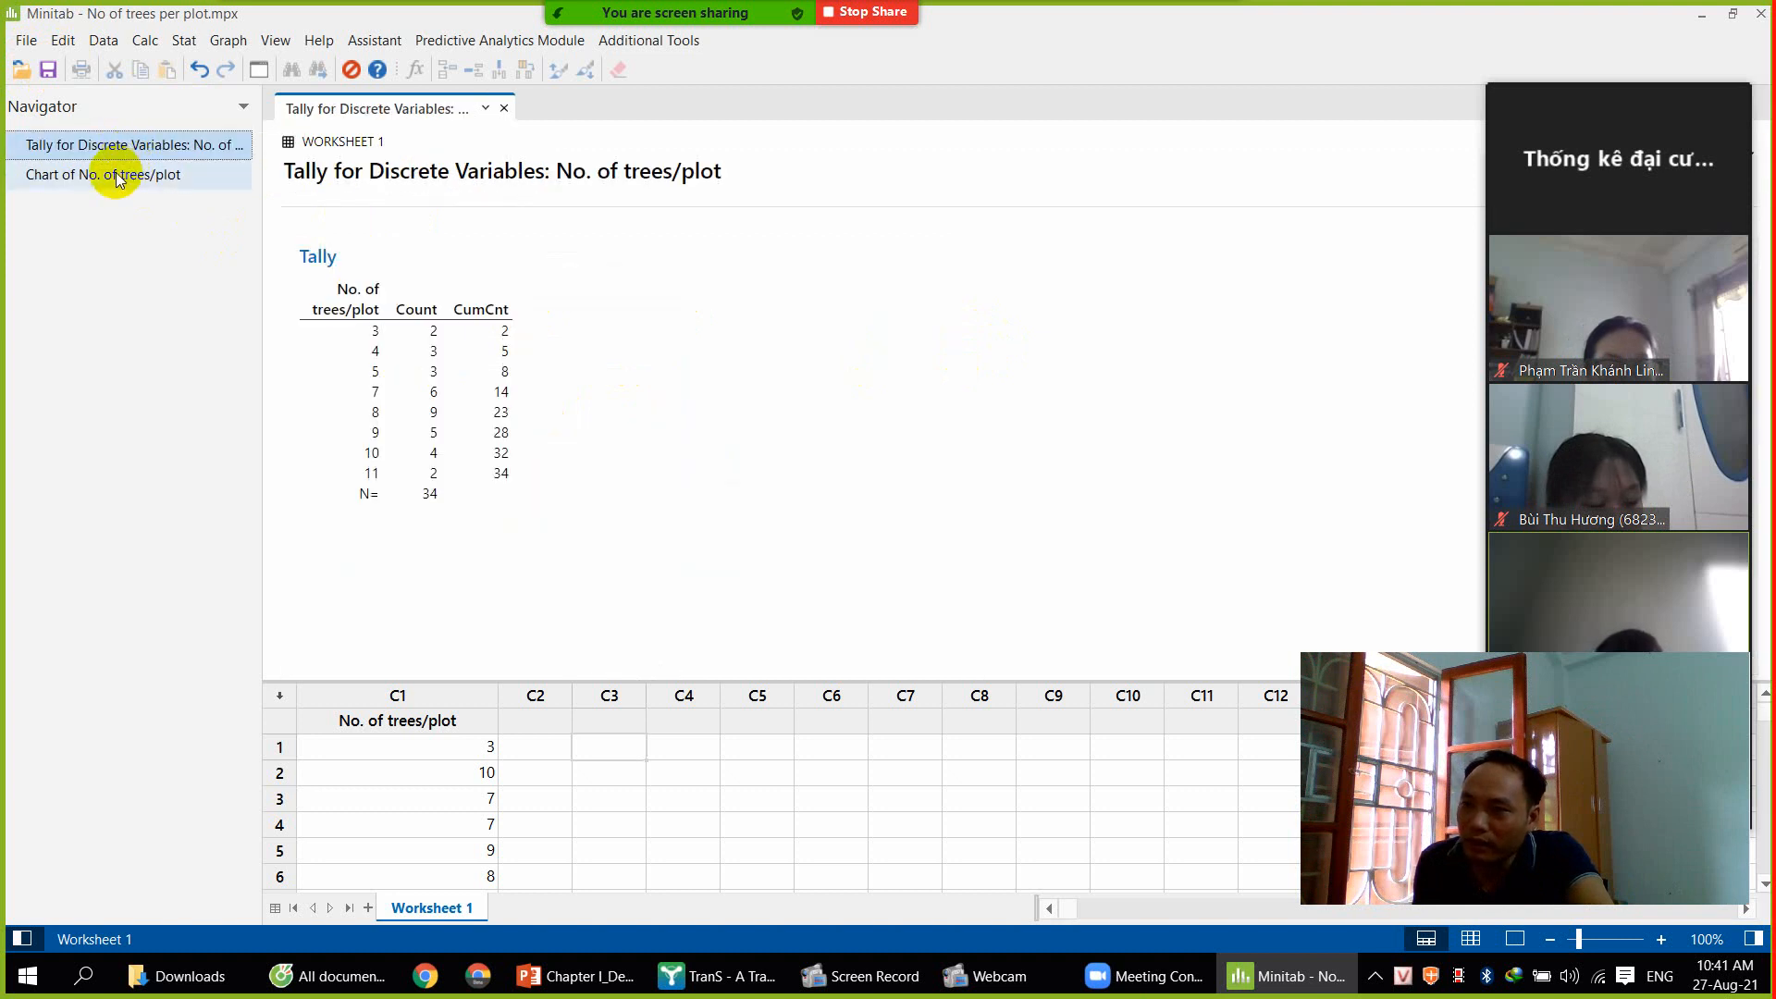
left_click(102, 175)
left_click(105, 148)
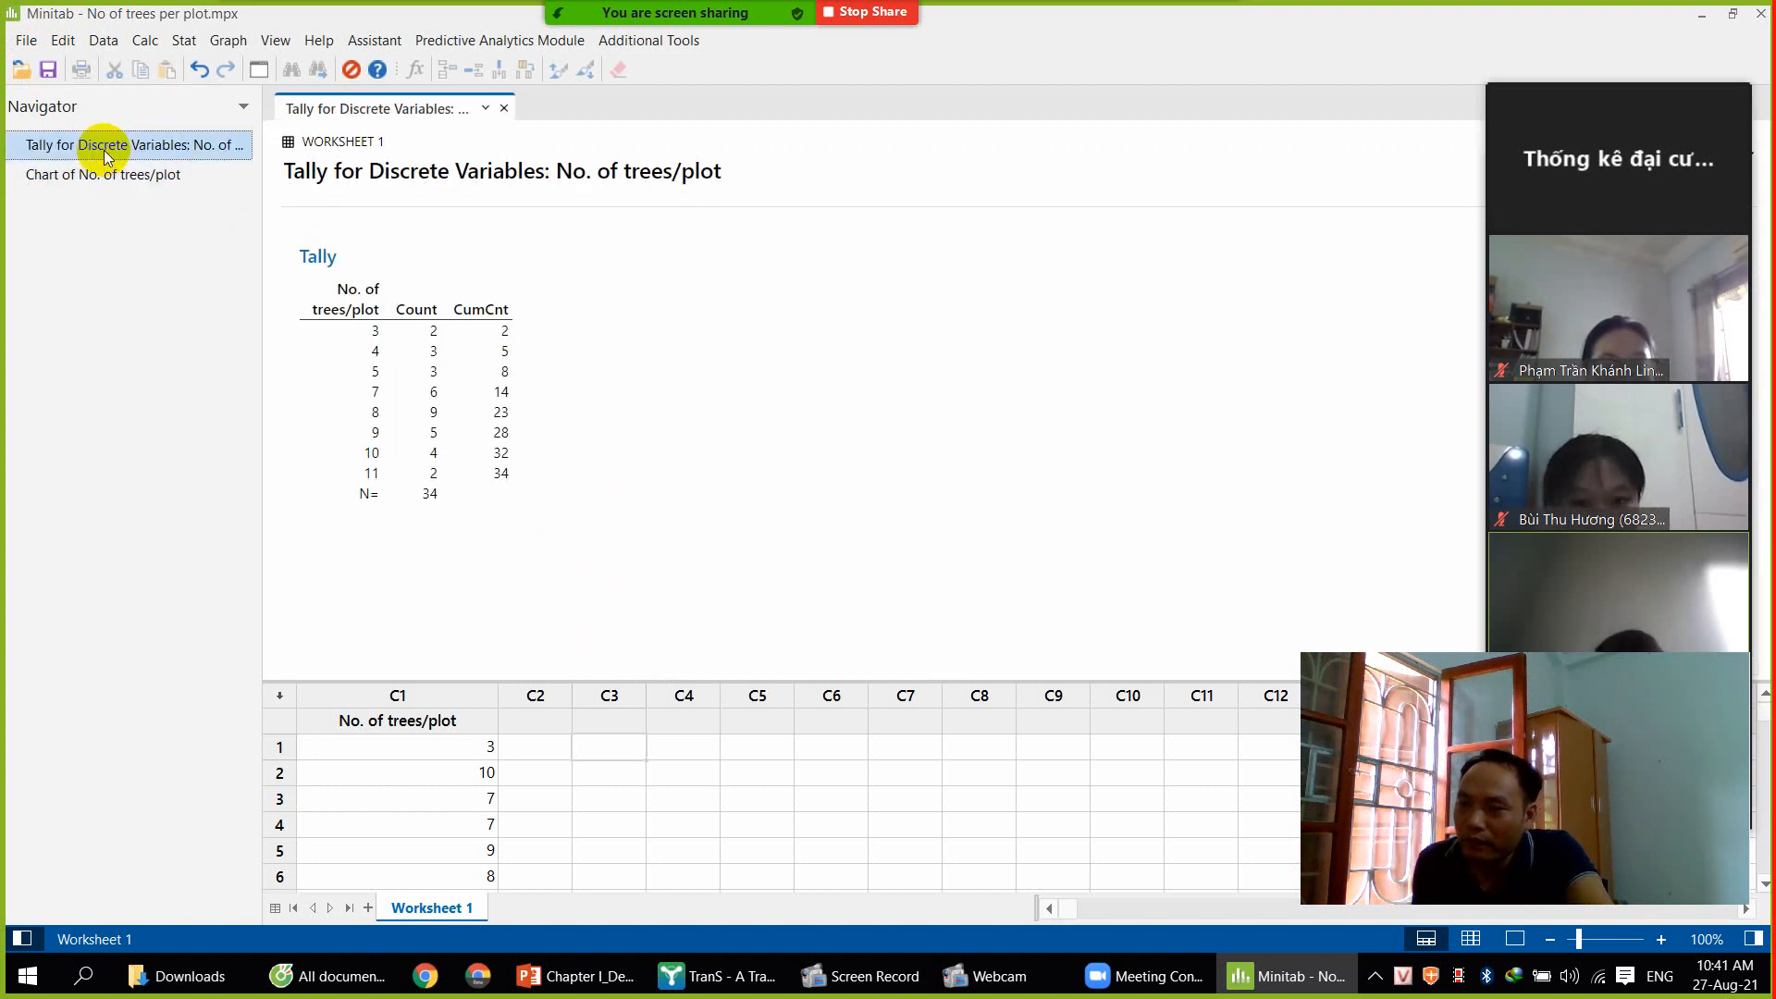
left_click(104, 174)
left_click(108, 148)
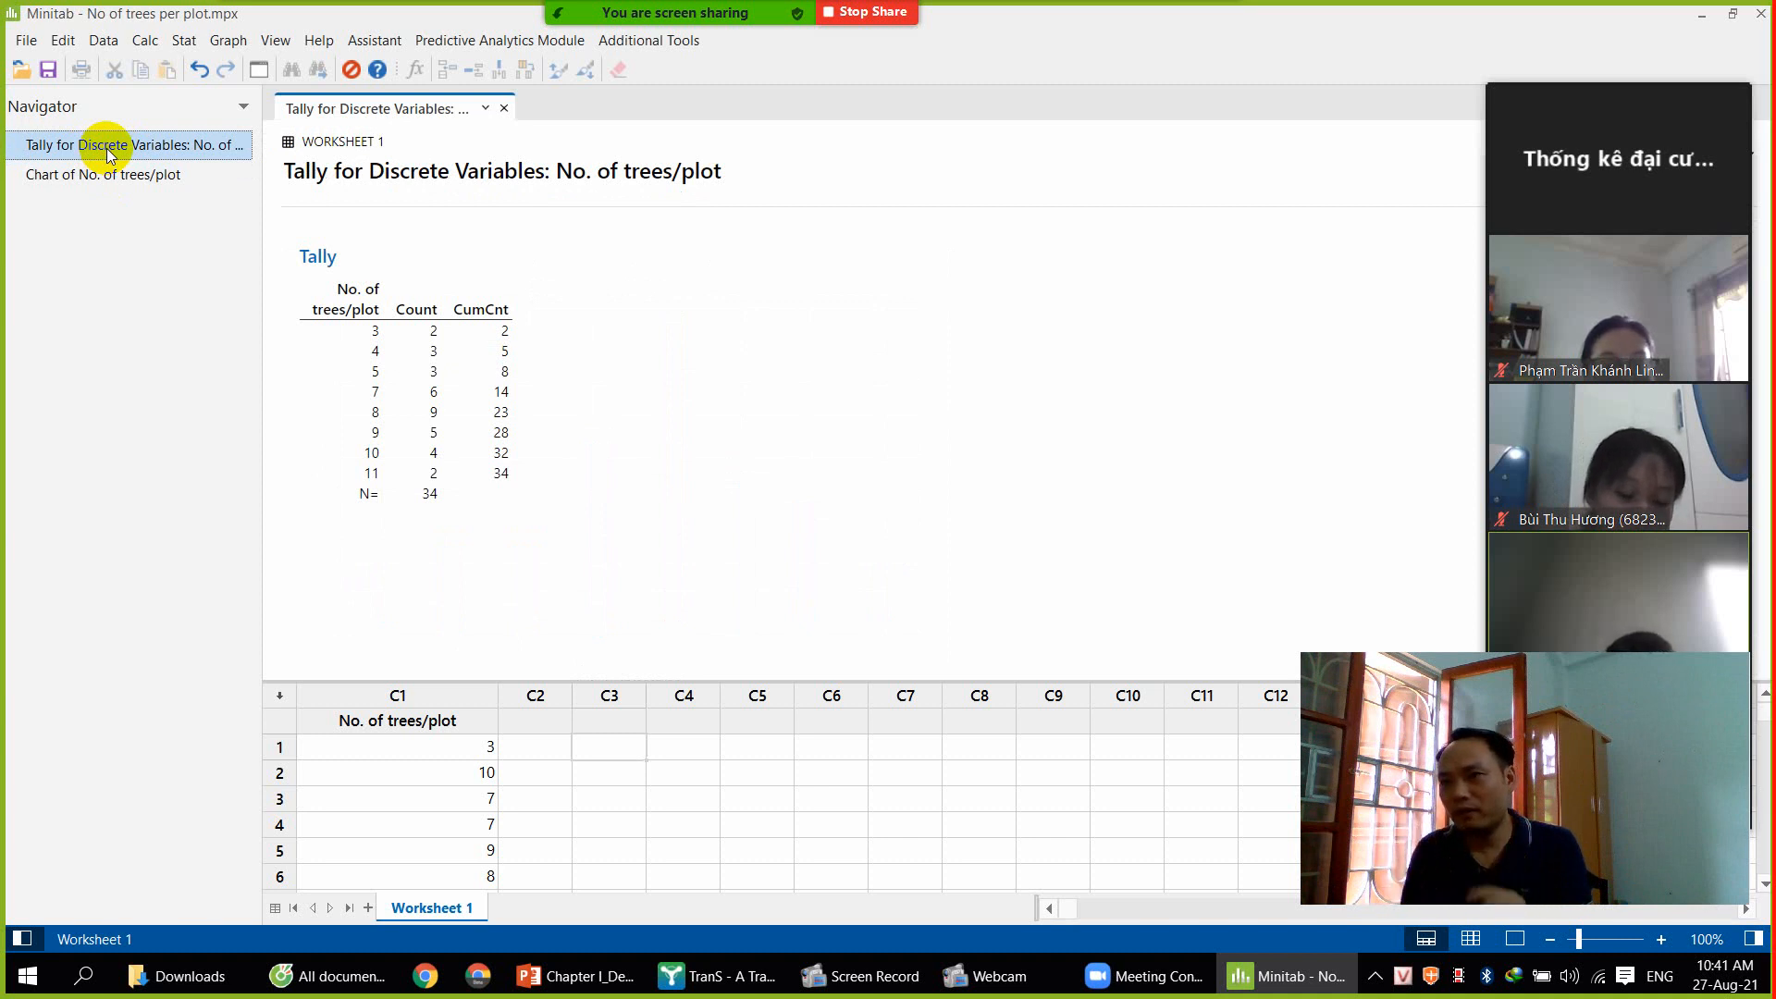
Copy the Tally table of No. of trees/plot from the Minitab output
right_click(487, 223)
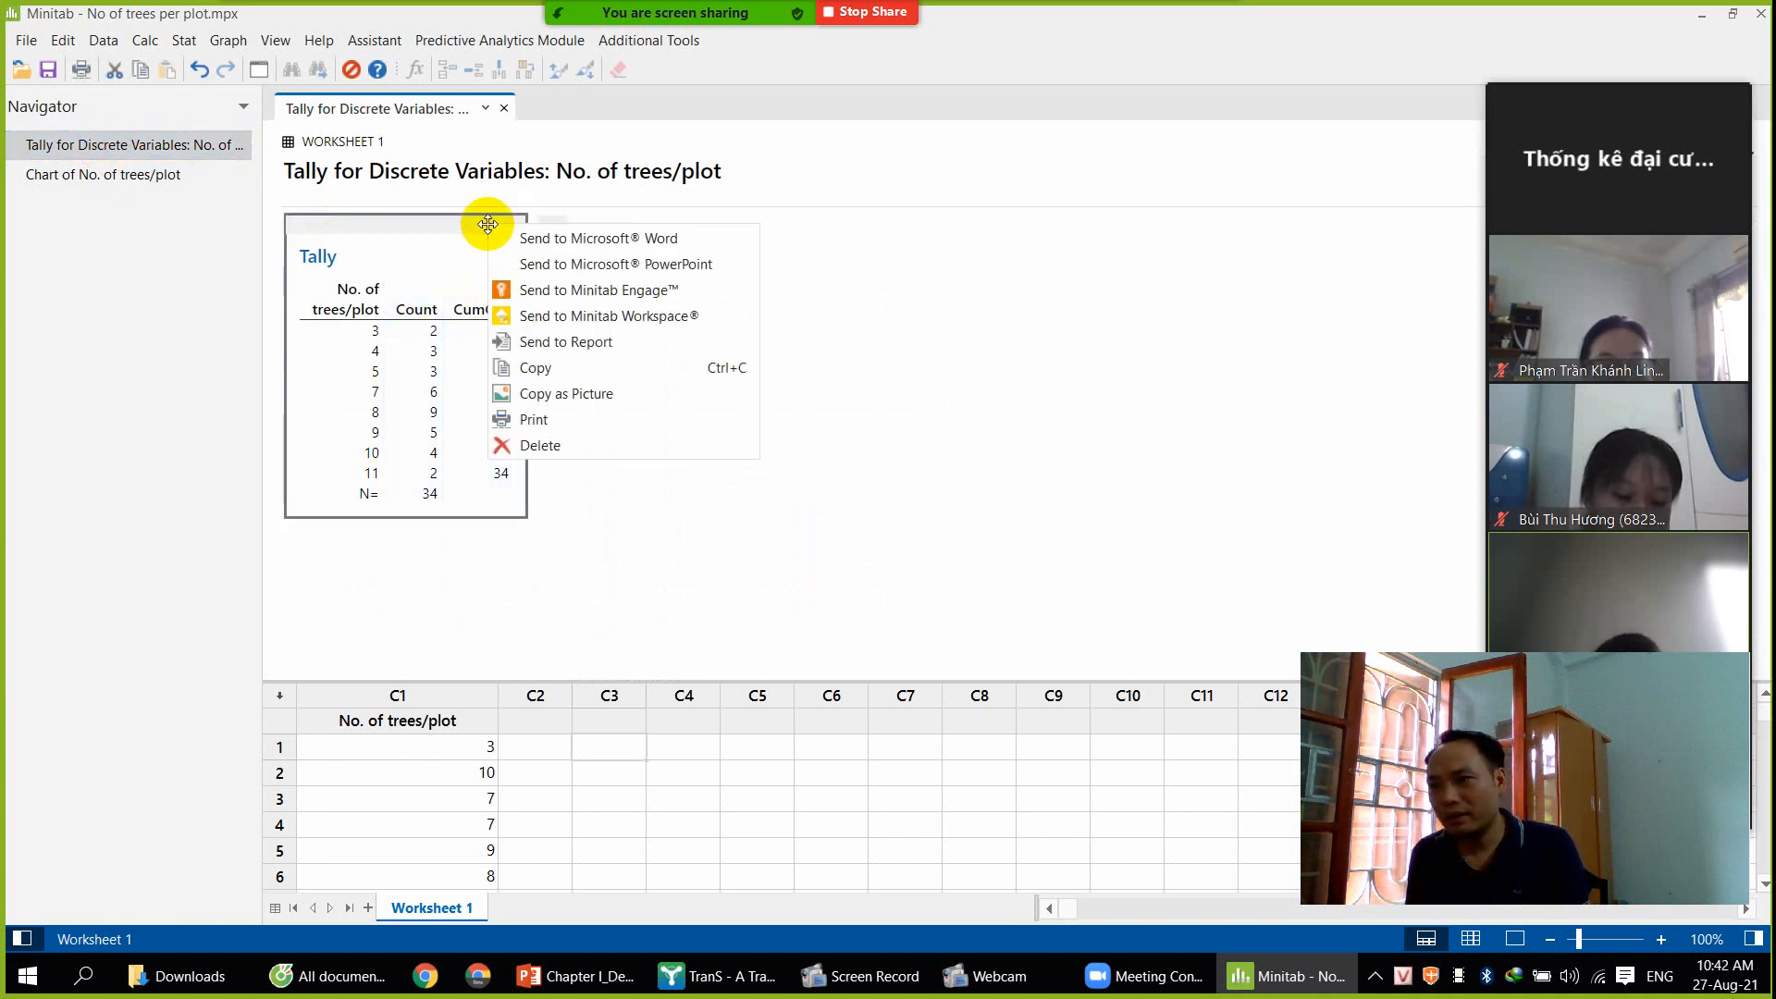
left_click(564, 369)
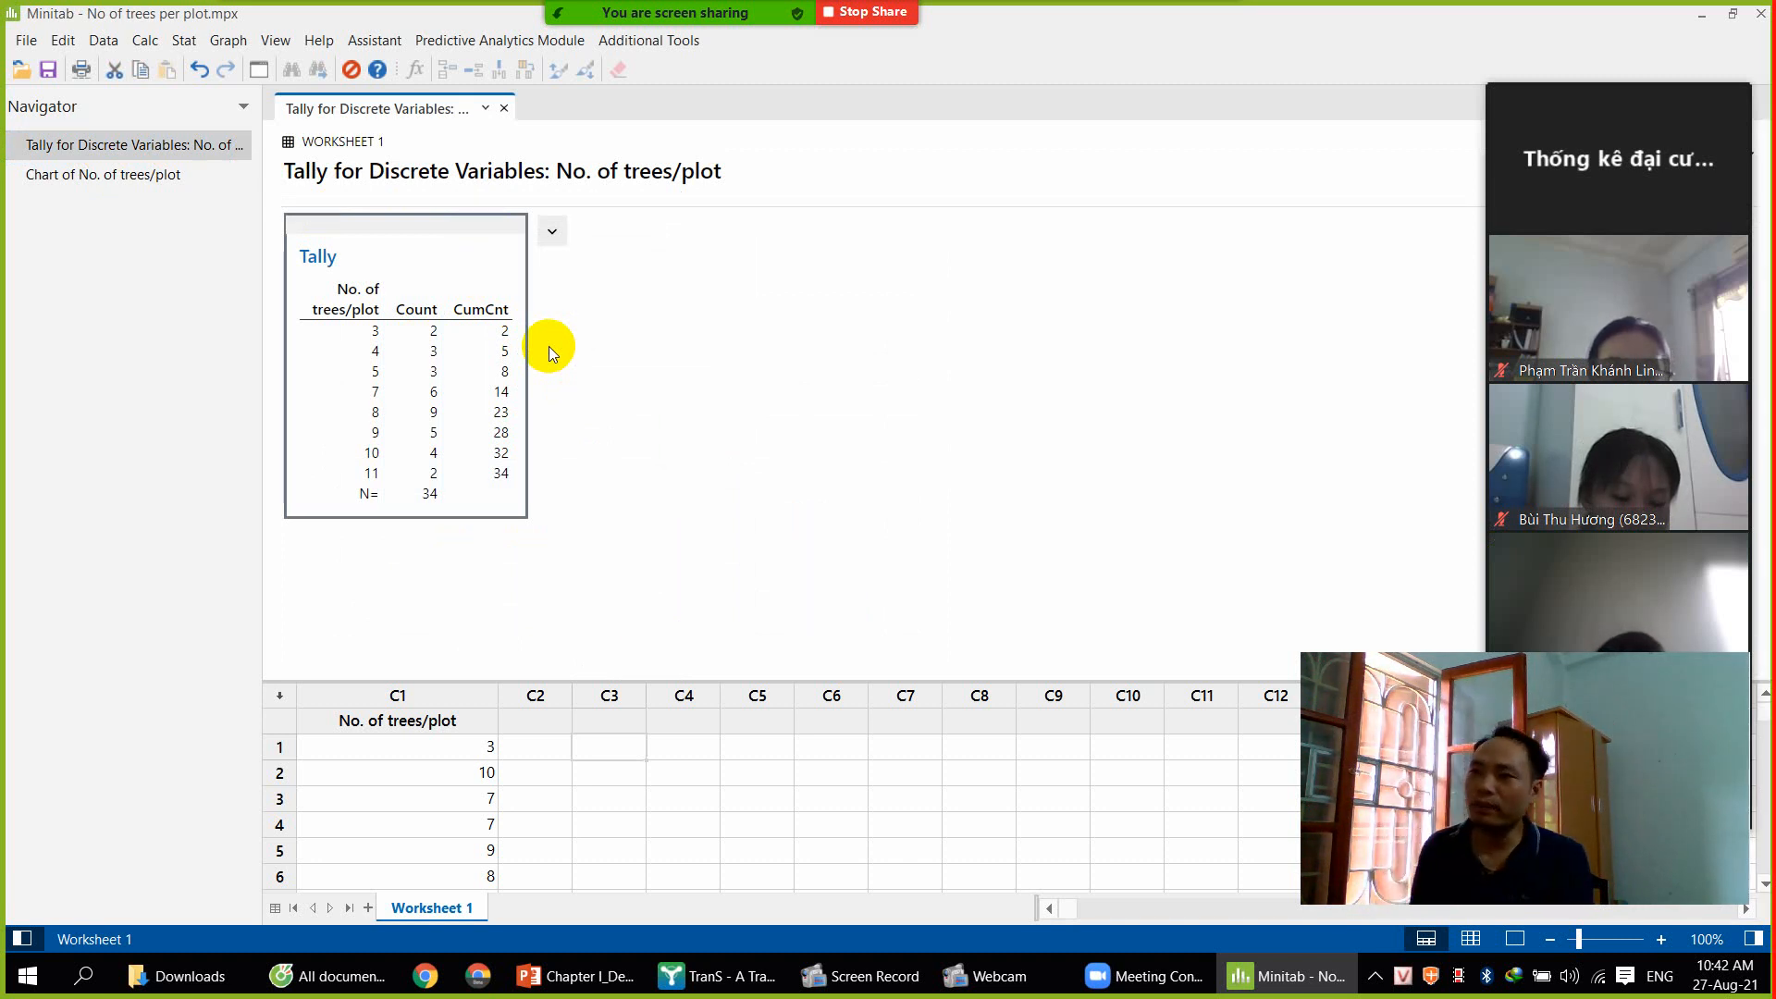
right_click(442, 259)
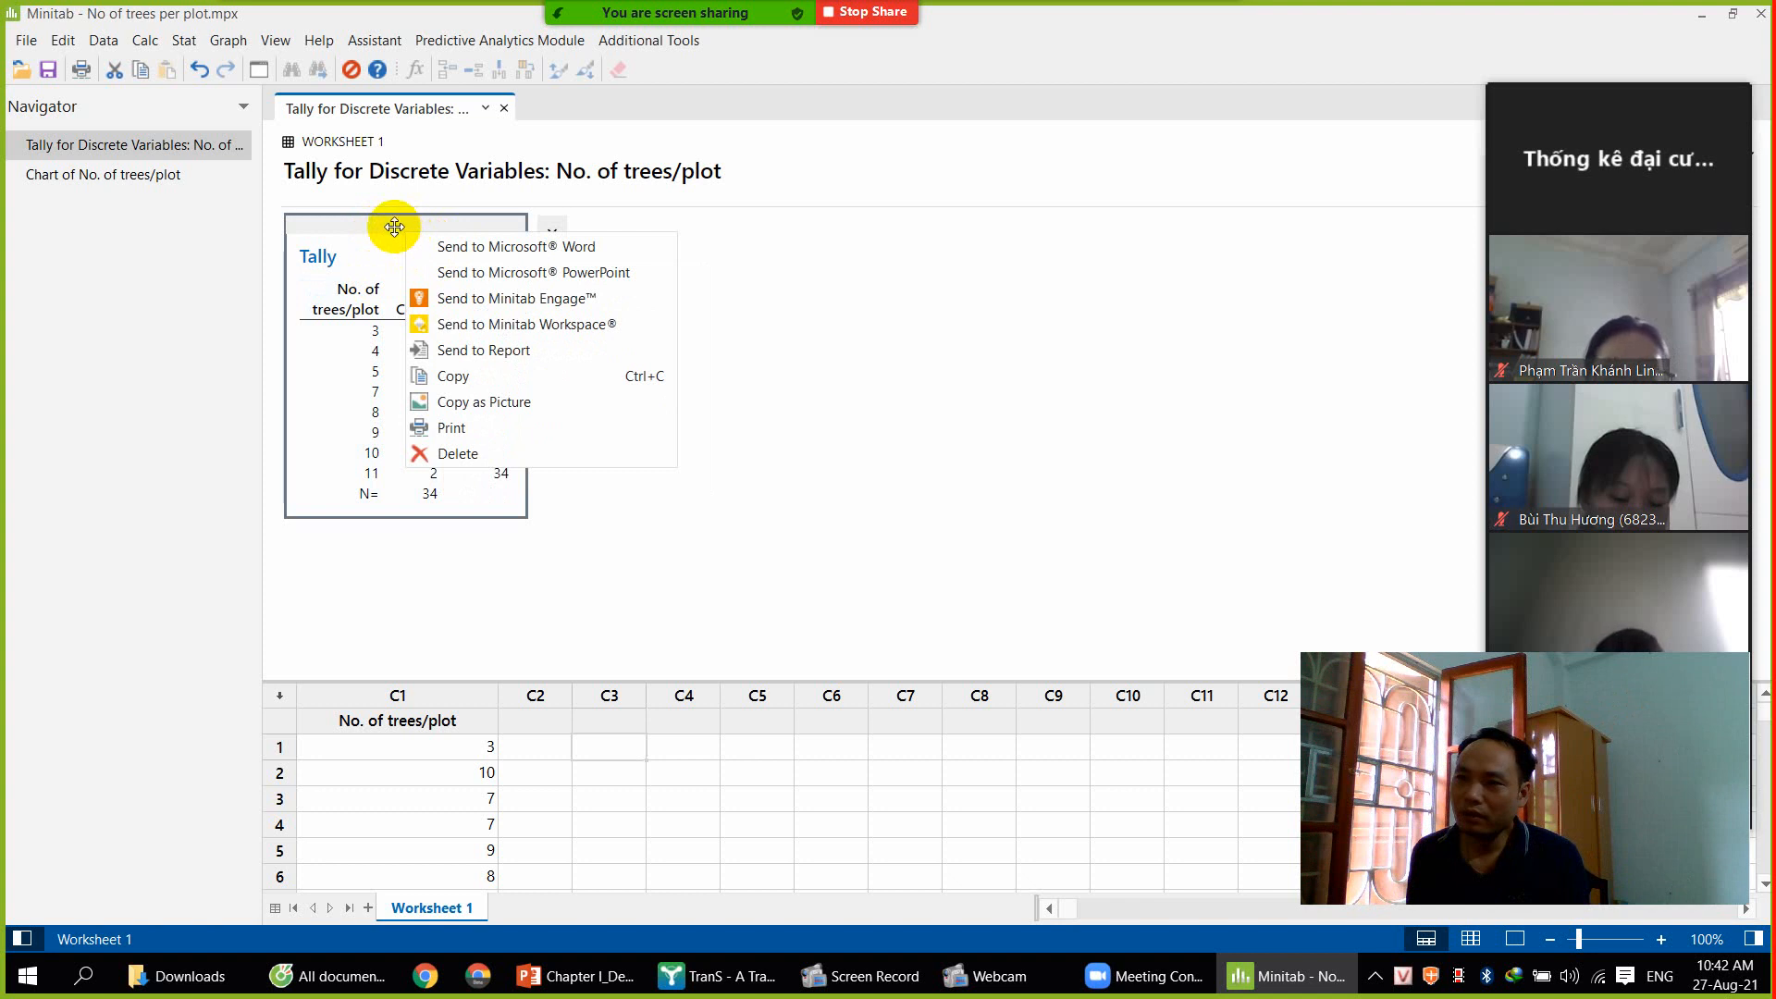
left_click(92, 146)
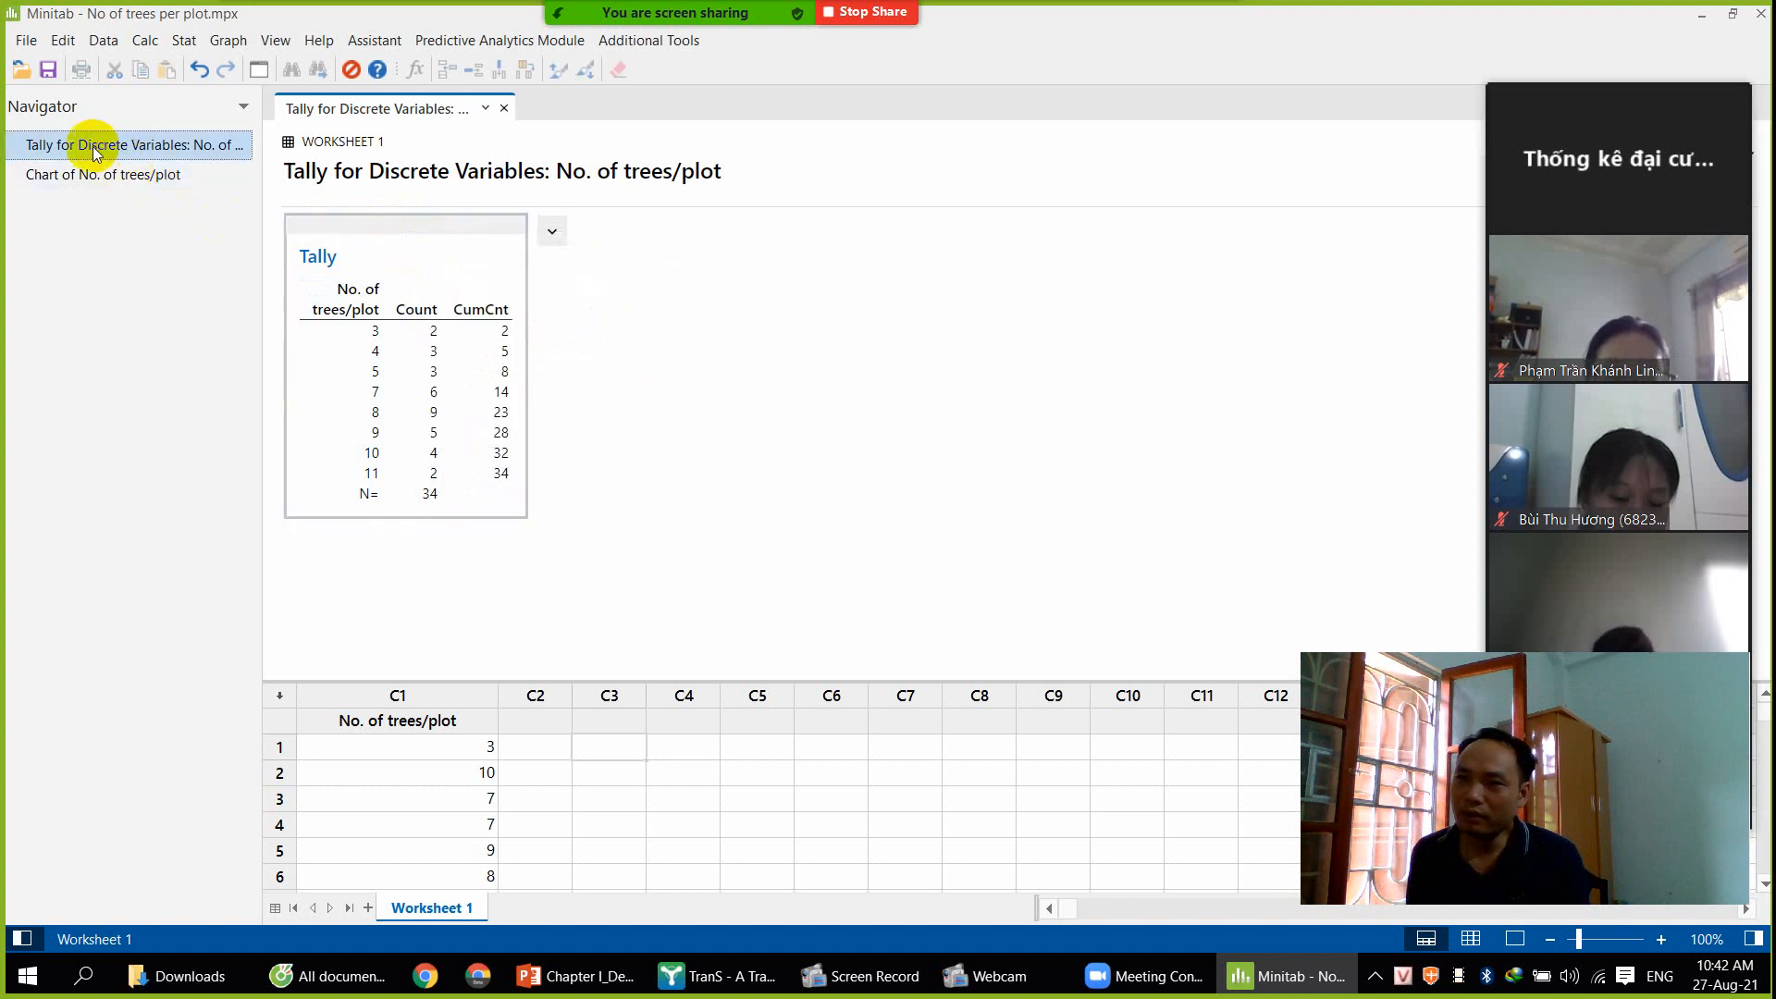
right_click(400, 225)
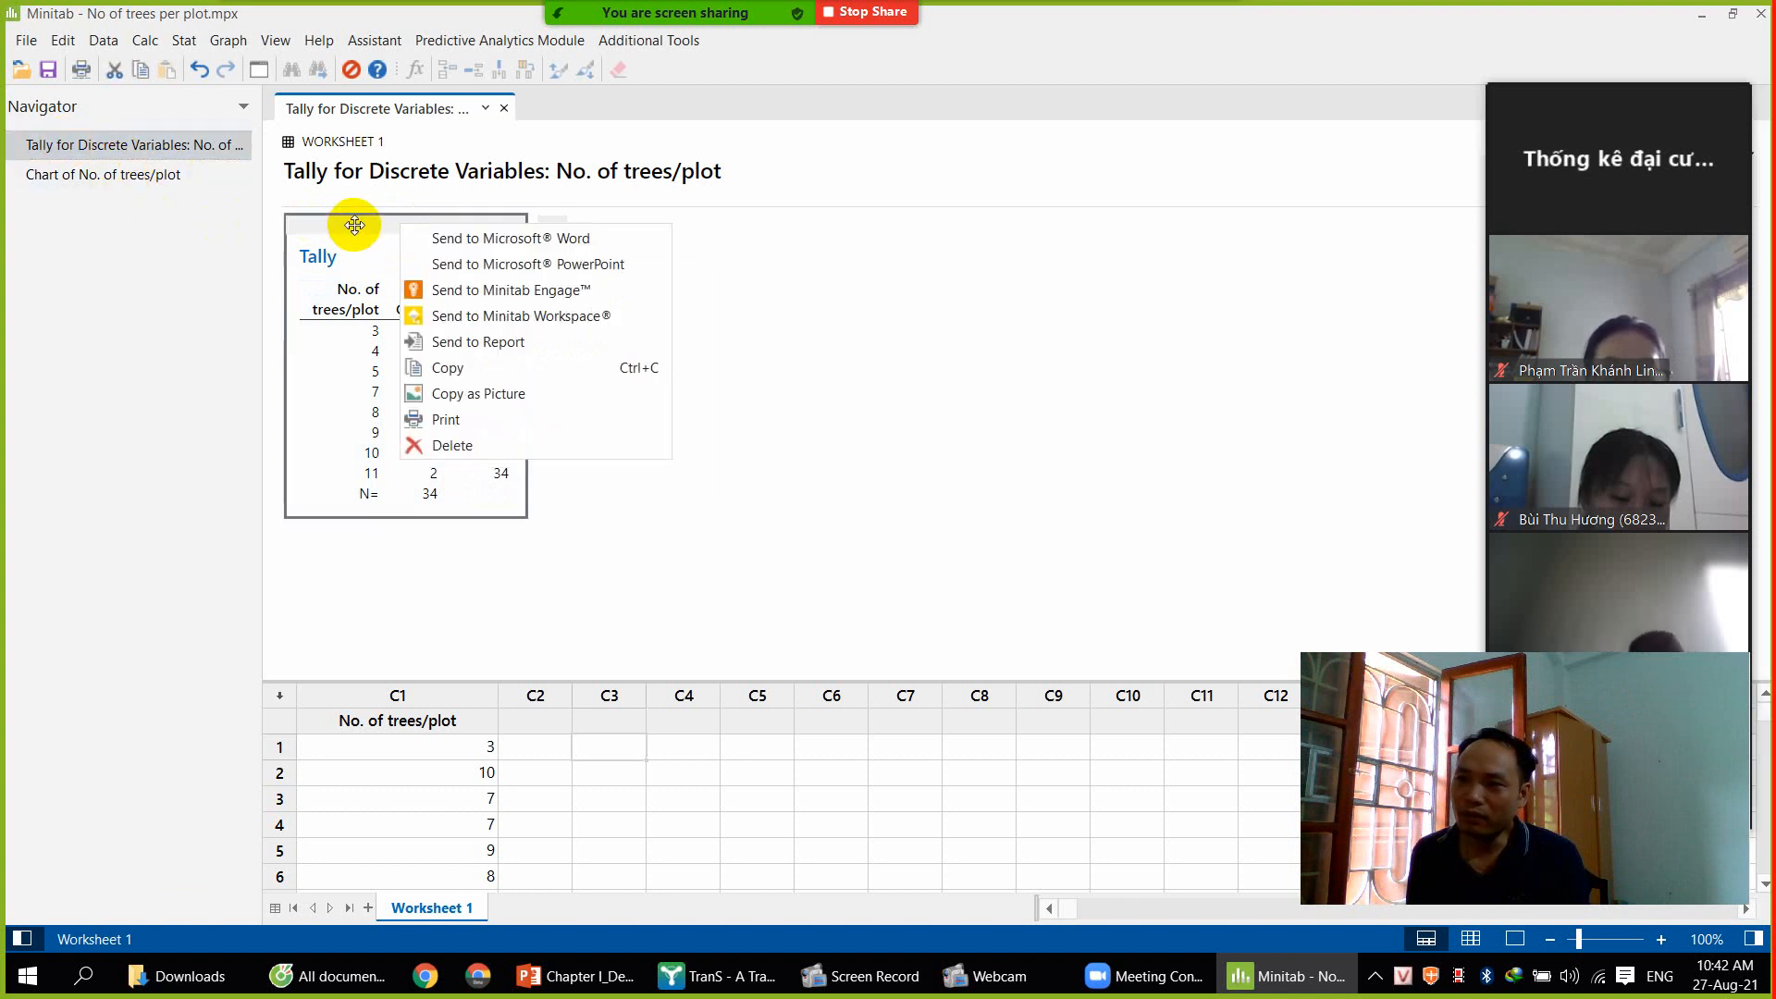
left_click(441, 227)
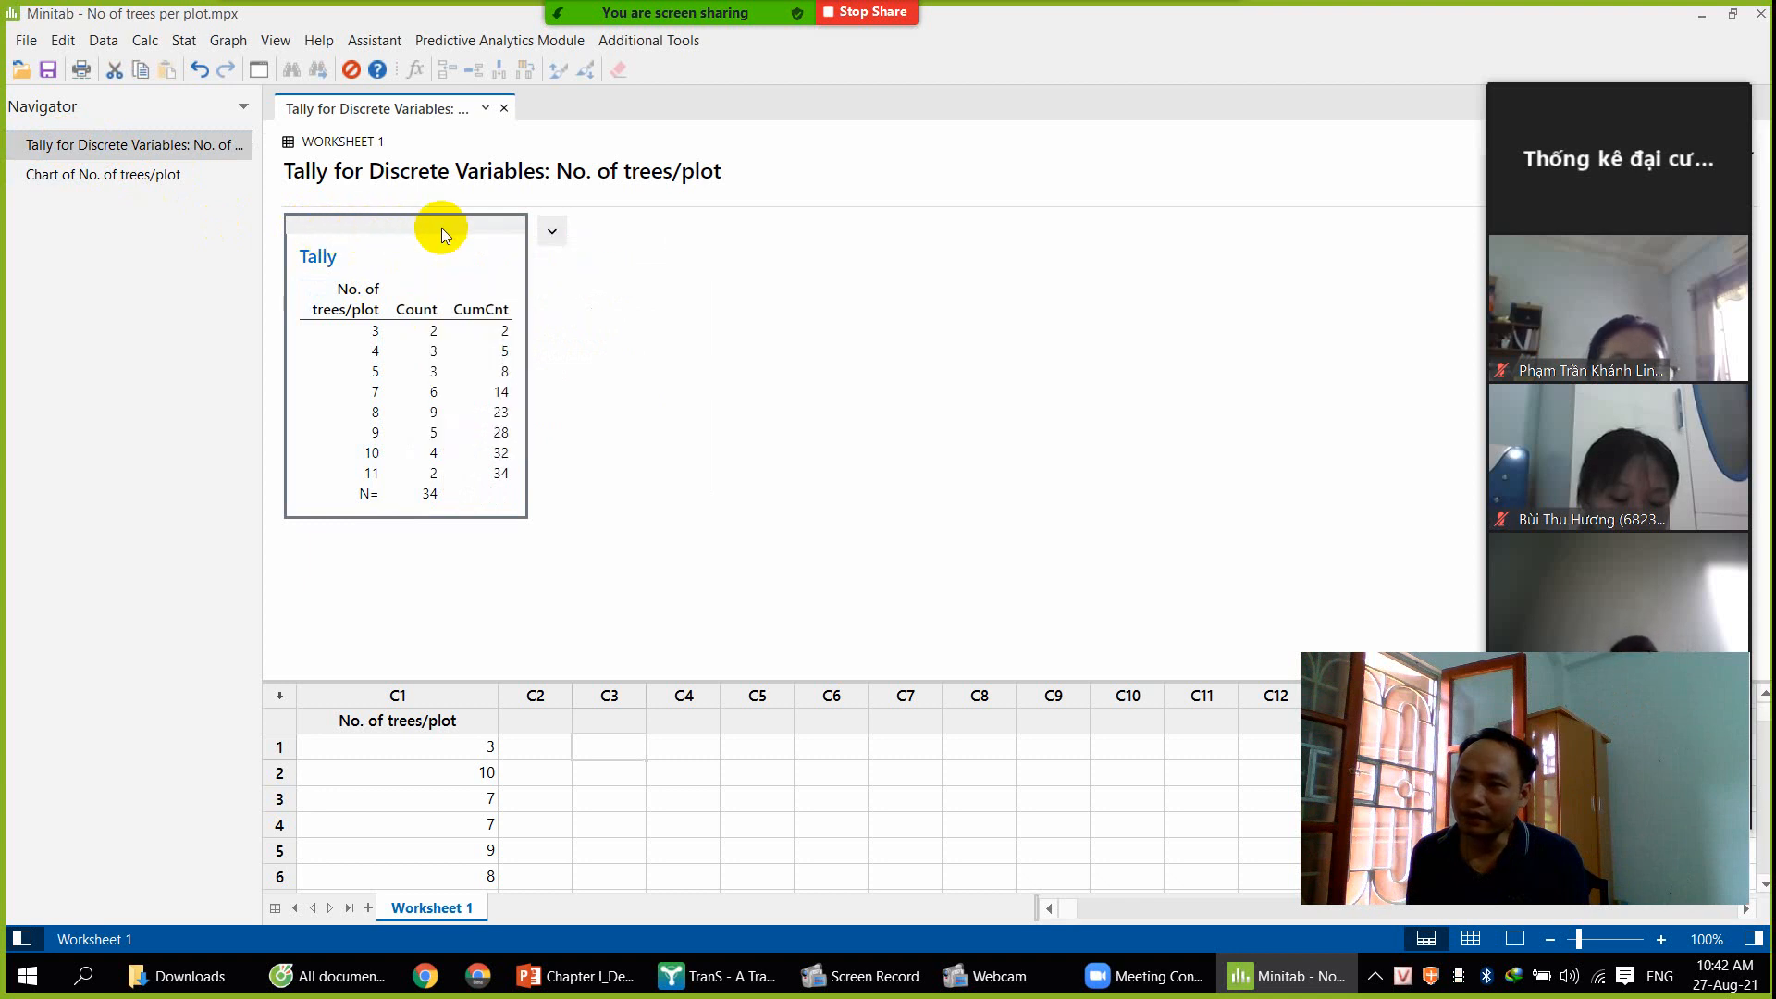
right_click(392, 230)
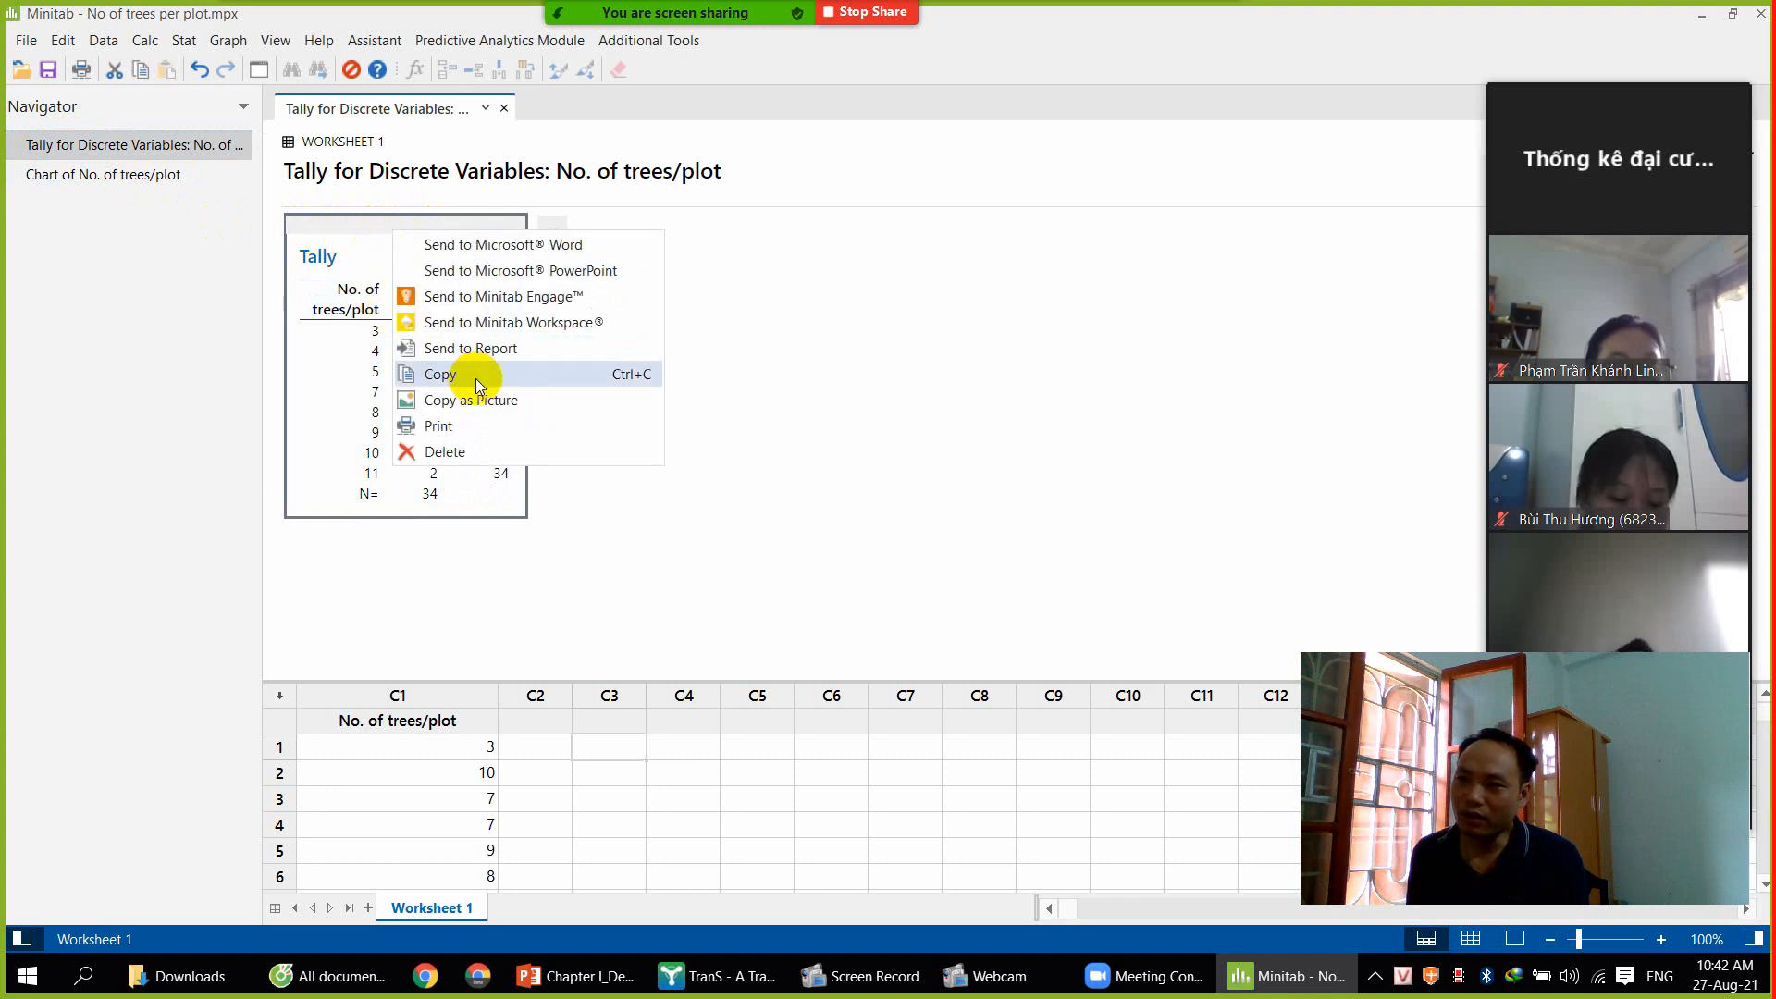
right_click(353, 229)
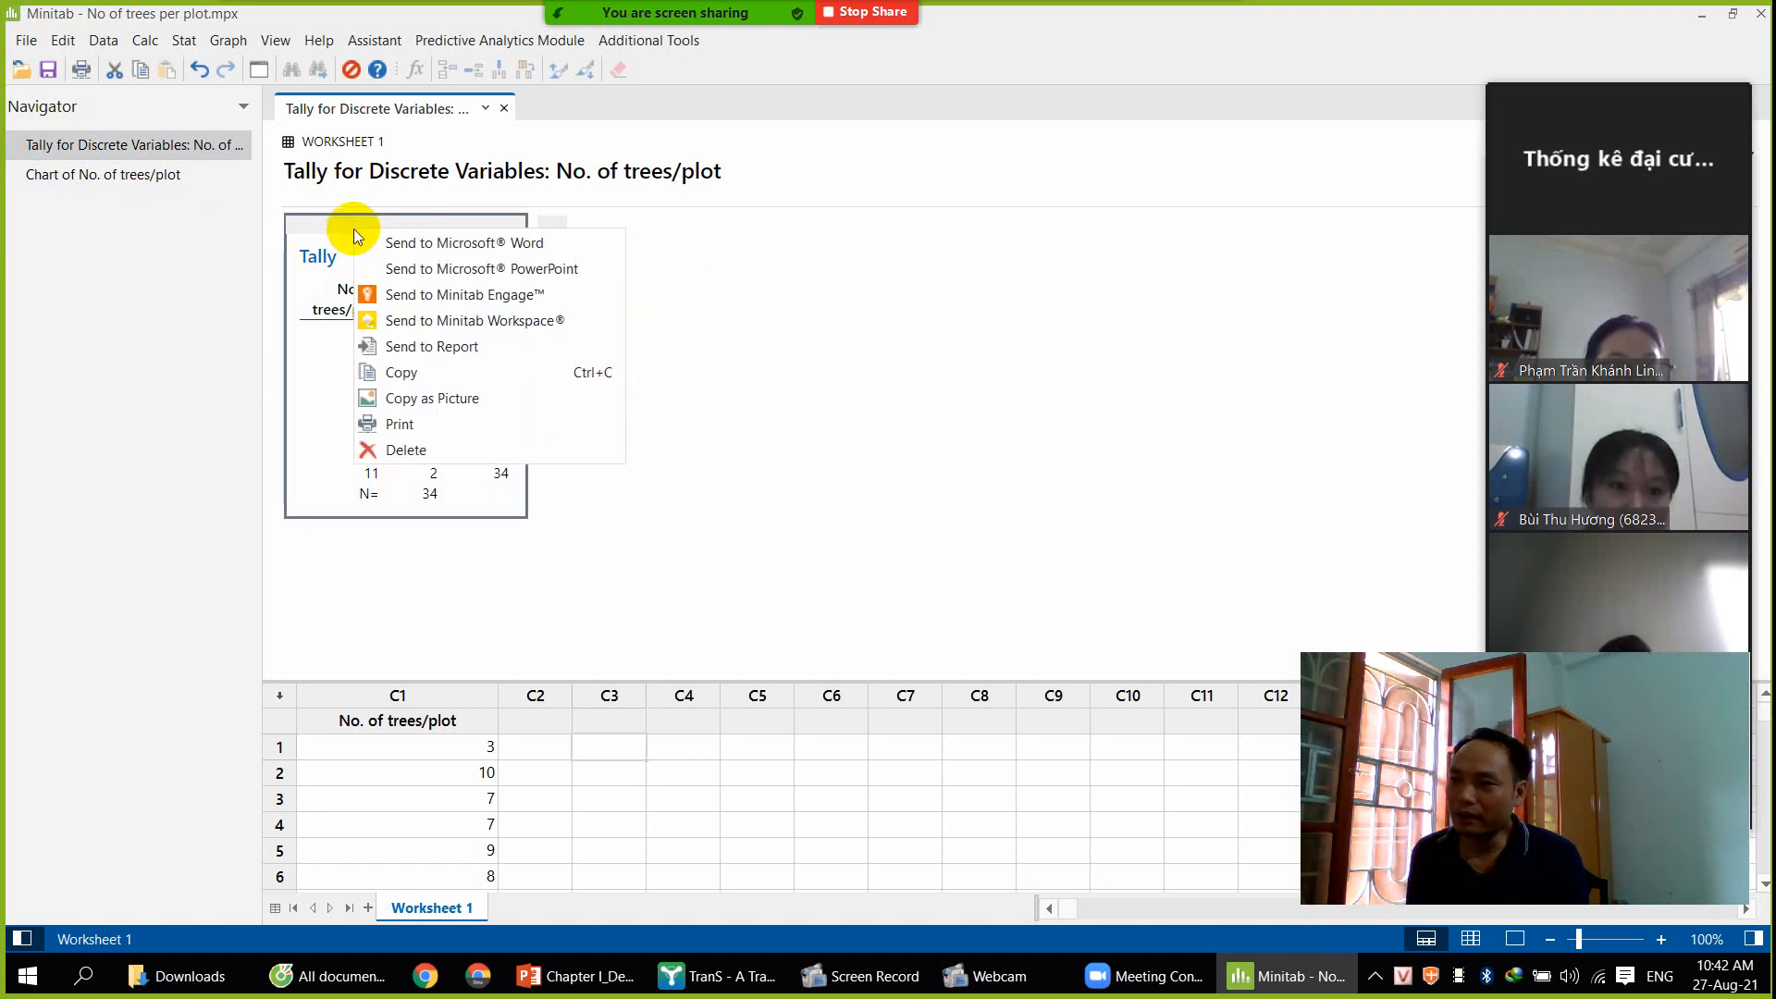
left_click(452, 376)
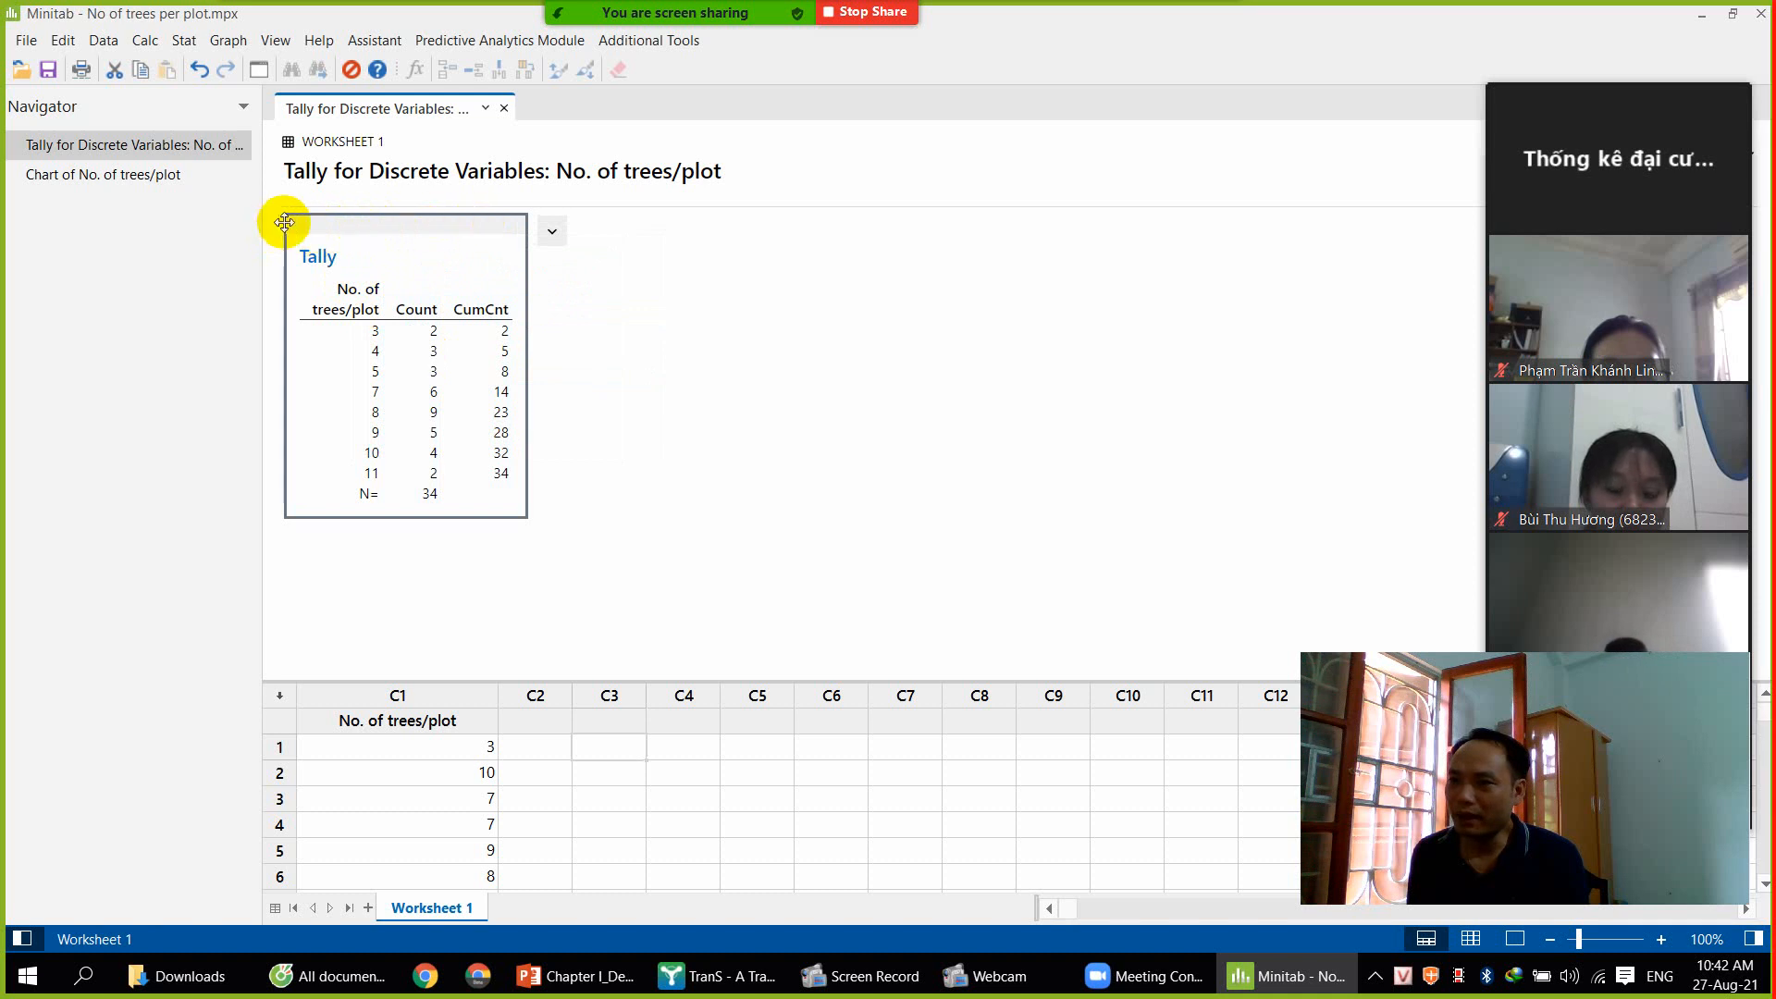
right_click(369, 230)
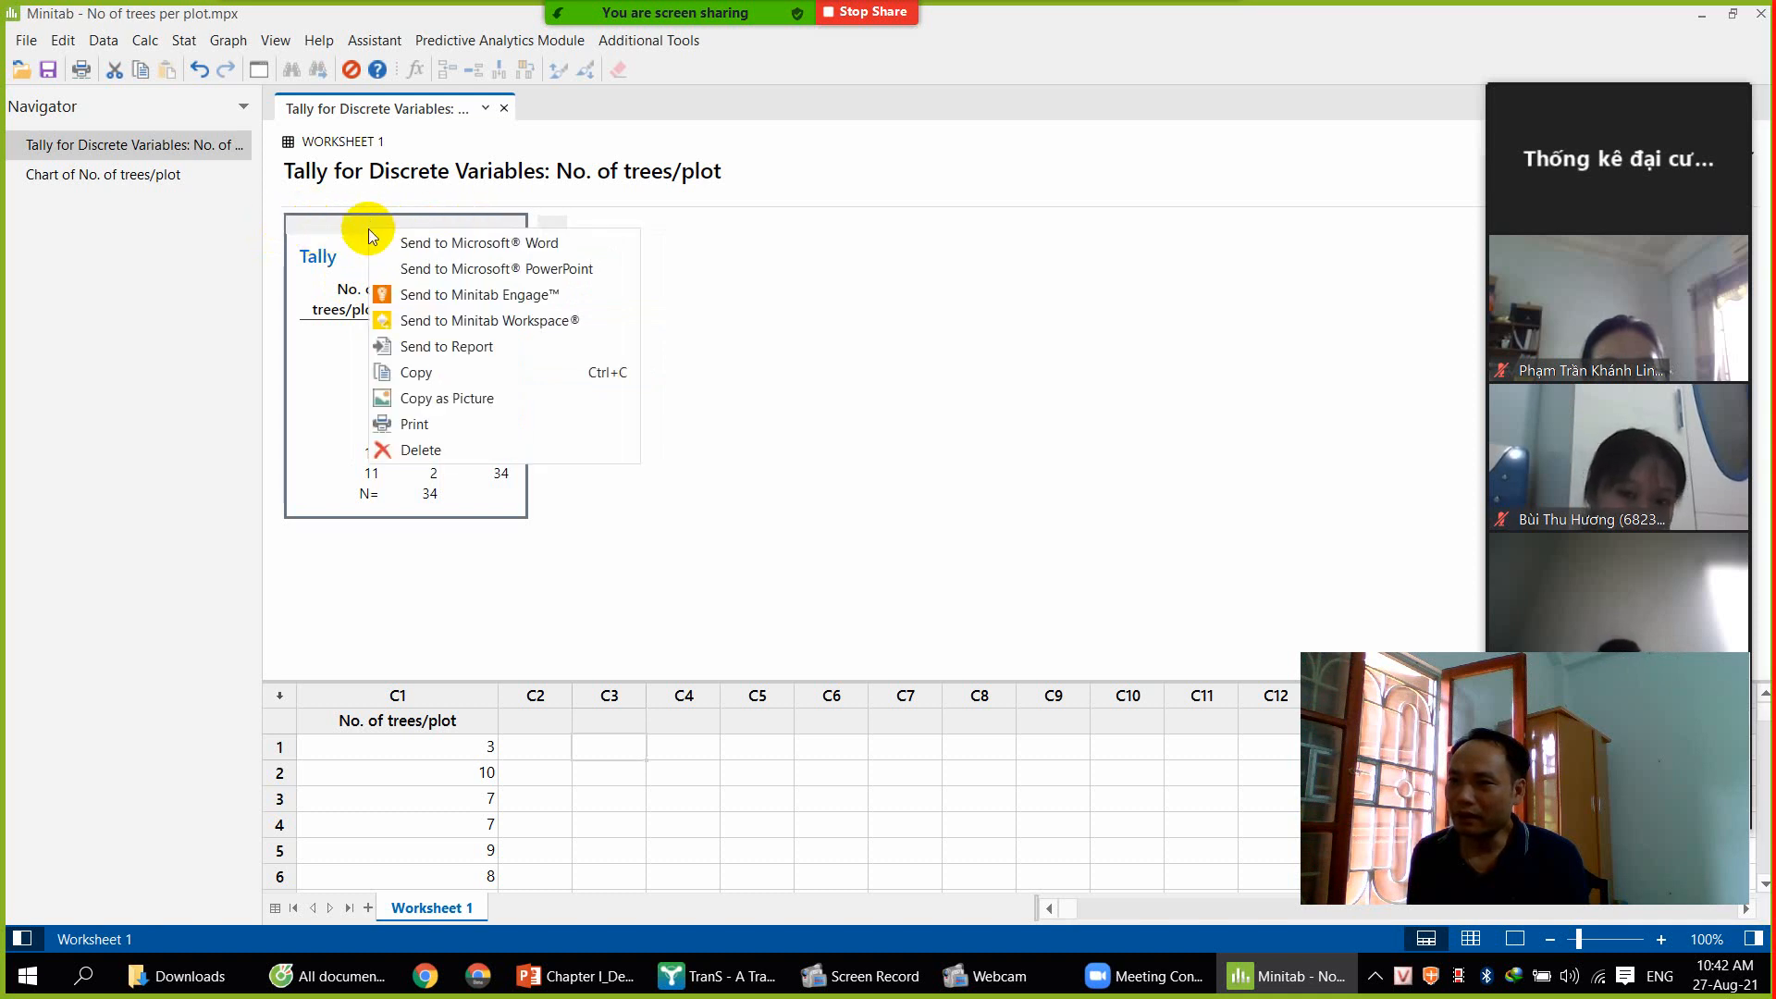
left_click(450, 379)
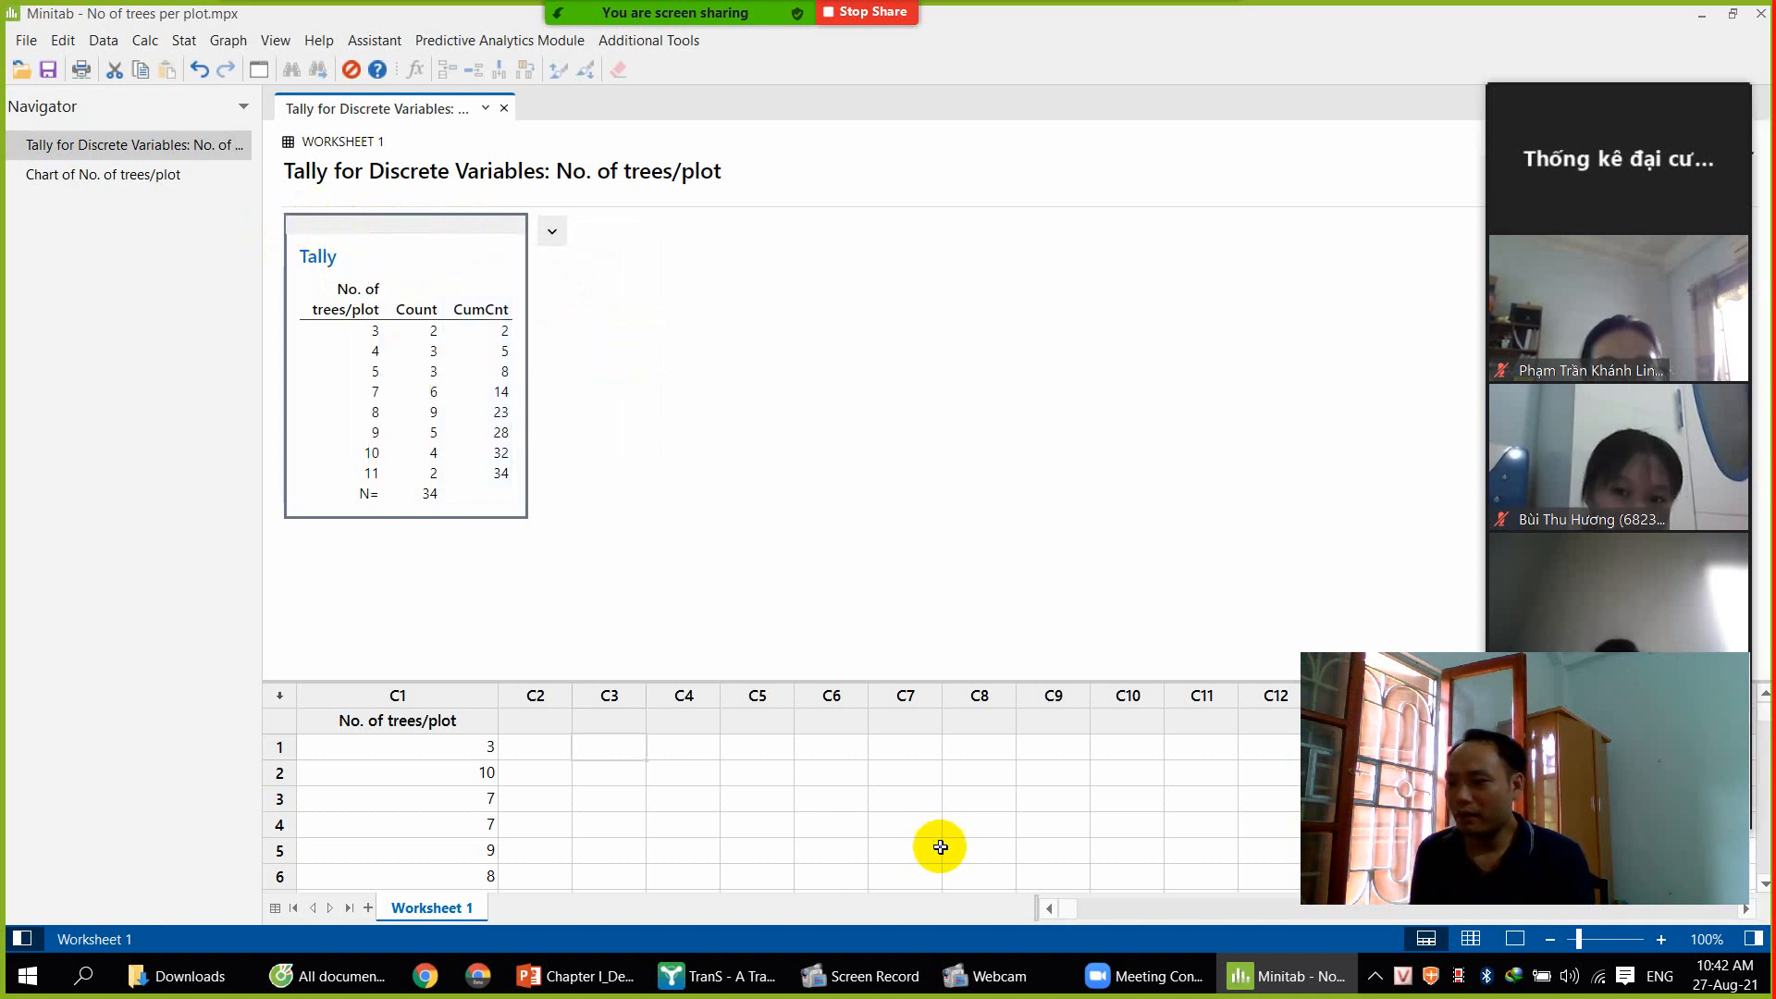
Open Word 2013 from the desktop and paste the copied tally table into a new blank document
key("super+d")
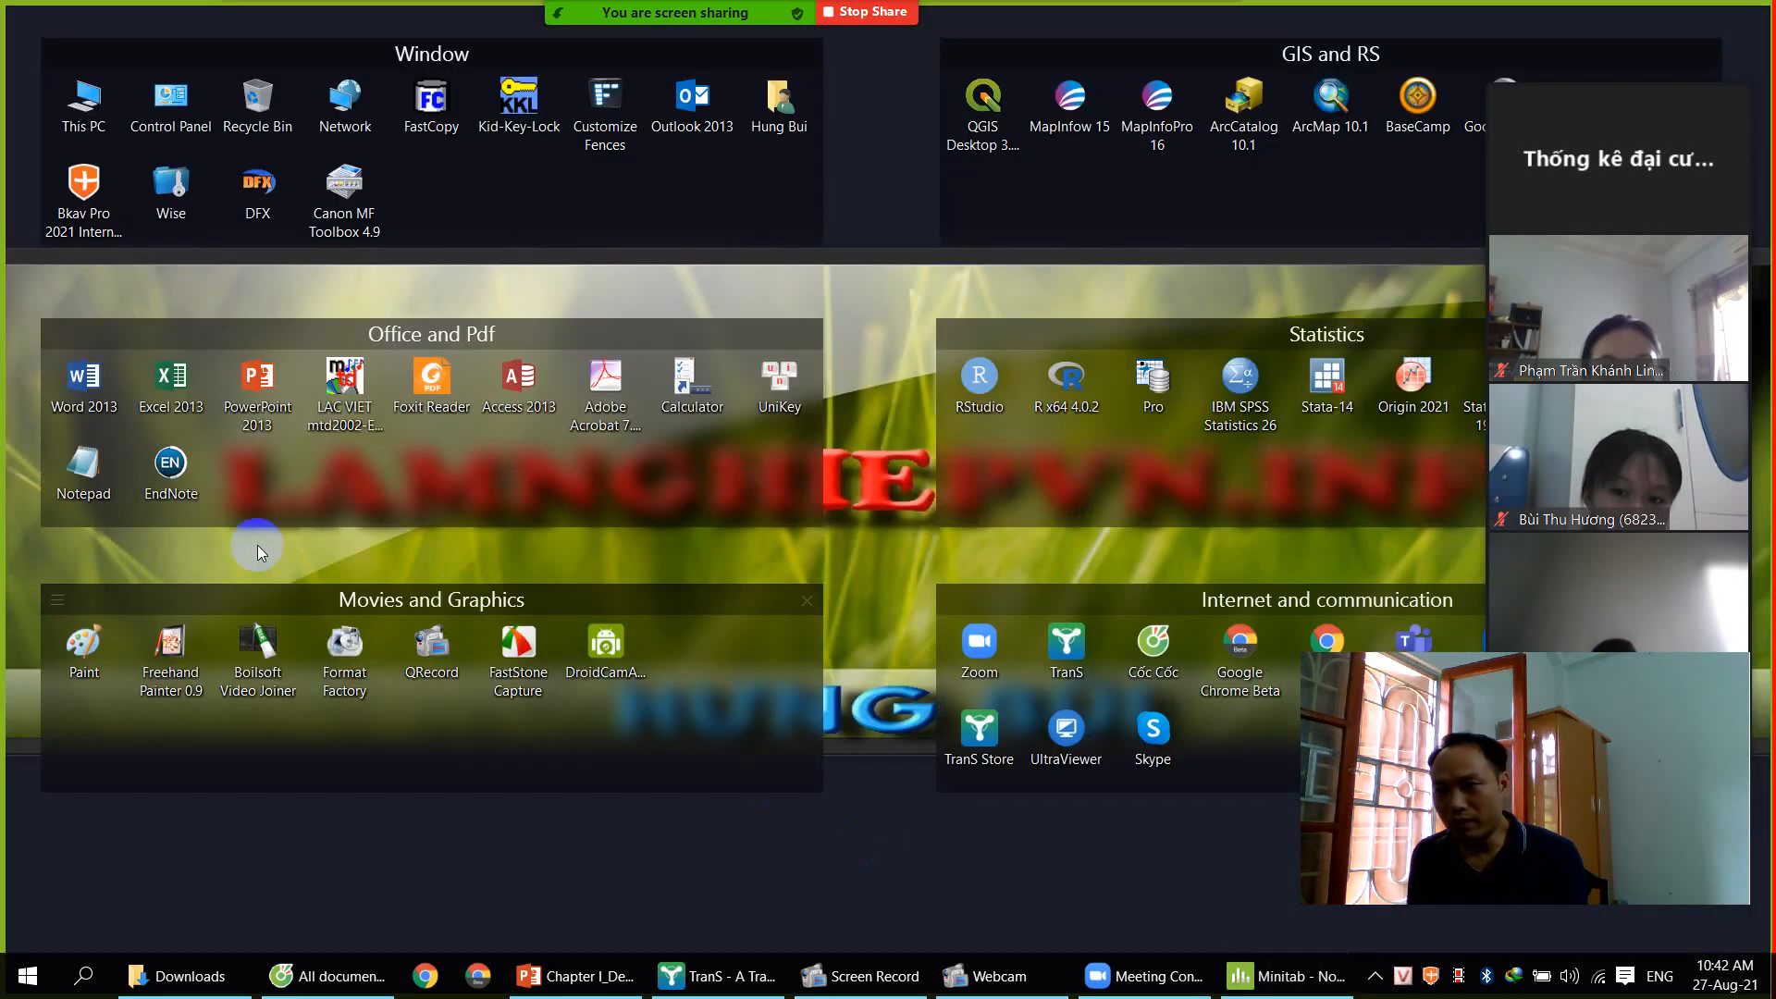
double_click(93, 405)
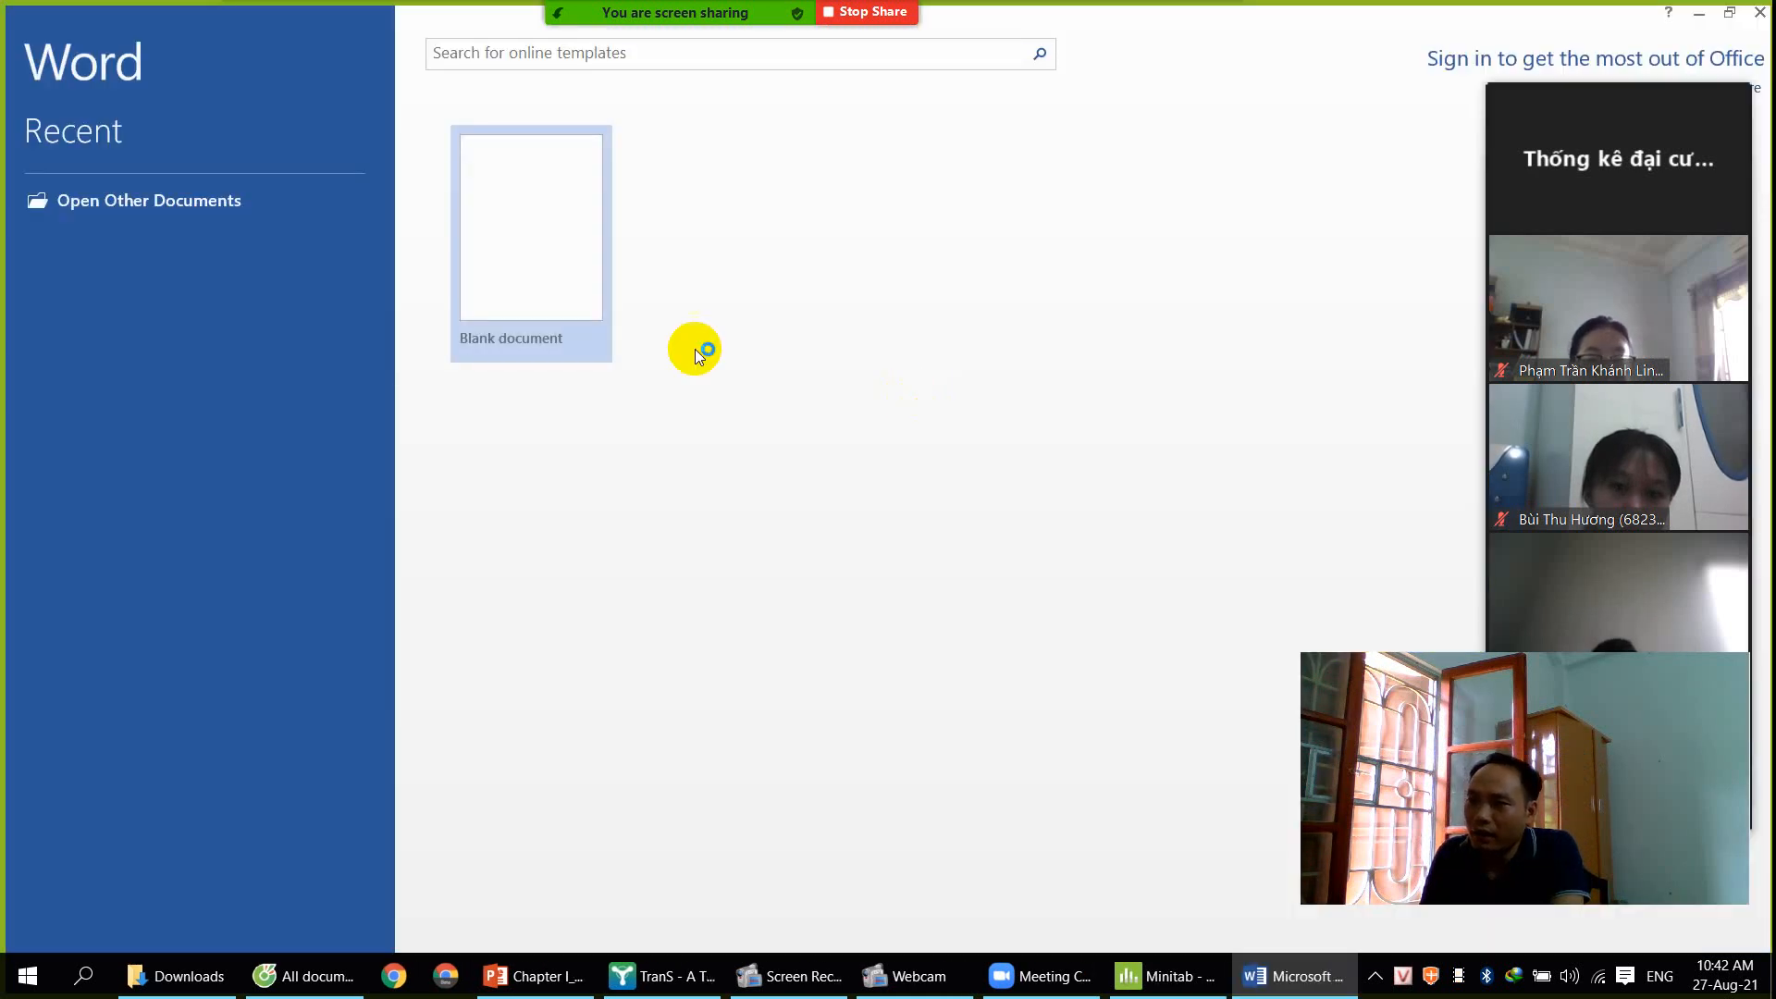
left_click(543, 263)
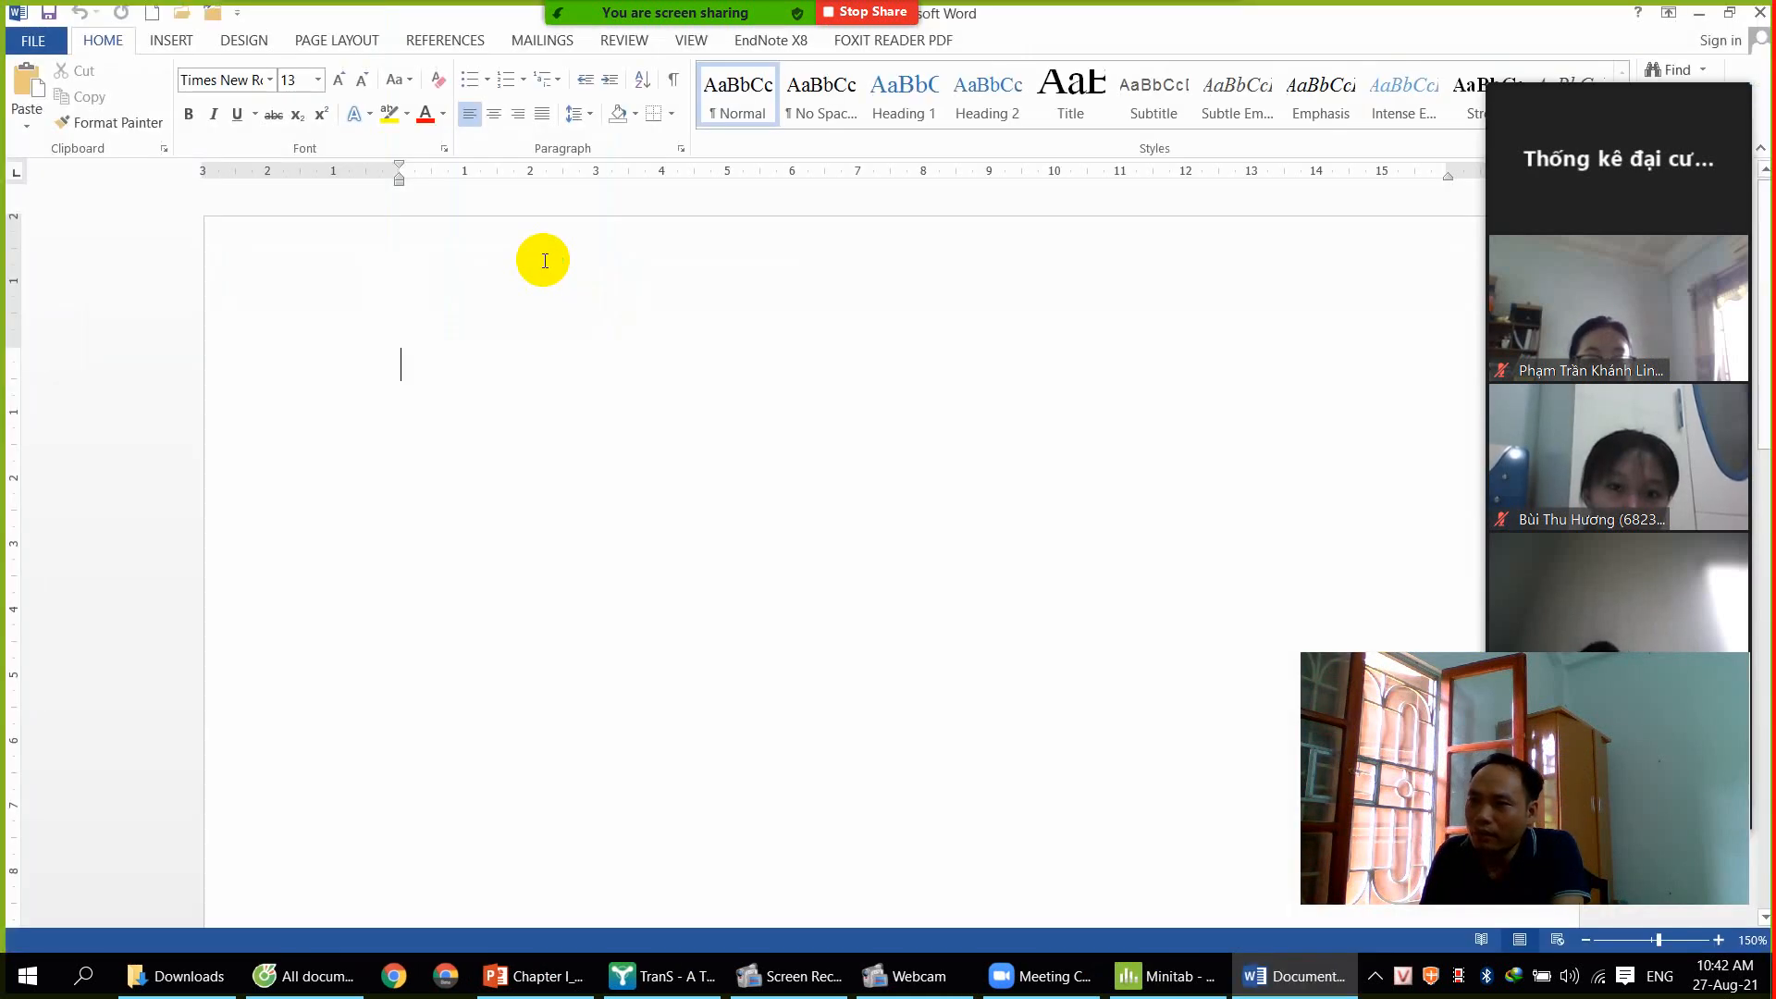
right_click(441, 357)
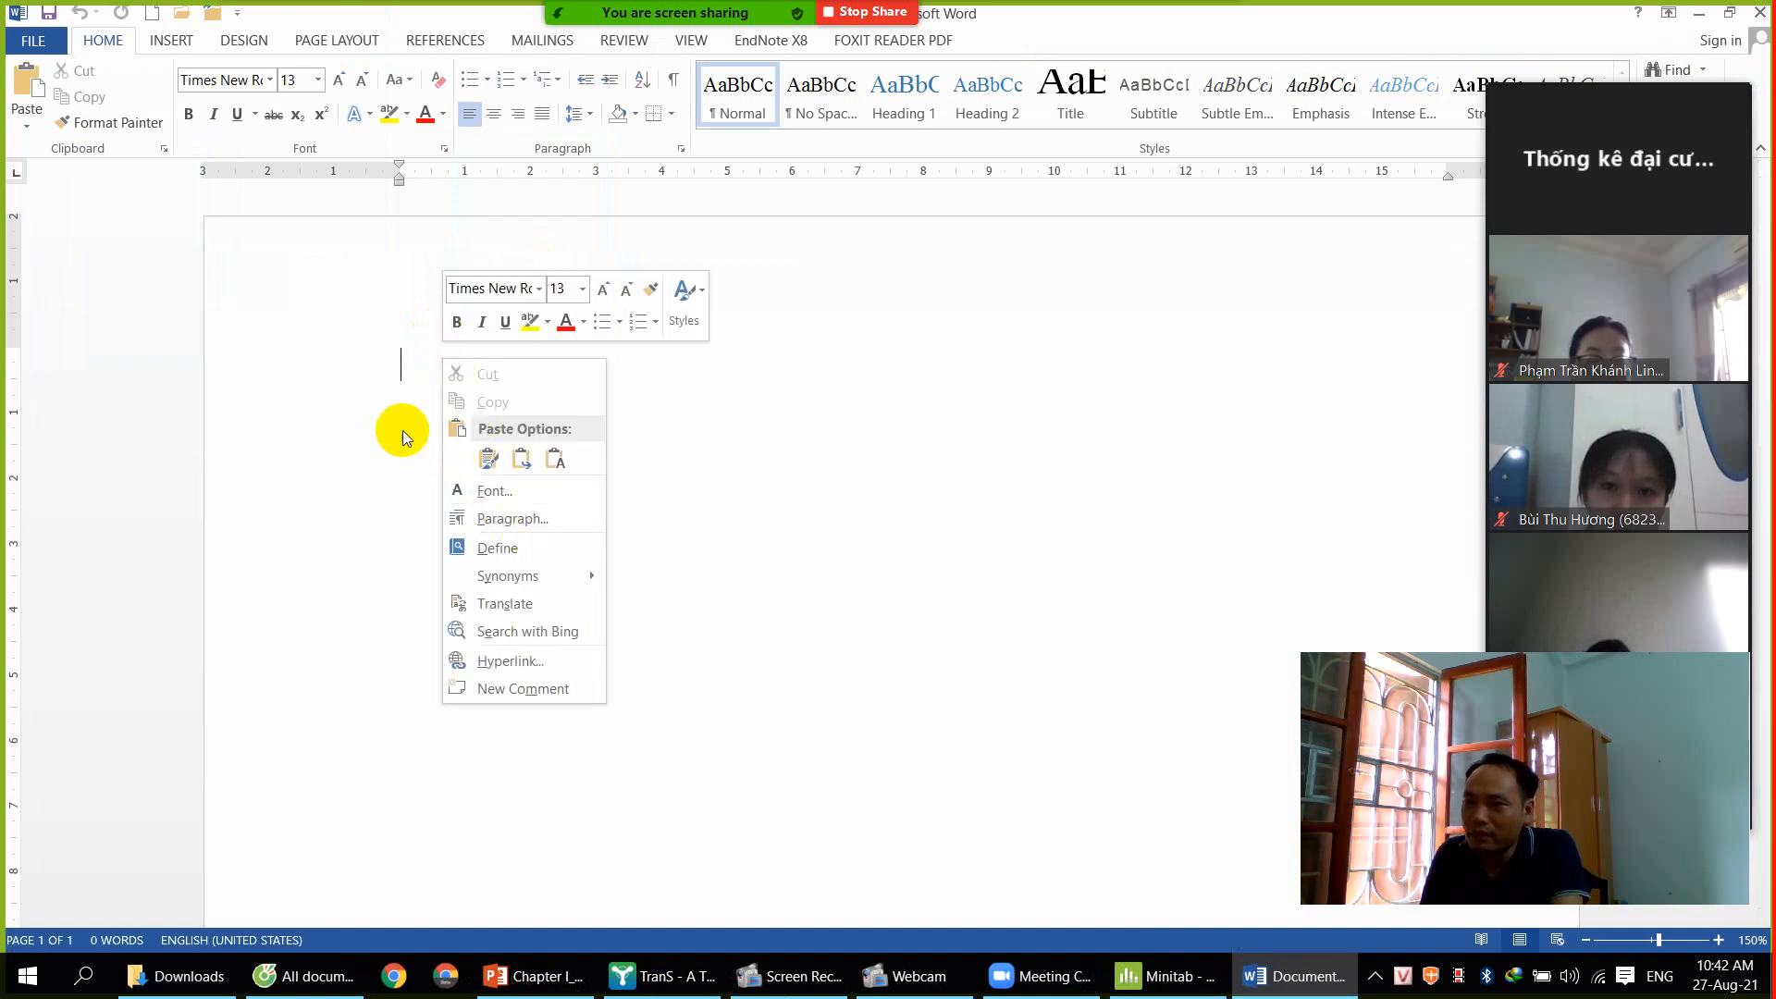
left_click(26, 117)
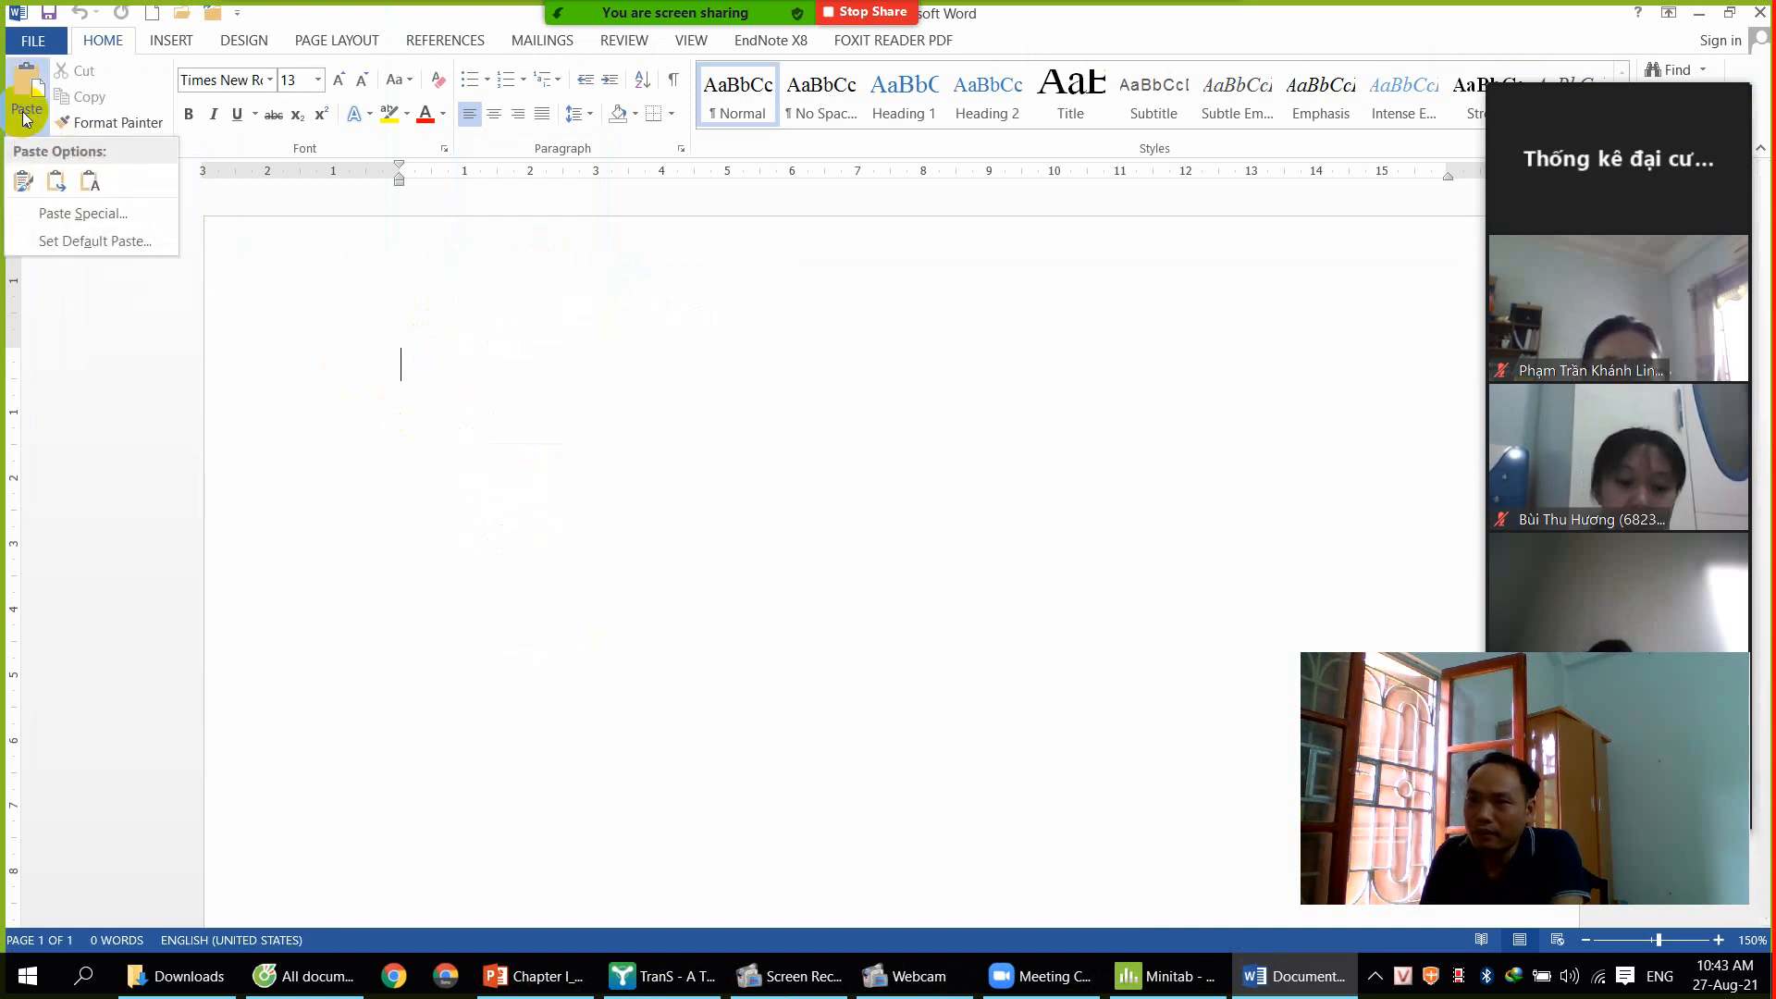
left_click(20, 83)
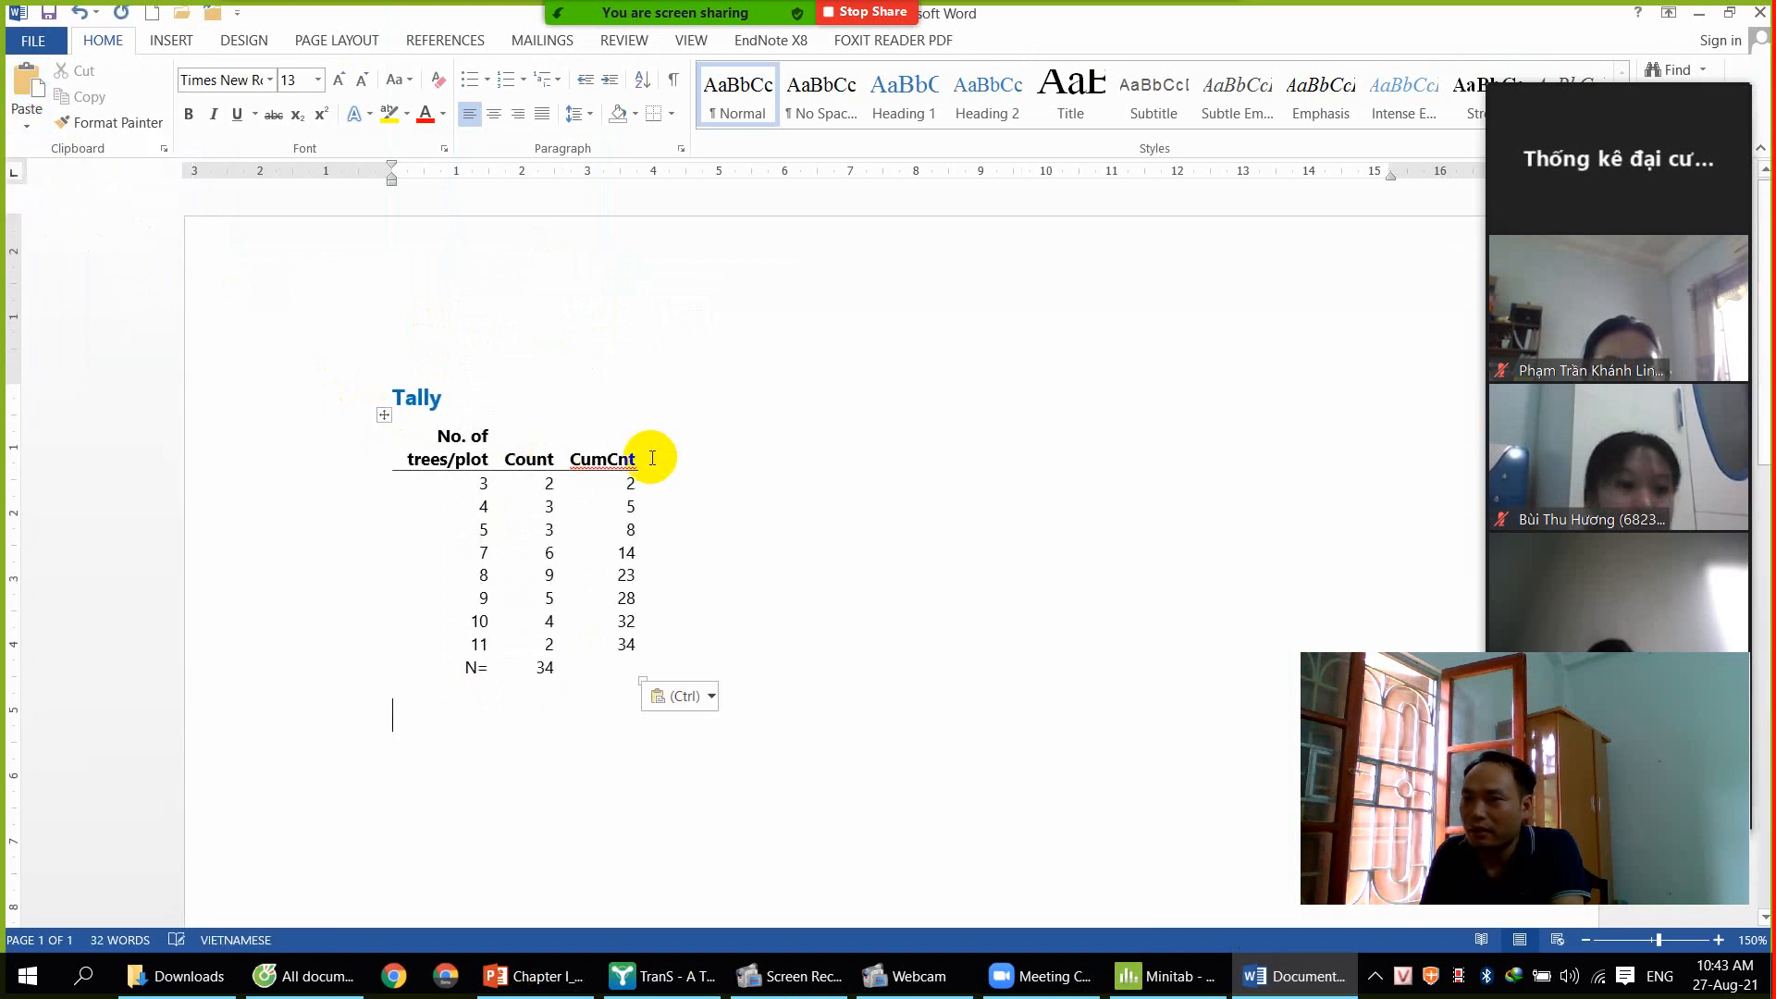
Apply borders around all cells of the pasted tally table
left_click(384, 414)
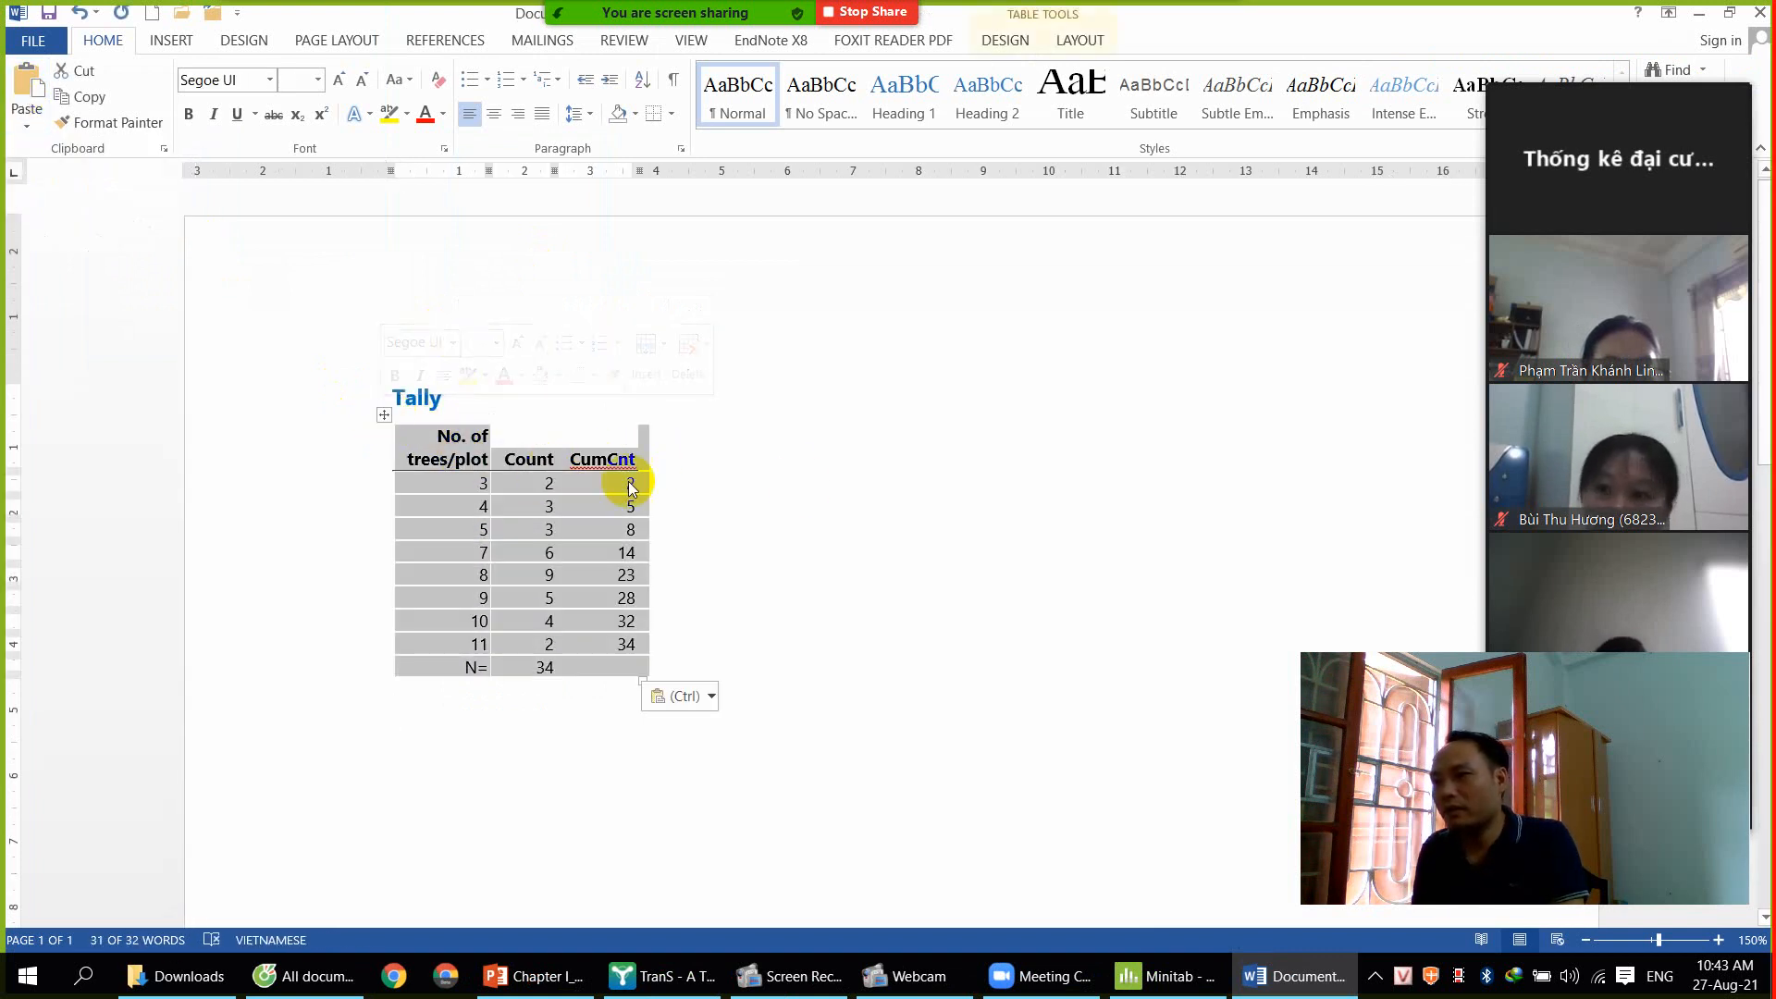
left_click(551, 495)
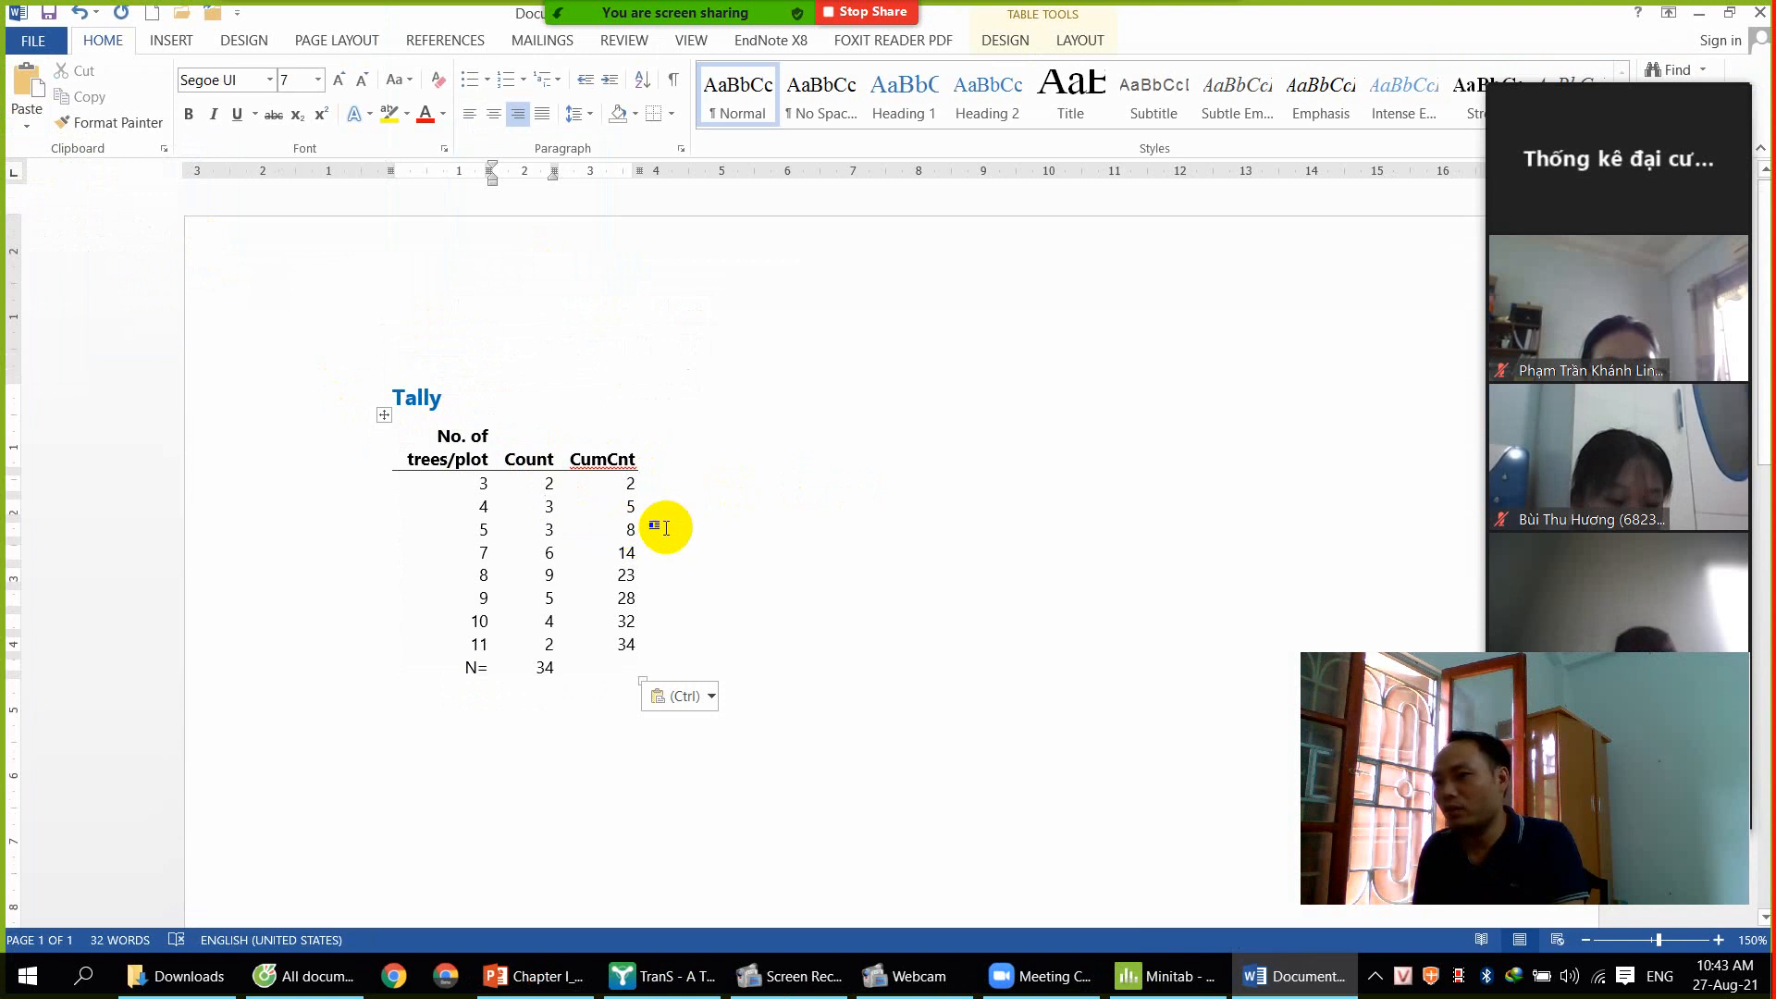
left_click(384, 414)
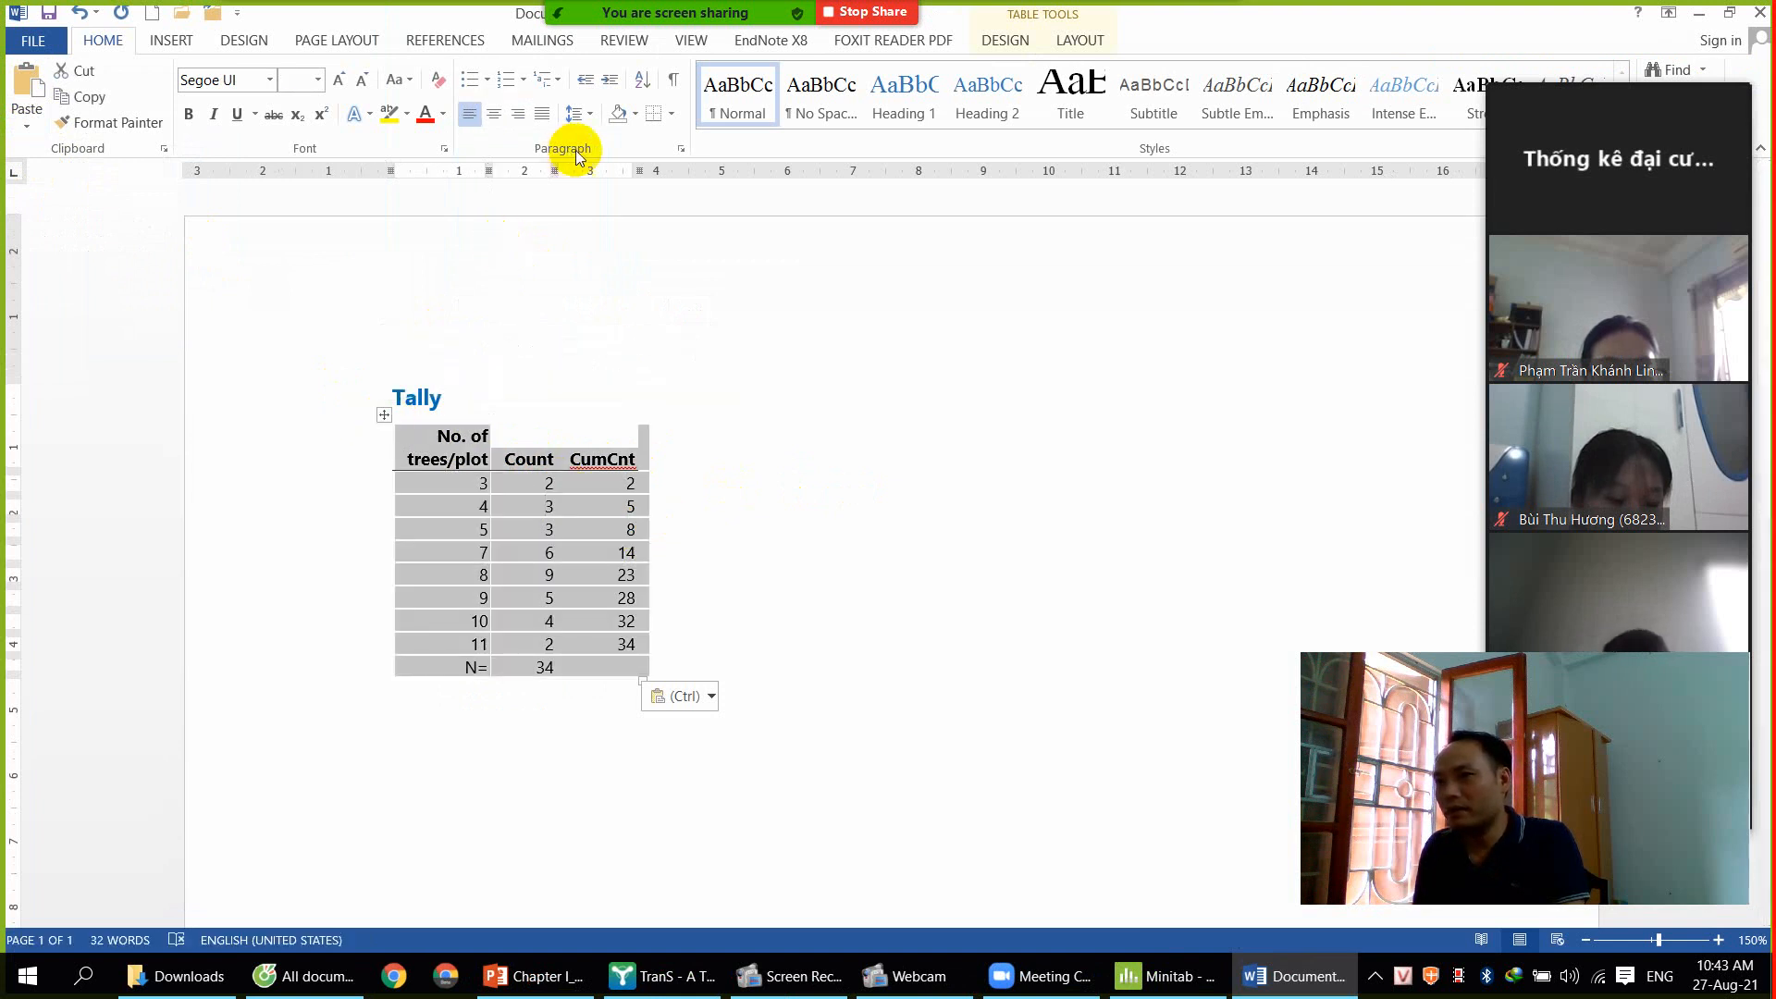
left_click(672, 114)
left_click(702, 276)
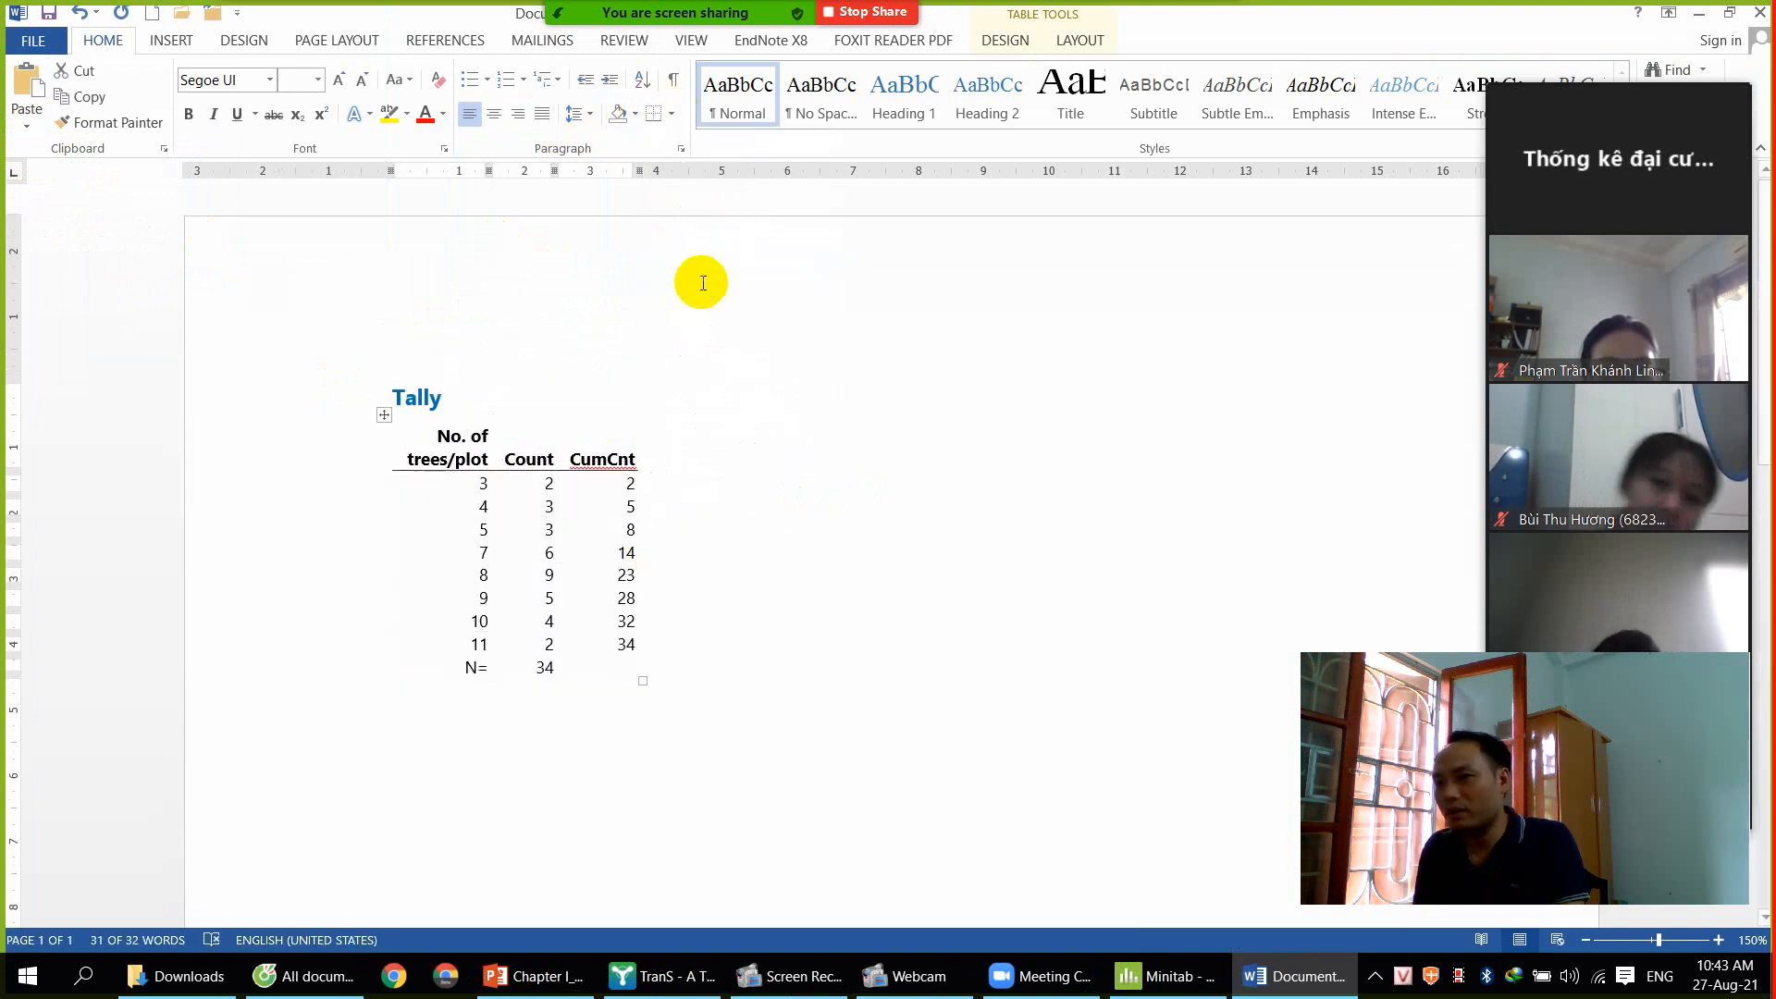
left_click(773, 502)
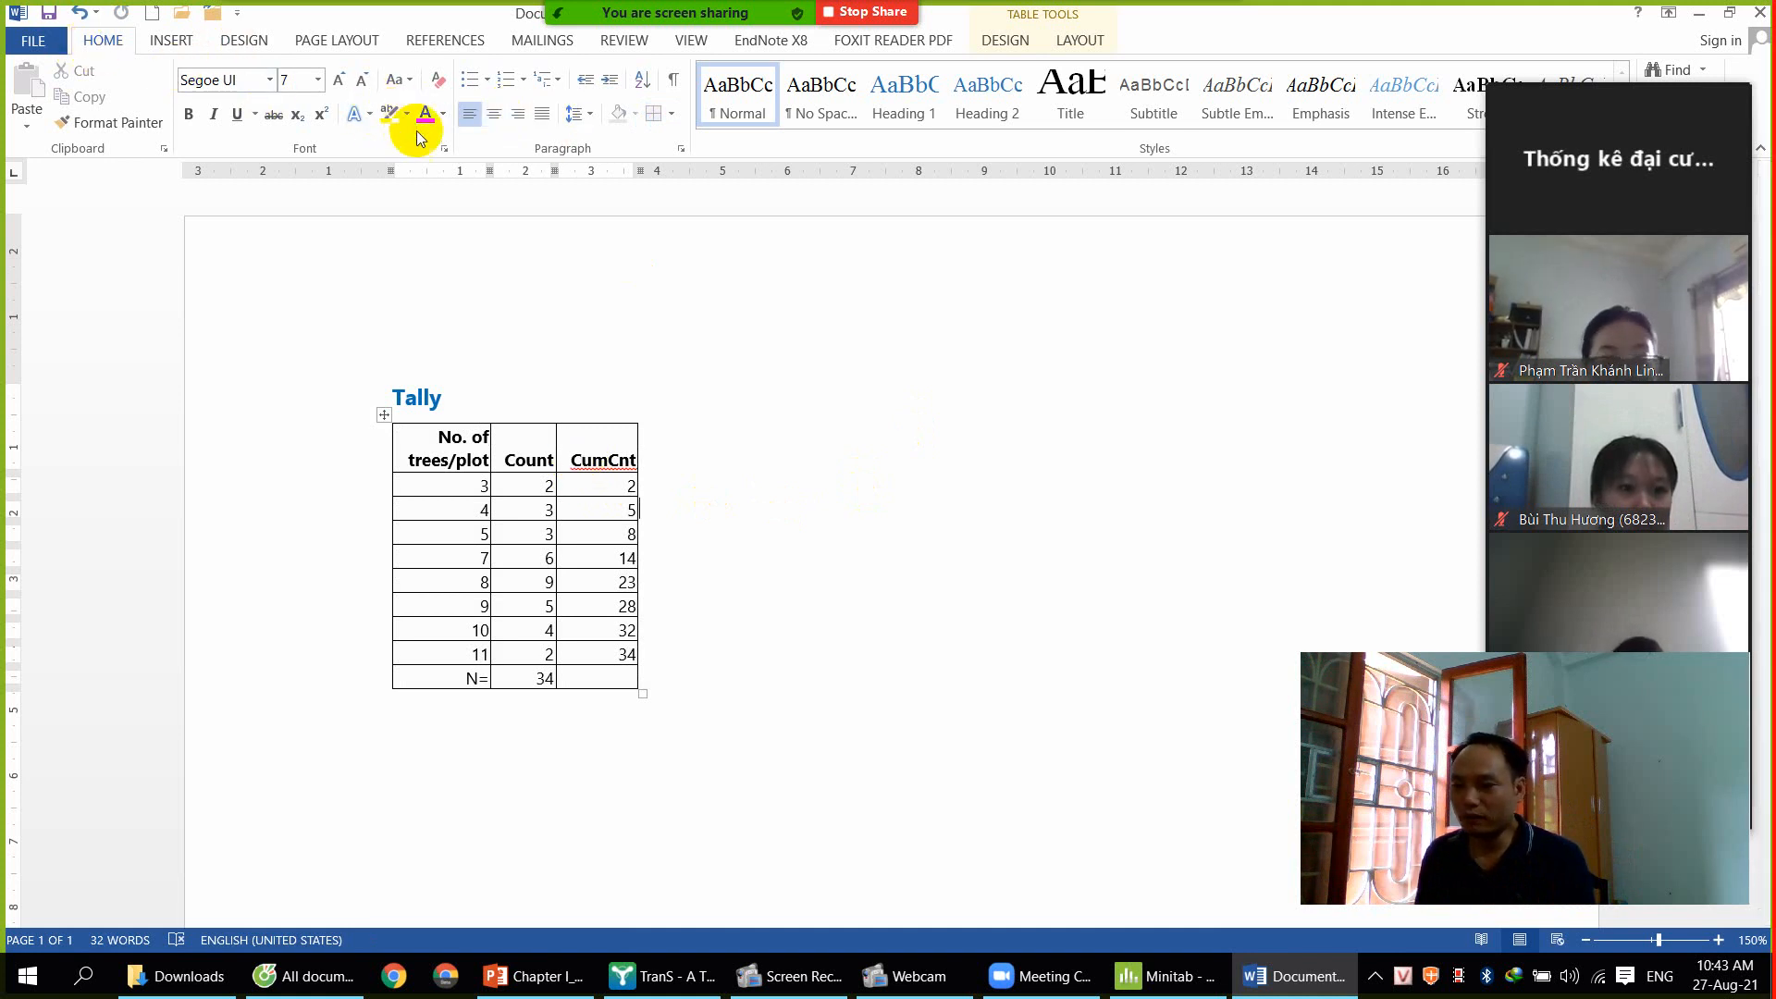
Switch to PowerPoint, create a new presentation, and delete the title and subtitle placeholders from its first slide
left_click(542, 984)
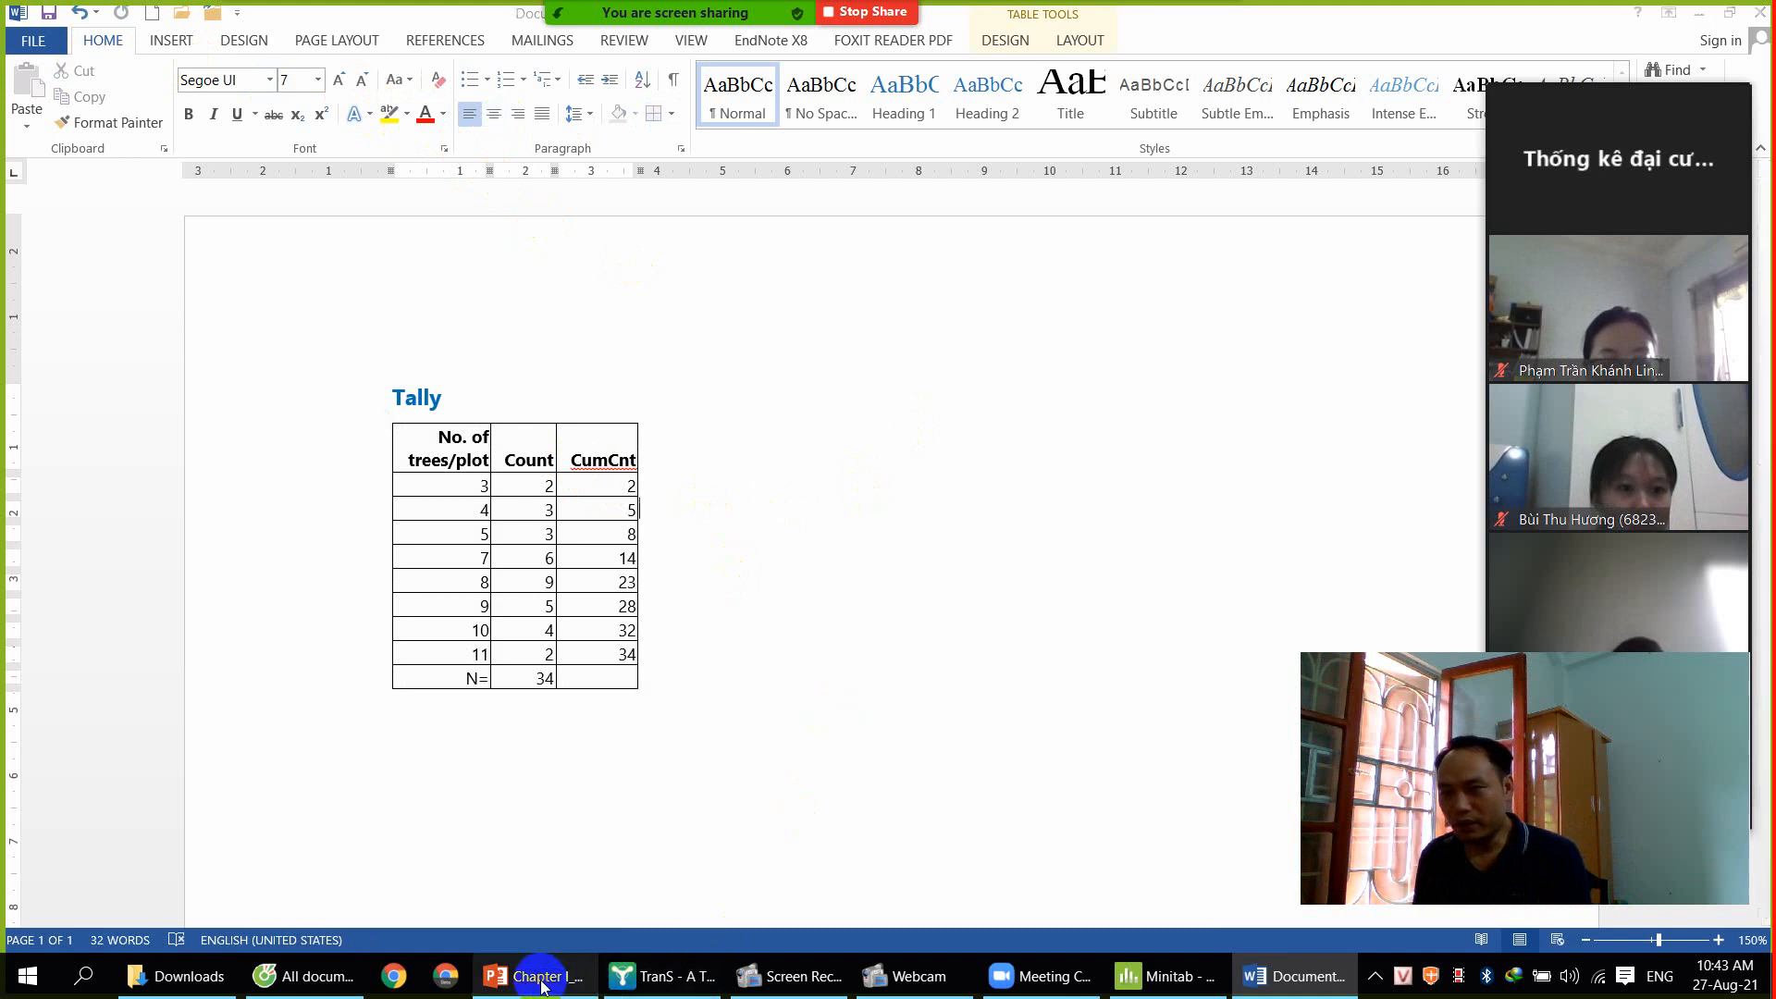
left_click(183, 13)
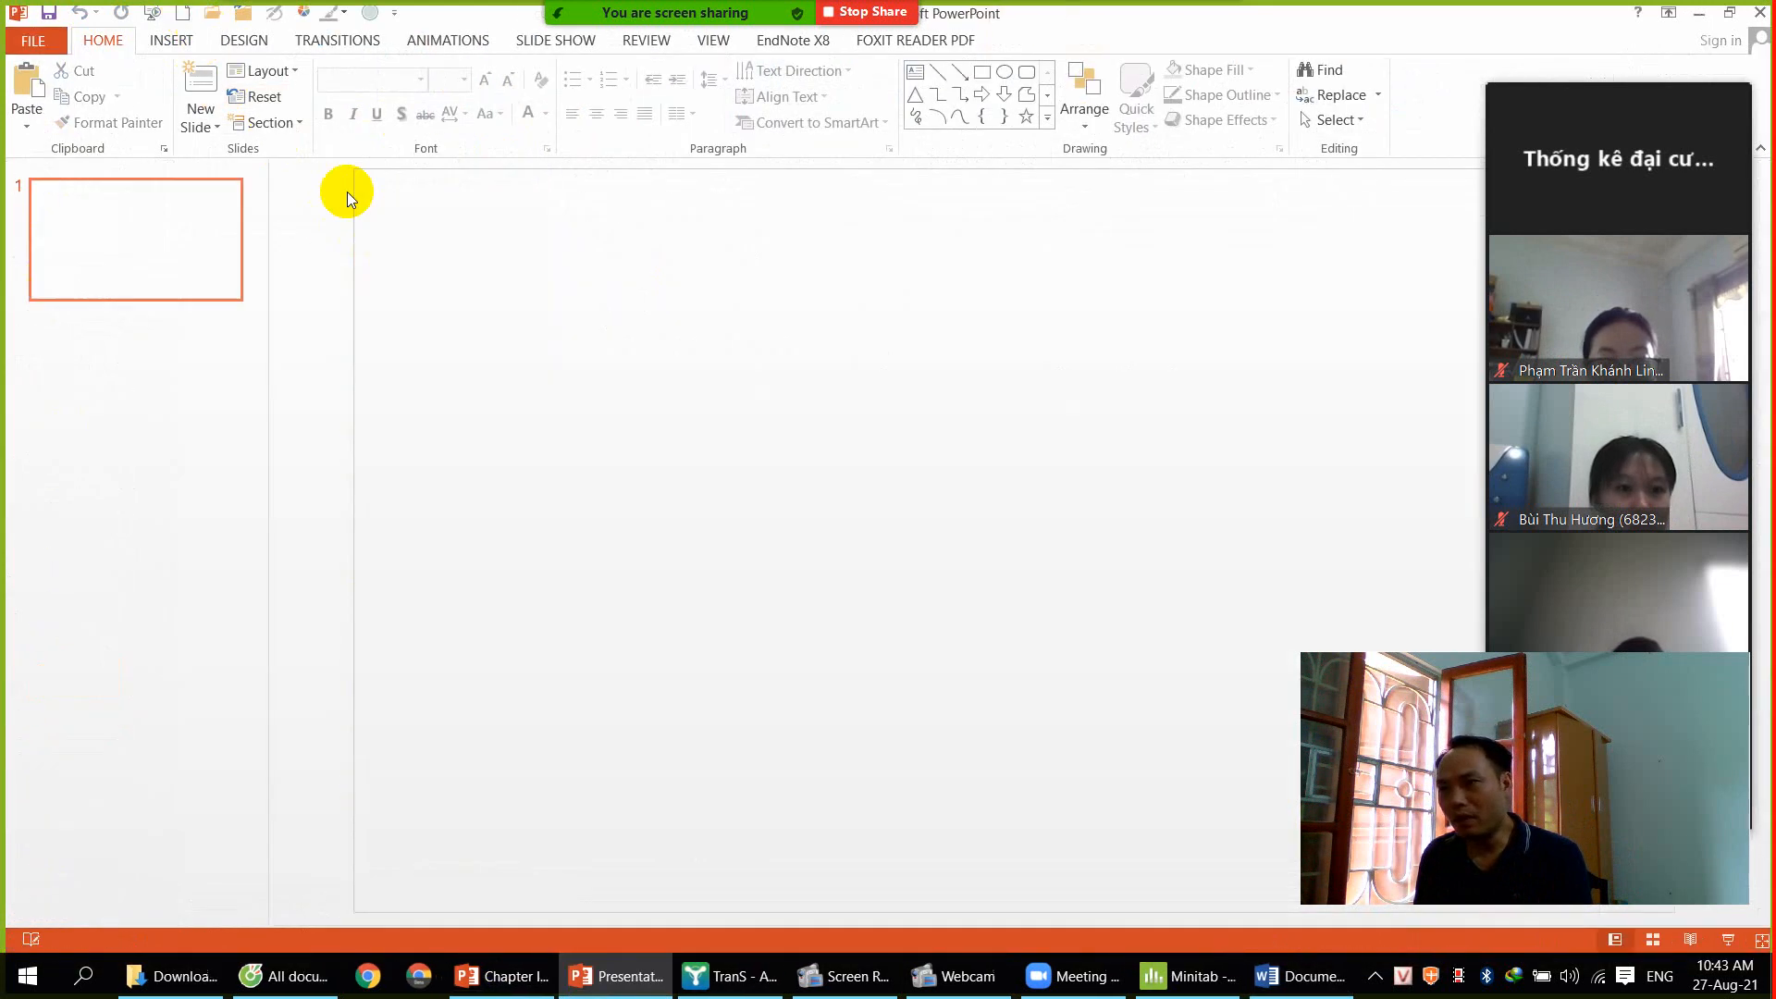
left_click_drag(477, 248, 1657, 795)
scroll(1263, 633, "down", 4)
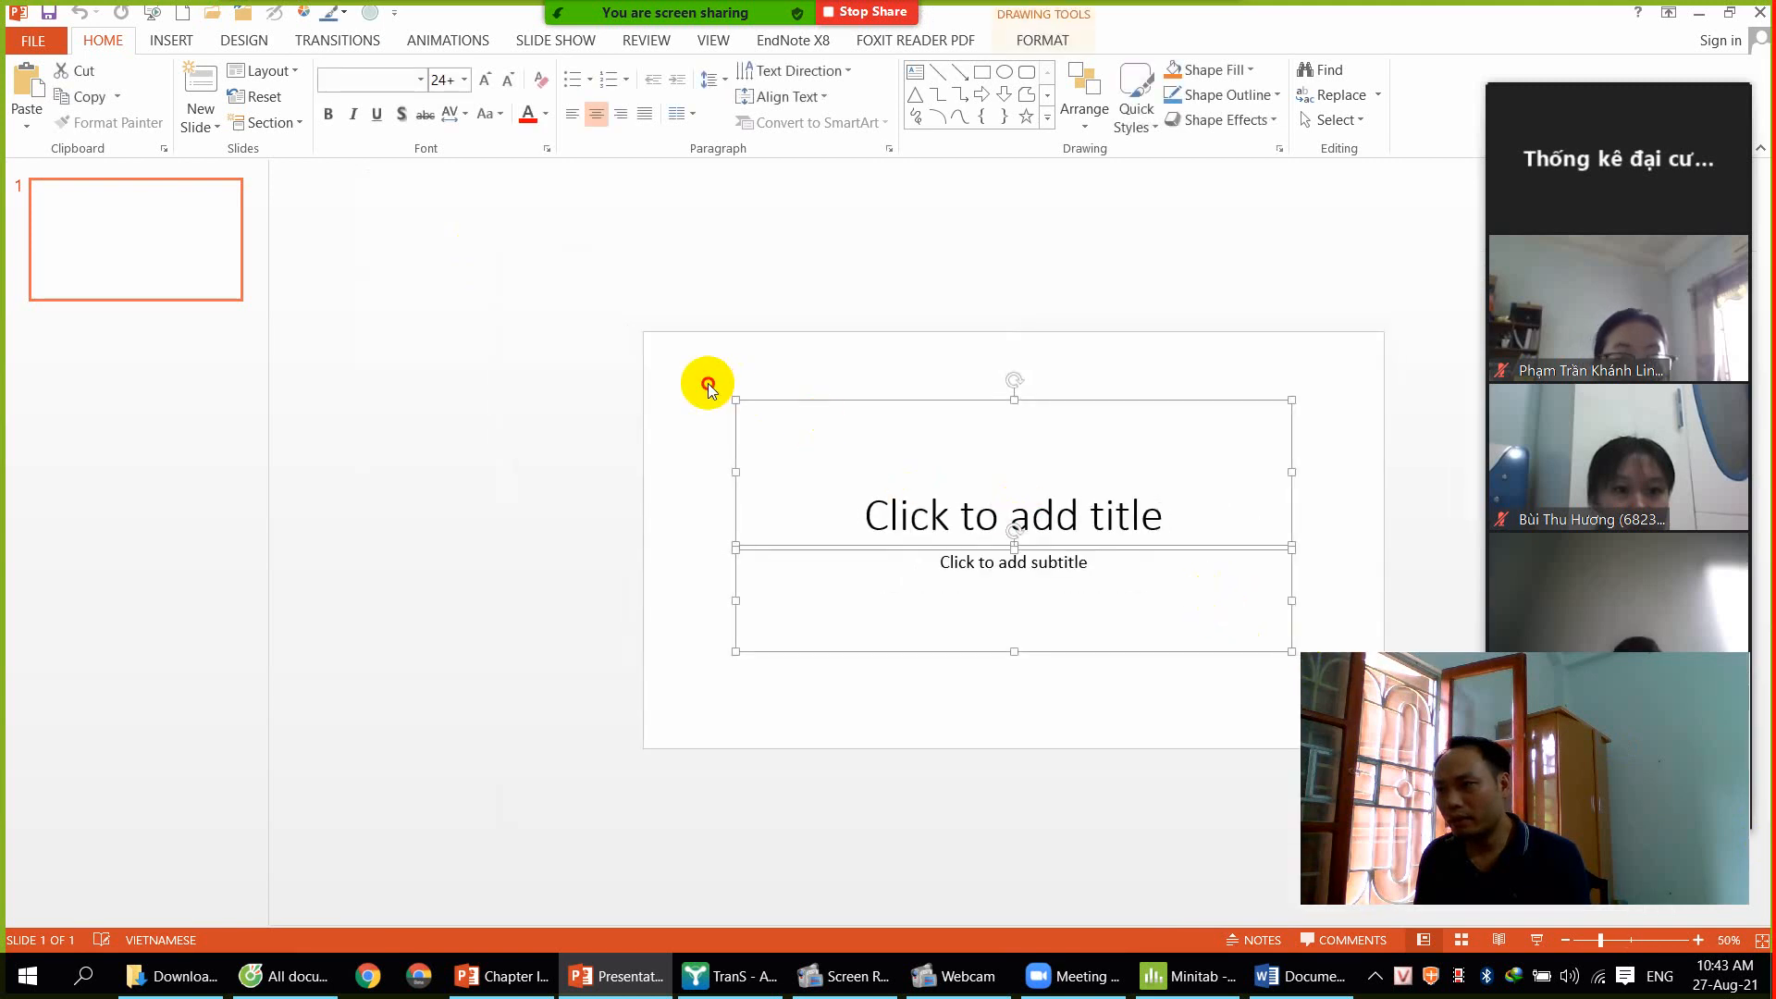
left_click_drag(707, 382, 1356, 713)
key("Delete")
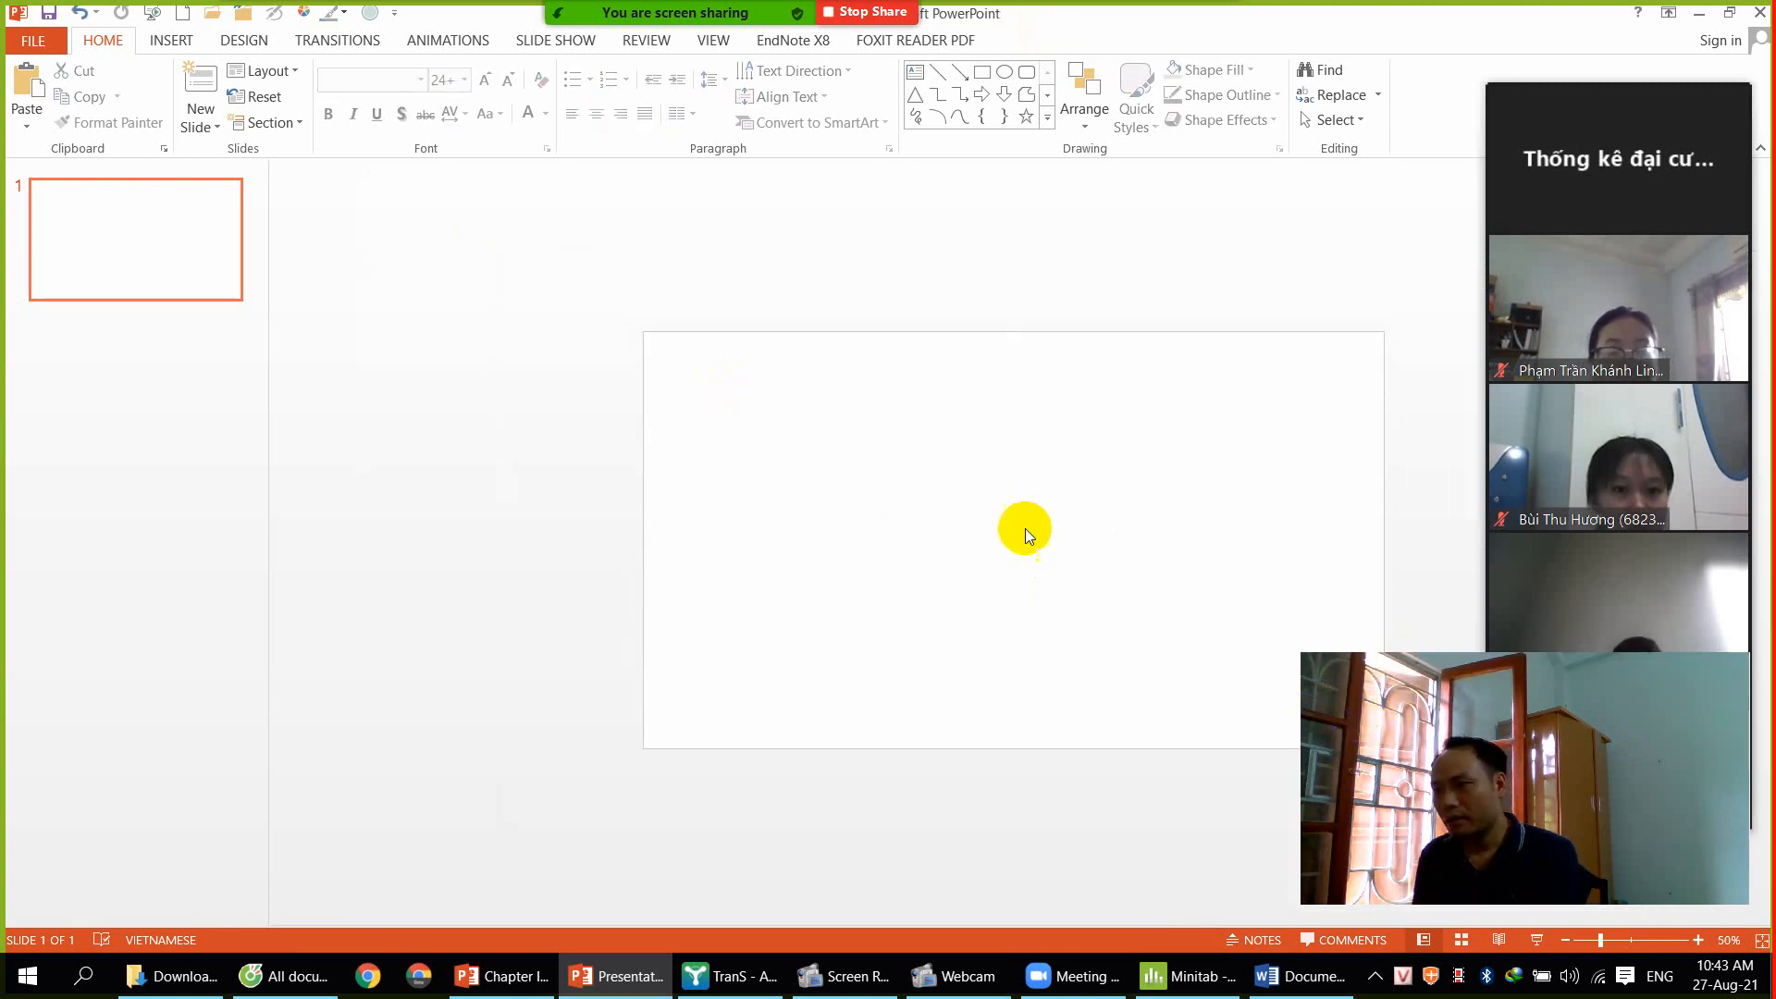
Paste the copied tally output onto the empty slide and place the cursor in its Count column
left_click(20, 95)
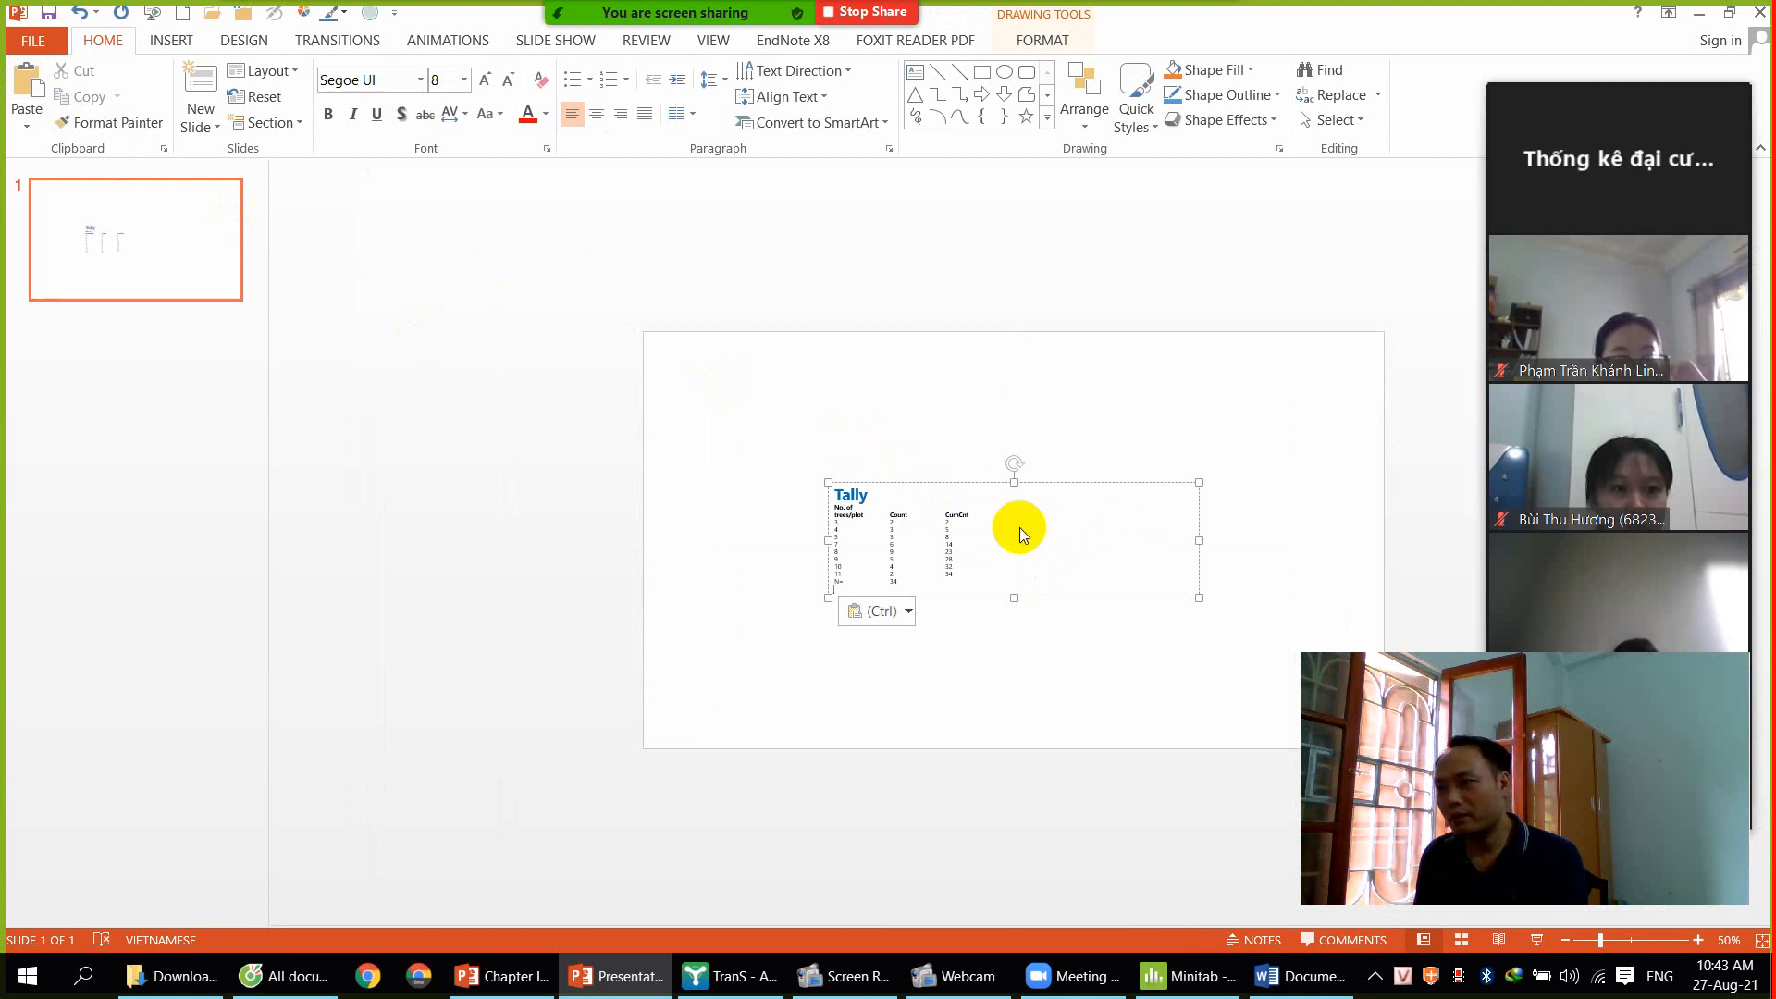
scroll(1051, 562, "up", 1)
left_click(855, 516)
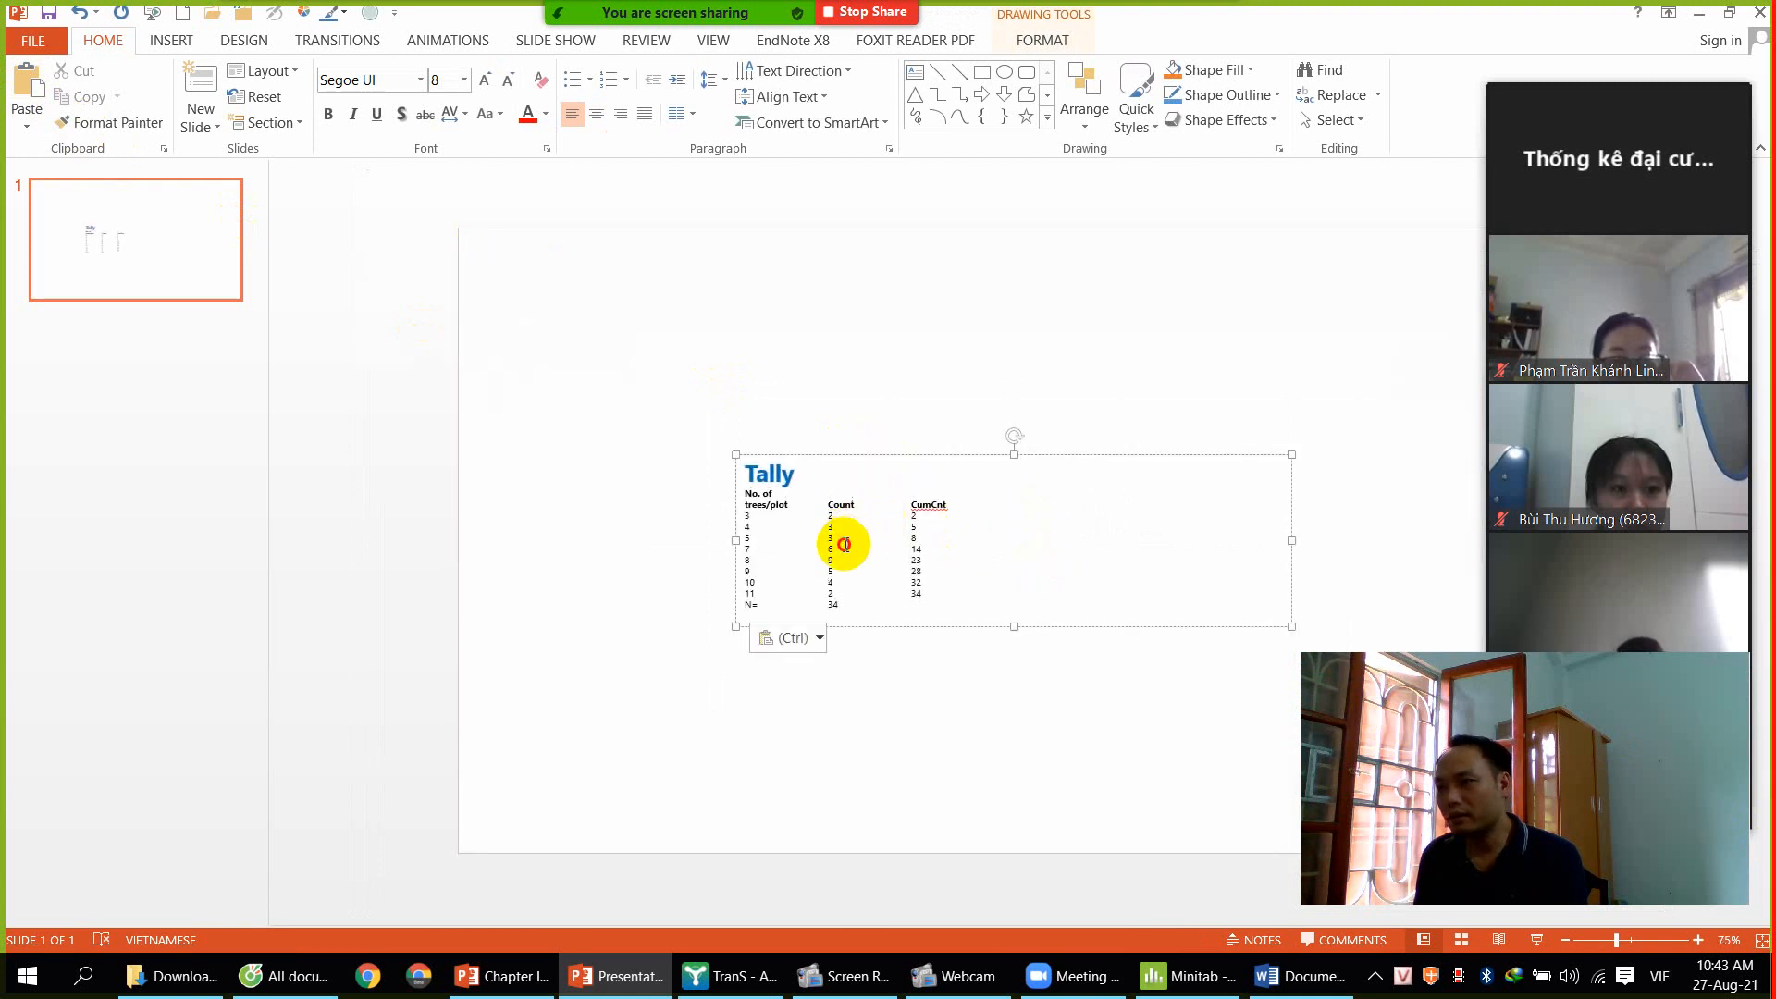
Open Excel 2013 from the desktop, create a blank workbook and paste the copied tally output at cell B2
left_click(869, 595)
left_click(1010, 687)
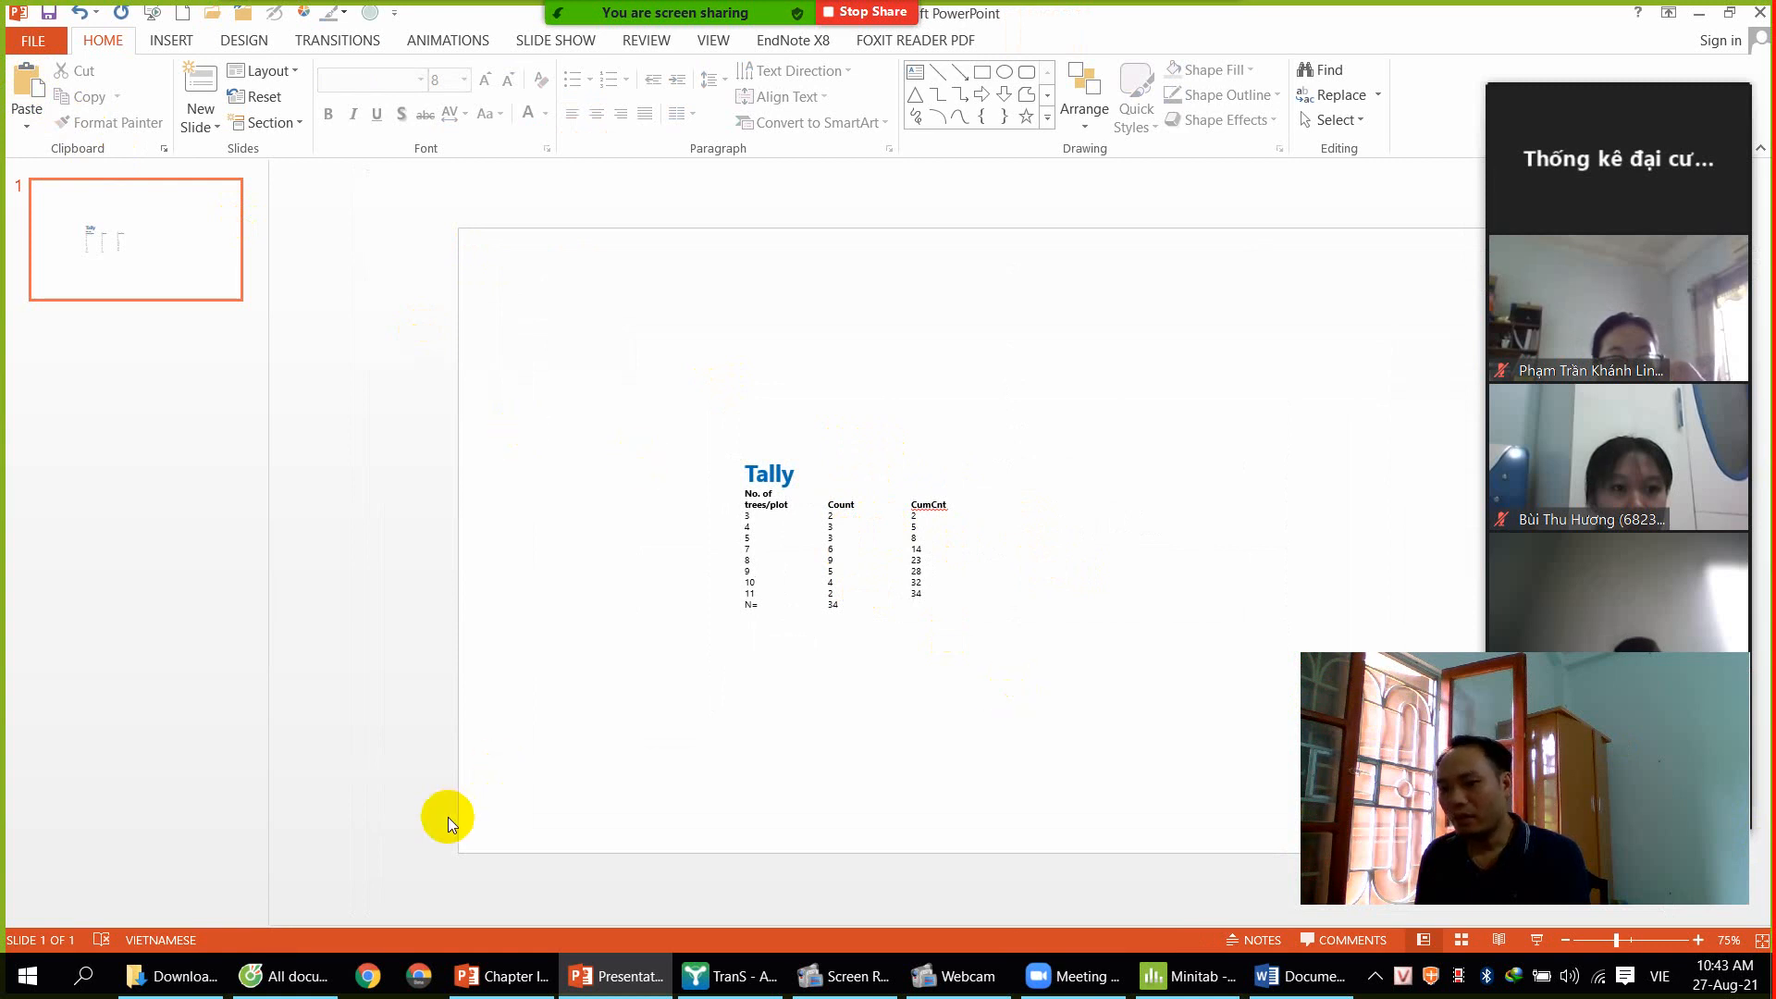
key("super+d")
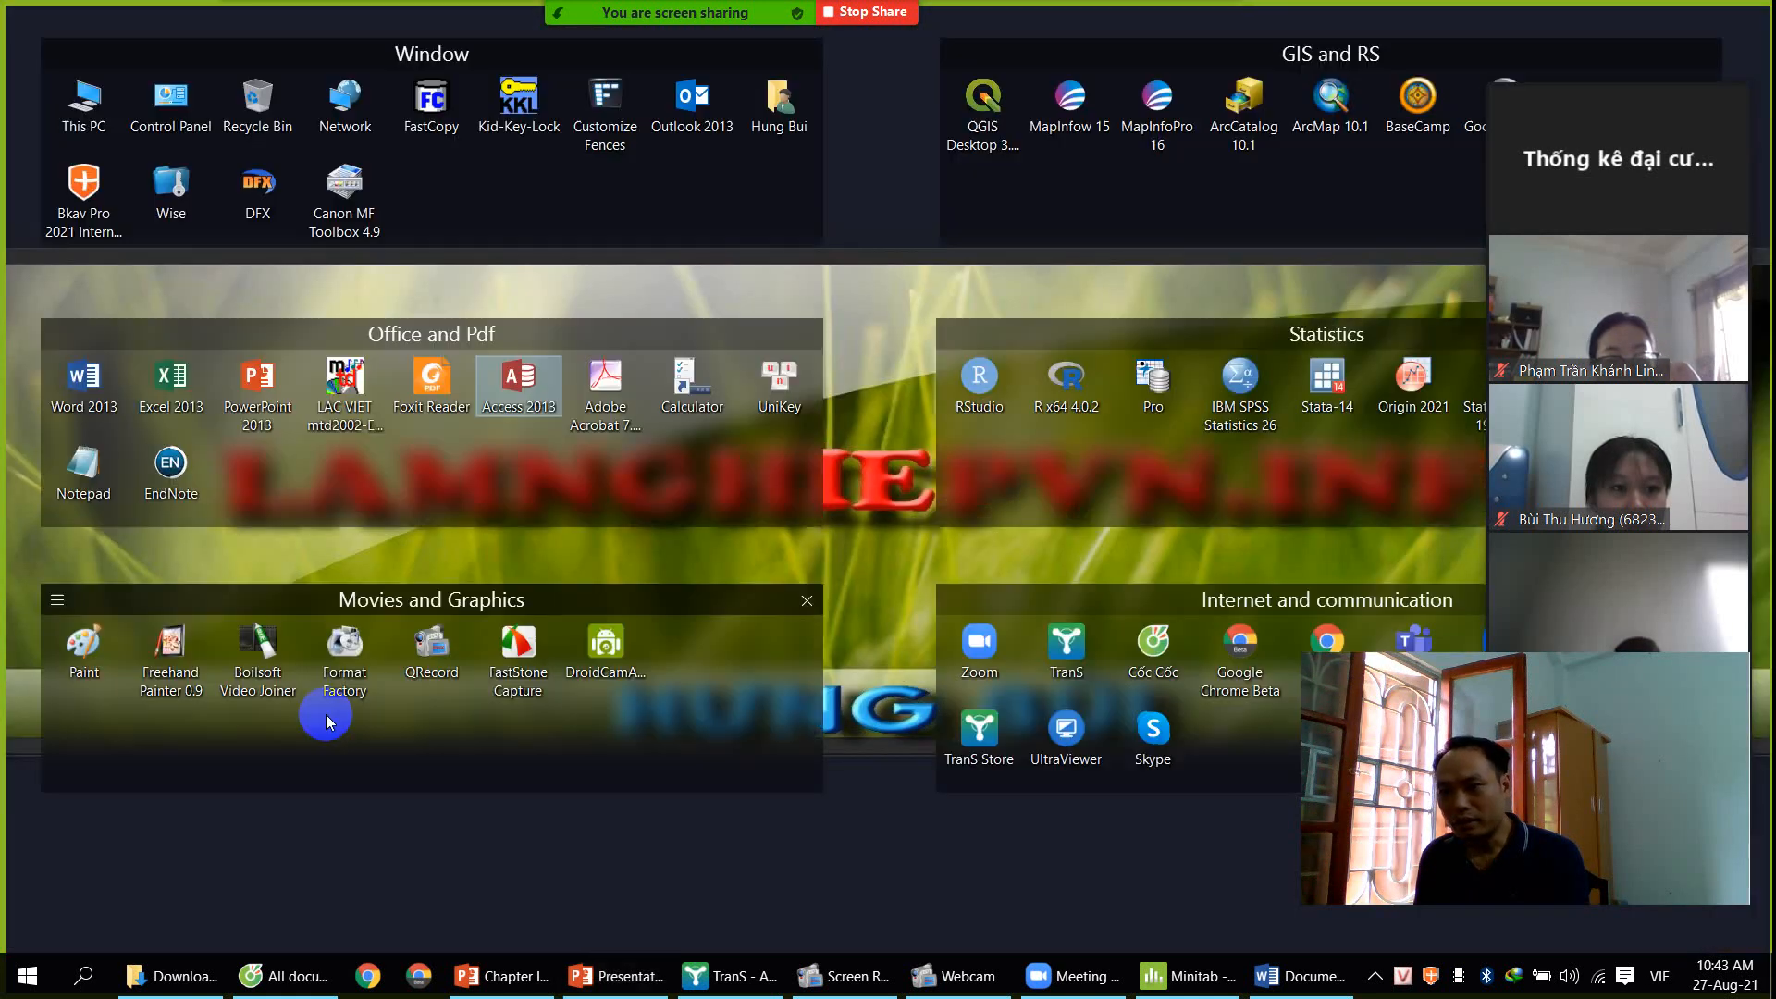
double_click(157, 374)
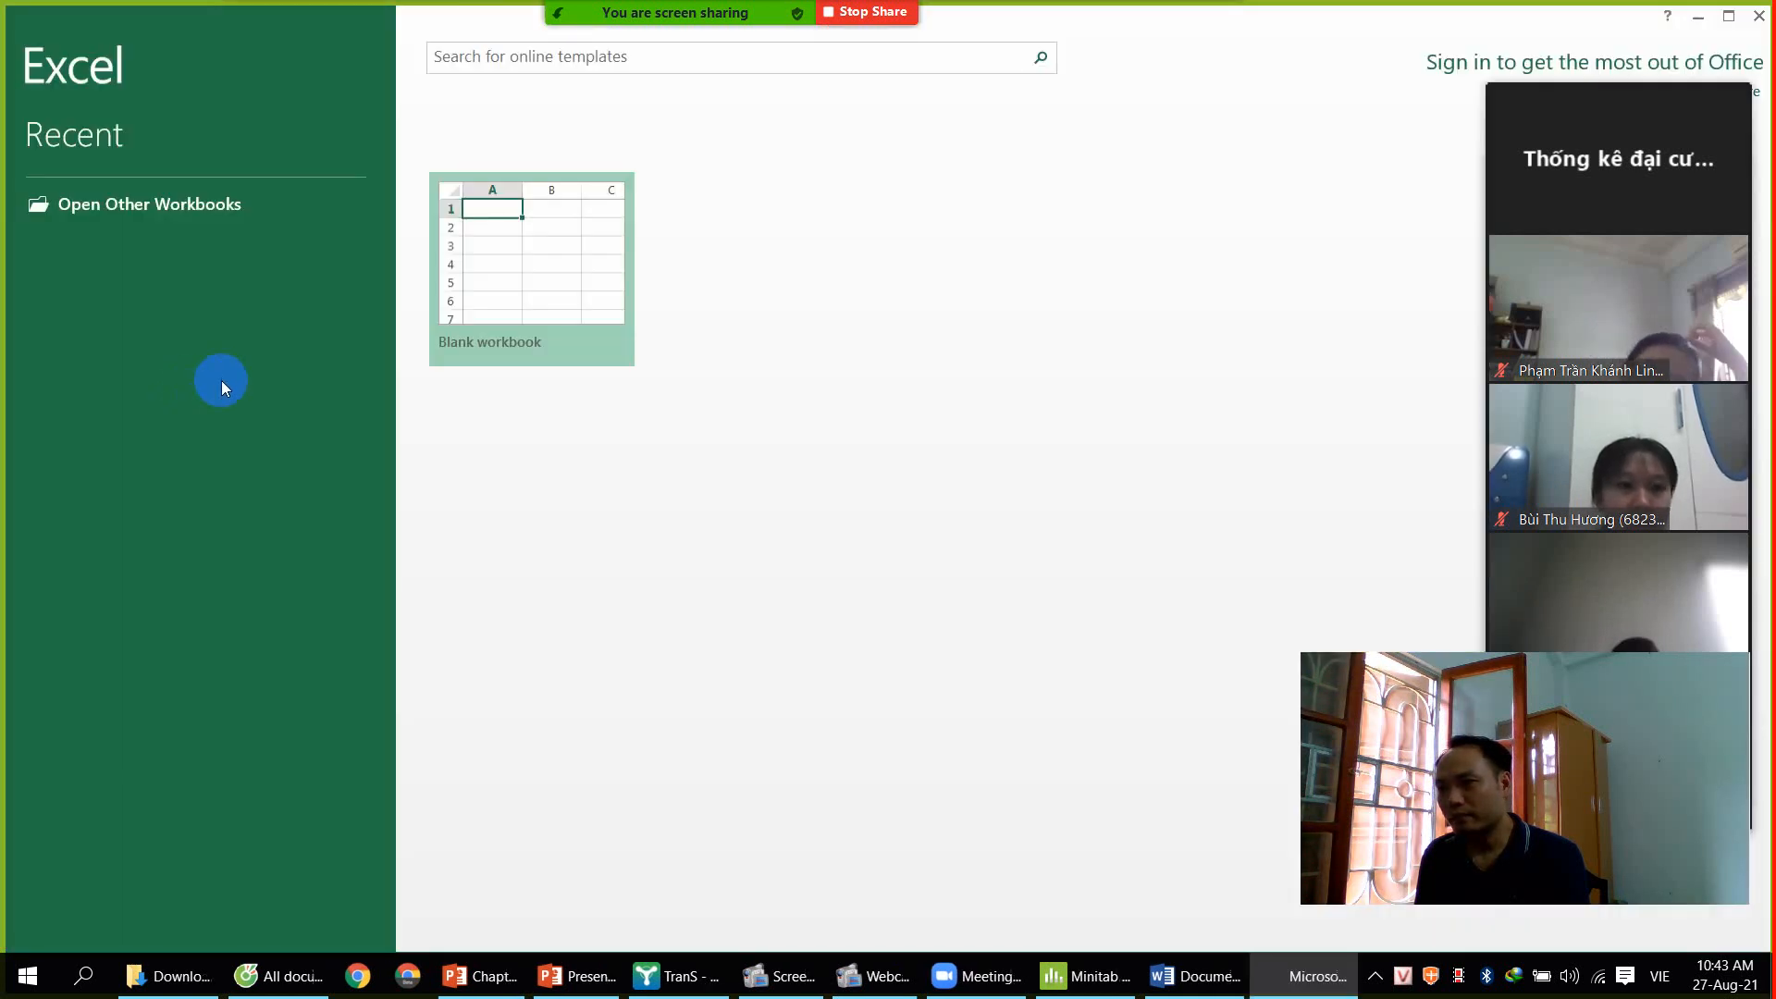
left_click(540, 268)
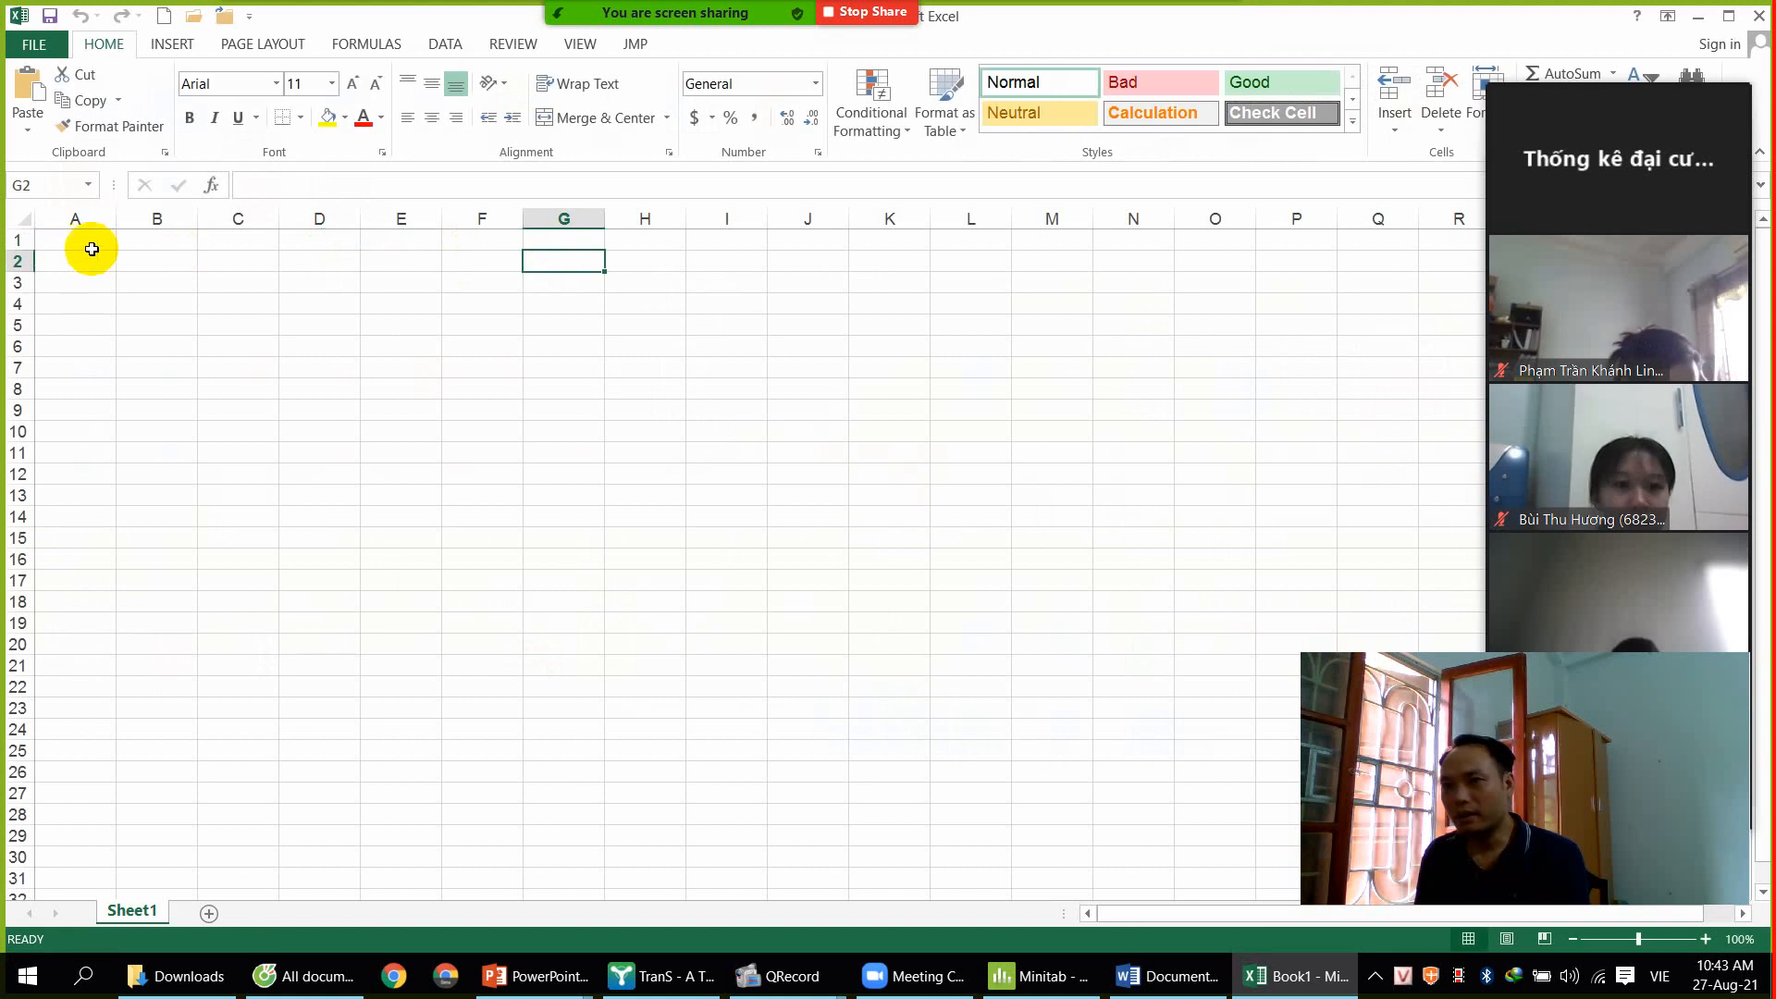
left_click(155, 262)
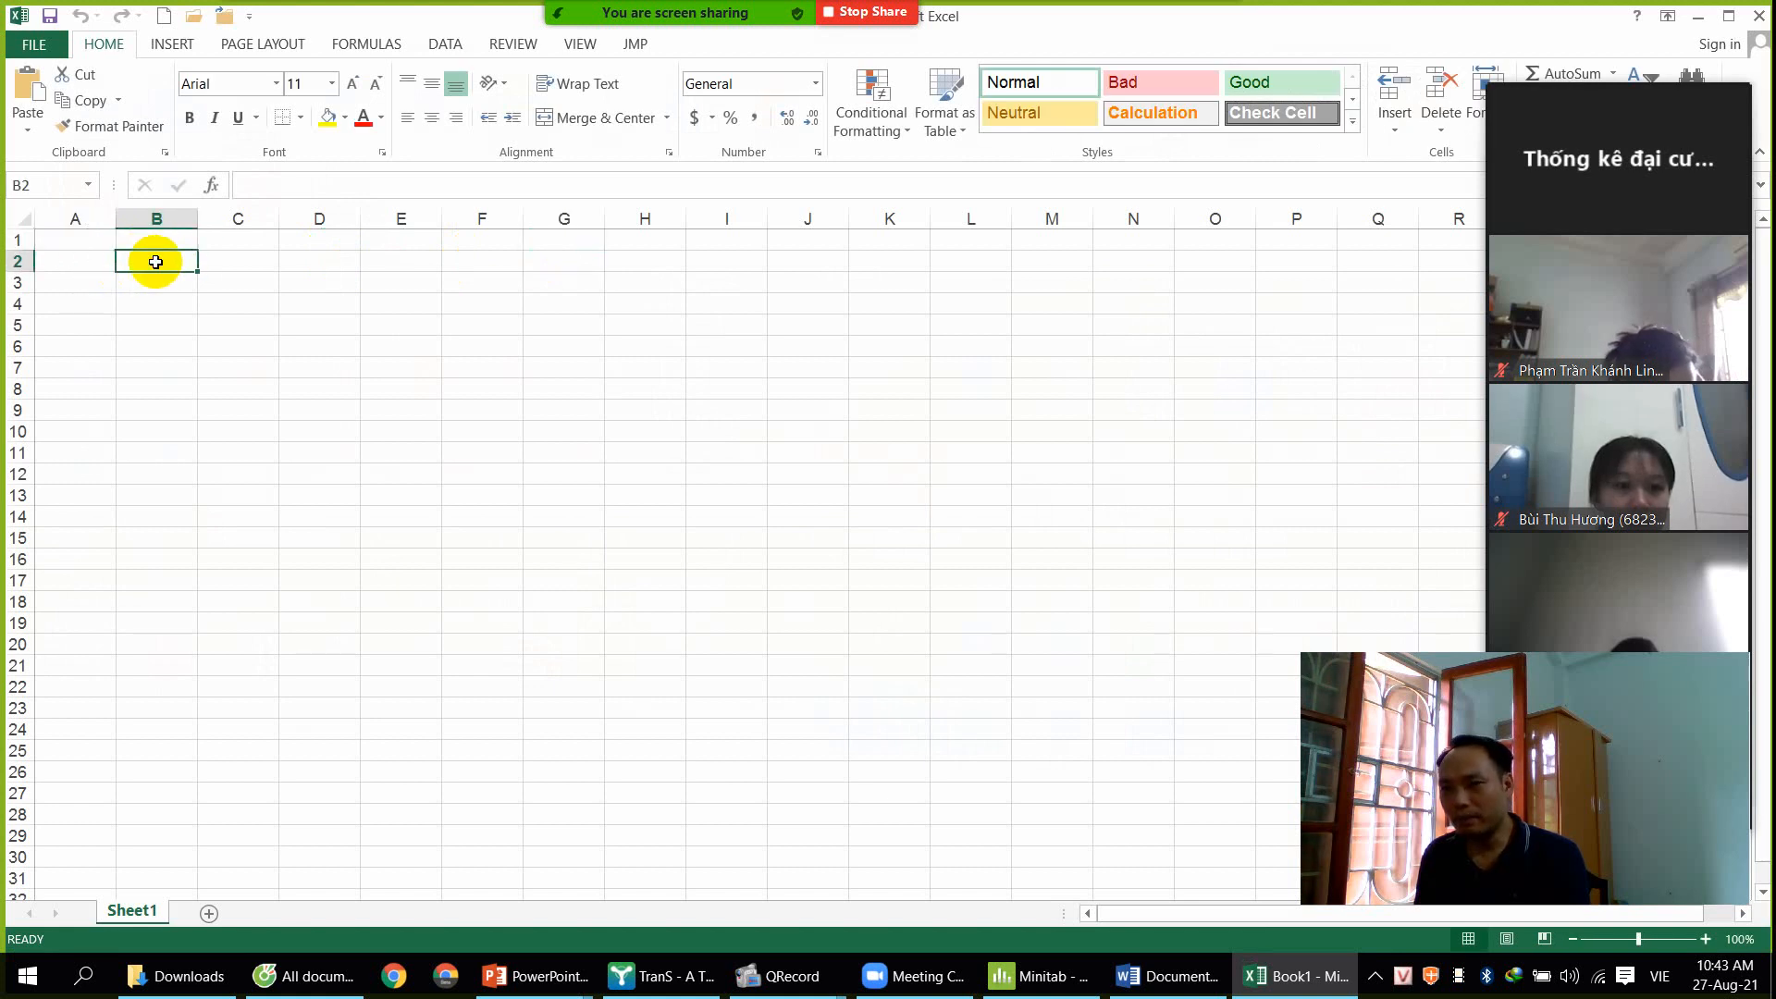
left_click(25, 102)
left_click(615, 363)
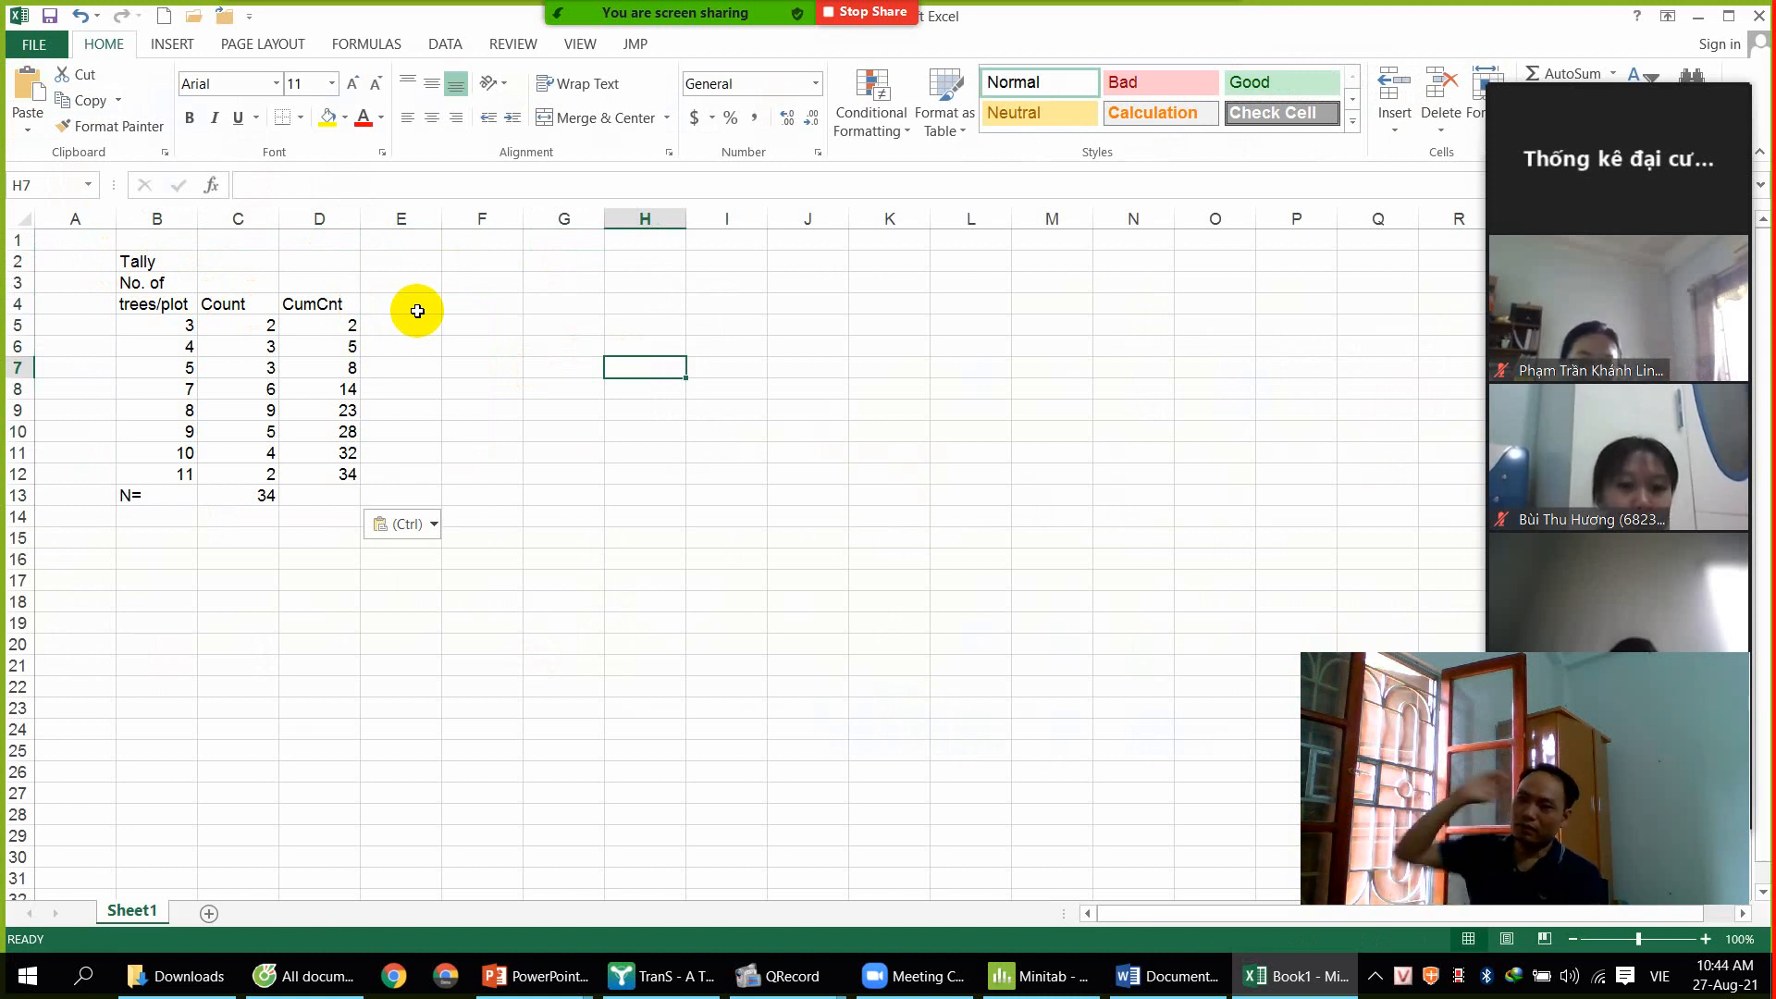
Set the font colour of the pasted tally data in B2:D14 to red
left_click_drag(152, 261, 343, 518)
left_click(363, 117)
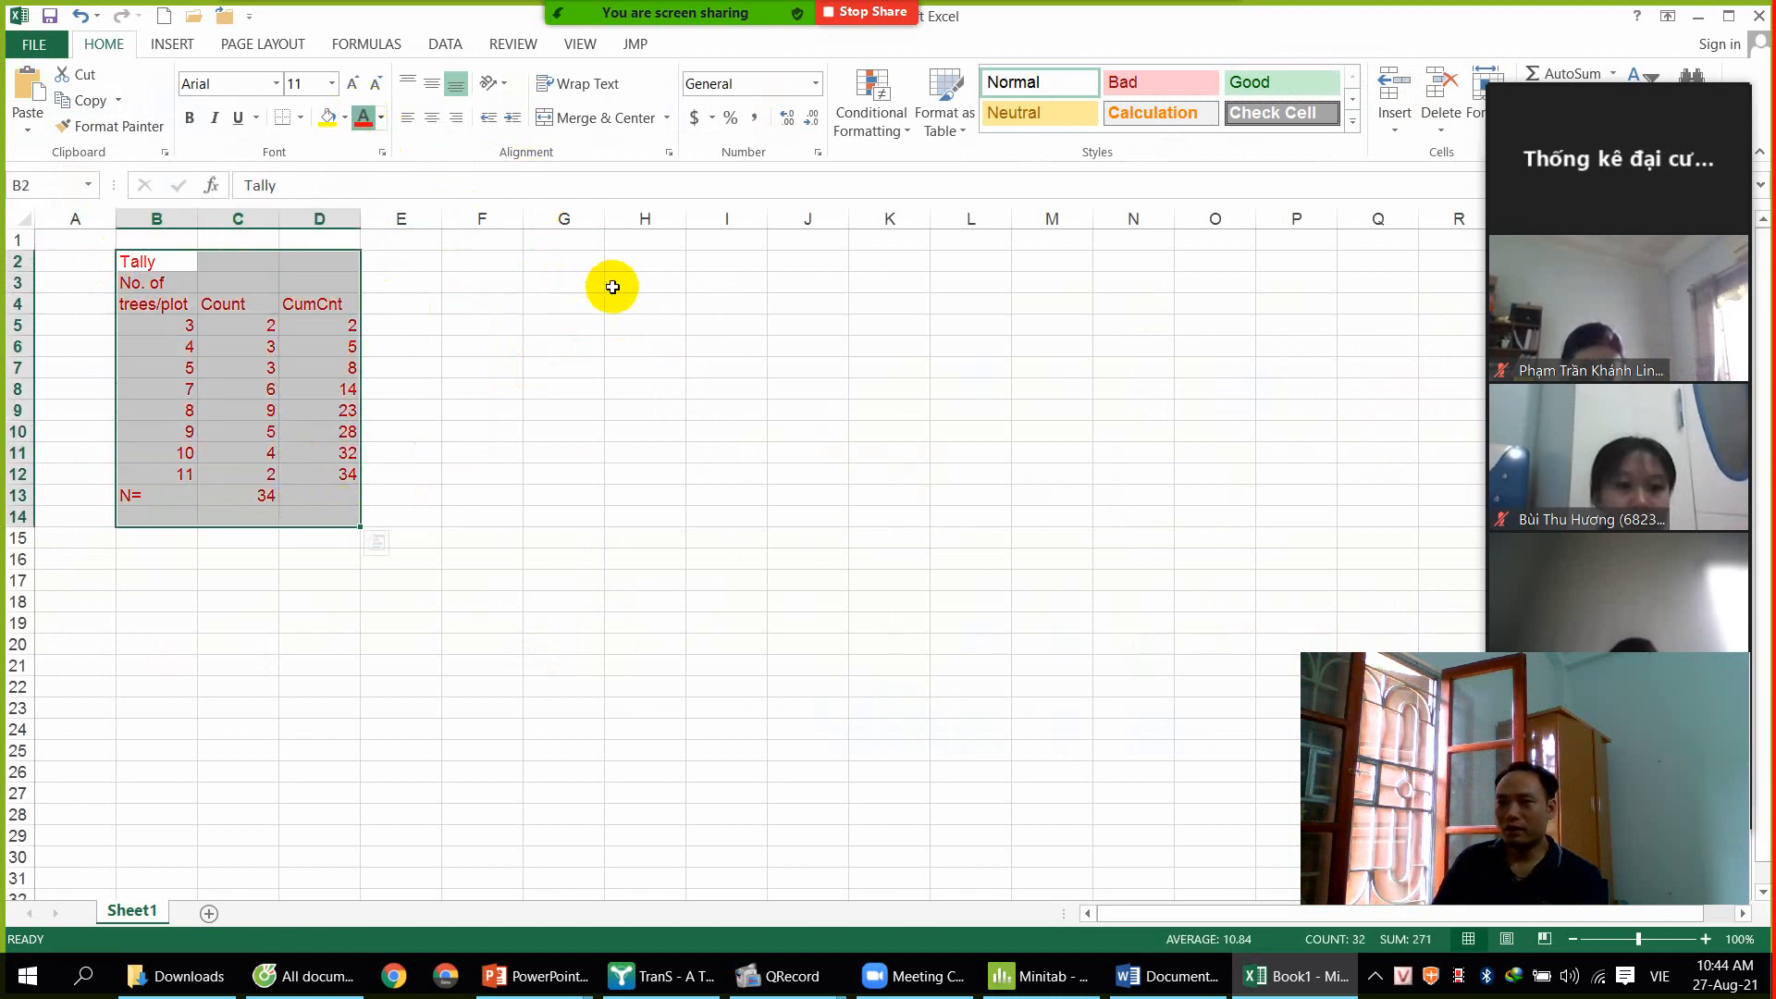
left_click(615, 282)
left_click_drag(150, 284, 380, 353)
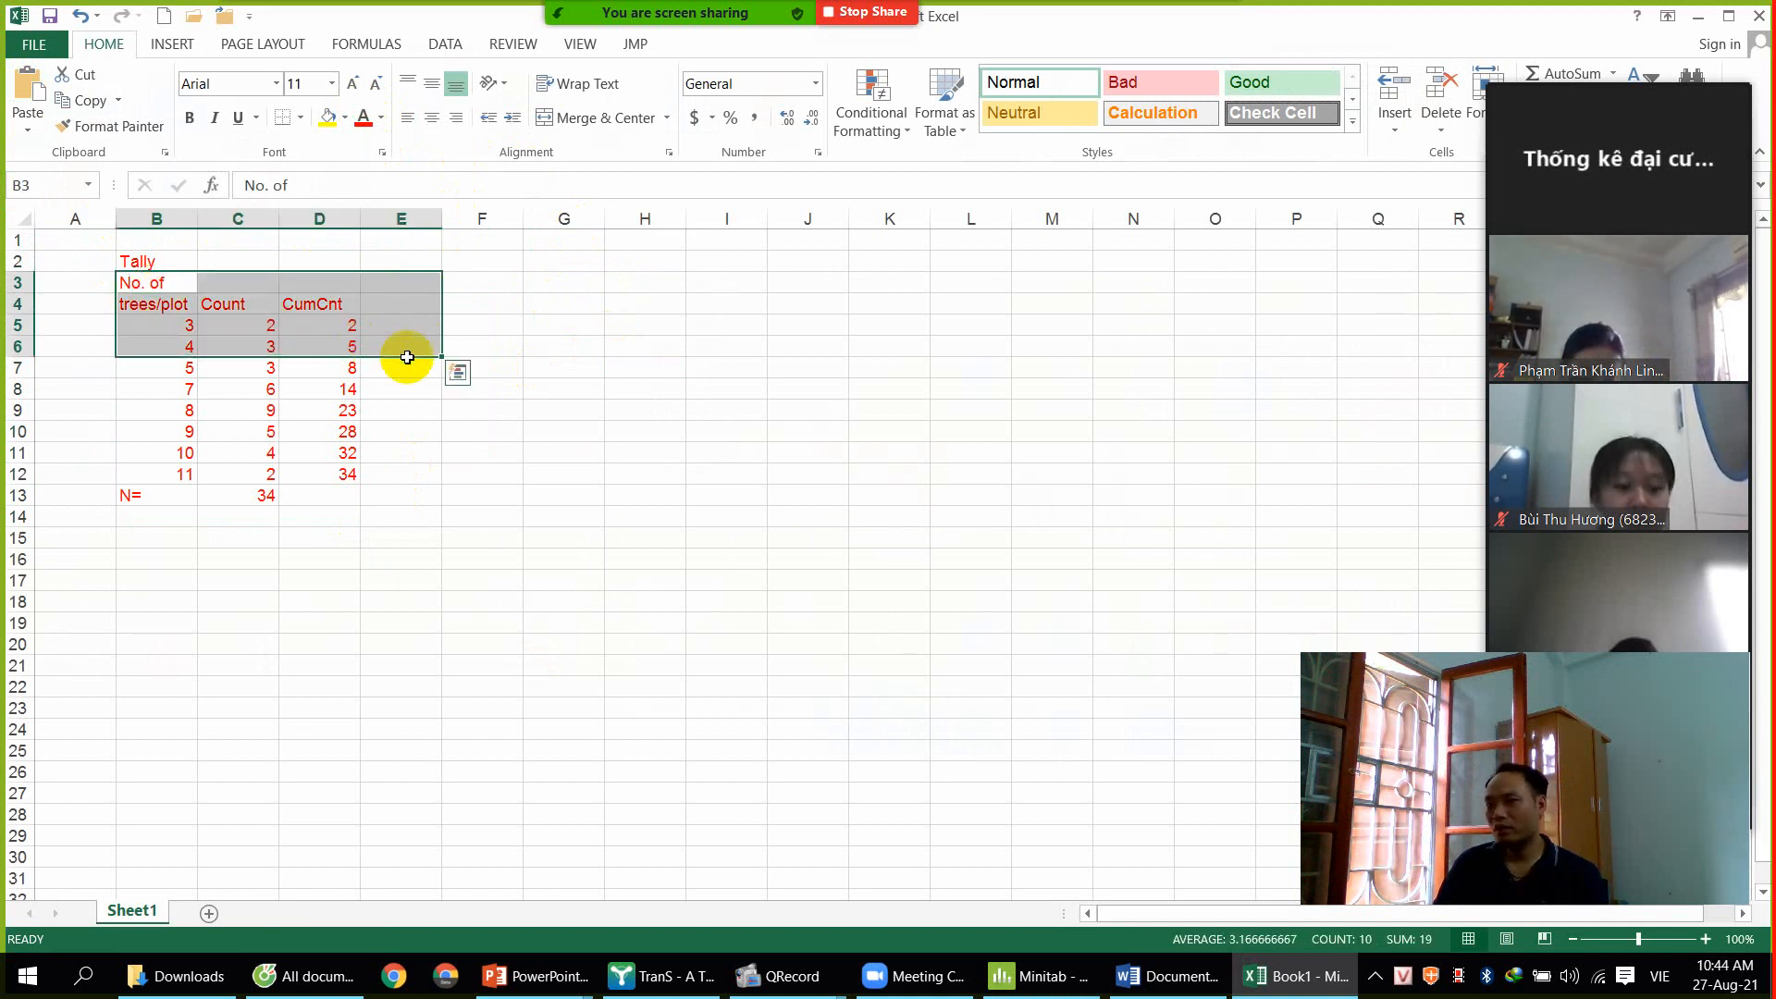
Switch to Word and insert an empty row below the 5 trees/plot row of the tally table
left_click(1167, 976)
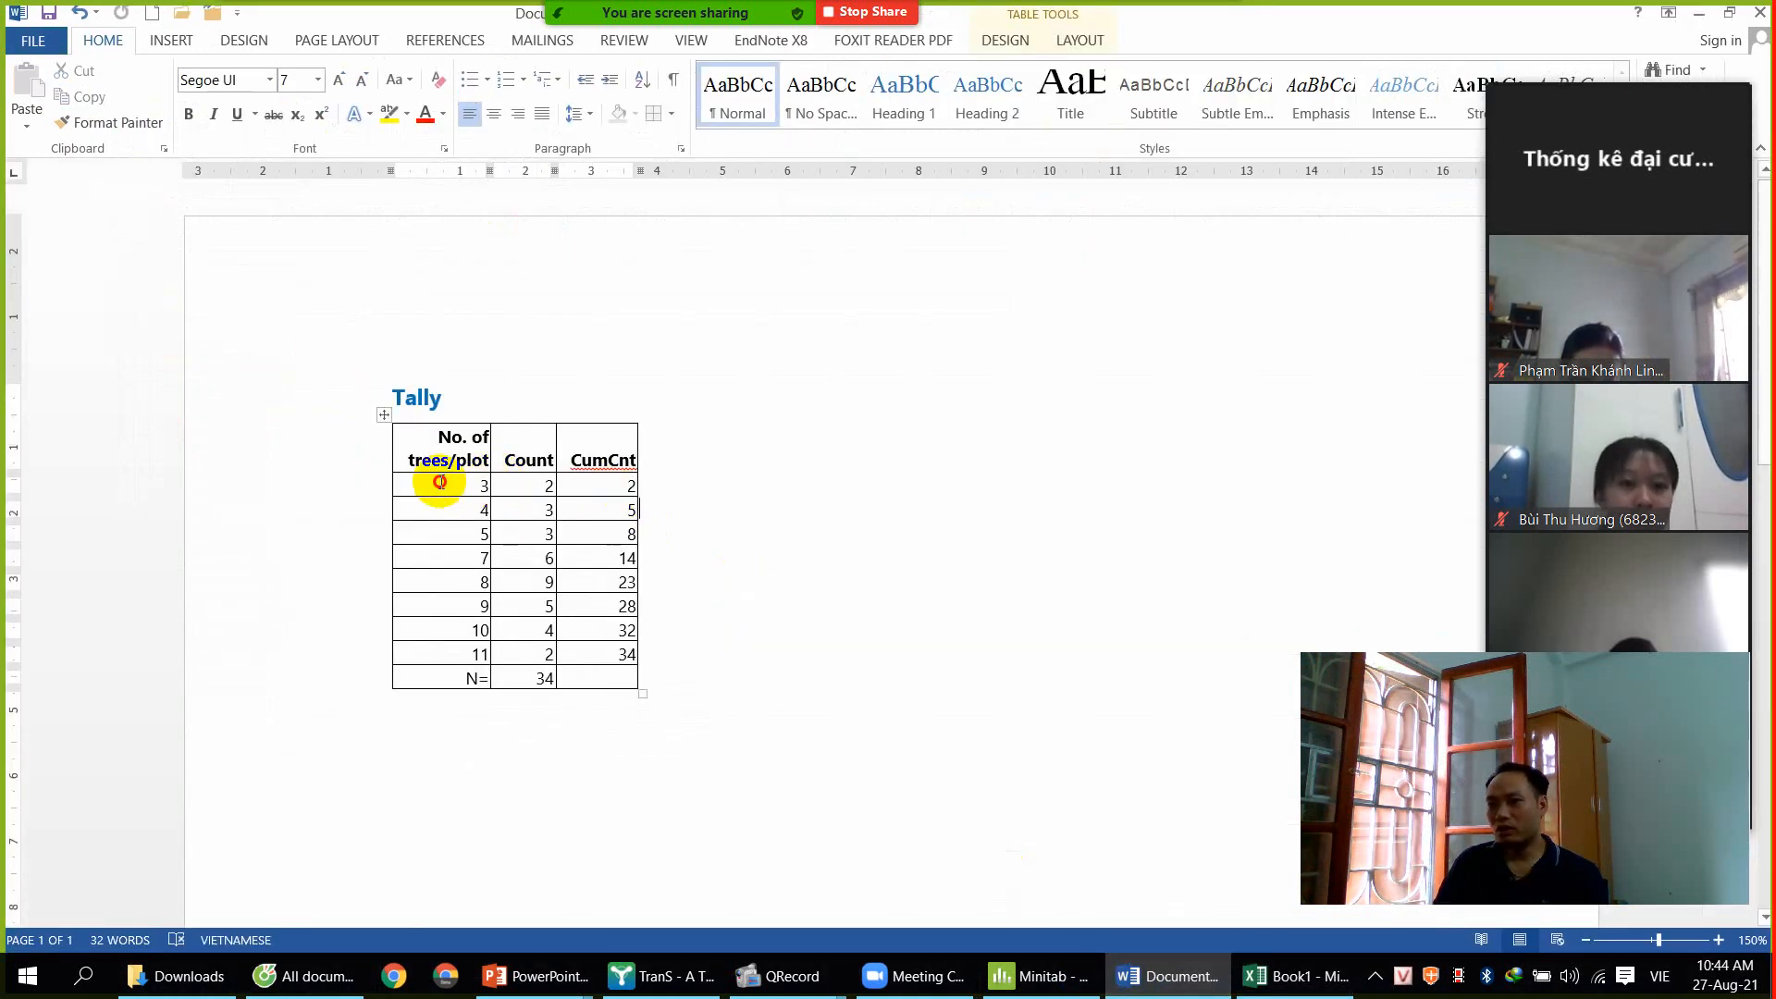
left_click_drag(439, 480, 588, 476)
left_click_drag(444, 508, 592, 515)
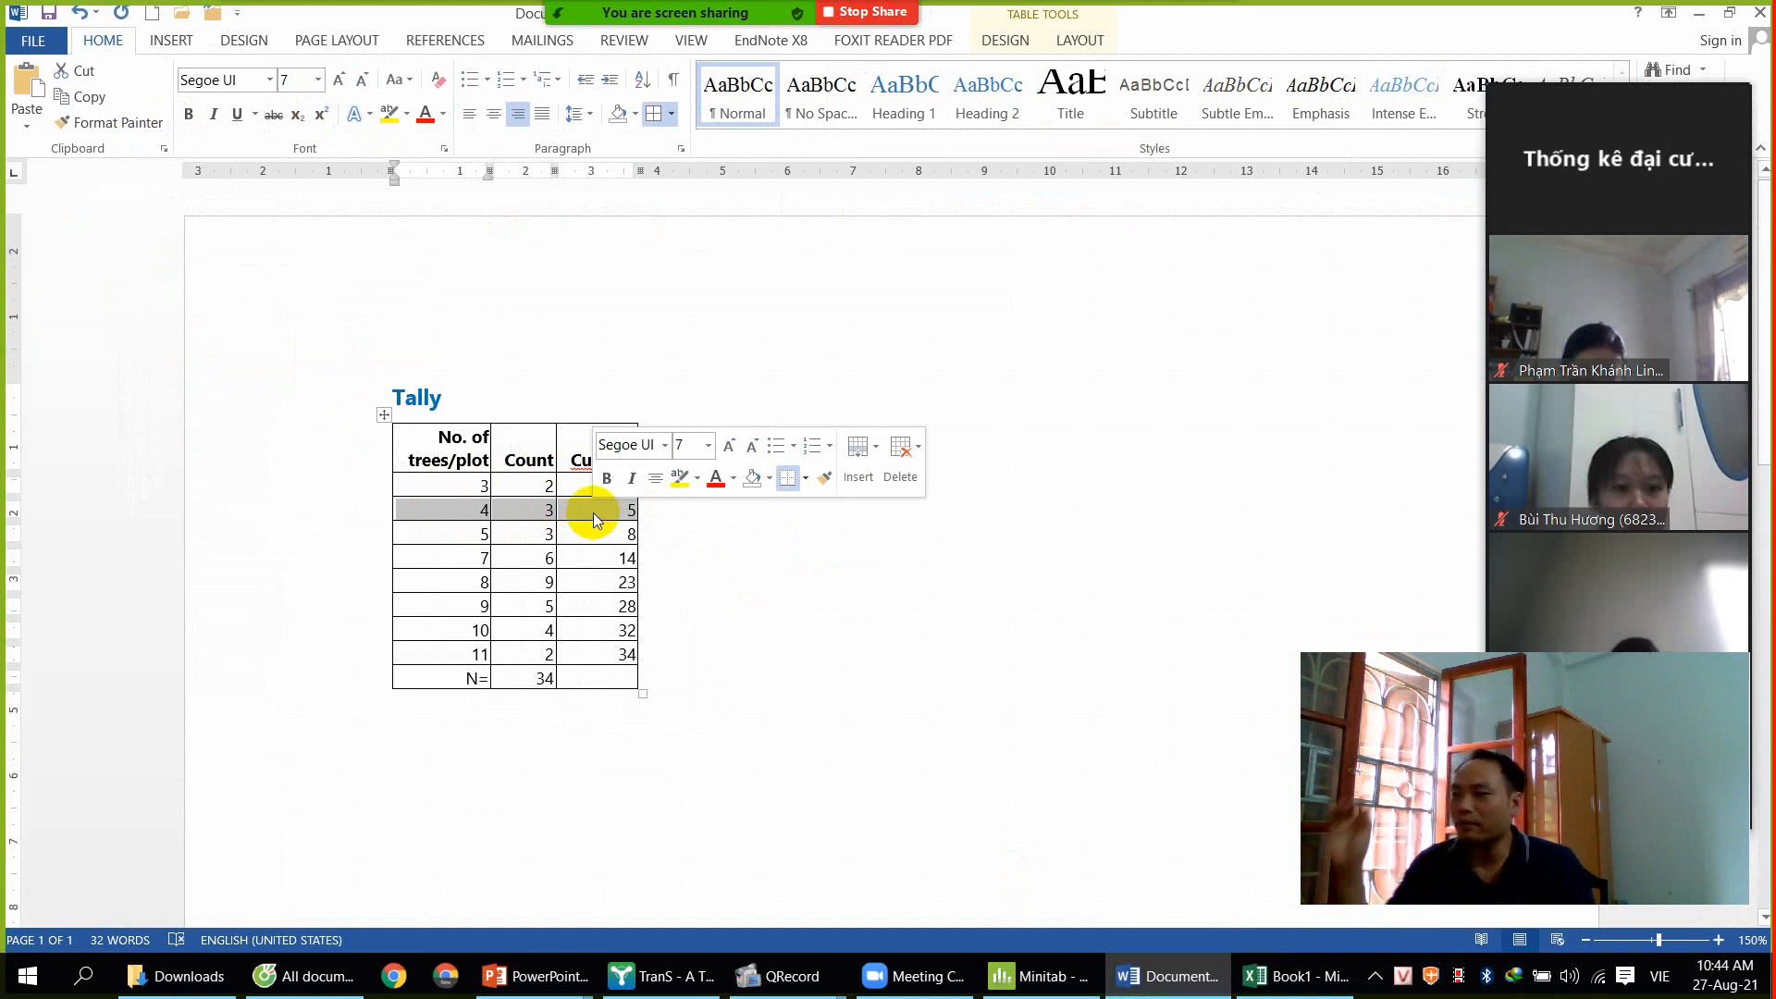
left_click(653, 535)
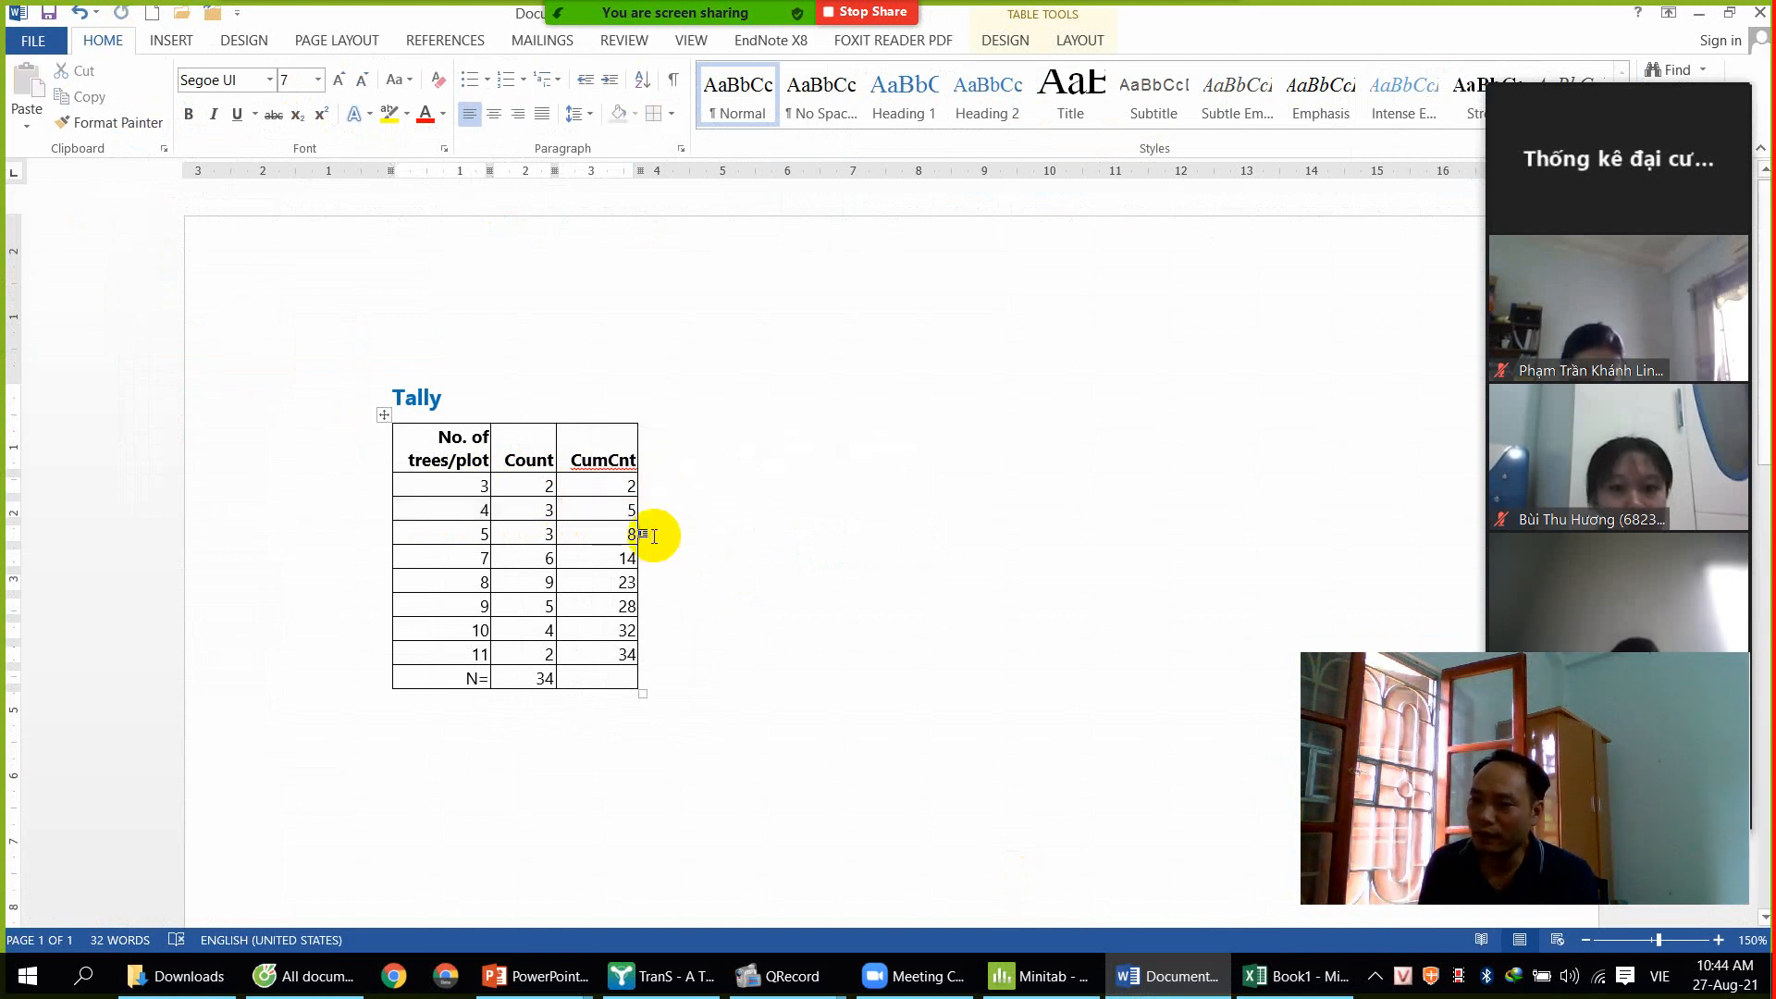
Switch to Minitab, display the Chart of No. of trees/plot output and copy the graph
left_click(1060, 991)
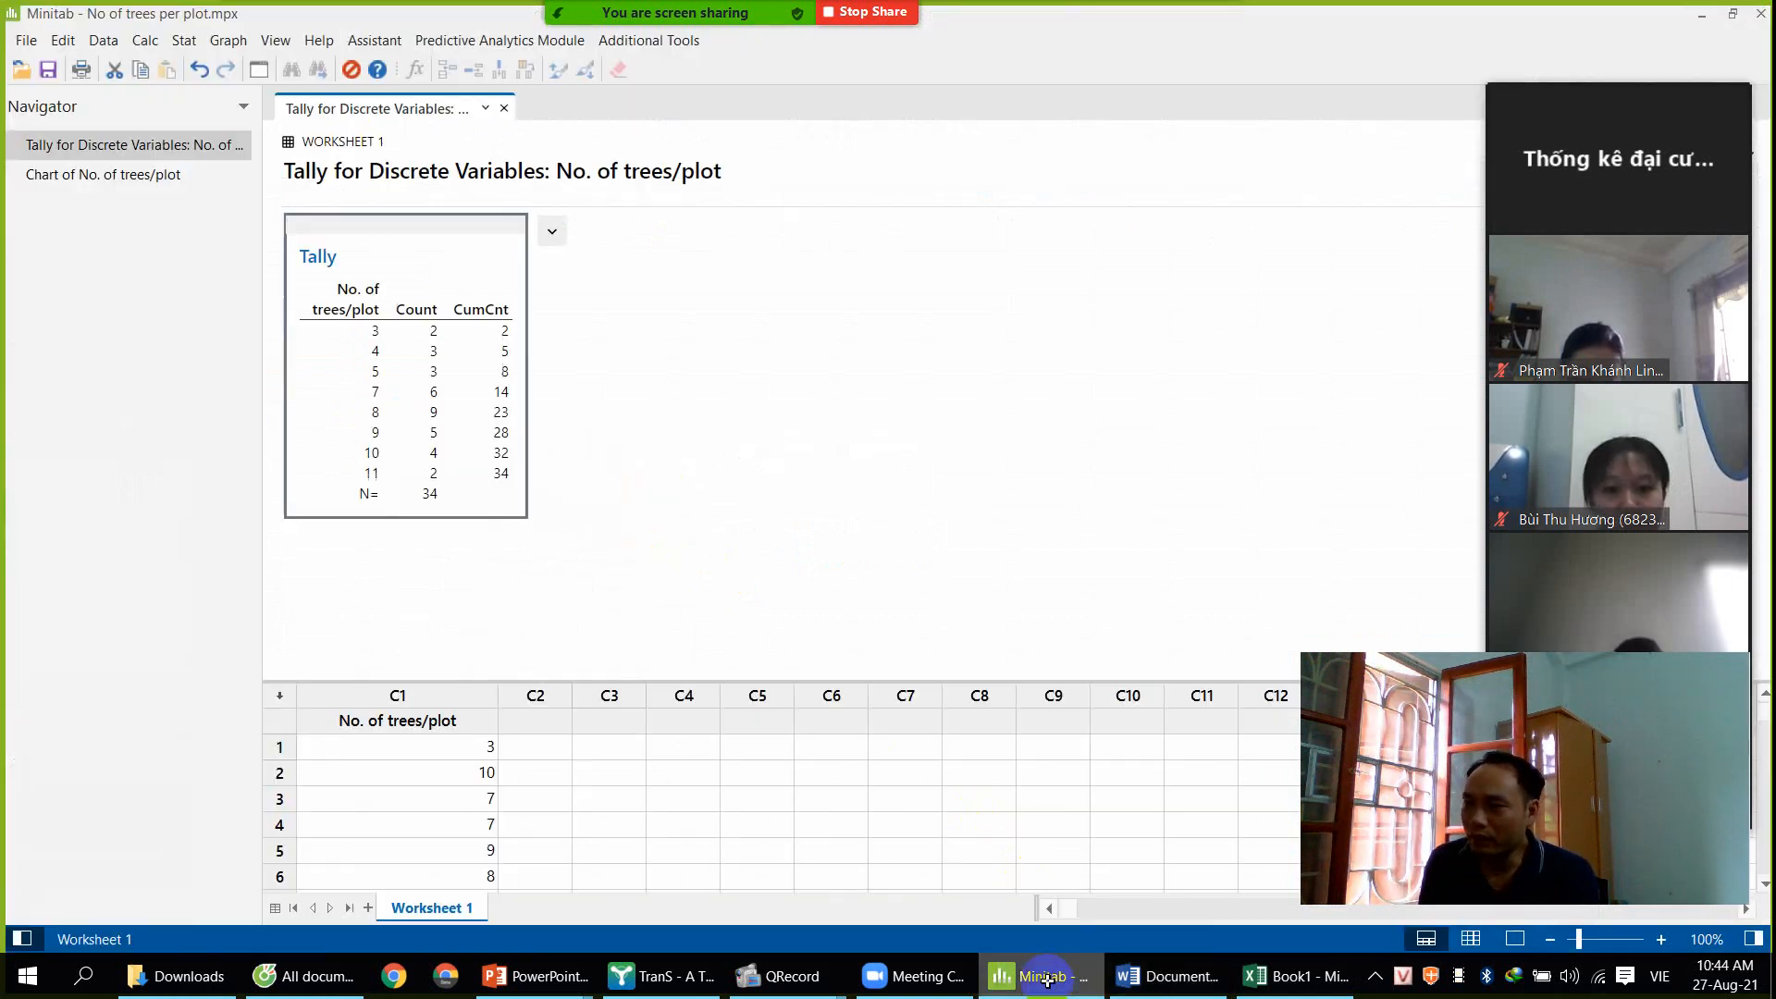
left_click(93, 183)
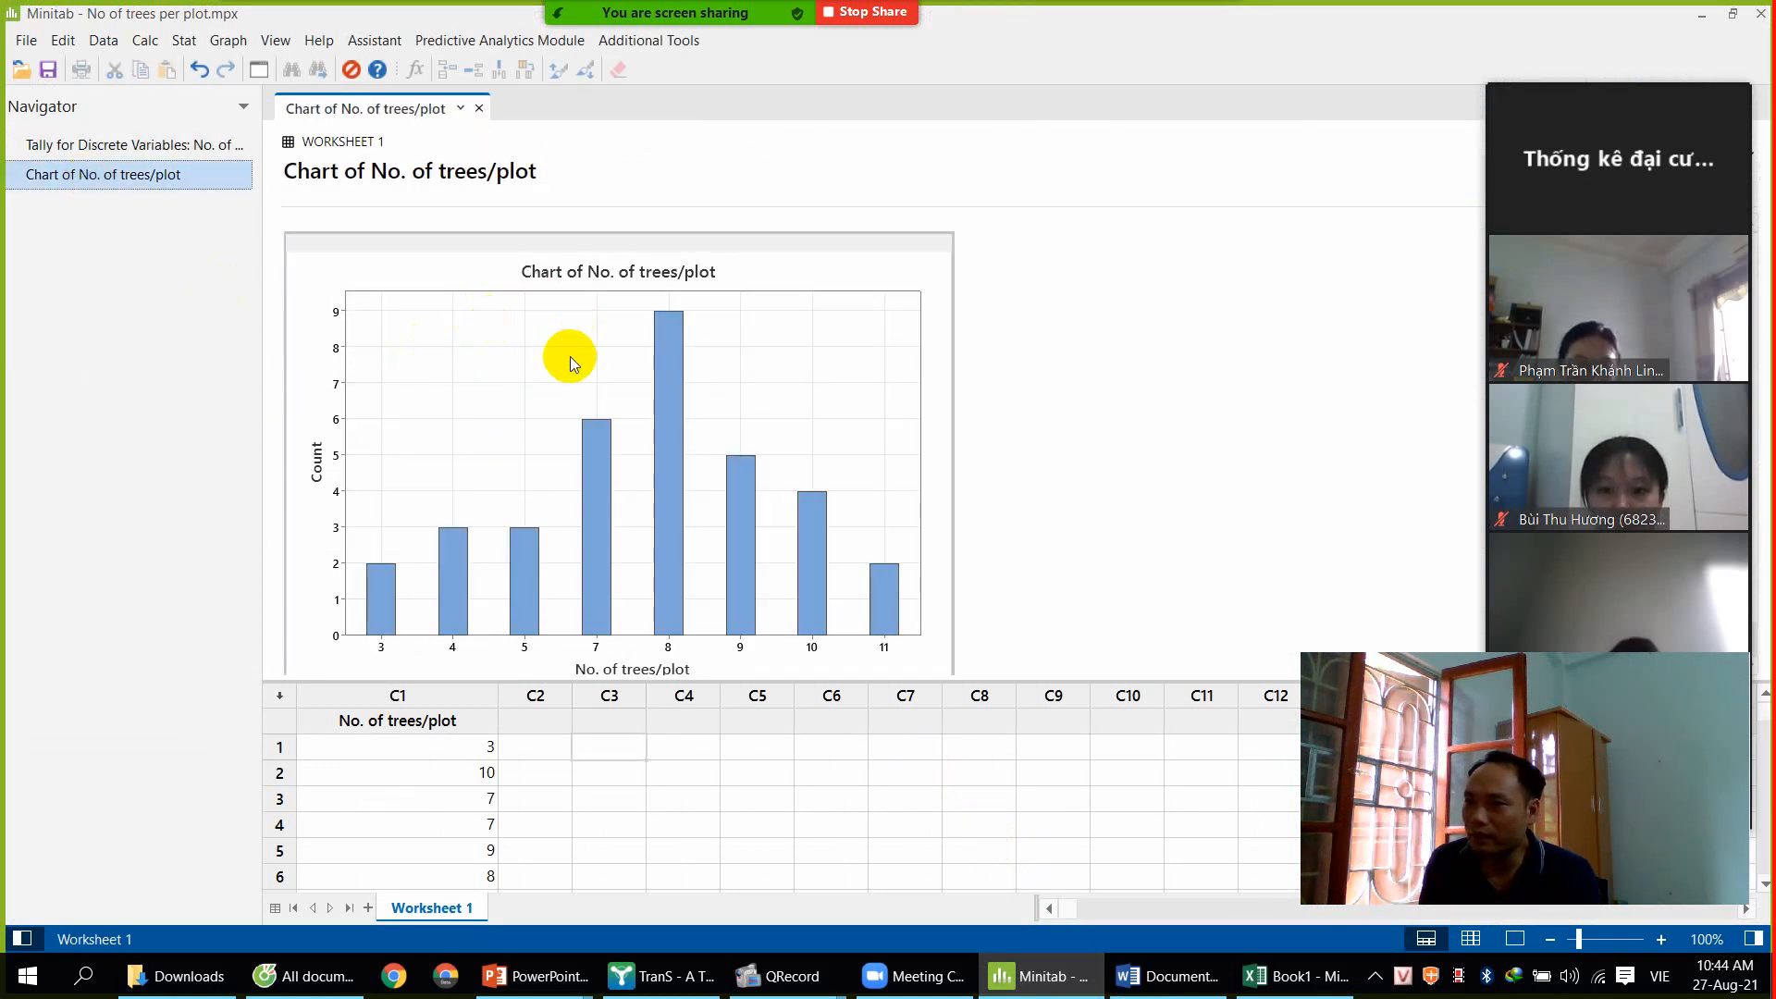
mouse_move(672, 356)
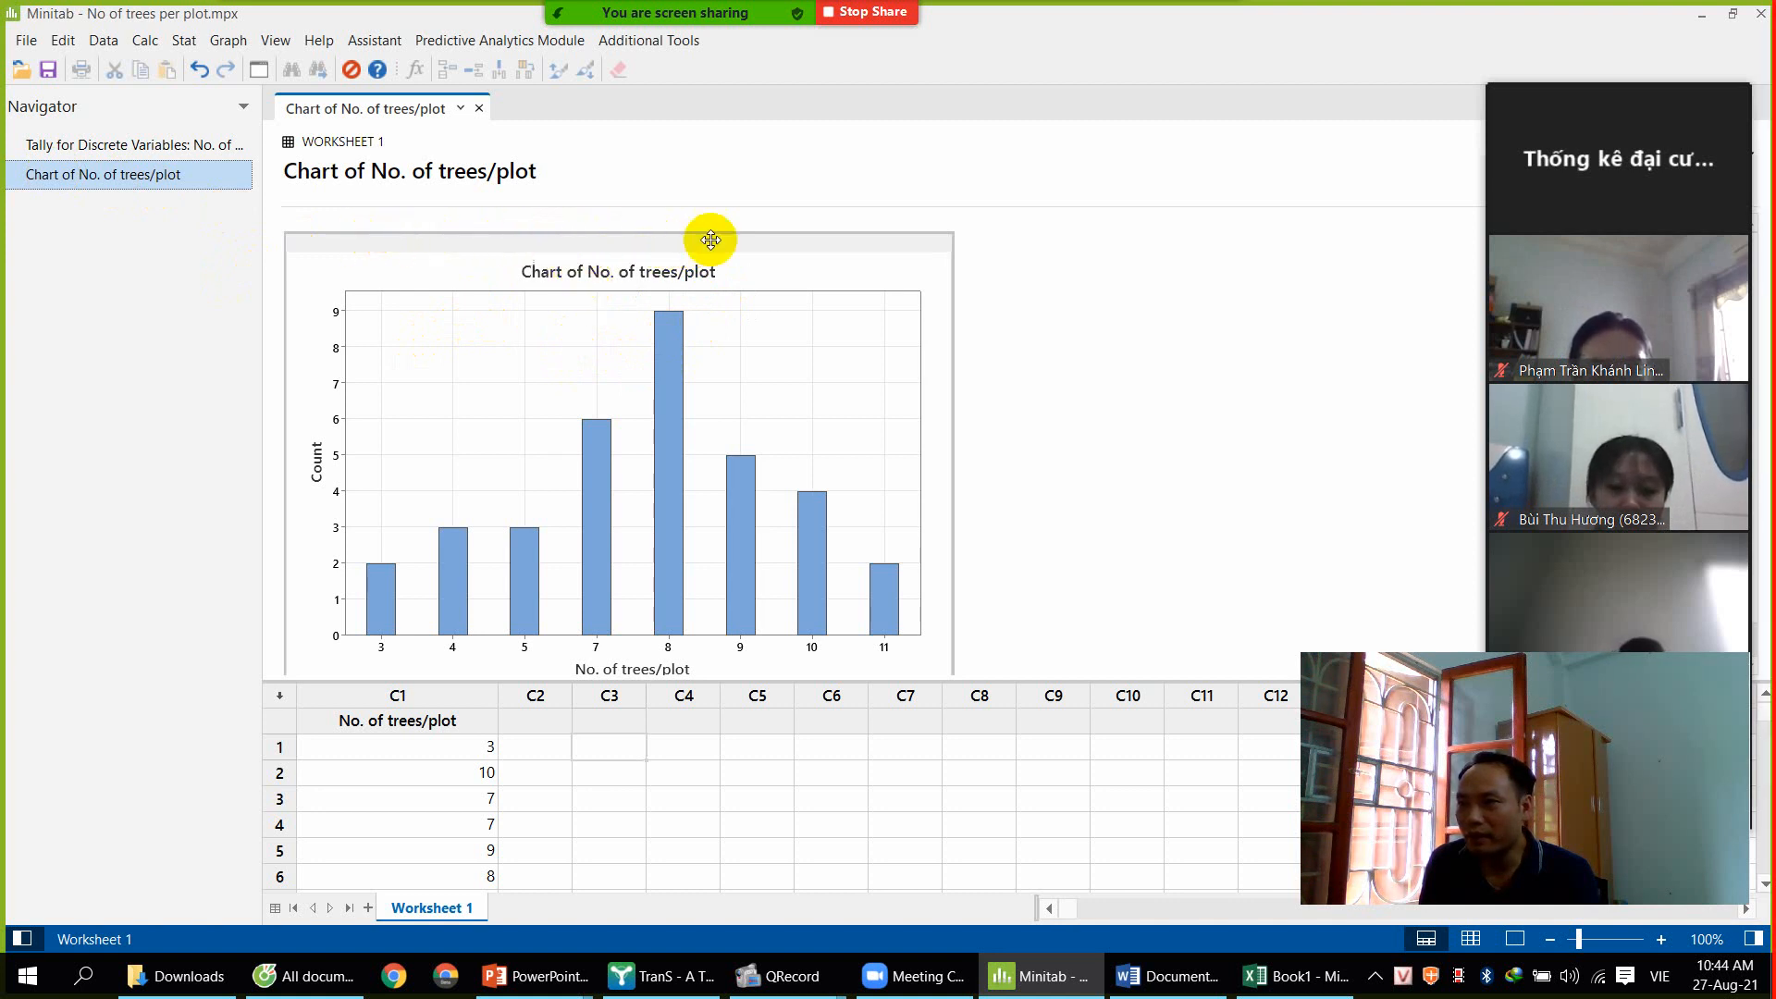
right_click(625, 244)
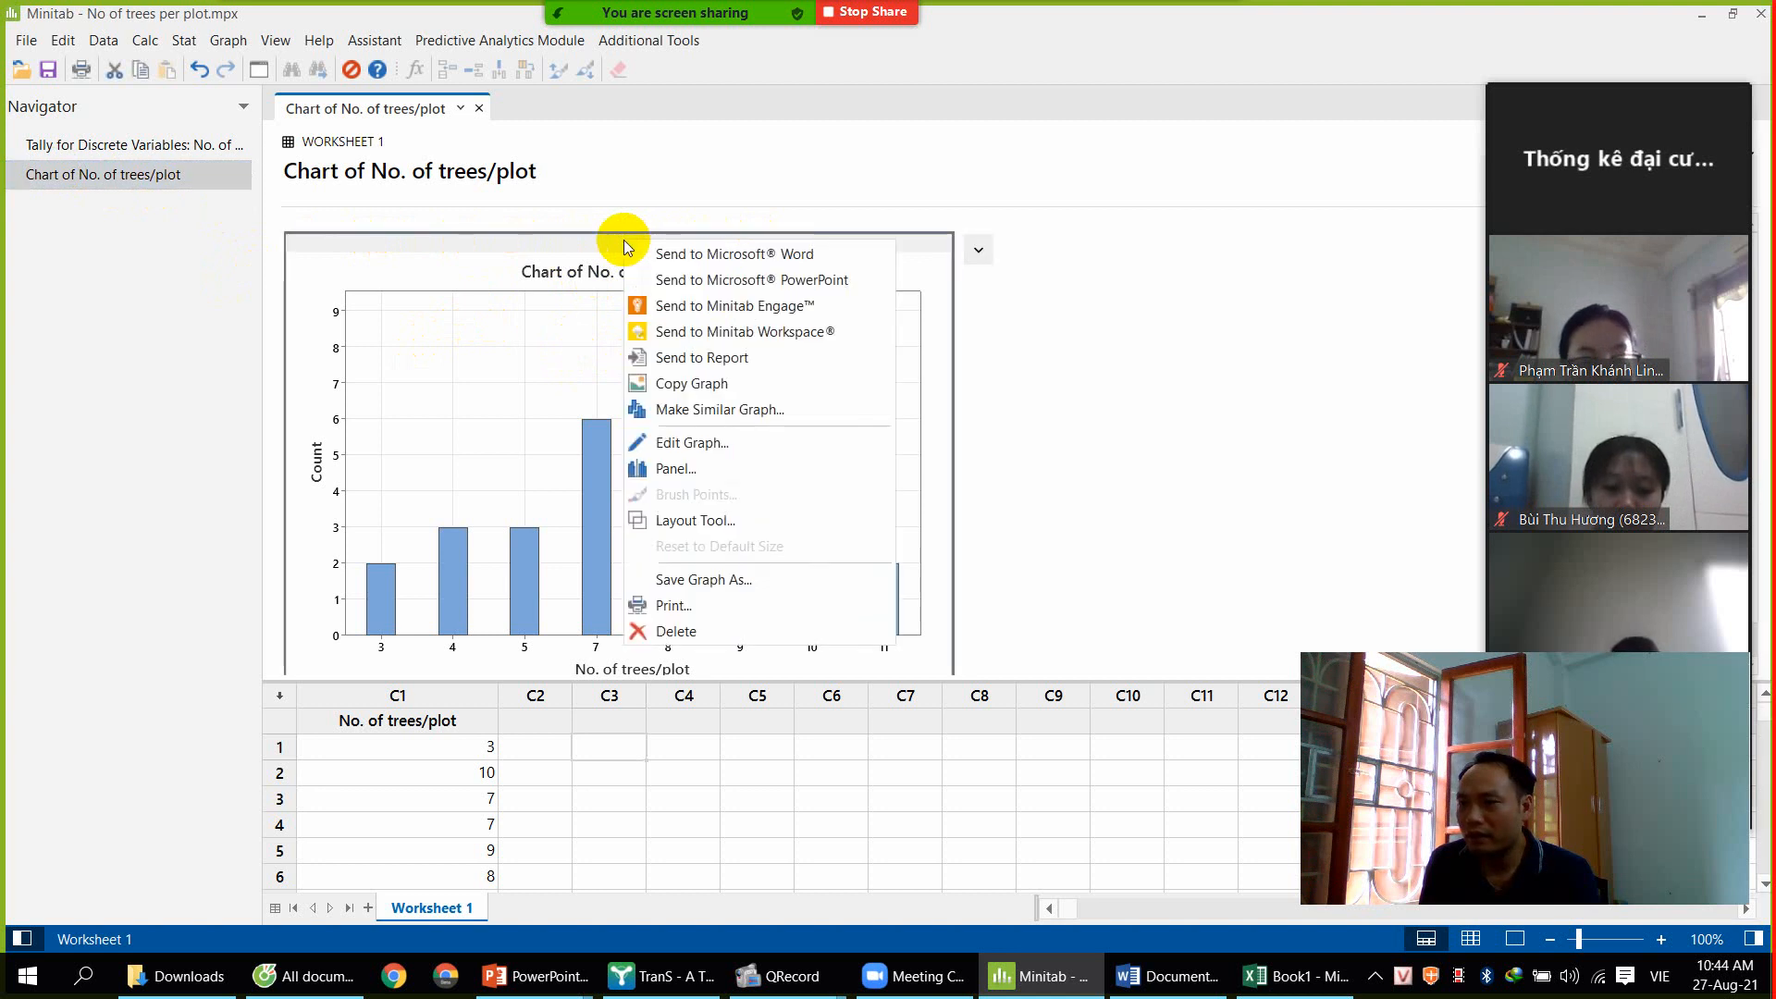
left_click(717, 383)
Switch to Word, add empty lines below the tally table and paste the copied bar chart there
left_click(1167, 978)
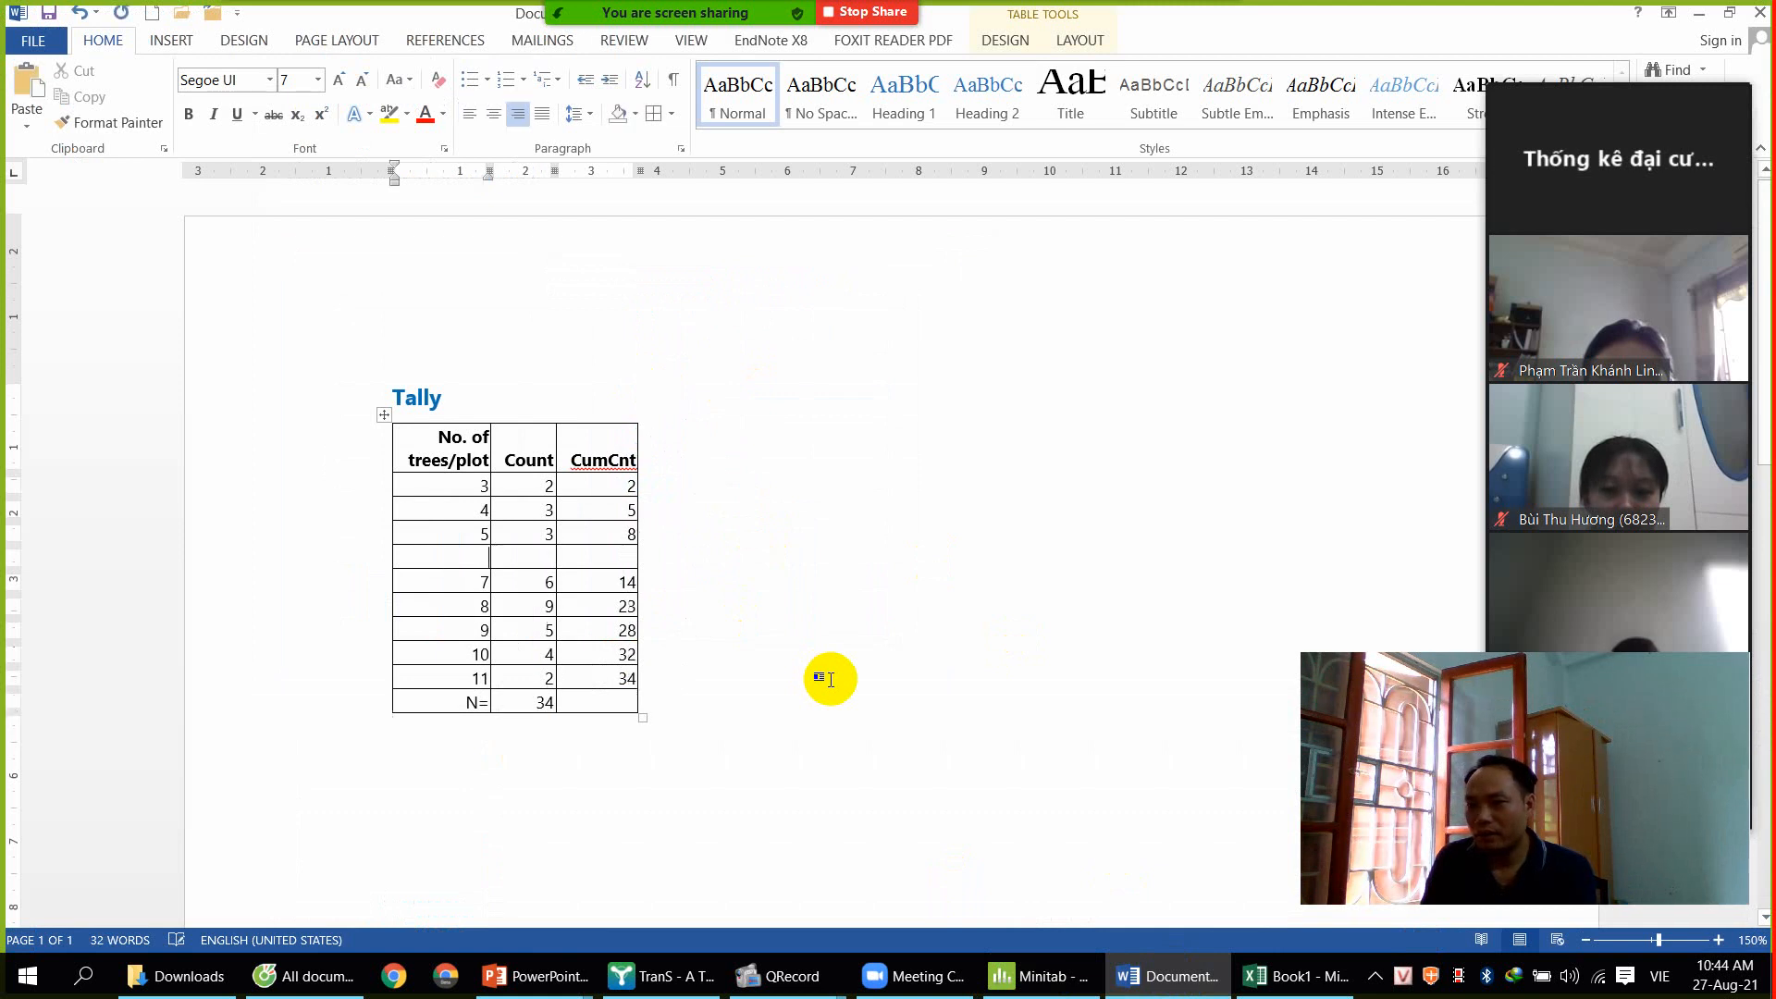
left_click(429, 772)
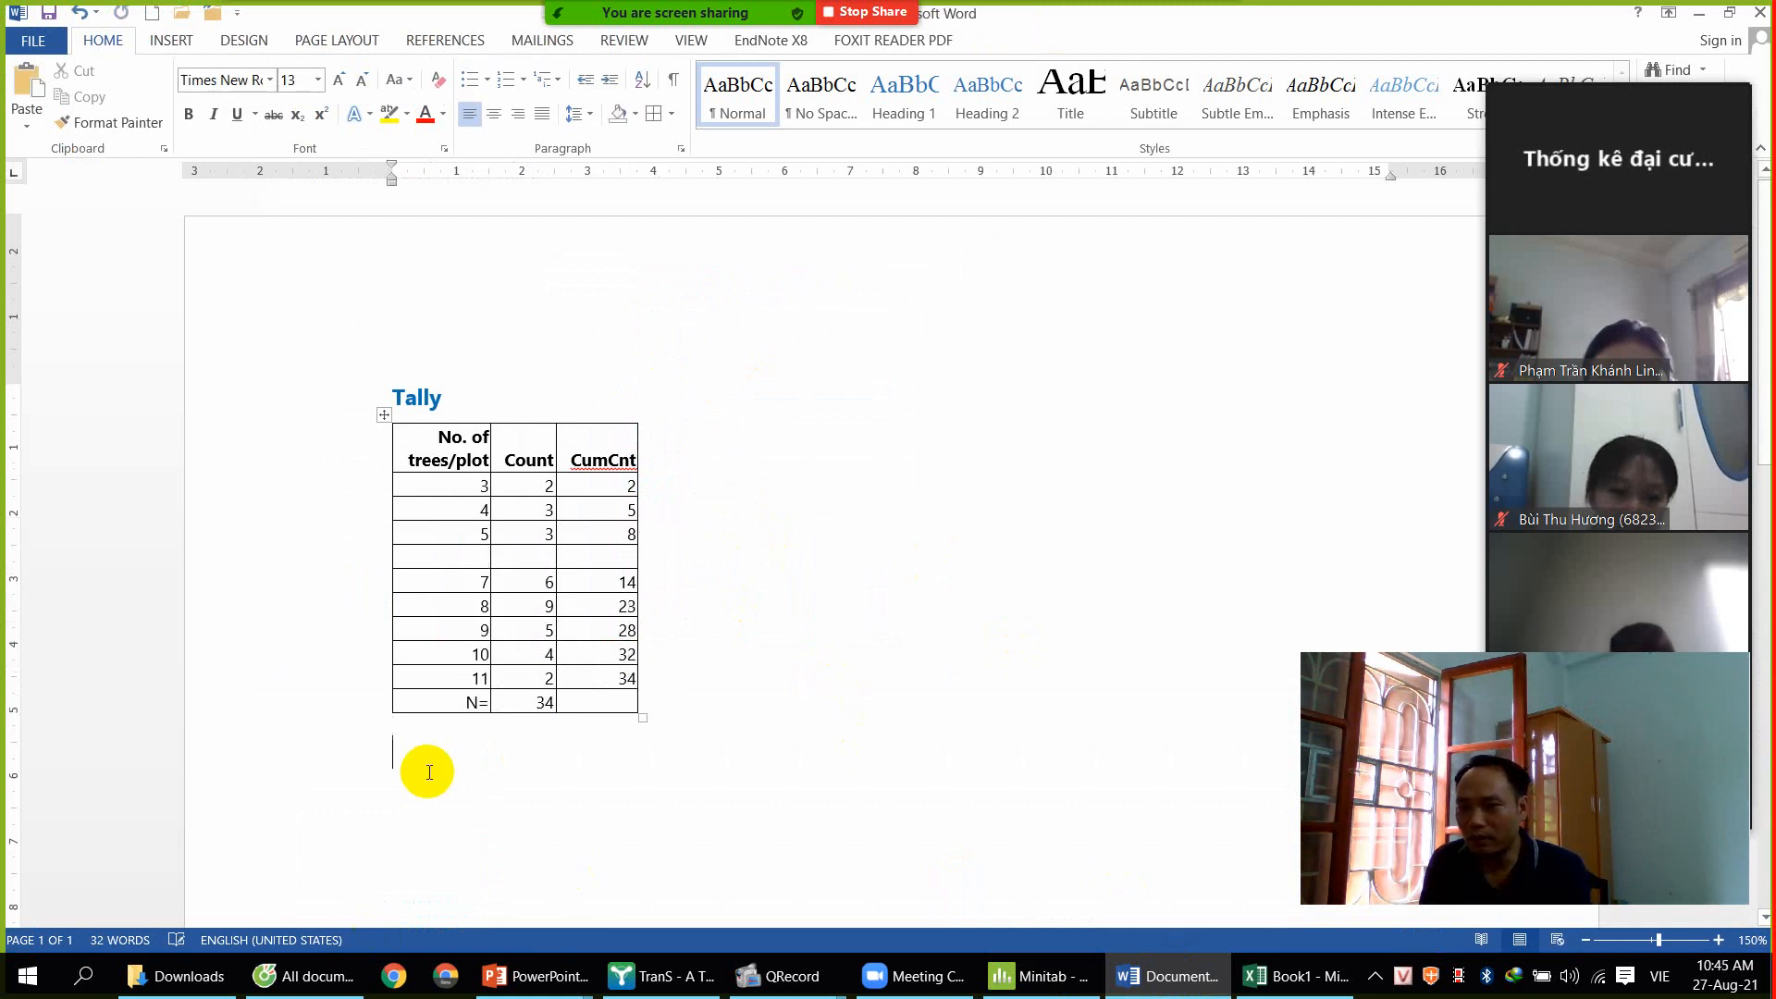
scroll(459, 755, "down", 3)
key("Return")
key("Return")
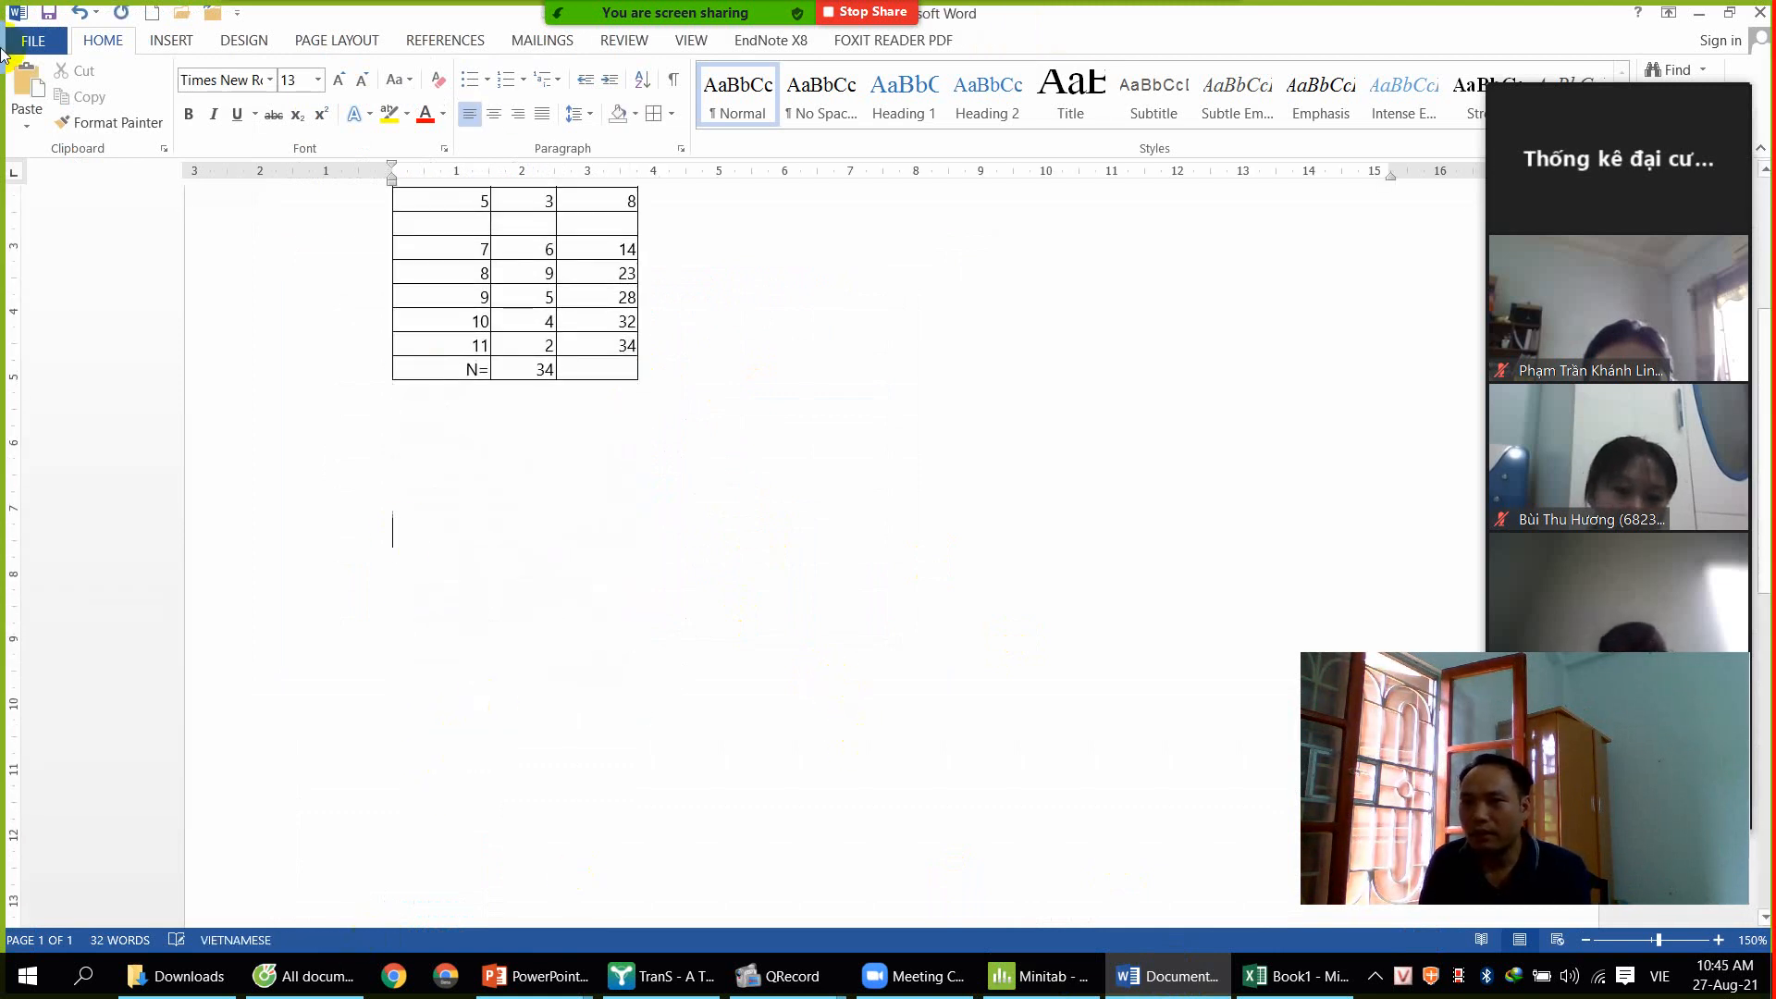
left_click(28, 85)
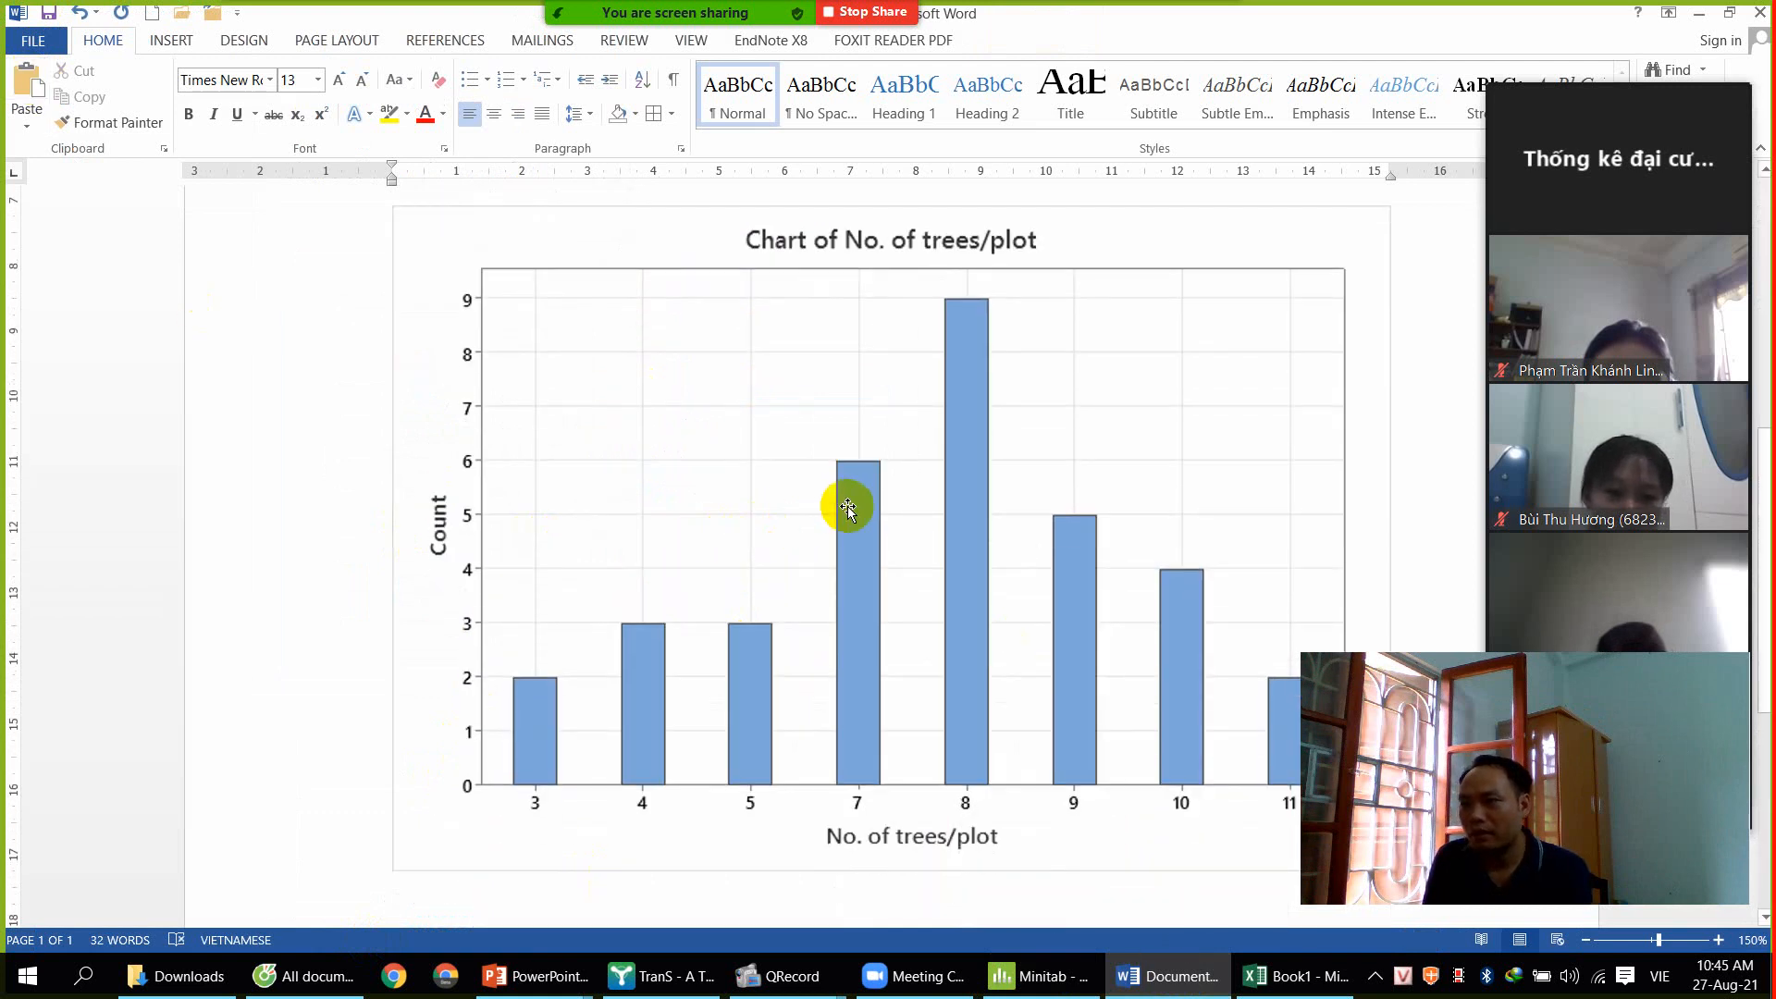
Shrink the pasted bar chart proportionally to about 9.5 cm wide
left_click(749, 679)
left_click_drag(390, 869, 765, 622)
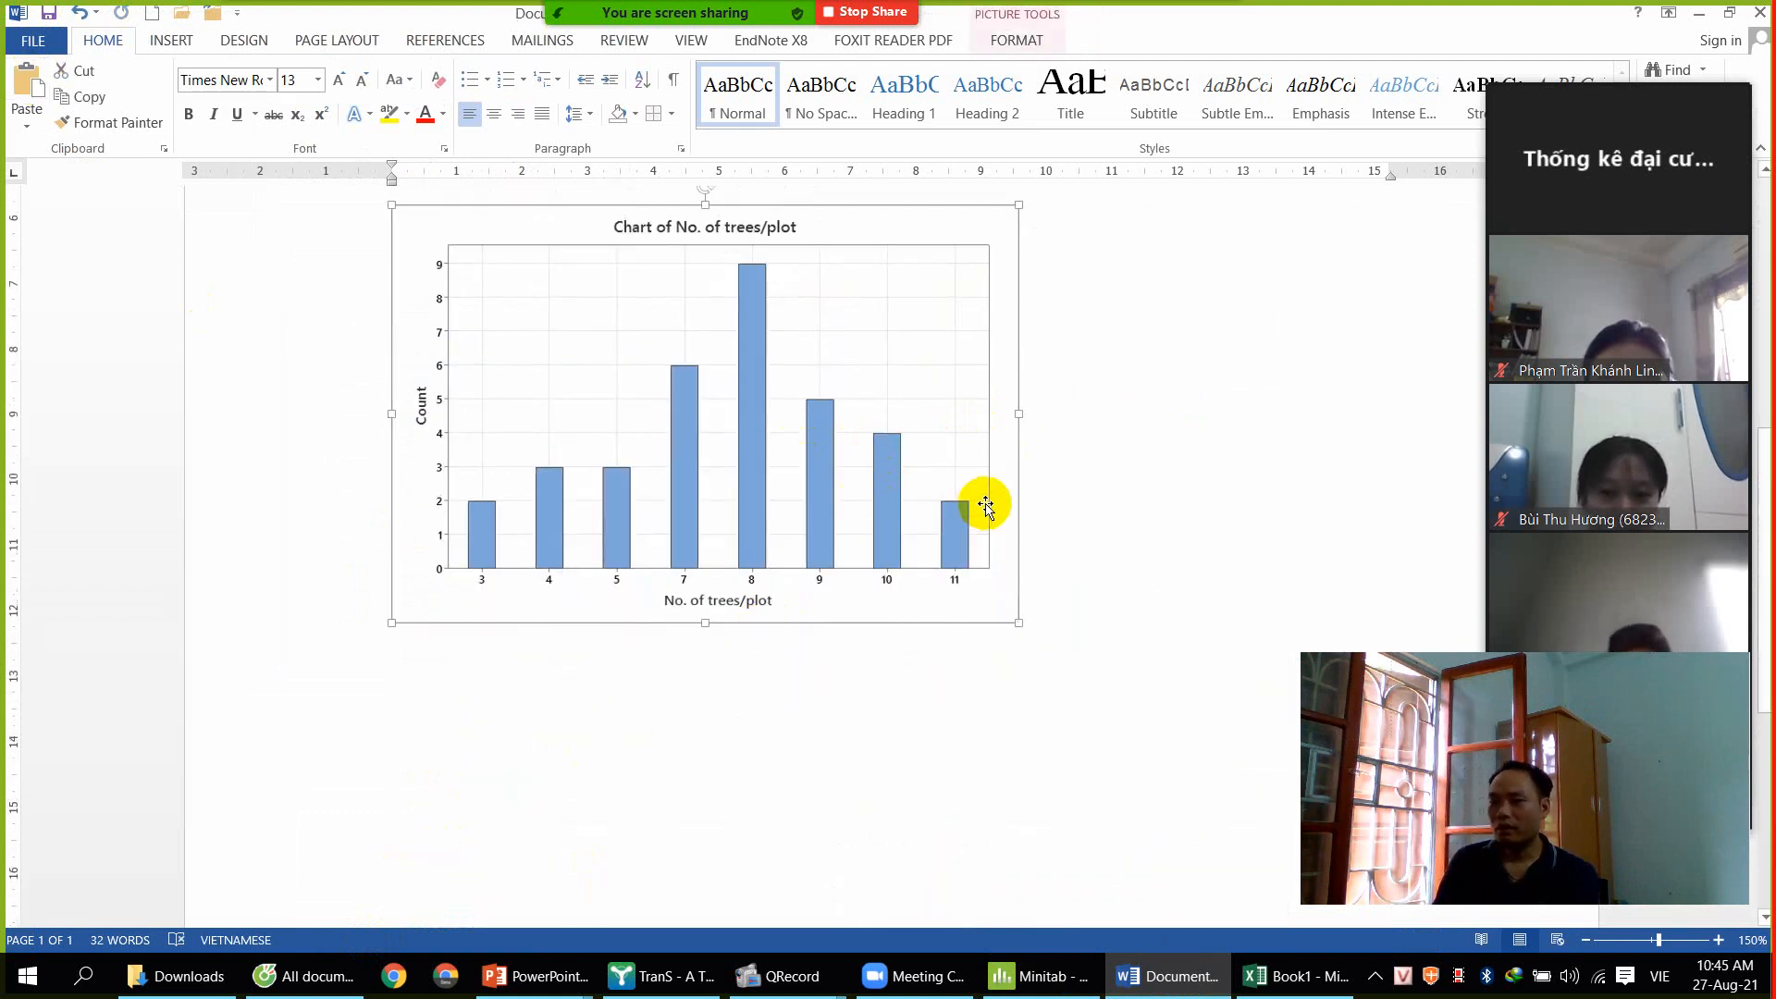
scroll(989, 490, "up", 3)
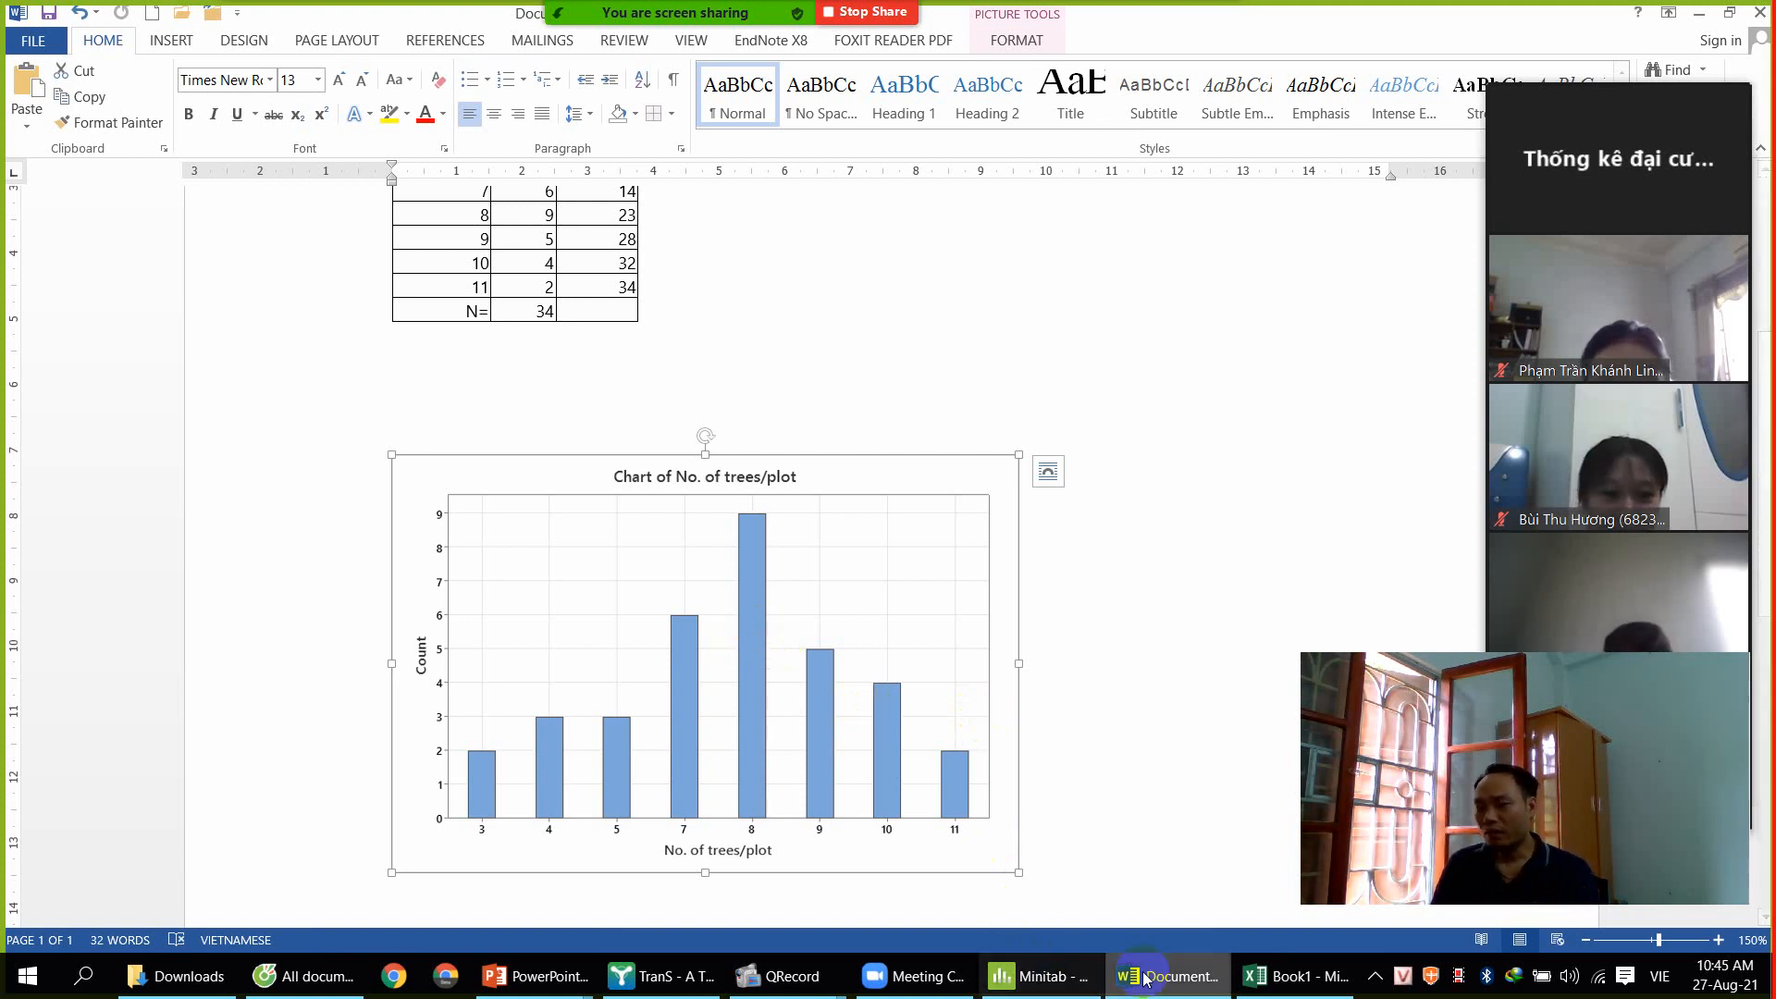
Switch to the Presentation1 PowerPoint file and paste the copied bar chart onto the tally slide
left_click(541, 976)
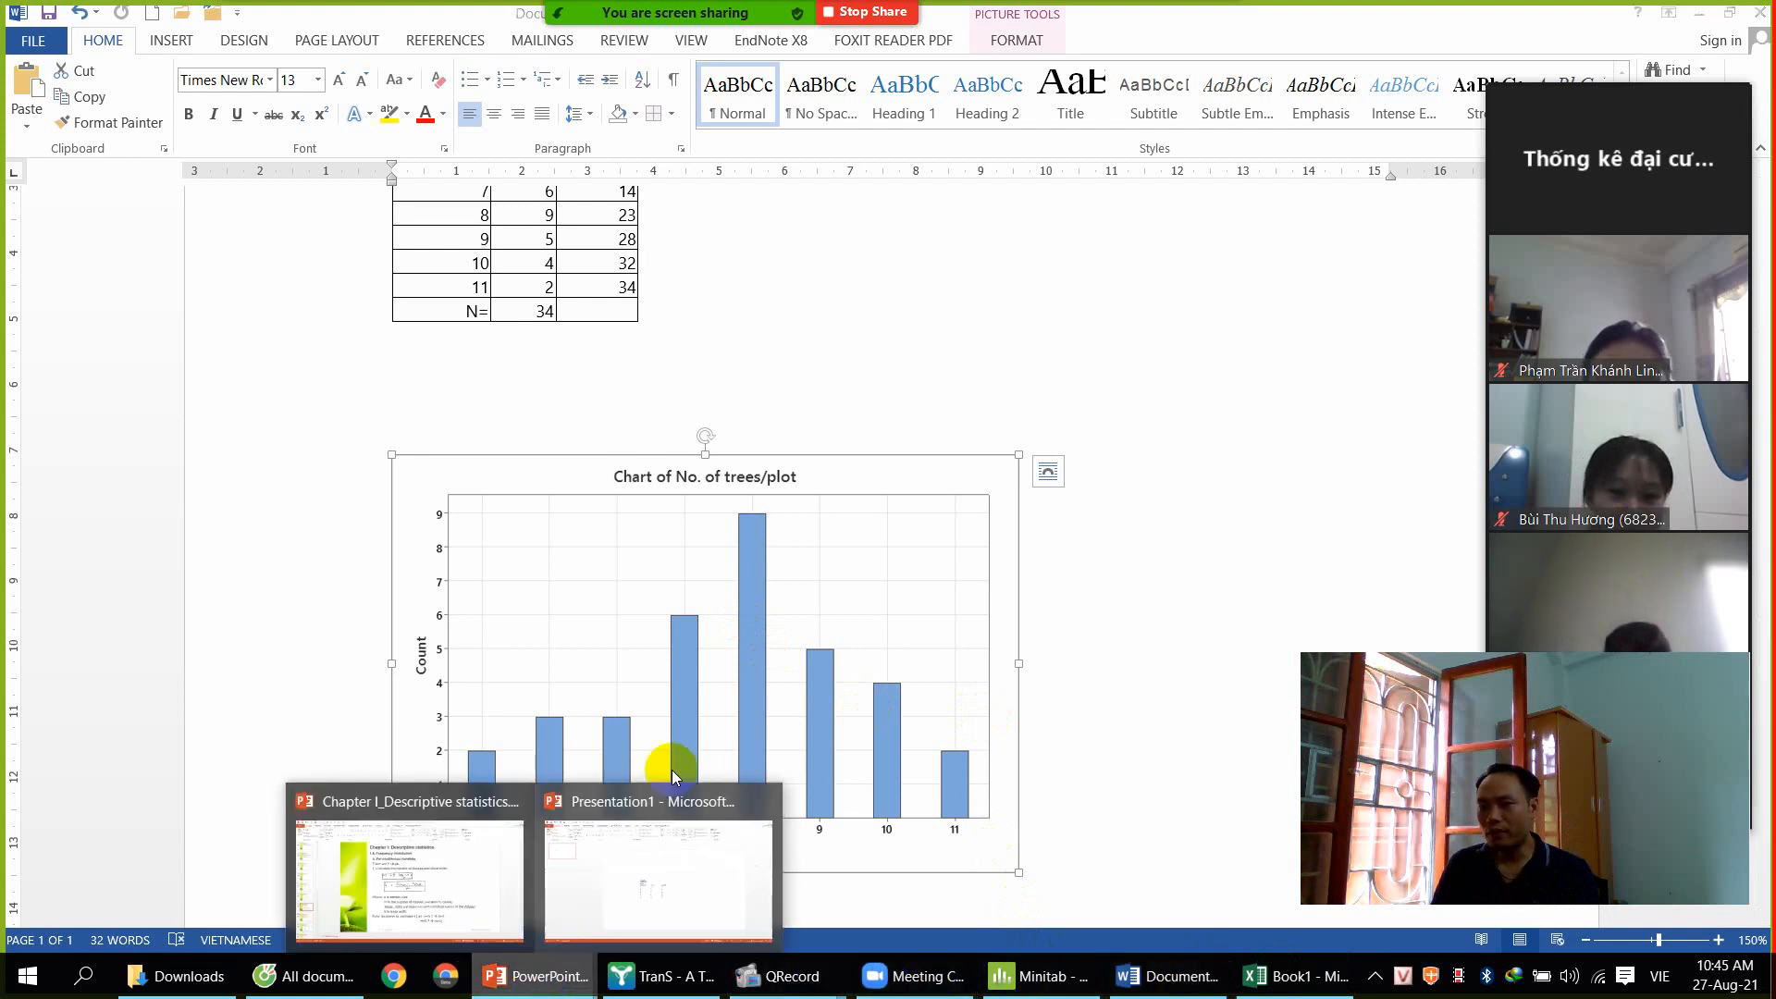
left_click(624, 881)
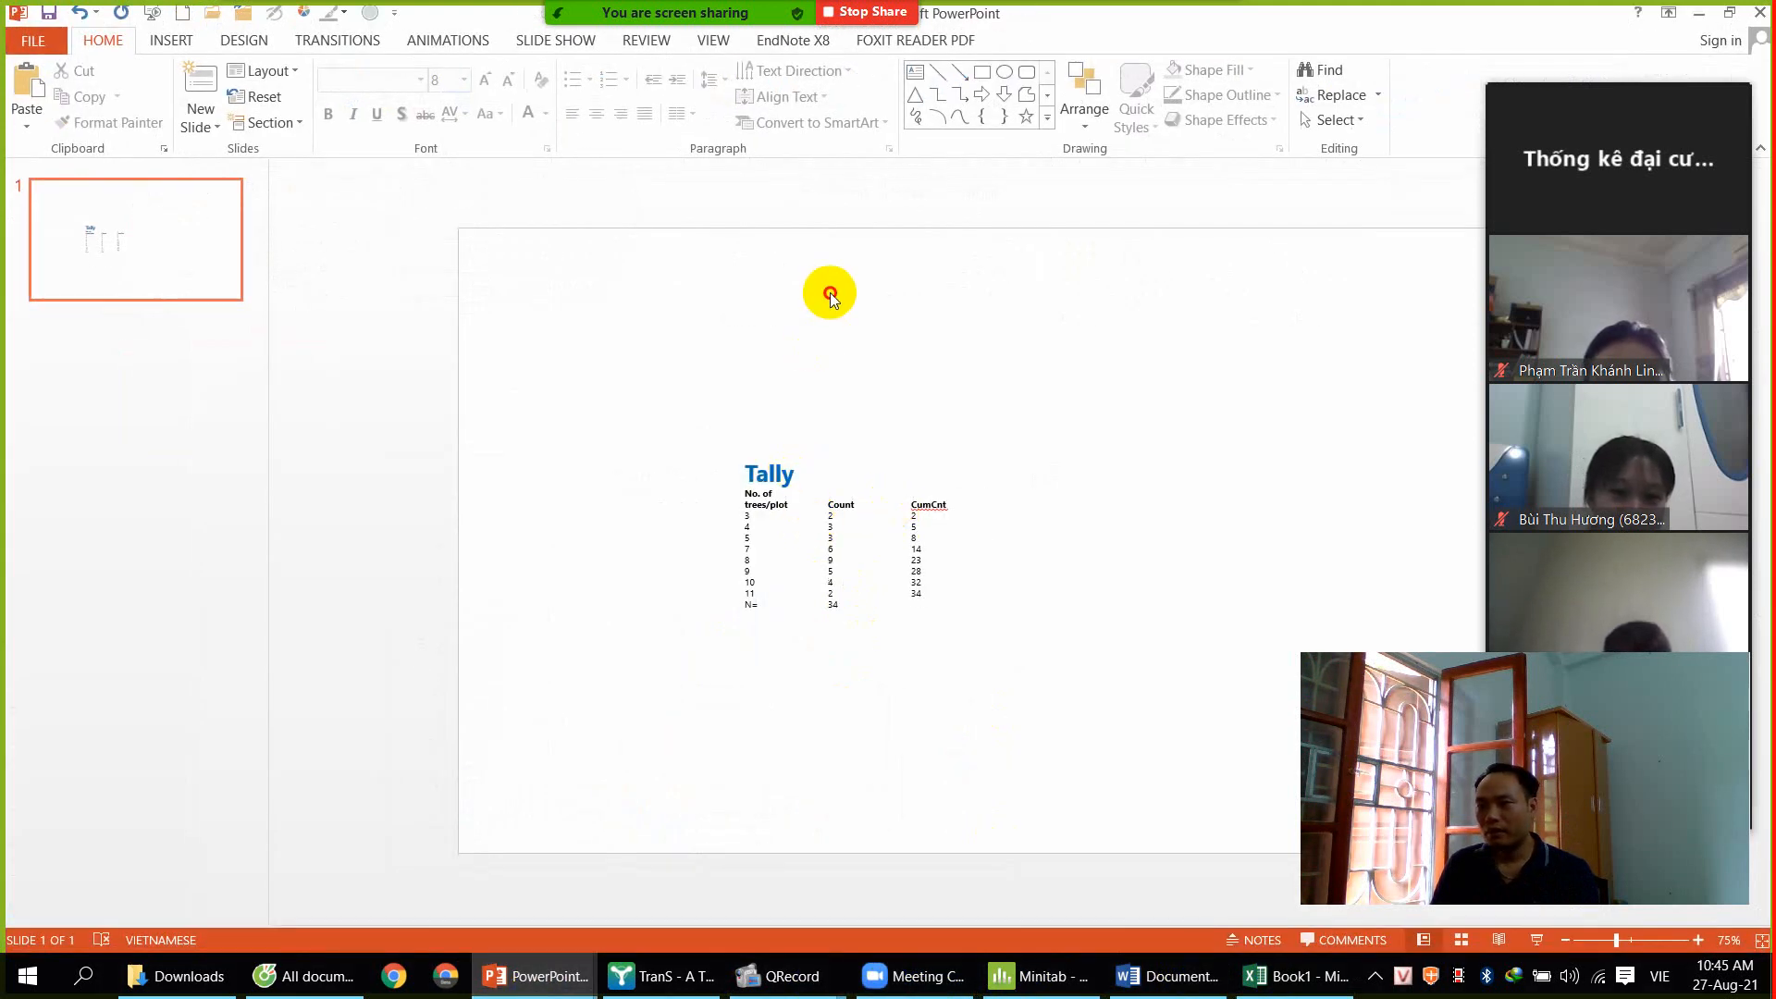
left_click(18, 92)
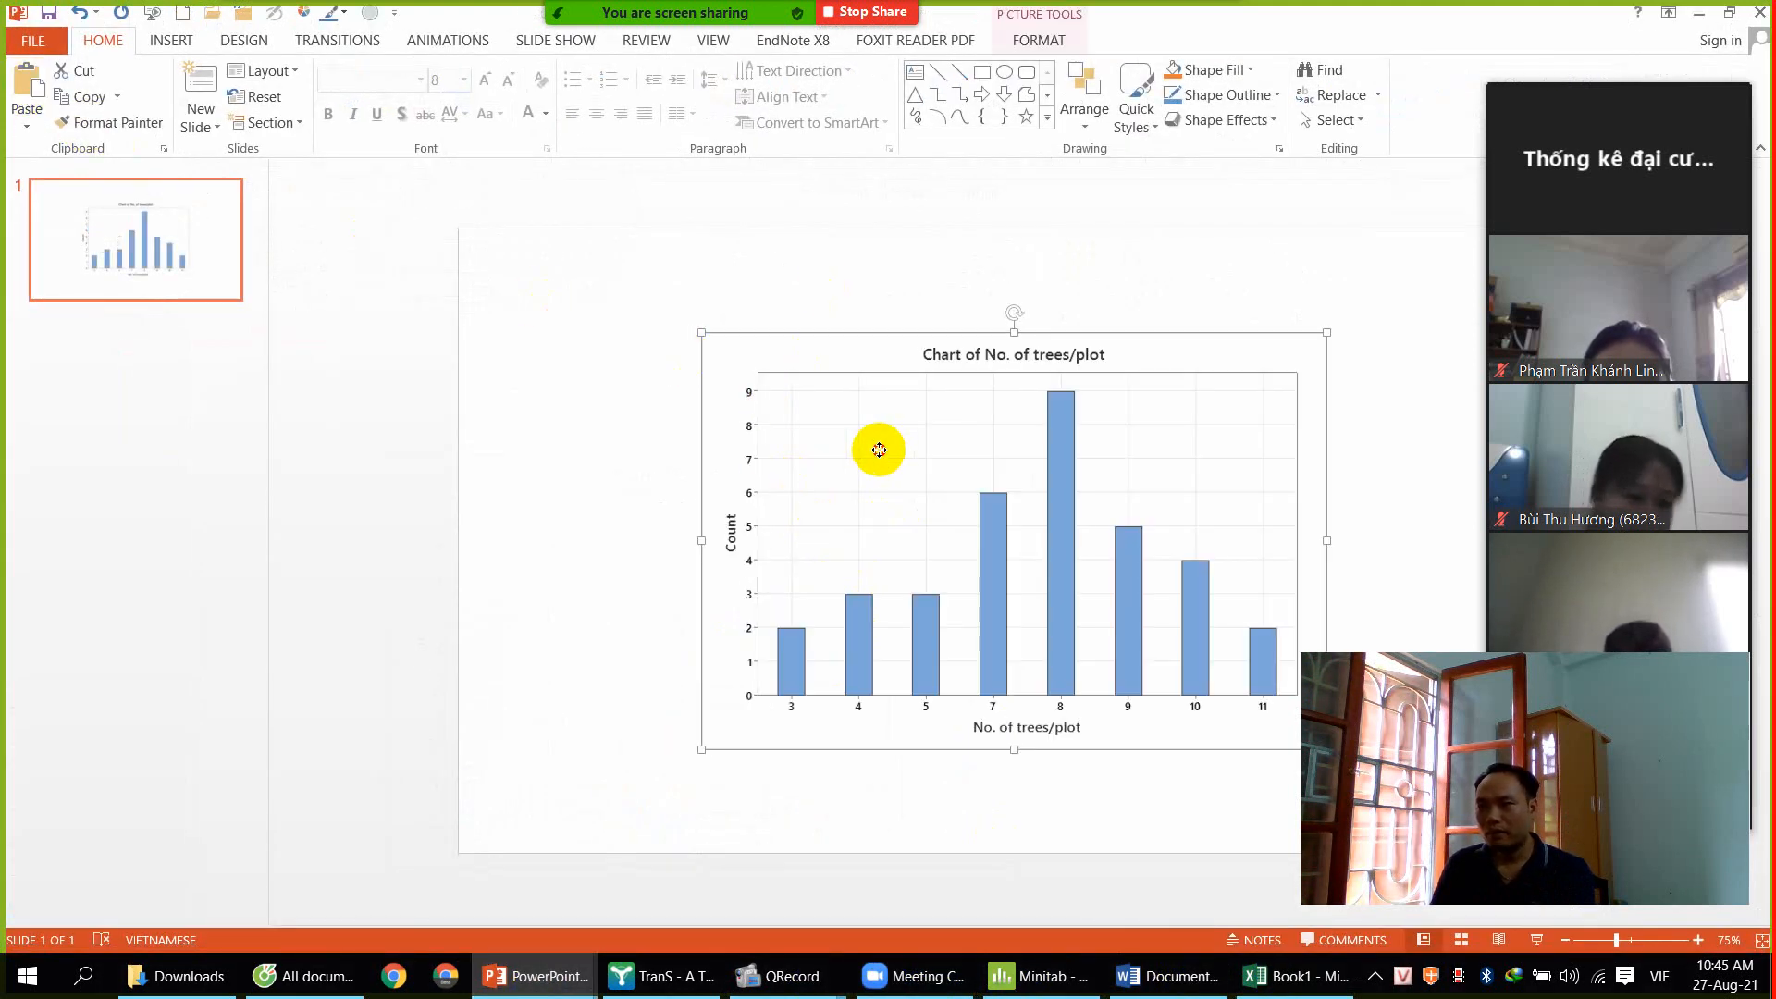
Shrink the pasted chart and move it to the slide's upper-left corner area
left_click_drag(876, 448, 734, 368)
left_click_drag(560, 256, 761, 364)
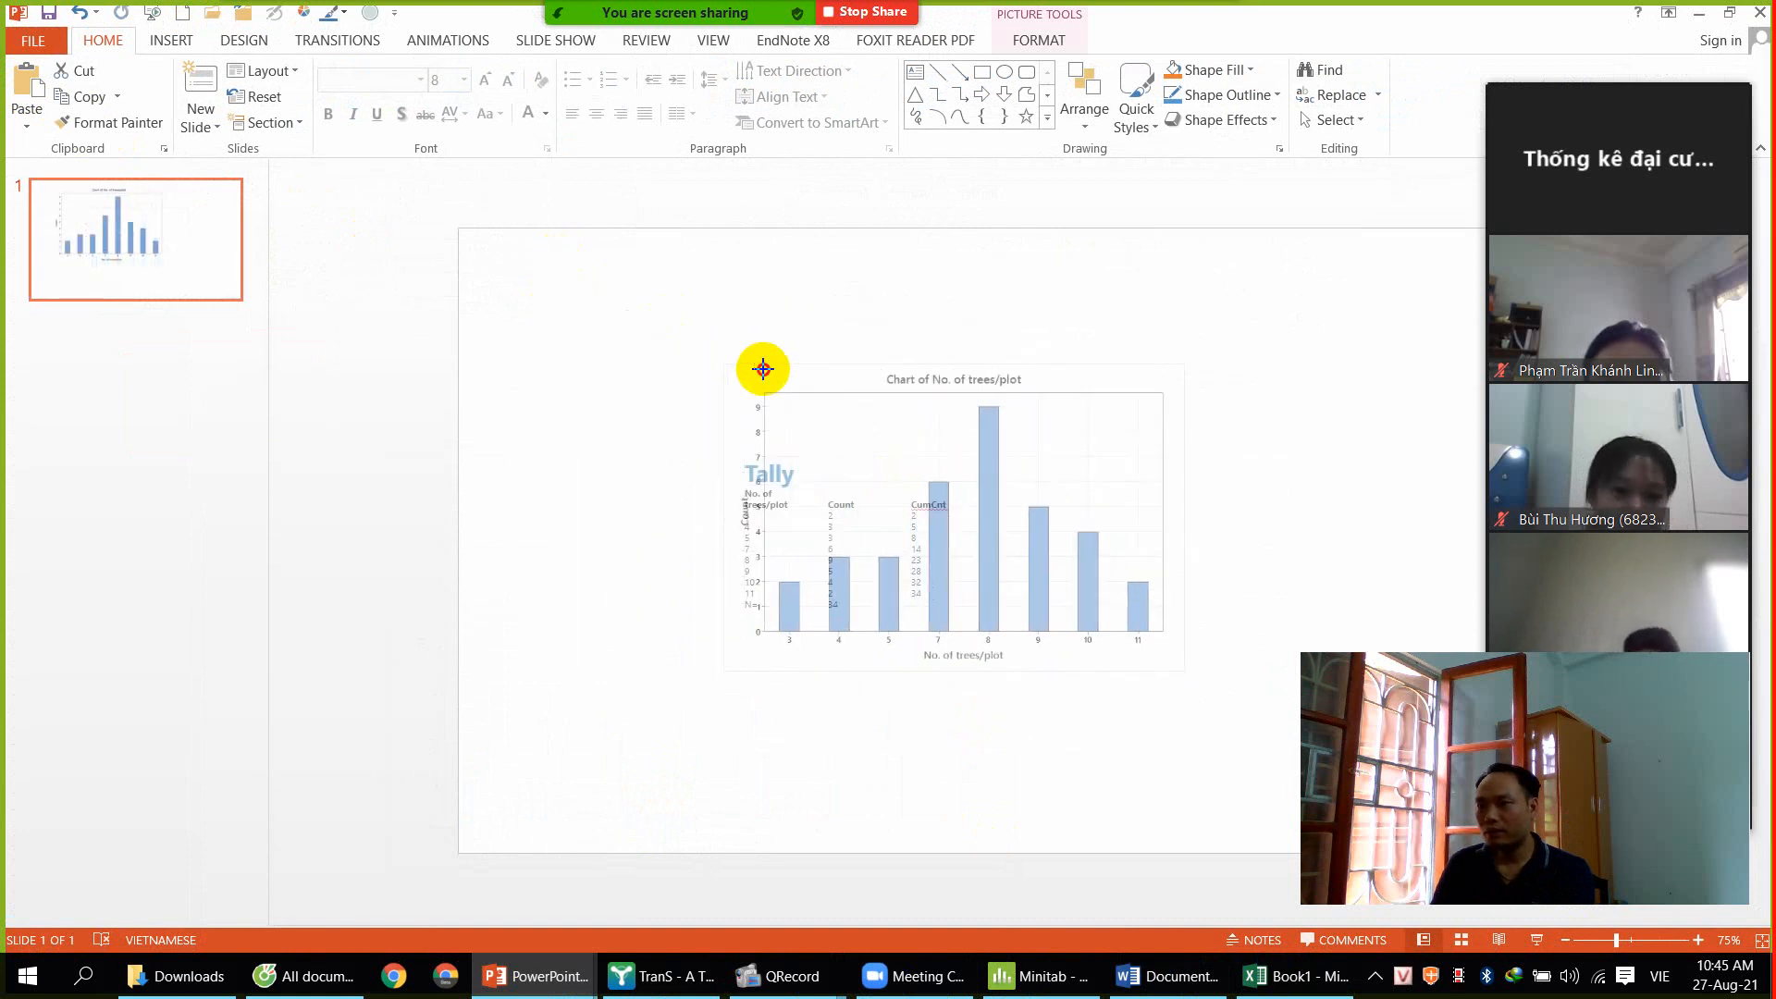
left_click_drag(925, 396, 747, 324)
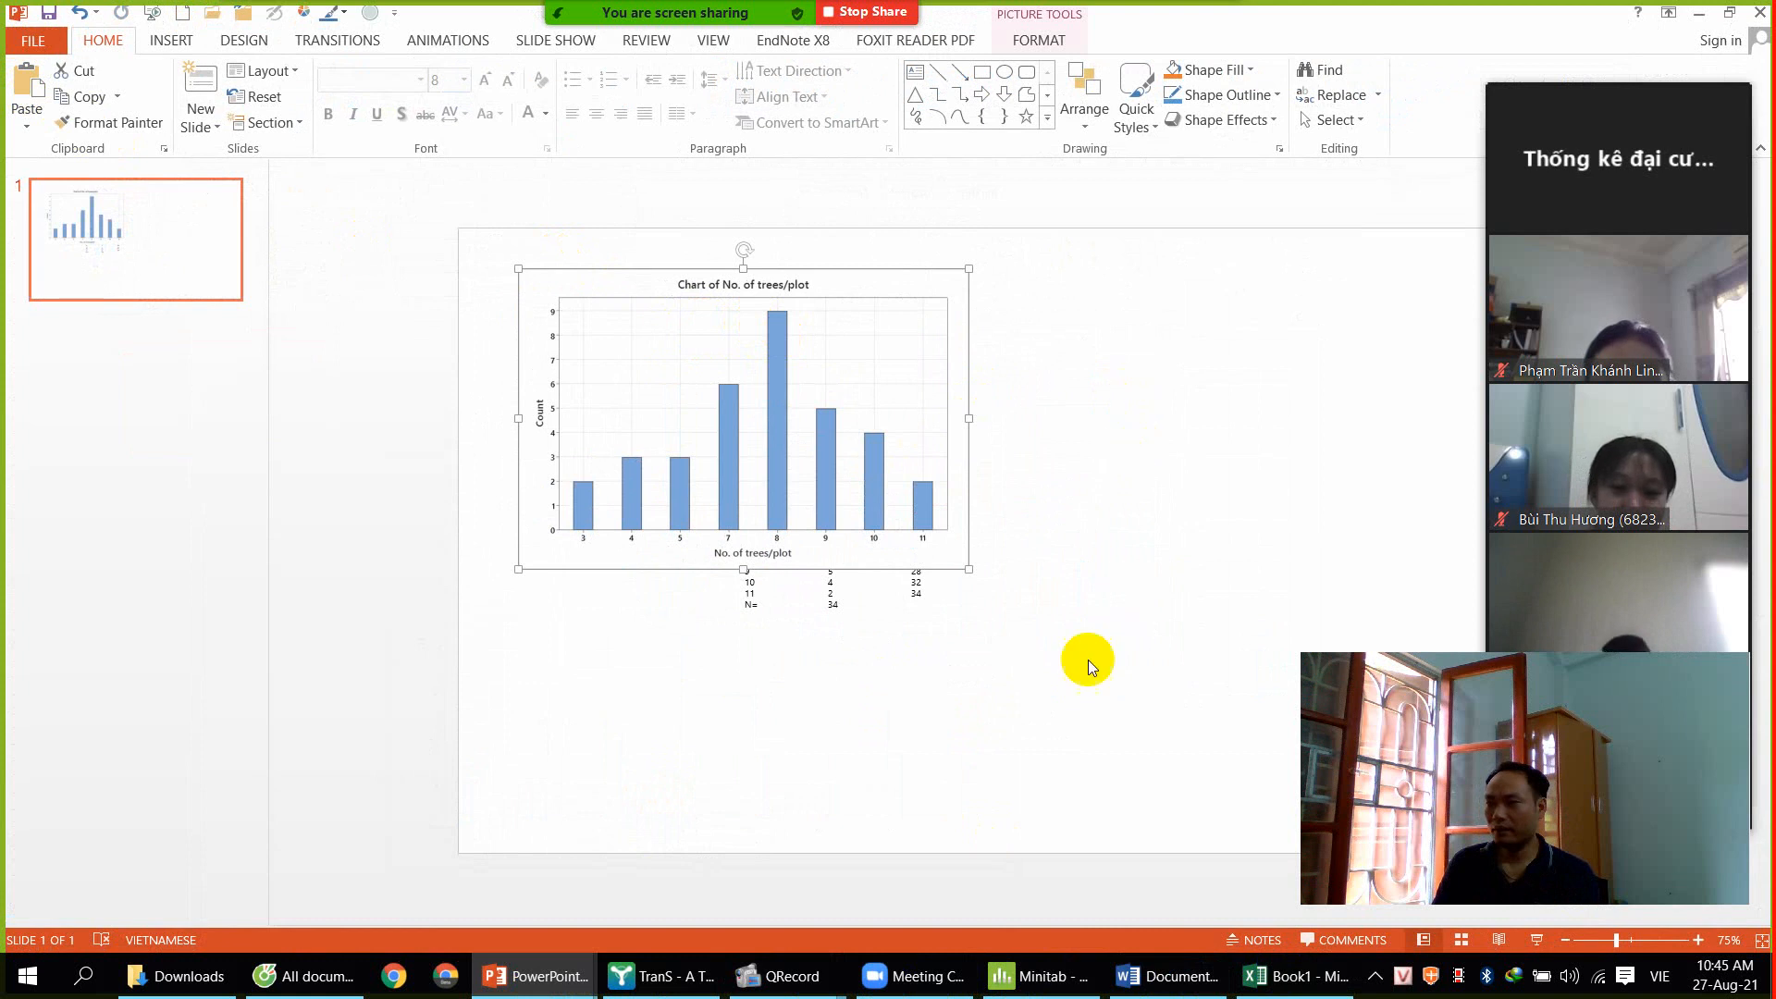
left_click(1009, 743)
Switch to Excel, paste the copied bar chart and resize it to fit beside the tally data, across columns F to M
left_click(1304, 979)
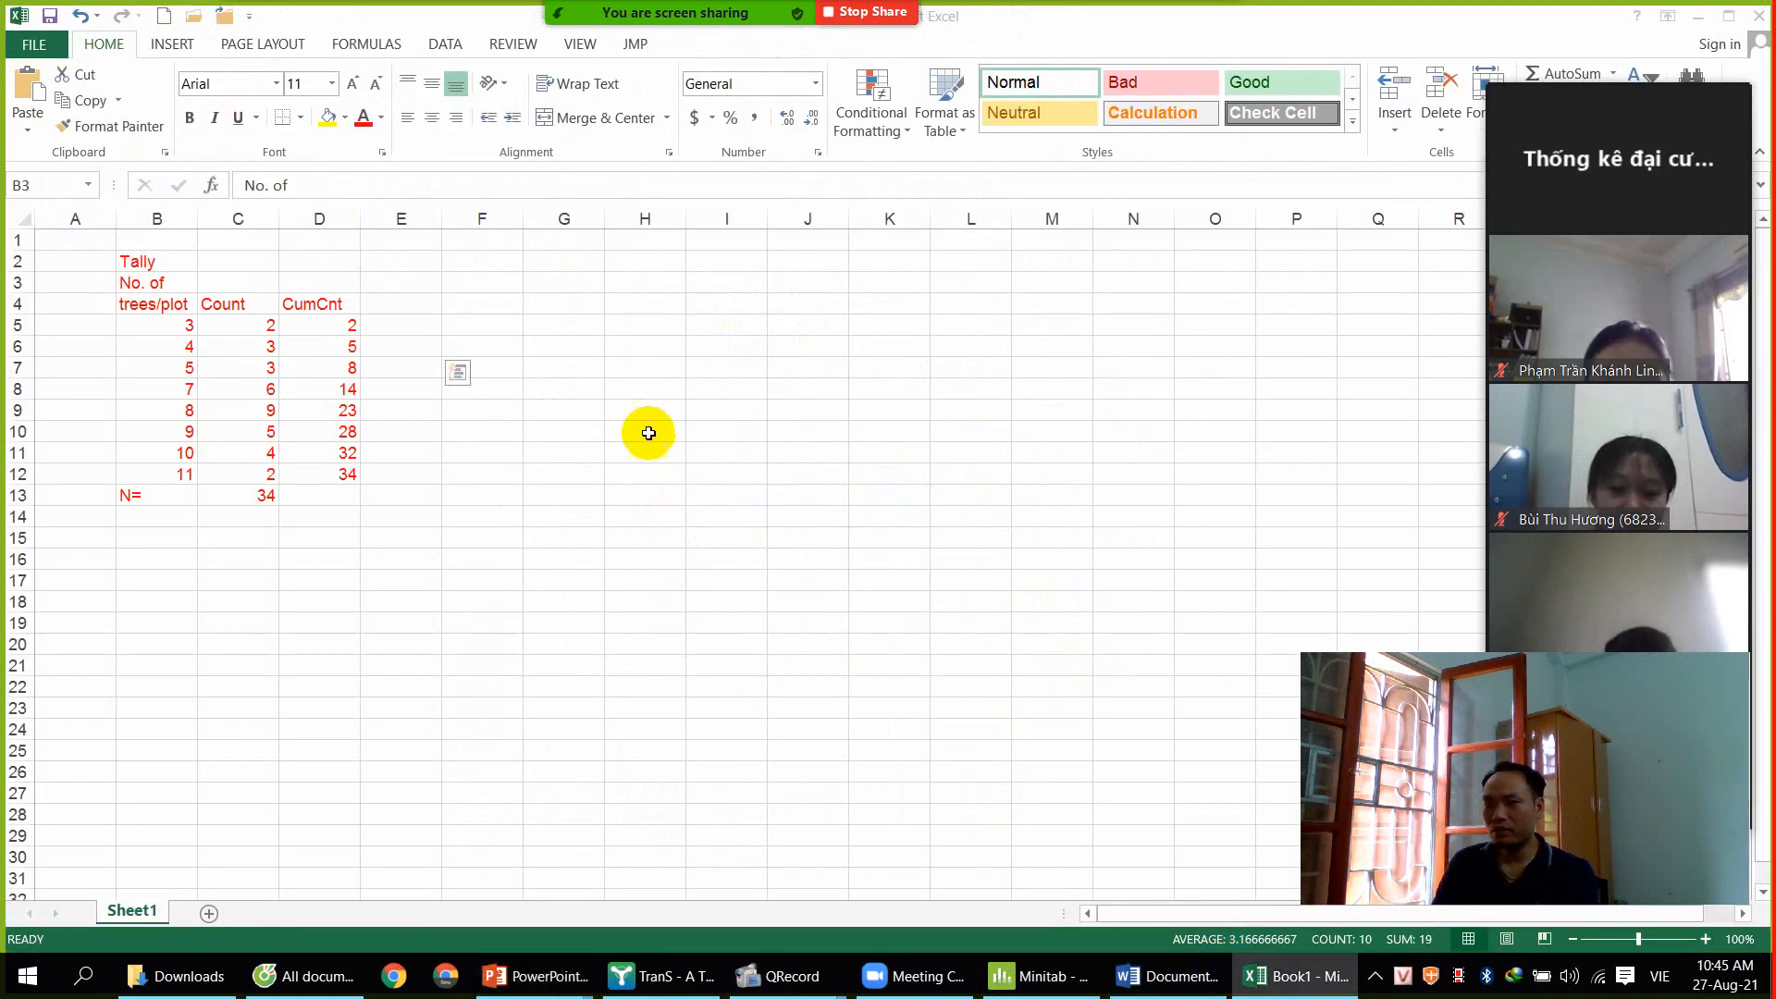
key("ctrl+v")
left_click_drag(530, 439, 894, 416)
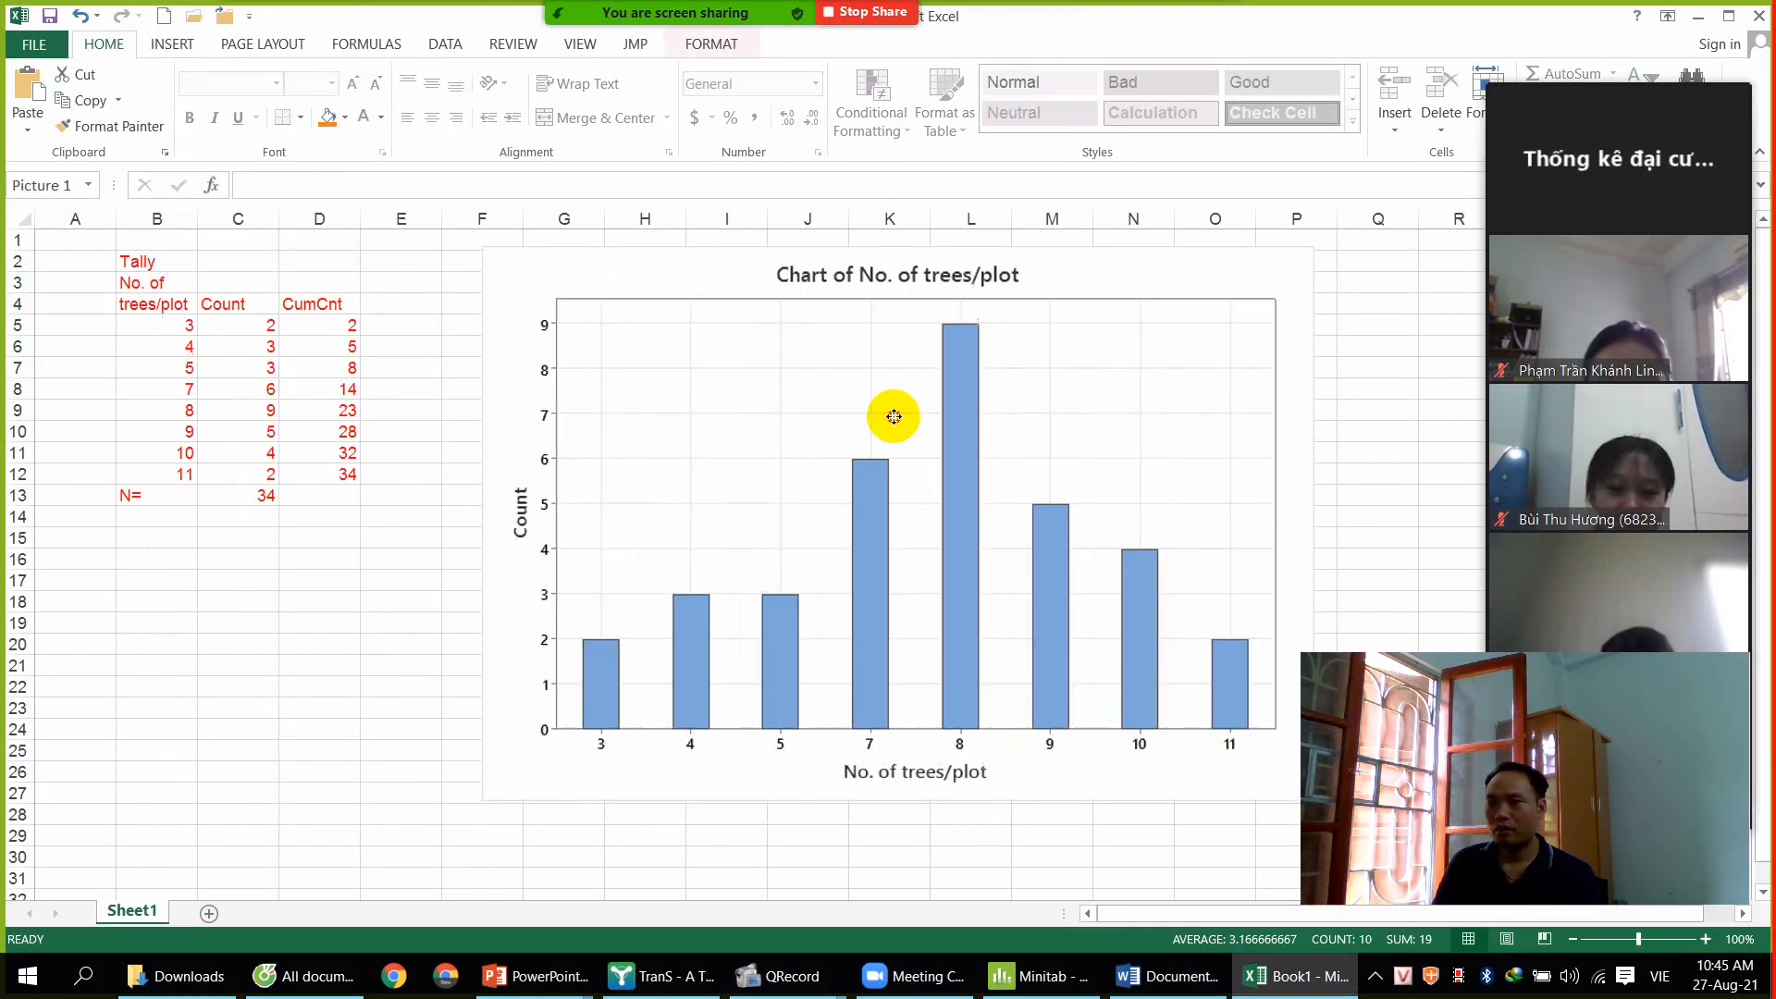
left_click_drag(484, 245, 666, 346)
left_click_drag(952, 495, 750, 408)
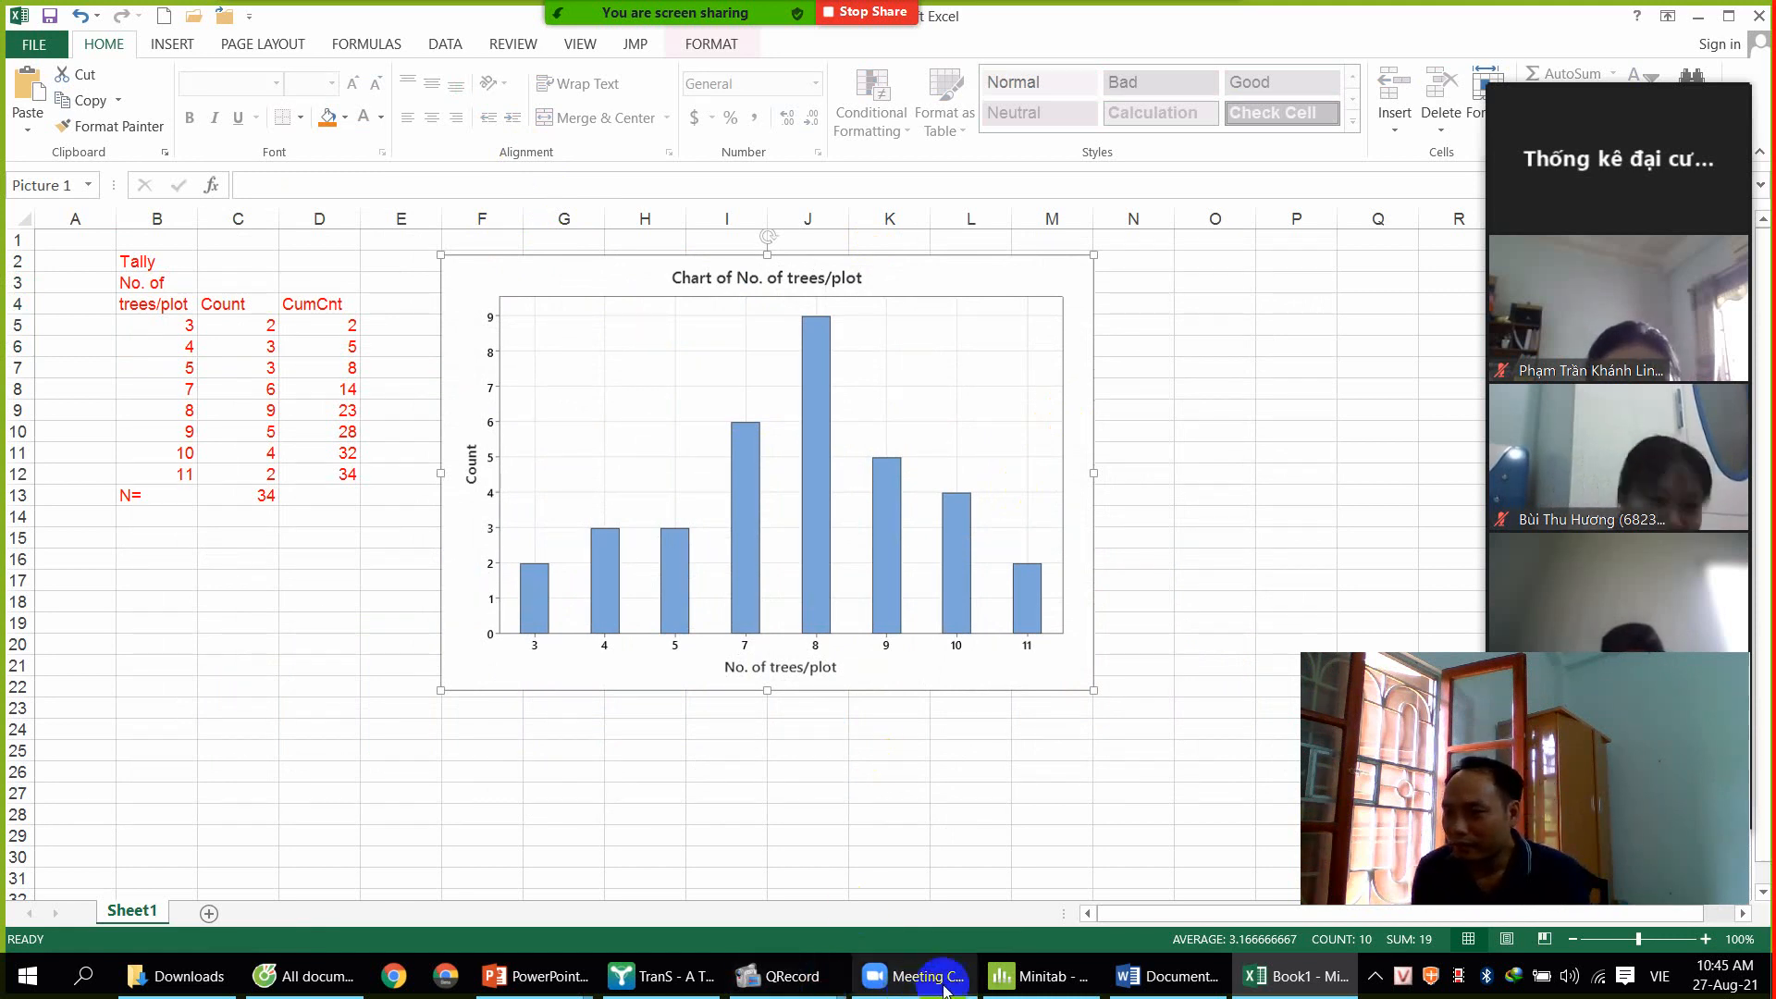
Return to Minitab and enlarge the output pane above the worksheet to show the whole bar chart
mouse_move(1145, 988)
left_click(1042, 986)
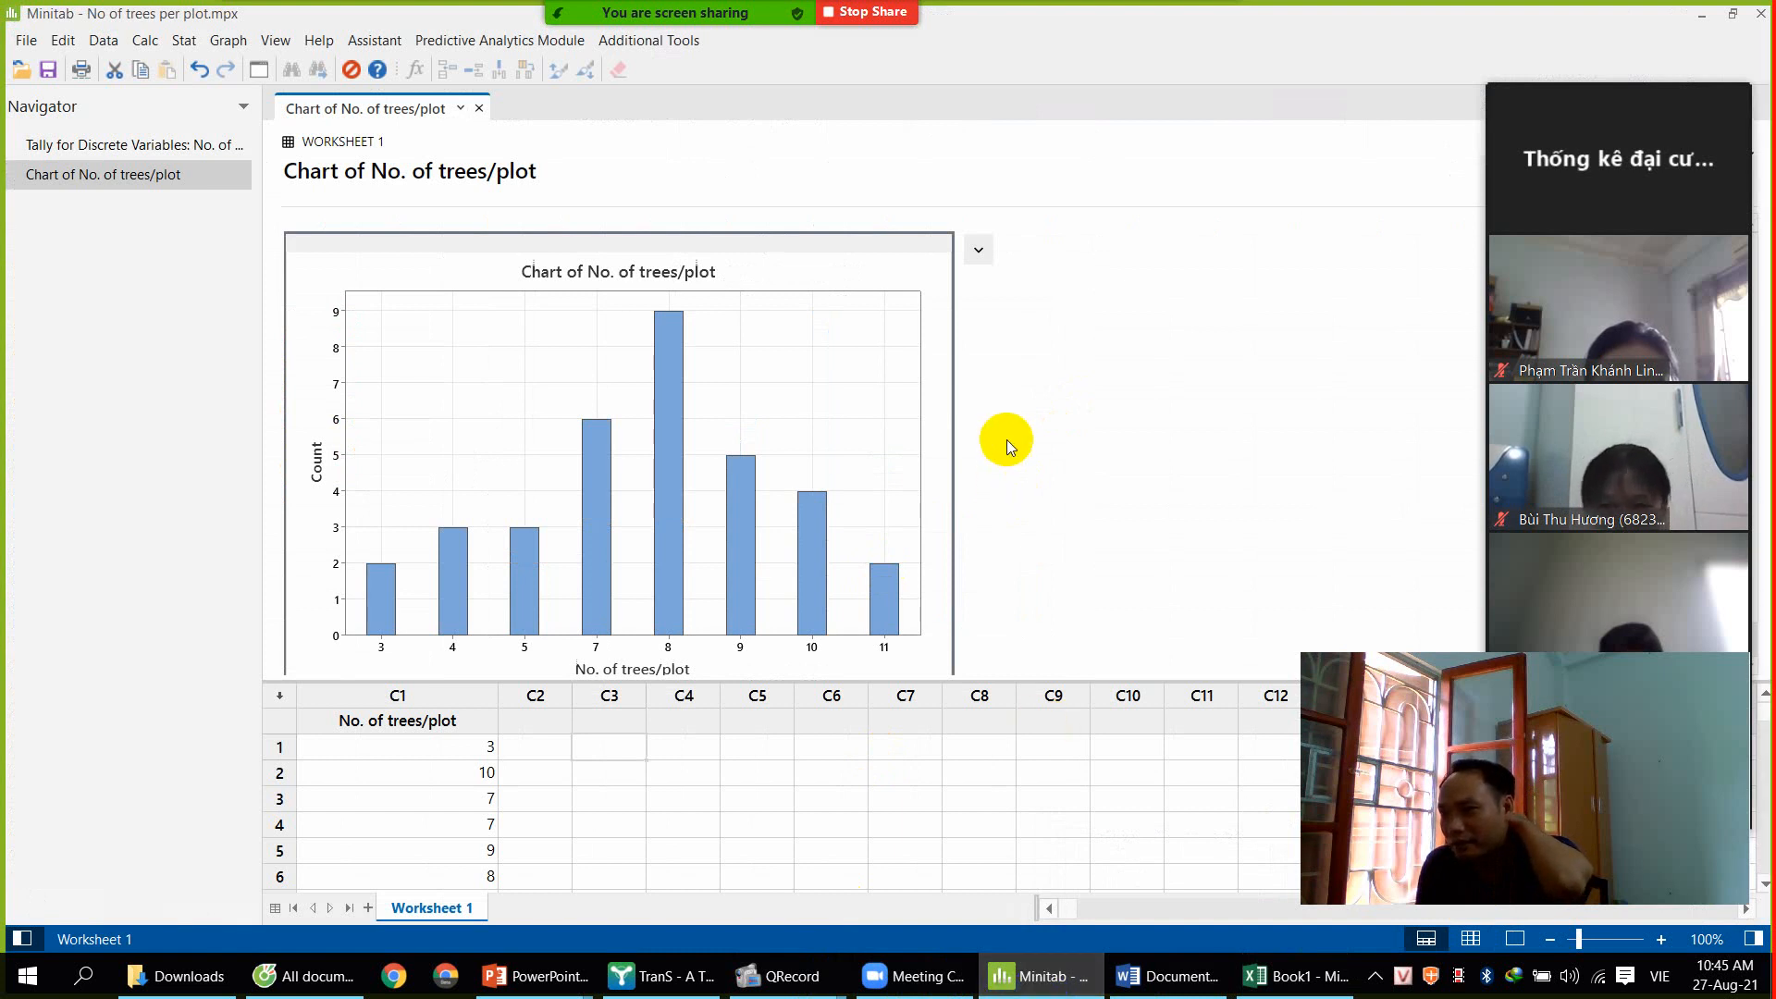
scroll(1032, 437, "down", 1)
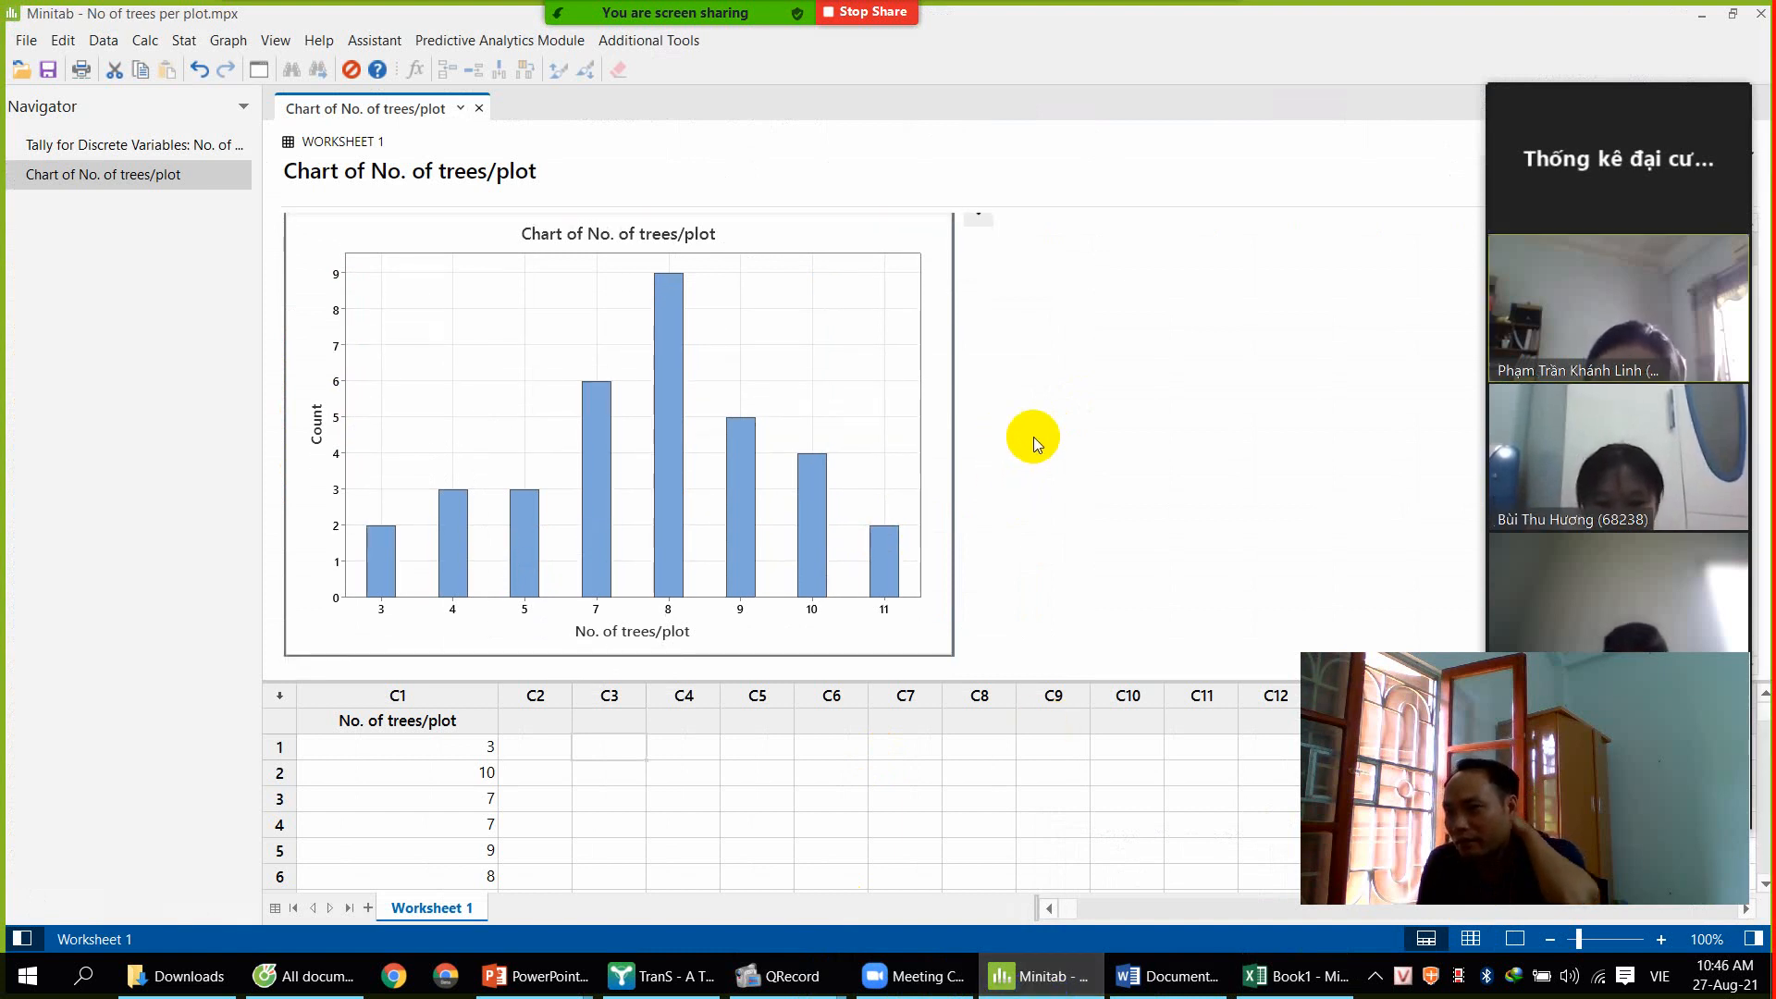
scroll(1034, 440, "up", 1)
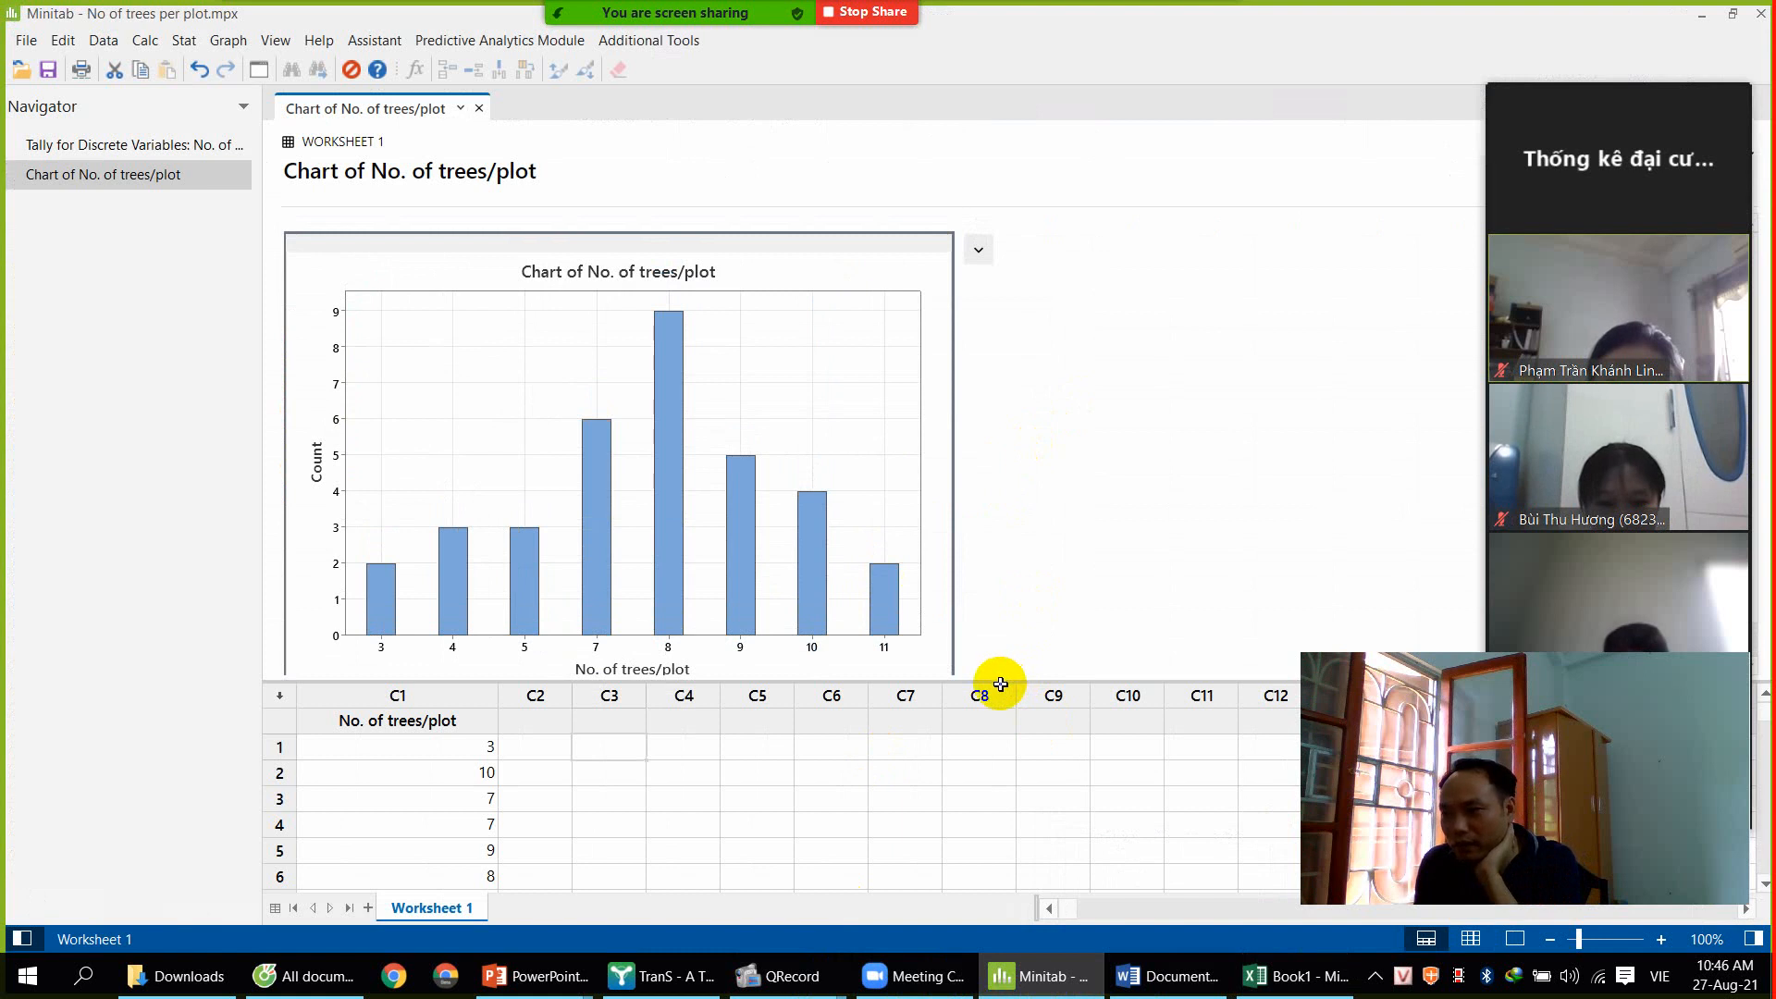
left_click_drag(999, 683, 980, 756)
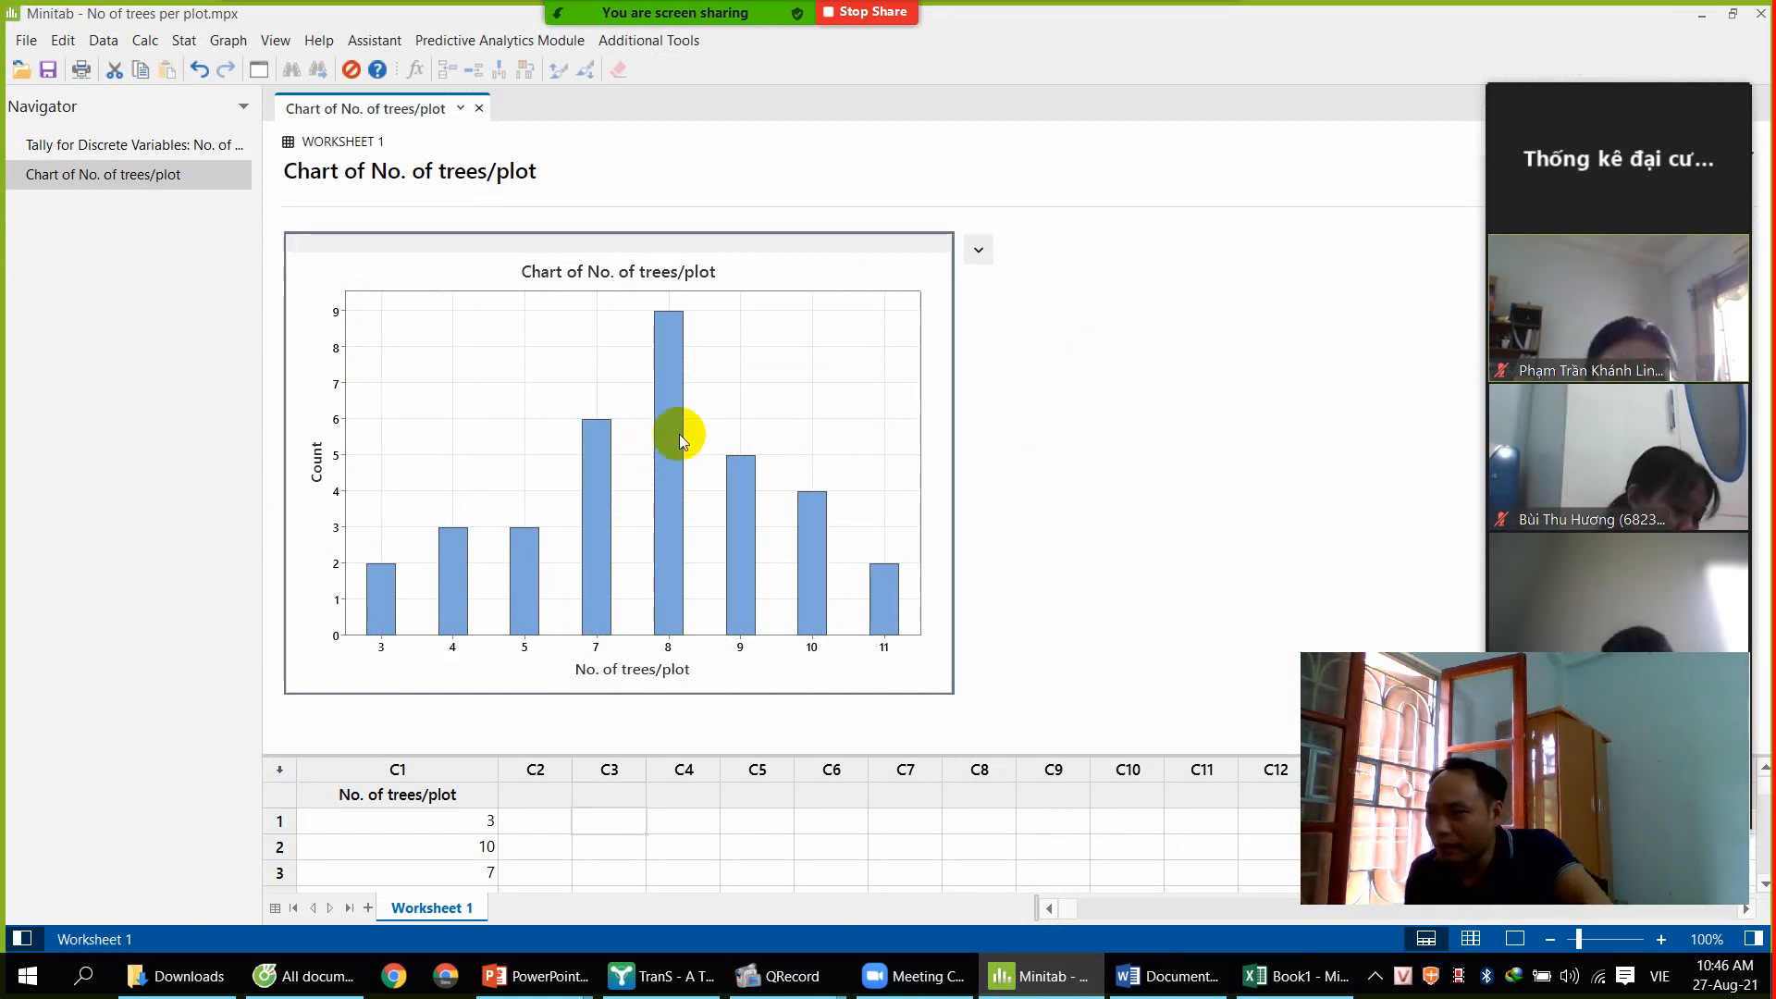
mouse_move(676, 446)
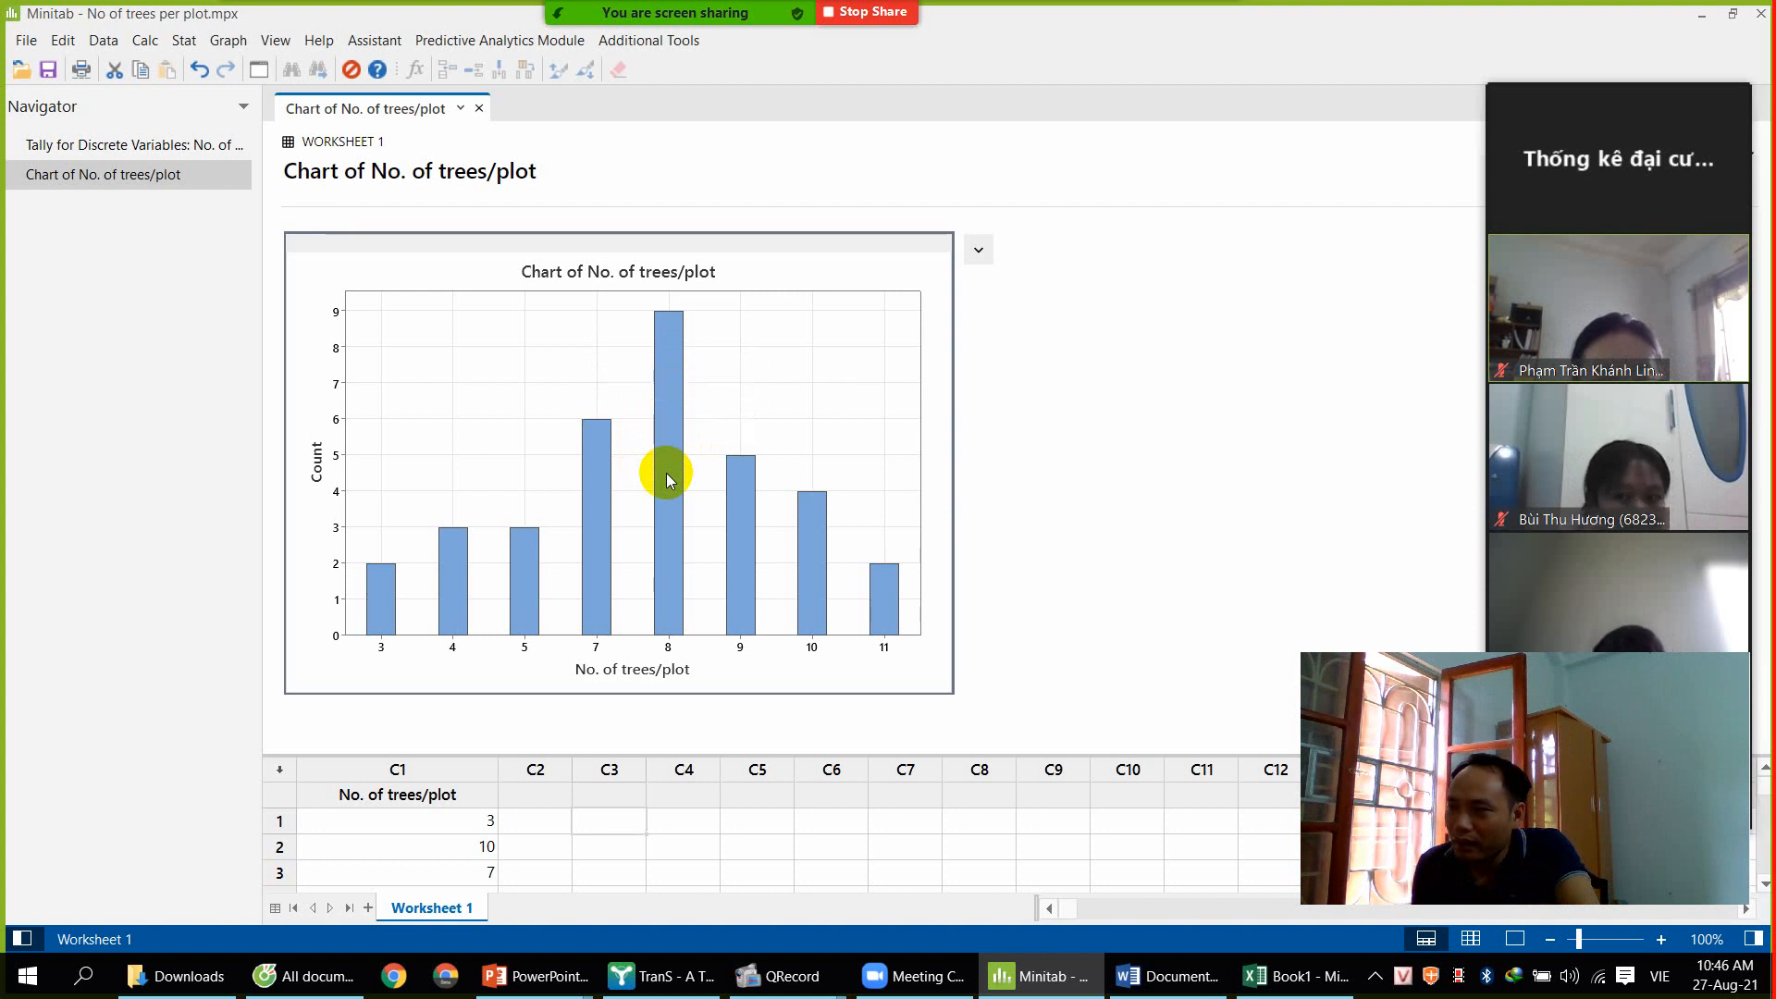
mouse_move(668, 483)
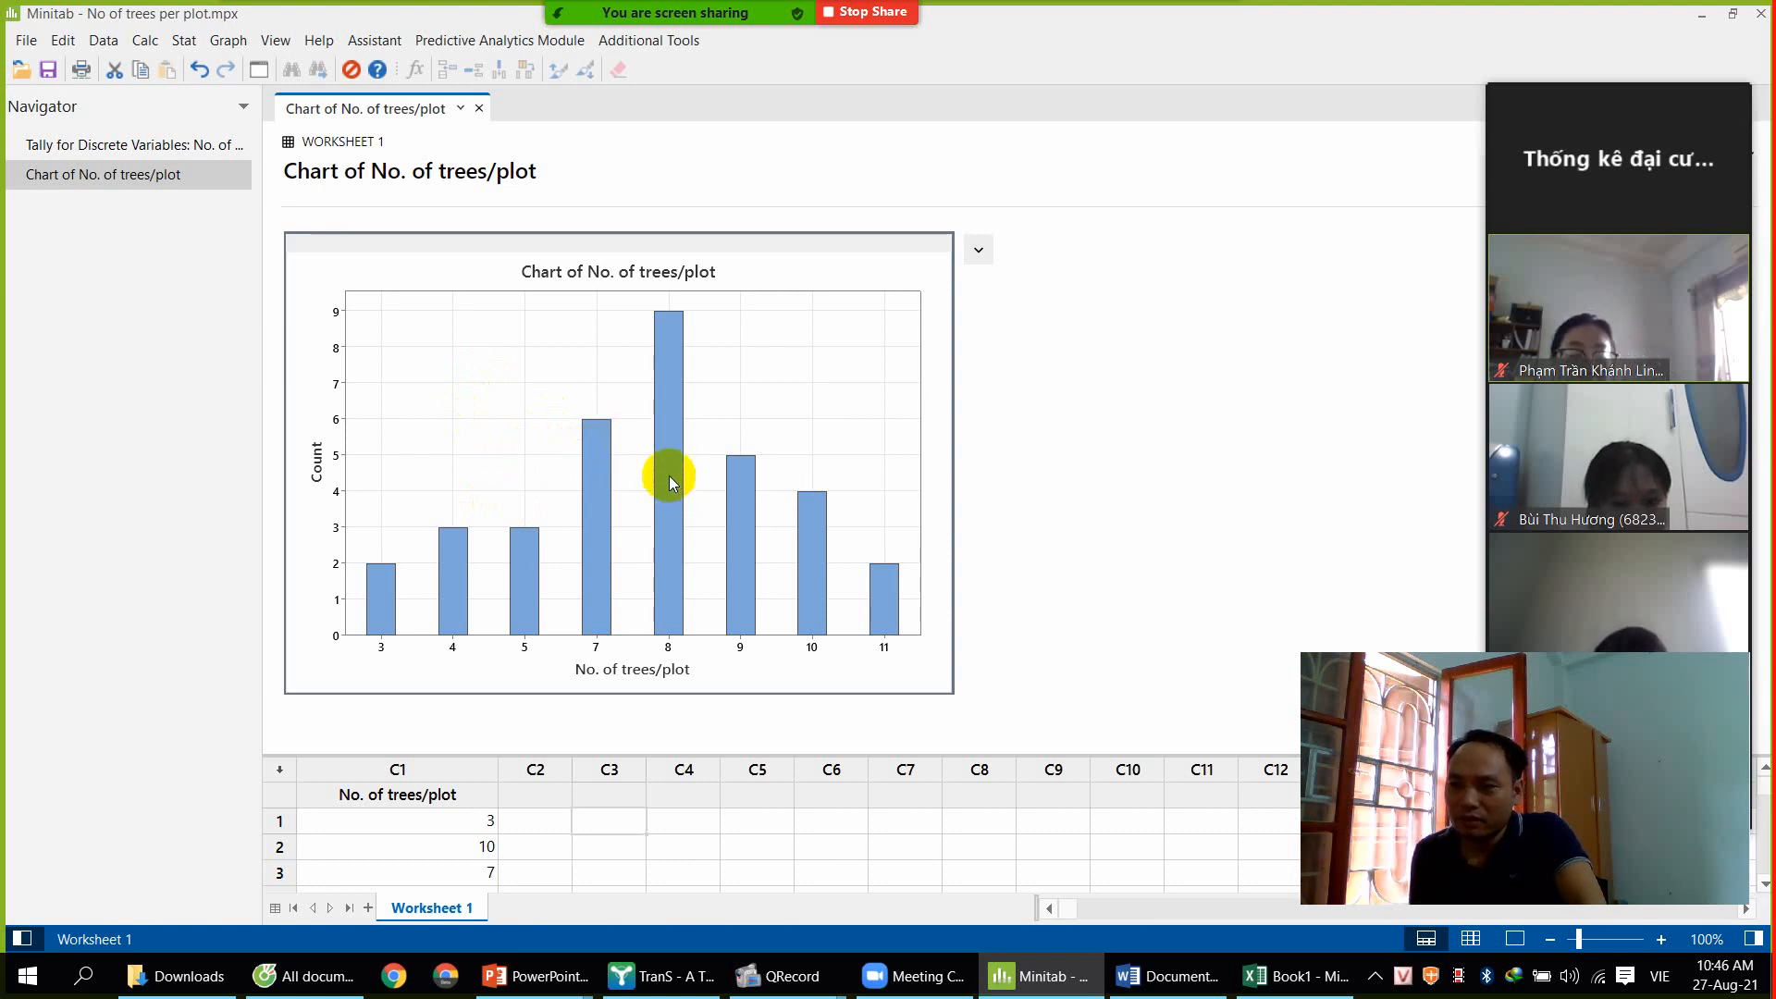
key("alt+Tab")
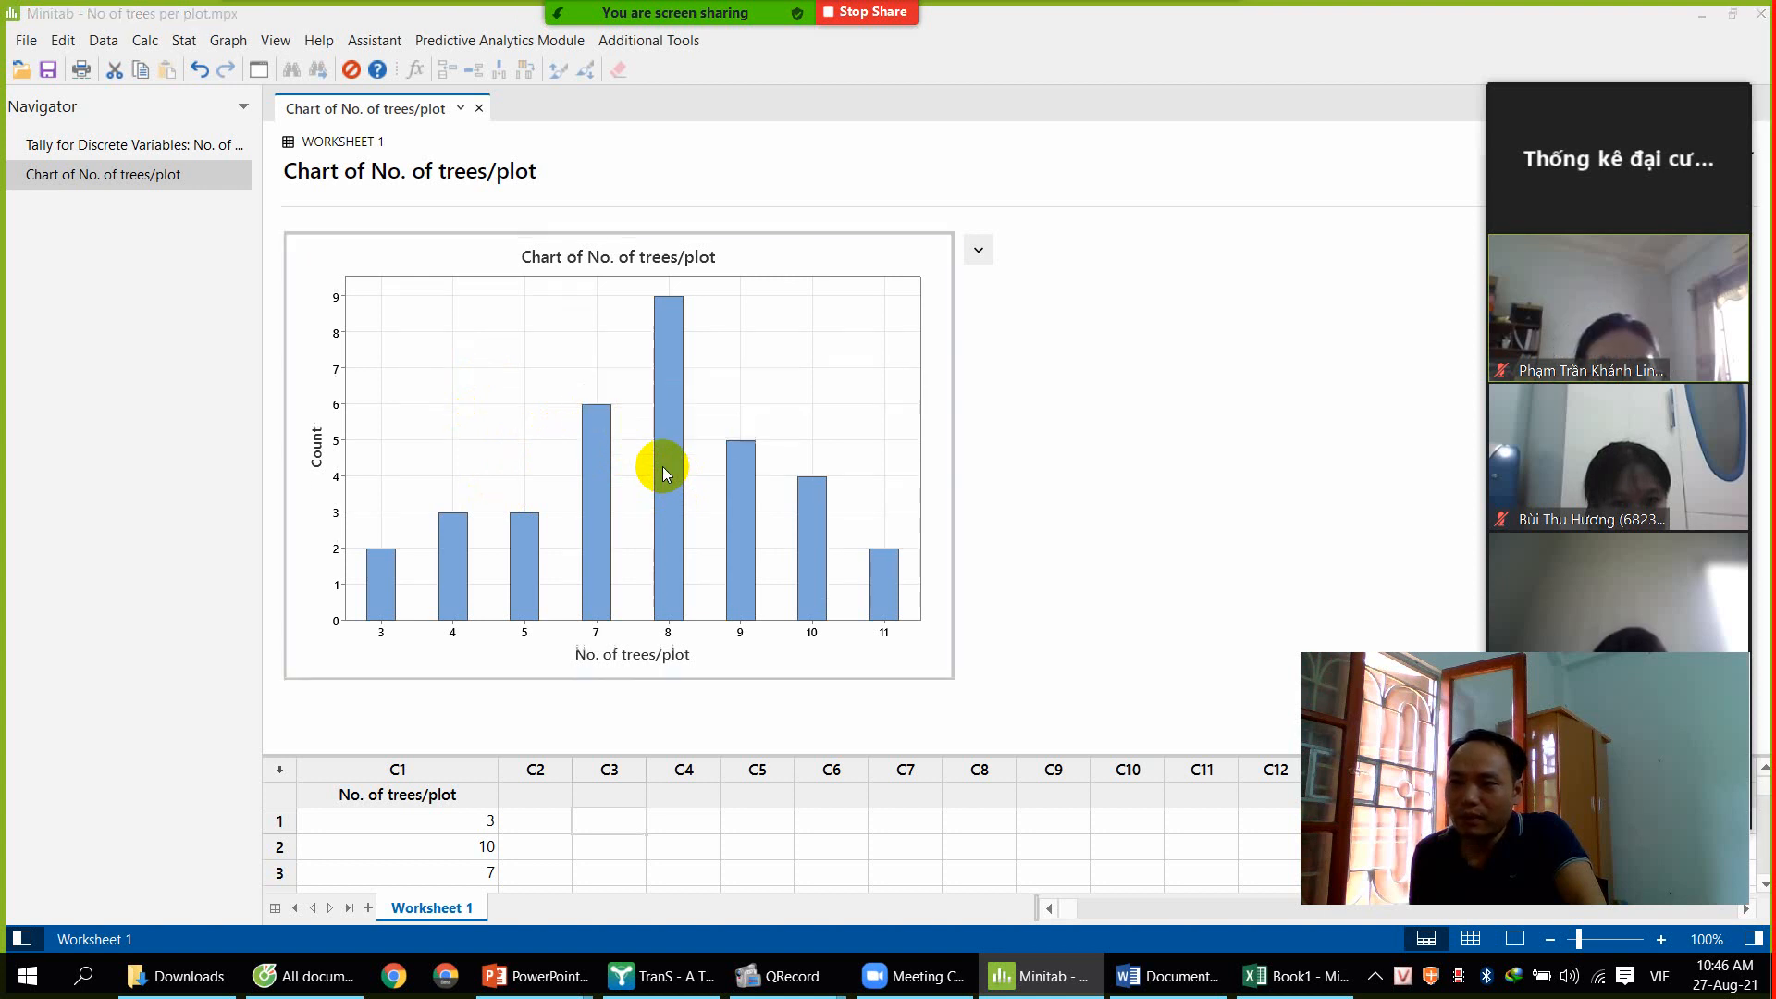
double_click(662, 466)
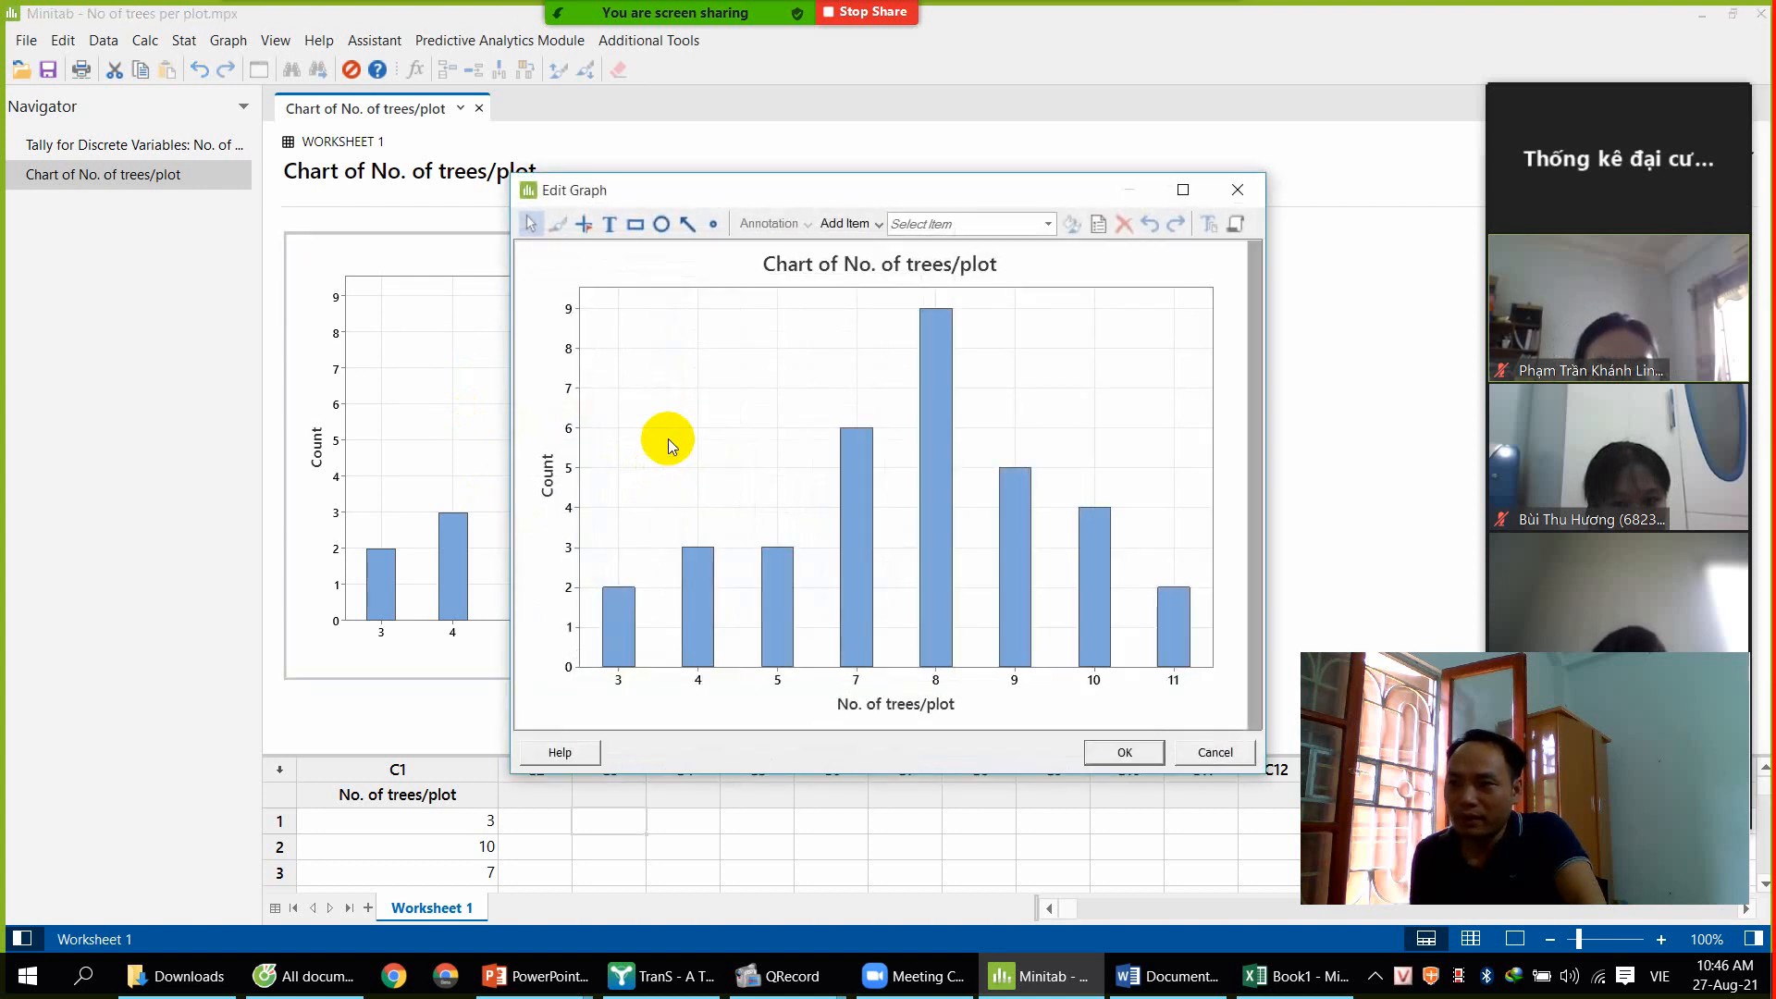
left_click_drag(855, 190, 751, 134)
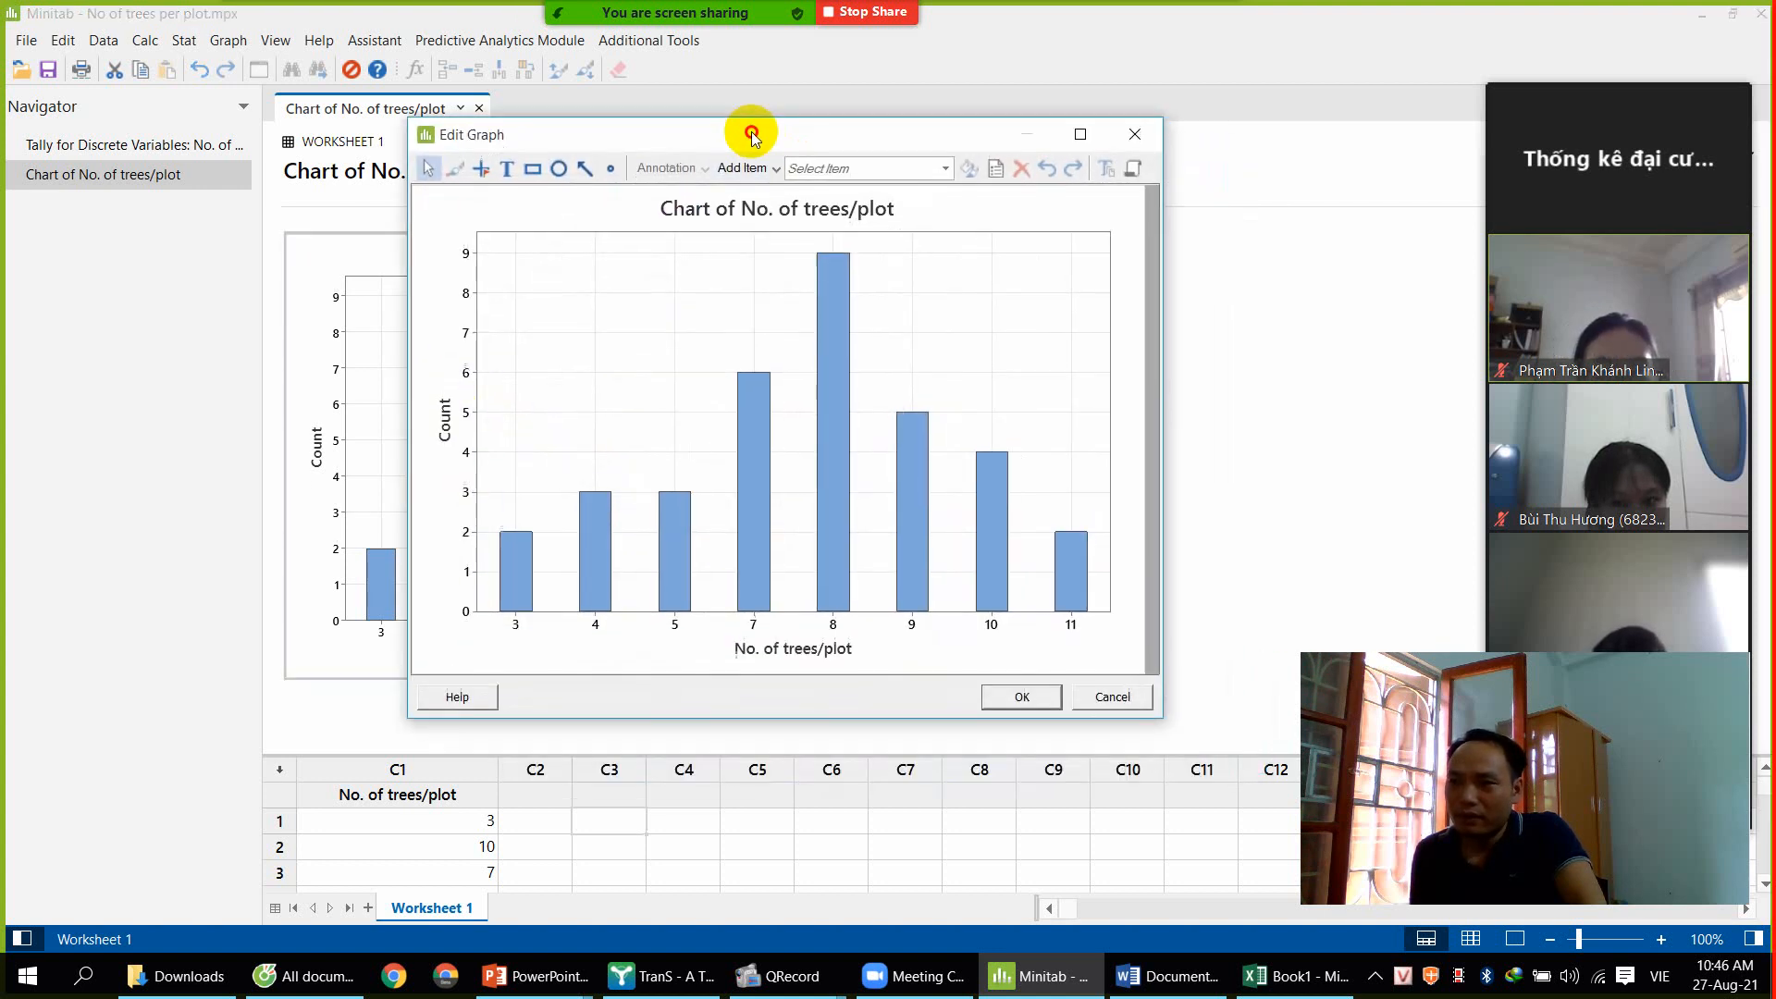
left_click(1138, 140)
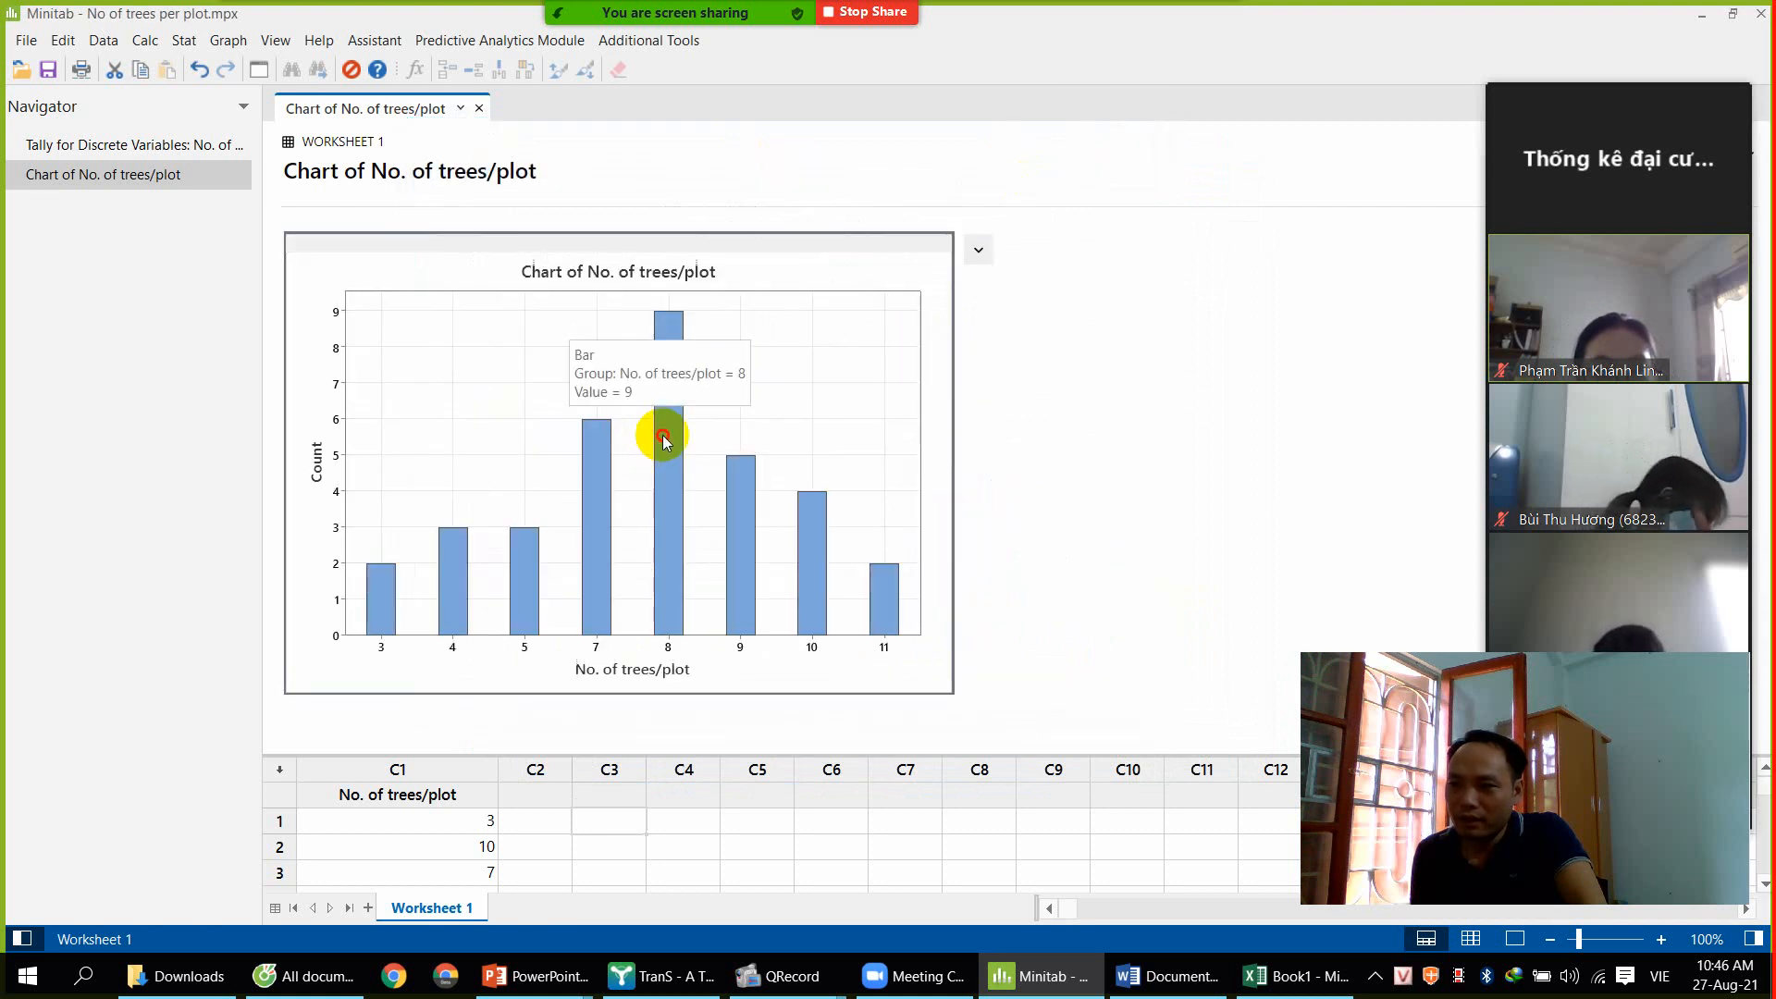
Open the bar chart for editing in its own window and reposition that window over the output pane
double_click(662, 437)
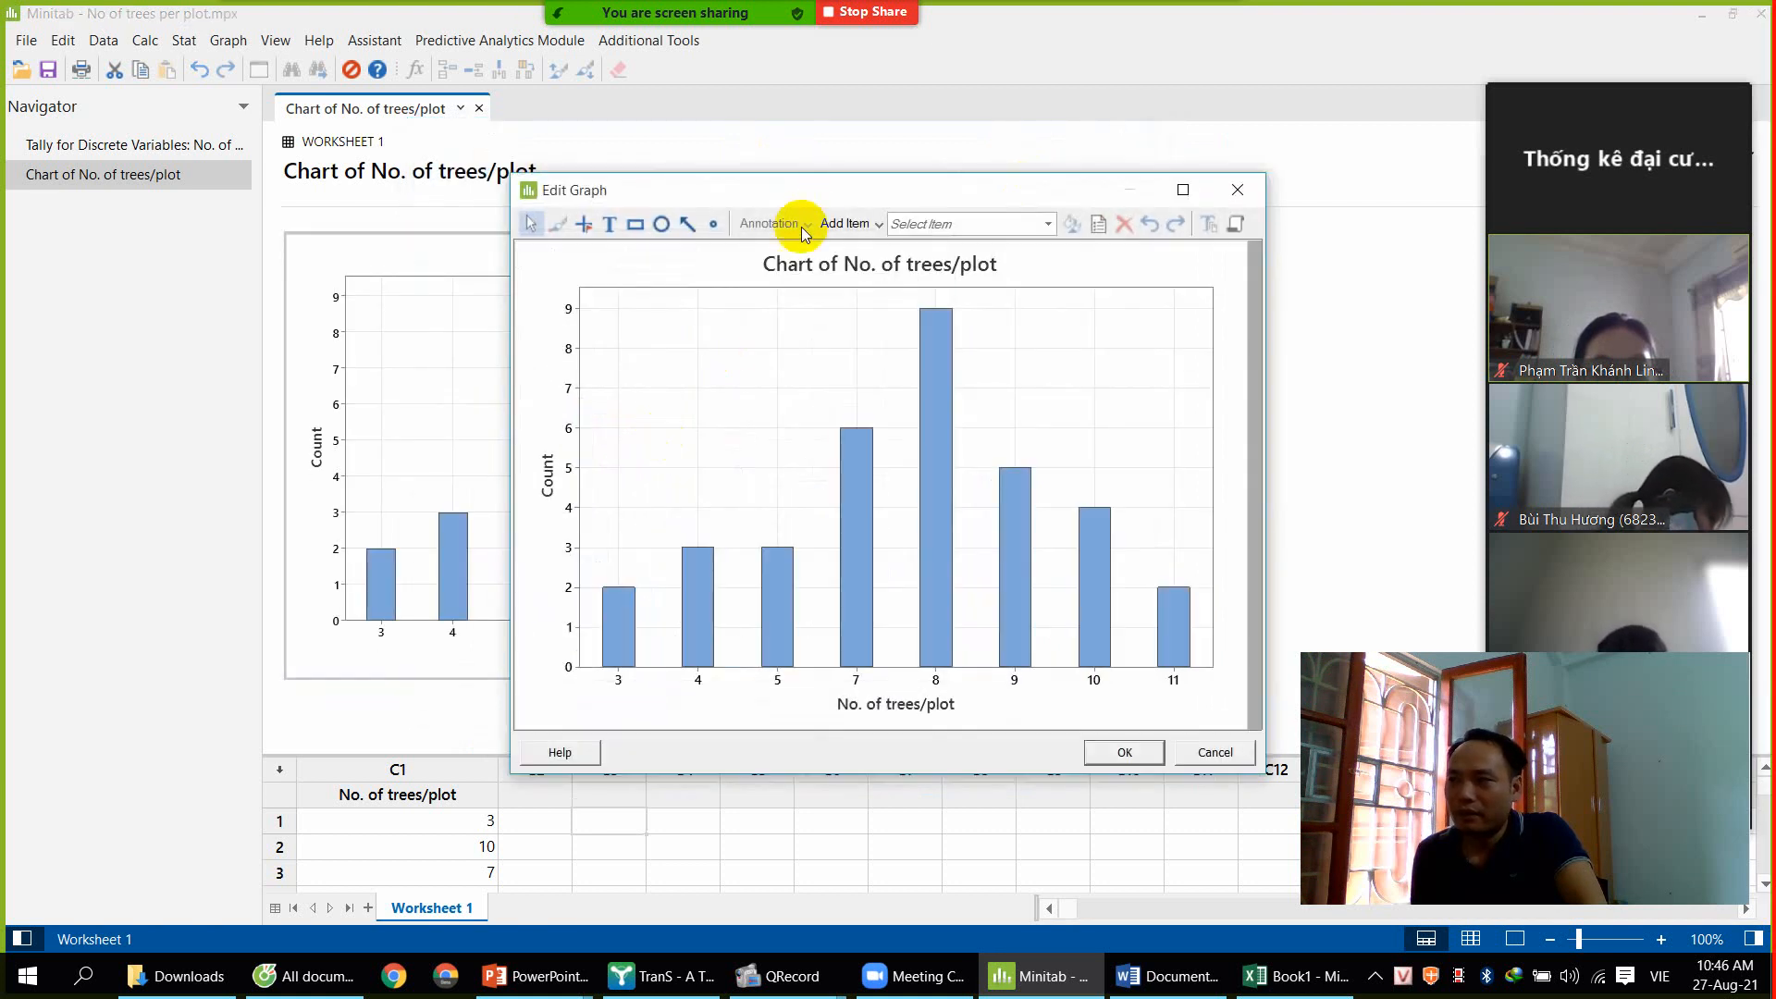
left_click_drag(829, 185, 573, 101)
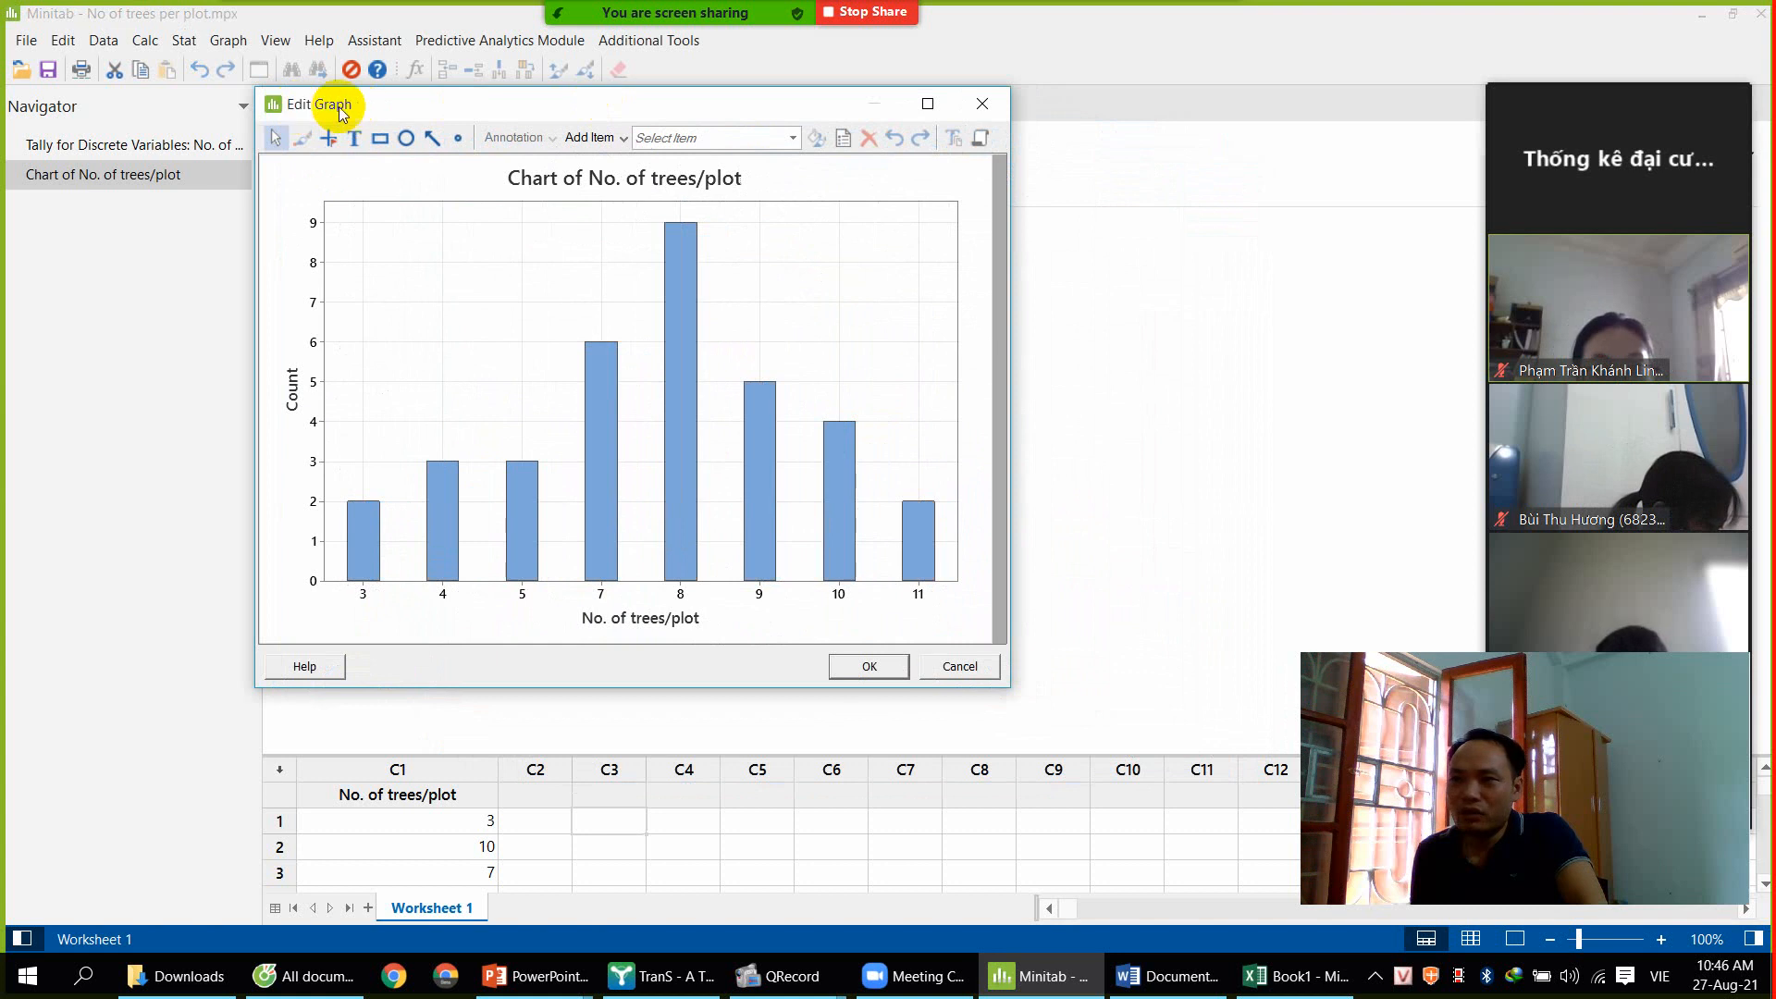
left_click(930, 108)
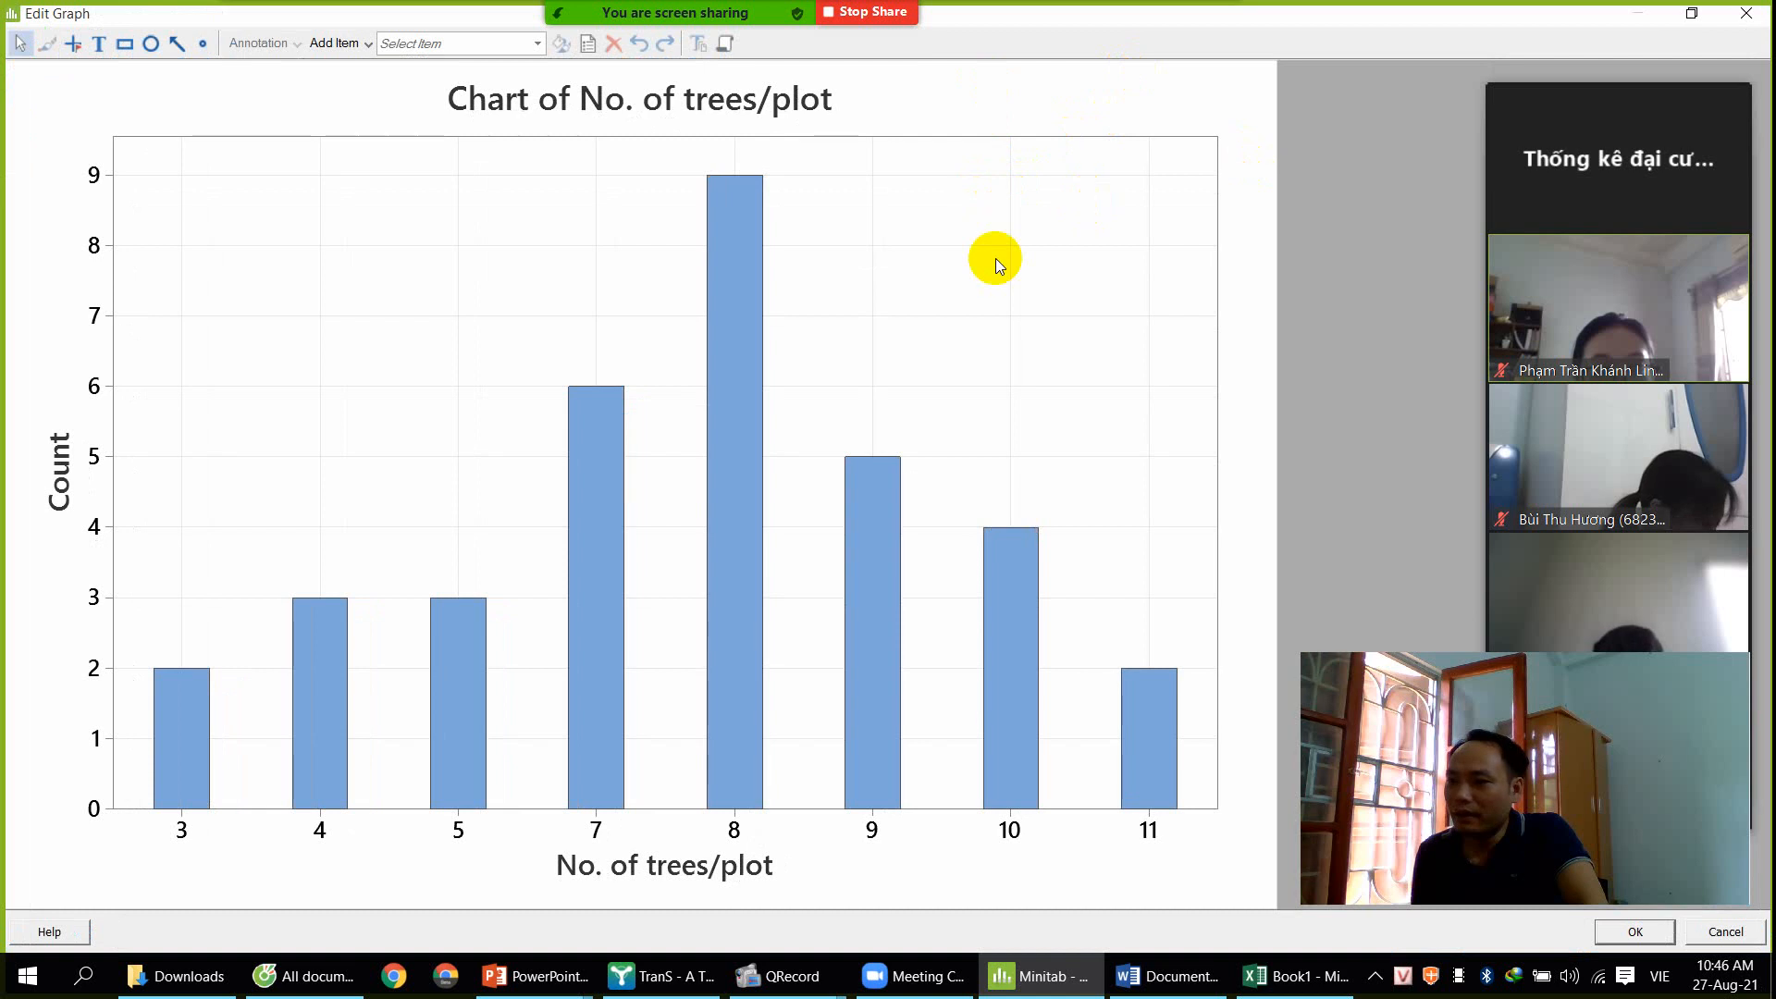
left_click(1690, 13)
left_click_drag(808, 113, 696, 129)
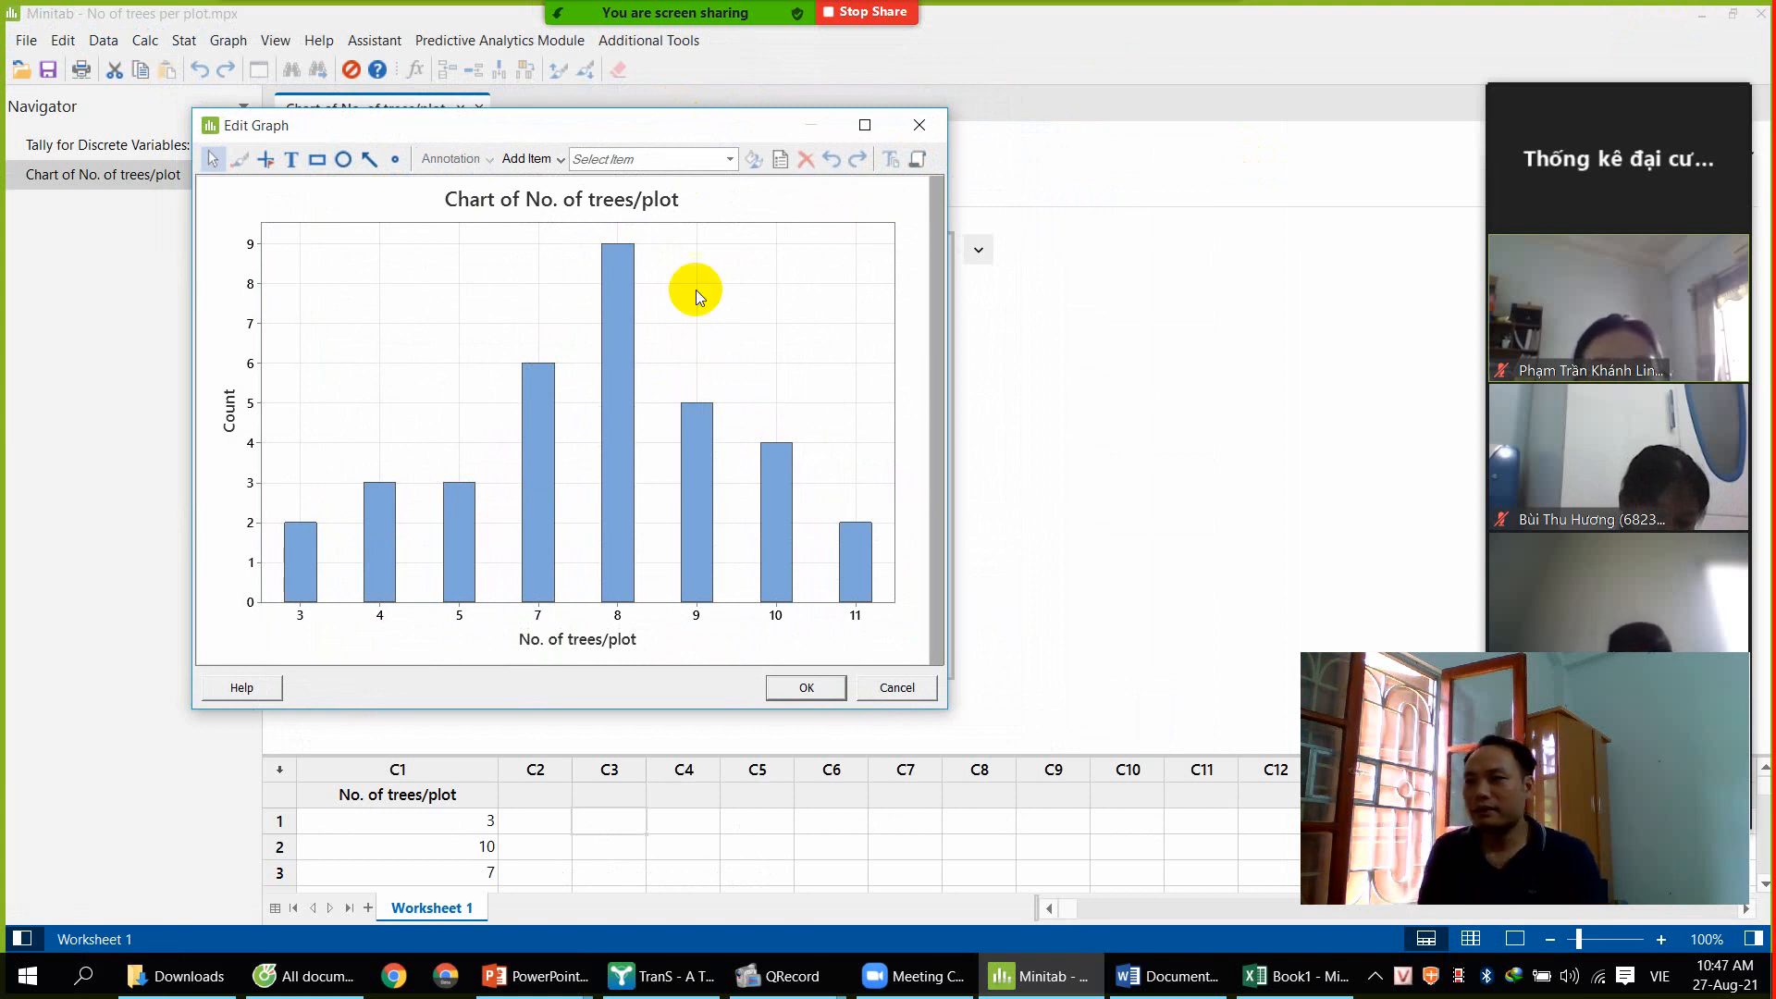
Examine the chart title's font settings and the selectable title and bars, including the details of the bar for 8 trees
left_click(560, 205)
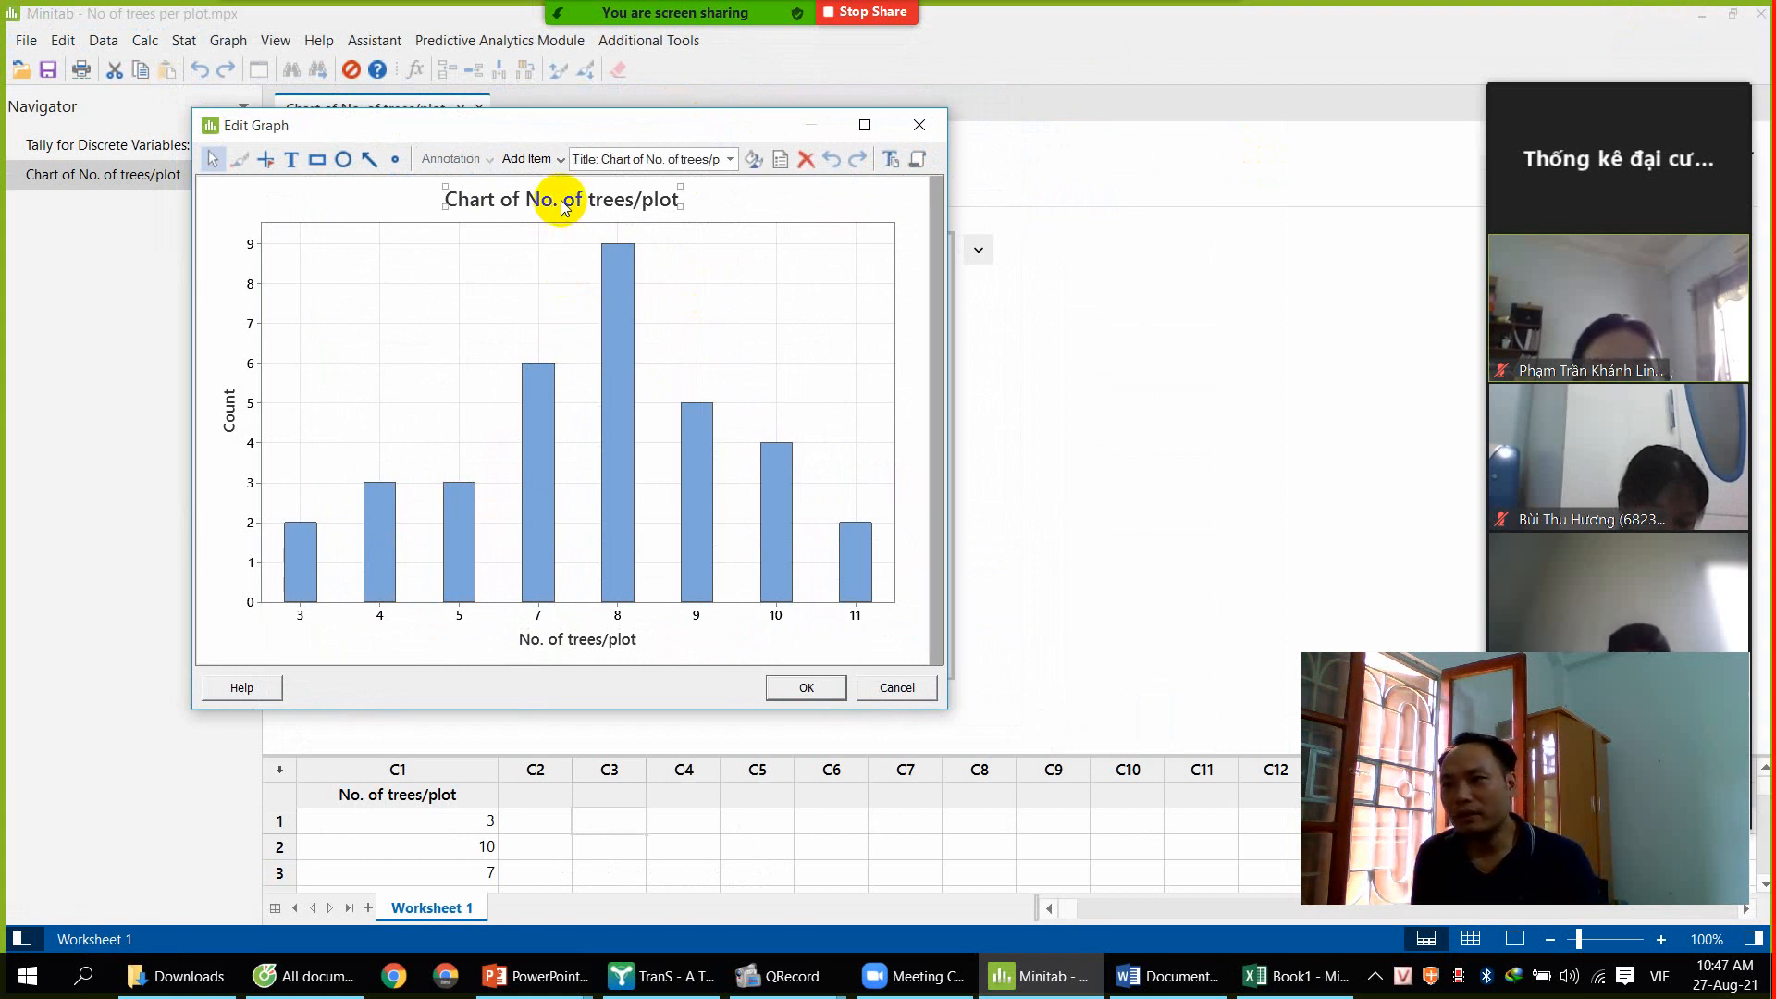
double_click(571, 206)
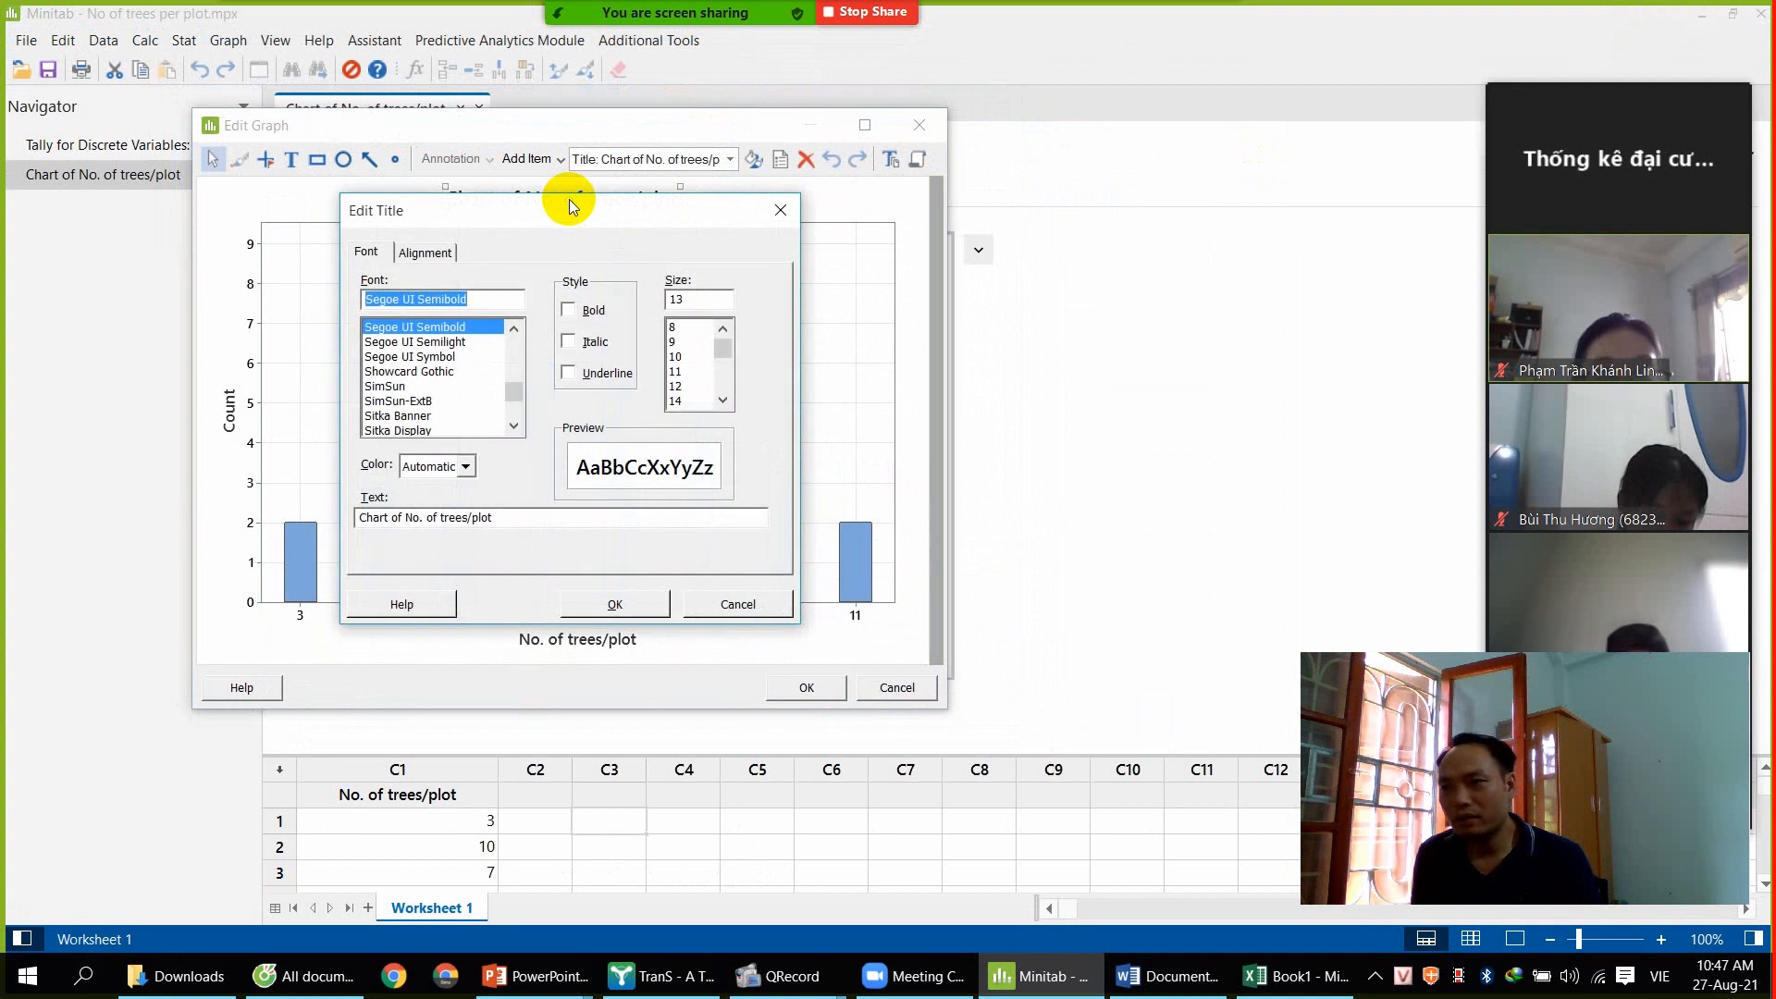
left_click(716, 605)
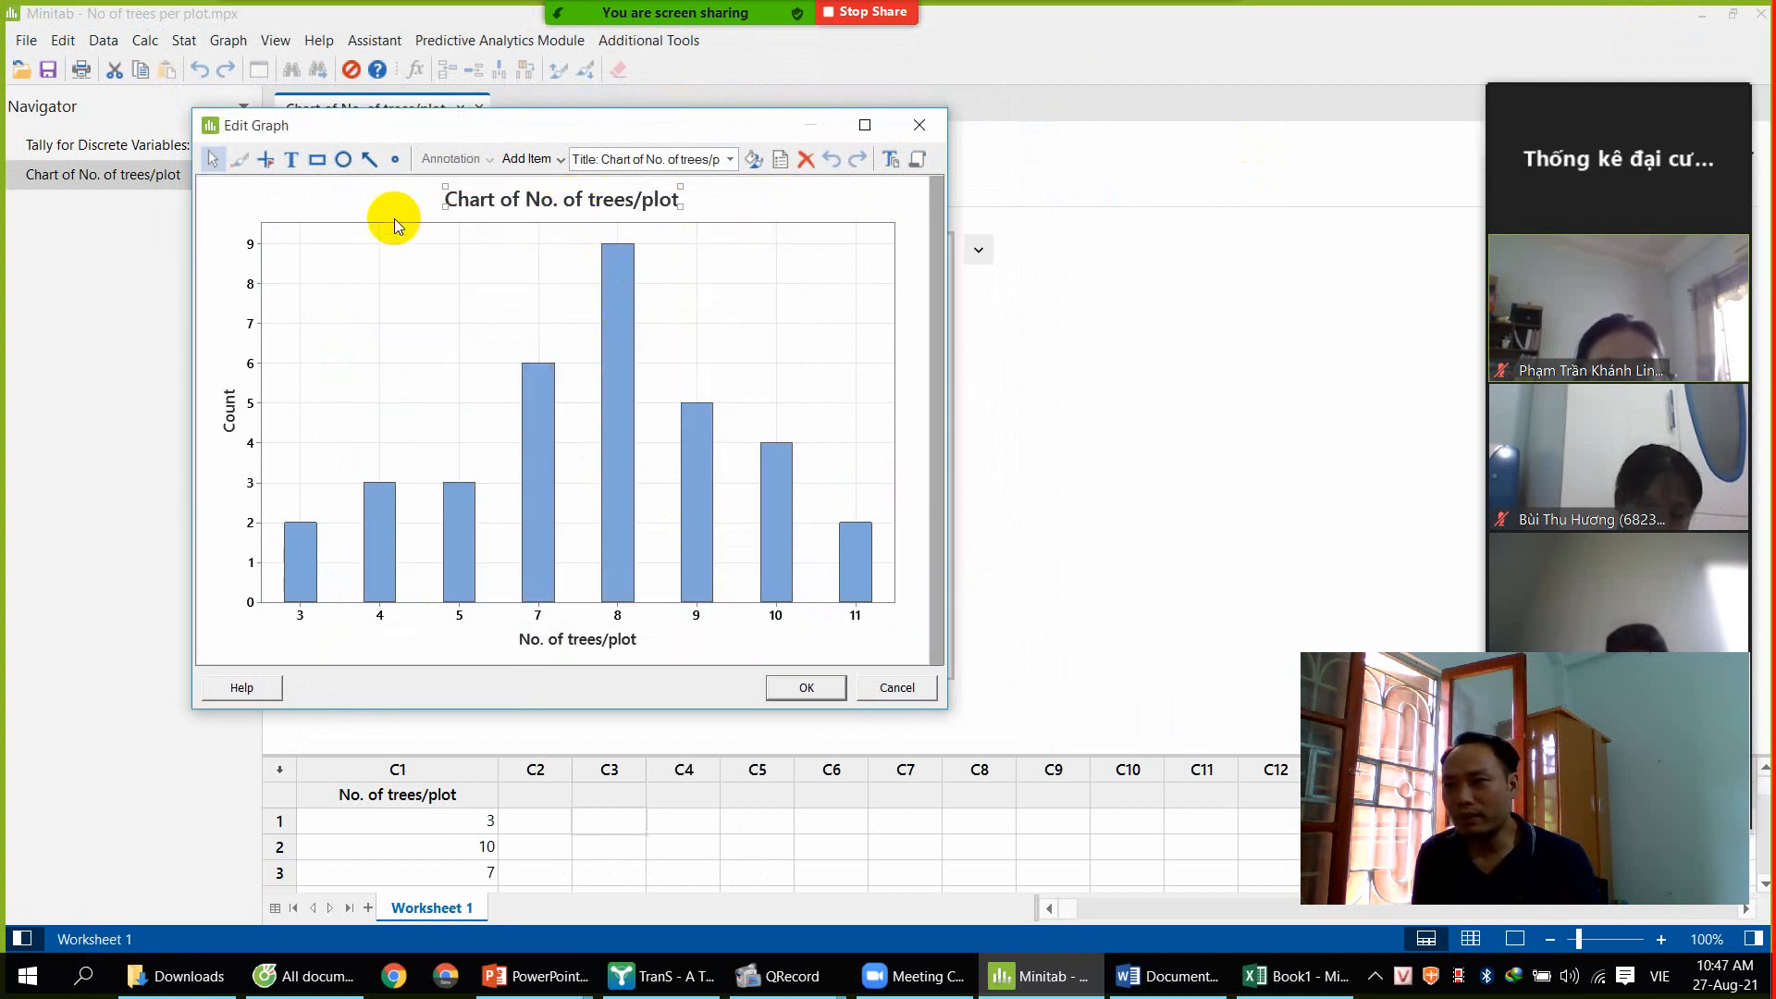
left_click(525, 446)
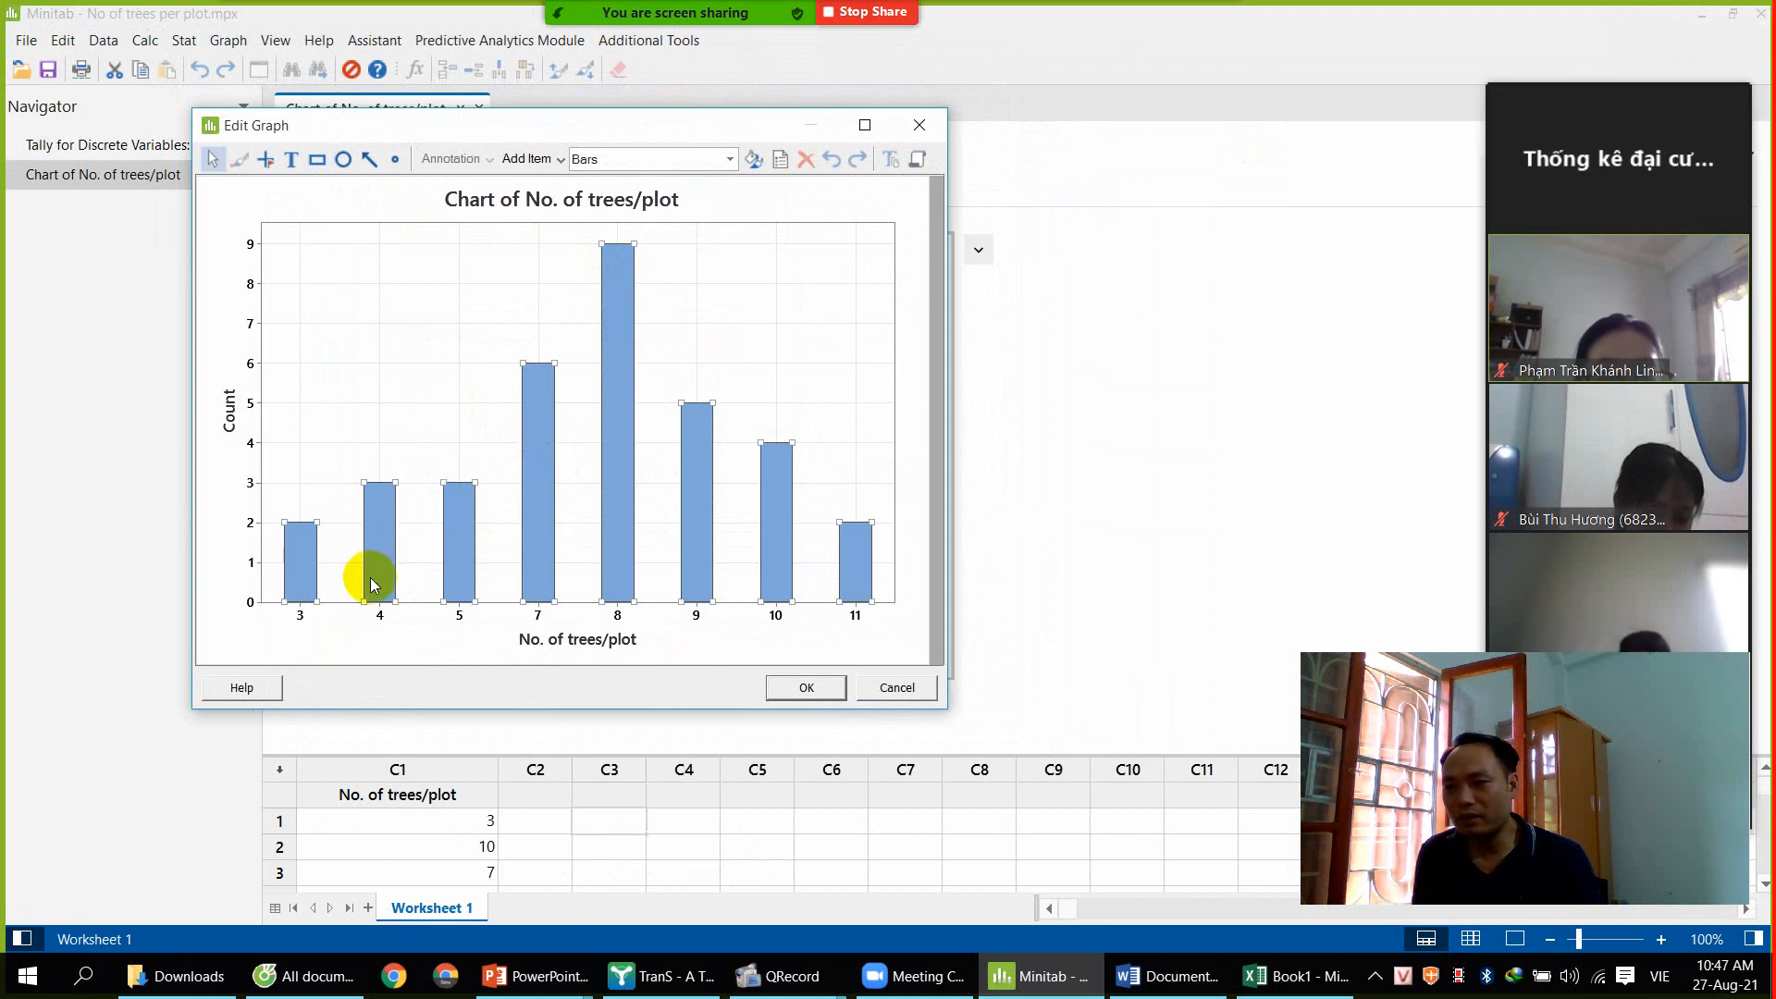
left_click(509, 208)
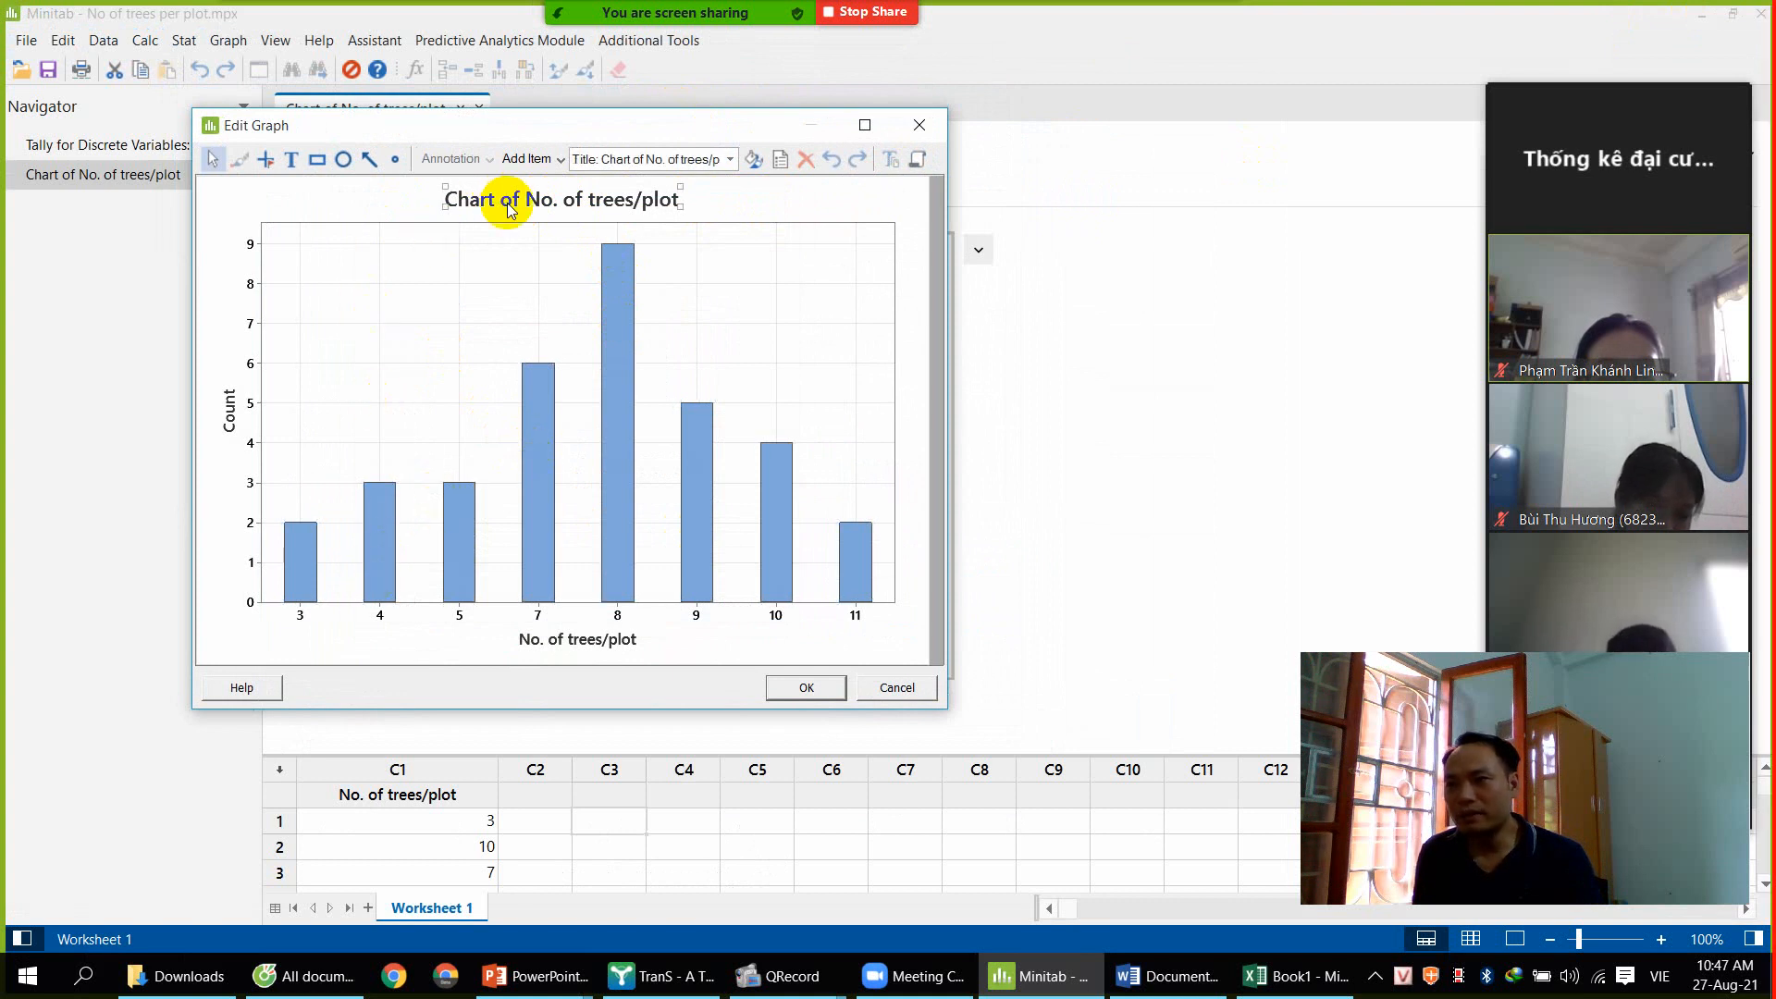
left_click(621, 351)
mouse_move(623, 353)
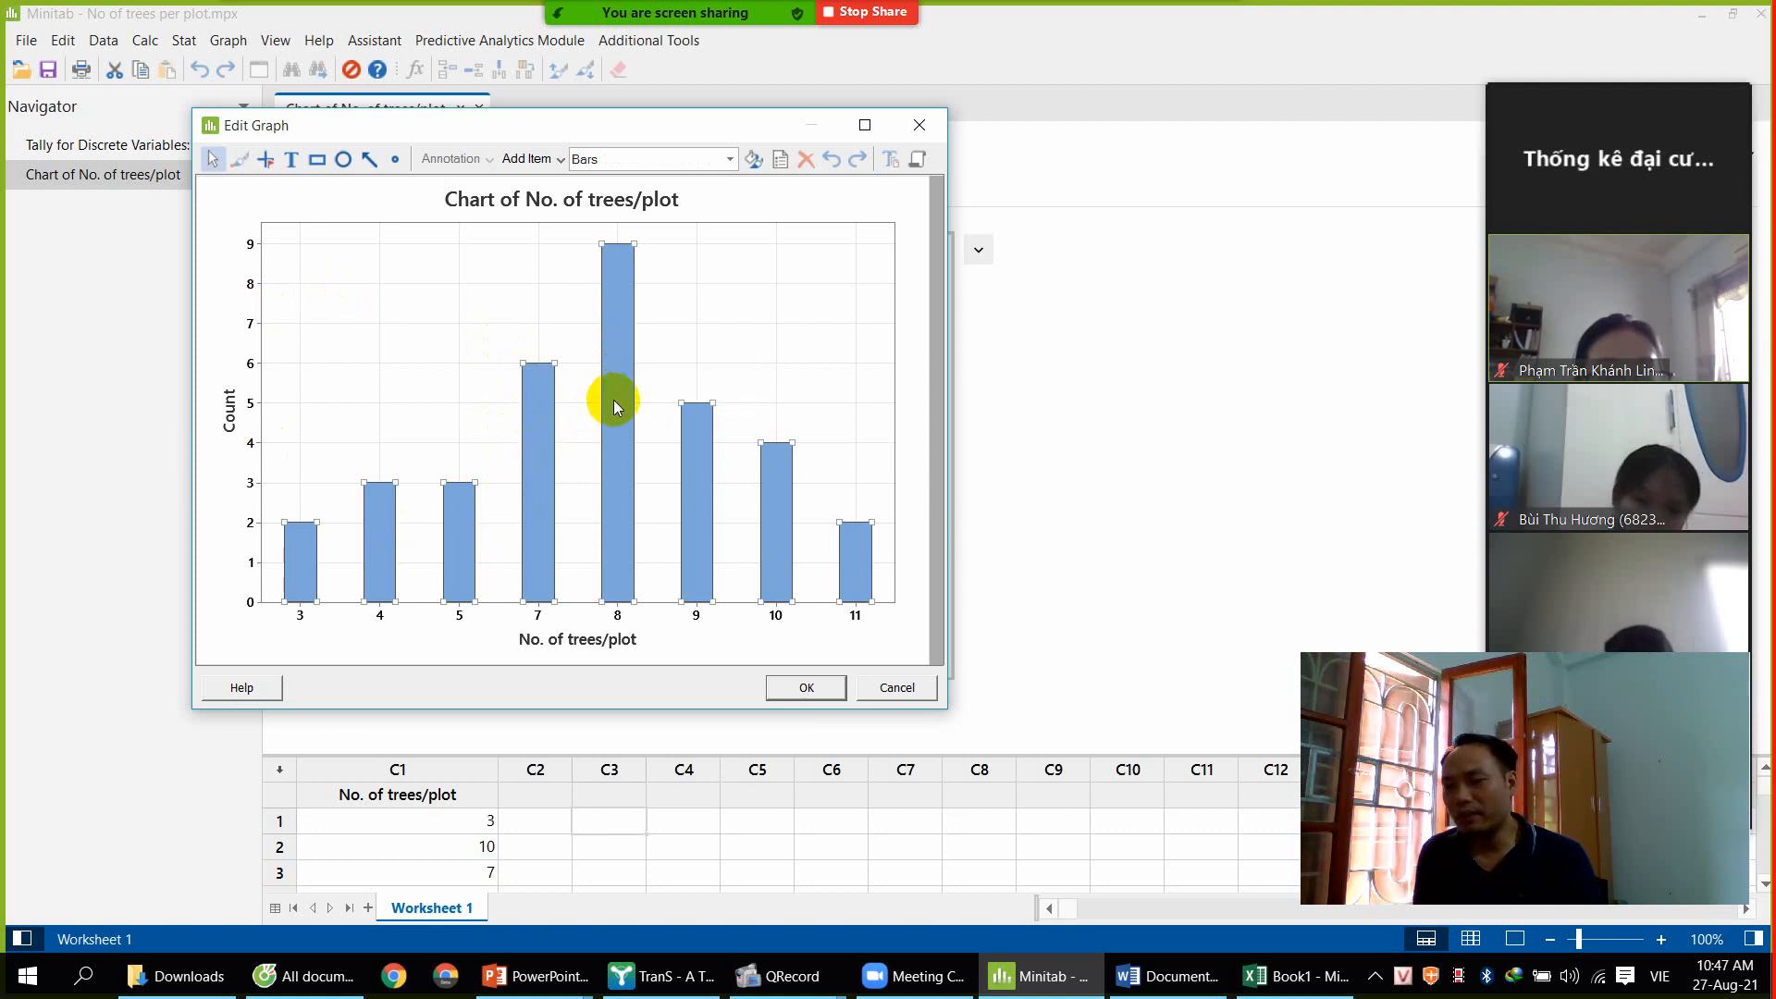
mouse_move(613, 402)
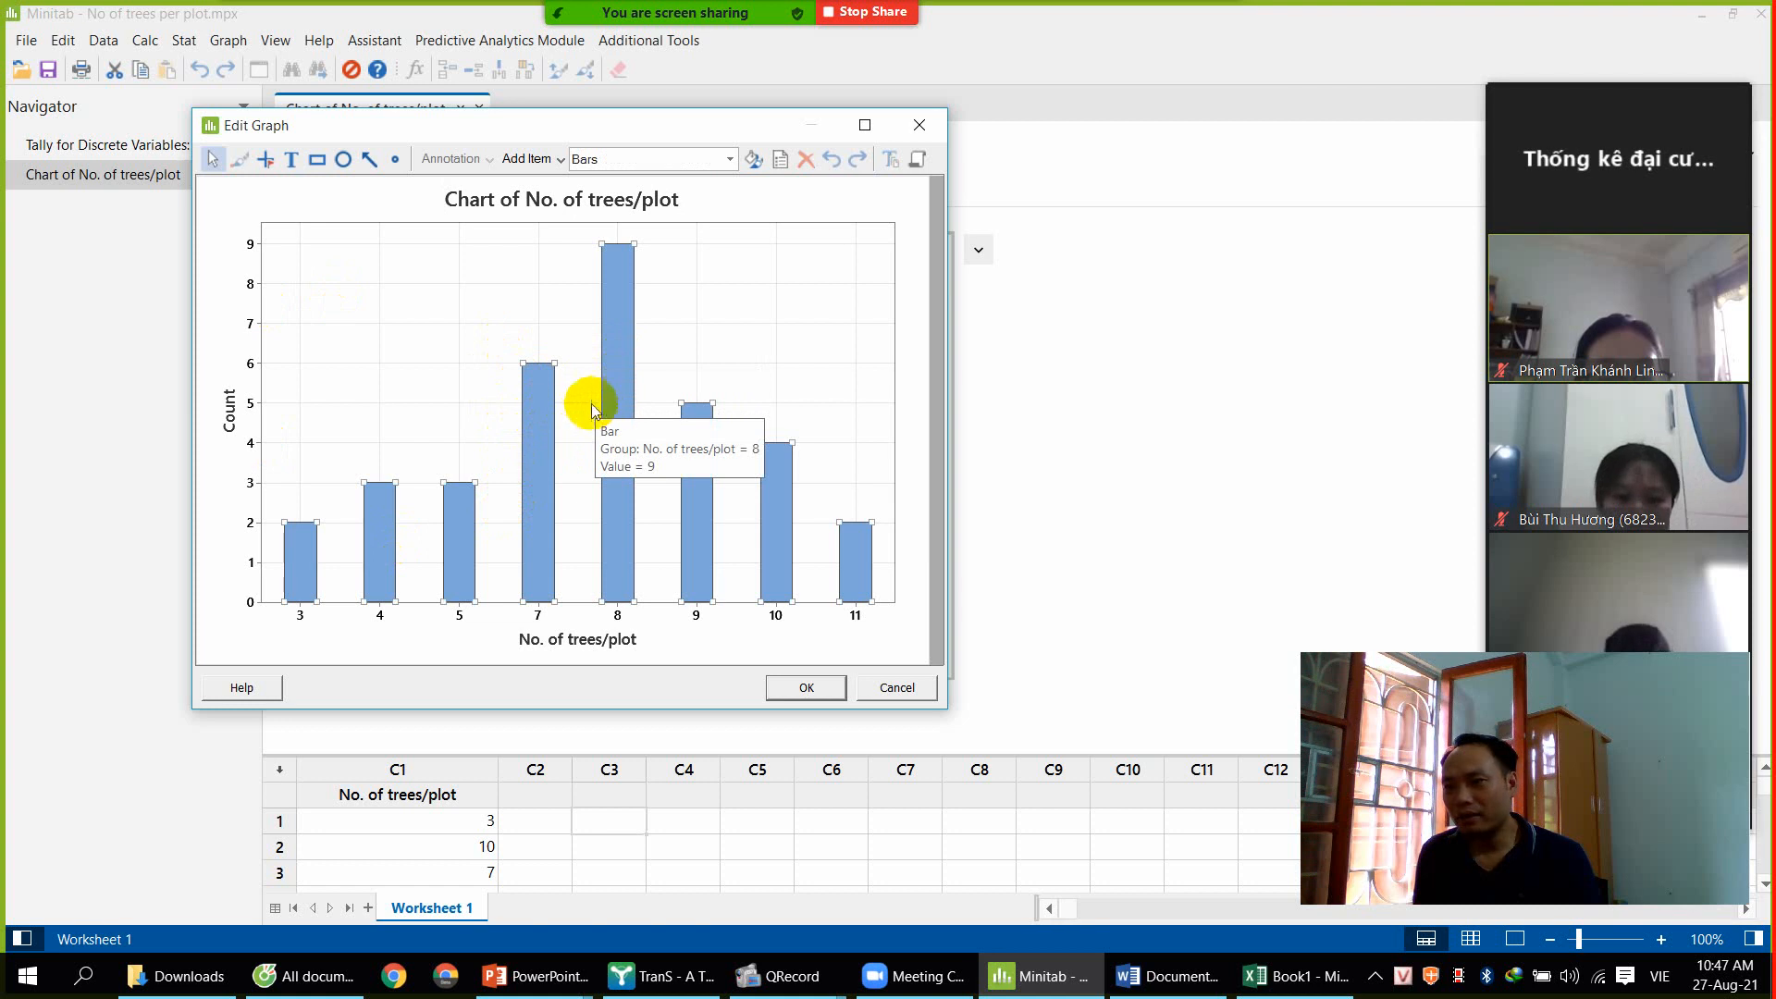
Give all the chart's bars a custom fill with no hatching and a red background color
double_click(540, 438)
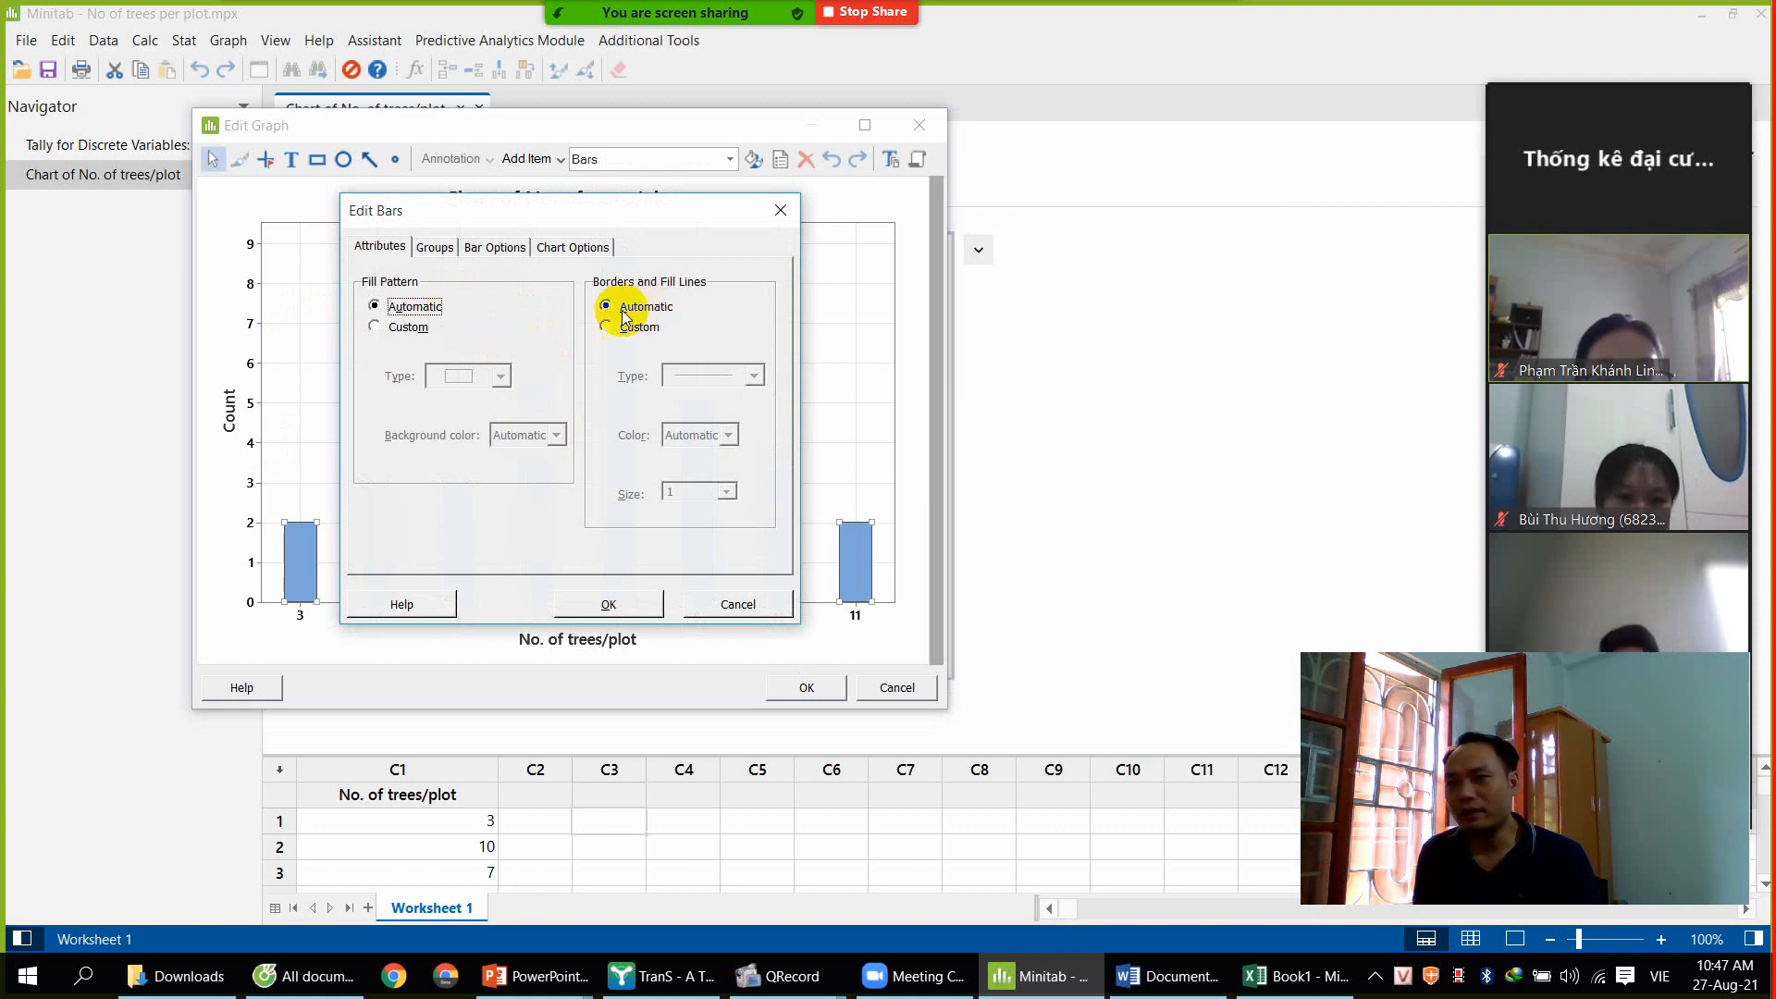
left_click(382, 328)
left_click(500, 375)
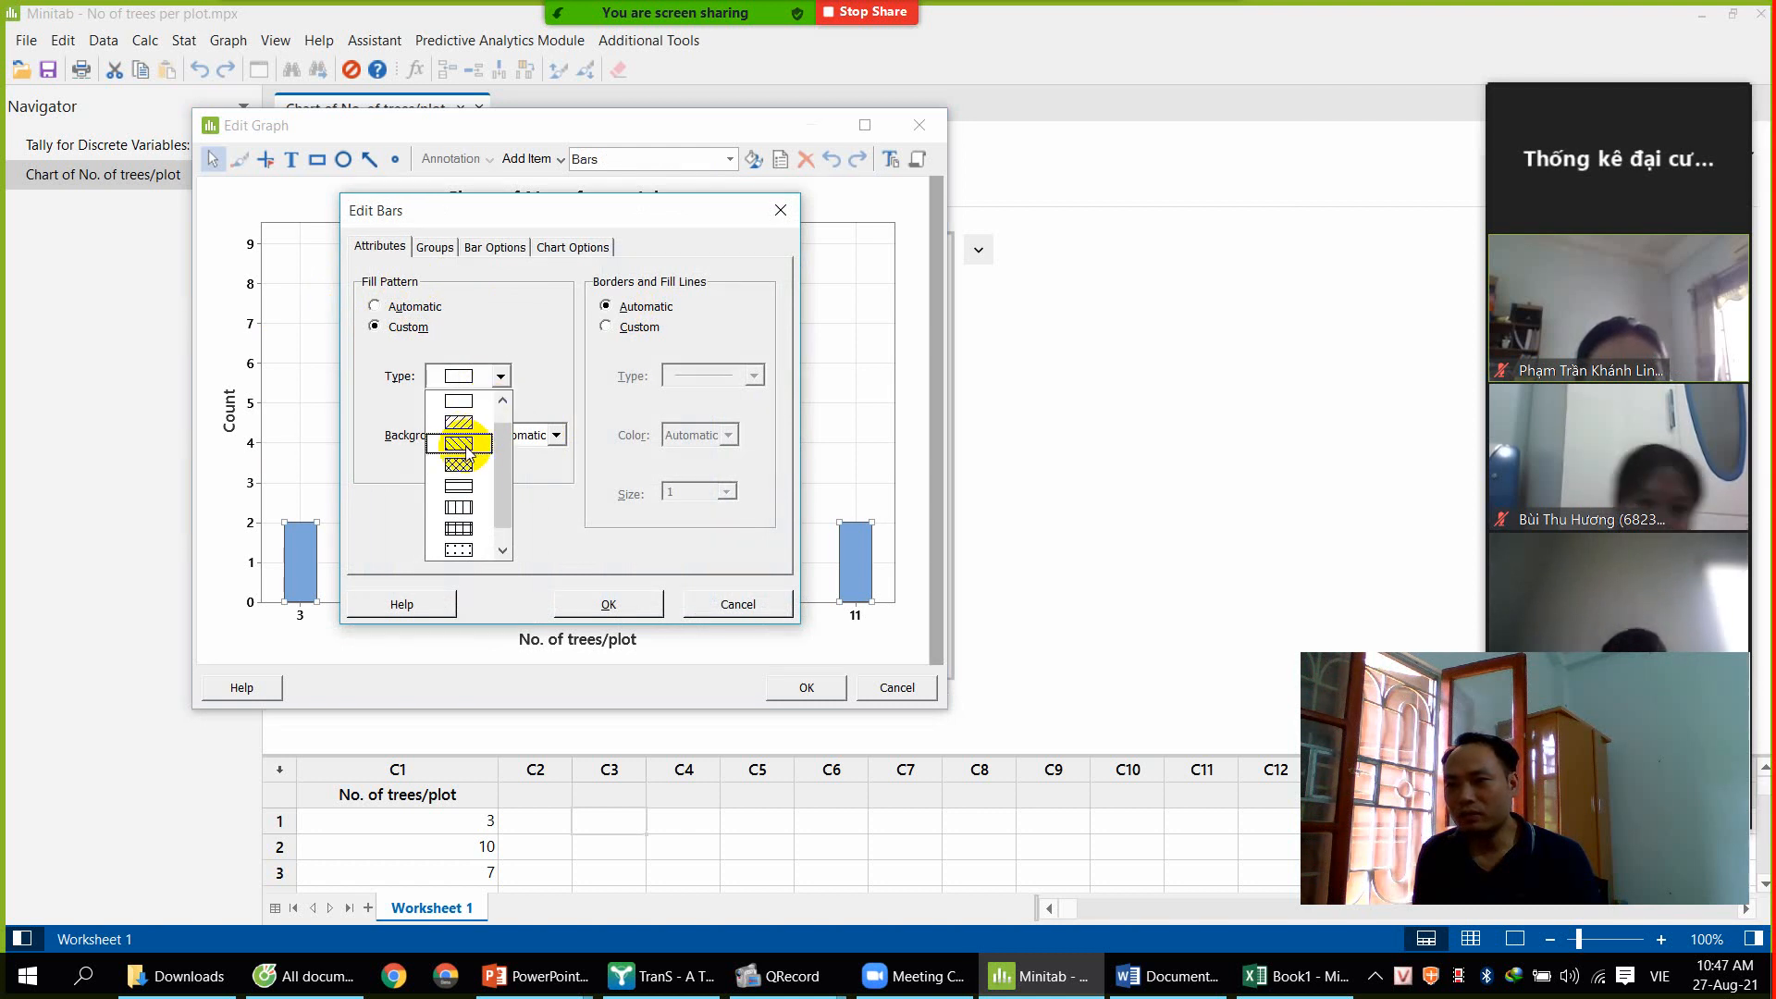
left_click(463, 456)
left_click(474, 379)
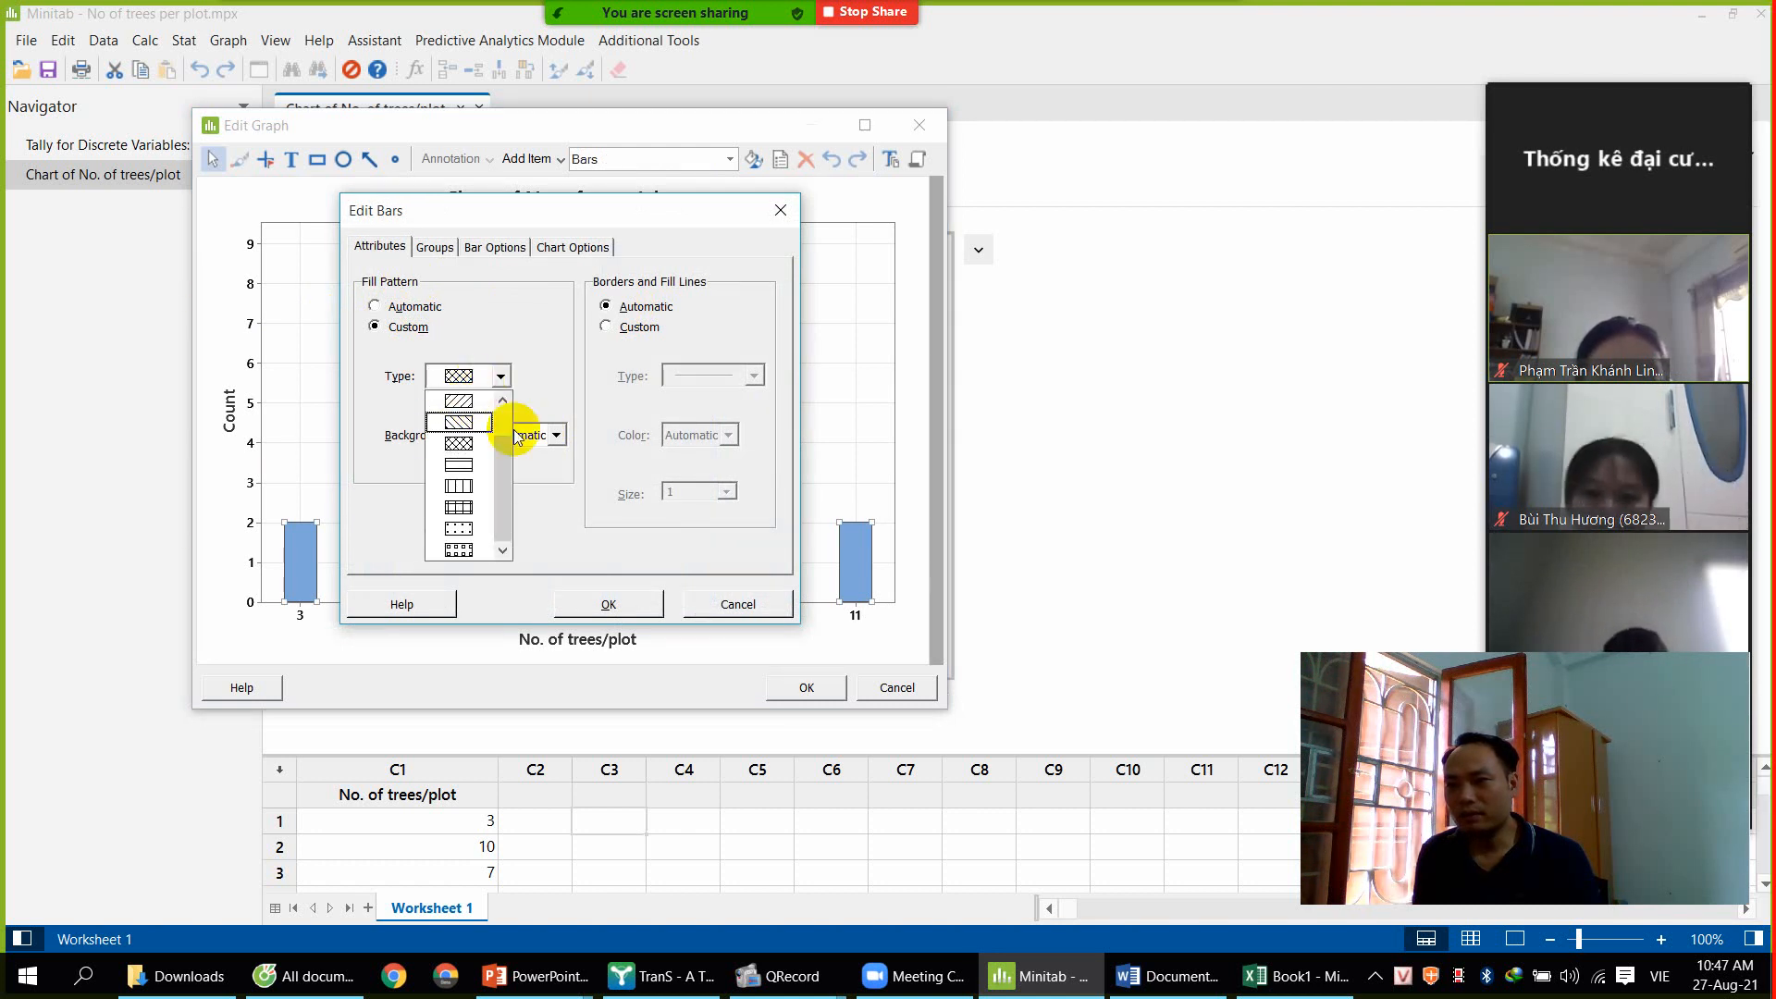
scroll(458, 407, "up", 1)
left_click(458, 402)
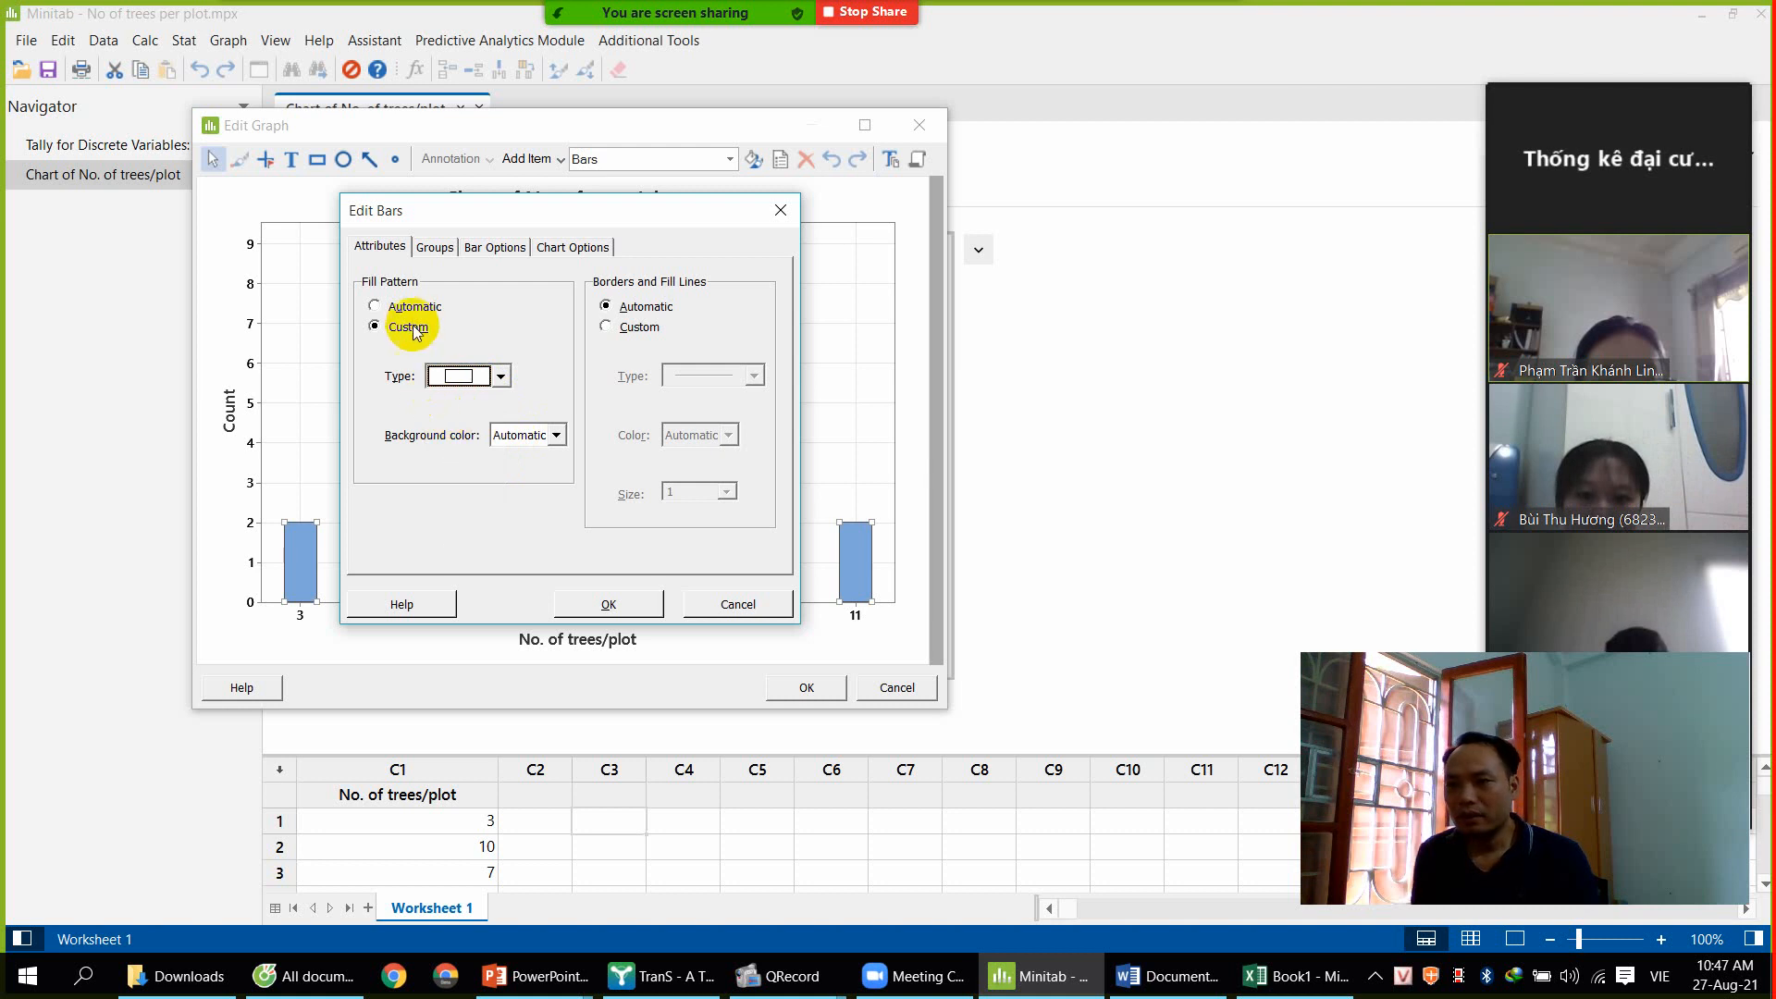
left_click(530, 438)
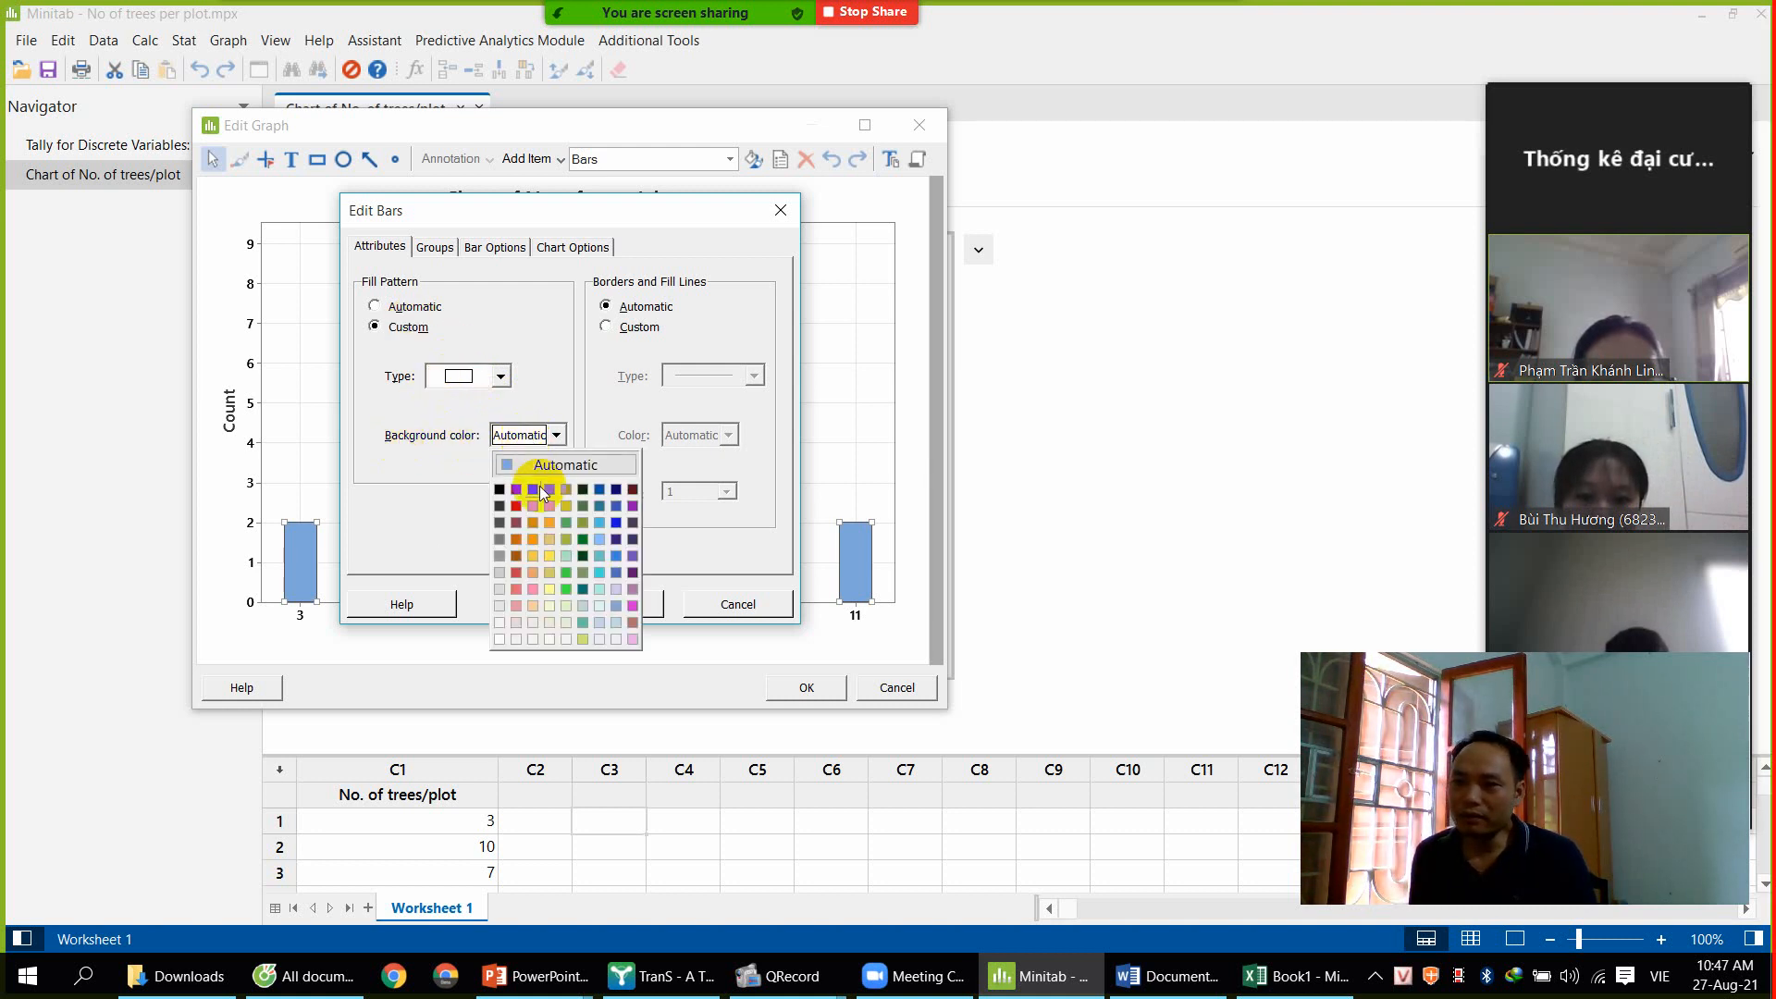
left_click(518, 508)
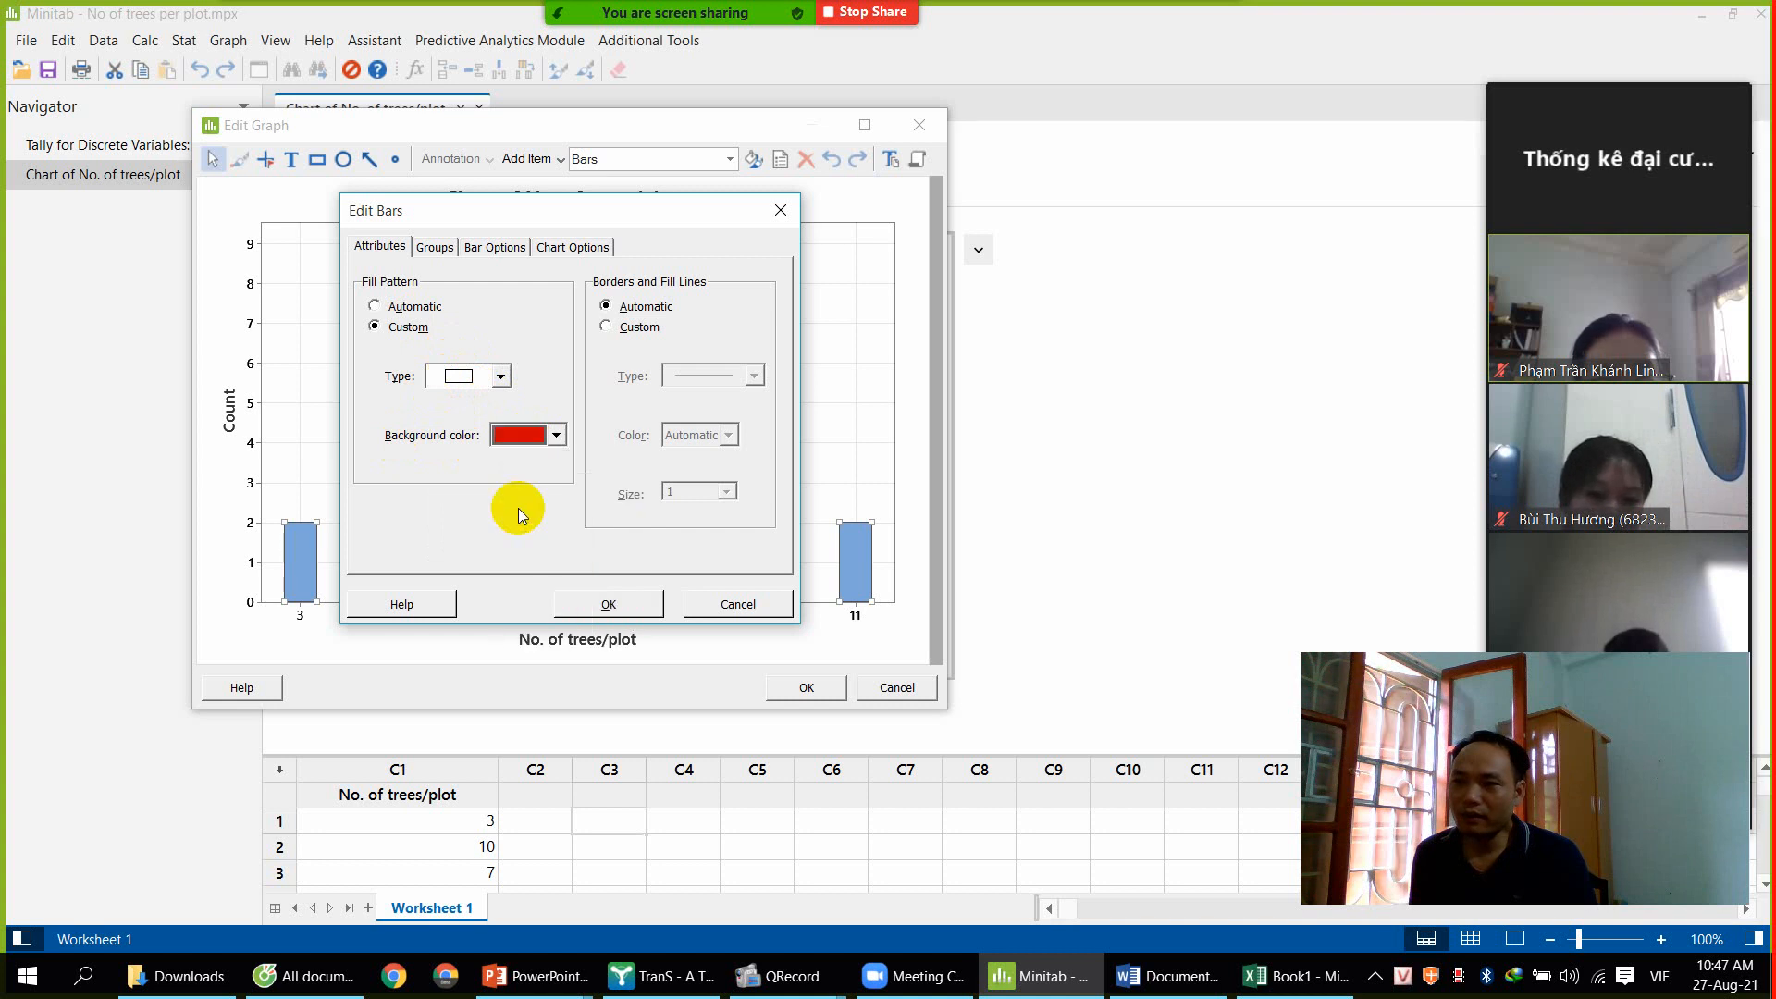
left_click(609, 603)
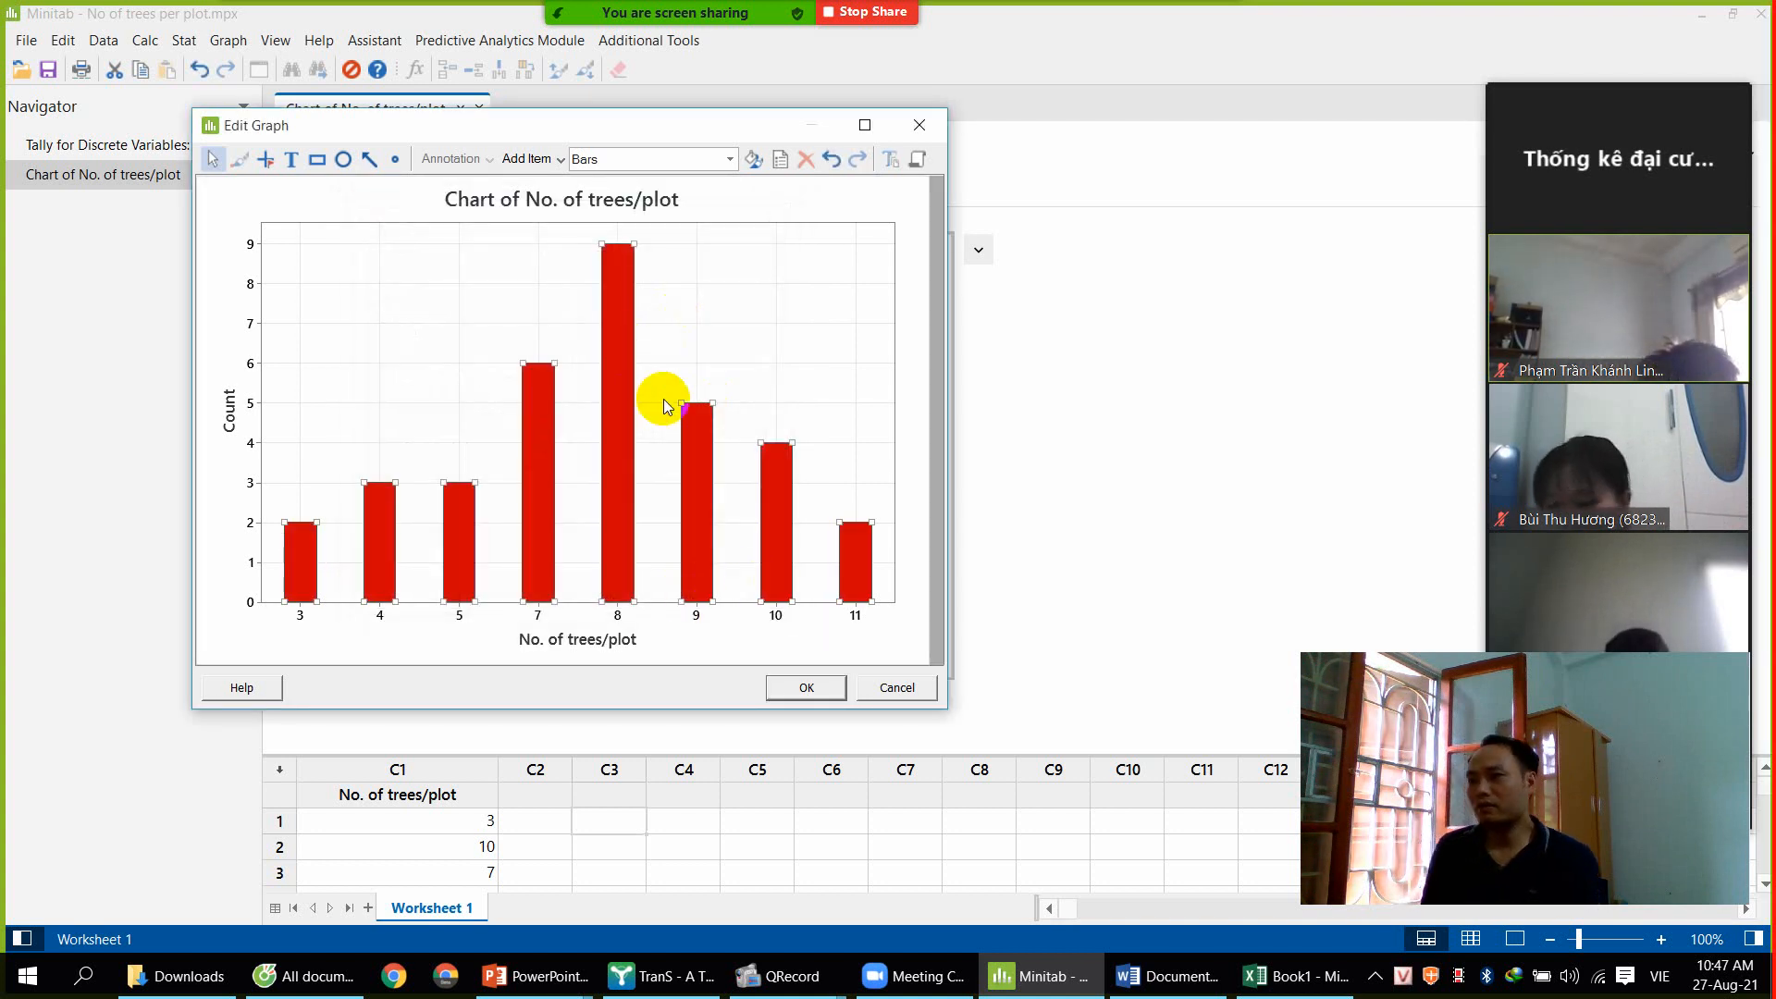
Set the custom fill's background color to bright green for all the chart's bars
double_click(617, 409)
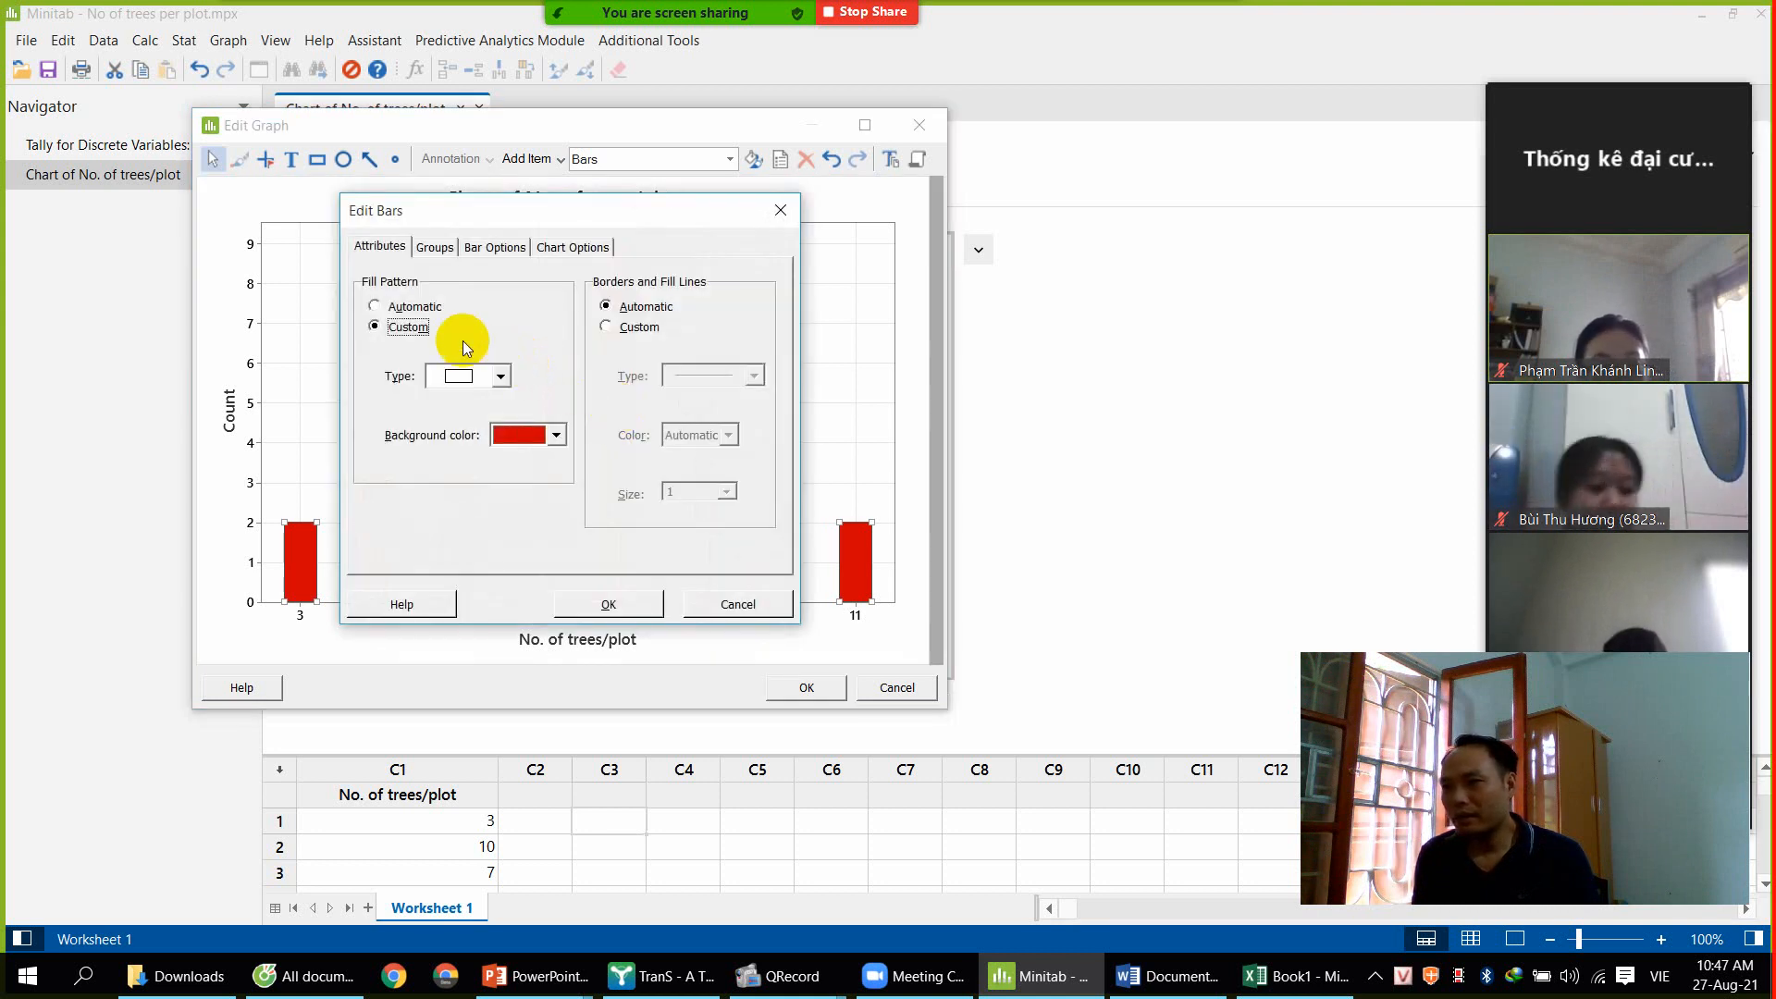
left_click(404, 324)
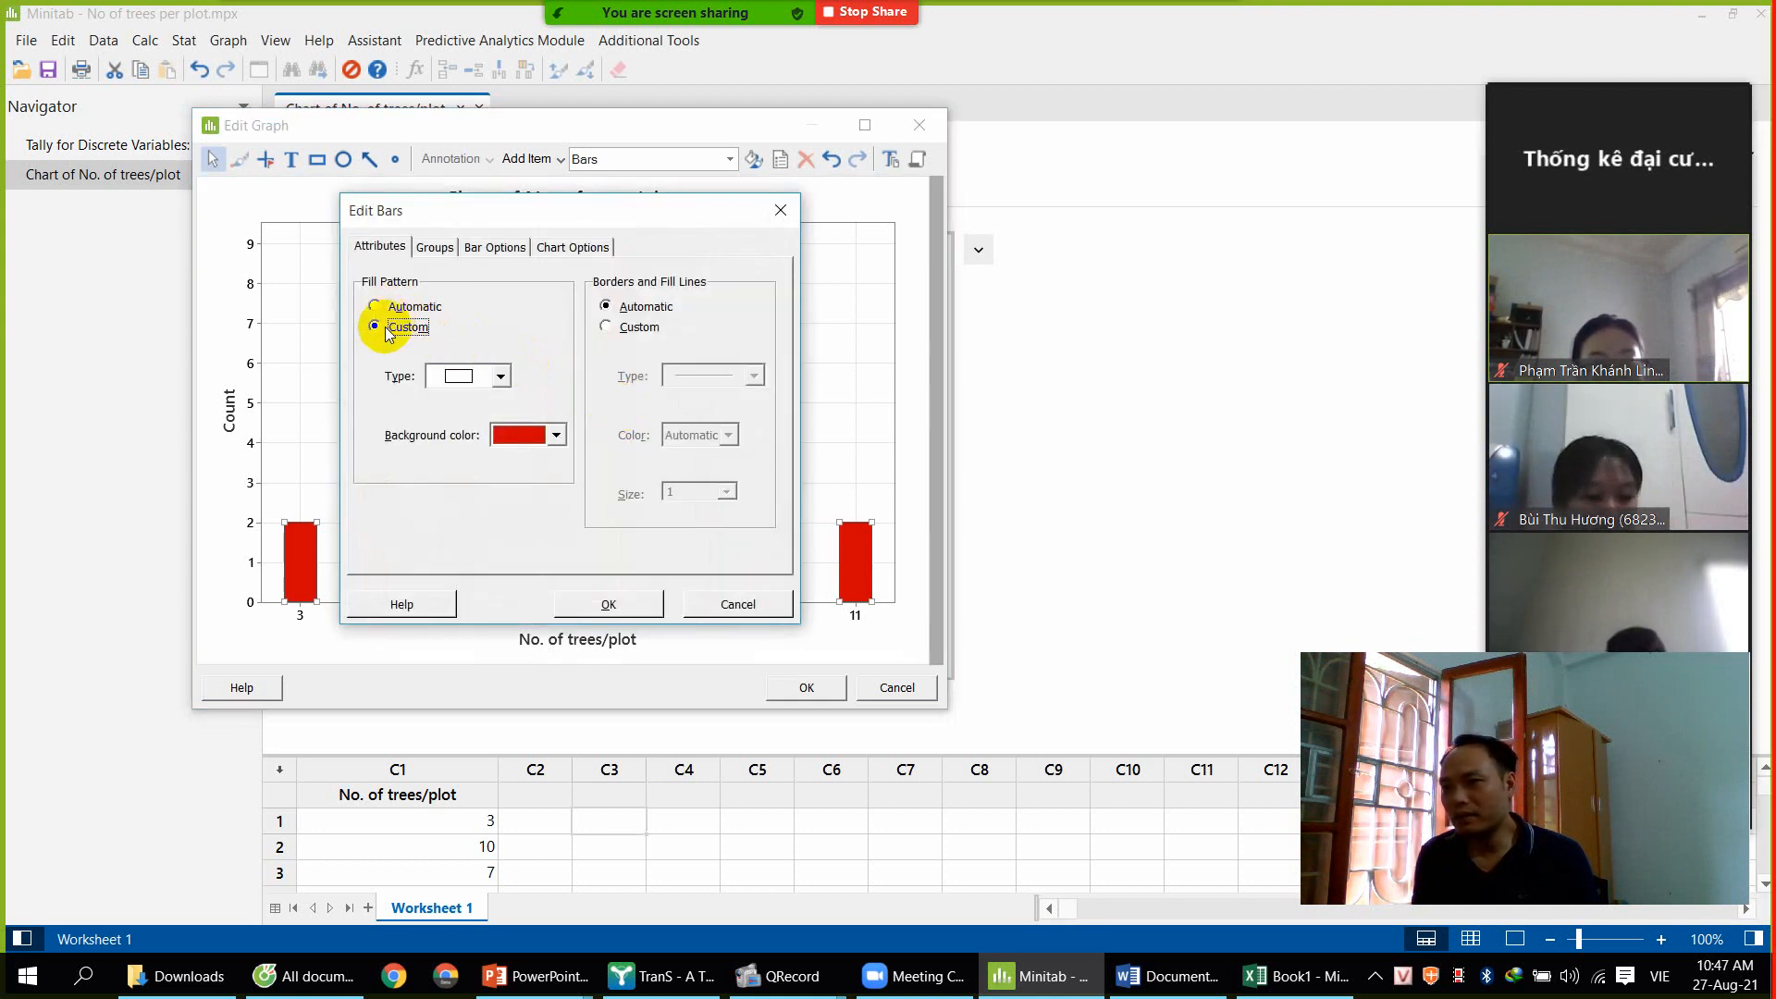
left_click(557, 435)
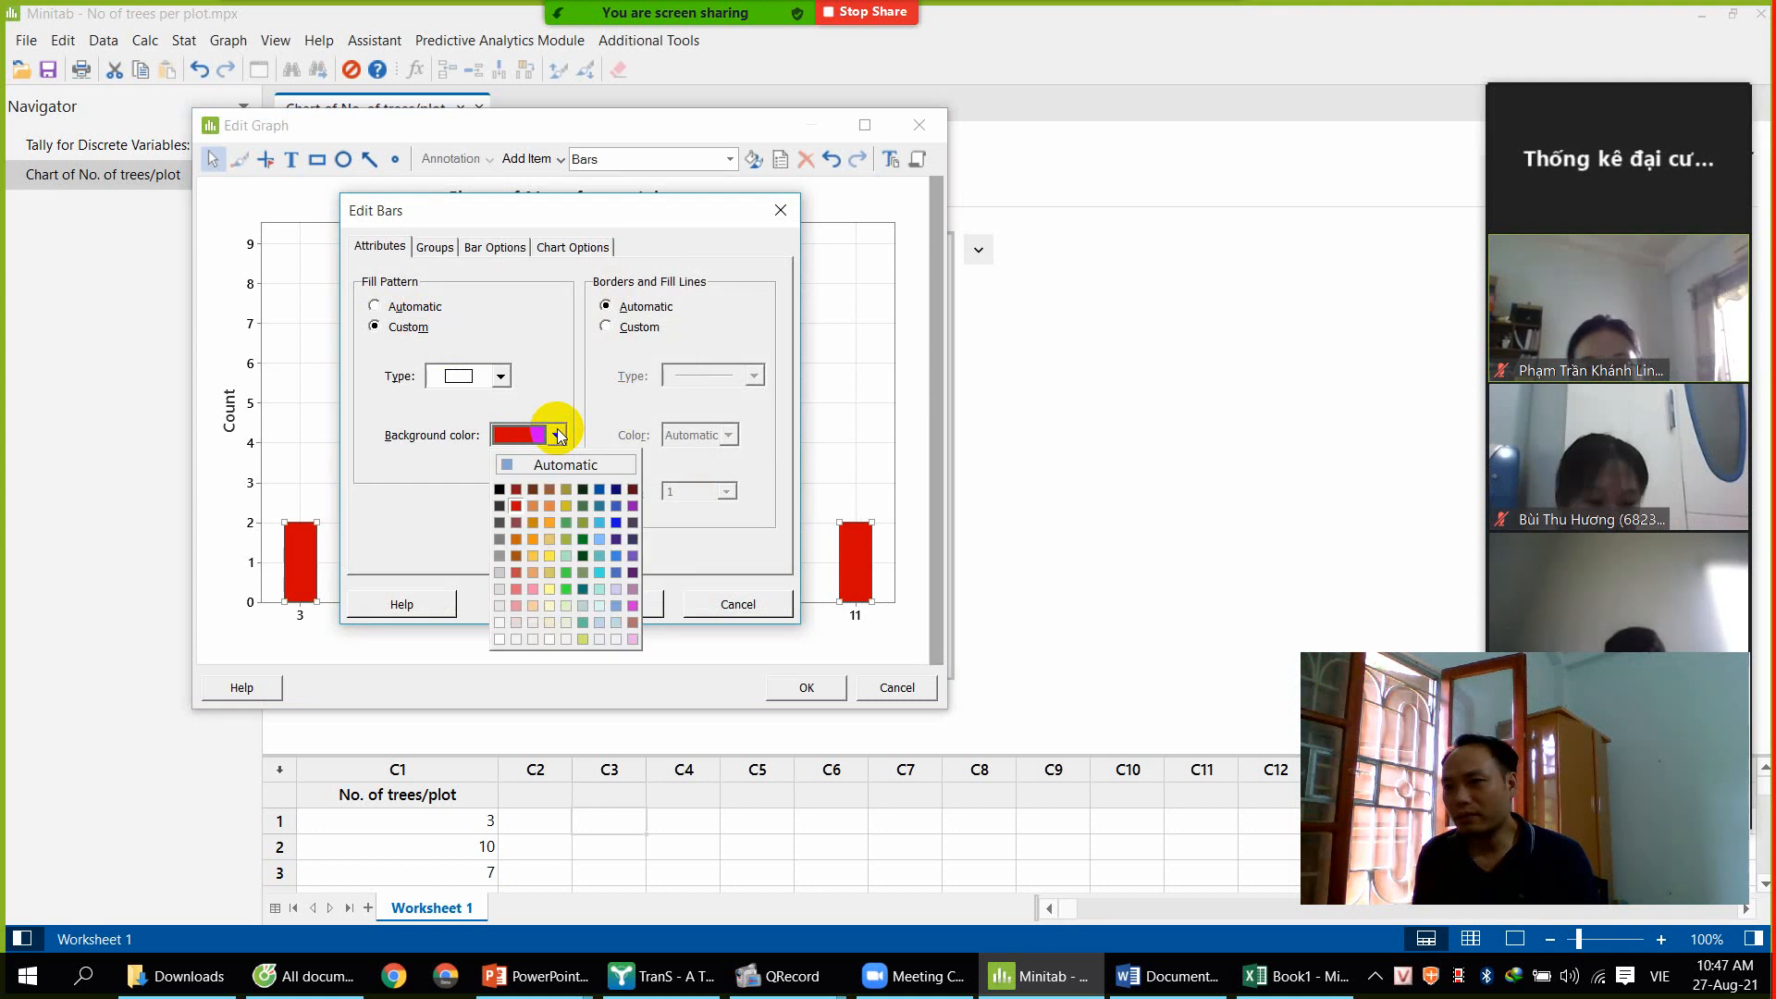
left_click(561, 583)
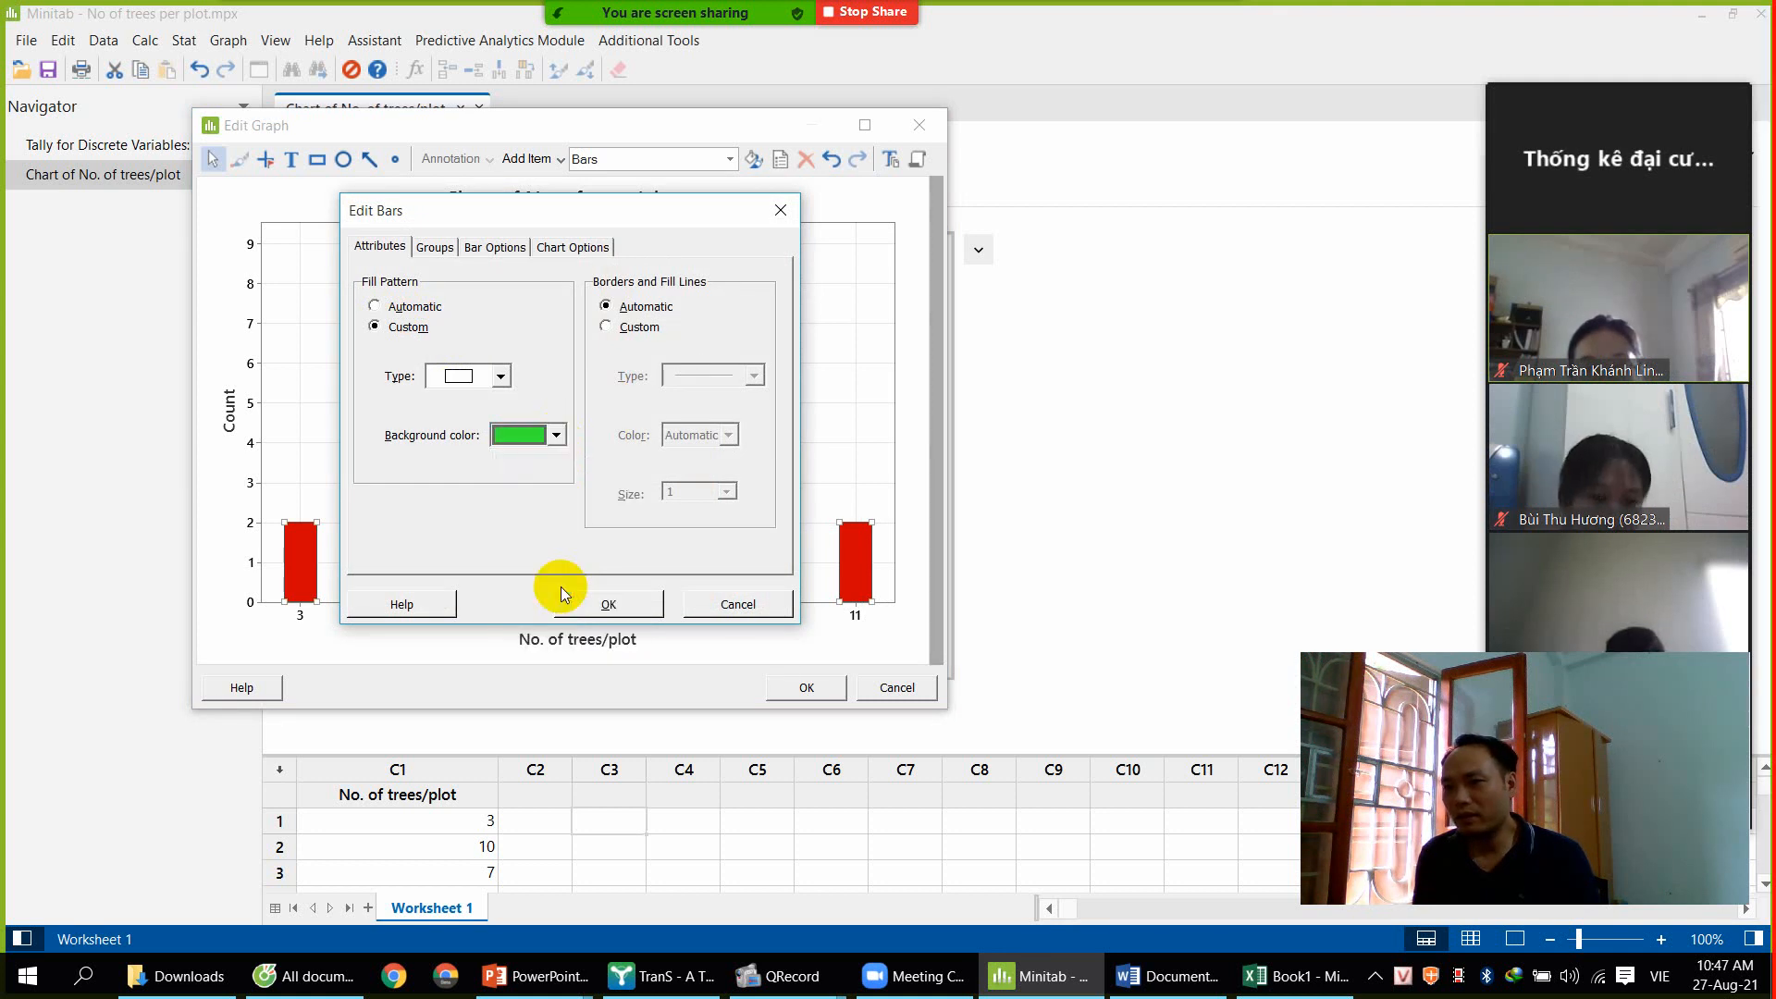
left_click(629, 603)
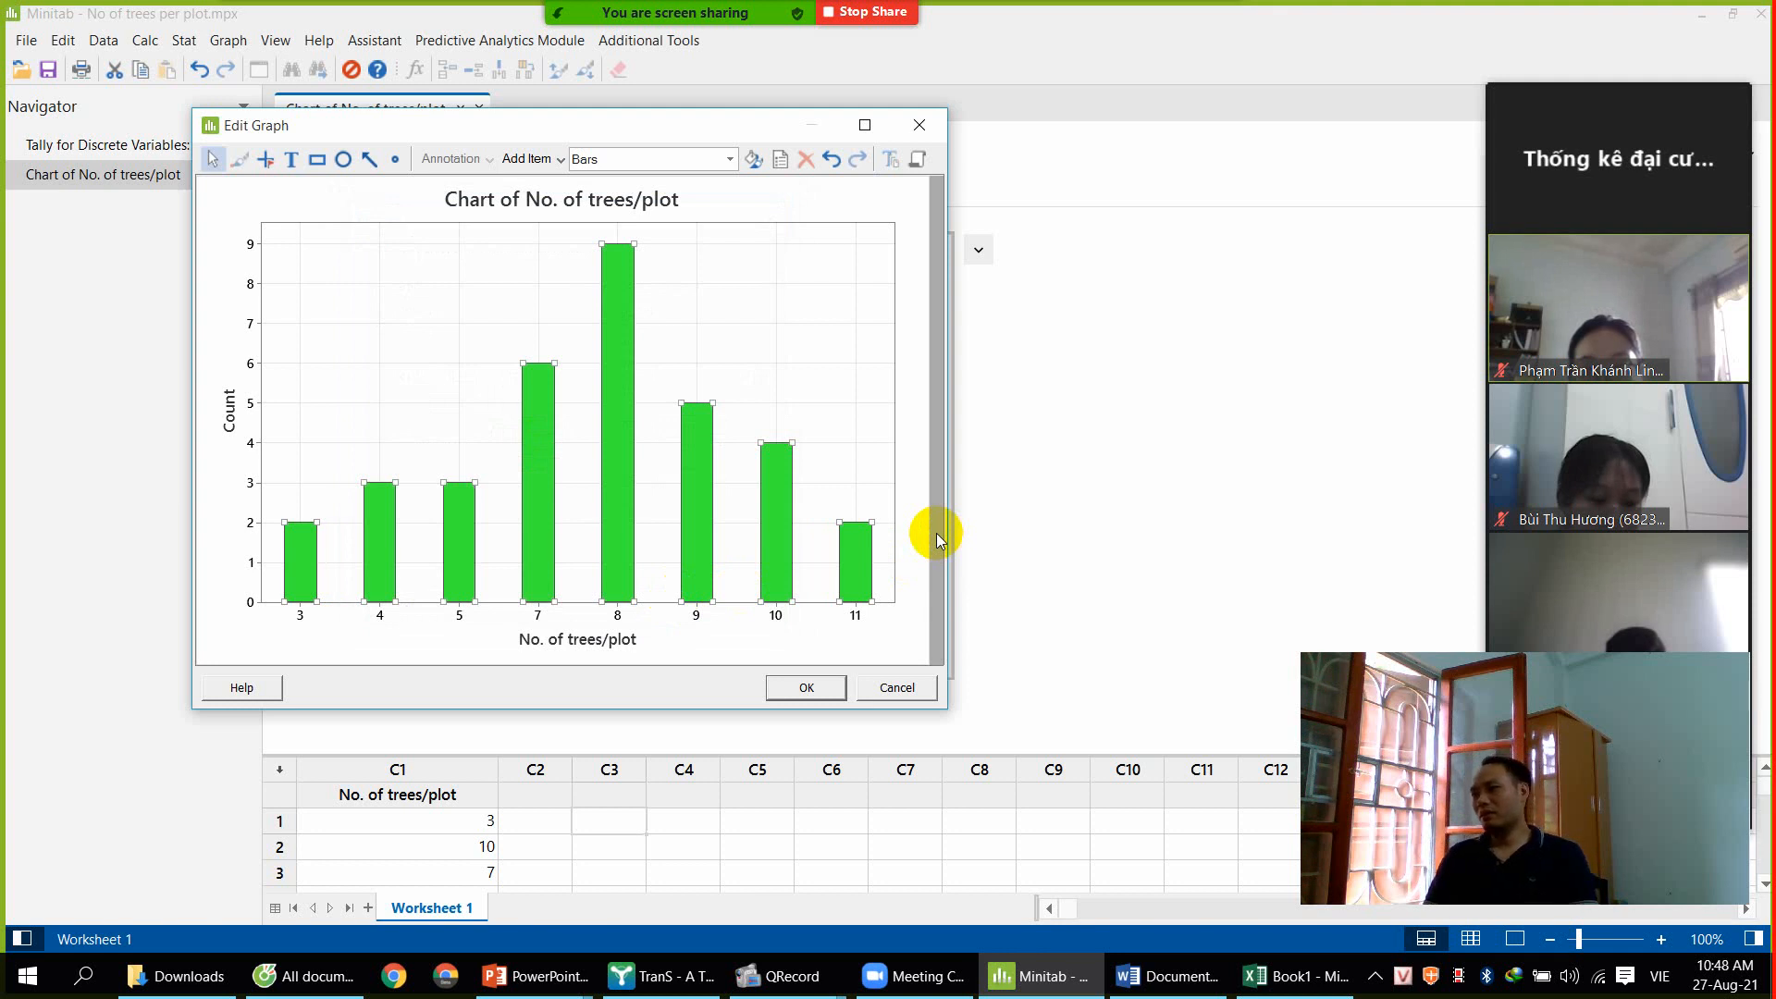
Apply the diagonal hatch fill pattern that slopes down to the right to all the green bars
double_click(620, 455)
left_click(373, 326)
left_click(472, 376)
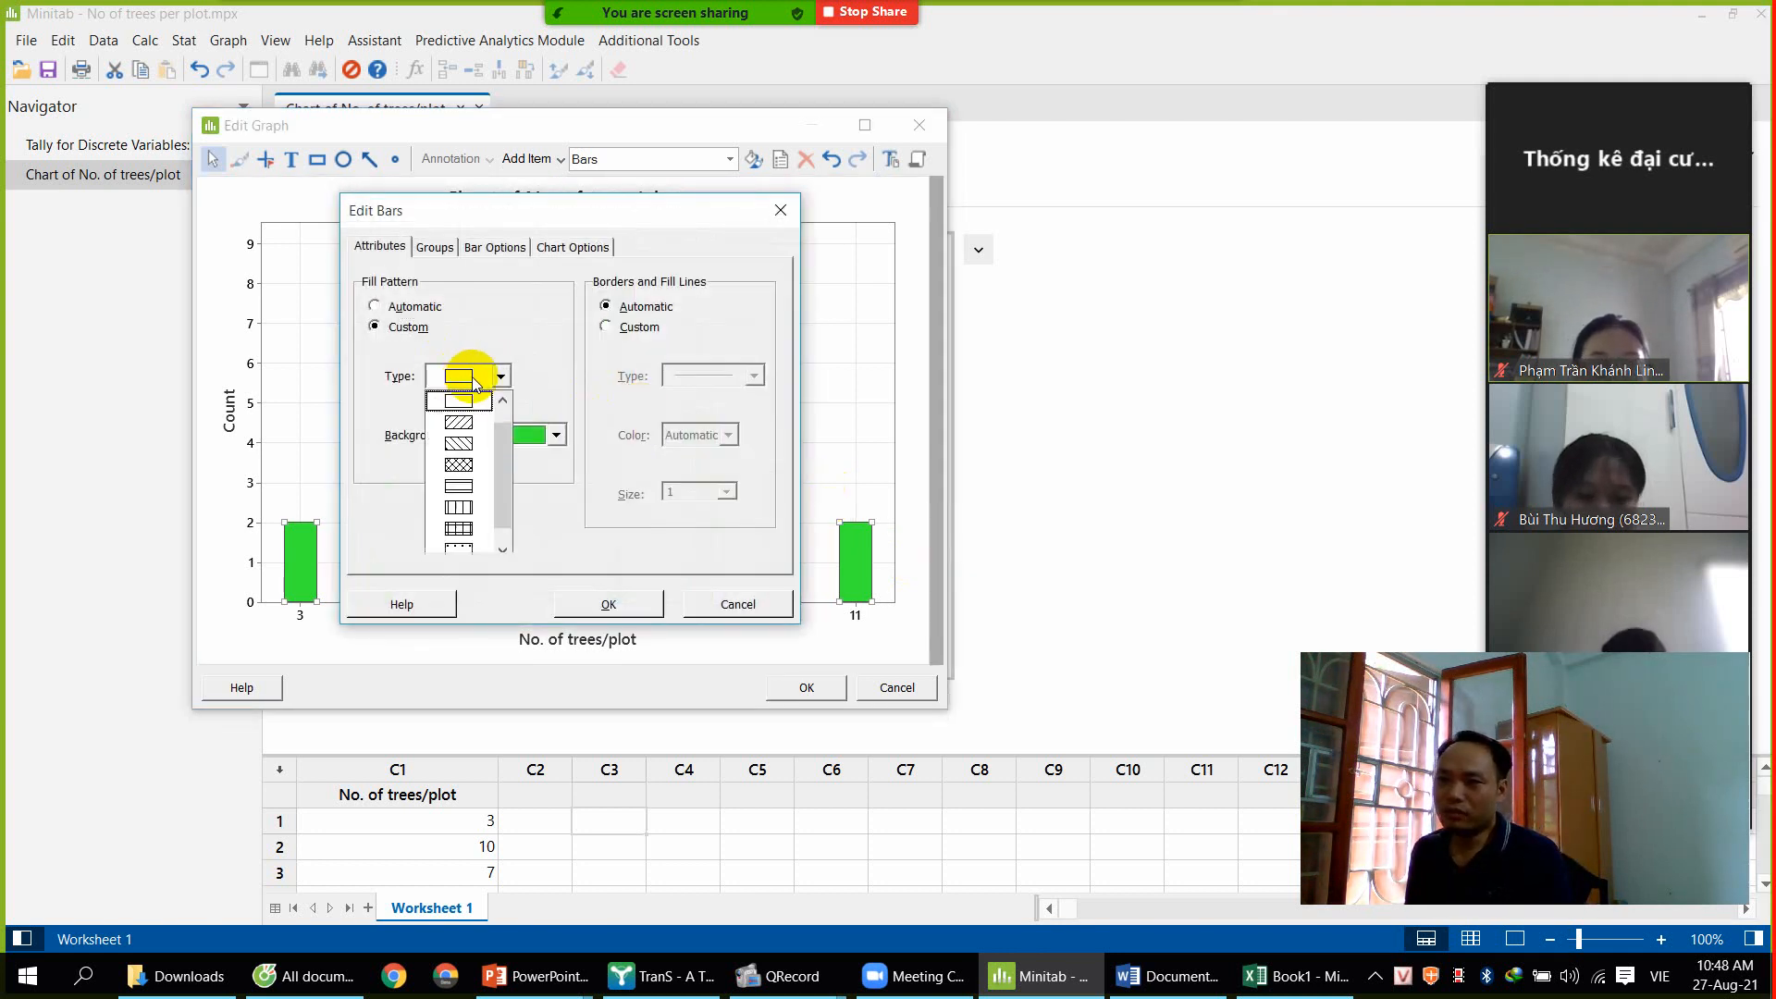
left_click(458, 443)
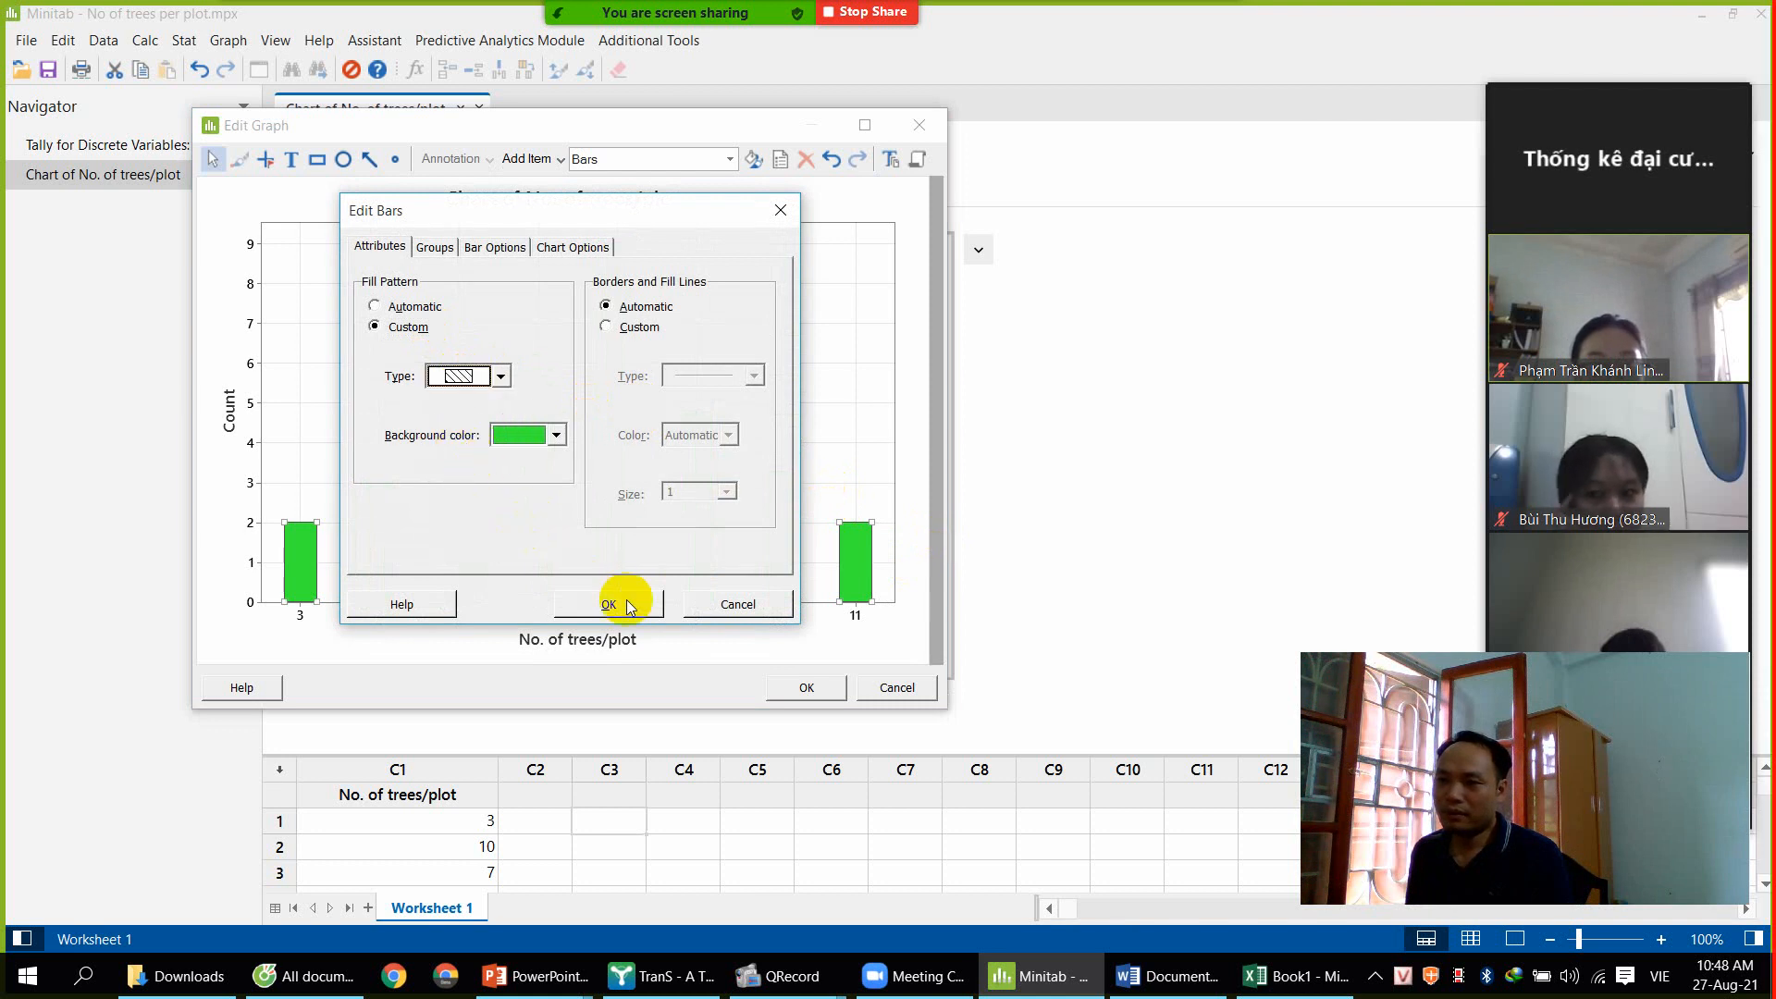
left_click(609, 604)
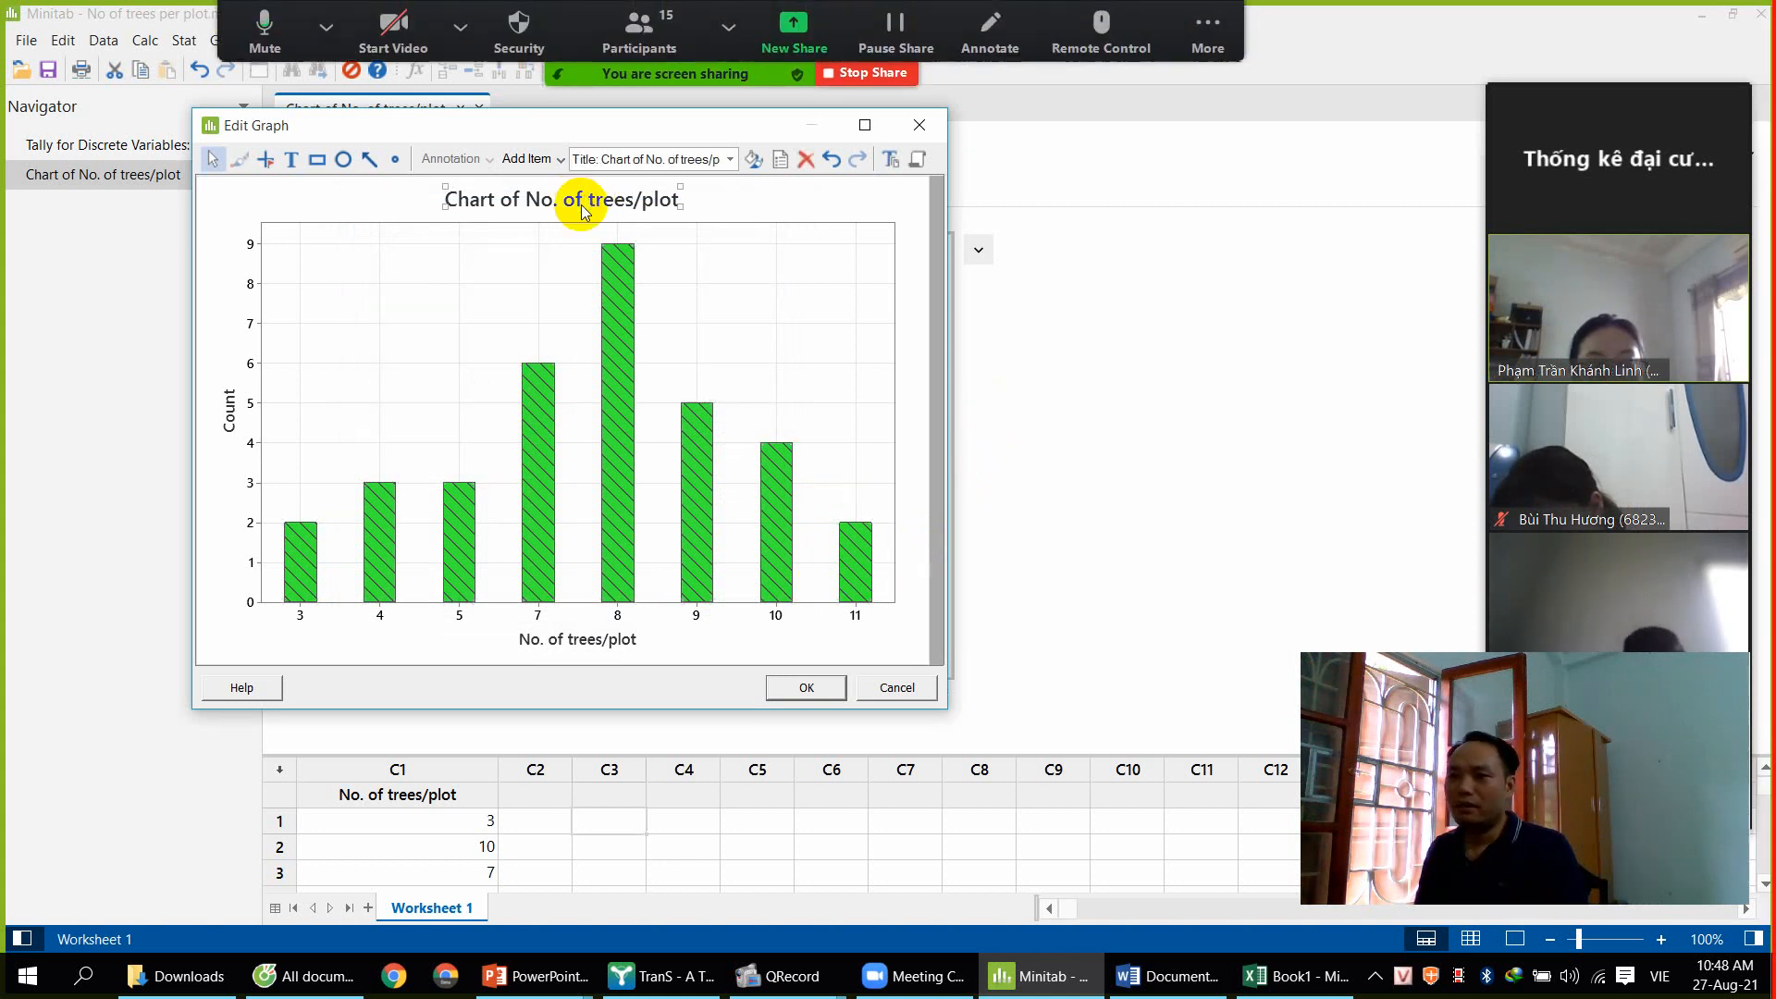
Change the chart title's text to "Frequency distribution"
double_click(533, 201)
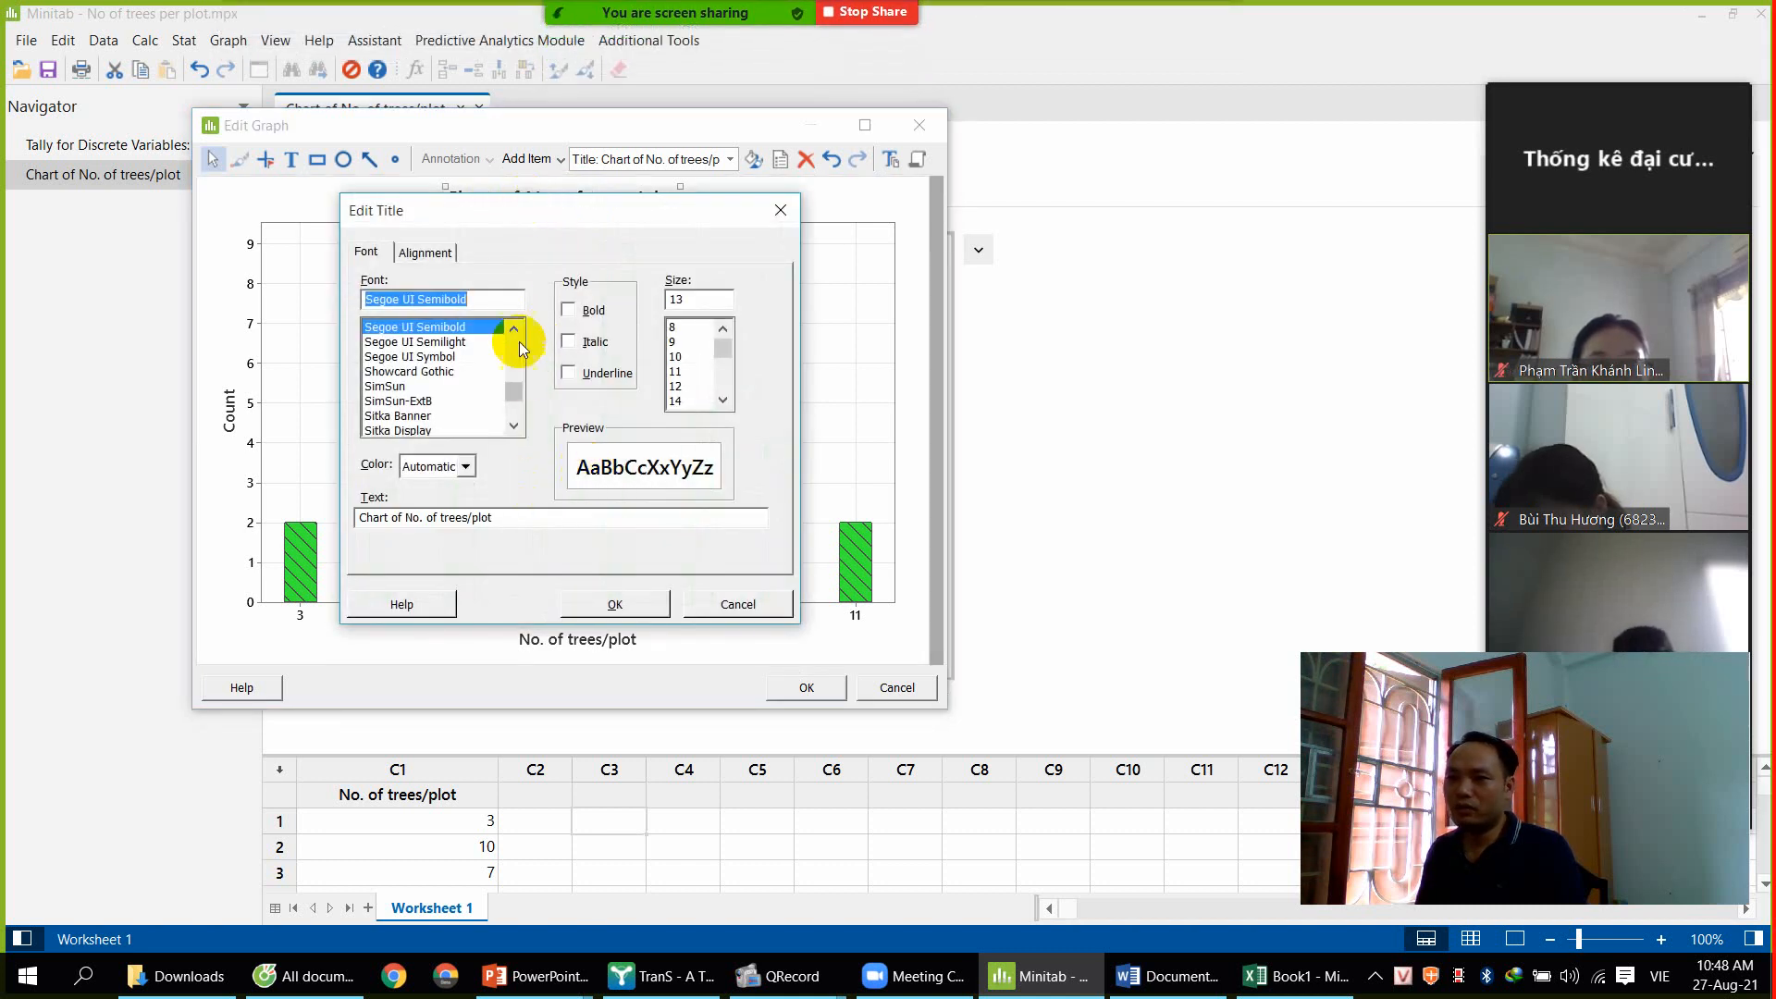
left_click(781, 210)
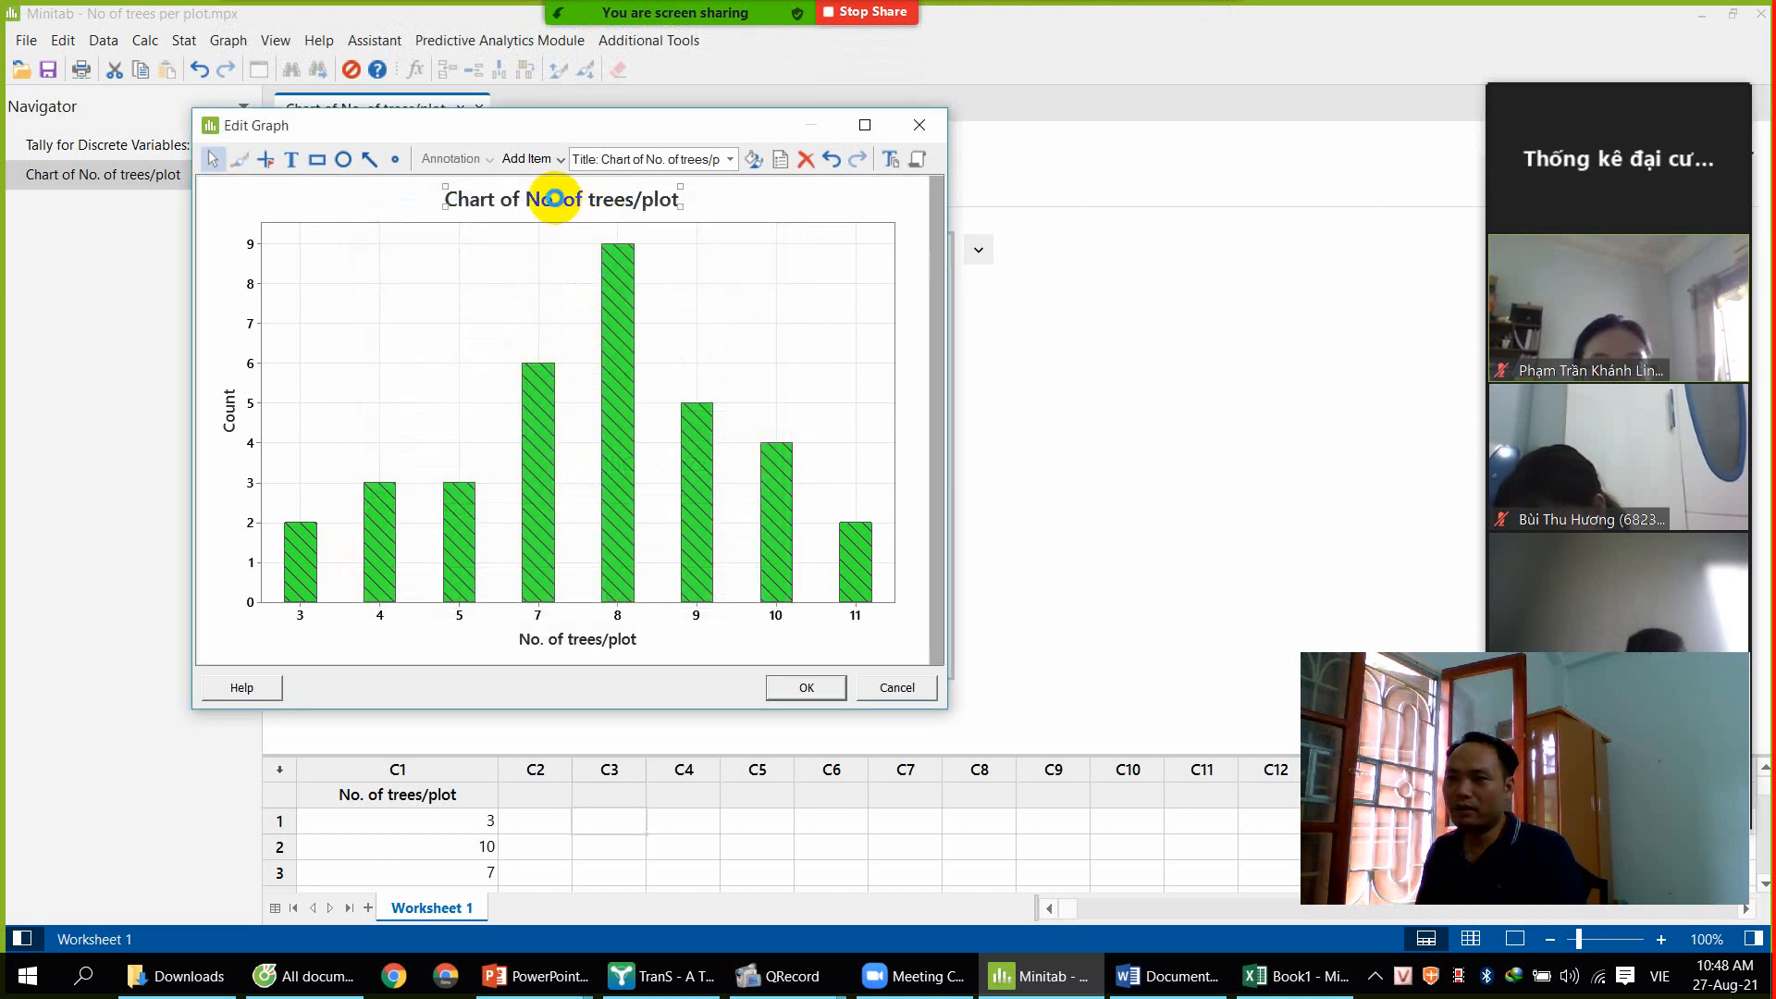
double_click(554, 198)
left_click_drag(505, 515, 343, 511)
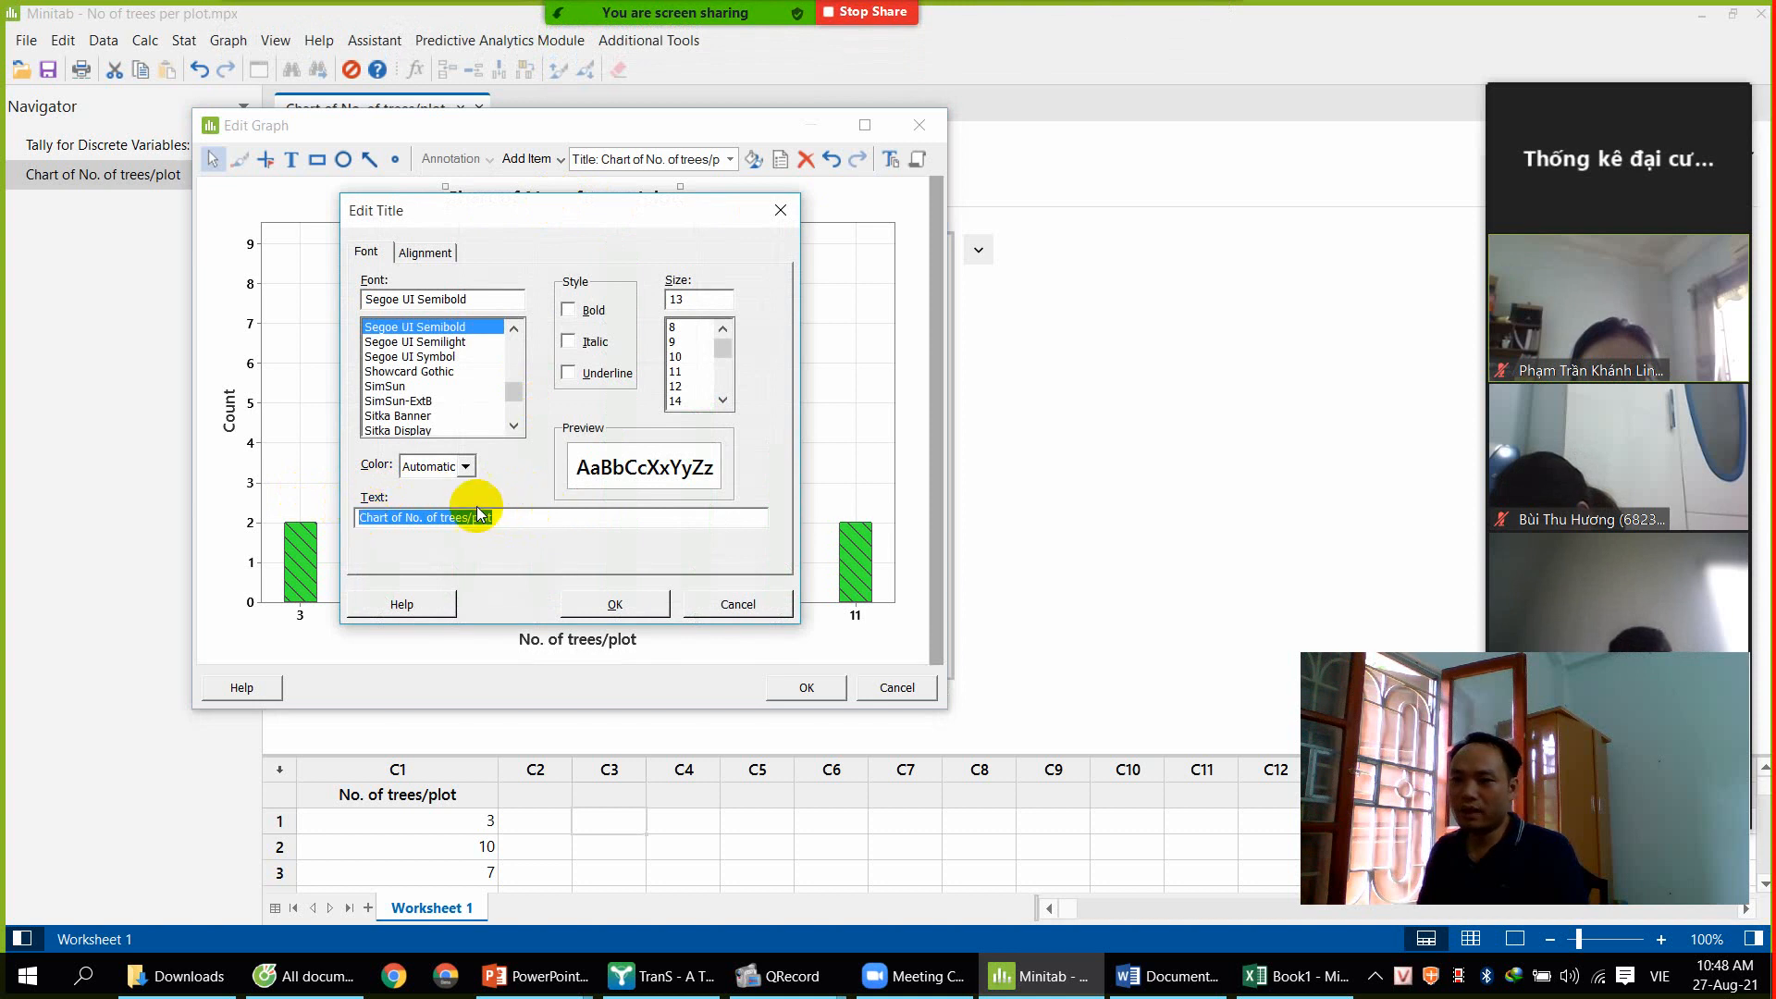
type("Fre")
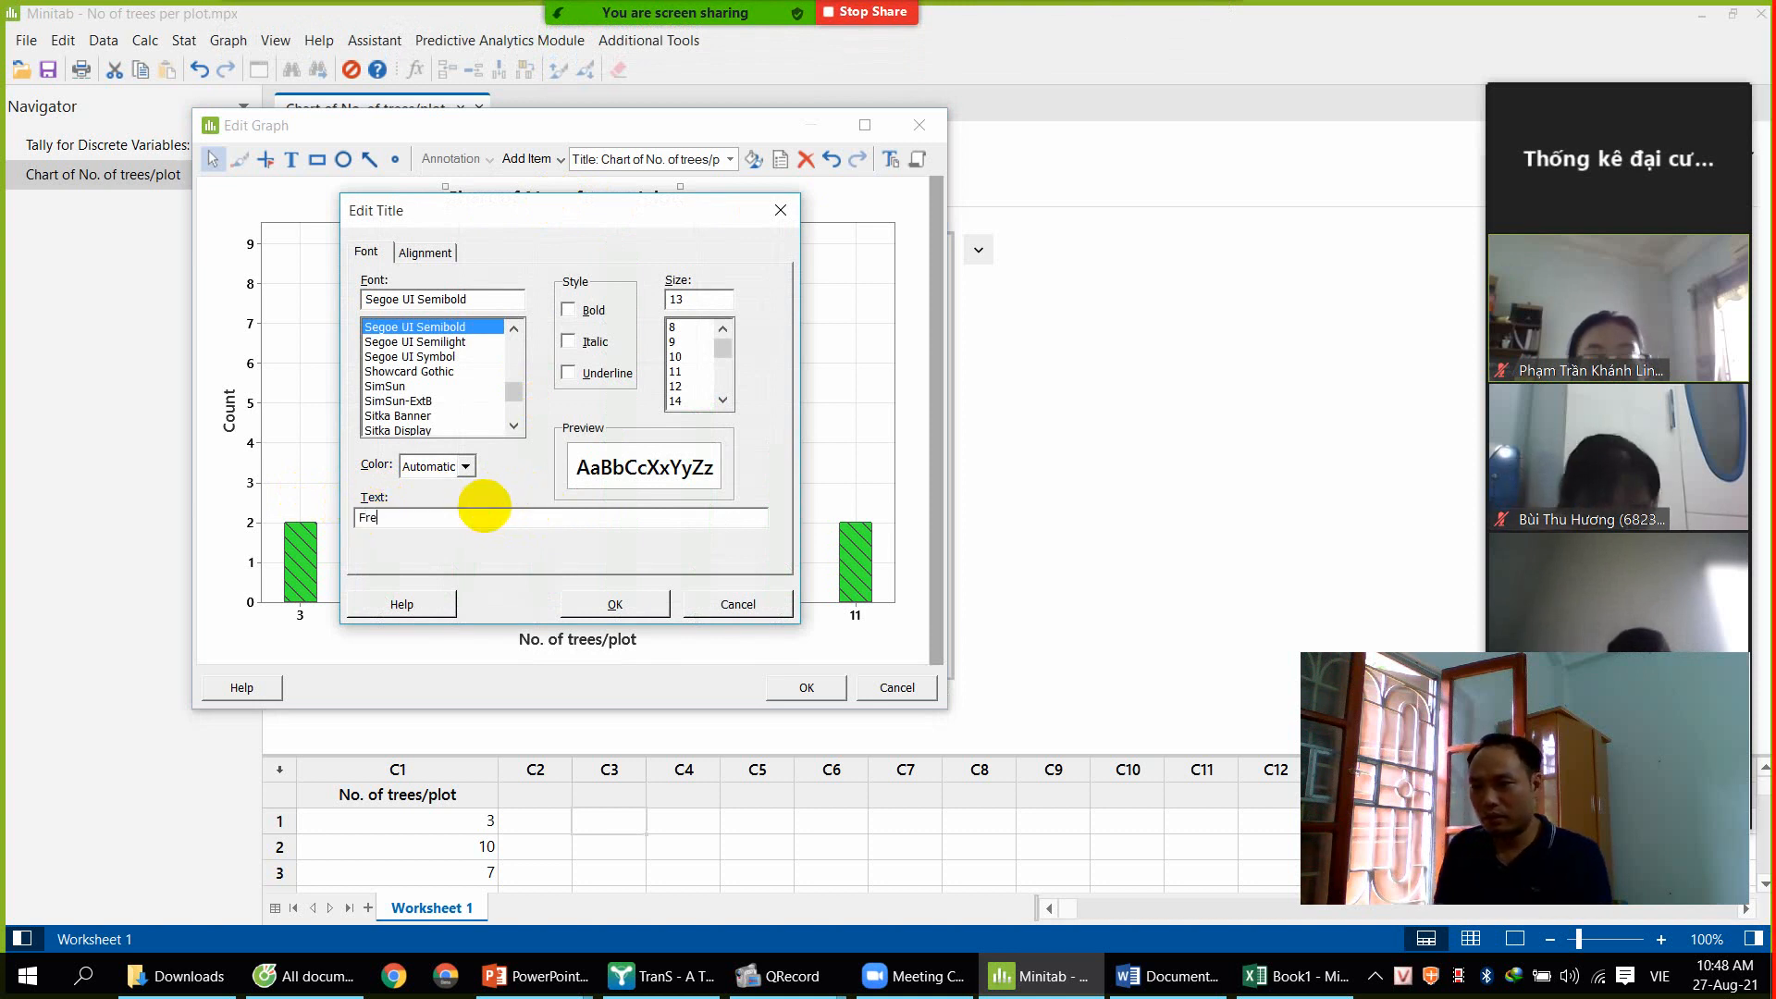
type("quency")
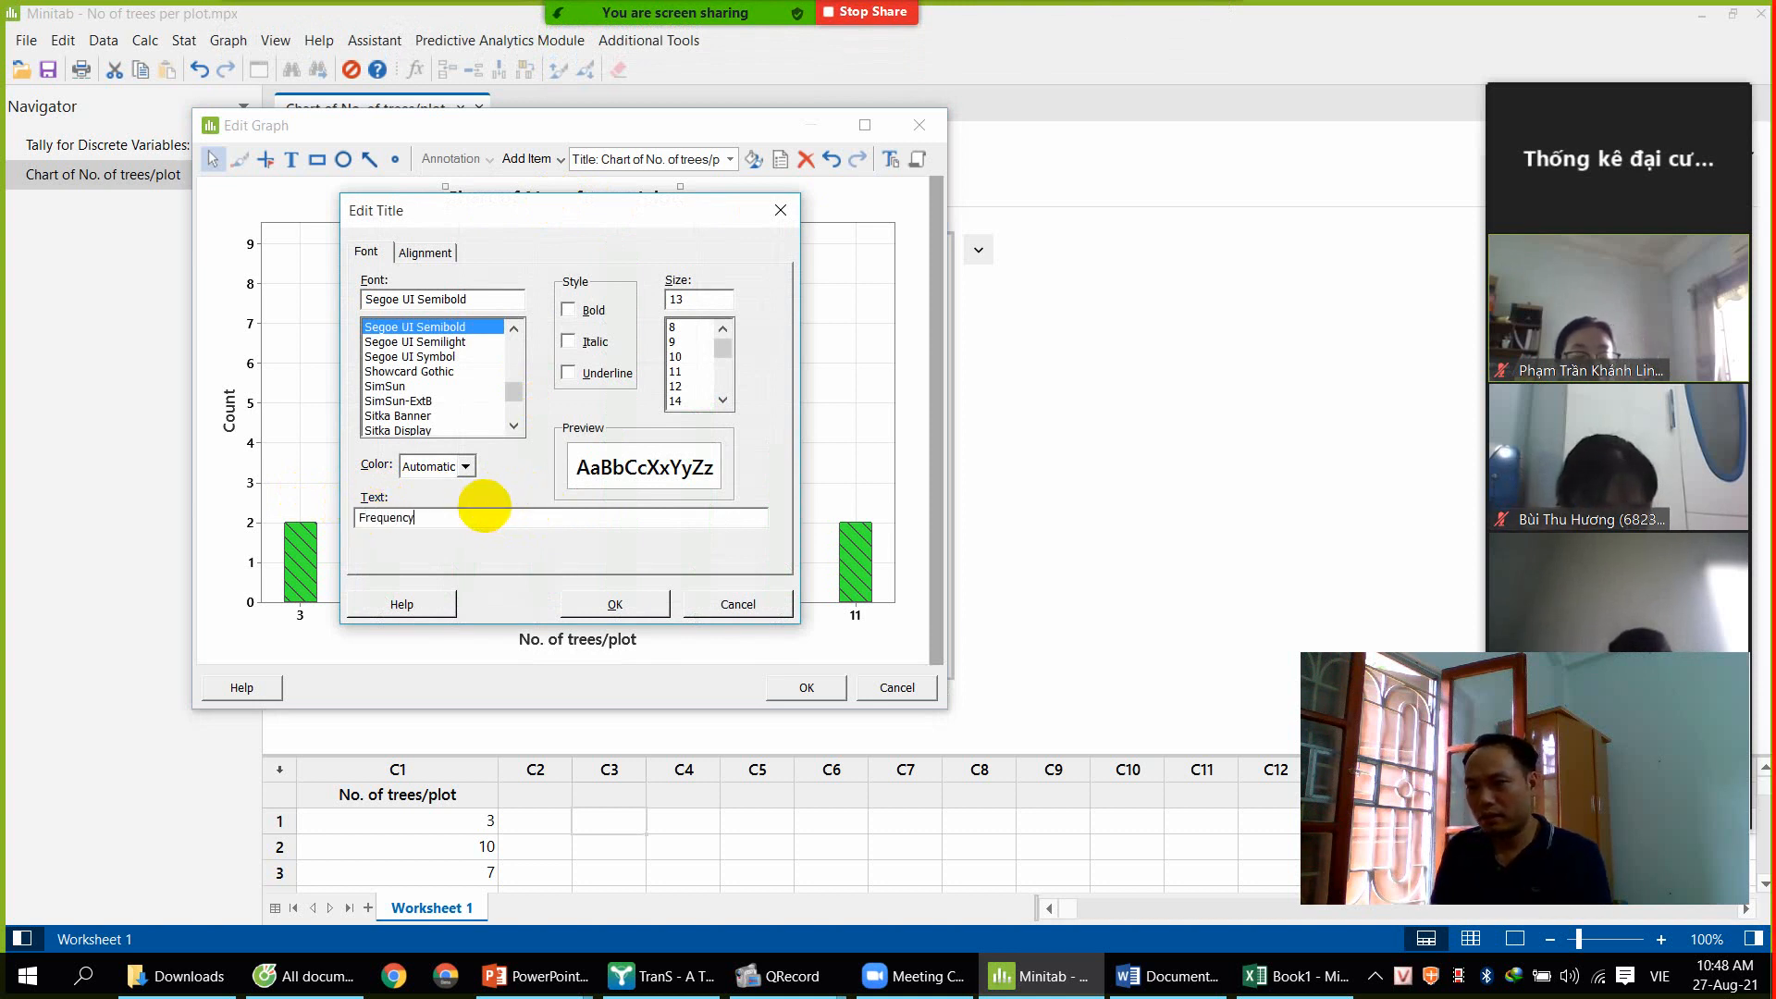
type(" distri")
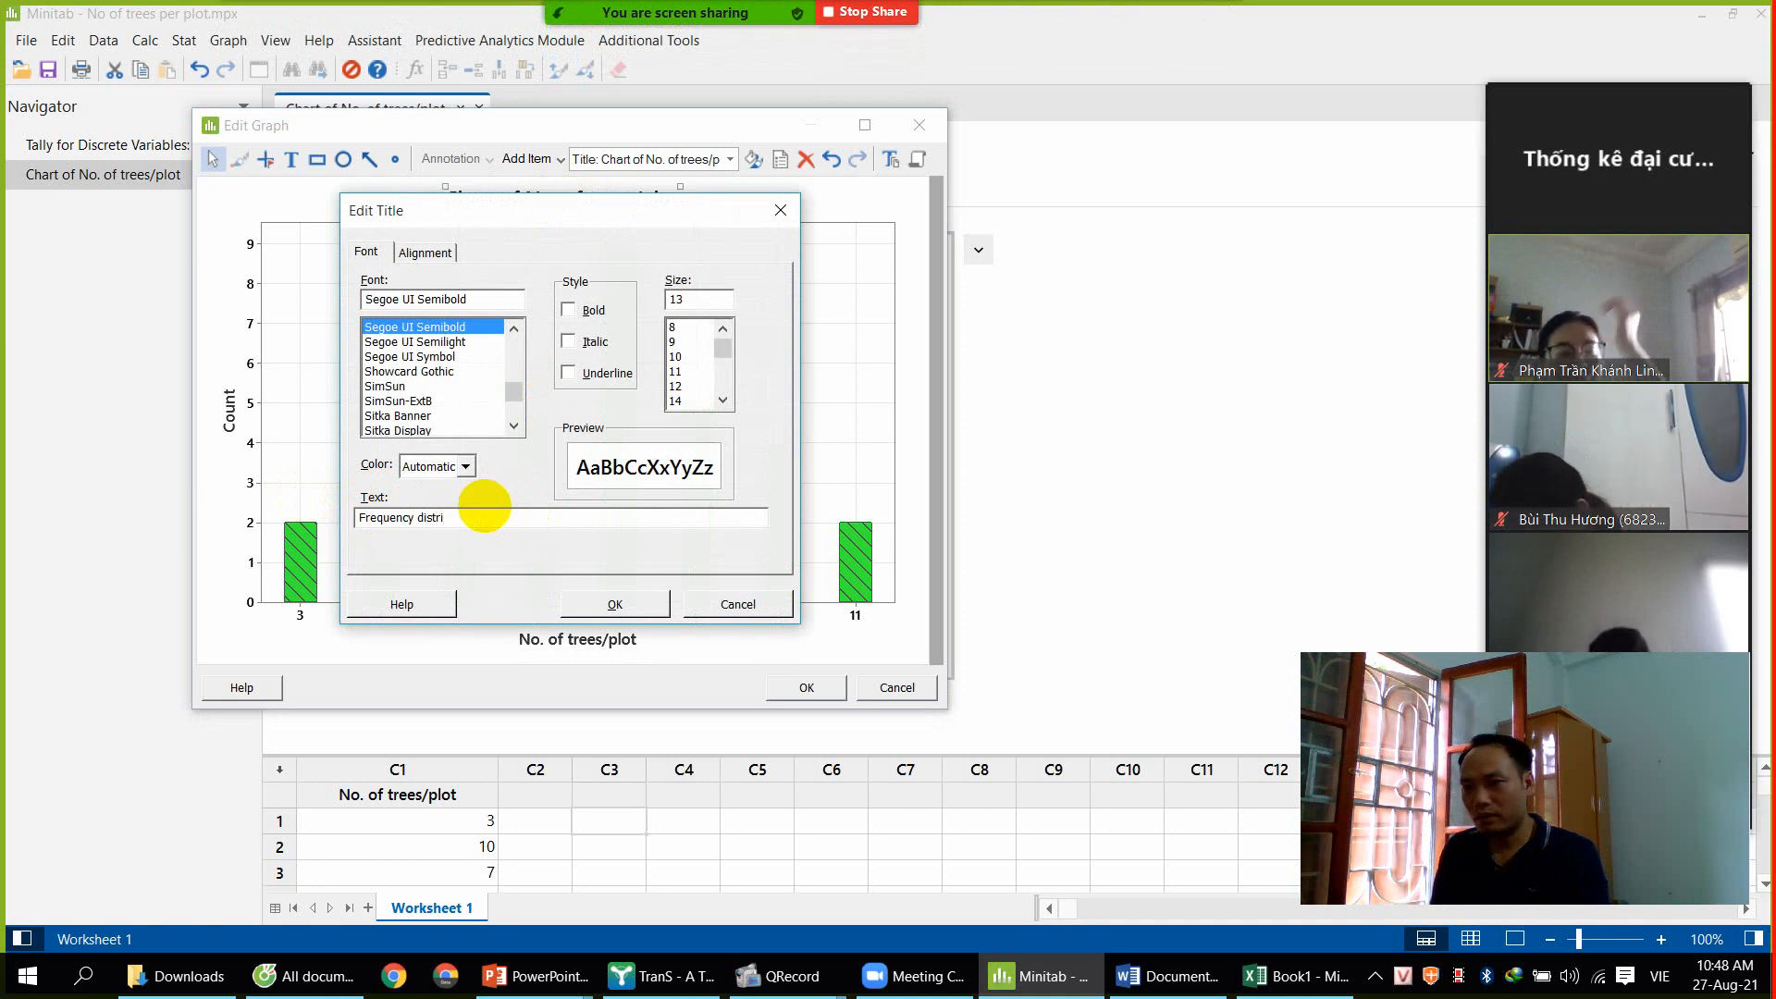
type("bution")
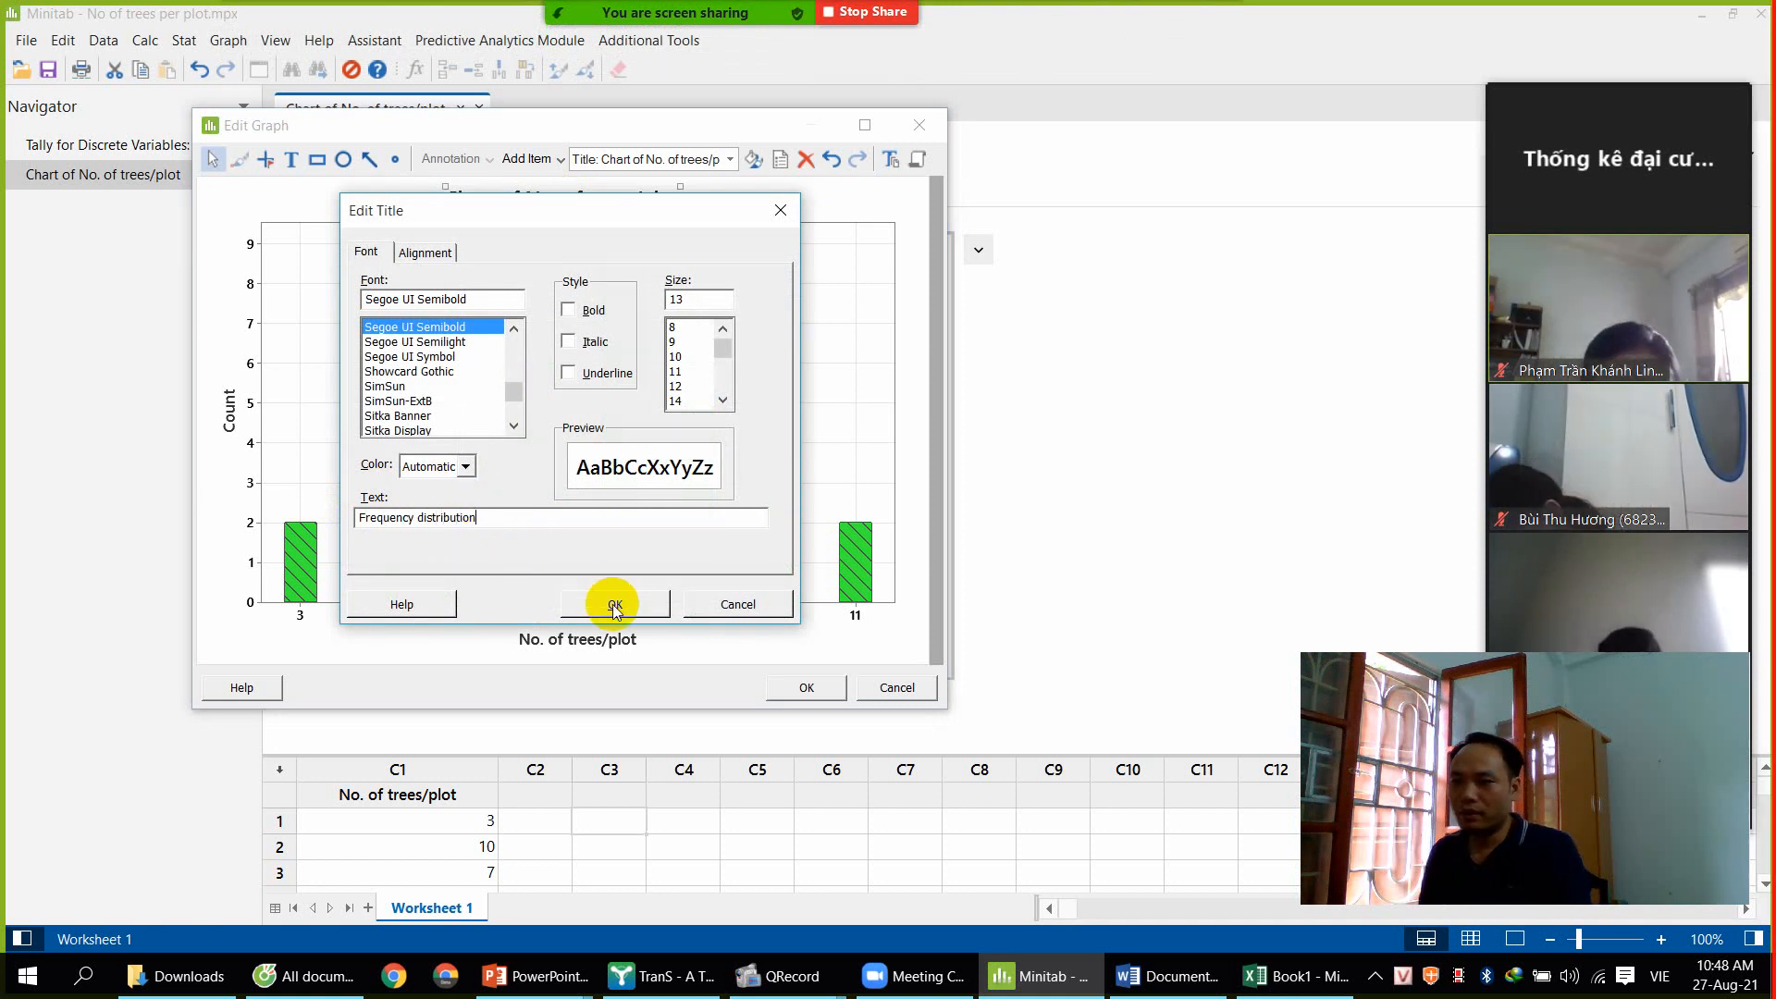
left_click(612, 603)
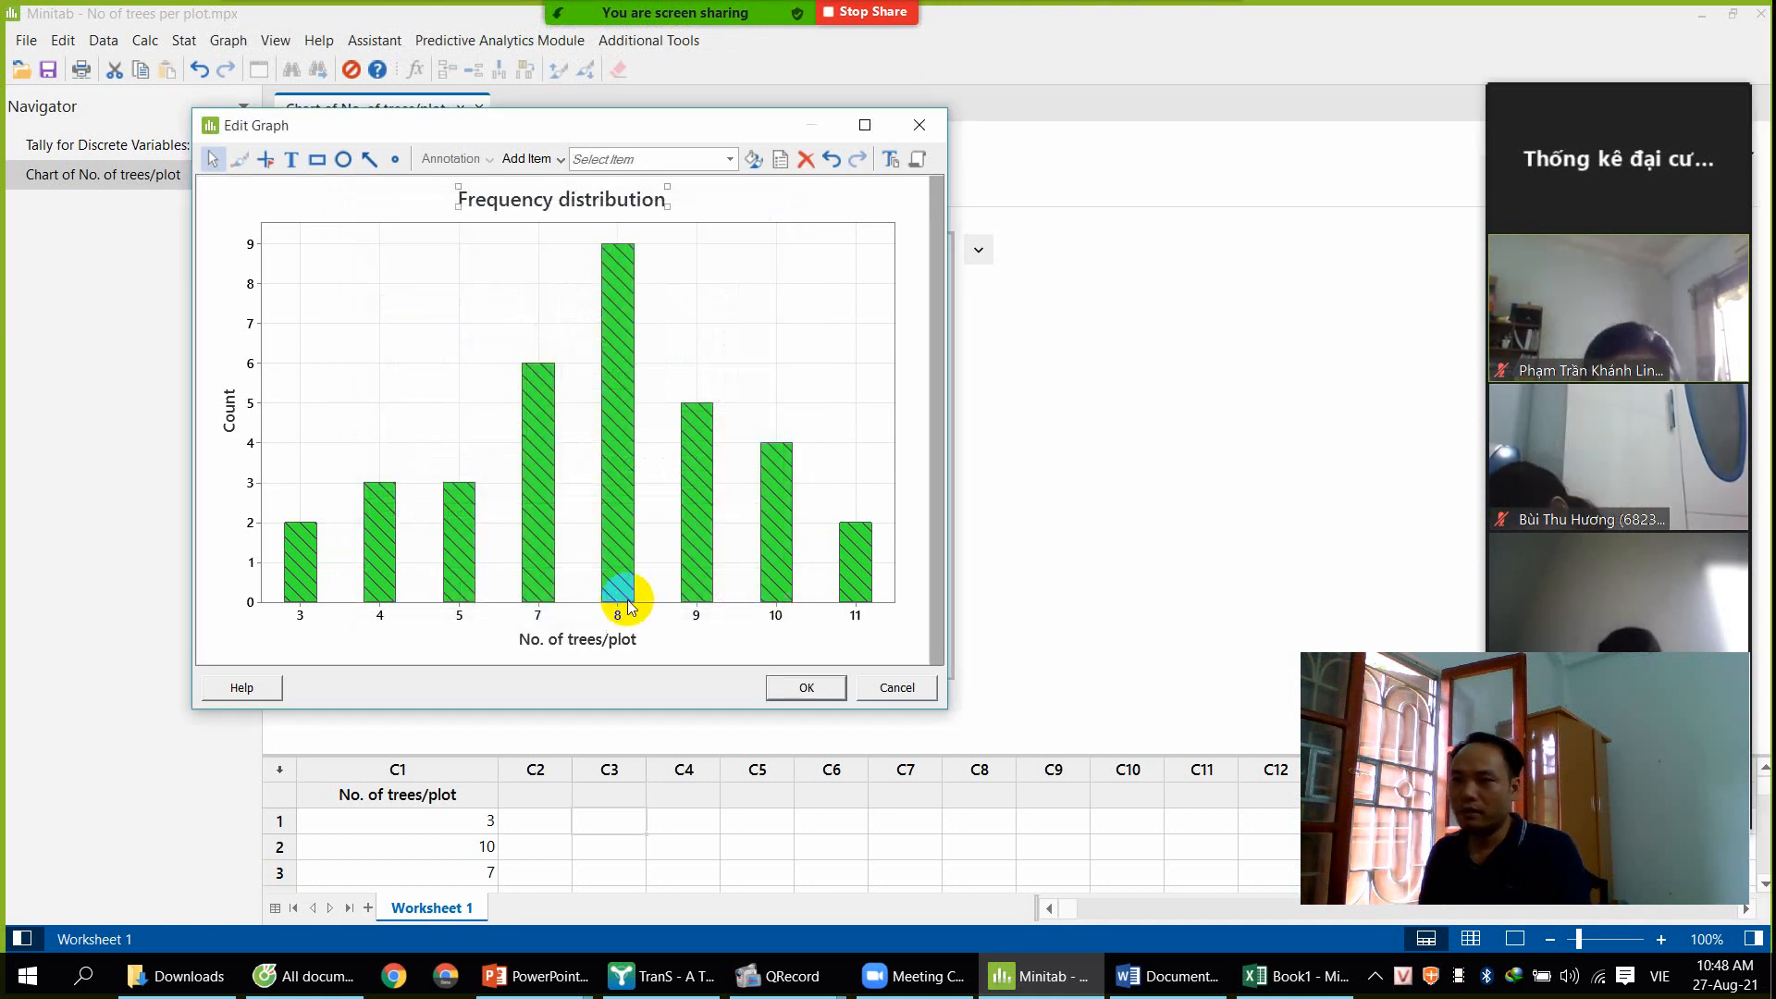
Set the chart title's font size to 20 and its color to red
double_click(573, 202)
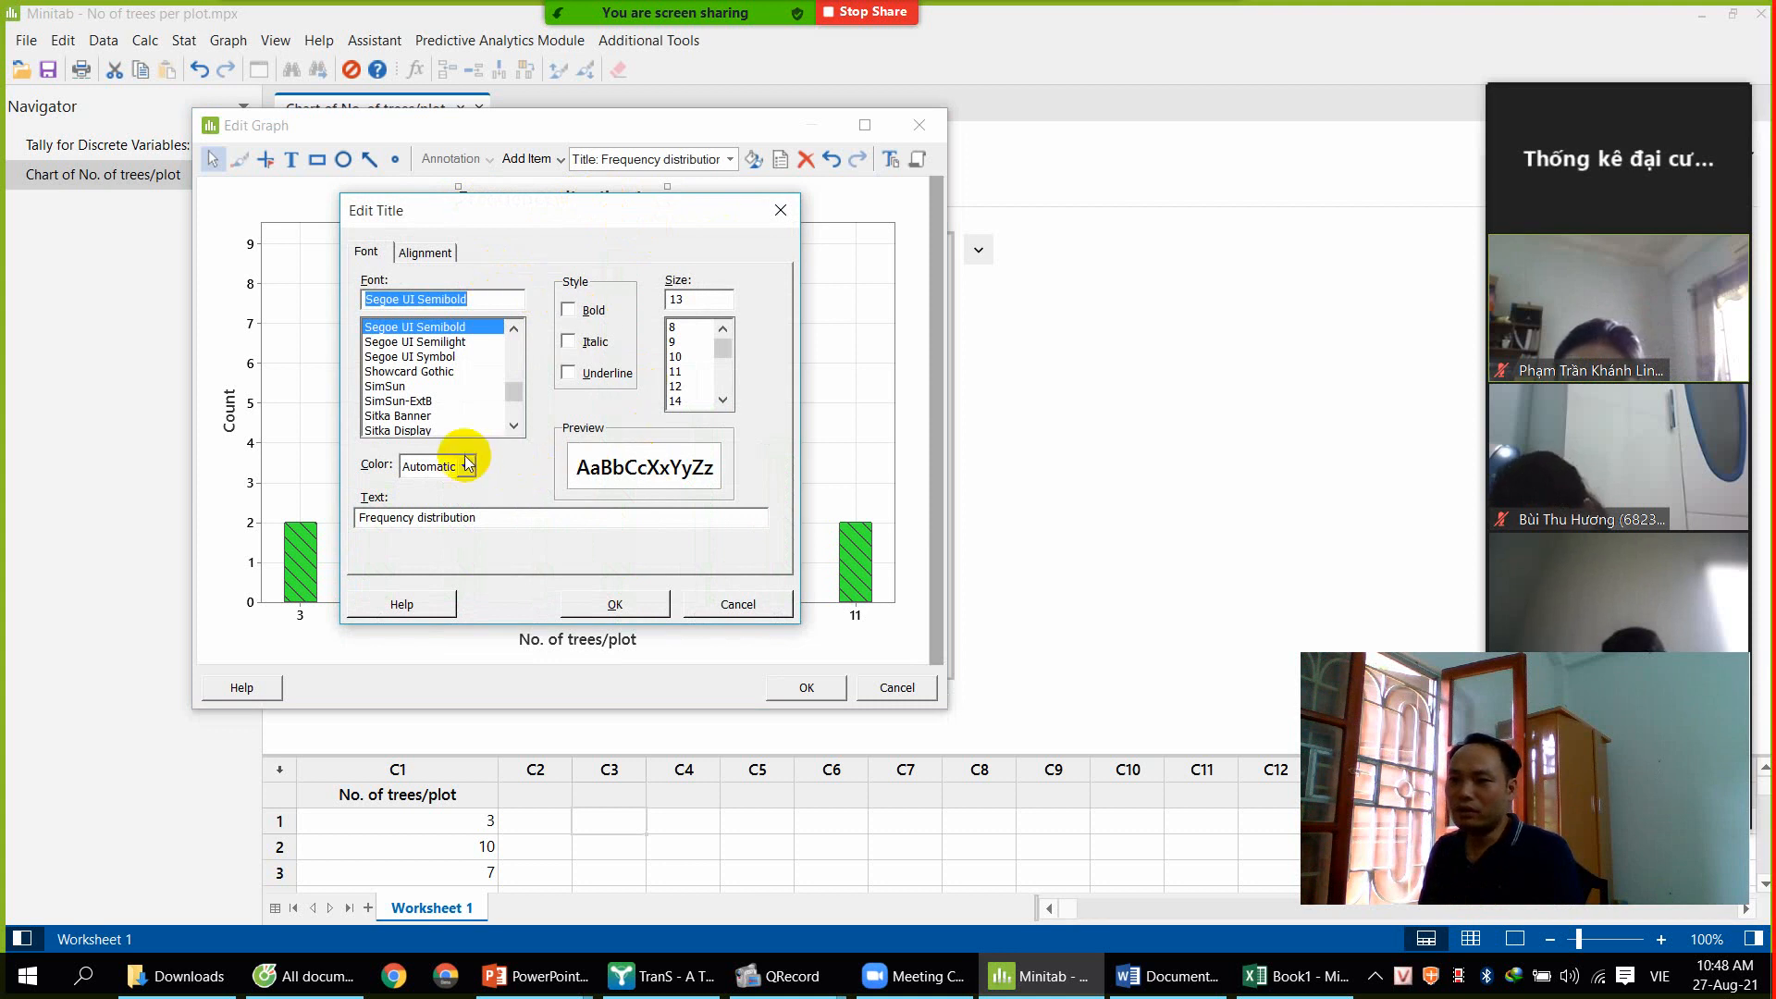
left_click(723, 400)
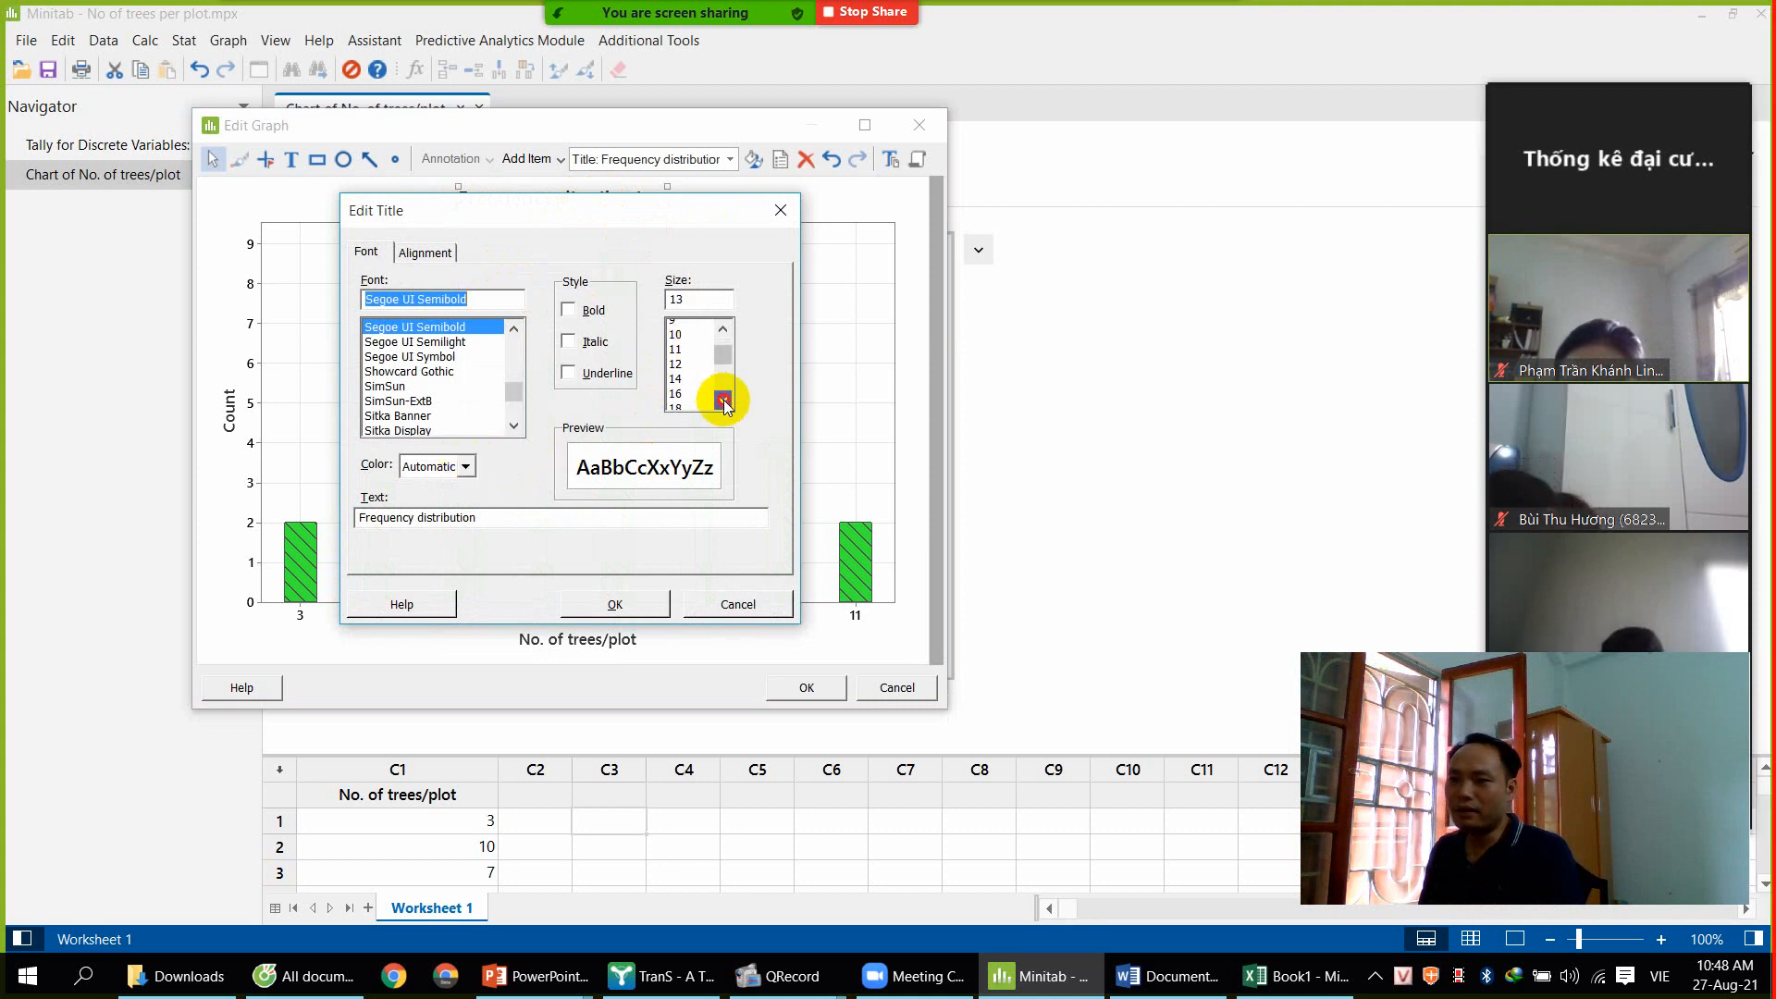
left_click(723, 400)
left_click(723, 400)
scroll(689, 351, "down", 1)
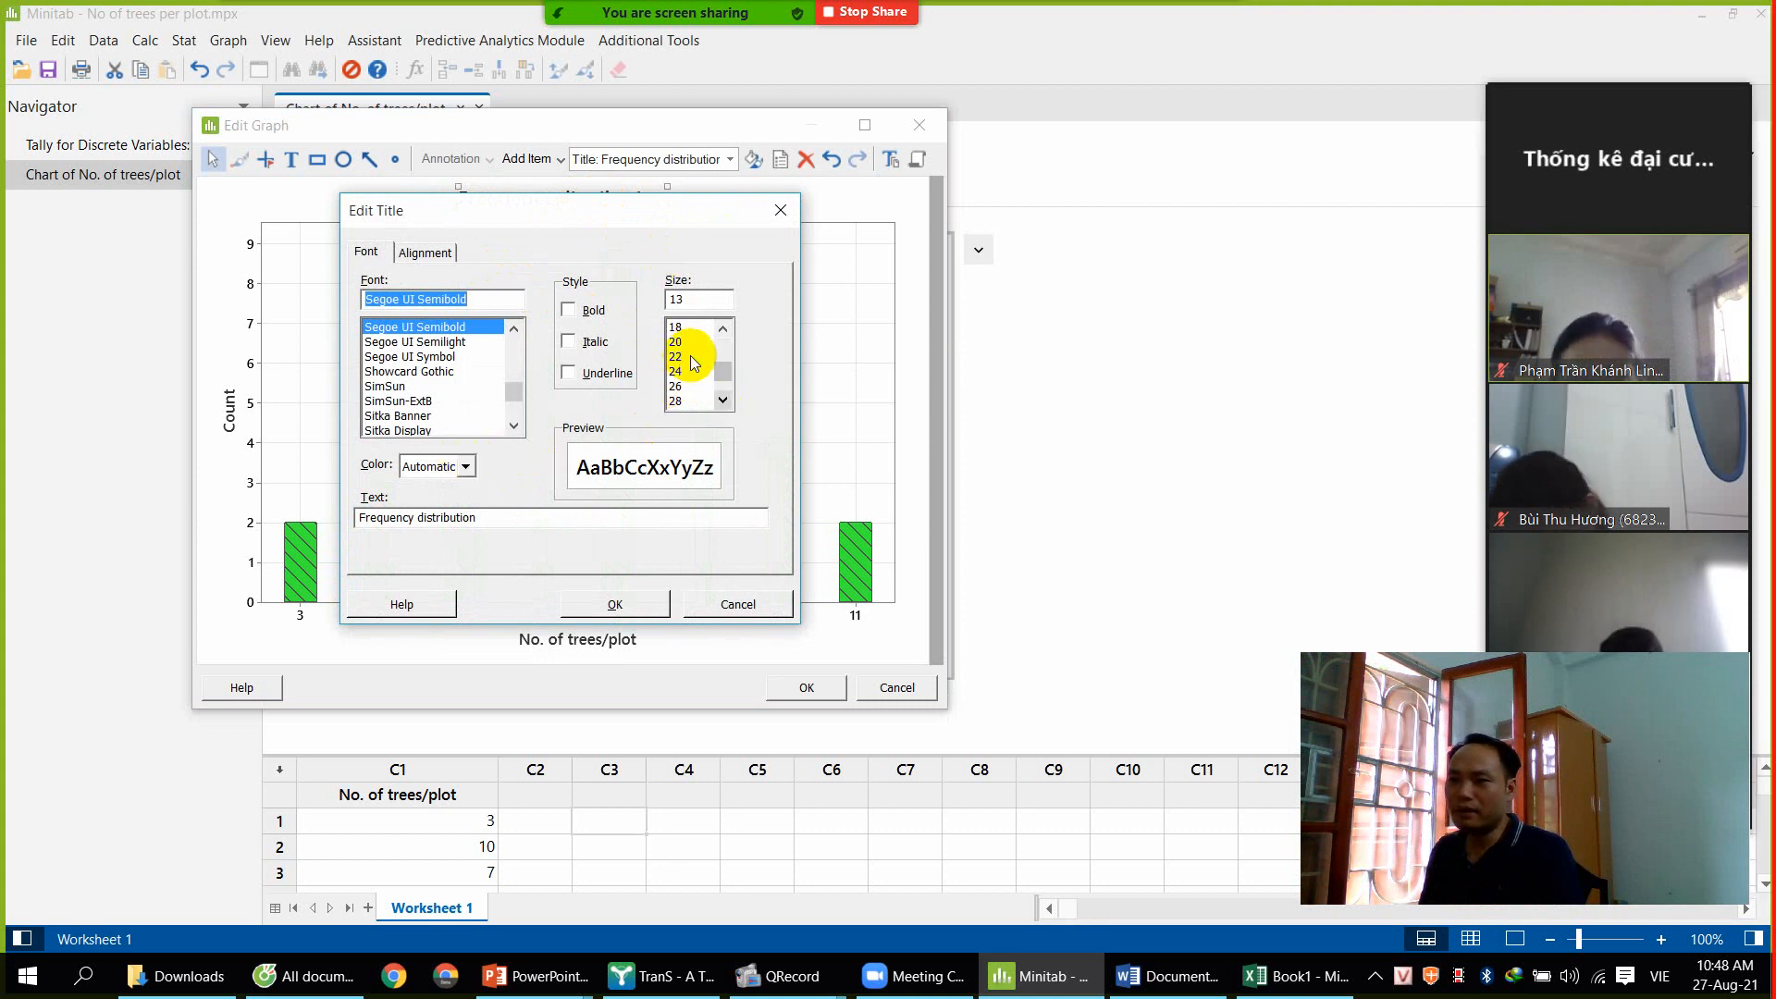
left_click(678, 342)
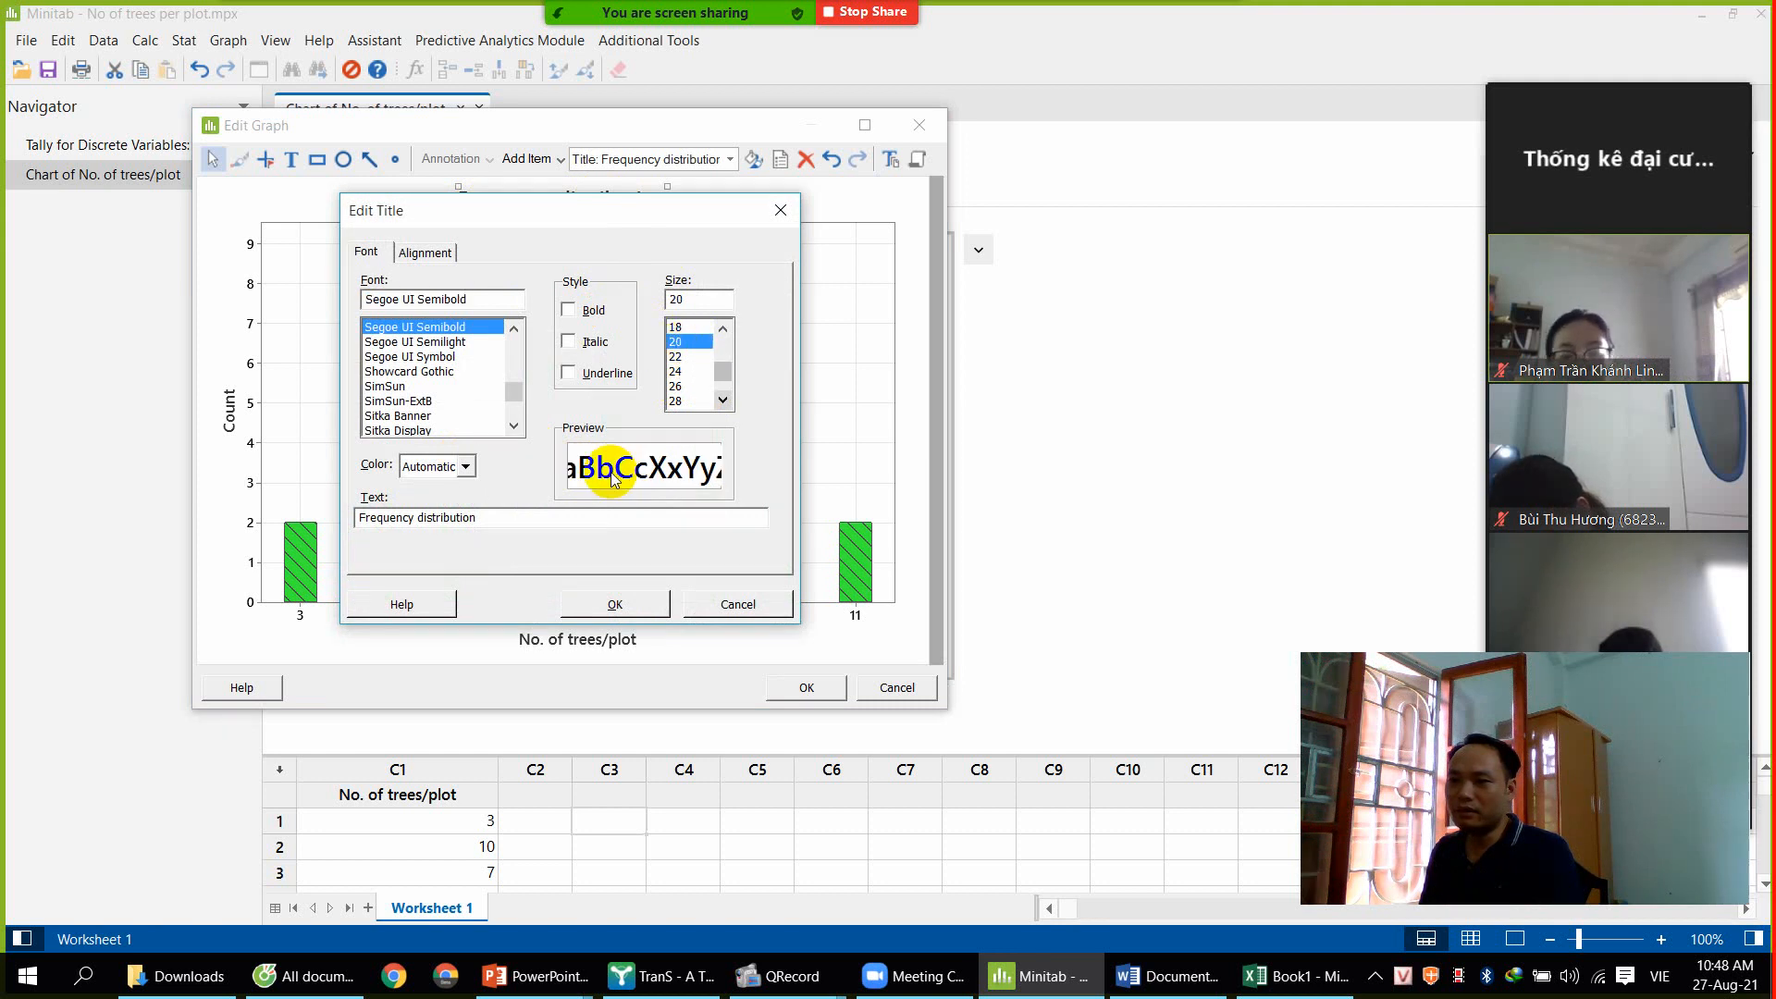
left_click(460, 467)
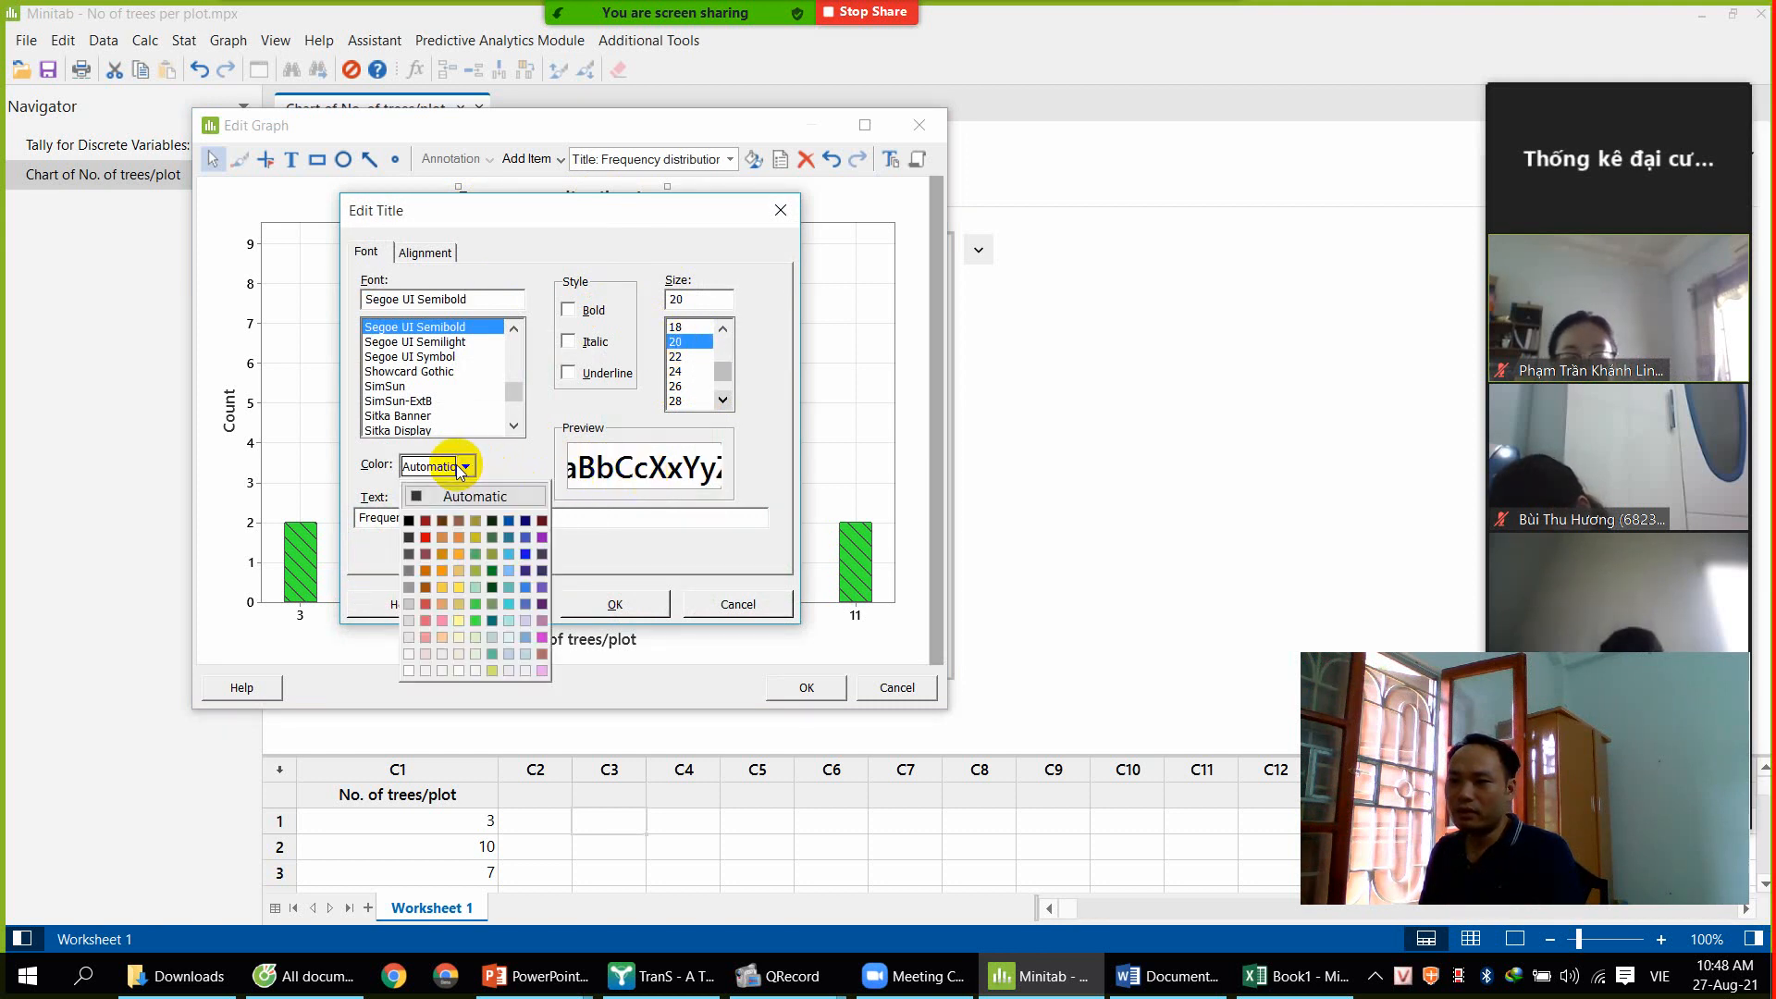
left_click(424, 537)
left_click(607, 603)
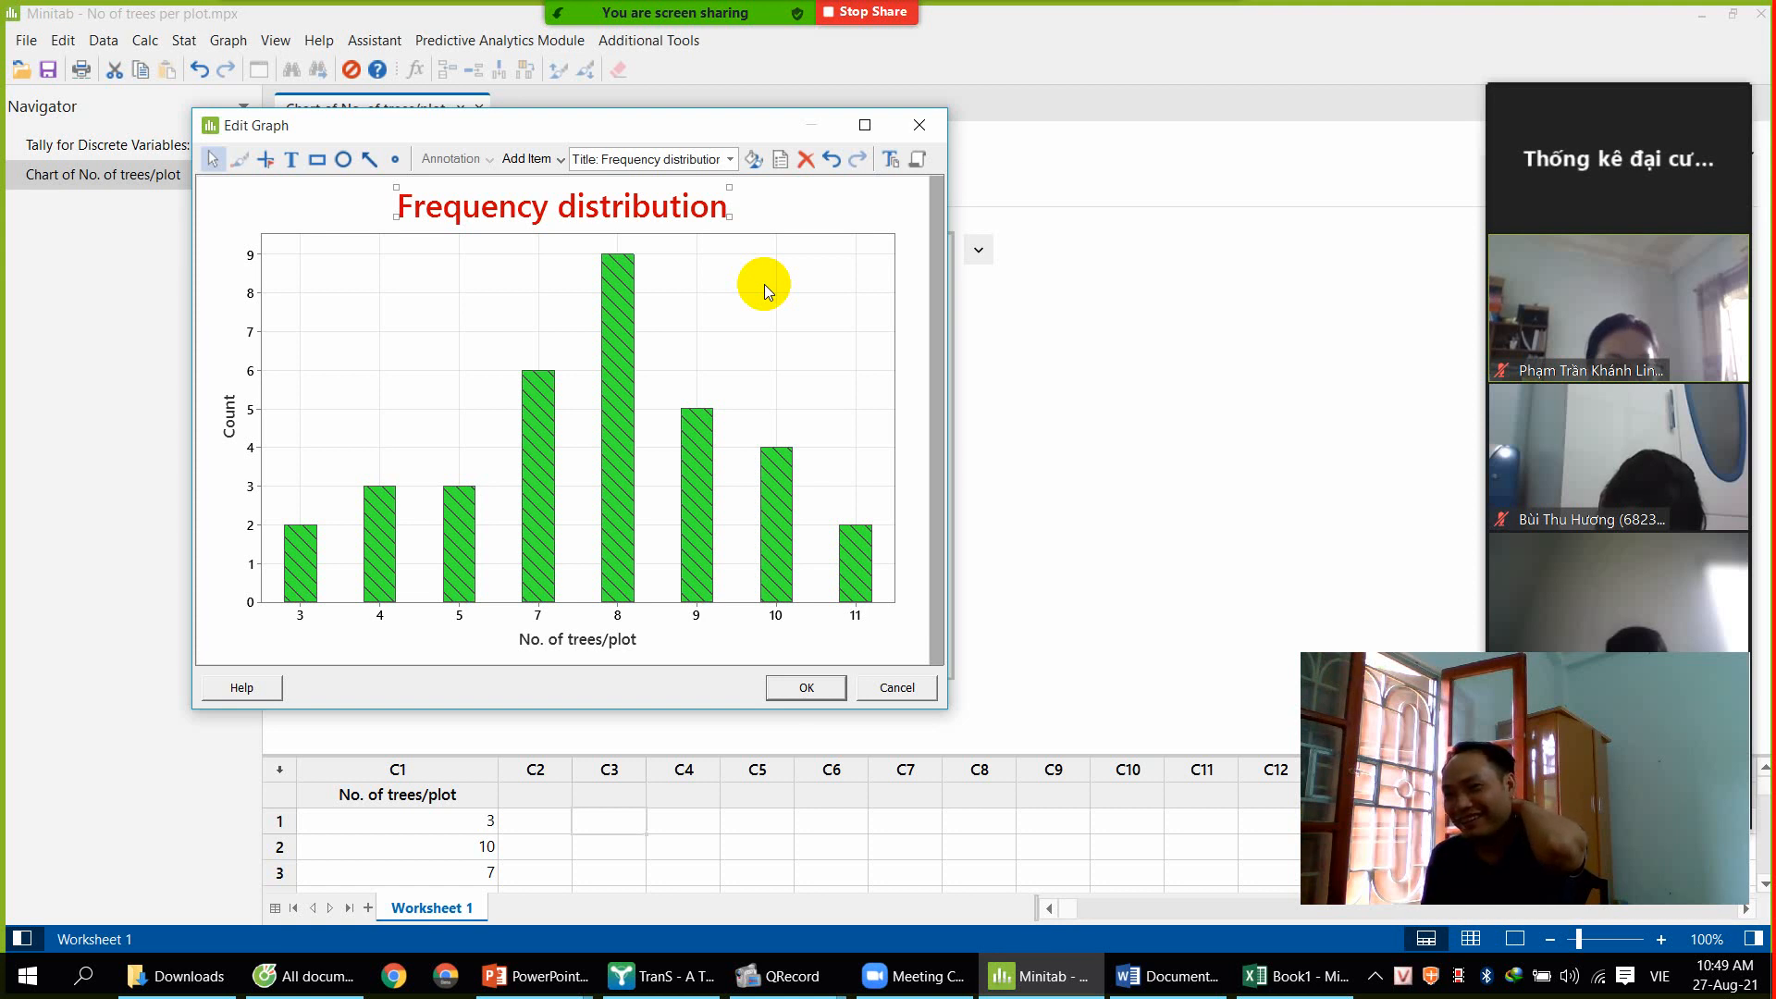
Move the graph editing window off the original chart and apply the edits to the graph
left_click(406, 130)
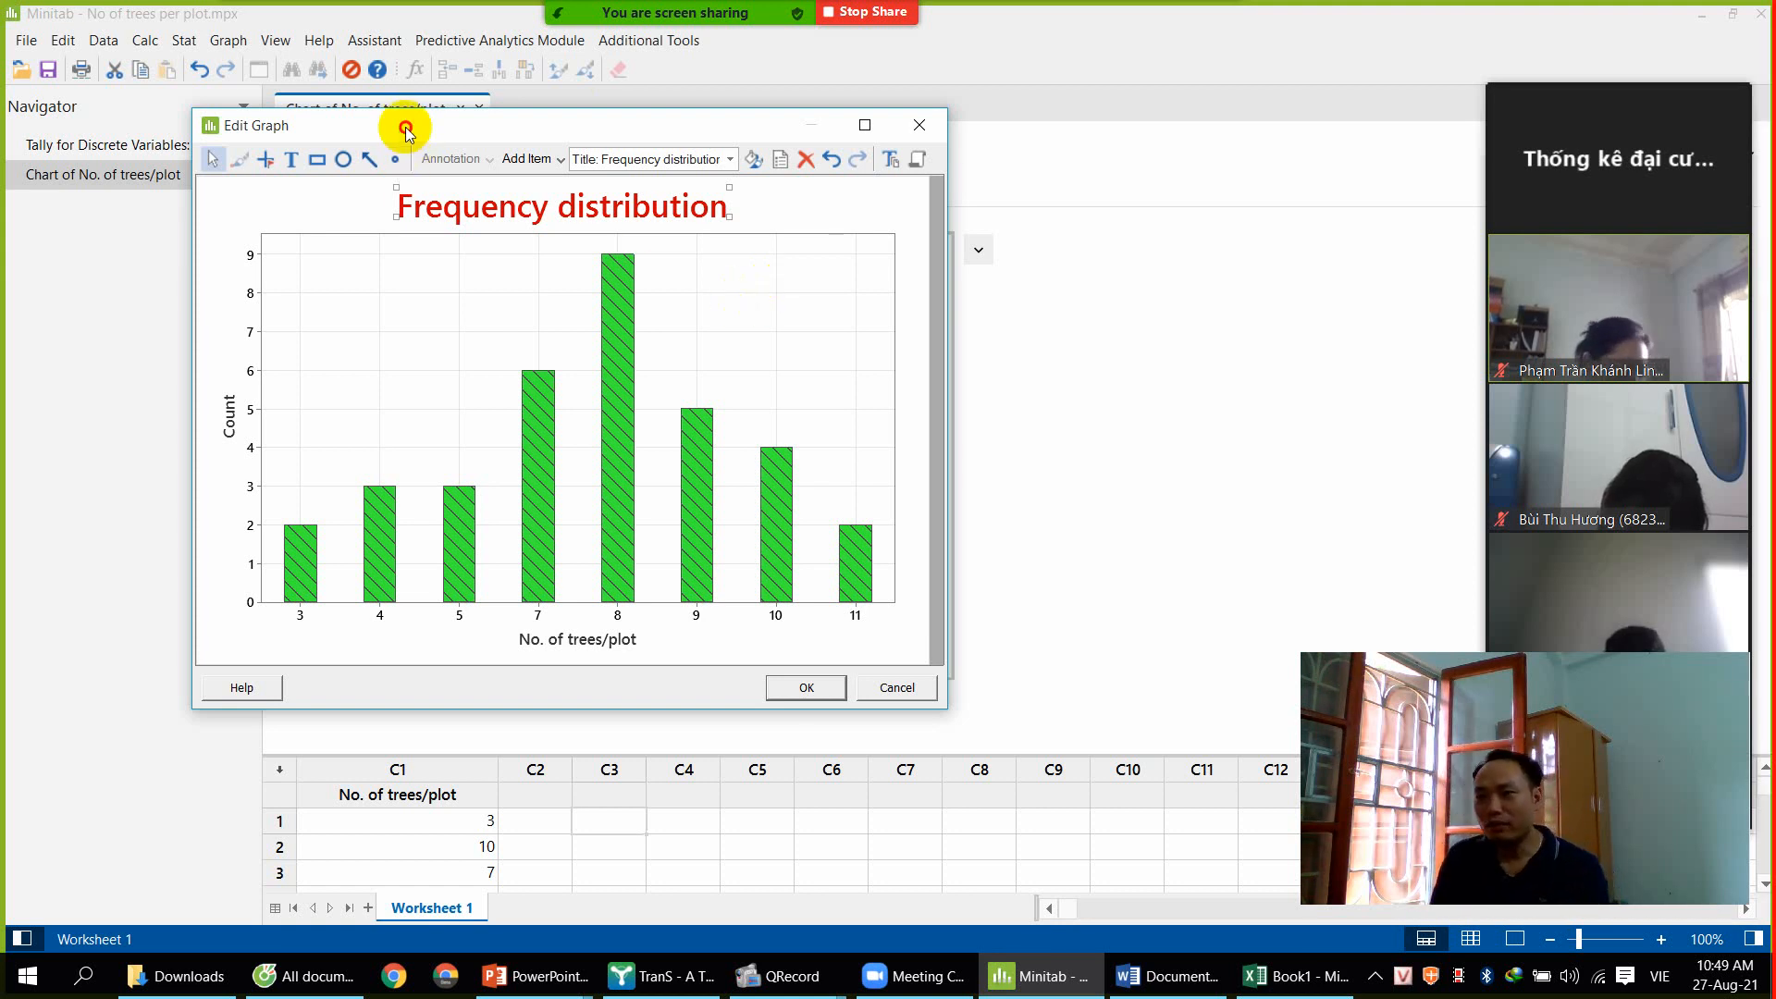
left_click_drag(406, 130, 585, 134)
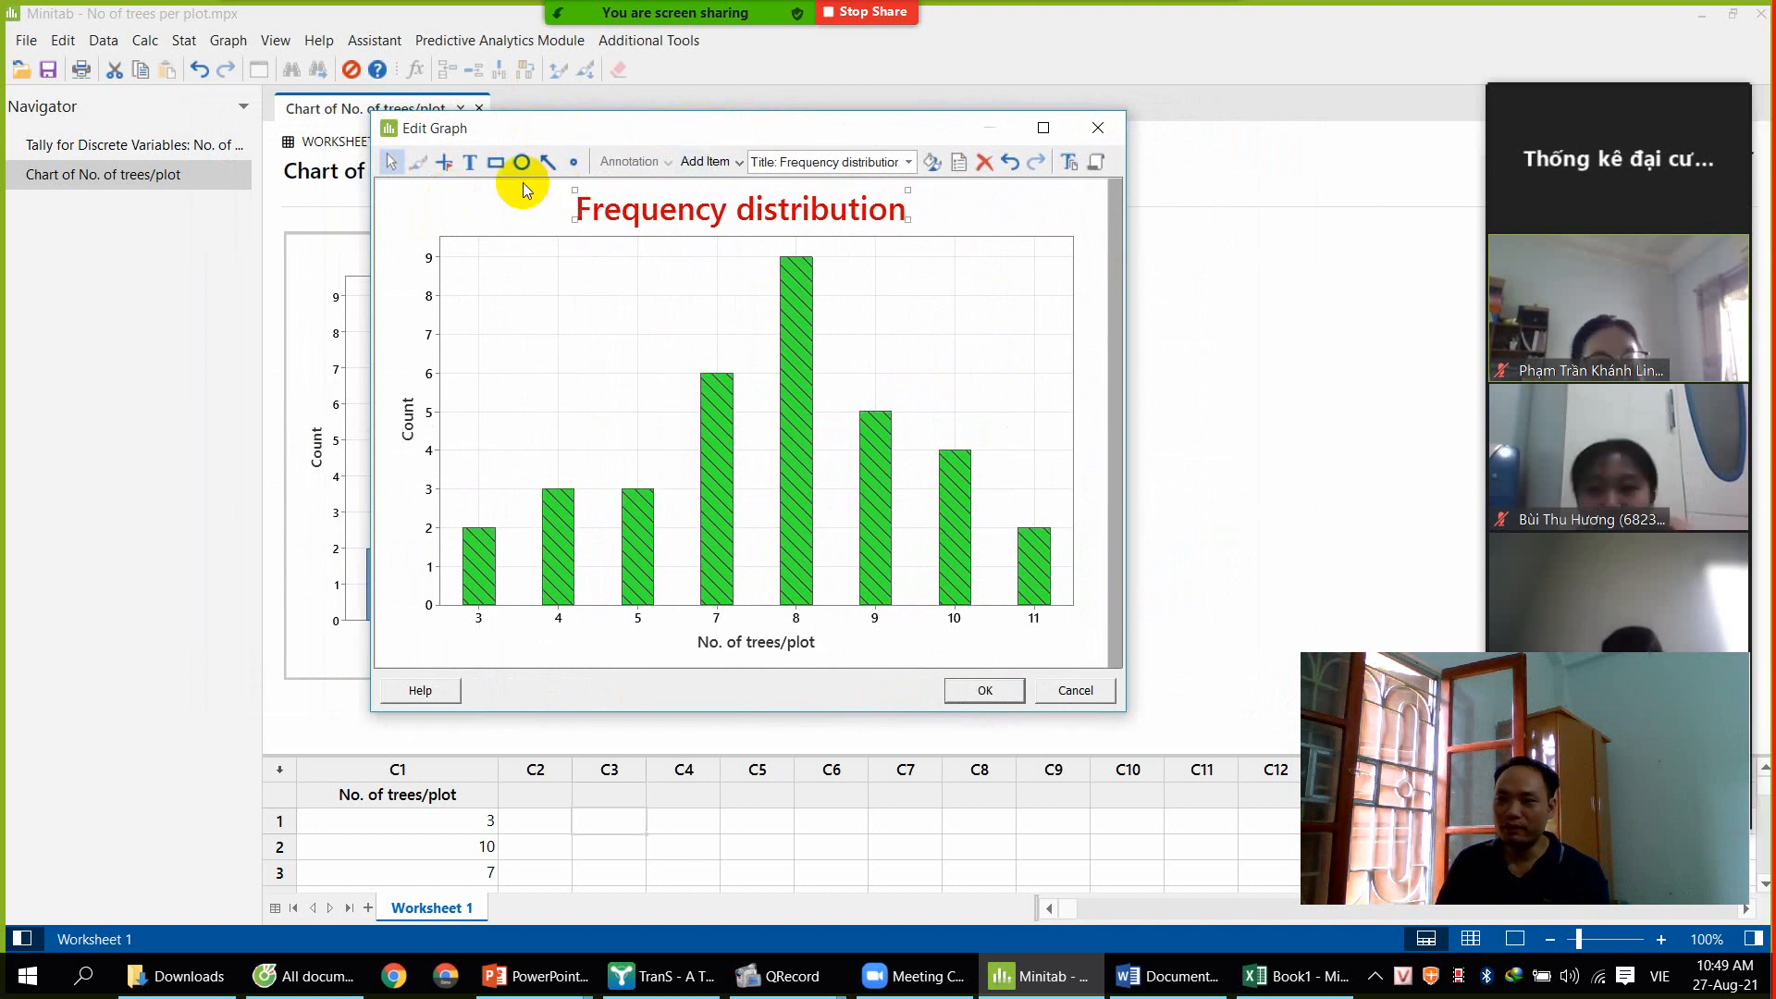
left_click(987, 690)
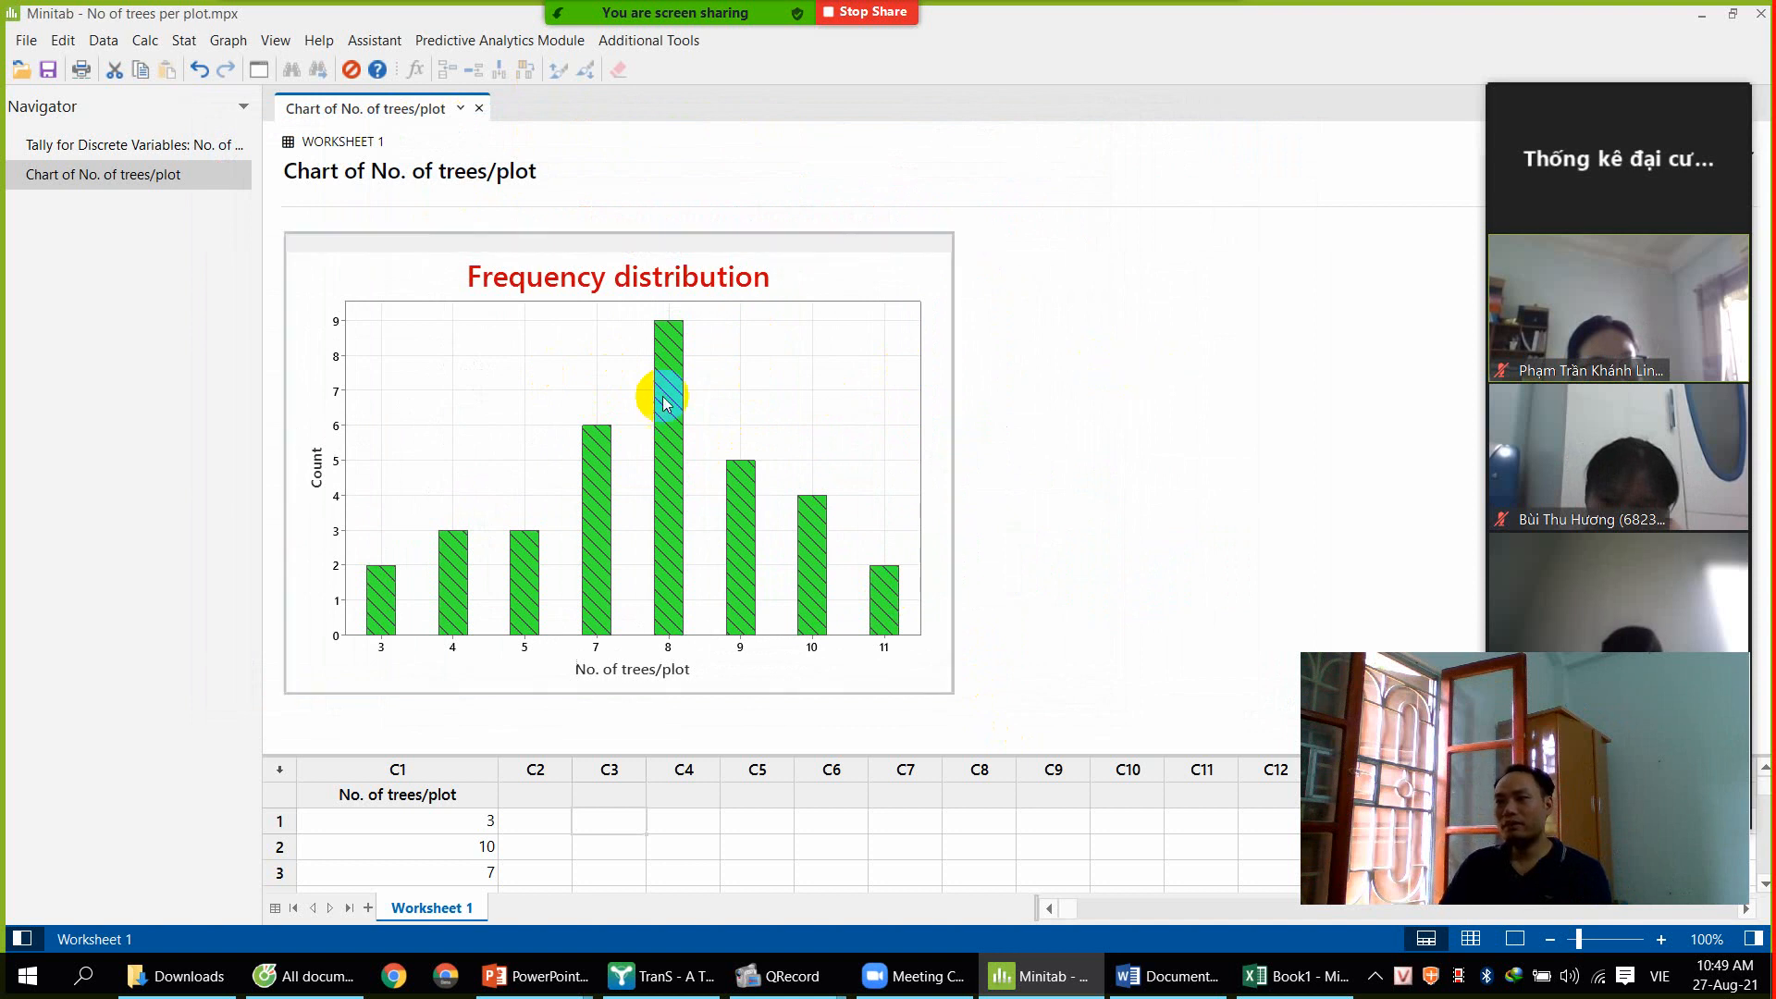
Copy the edited graph and paste it into the Word document on a new line below the blue chart
right_click(616, 320)
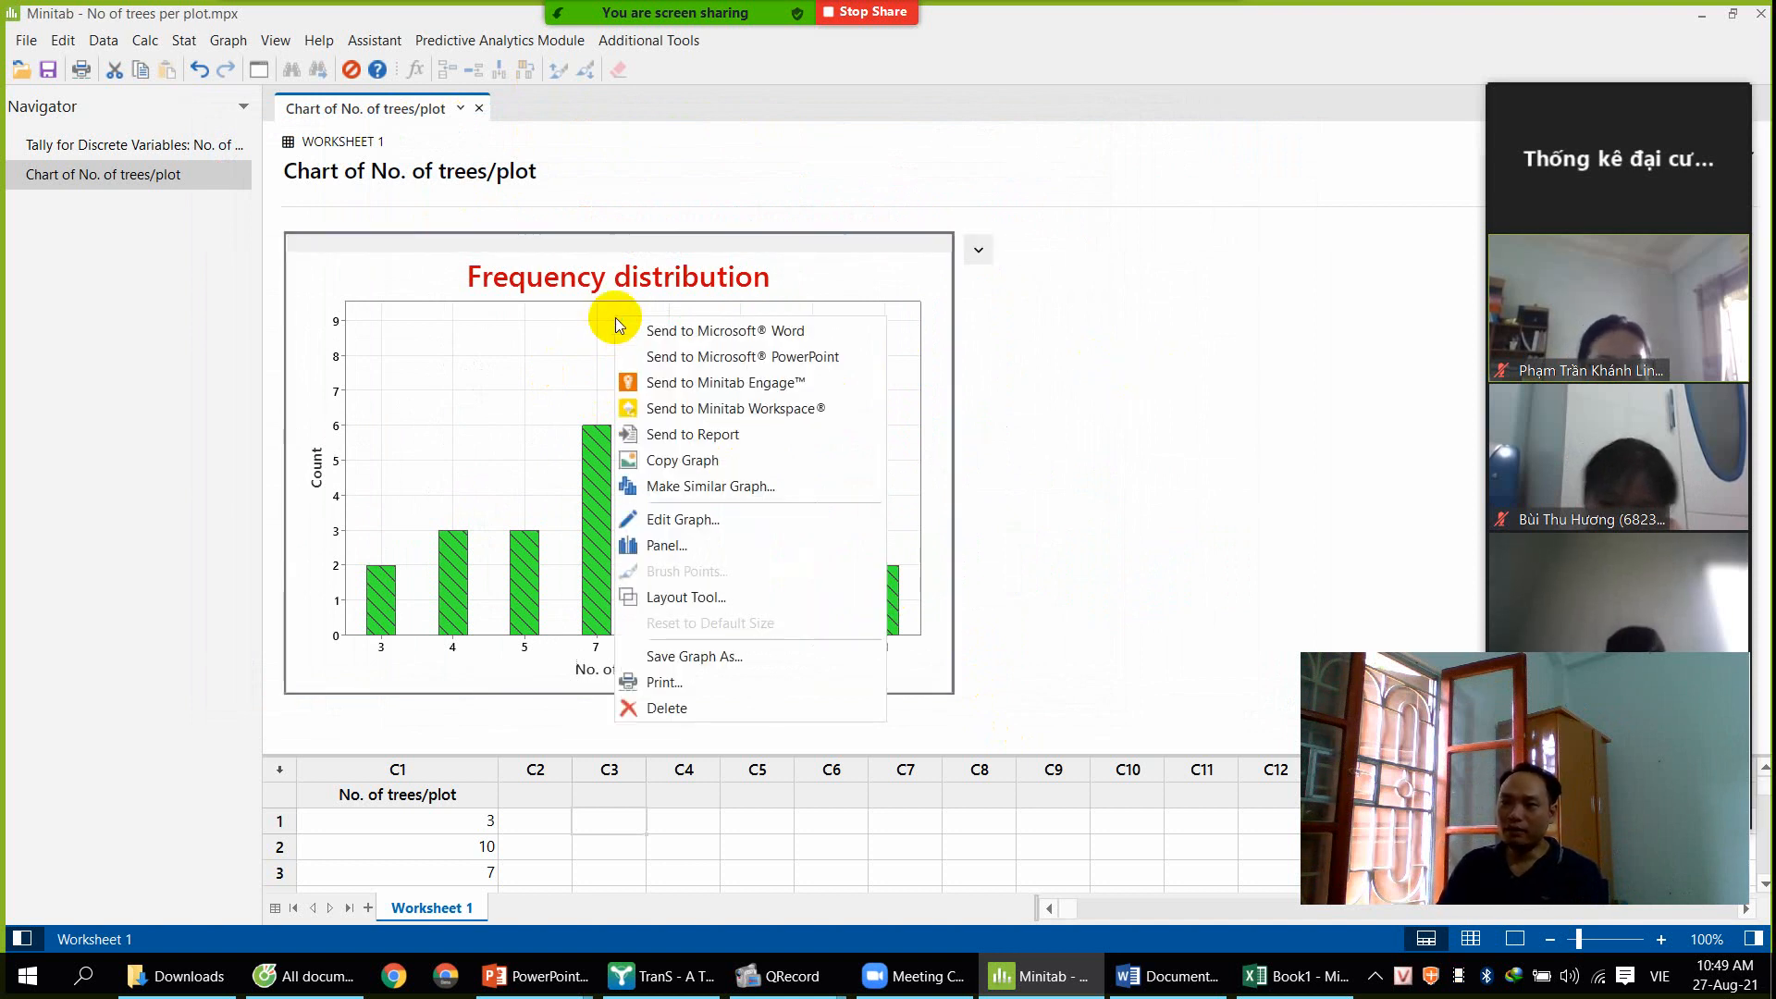
left_click(690, 459)
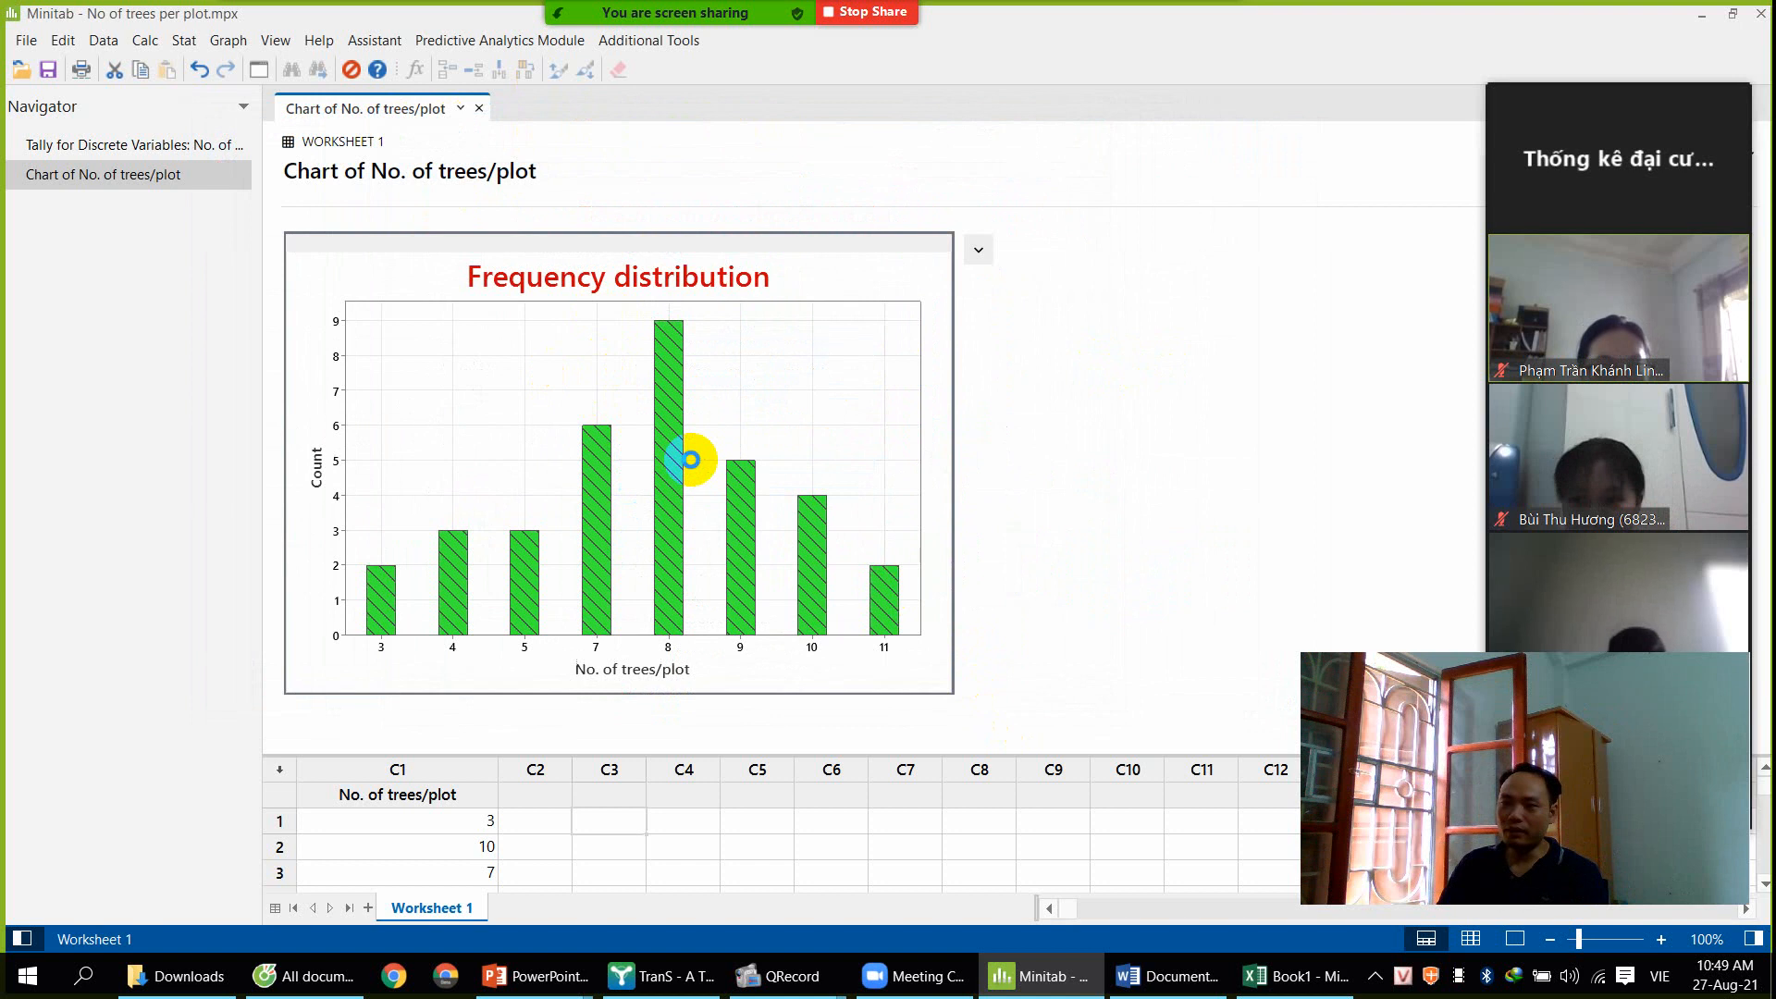
left_click(1168, 976)
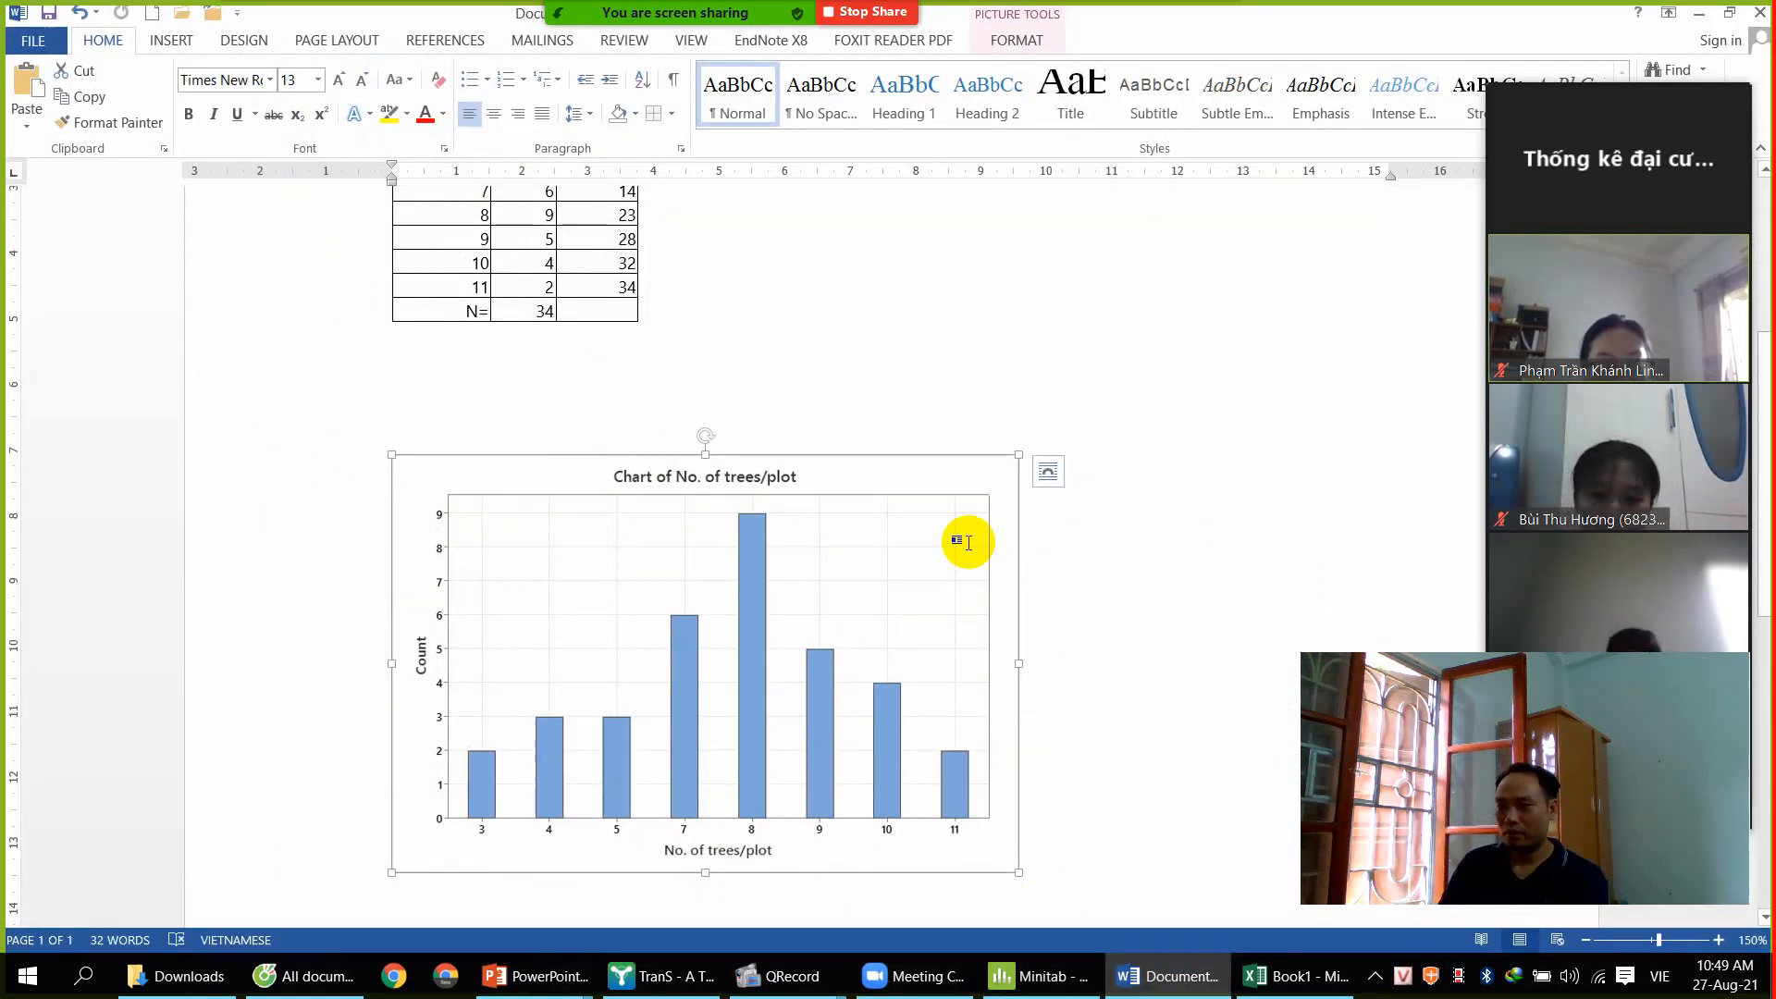
left_click(1137, 622)
scroll(1141, 623, "down", 3)
key("Return")
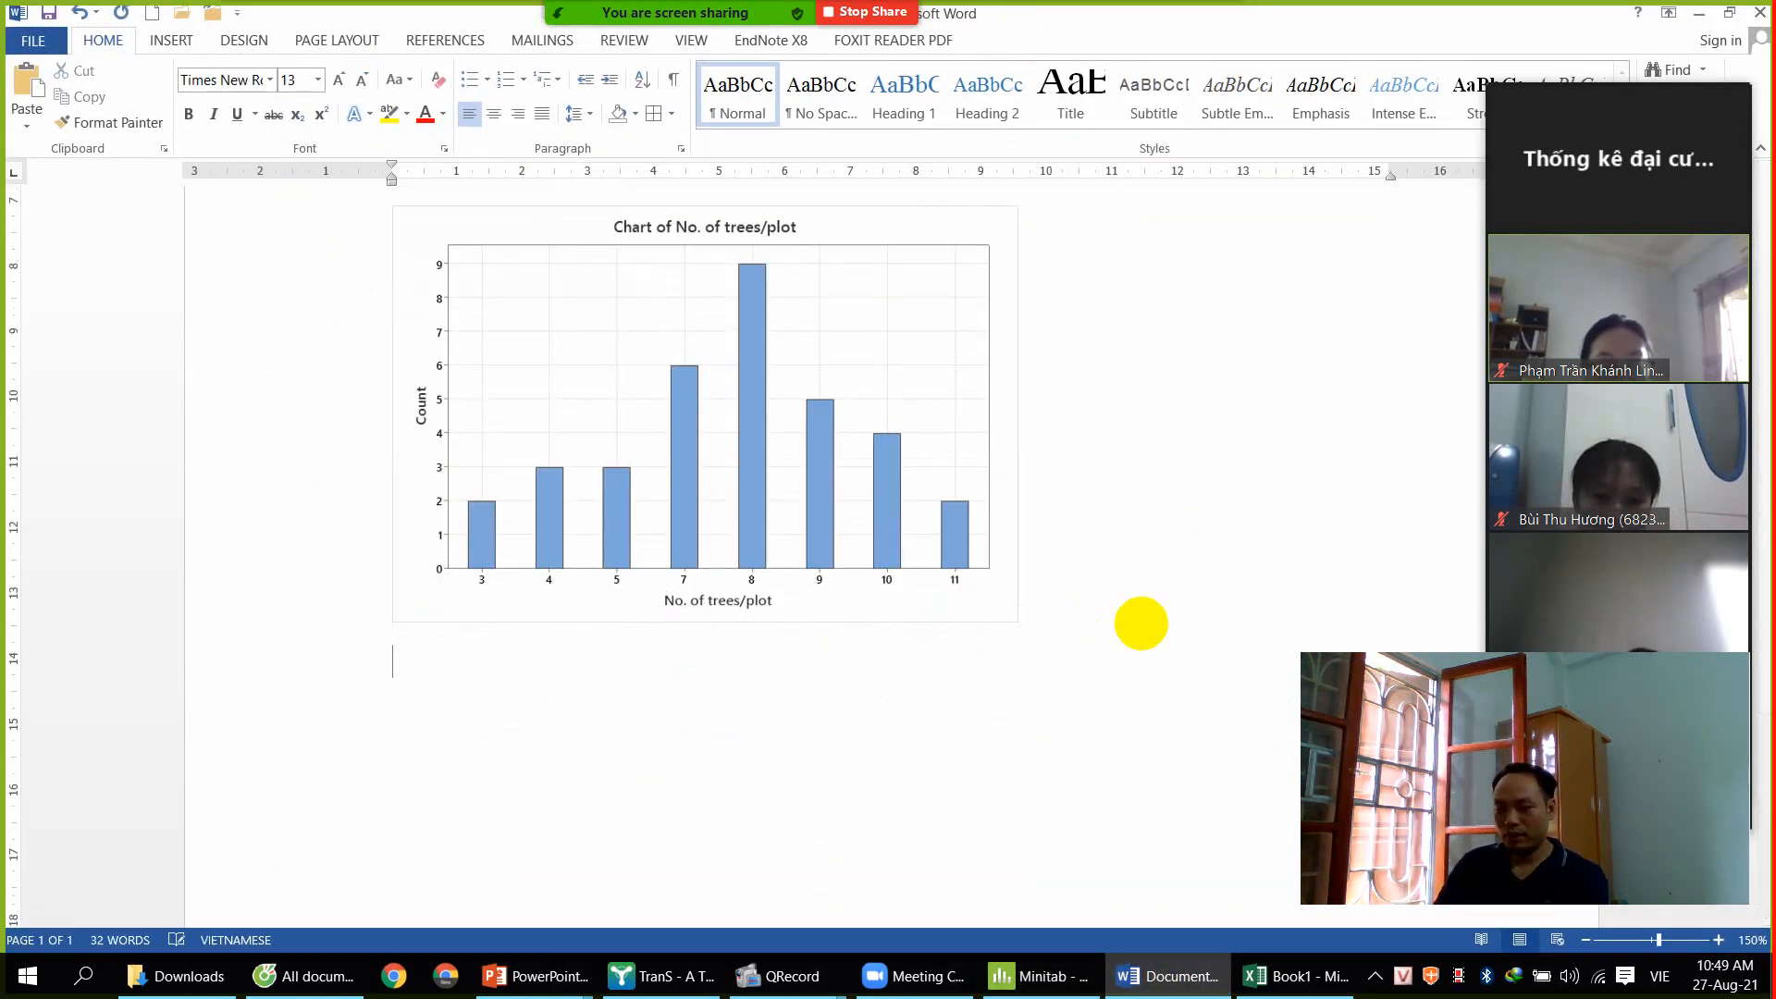
key("ctrl+v")
Shrink the pasted green chart and the blue chart to matching sizes about 7.4 cm wide, stacked on the same page
left_click(952, 555)
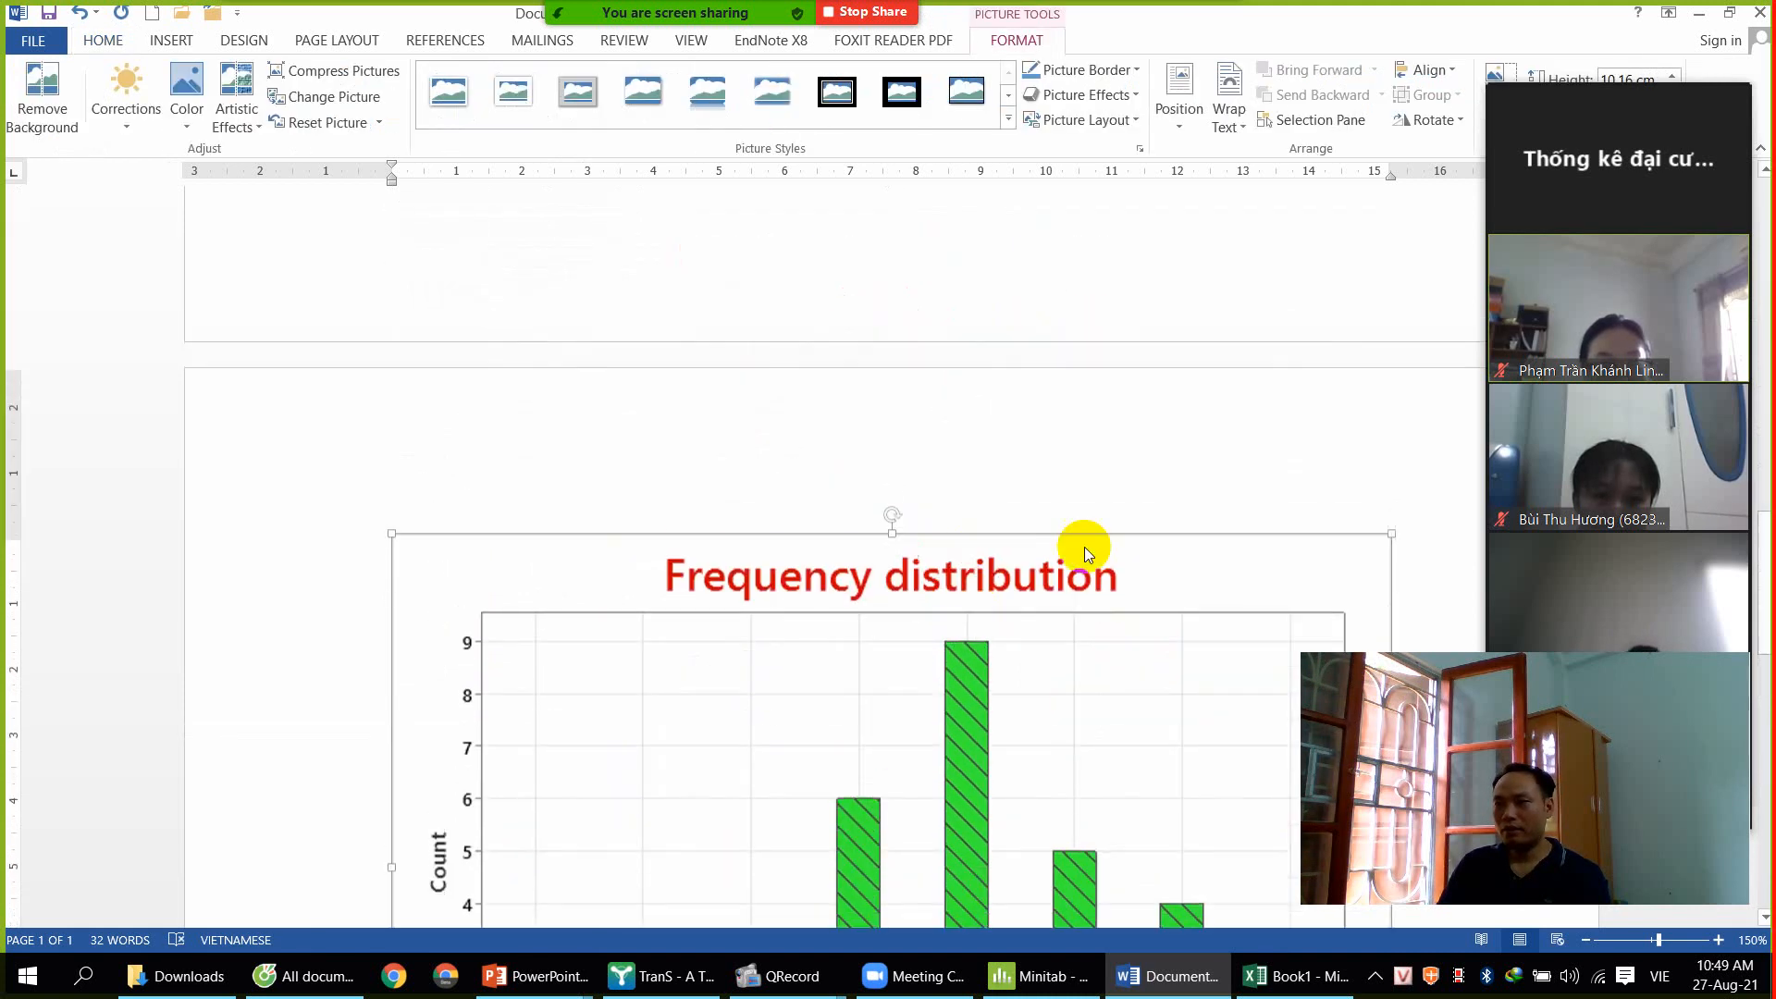
left_click_drag(1387, 537, 680, 791)
scroll(707, 726, "up", 5)
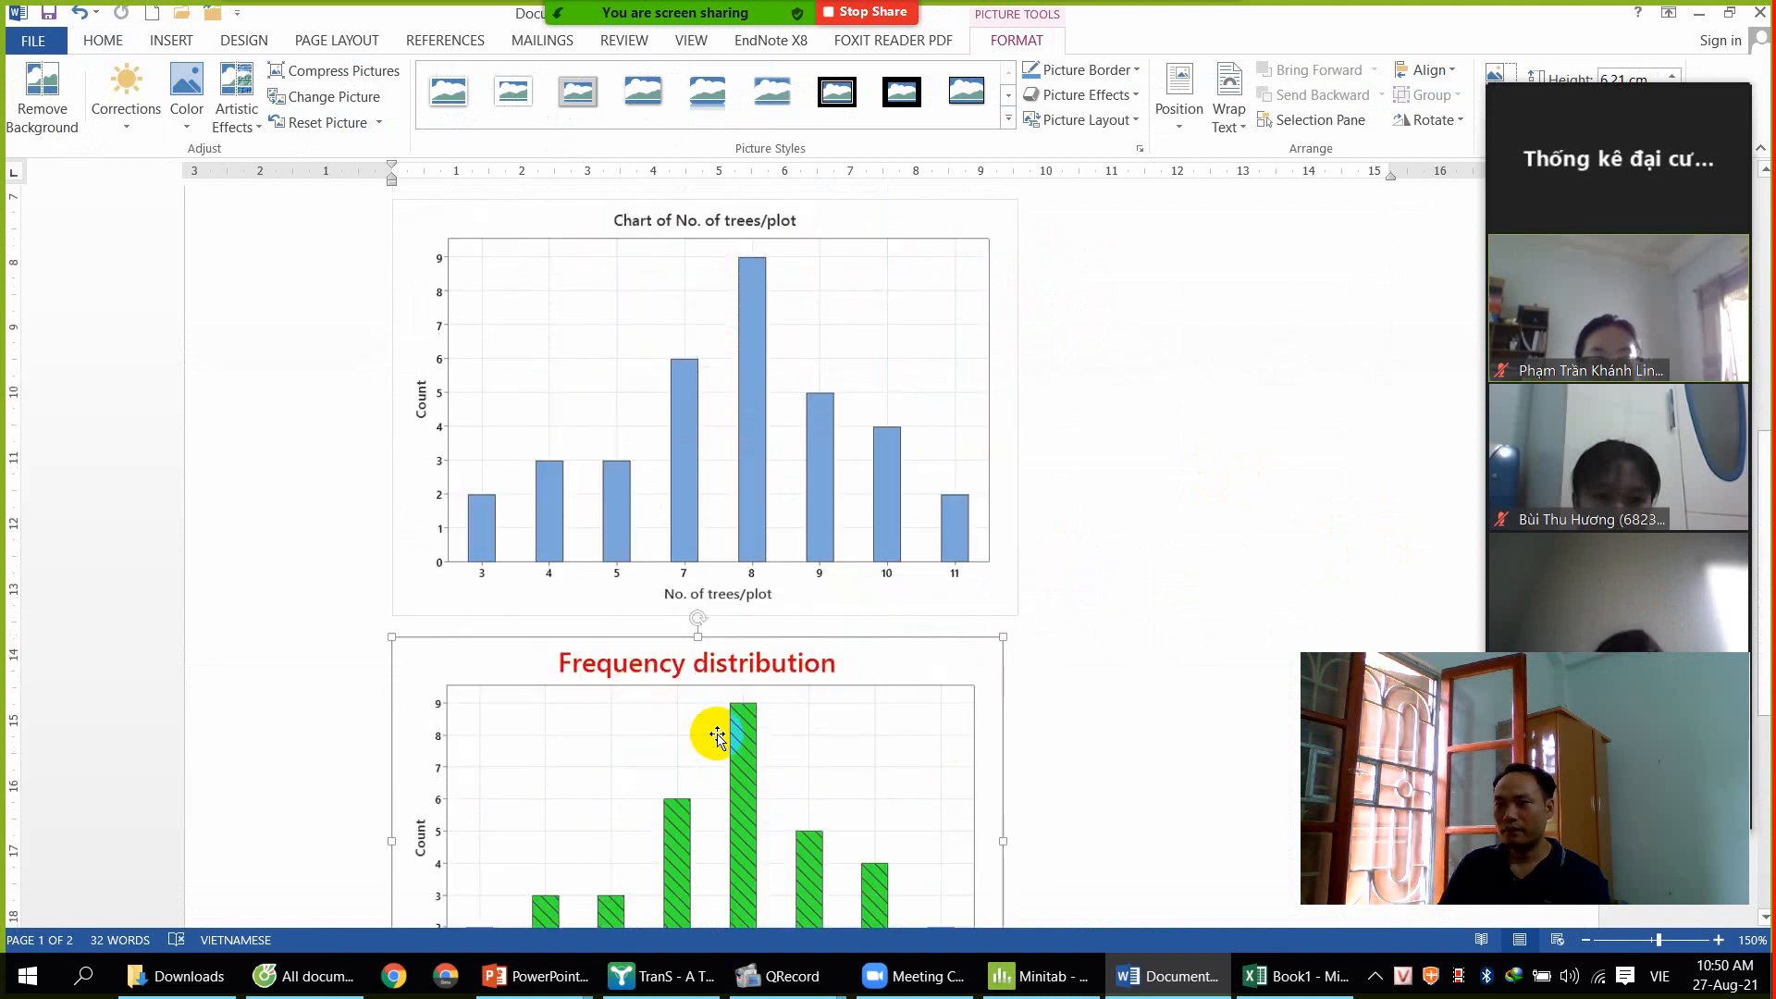
left_click(841, 435)
left_click_drag(1014, 197, 777, 293)
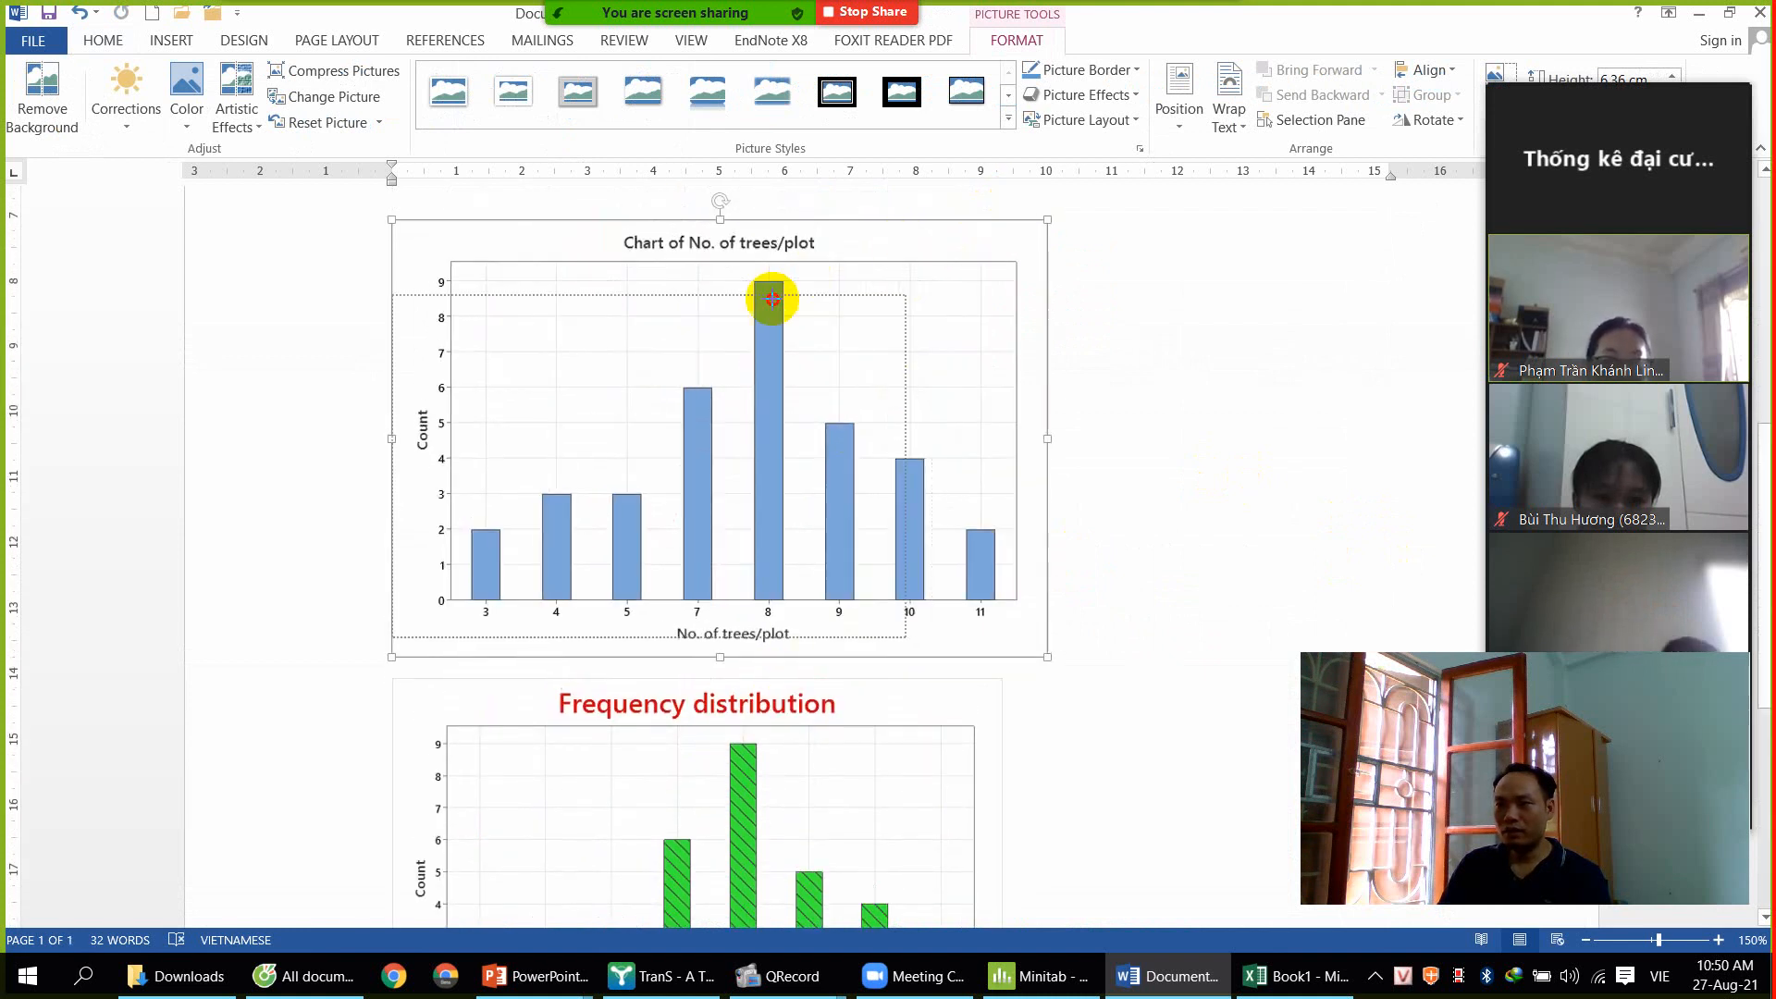
left_click(765, 685)
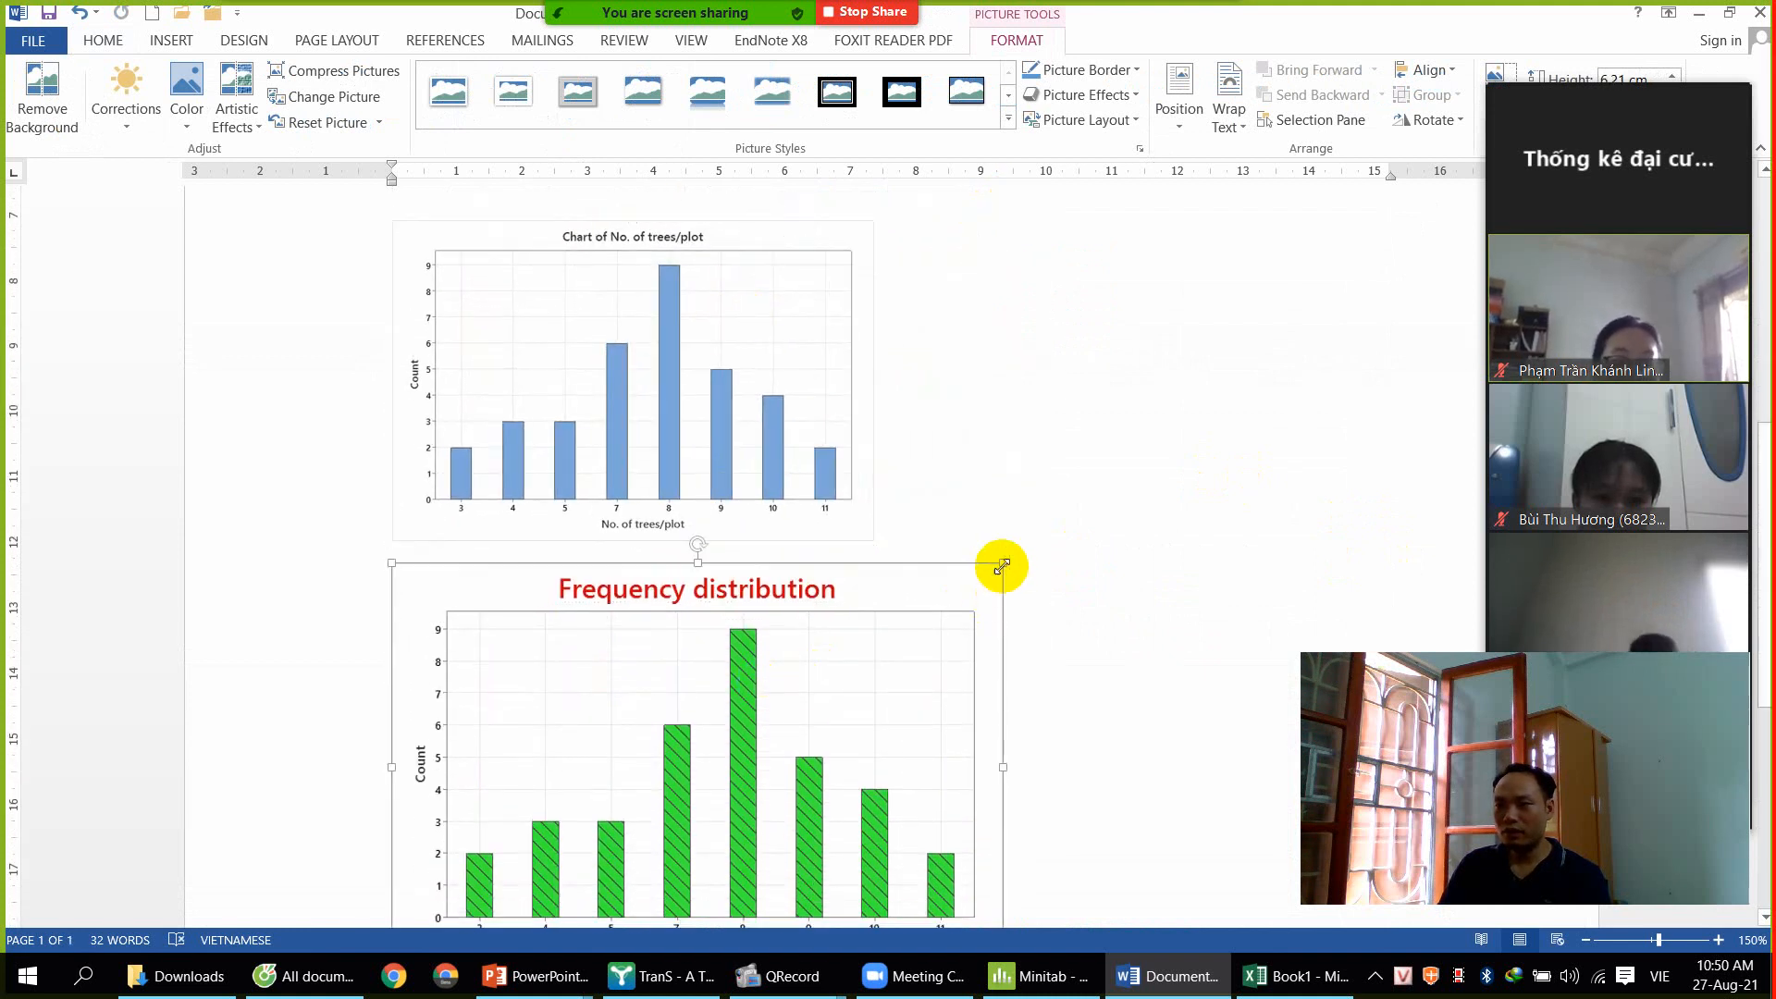
left_click_drag(1002, 566, 720, 642)
left_click(1054, 606)
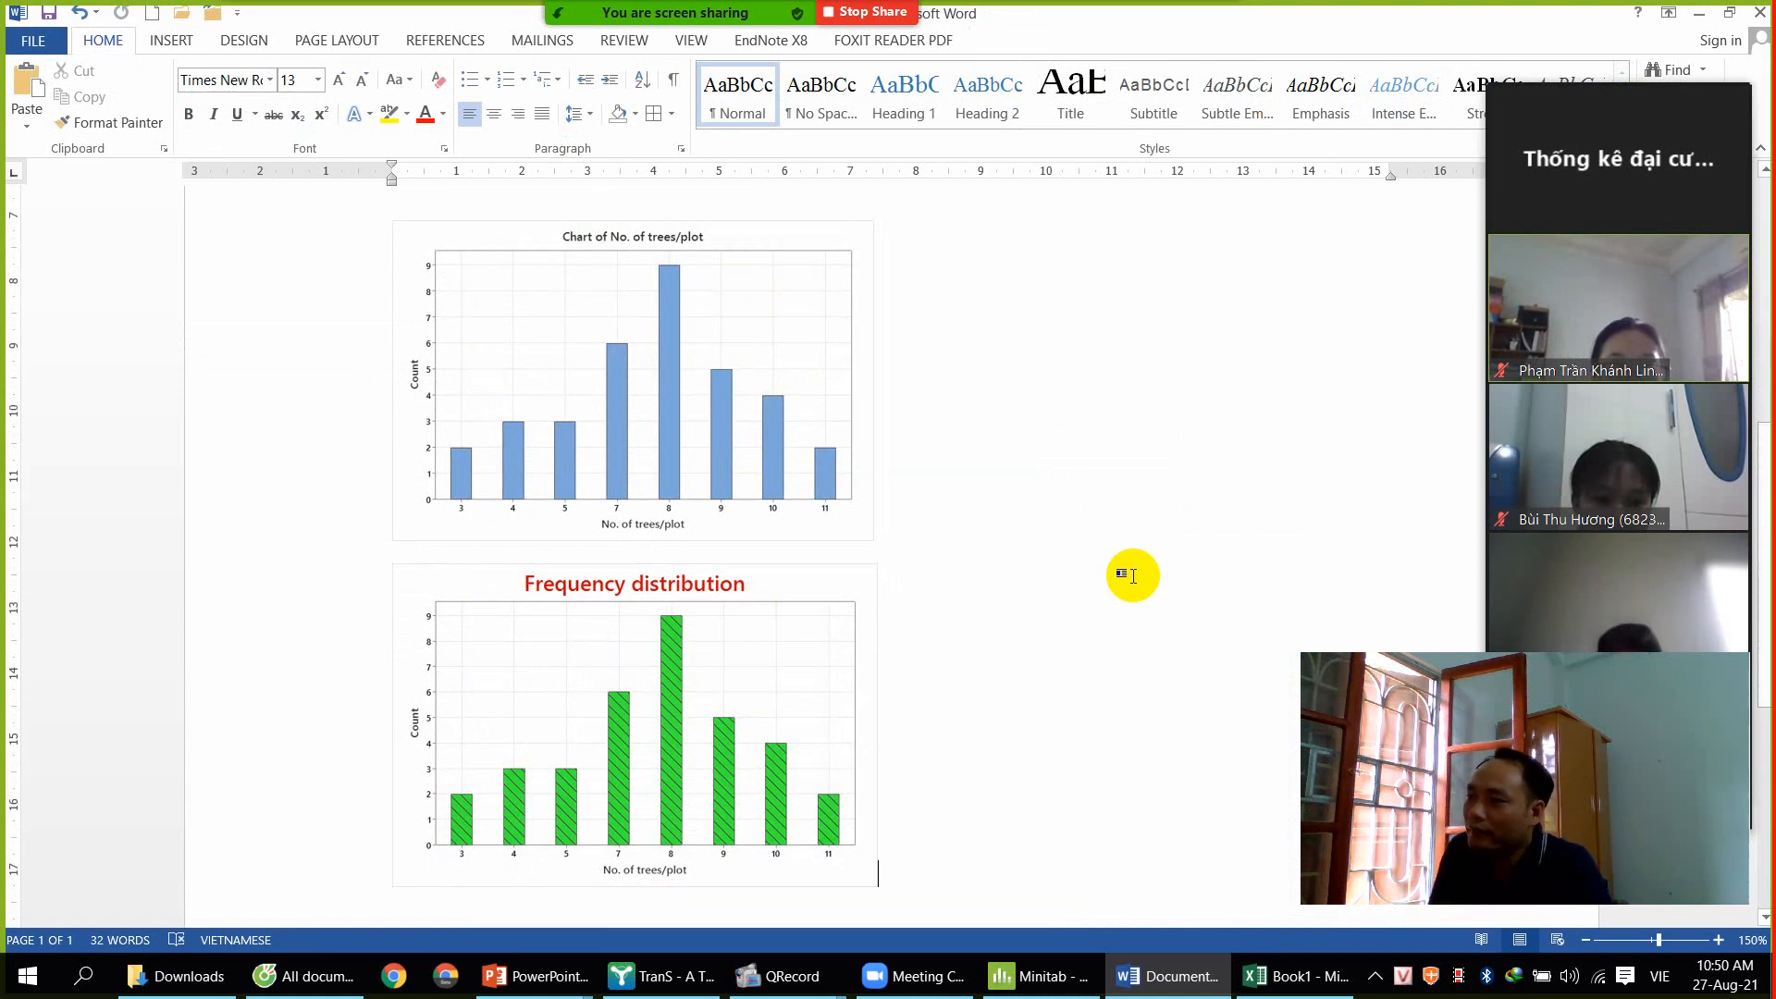
Switch back to Minitab, save the project, and enlarge the worksheet area to show more data rows
left_click(1038, 976)
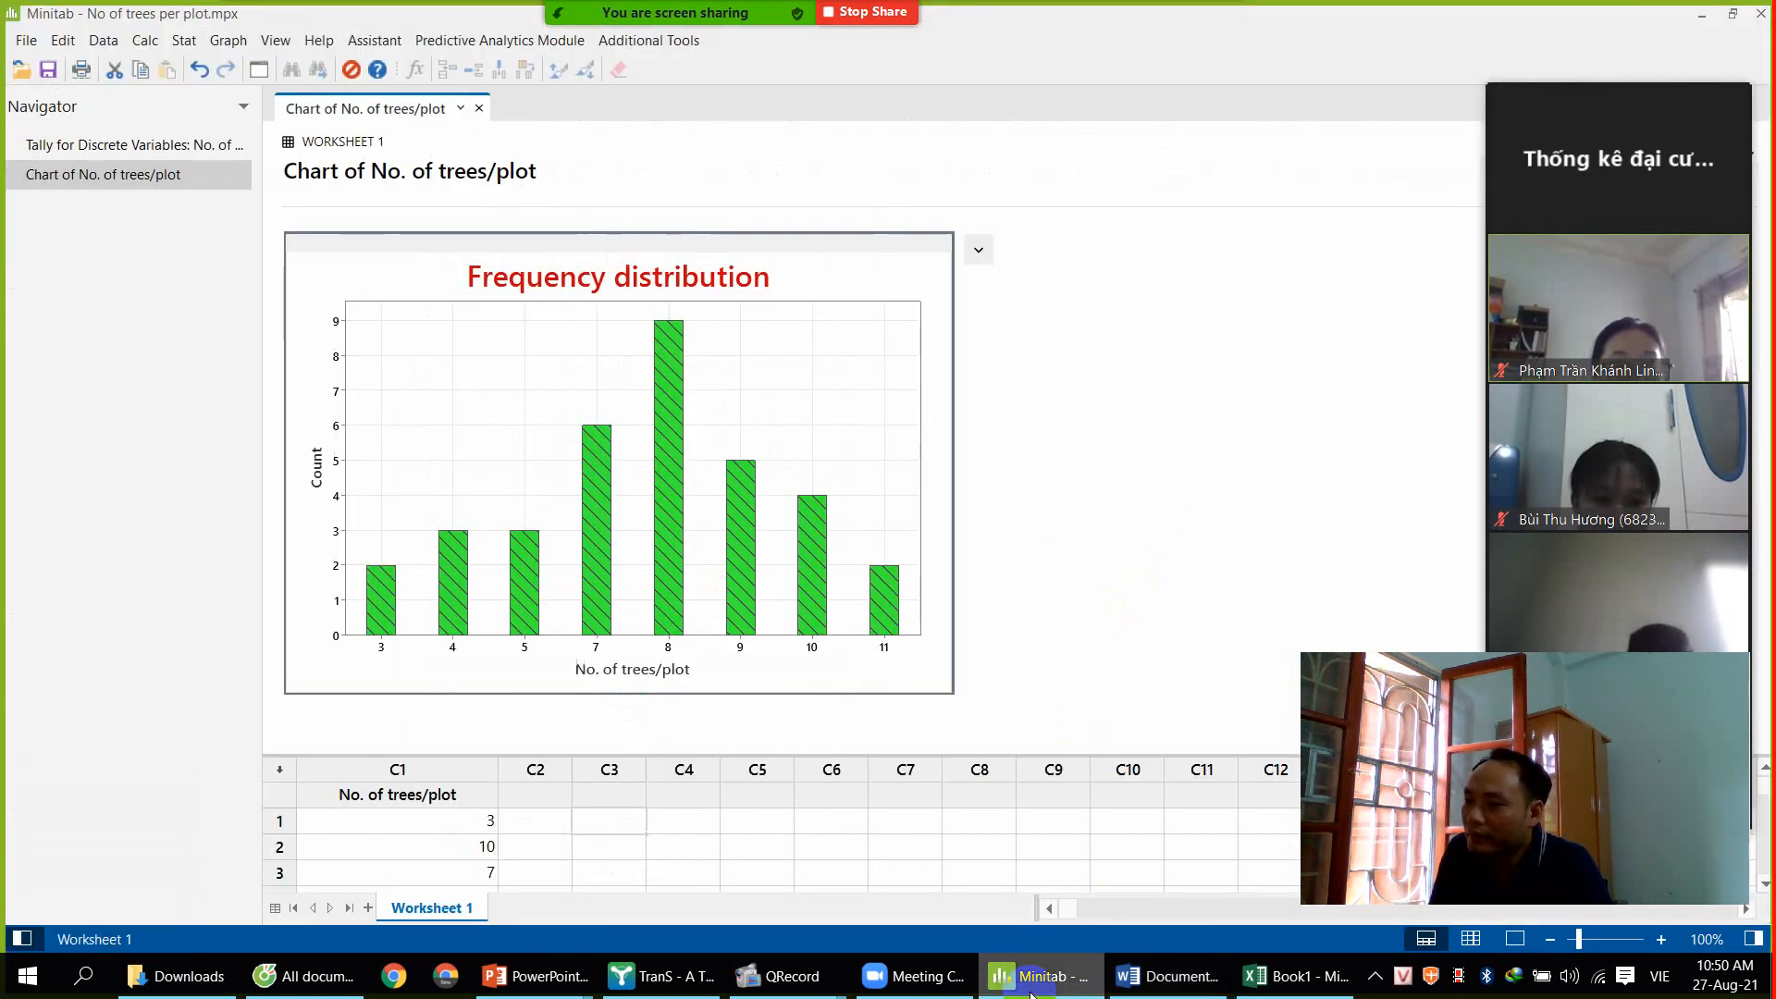
left_click(50, 79)
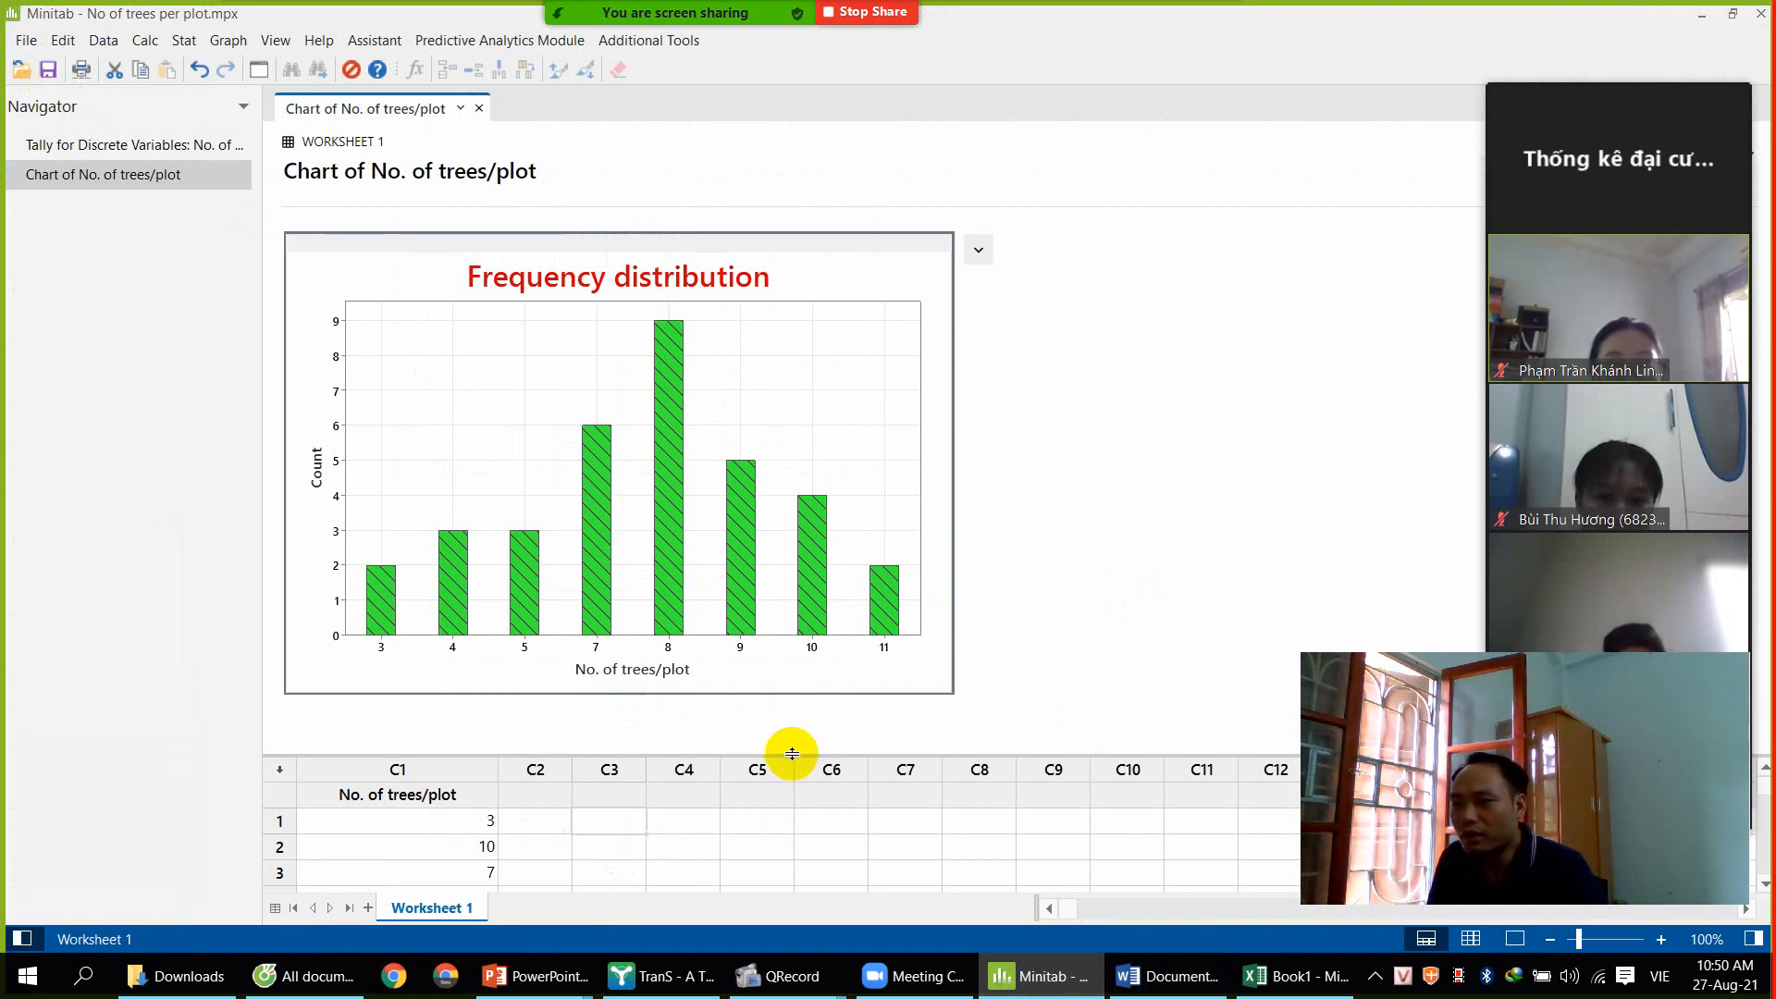
left_click_drag(792, 754, 708, 556)
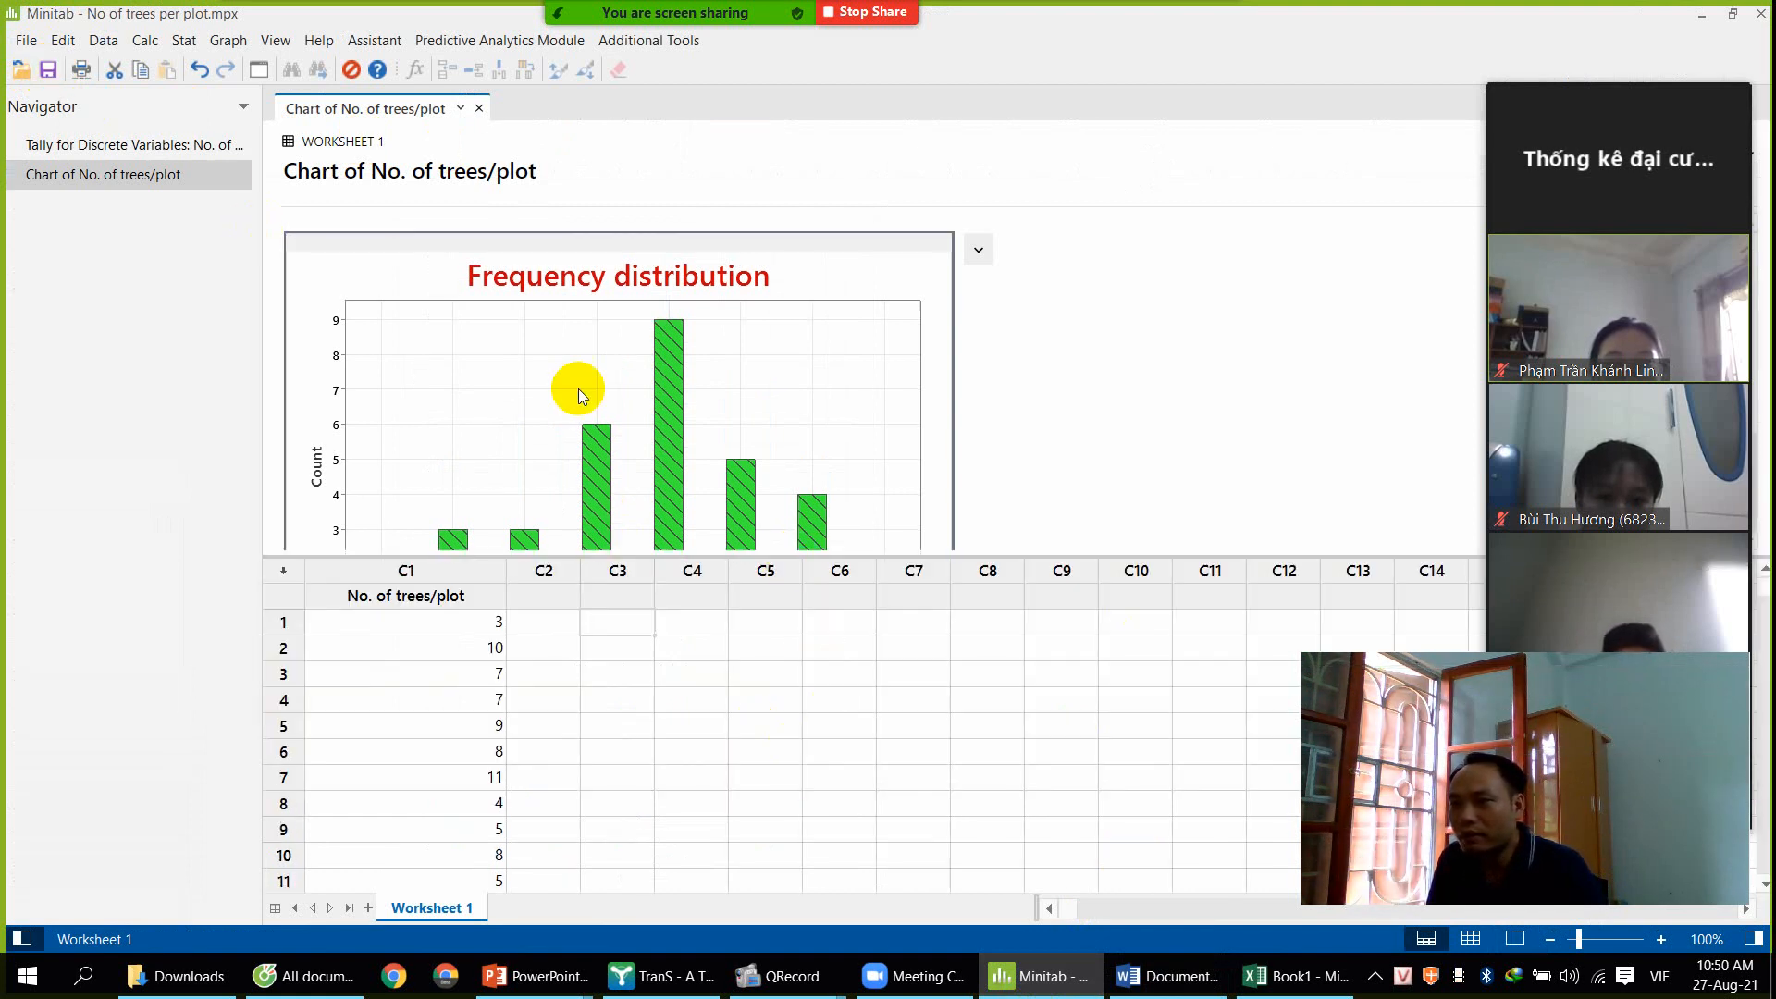
left_click(24, 41)
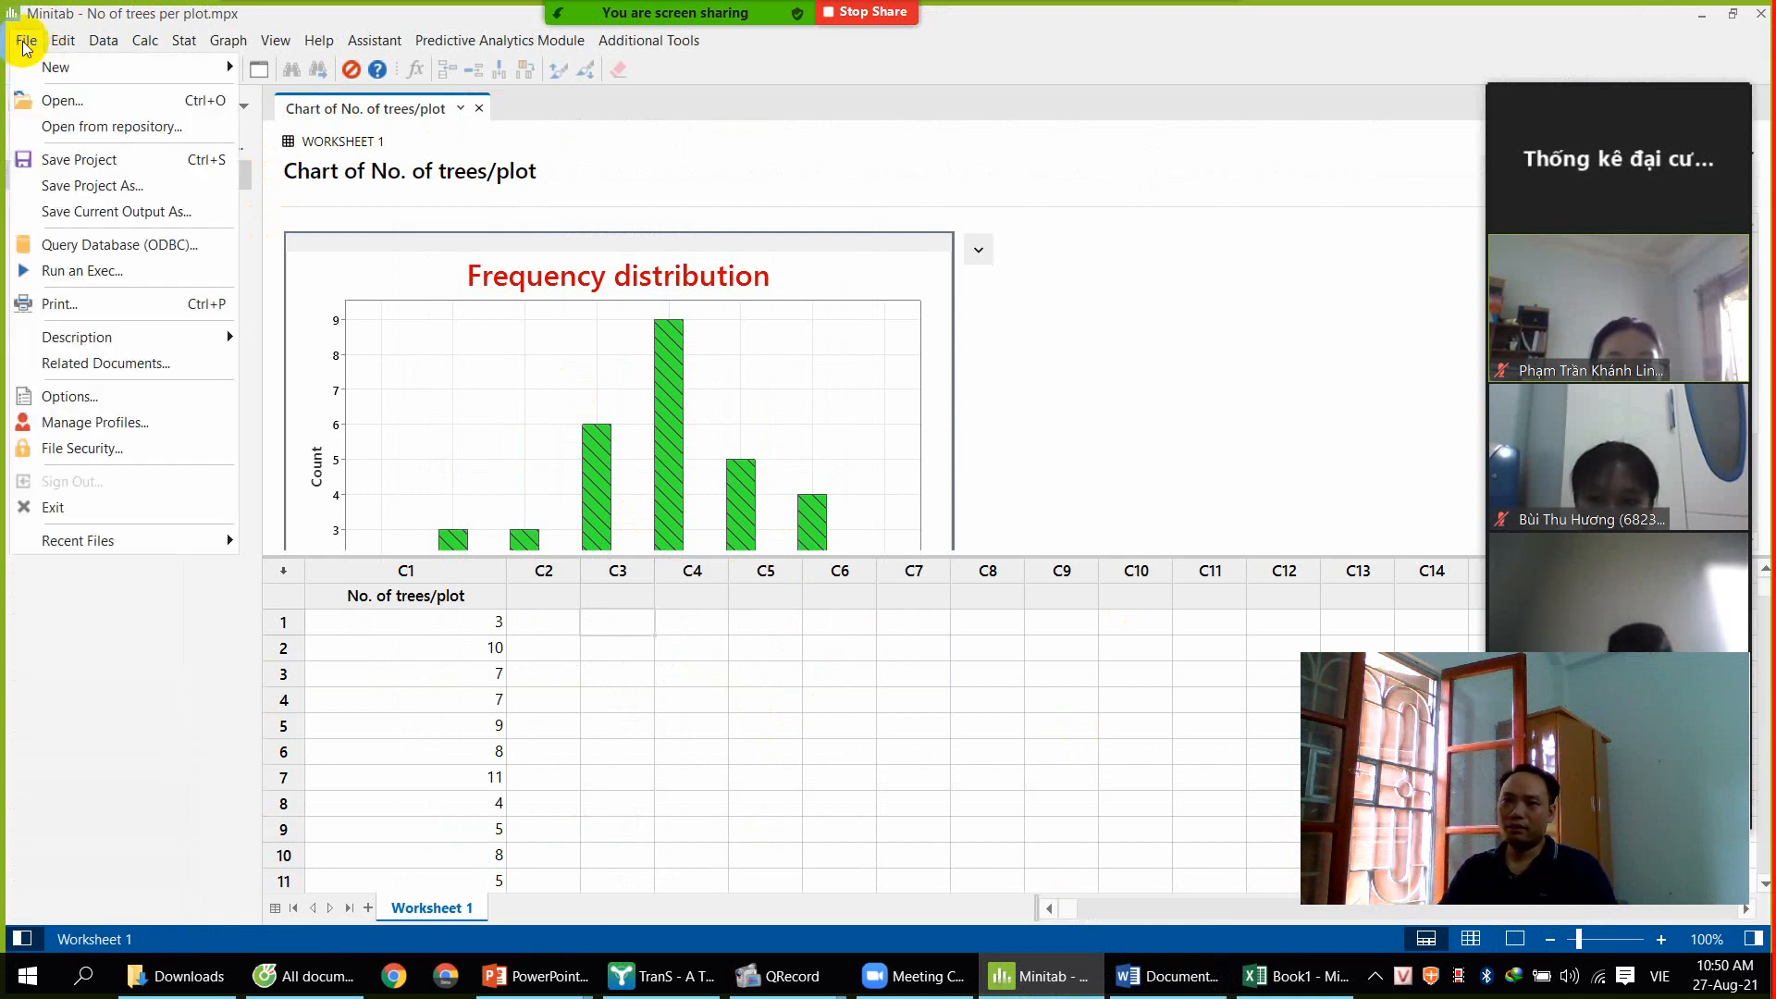
left_click(1241, 43)
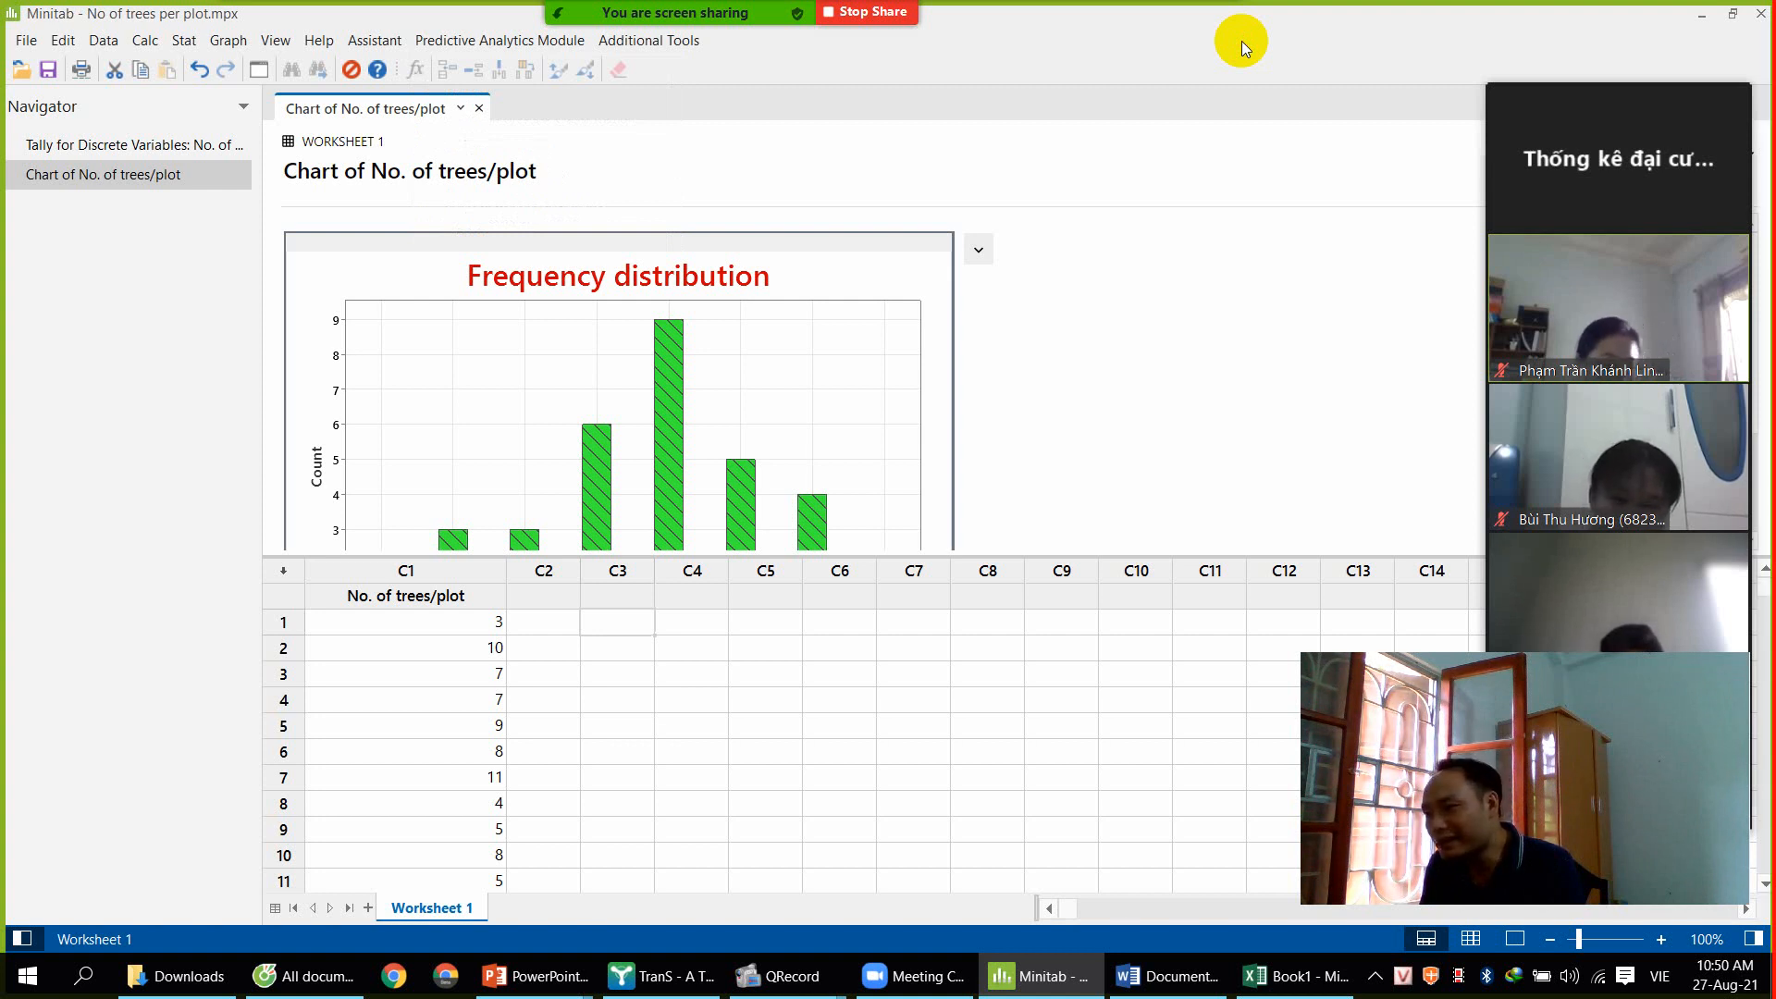
Switch to File Explorer and open Attendance.xlsx from the 5. Advanced training > Bachelor > Statistics > 2021 folder on drive E
left_click(176, 976)
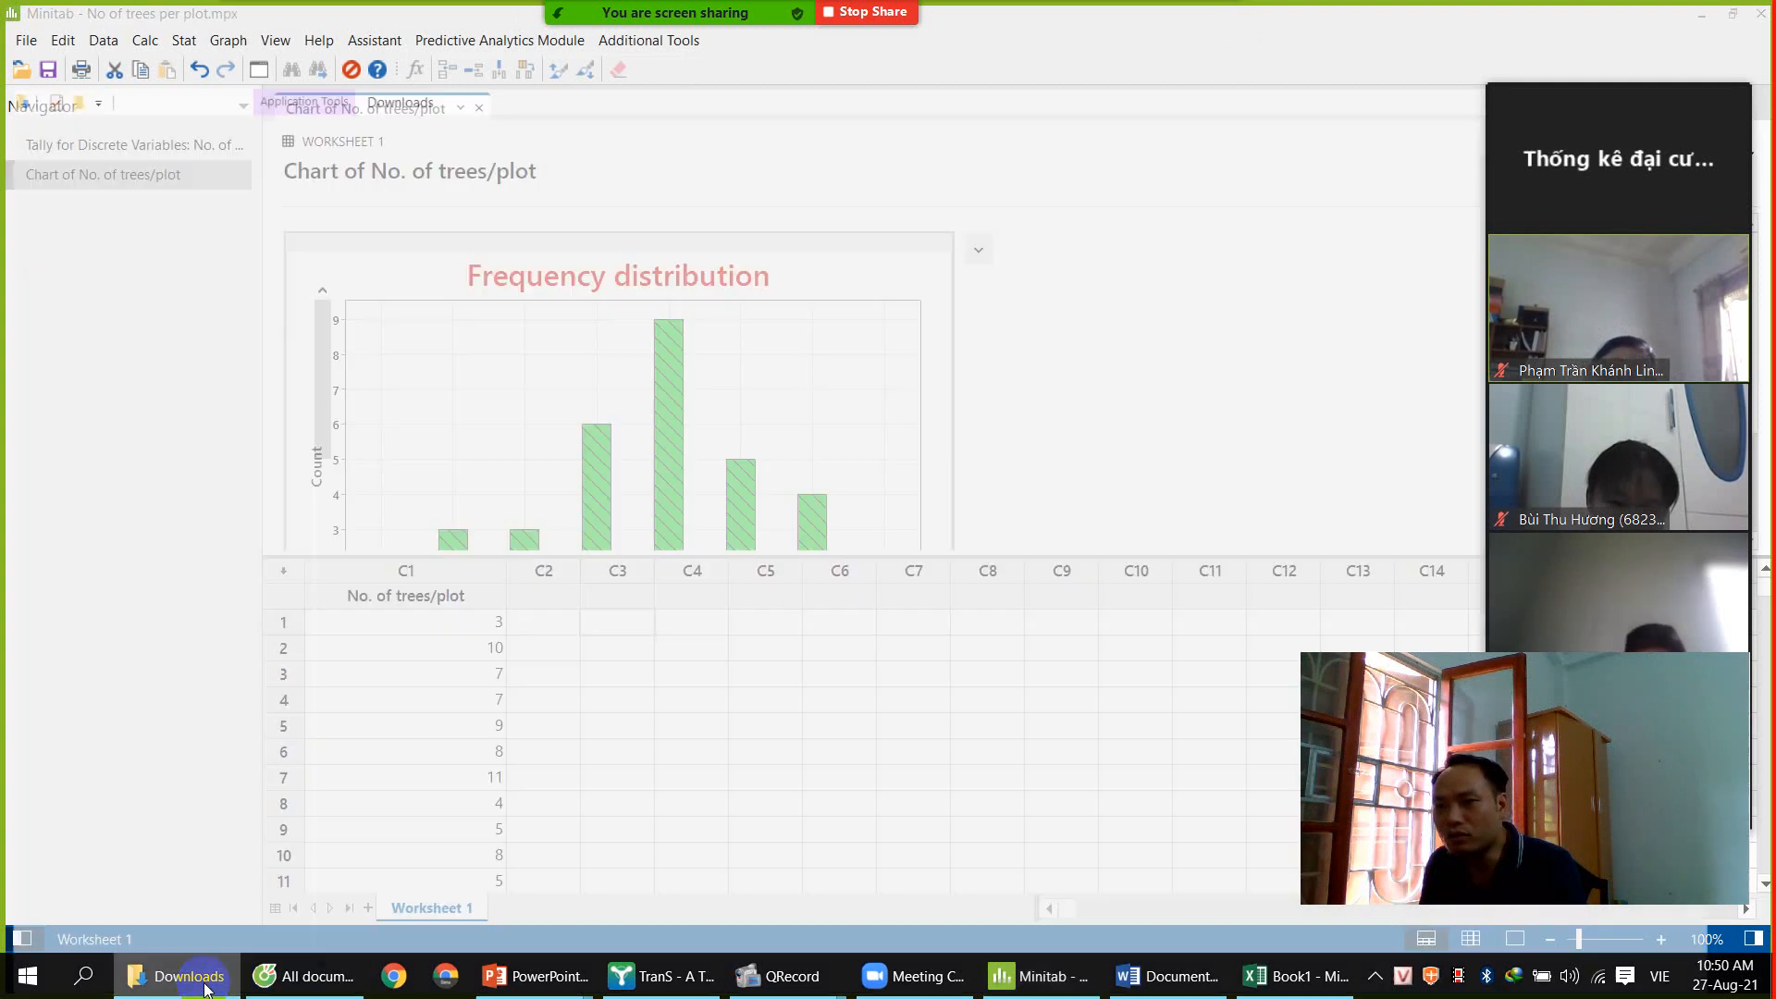
left_click_drag(318, 368, 305, 421)
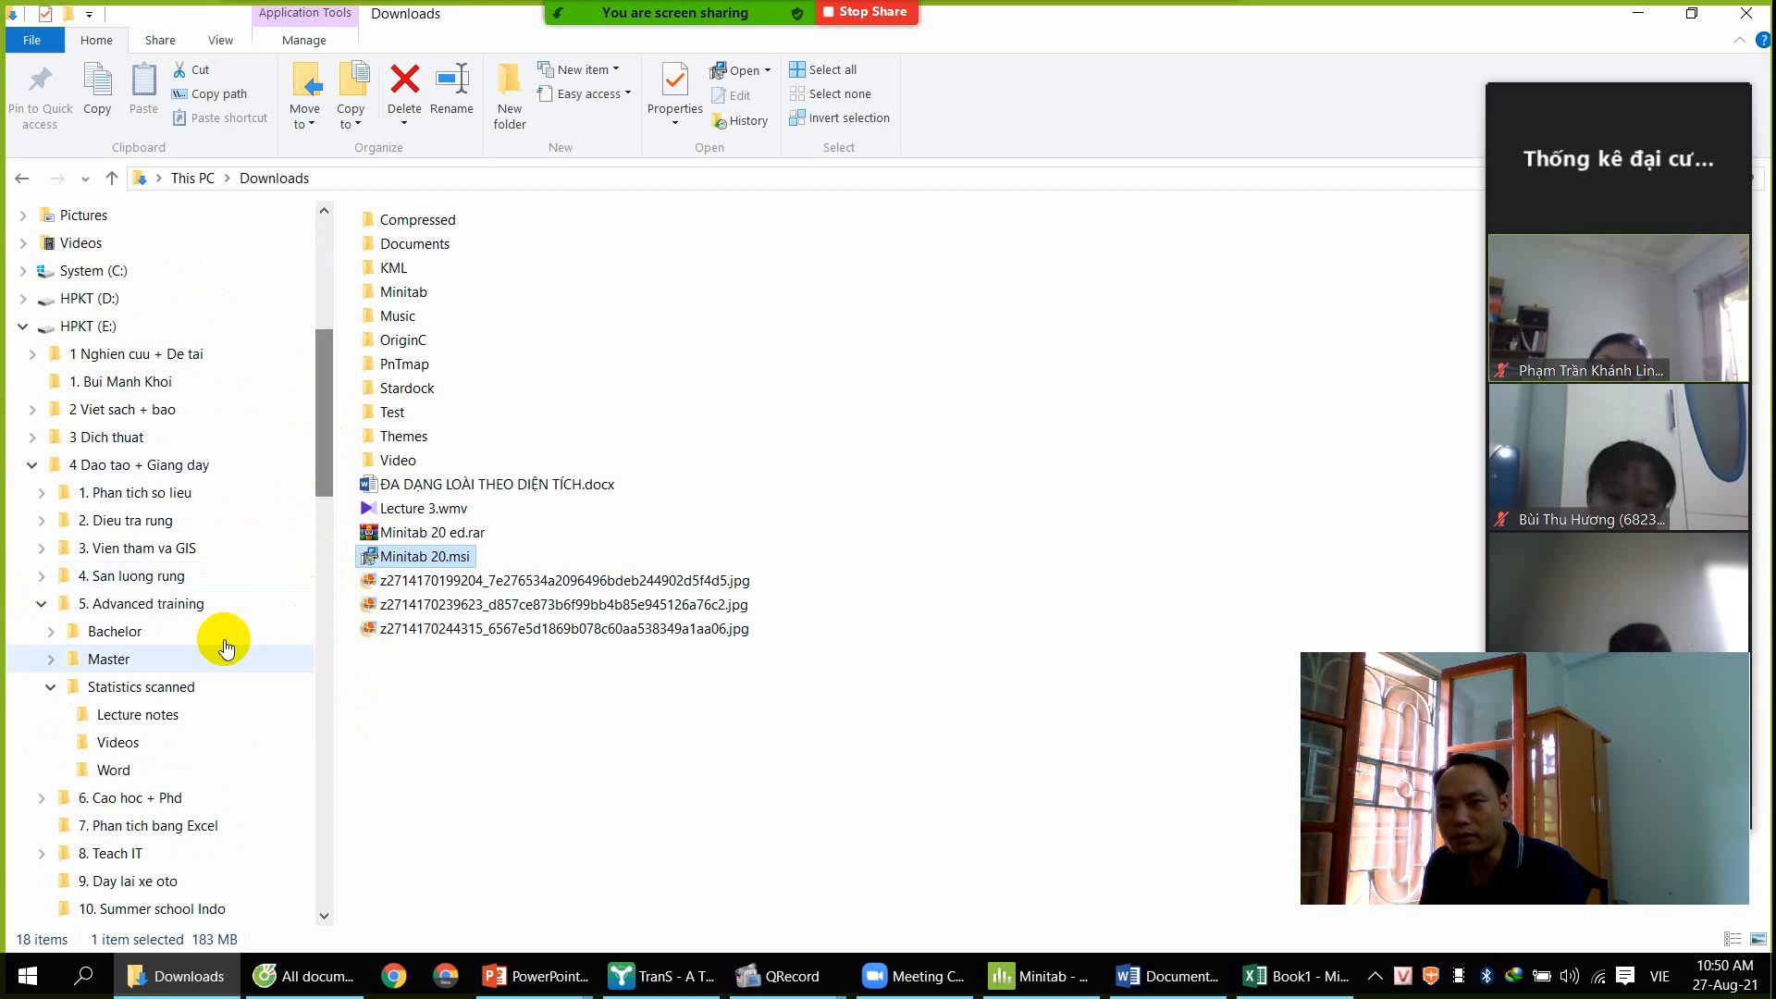
left_click(130, 603)
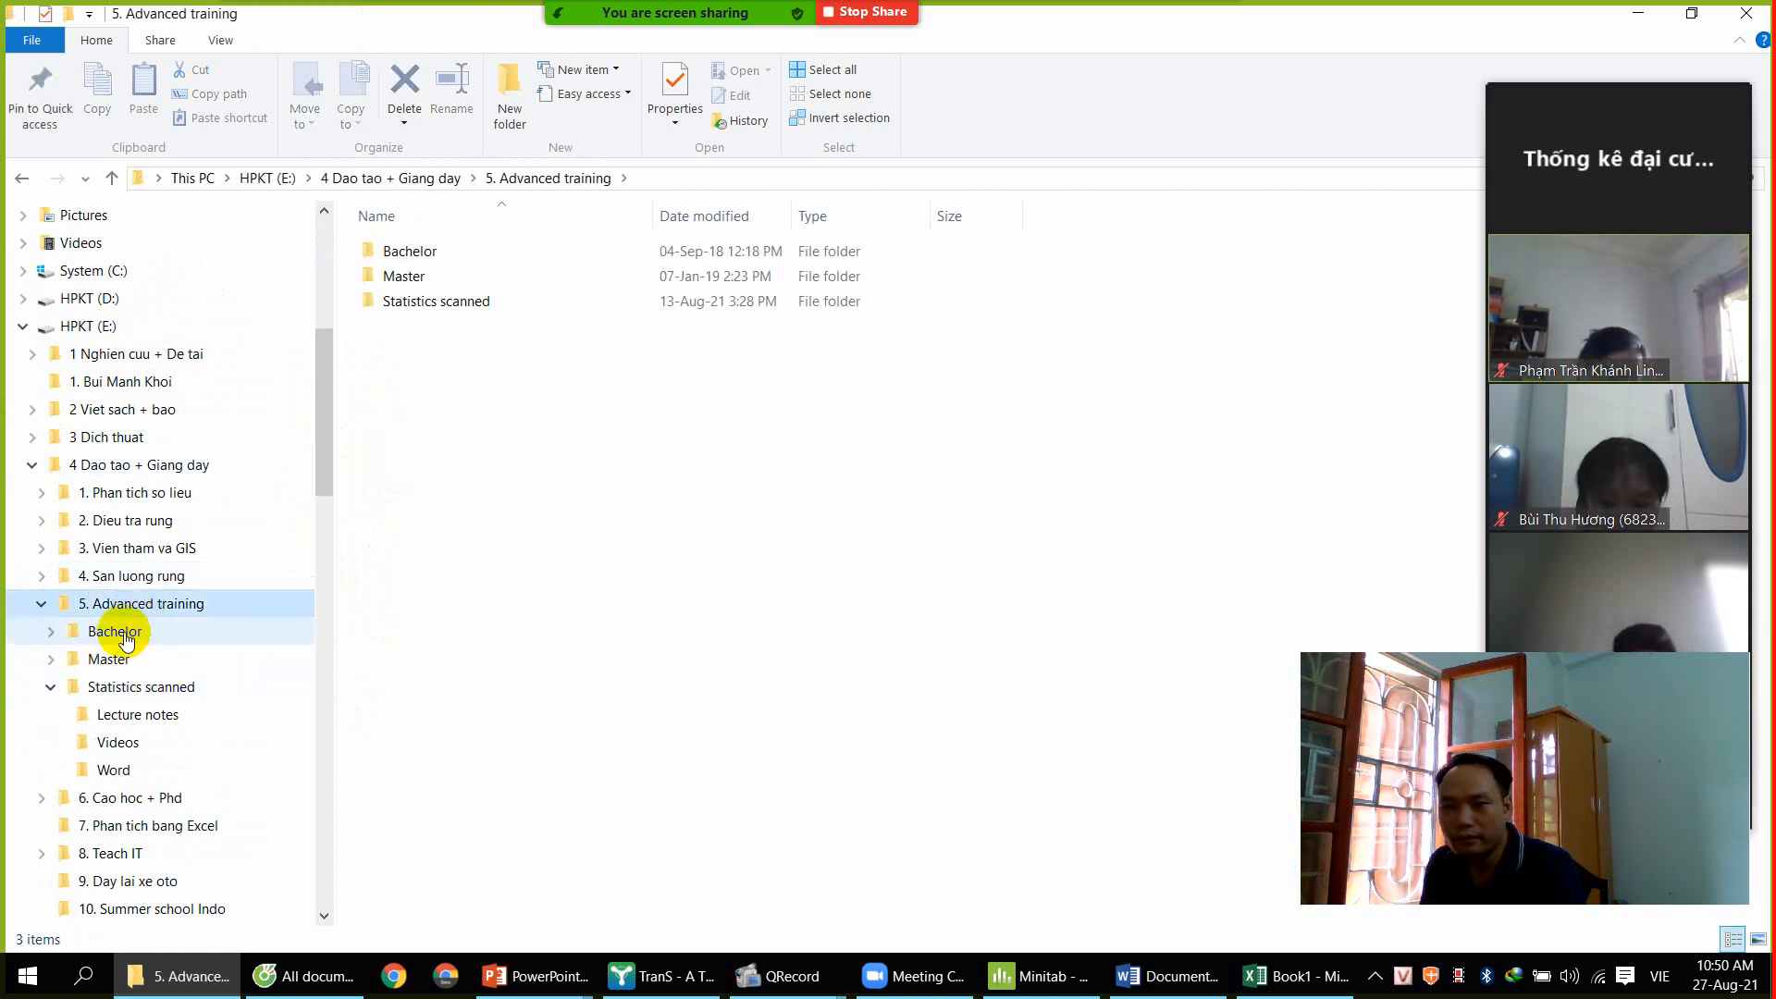
left_click(126, 637)
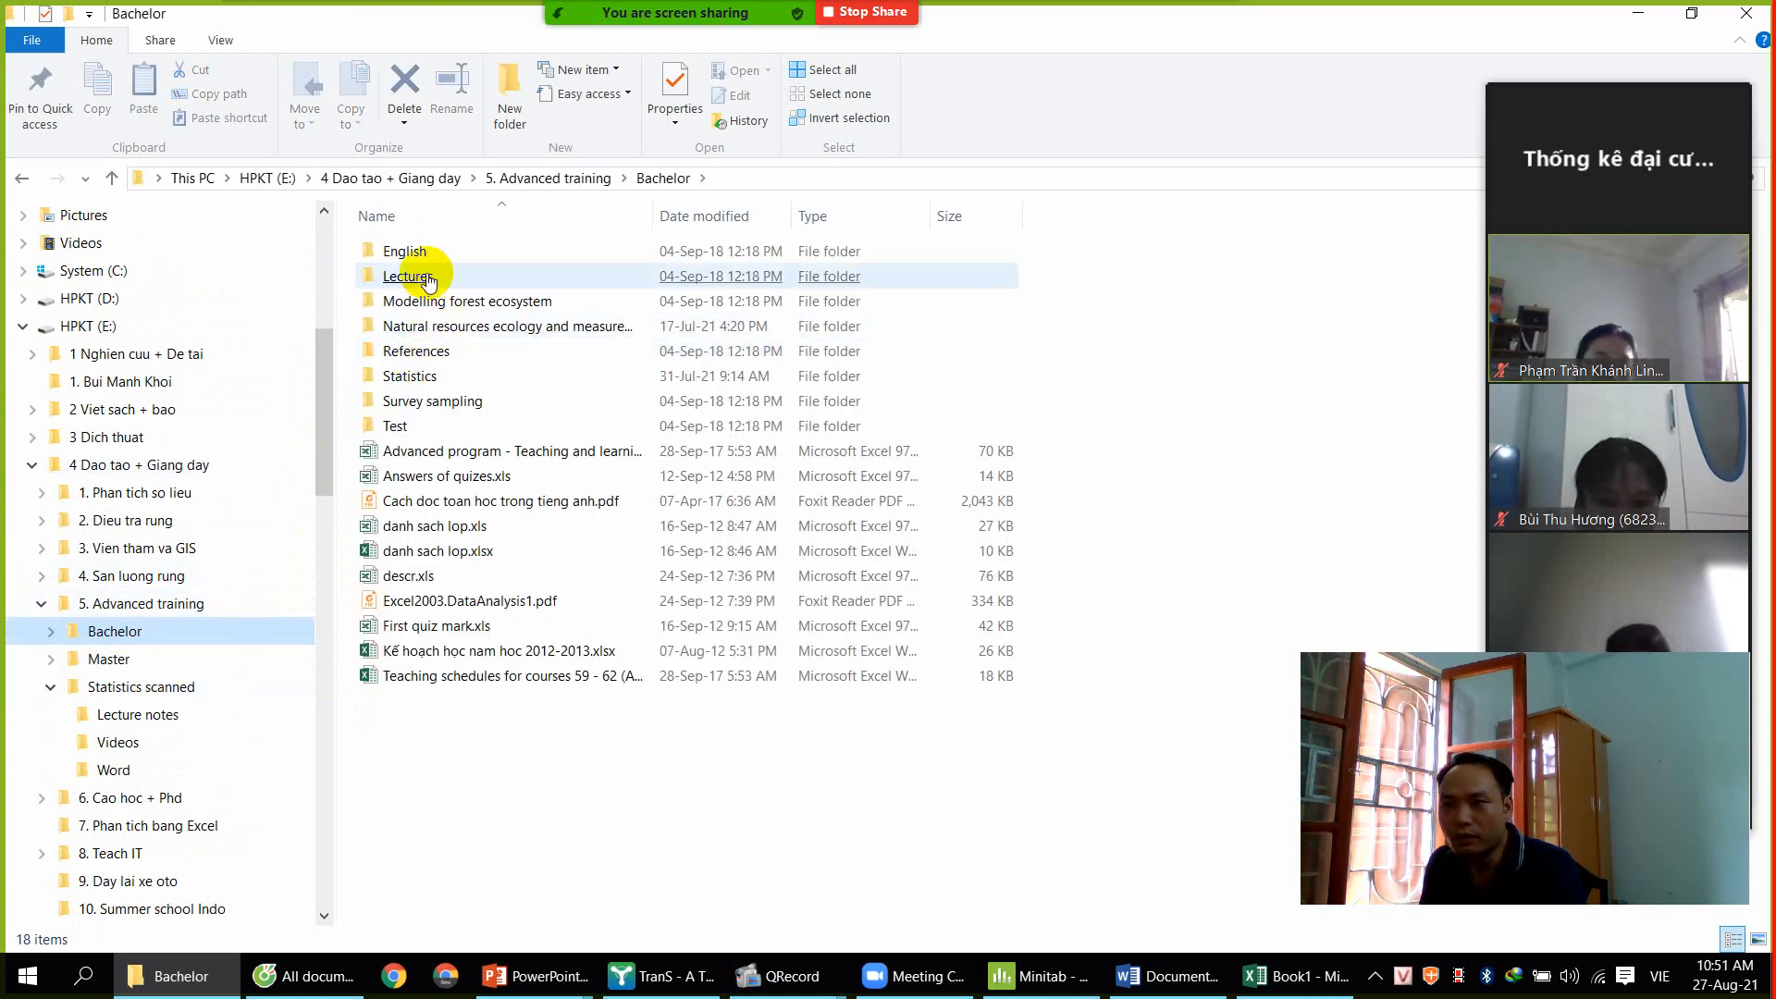
double_click(412, 377)
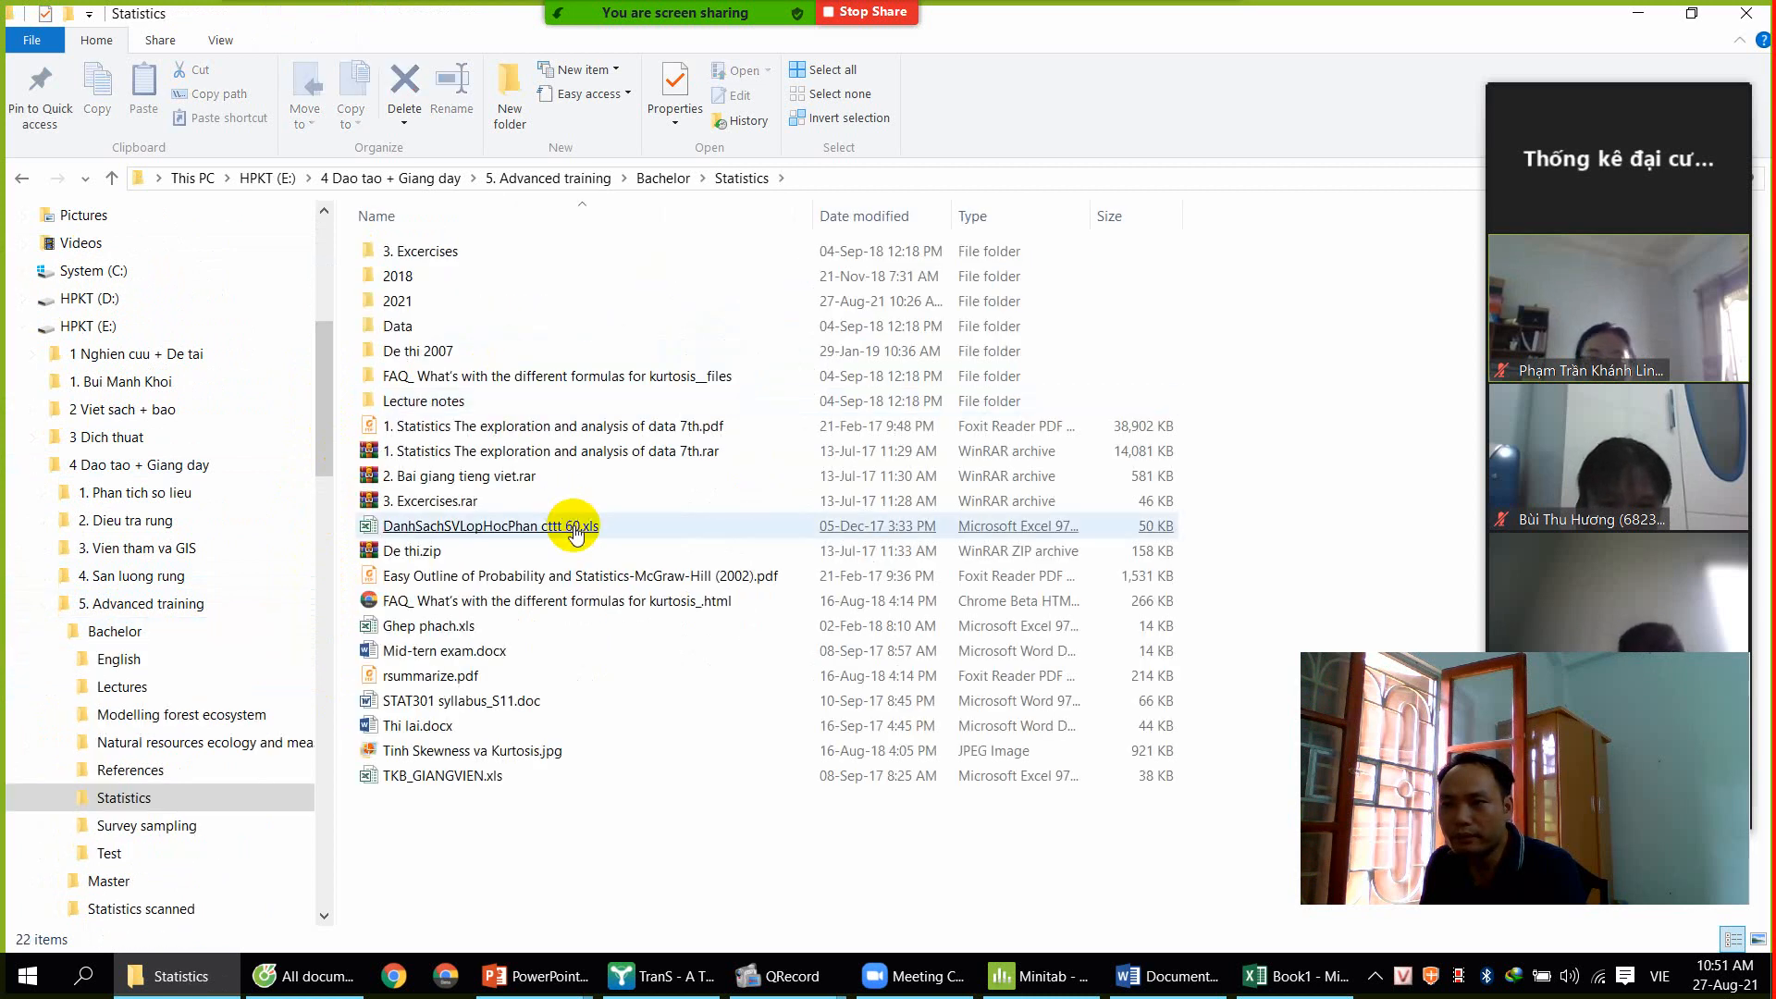
double_click(399, 300)
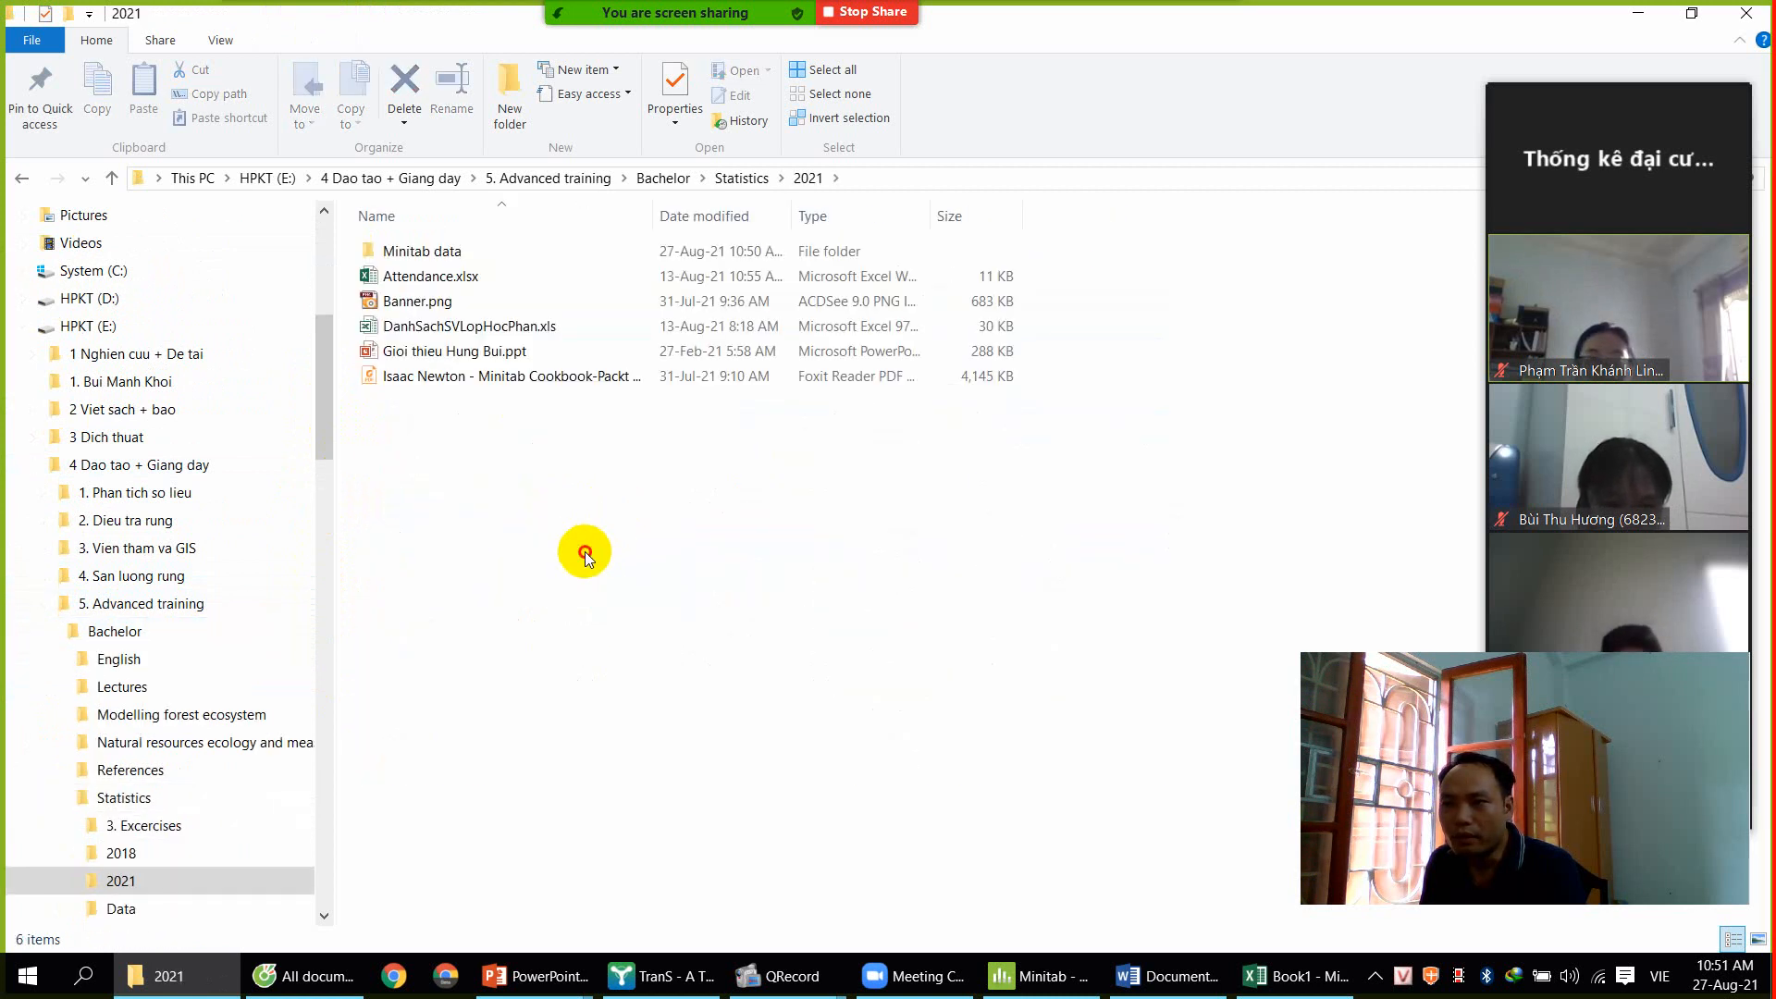
double_click(421, 276)
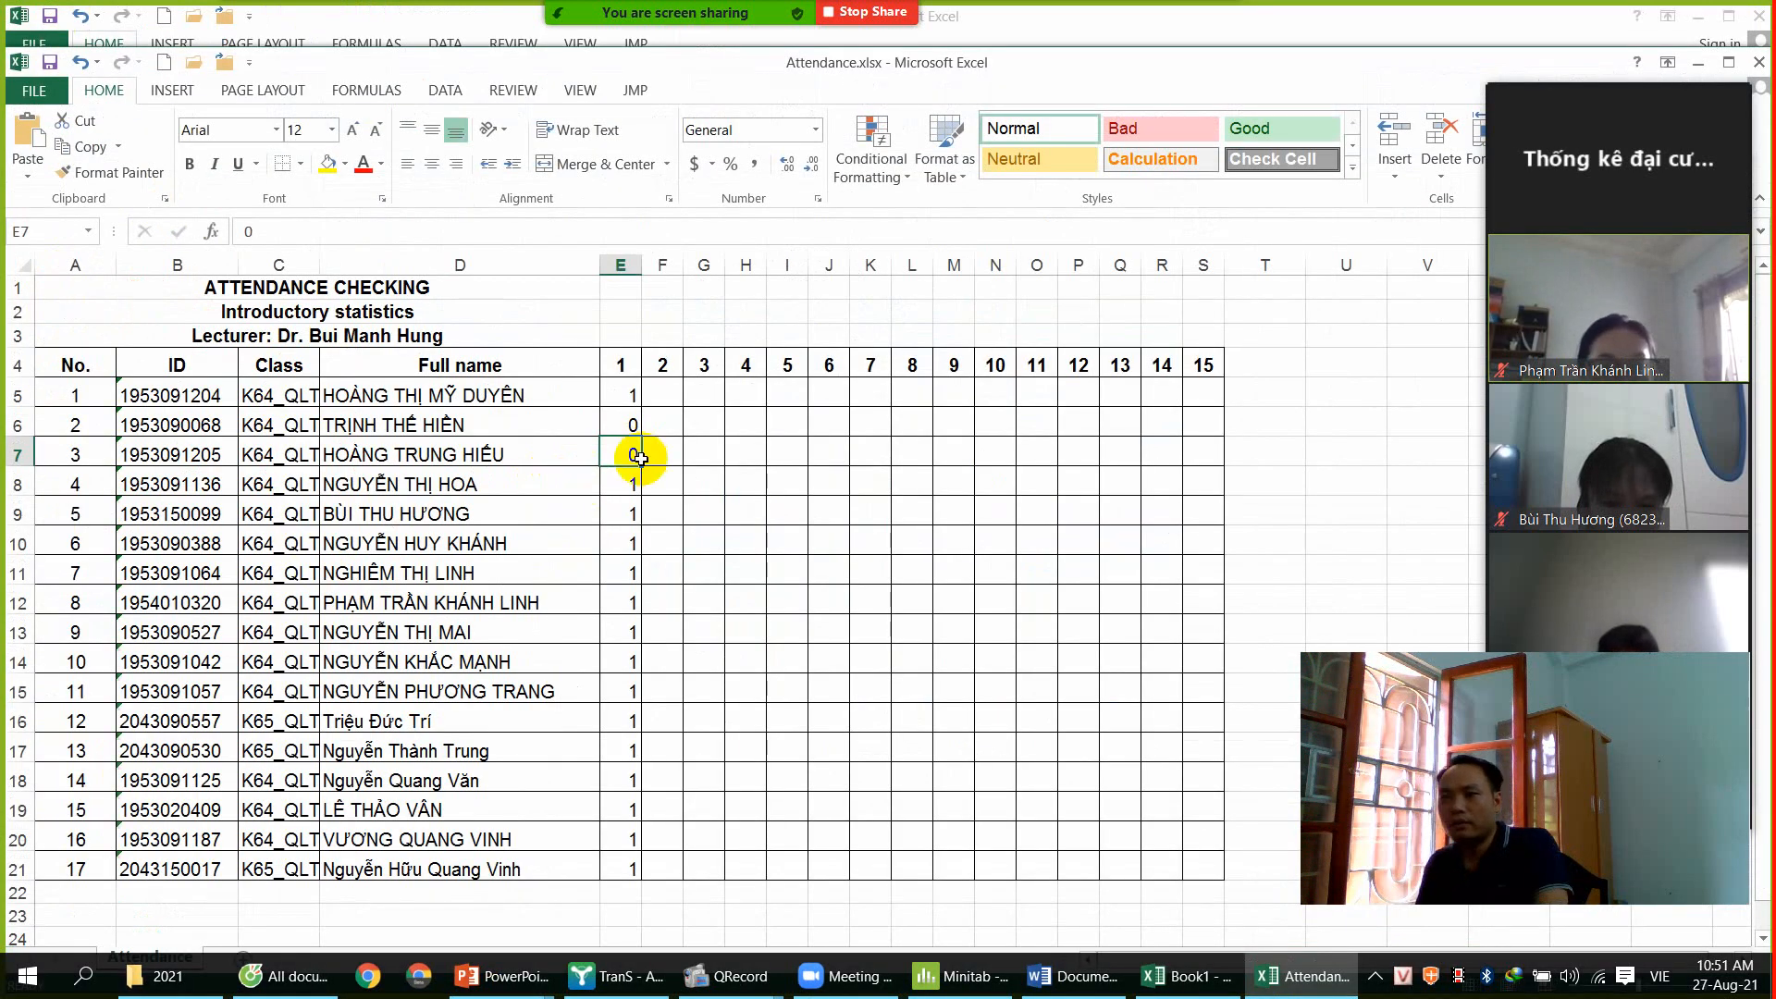
Record session 2 attendance for students 1 to 6 as 1, 0, 1, 1, 1 and 1 in cells F5 to F10
left_click(667, 392)
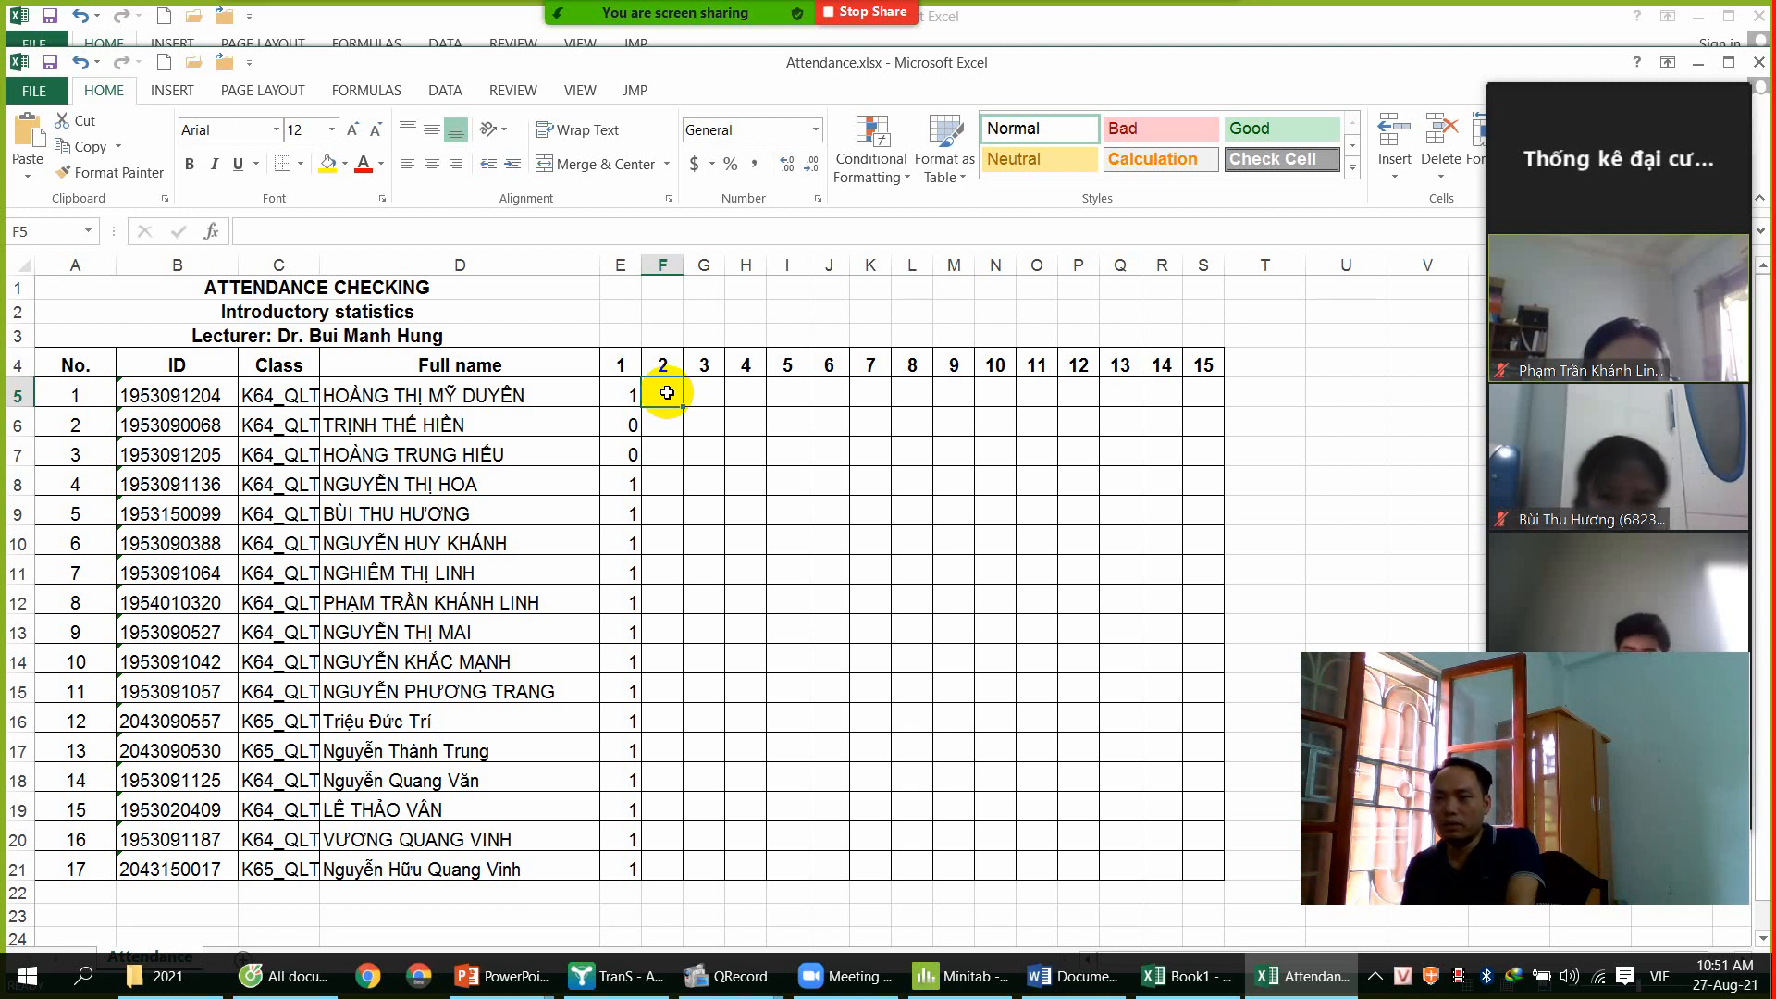
type("1")
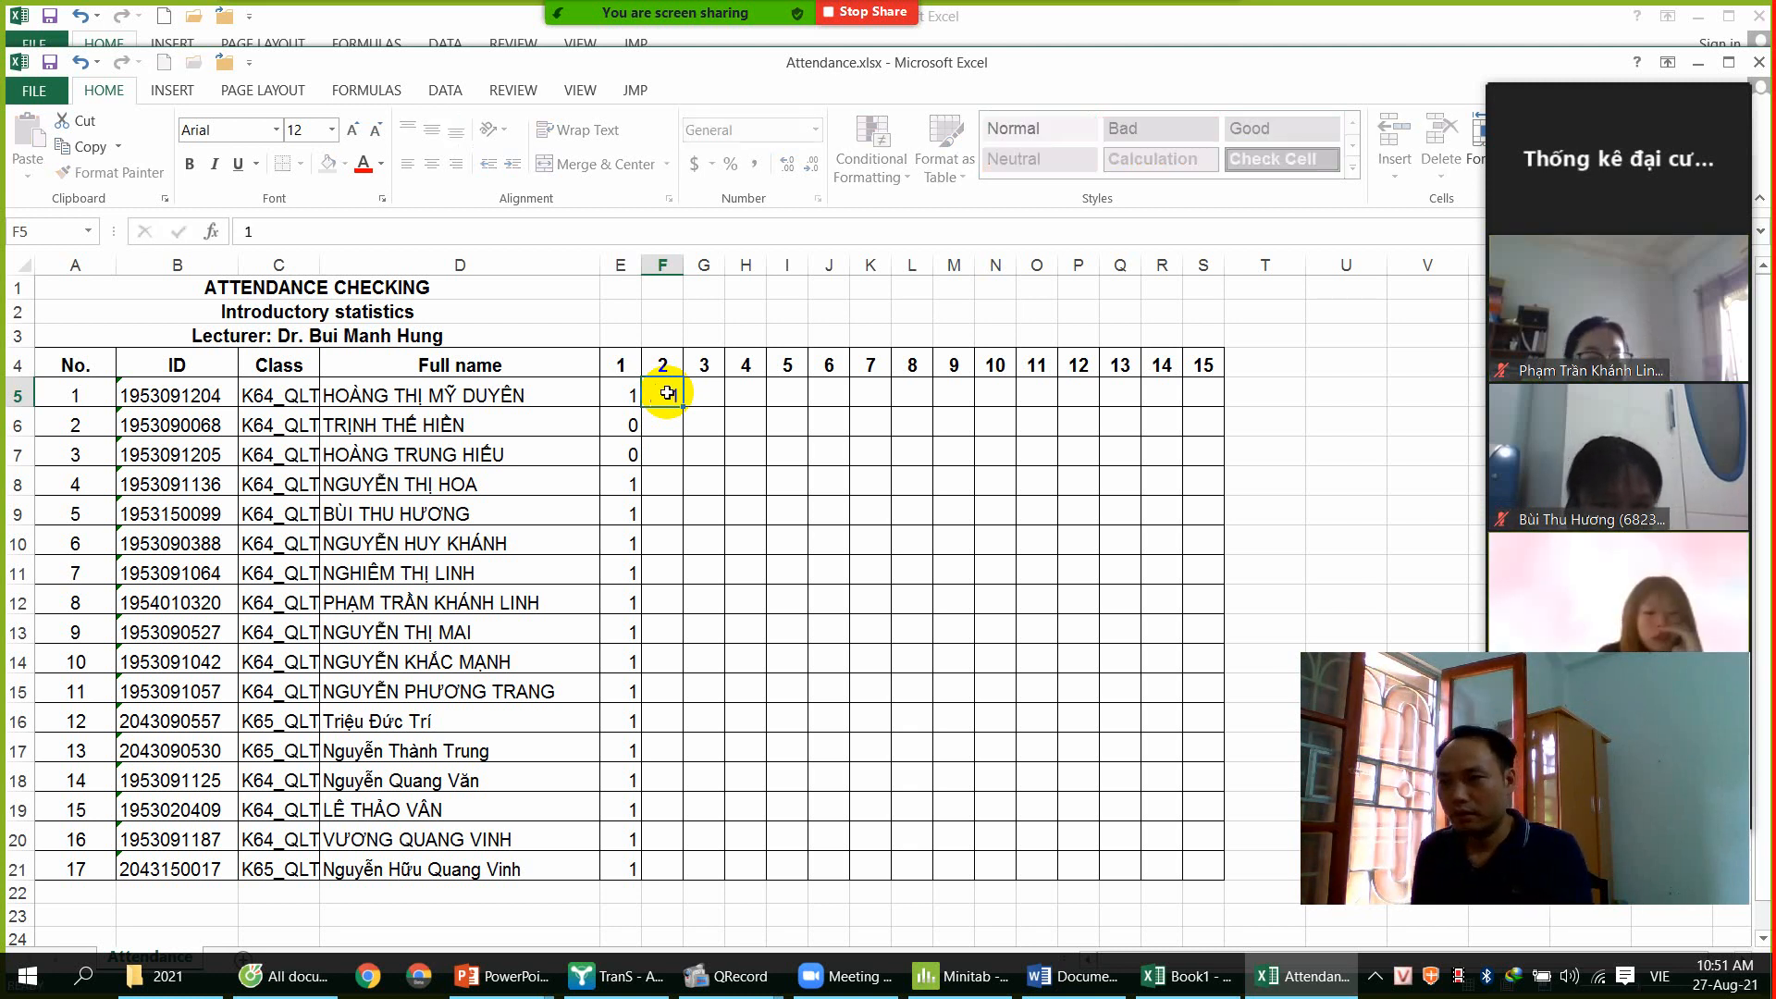
key("Return")
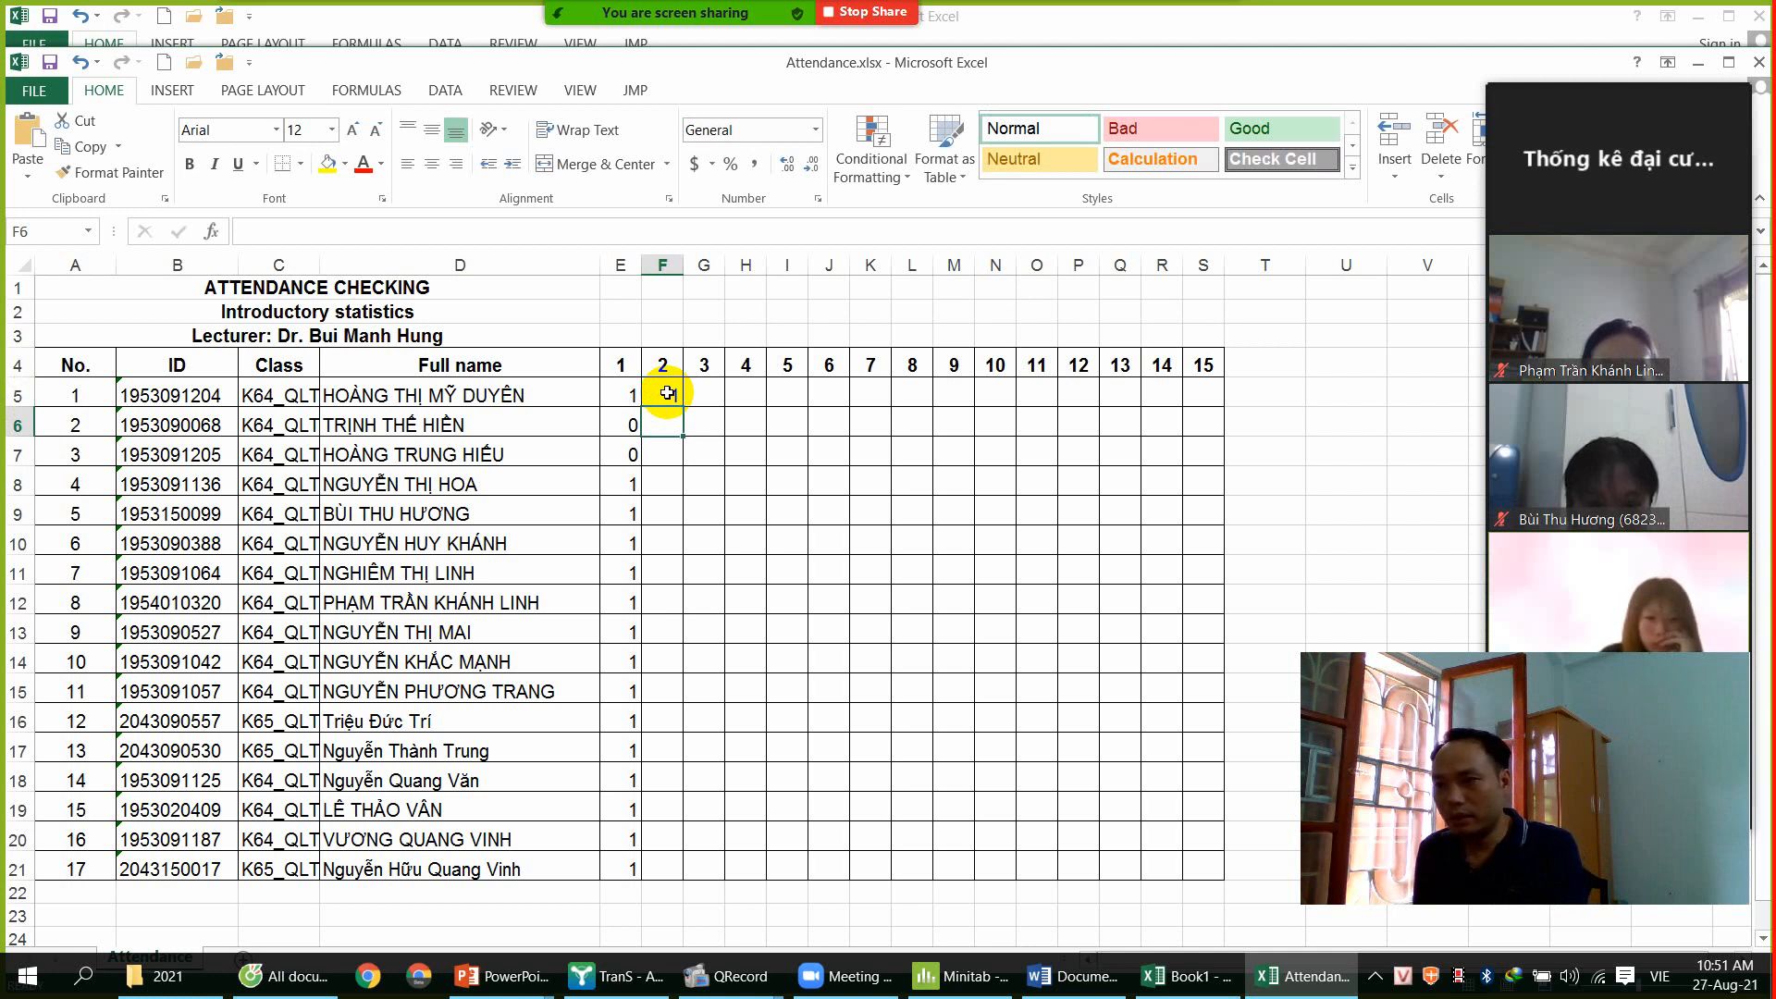
type("0")
key("Return")
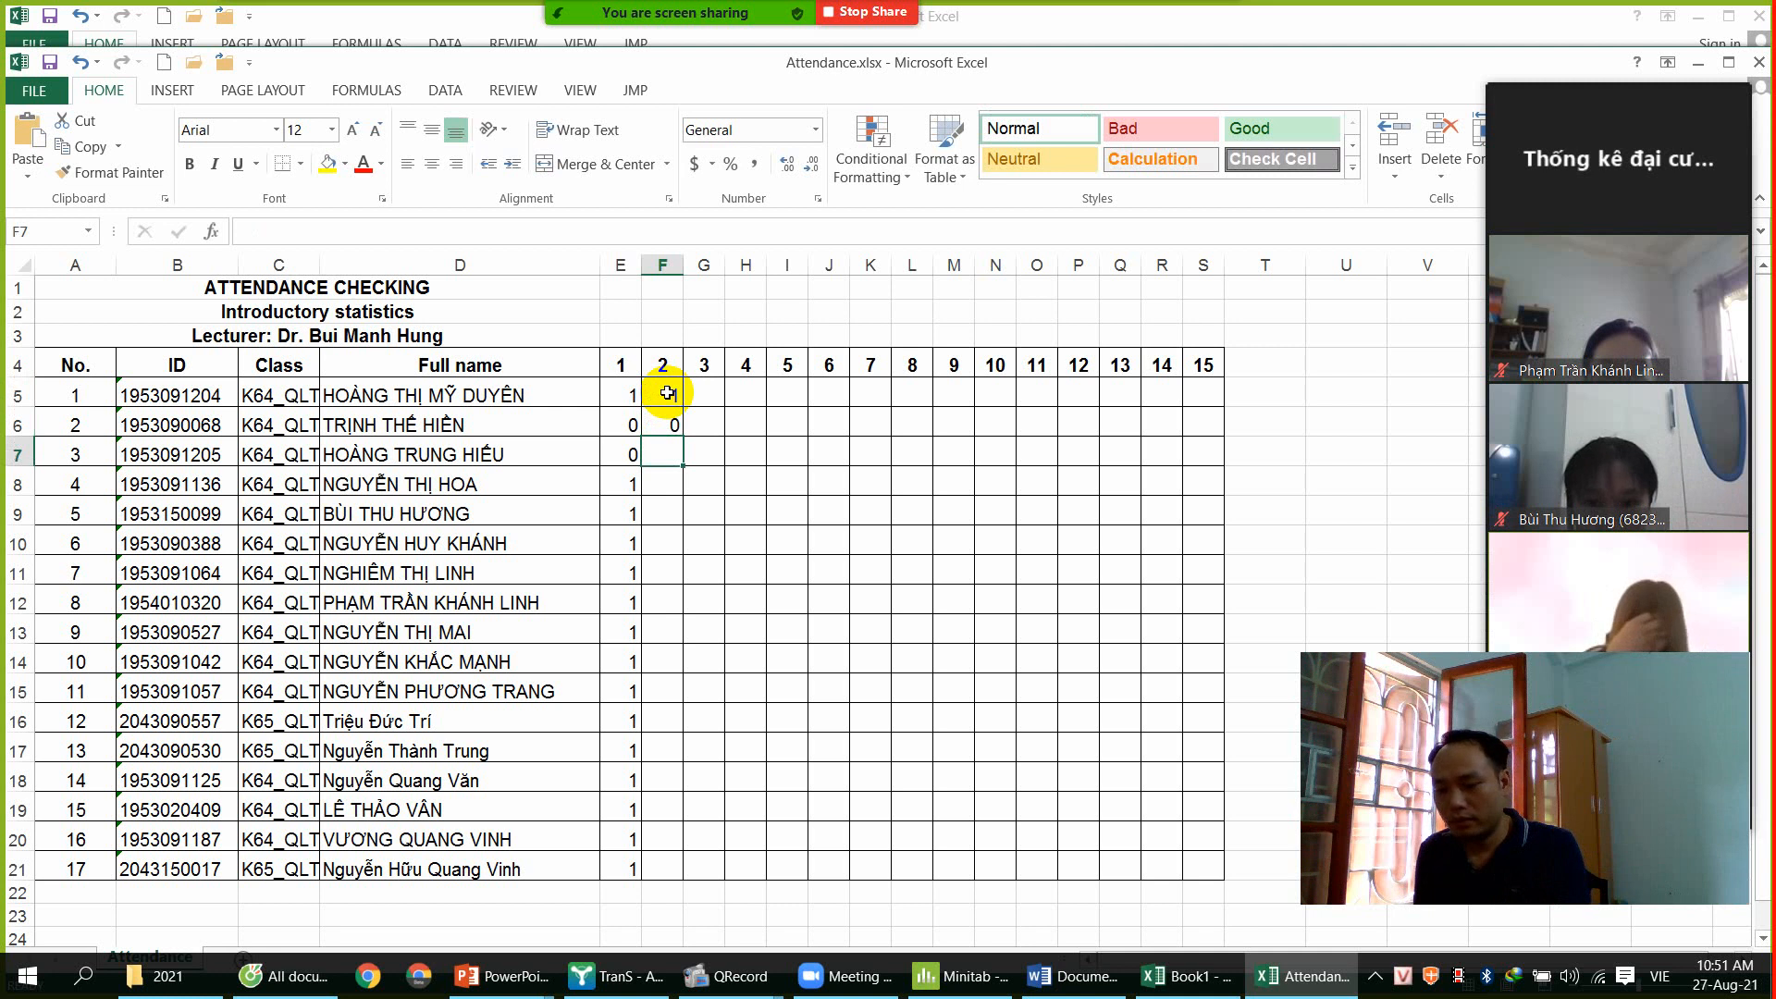
type("1")
key("Return")
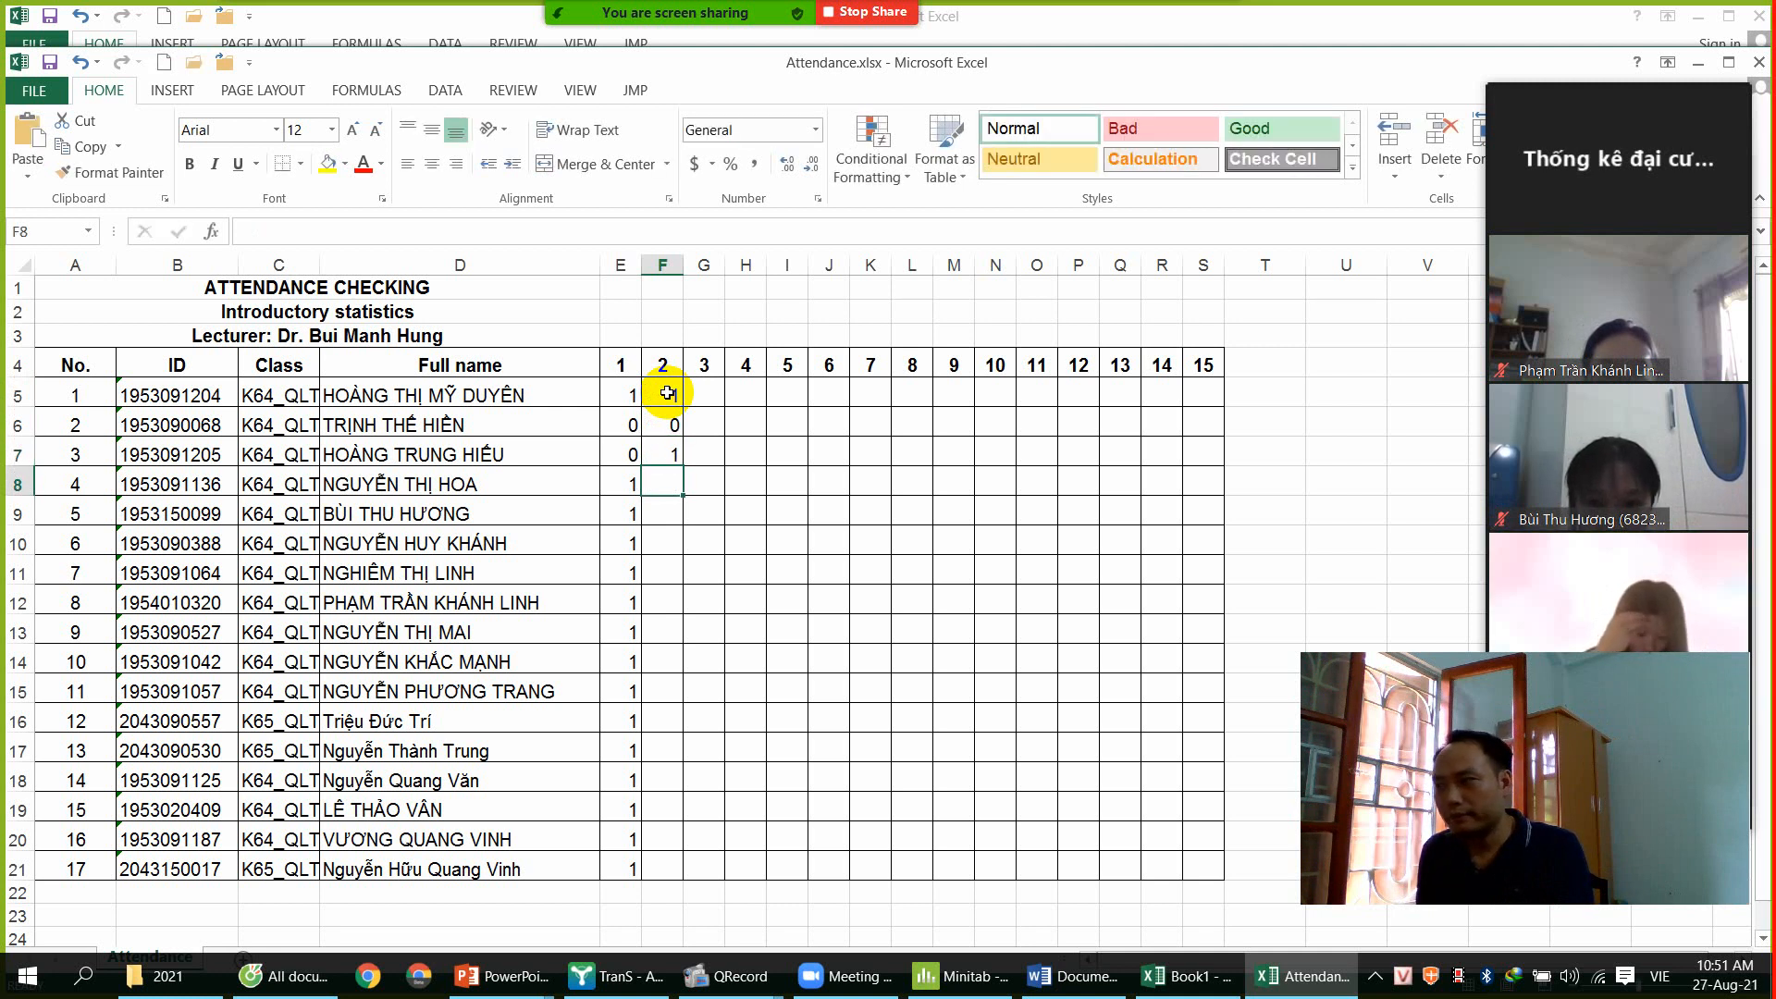
type("1")
key("Return")
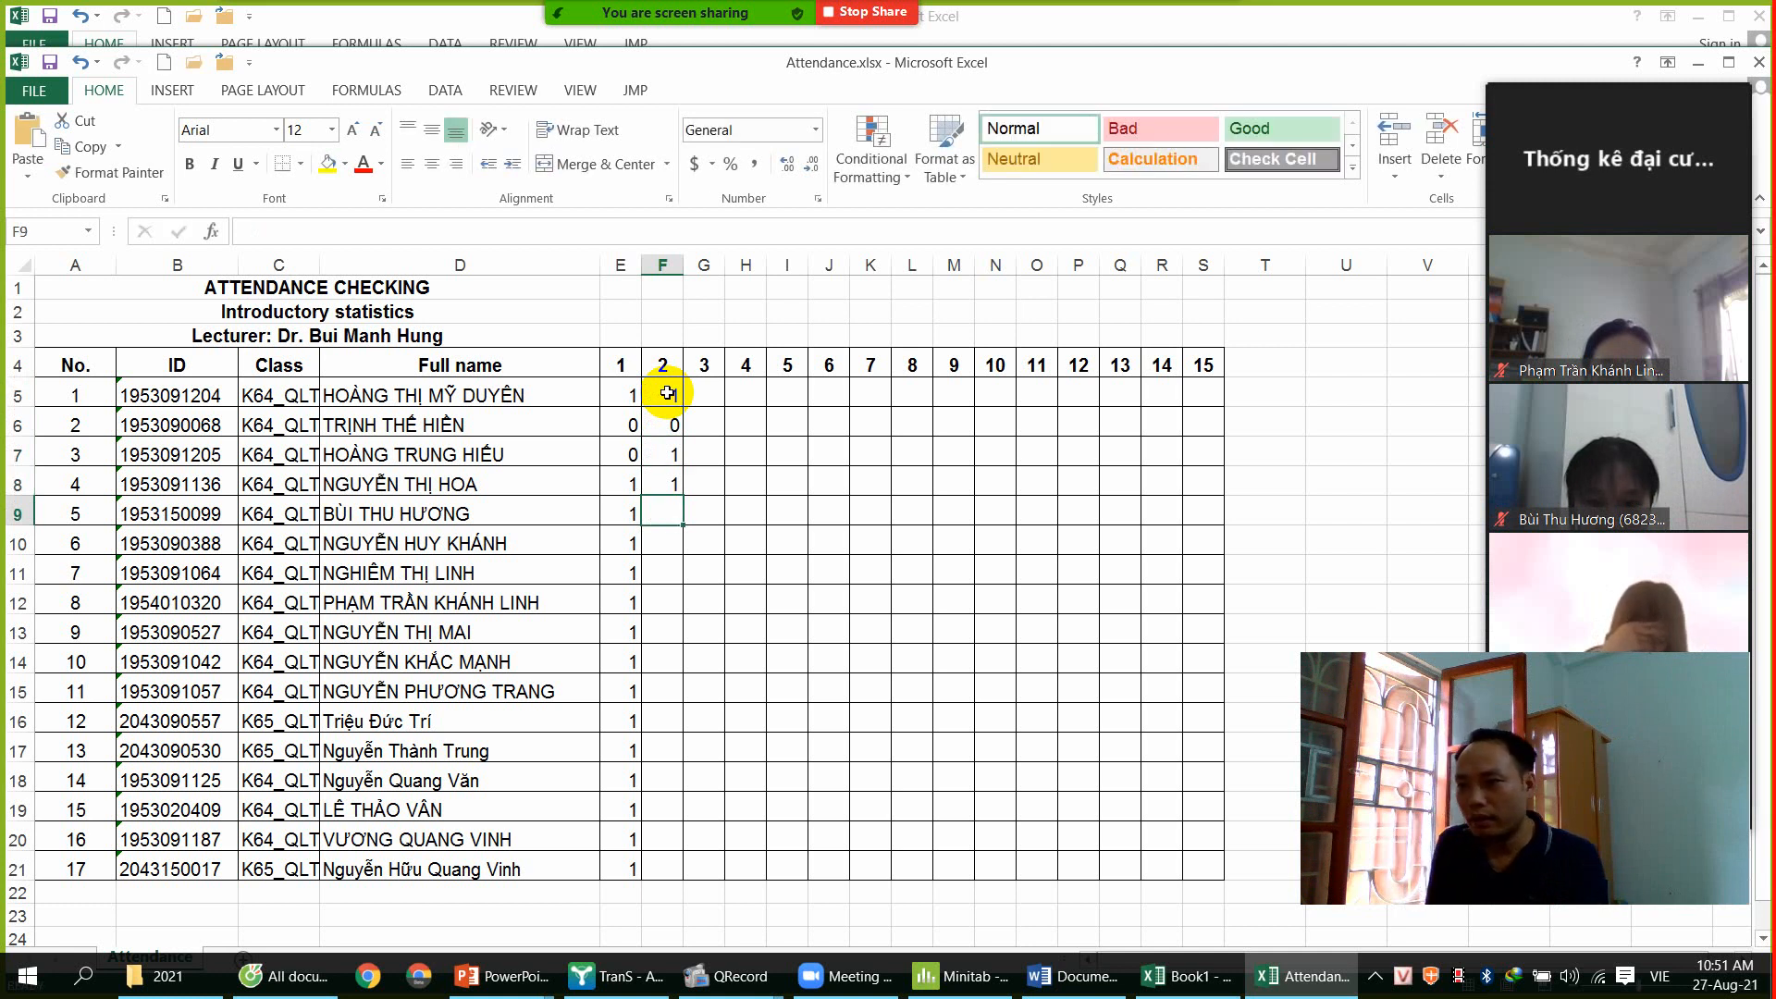
type("1")
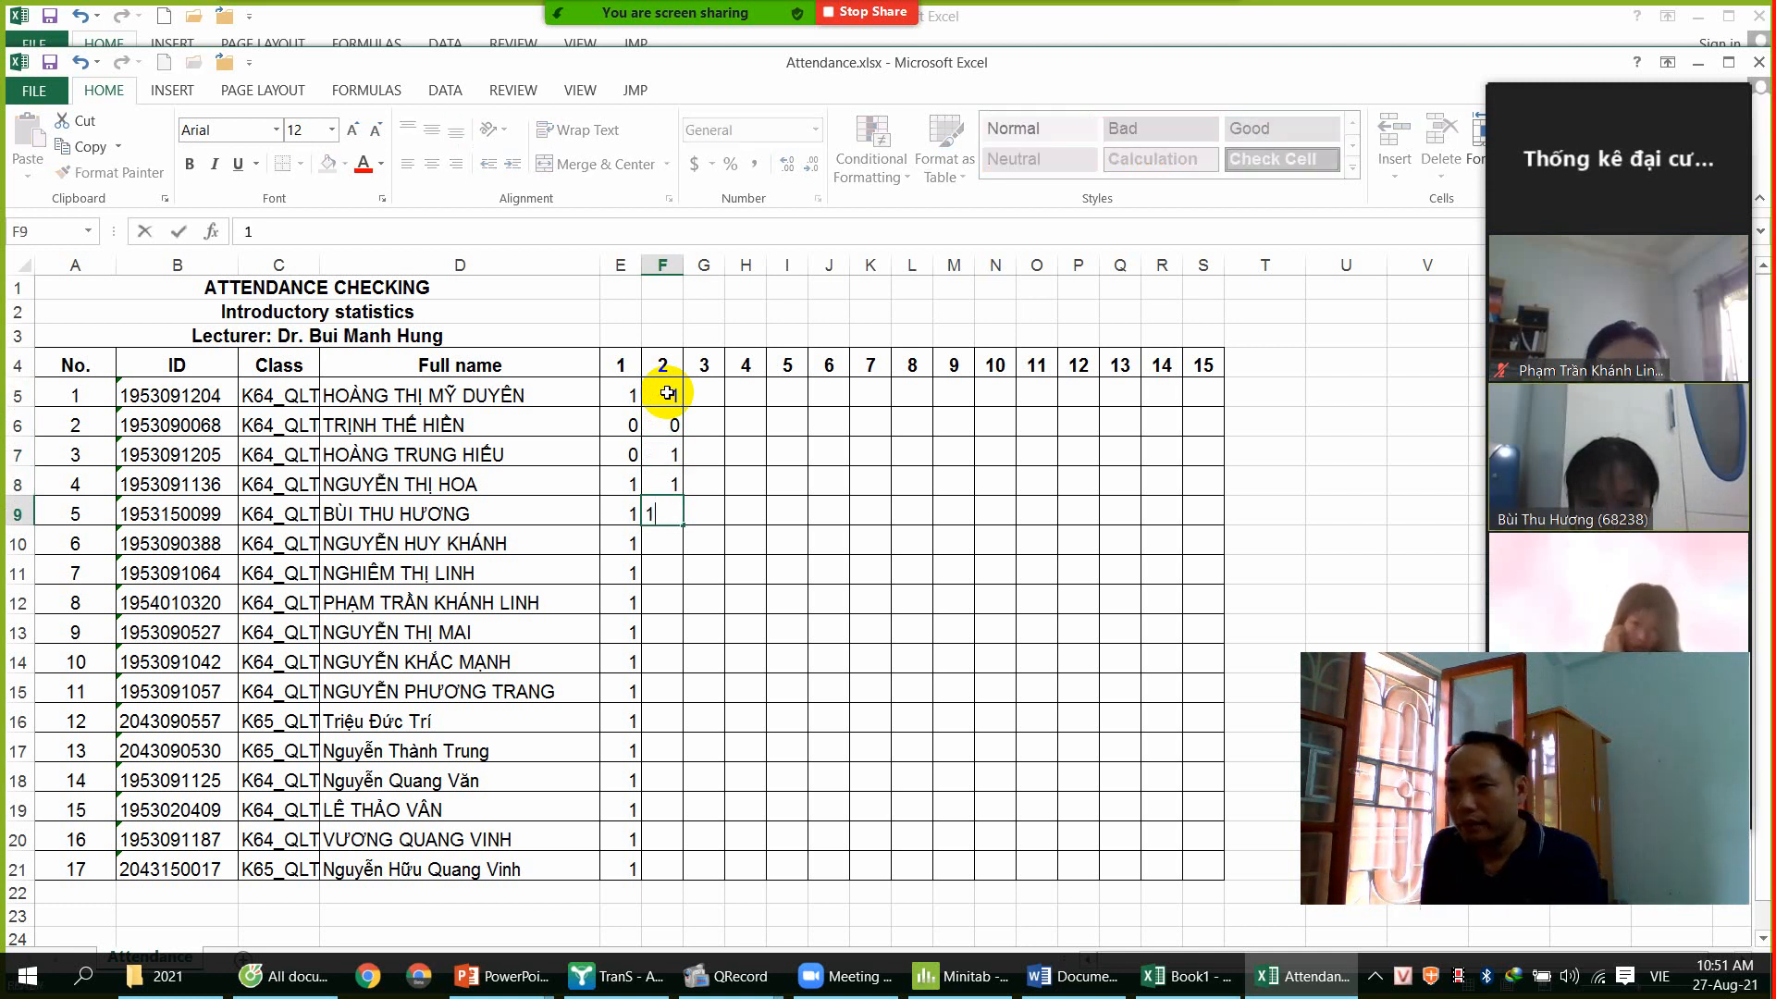
key("Return")
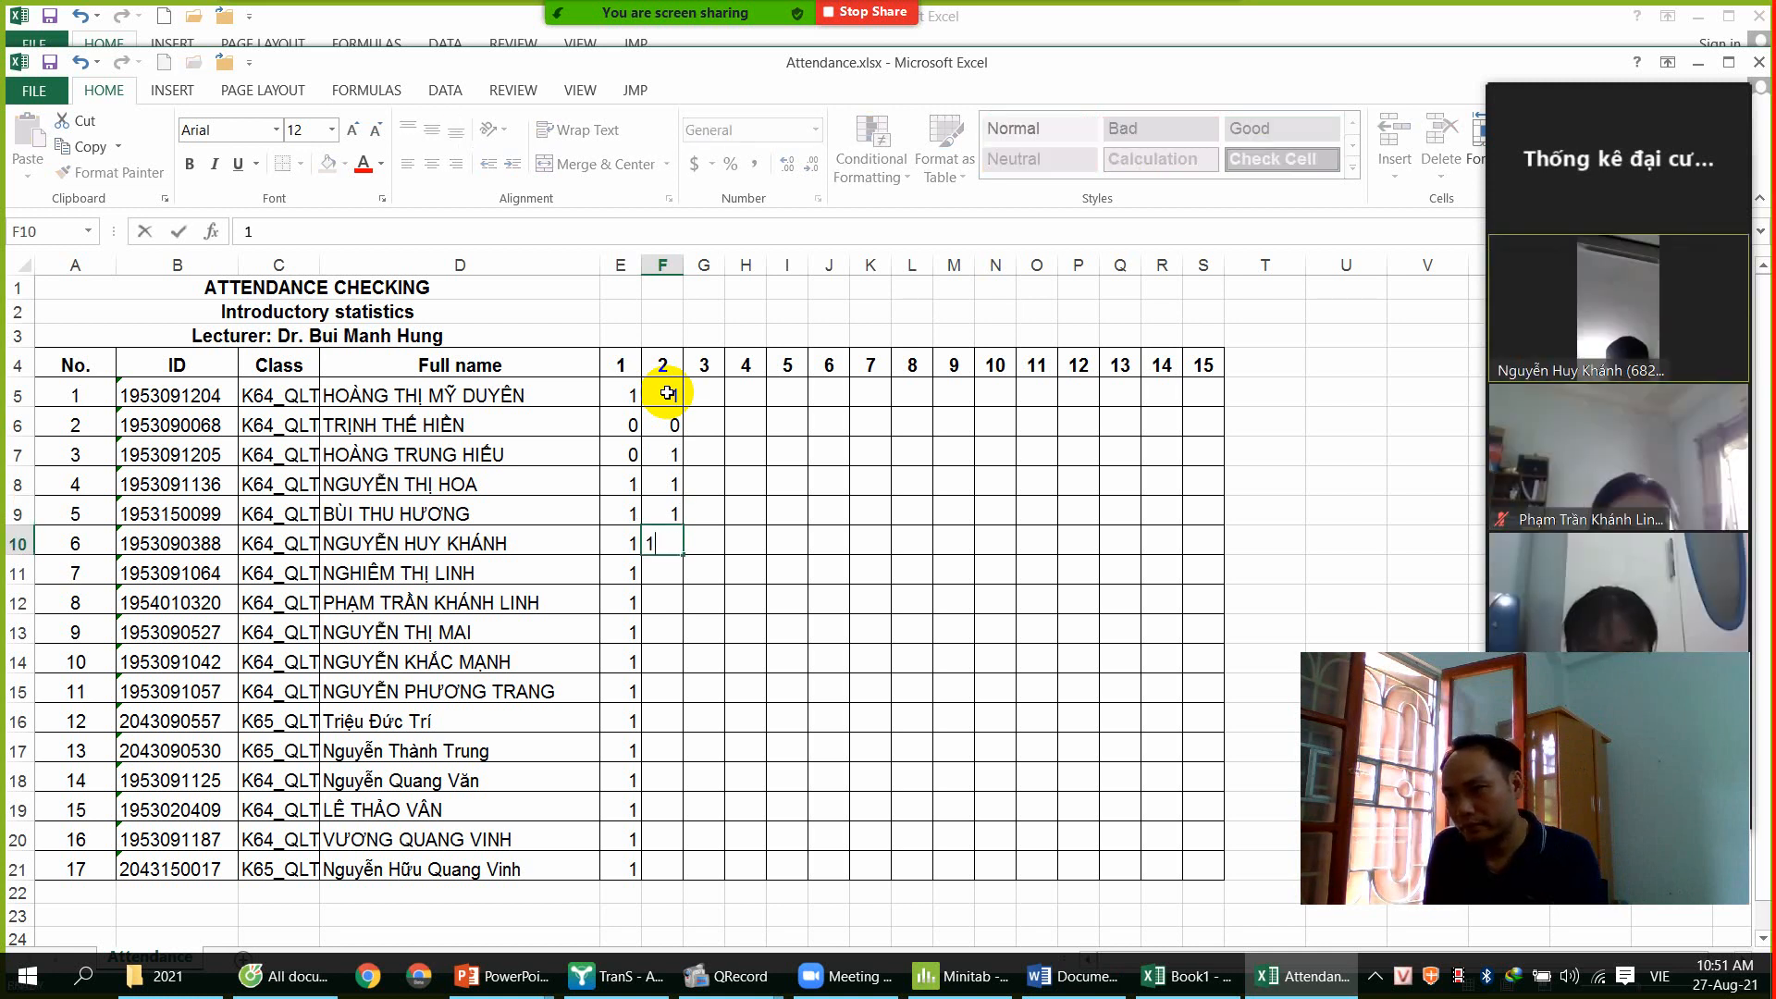
type("1")
key("Return")
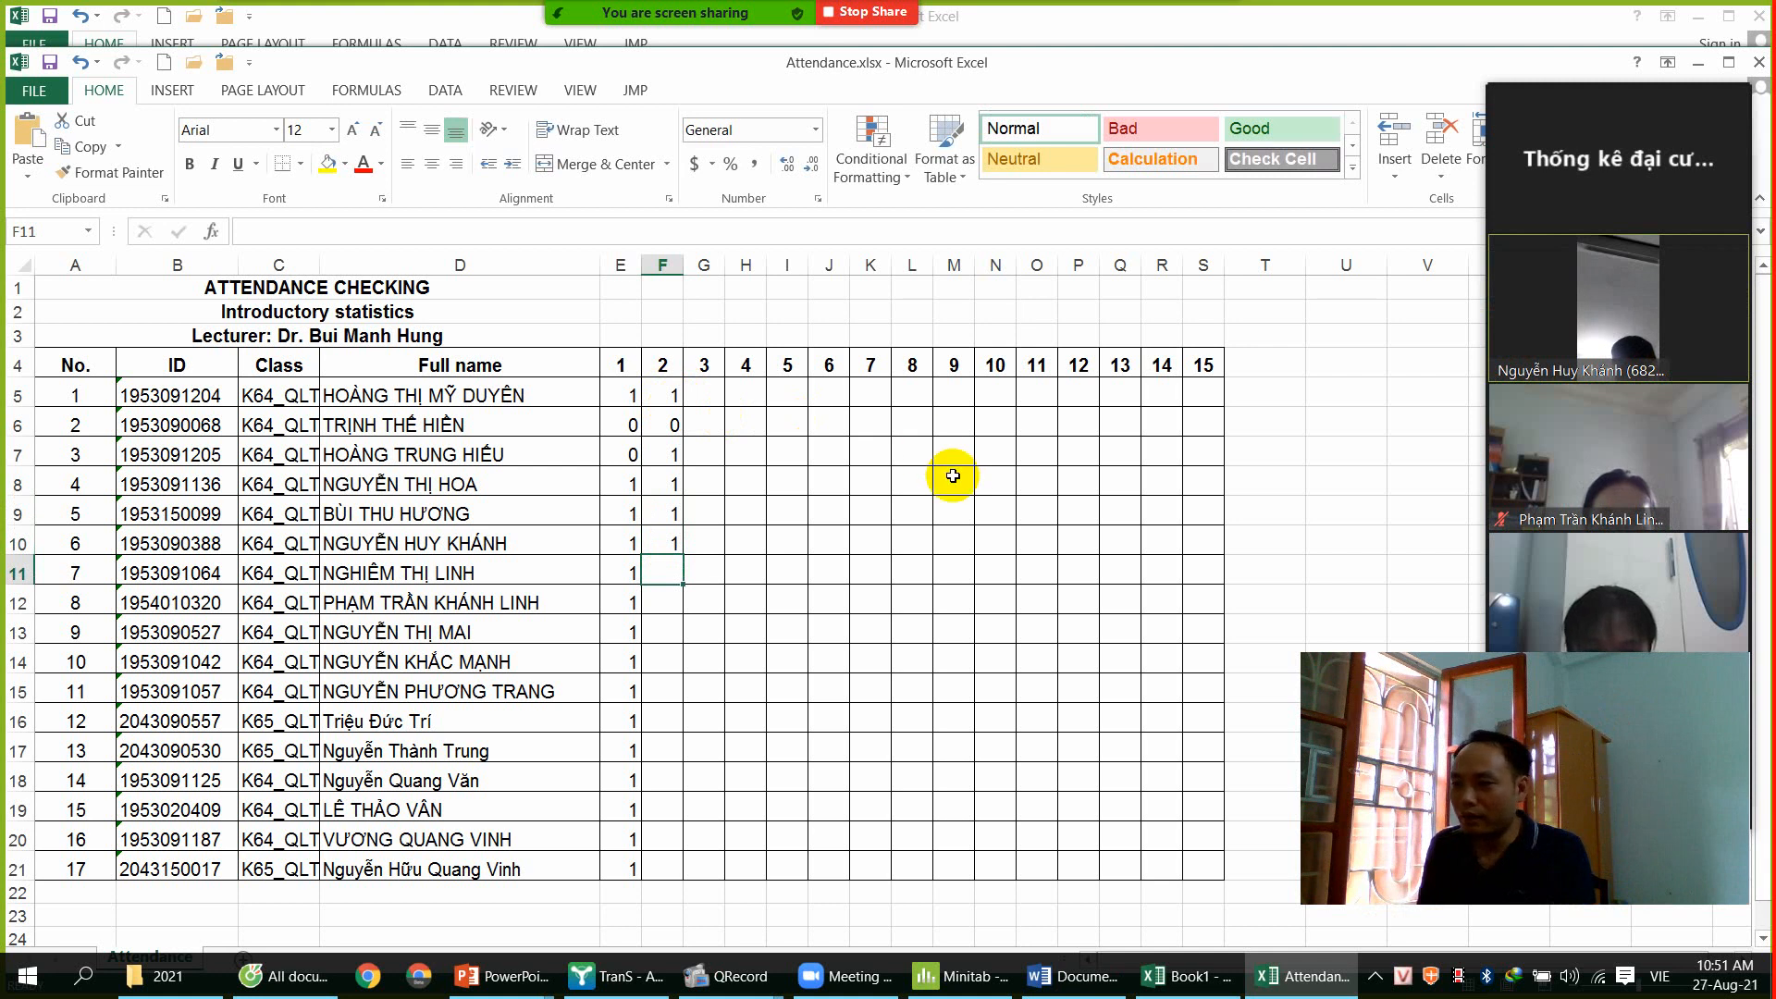
Switch back to the Minitab project showing the trees-per-plot chart
left_click(962, 975)
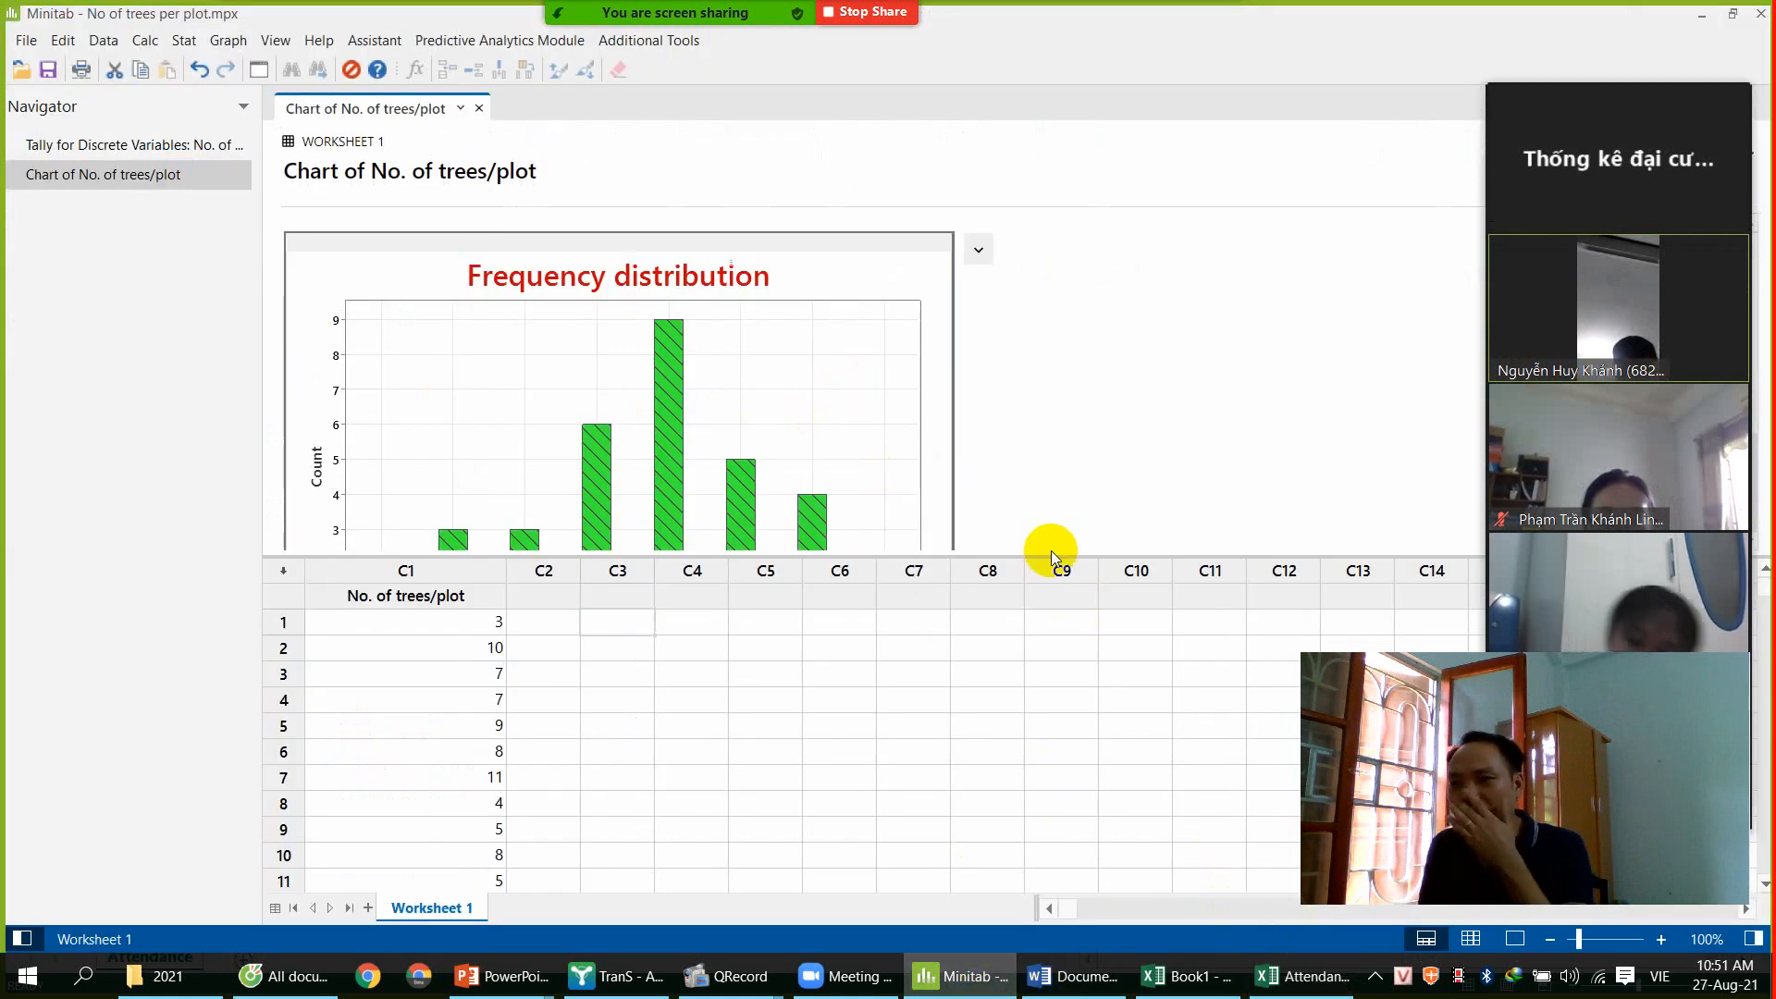
mouse_move(812, 529)
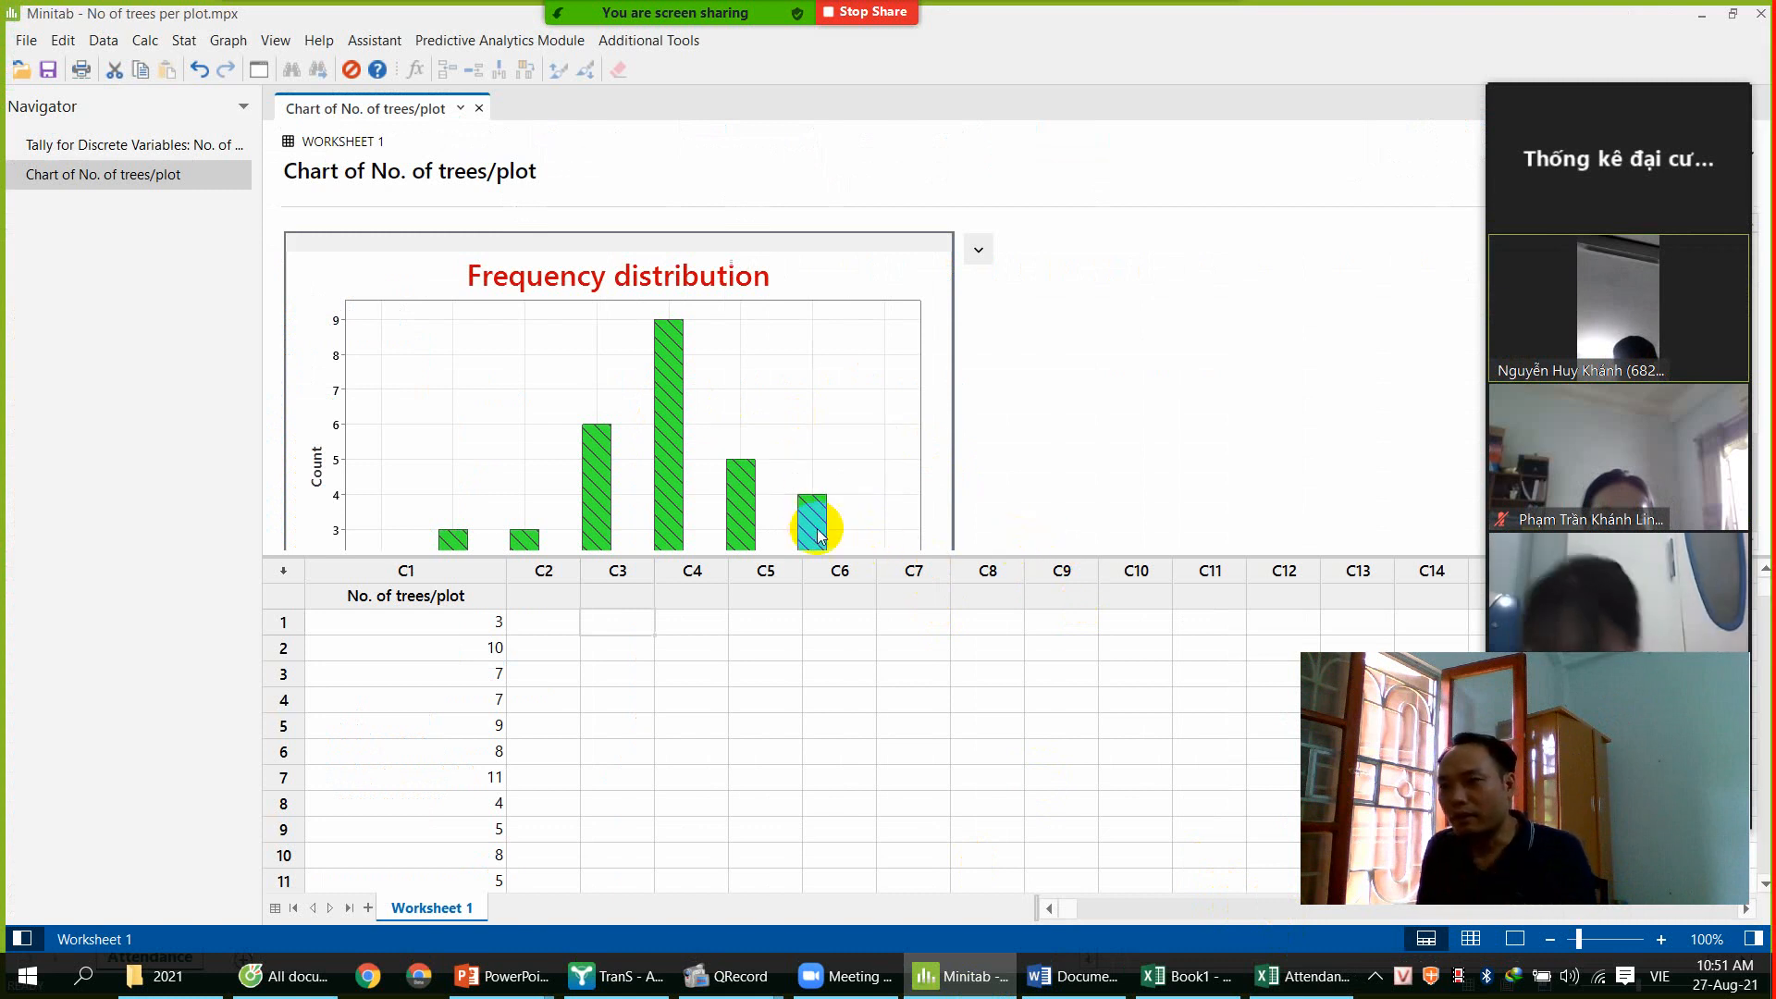